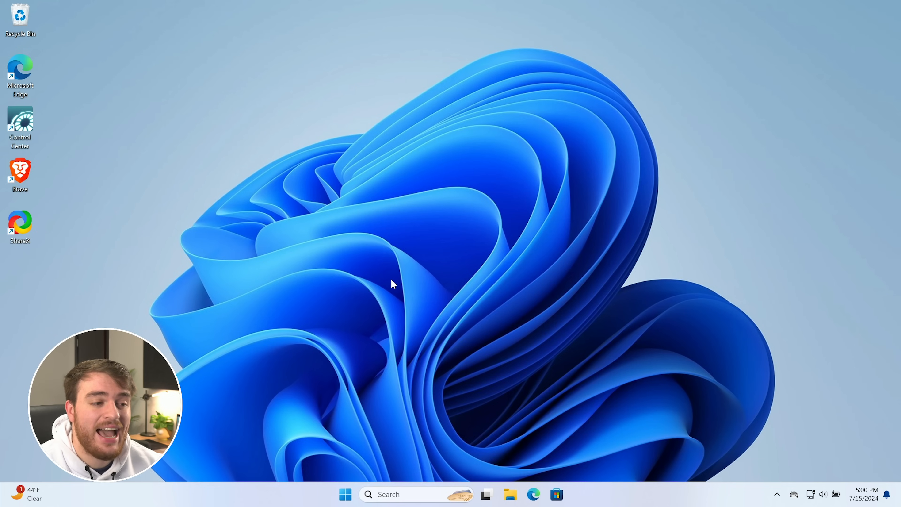
Open the Windows Update settings, run a check for updates, and close the settings window.
{"action": "key", "text": "super"}
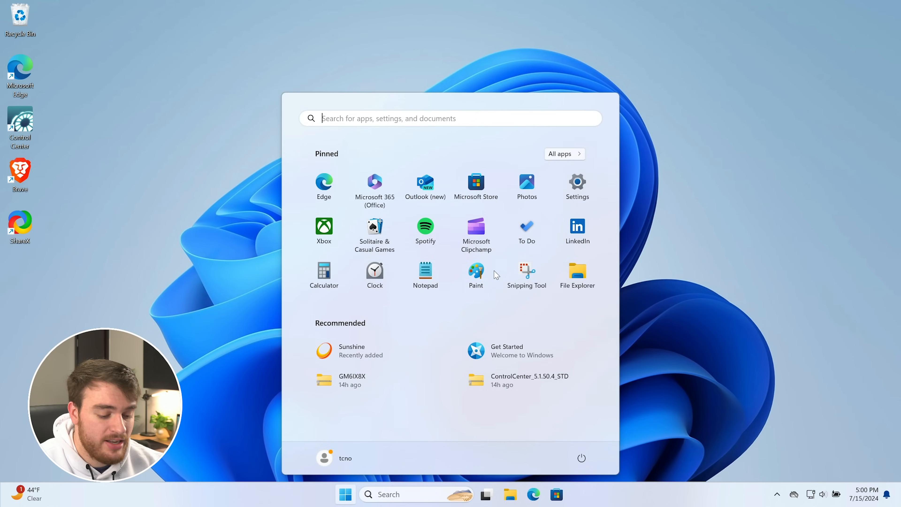
{"action": "type", "text": "updaate"}
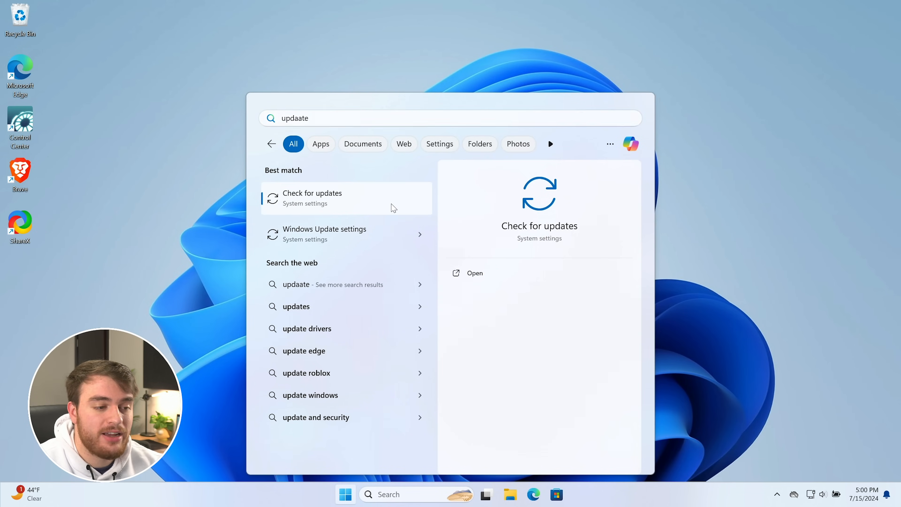
{"action": "left_click", "coordinate": [394, 207]}
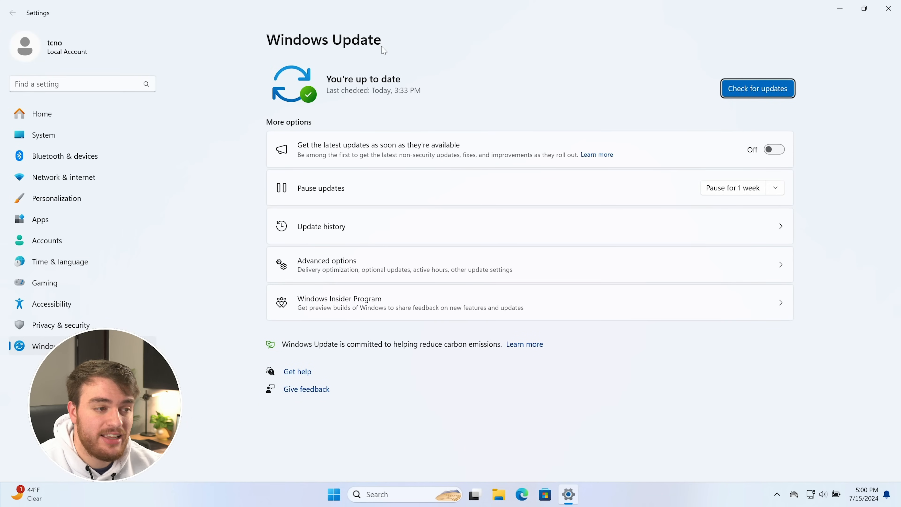
{"action": "left_click", "coordinate": [767, 89]}
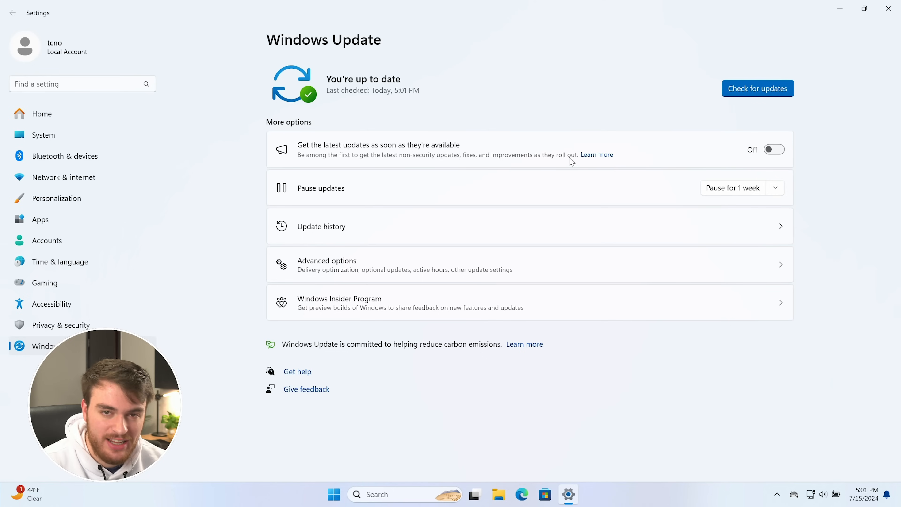
{"action": "left_click", "coordinate": [894, 11]}
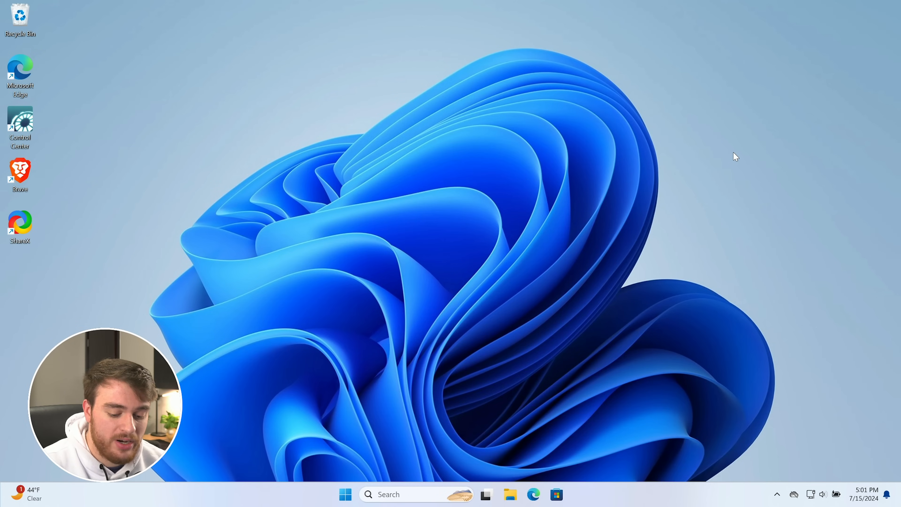
Run dxdiag with the driver signature check and review the graphics devices under Display 1 and Display 2, closing the tool when done.
{"action": "key", "text": "super"}
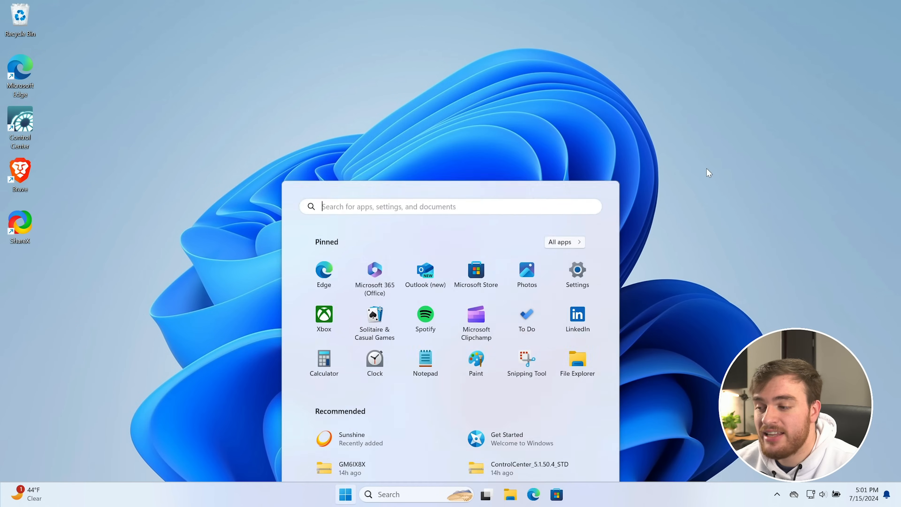
{"action": "type", "text": "dxdiag"}
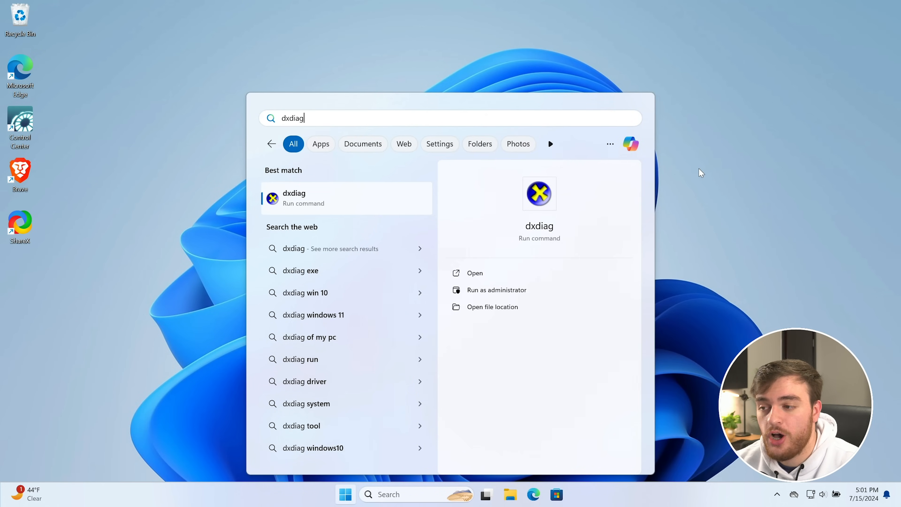
{"action": "key", "text": "Return"}
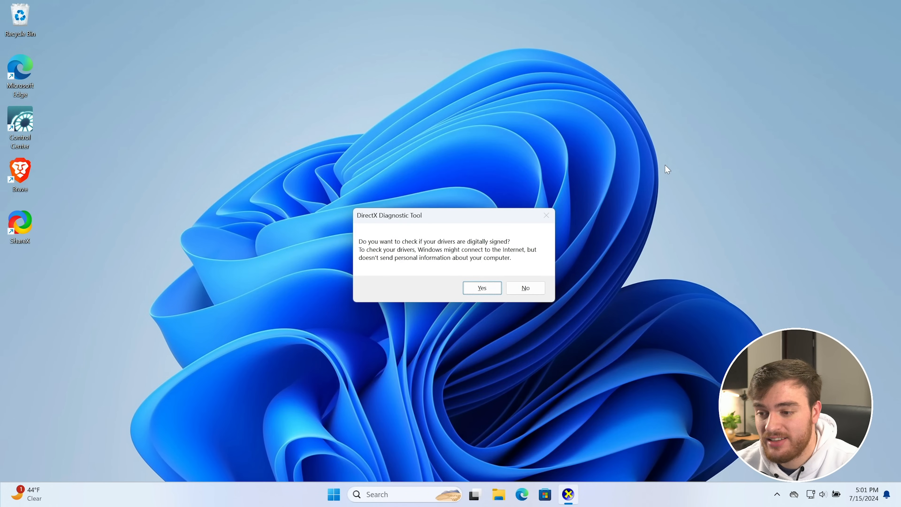
{"action": "left_click", "coordinate": [493, 289]}
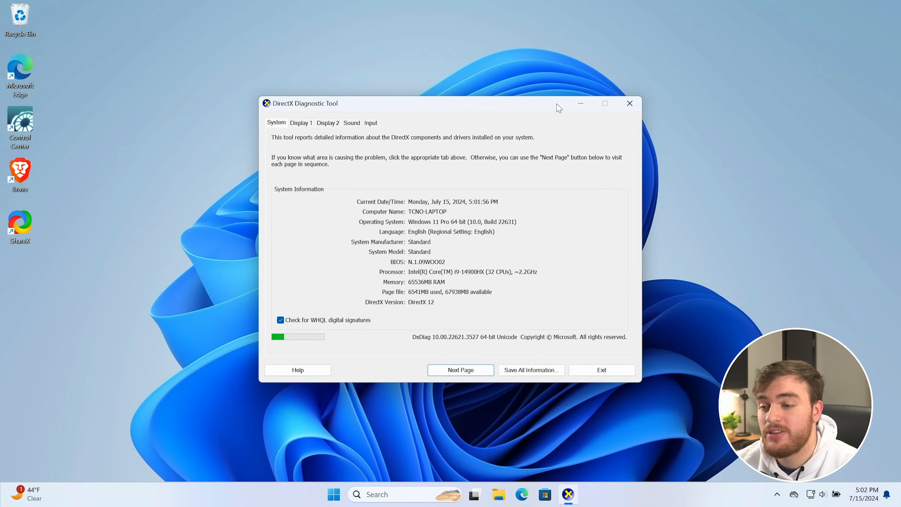
{"action": "left_click", "coordinate": [306, 127]}
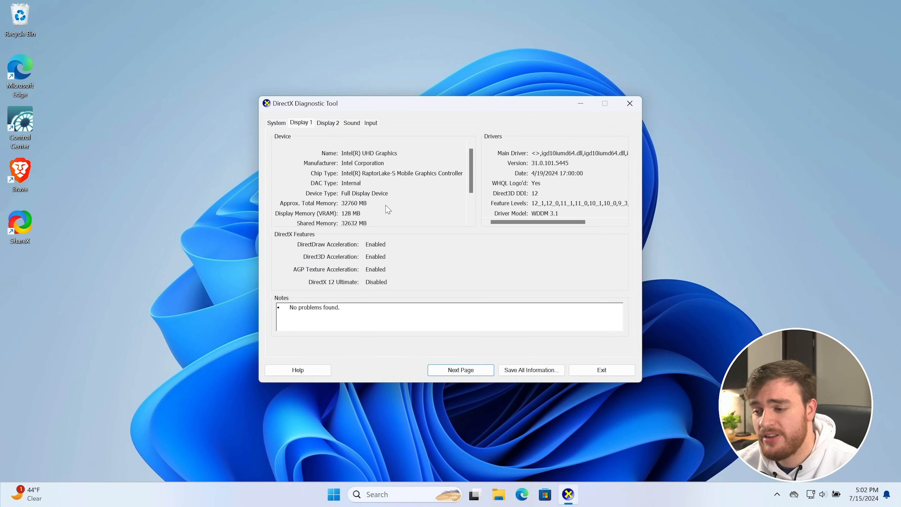
{"action": "left_click", "coordinate": [333, 123]}
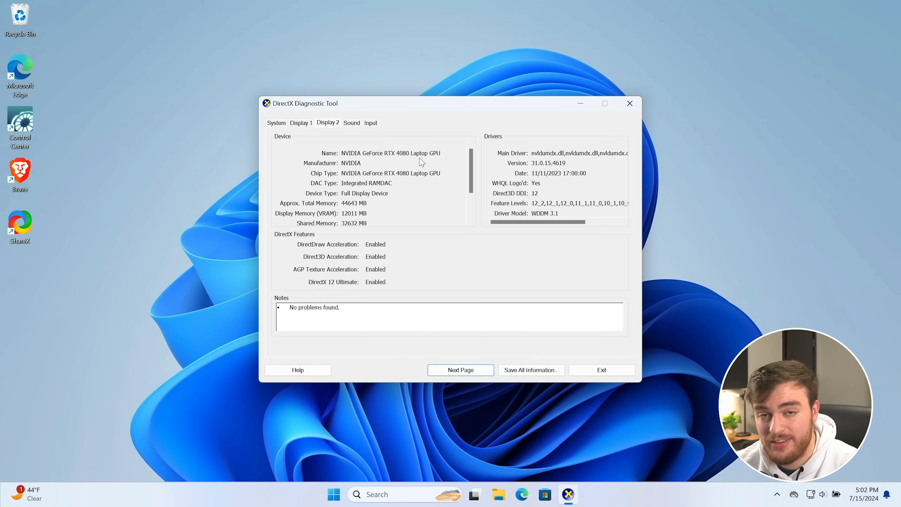
{"action": "left_click", "coordinate": [629, 103]}
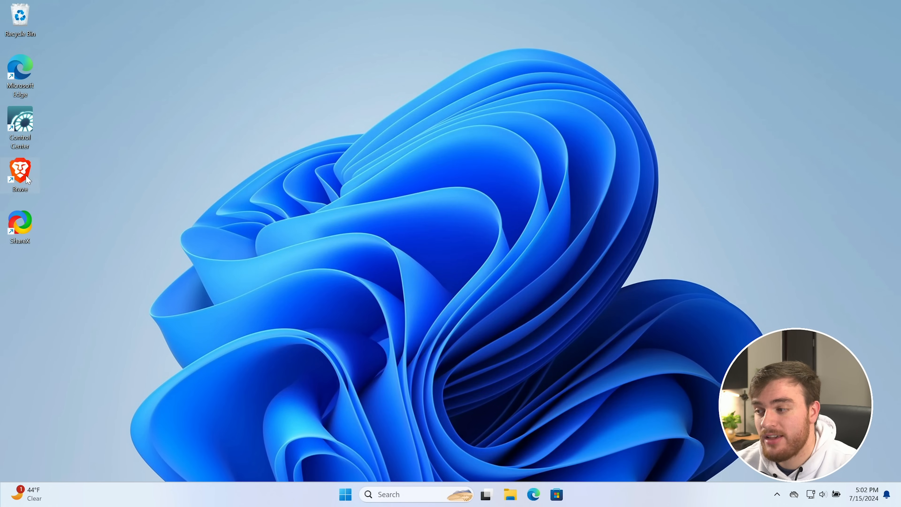
Unpin Microsoft Edge from the taskbar.
{"action": "left_click_drag", "start_coordinate": [44, 178], "coordinate": [35, 169]}
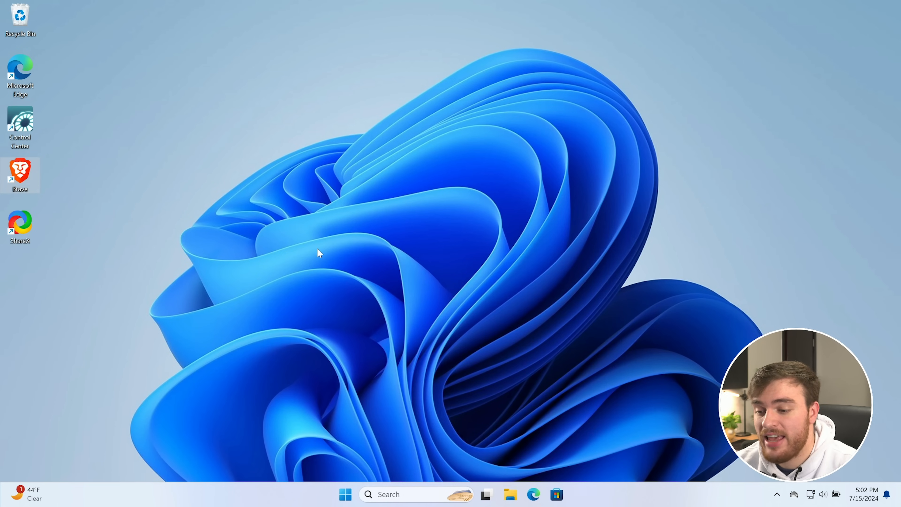
{"action": "right_click", "coordinate": [532, 494]}
{"action": "left_click", "coordinate": [553, 467]}
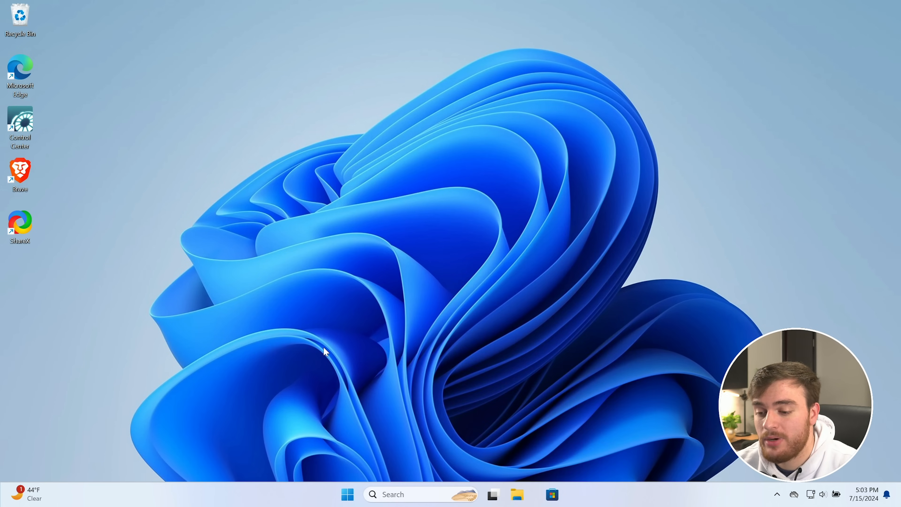
Switch to Brave, search Google for "download nvidia driver" and open the NVIDIA Driver Downloads page.
{"action": "double_click", "coordinate": [36, 182]}
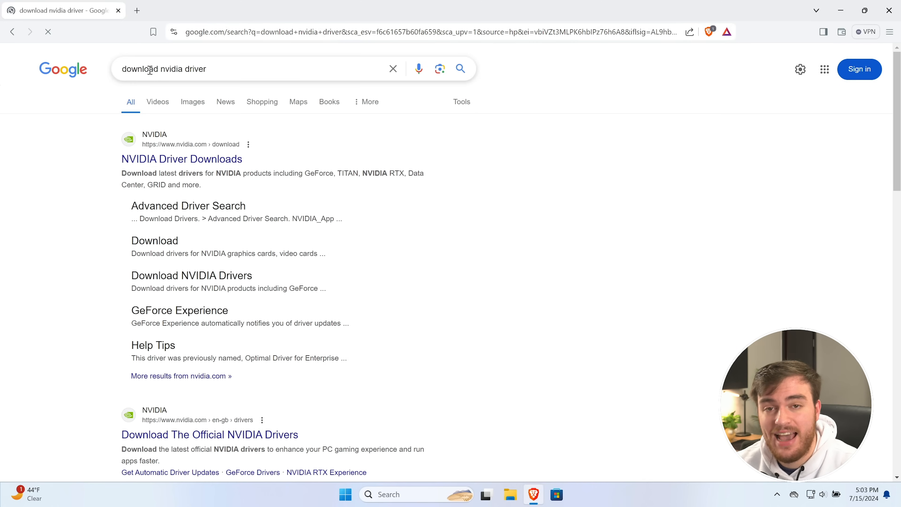
{"action": "left_click", "coordinate": [163, 71]}
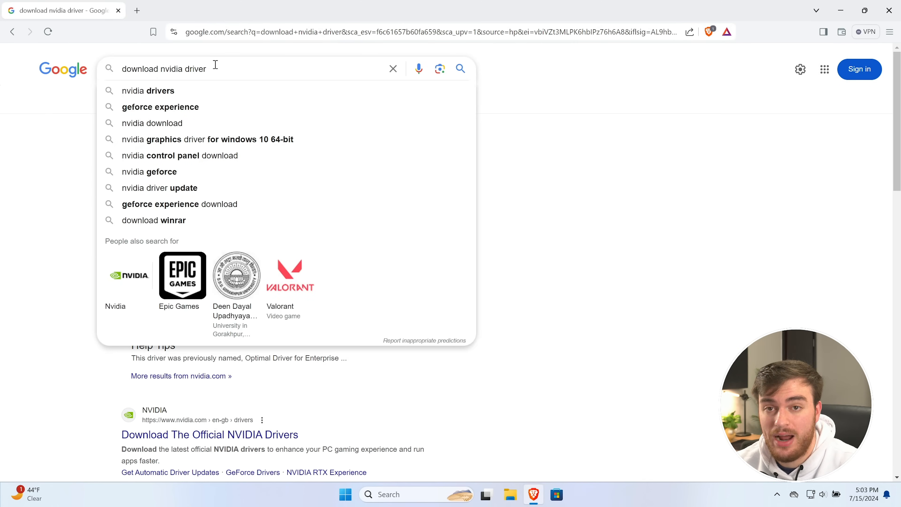
{"action": "left_click", "coordinate": [533, 124]}
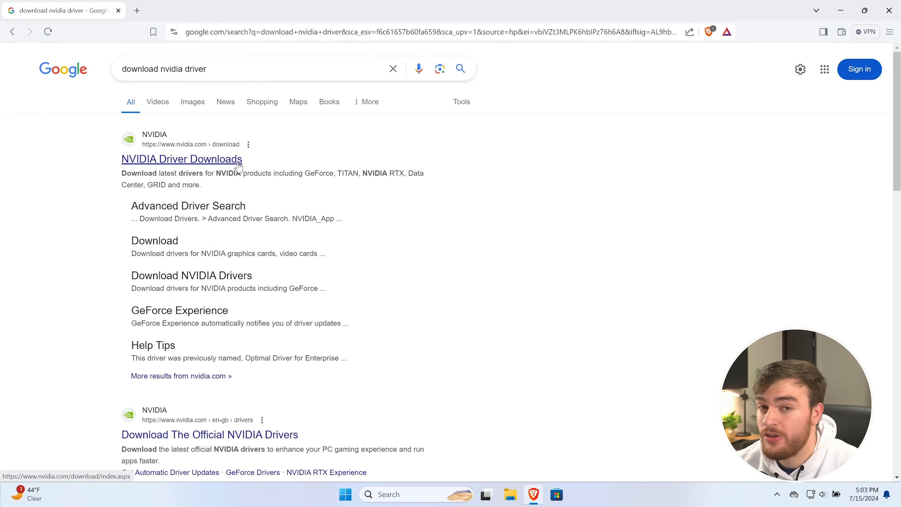
{"action": "left_click", "coordinate": [210, 160]}
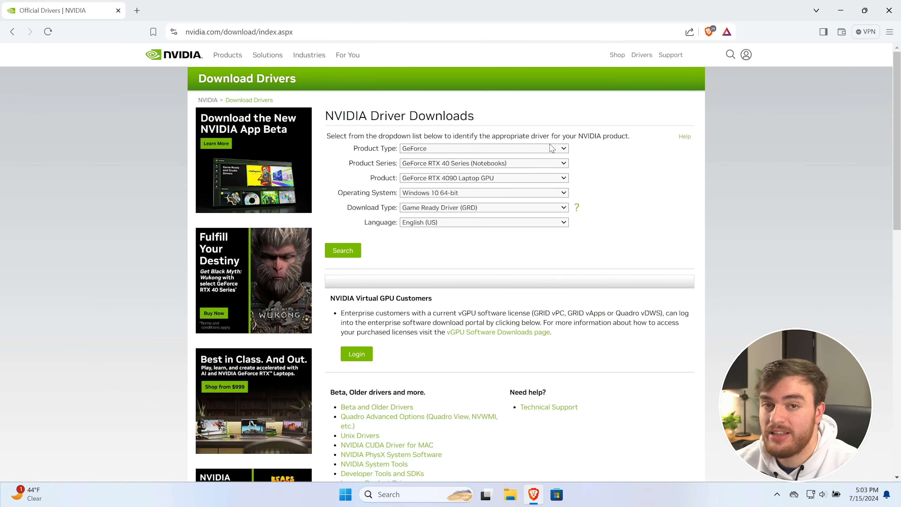
Choose product type GeForce, series GeForce RTX 40 Series (Notebooks) and product GeForce RTX 4080 Laptop GPU for the driver search.
{"action": "left_click", "coordinate": [484, 148]}
{"action": "left_click", "coordinate": [485, 149]}
{"action": "left_click", "coordinate": [490, 164]}
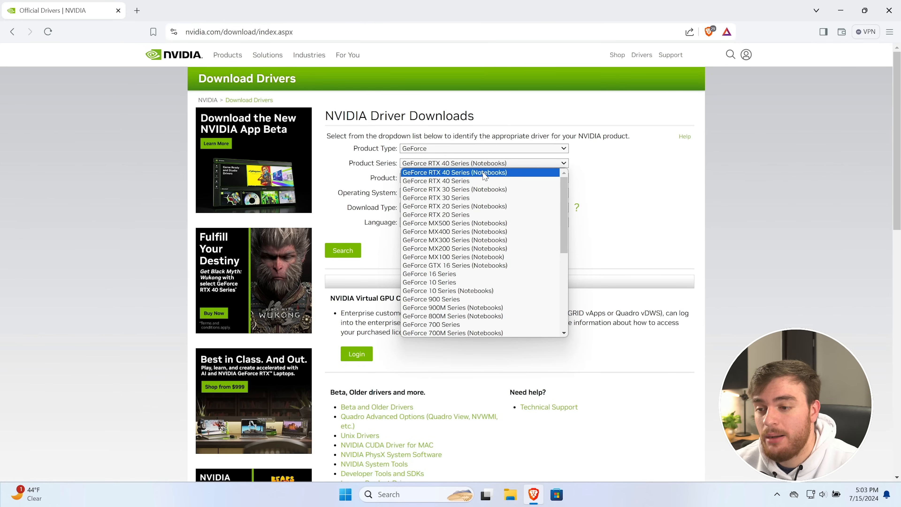
{"action": "left_click", "coordinate": [485, 173]}
{"action": "left_click", "coordinate": [486, 179]}
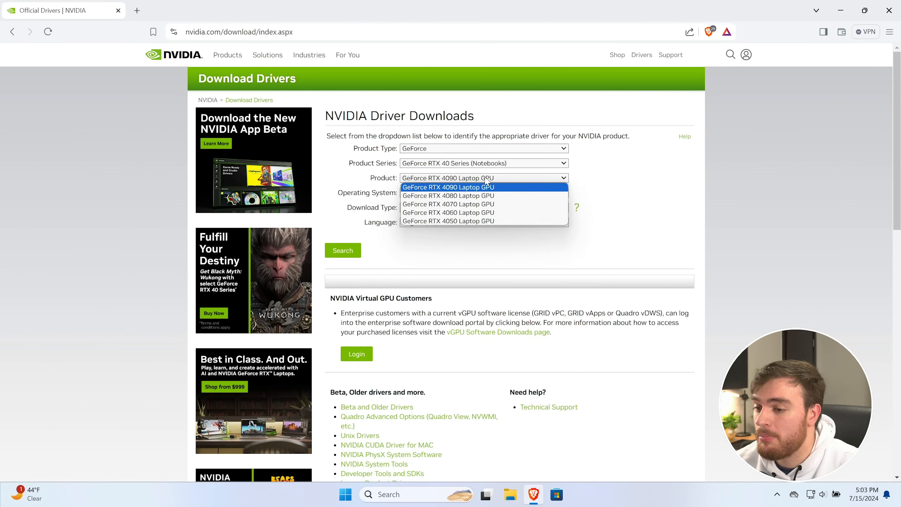
{"action": "left_click", "coordinate": [497, 196]}
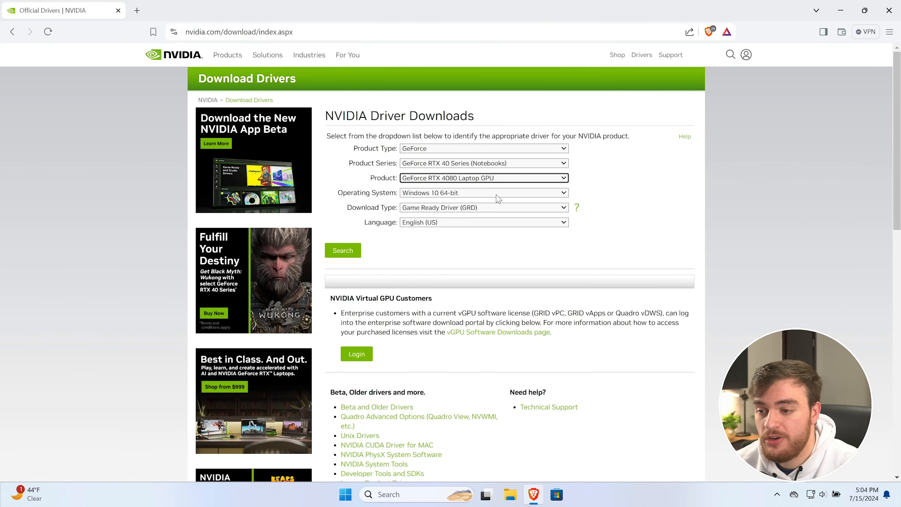
Set the operating system to Windows 11 and the download type to Game Ready Driver (GRD), and run the driver search.
{"action": "left_click", "coordinate": [496, 195]}
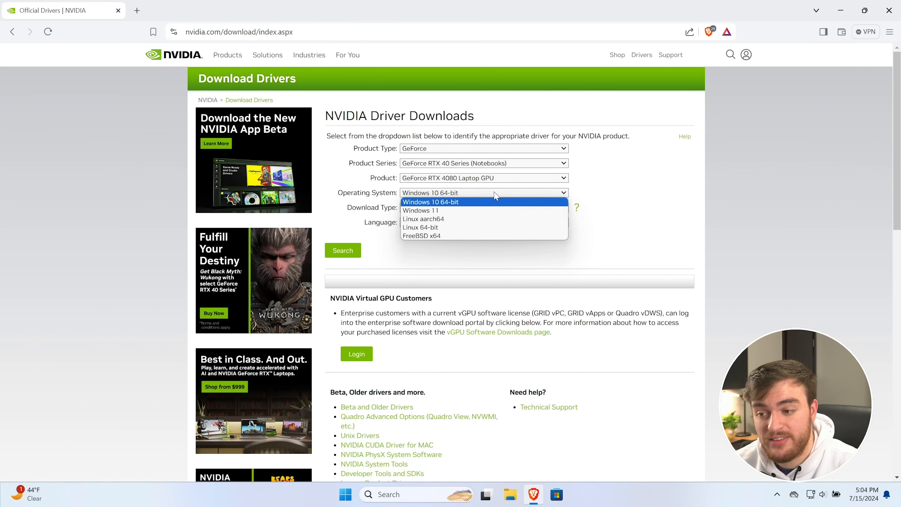
{"action": "left_click", "coordinate": [471, 206]}
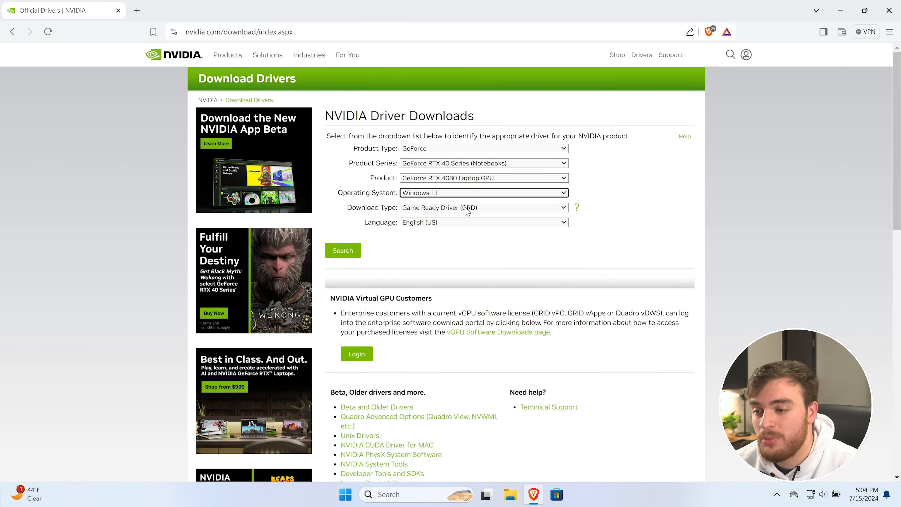
{"action": "left_click", "coordinate": [490, 208]}
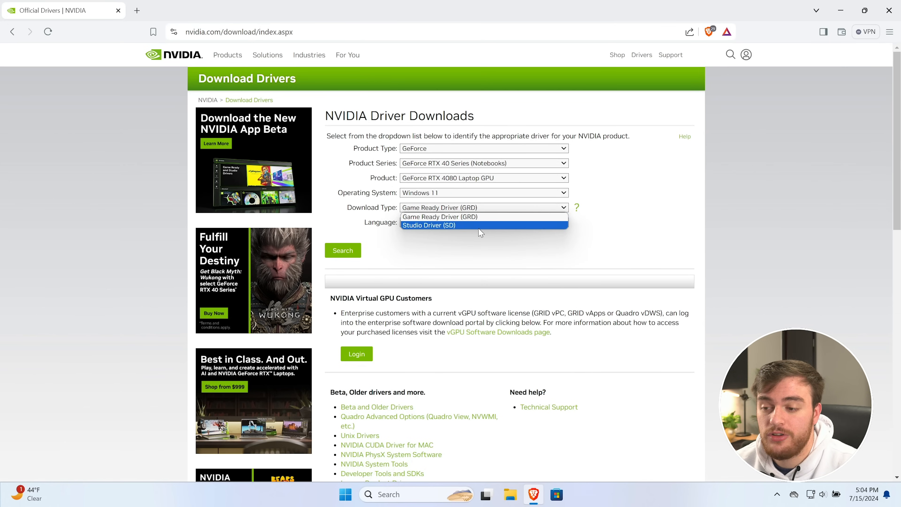
{"action": "left_click", "coordinate": [485, 217]}
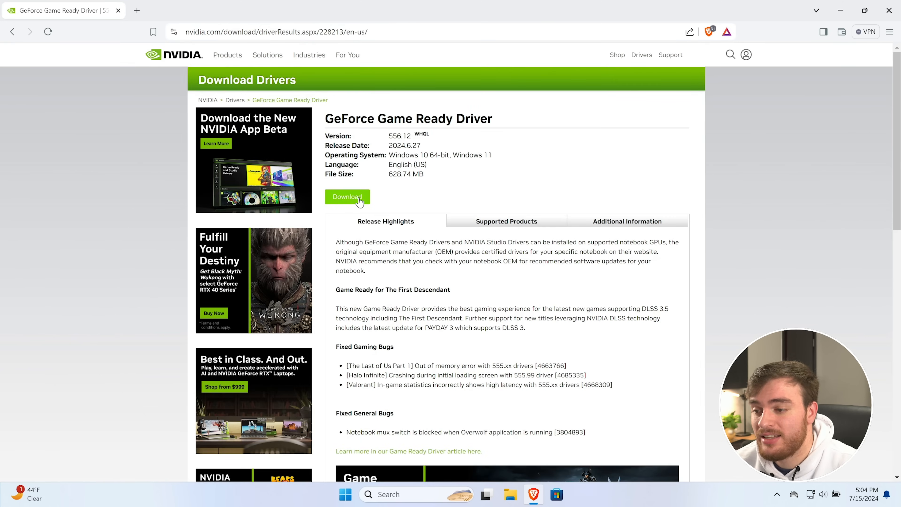
Download the GeForce Game Ready Driver 556.12 and open its installer, exiting it without installing.
{"action": "left_click", "coordinate": [360, 202]}
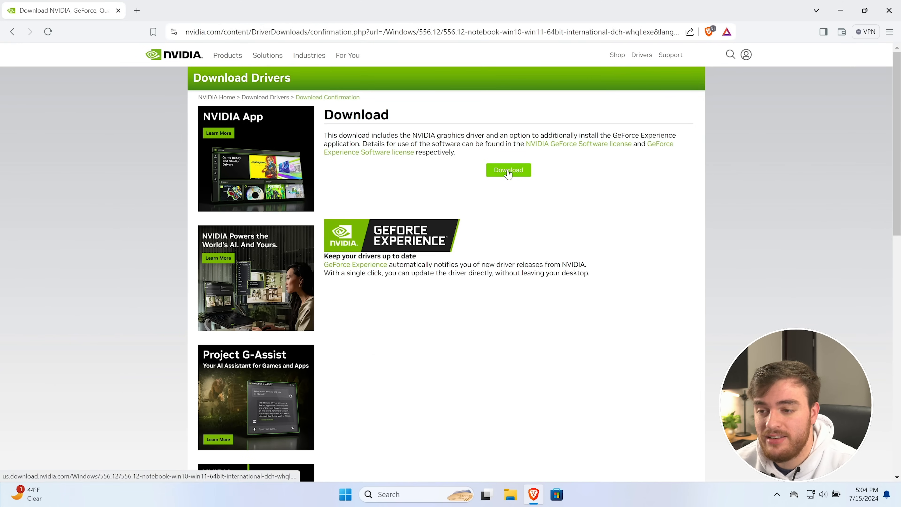
{"action": "left_click", "coordinate": [509, 170]}
{"action": "left_click", "coordinate": [806, 31]}
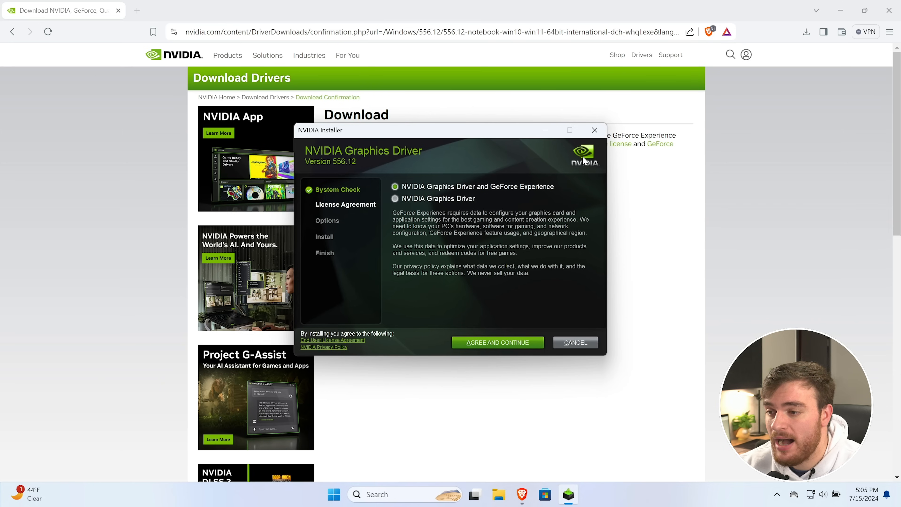
{"action": "left_click", "coordinate": [595, 130]}
{"action": "left_click", "coordinate": [444, 282]}
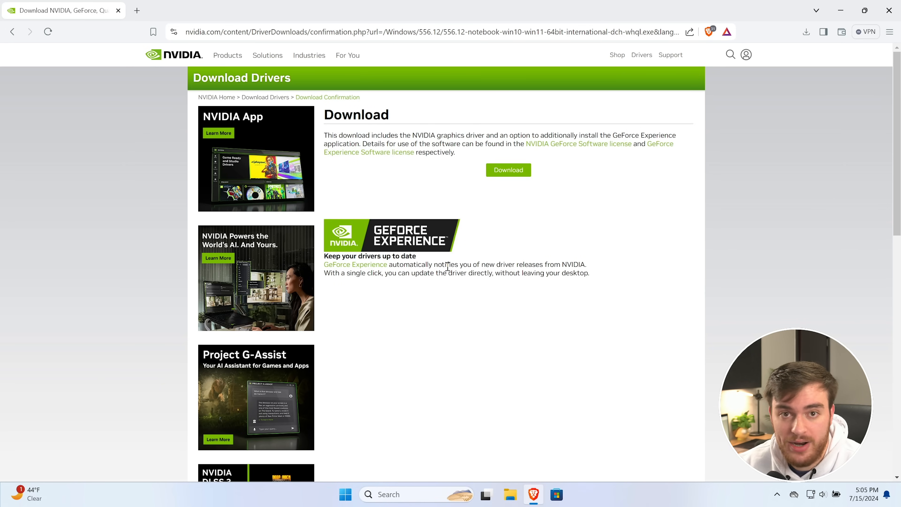
Download Display Driver Uninstaller (DDU) version 18.0.7.8 from its Guru3D page in a new browser tab.
{"action": "left_click", "coordinate": [136, 10]}
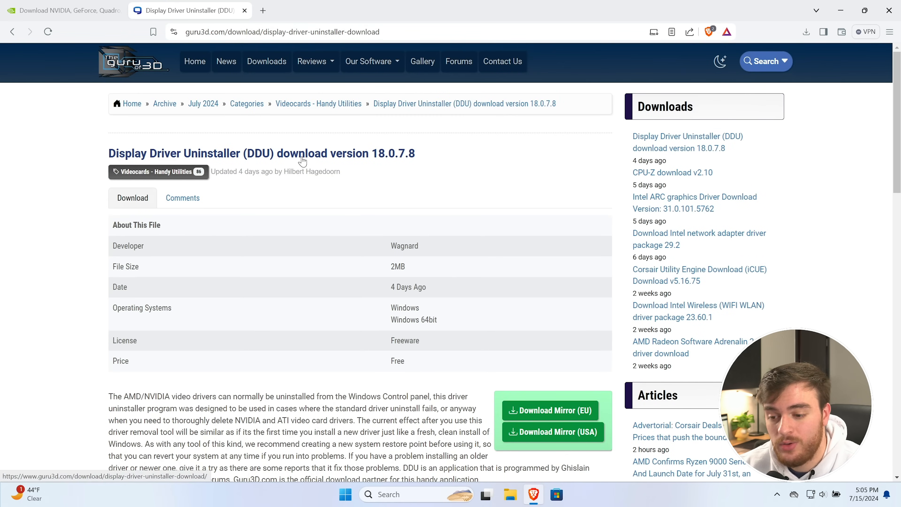
{"action": "scroll", "coordinate": [556, 251], "scroll_direction": "down", "scroll_amount": 3}
{"action": "left_click", "coordinate": [581, 306]}
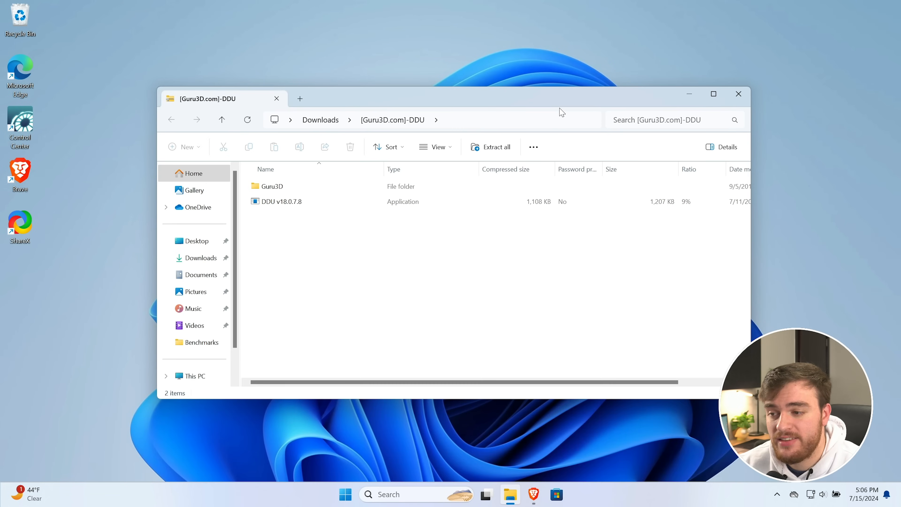
Copy the DDU v18.0.7.8 application from the downloaded archive to the desktop and extract it there.
{"action": "left_click_drag", "start_coordinate": [551, 101], "coordinate": [555, 102]}
{"action": "left_click", "coordinate": [308, 204]}
{"action": "left_click_drag", "start_coordinate": [373, 95], "coordinate": [555, 102]}
{"action": "left_click_drag", "start_coordinate": [453, 212], "coordinate": [321, 196]}
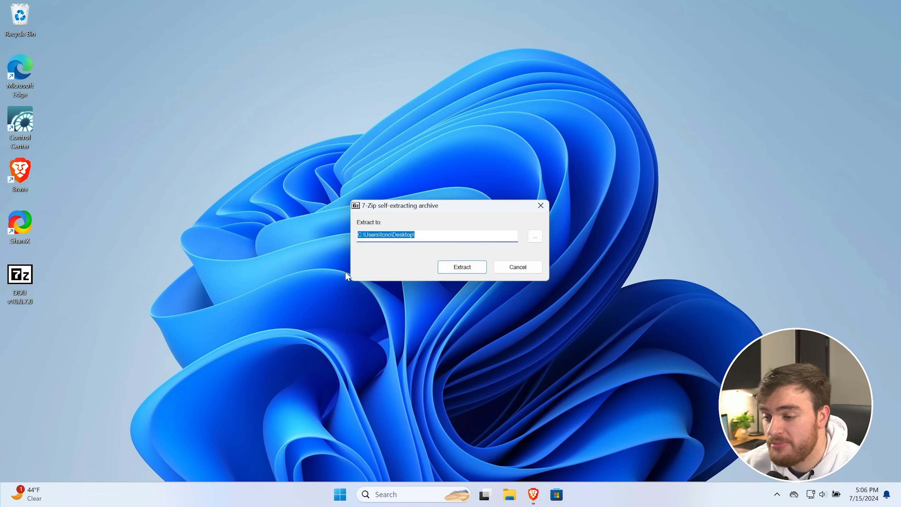
{"action": "left_click", "coordinate": [471, 269]}
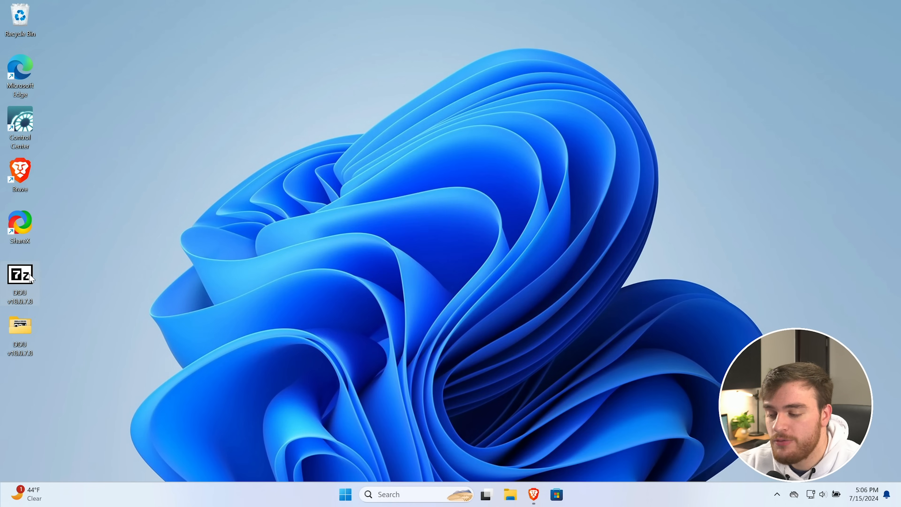
Delete the DDU self-extracting archive from the desktop and move the extracted DDU folder directly below the ShareX shortcut.
{"action": "key", "text": "Delete"}
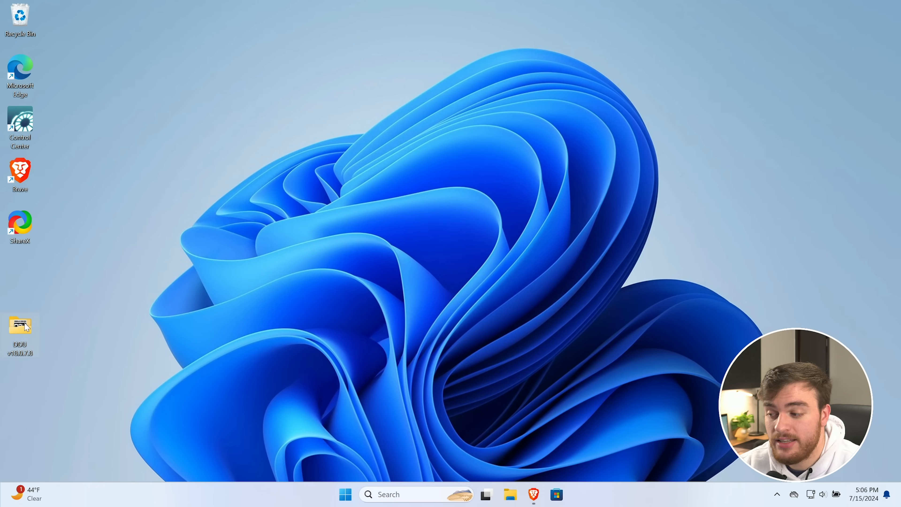
{"action": "left_click_drag", "start_coordinate": [27, 277], "coordinate": [50, 284]}
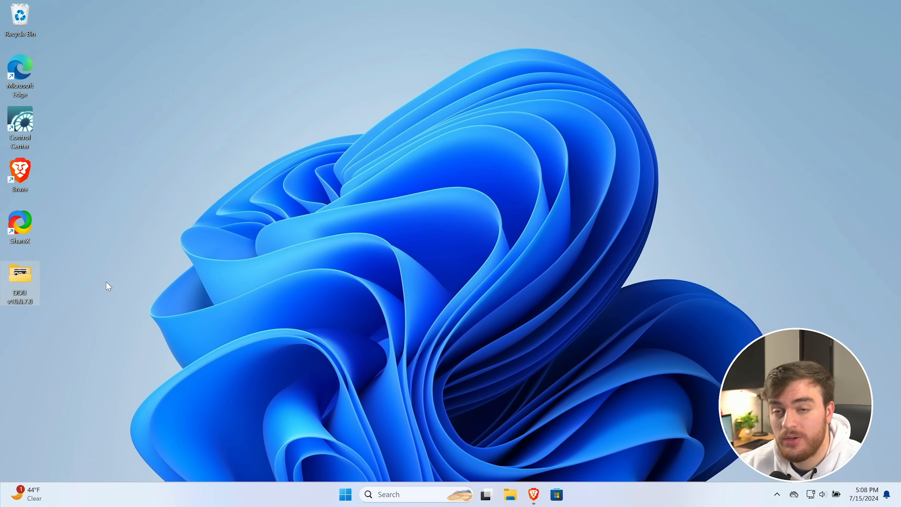
{"action": "left_click", "coordinate": [186, 278]}
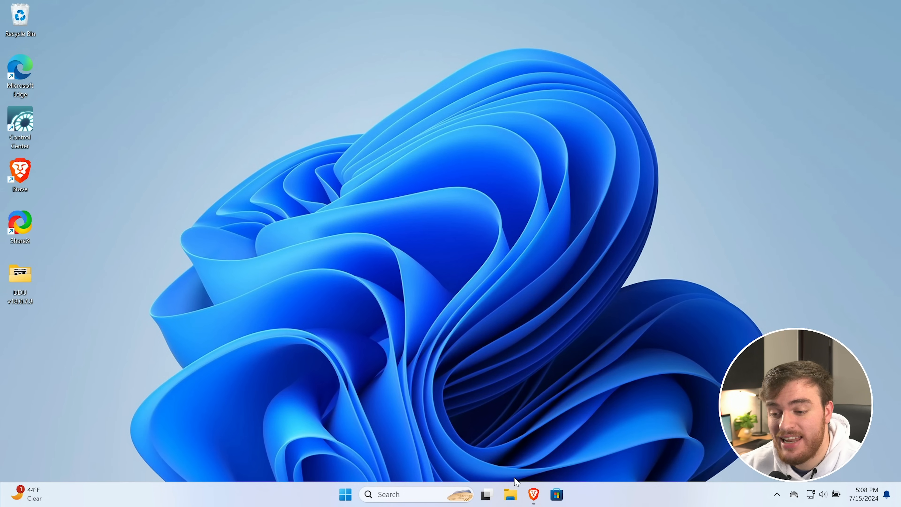
Move the 556.12 NVIDIA driver installer from the Downloads folder to the desktop and close the folder window.
{"action": "left_click", "coordinate": [510, 494]}
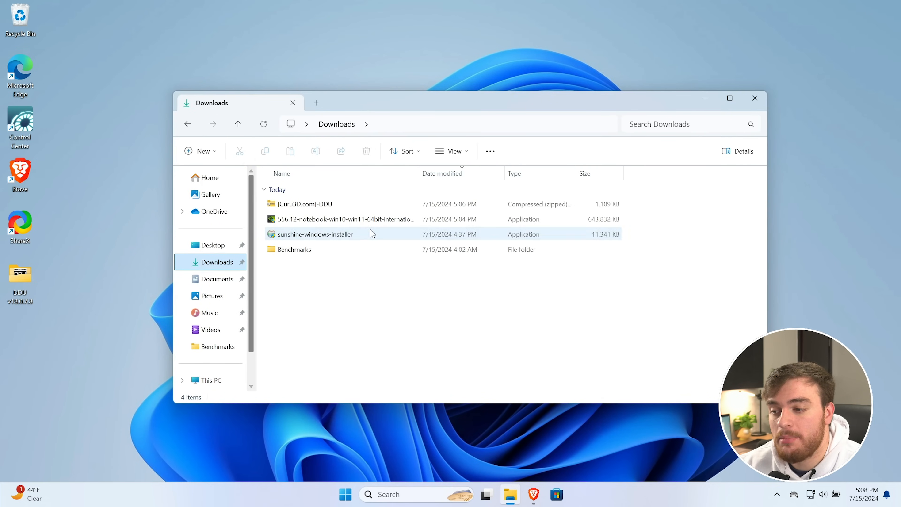
{"action": "left_click", "coordinate": [369, 219]}
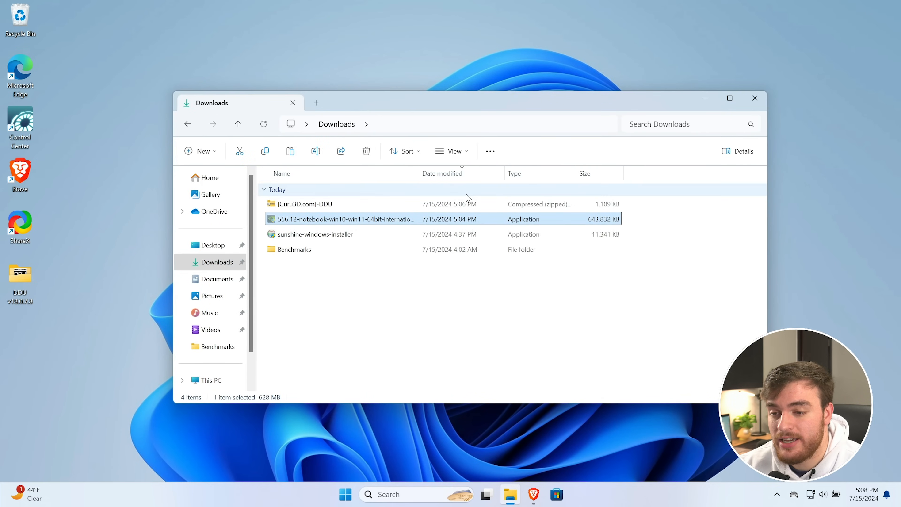
{"action": "left_click_drag", "start_coordinate": [461, 219], "coordinate": [109, 289]}
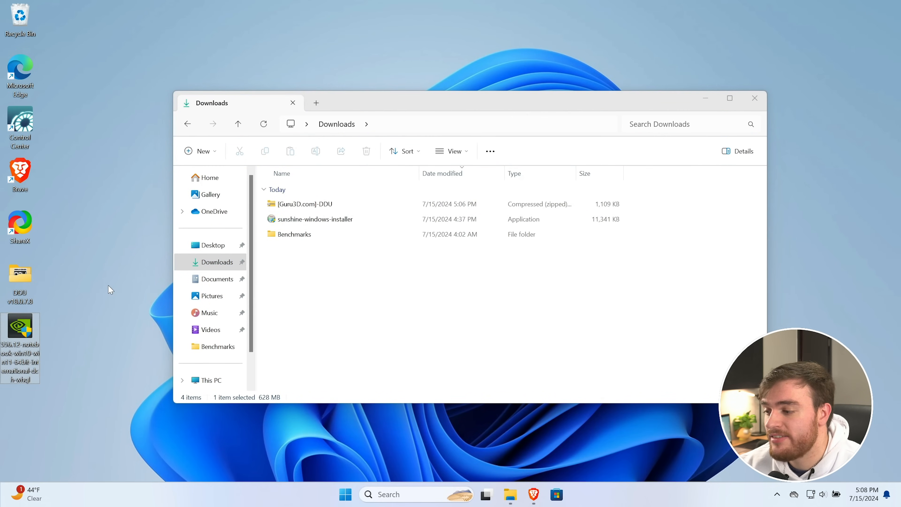
{"action": "left_click", "coordinate": [755, 98]}
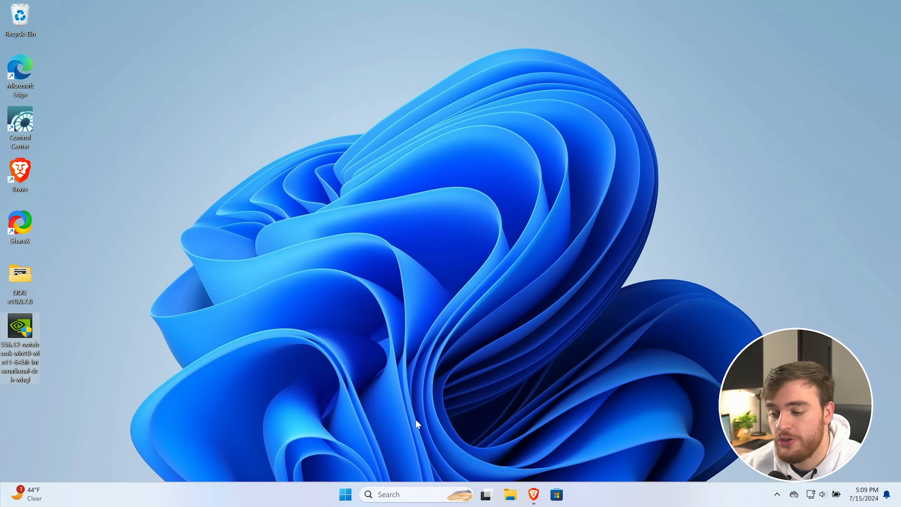
Enable Safe boot with the Minimal option in the System Configuration boot settings and apply it.
{"action": "left_click", "coordinate": [345, 494]}
{"action": "type", "text": "config"}
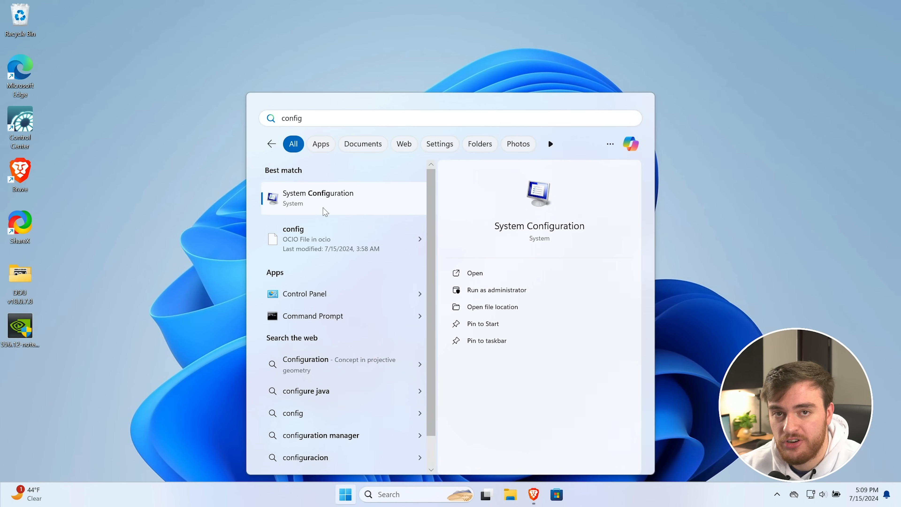
{"action": "left_click", "coordinate": [324, 210]}
{"action": "left_click", "coordinate": [336, 166]}
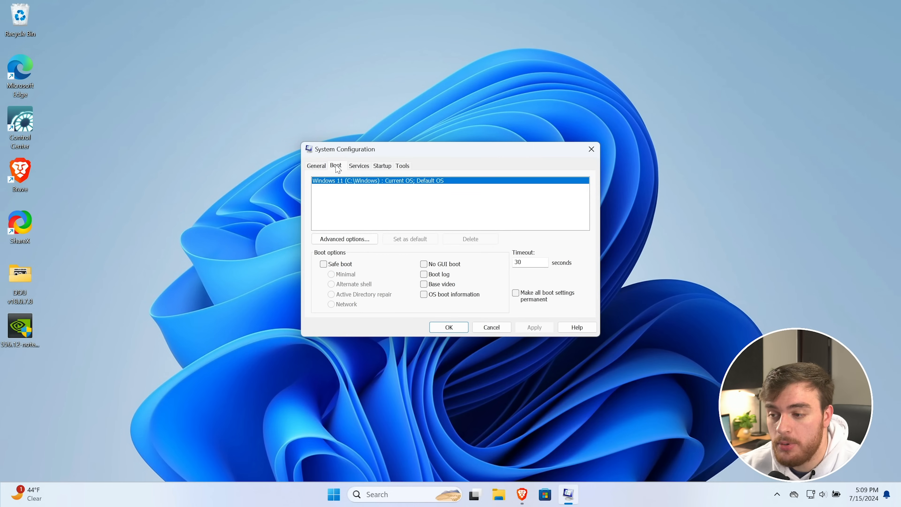
{"action": "left_click", "coordinate": [339, 265]}
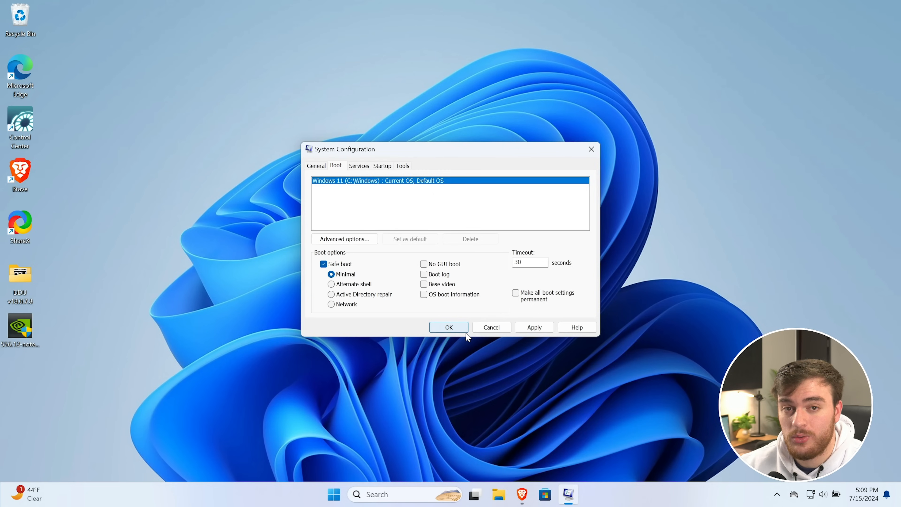
{"action": "left_click", "coordinate": [460, 328]}
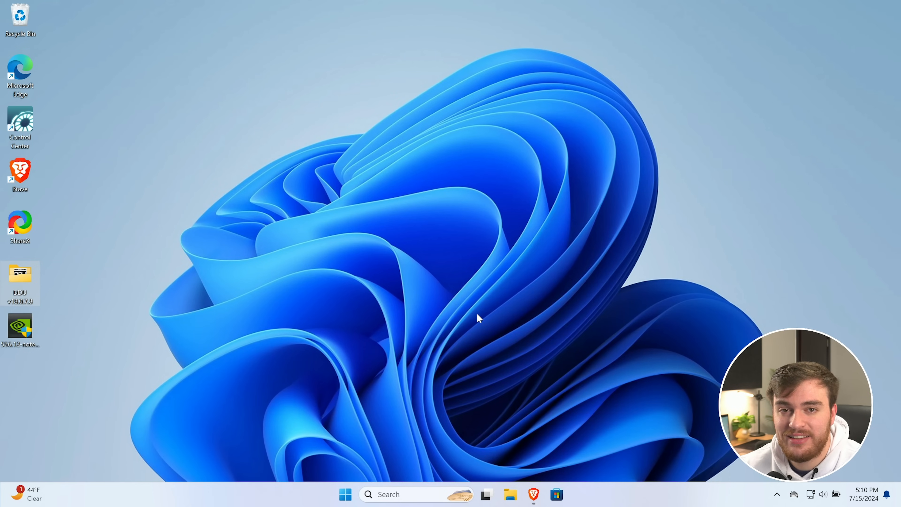
Launch Display Driver Uninstaller from the DDU v18.0.7.8 desktop folder, allow it to make changes, and dismiss the Safe Mode notice.
{"action": "double_click", "coordinate": [23, 275]}
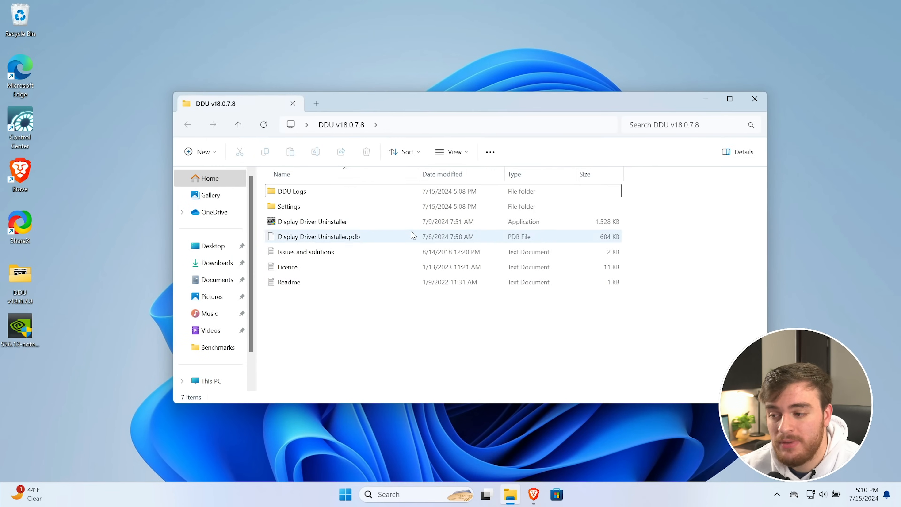
{"action": "double_click", "coordinate": [396, 225]}
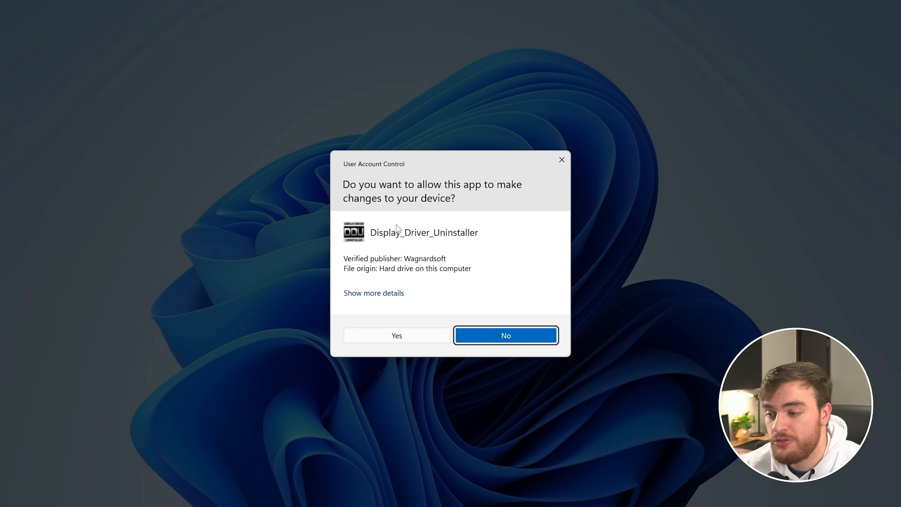
{"action": "left_click", "coordinate": [429, 335]}
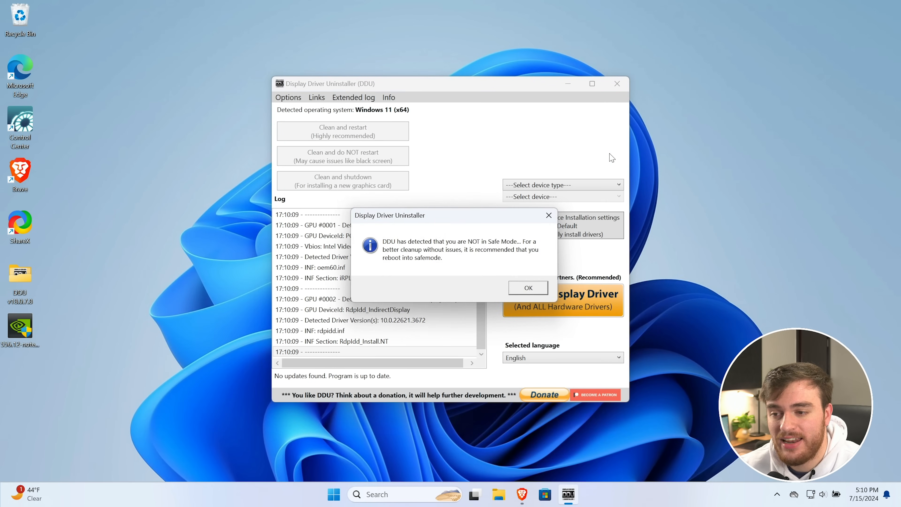
{"action": "left_click", "coordinate": [542, 287]}
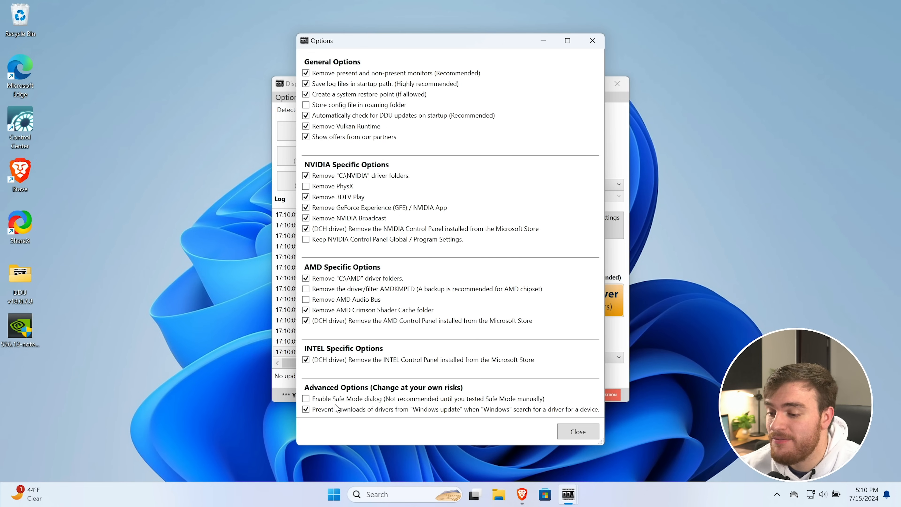
Review the DDU options, especially the one preventing driver downloads from Windows Update, and close the options window.
{"action": "mouse_move", "coordinate": [354, 409]}
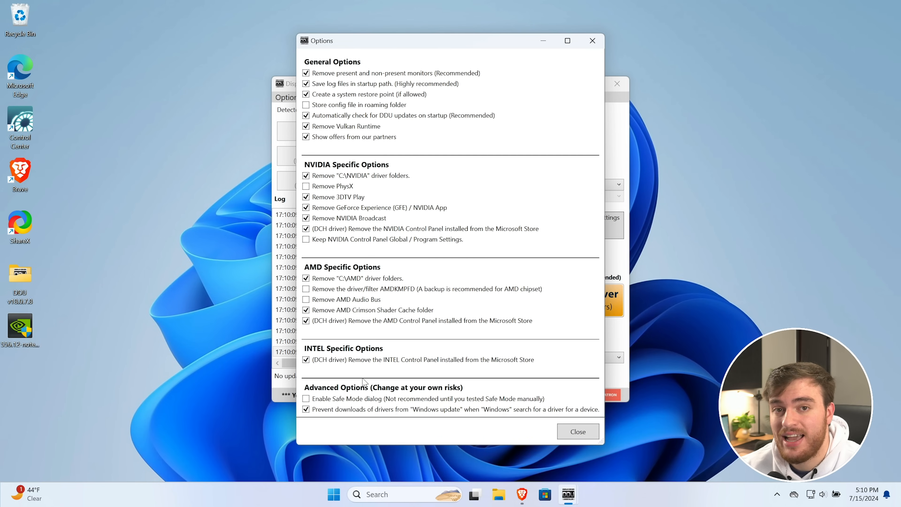
{"action": "left_click_drag", "start_coordinate": [28, 331], "coordinate": [32, 335]}
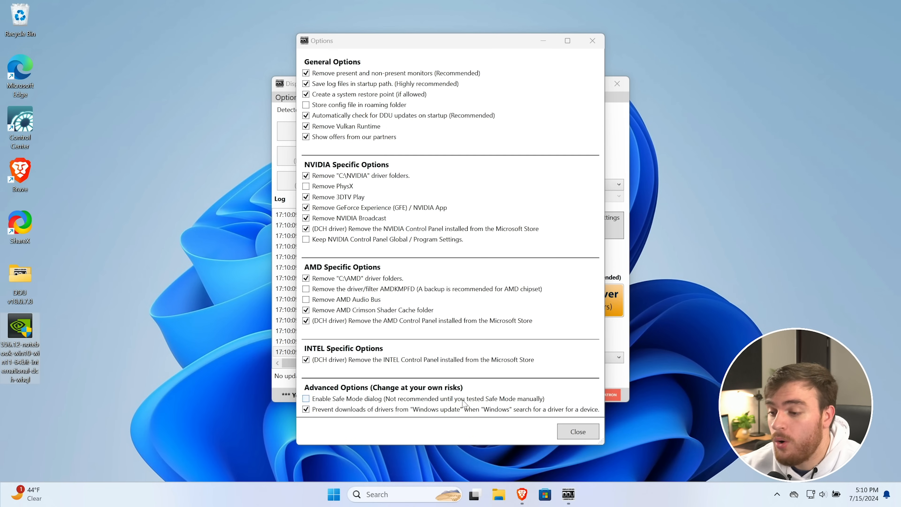
{"action": "mouse_move", "coordinate": [452, 417]}
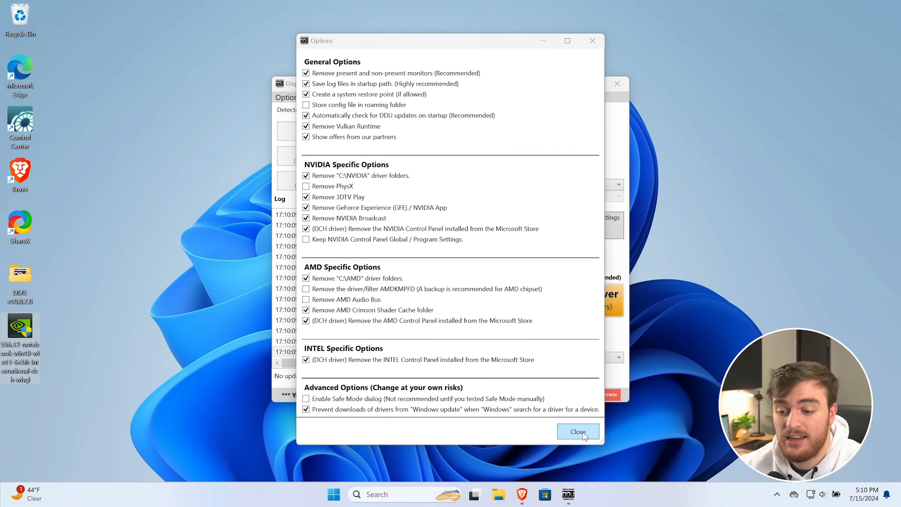
{"action": "left_click", "coordinate": [583, 433]}
{"action": "left_click", "coordinate": [585, 433]}
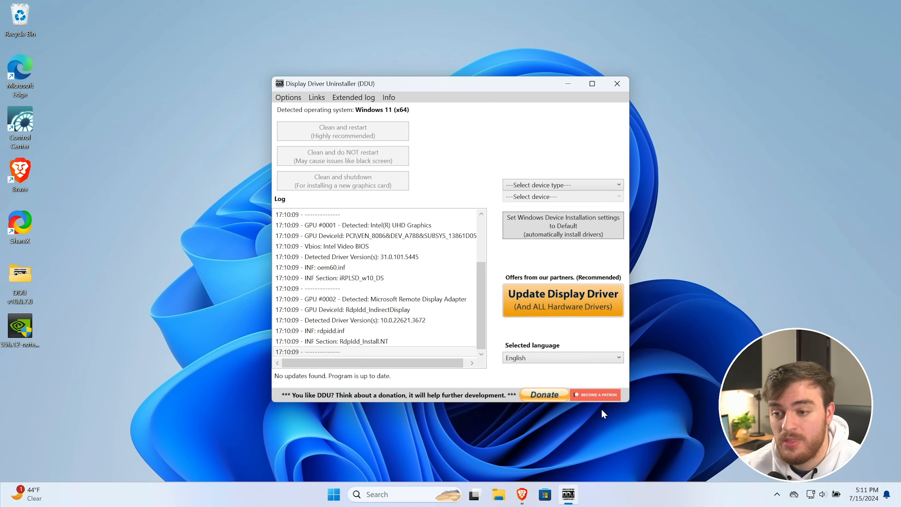
Set the DDU device type to GPU and the device to NVIDIA.
{"action": "left_click", "coordinate": [579, 186]}
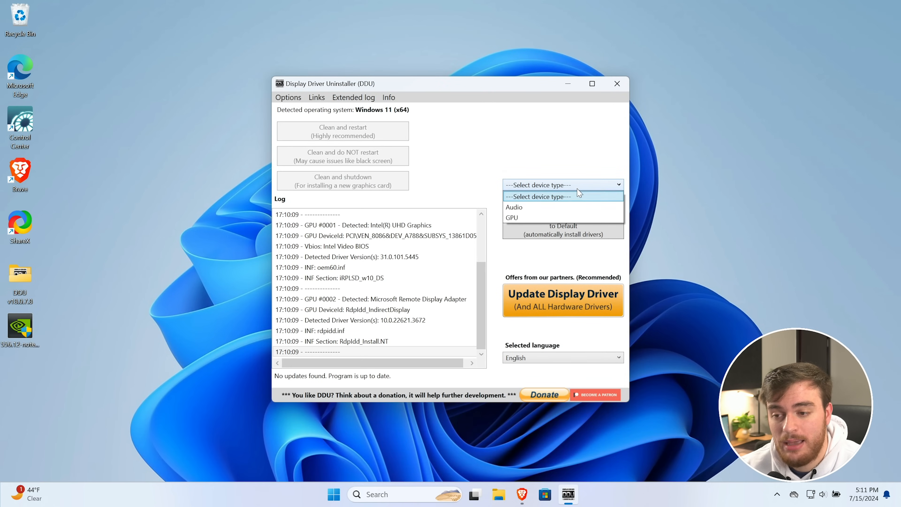
{"action": "left_click", "coordinate": [552, 222]}
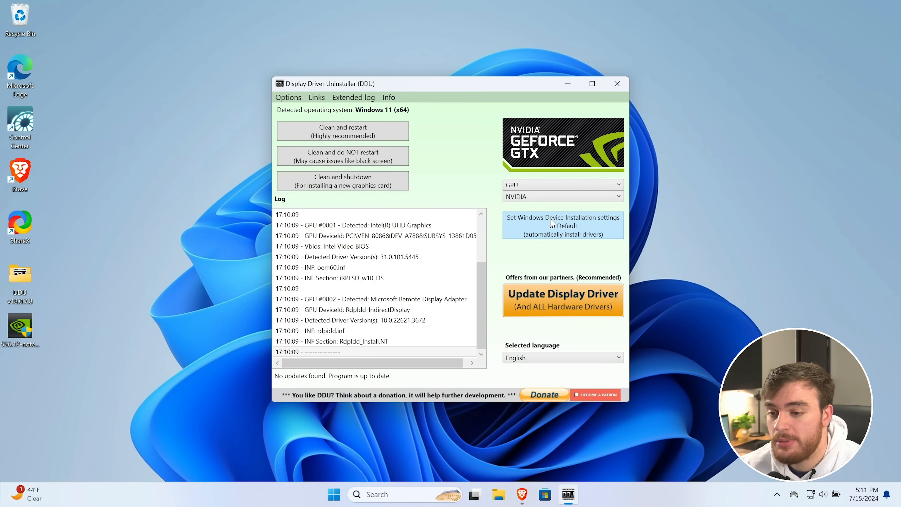
{"action": "left_click", "coordinate": [570, 199]}
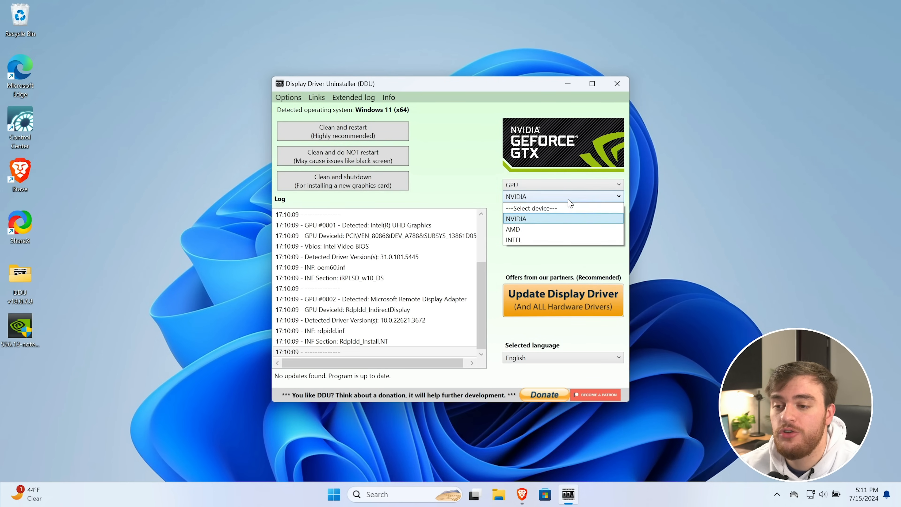
{"action": "left_click", "coordinate": [559, 221]}
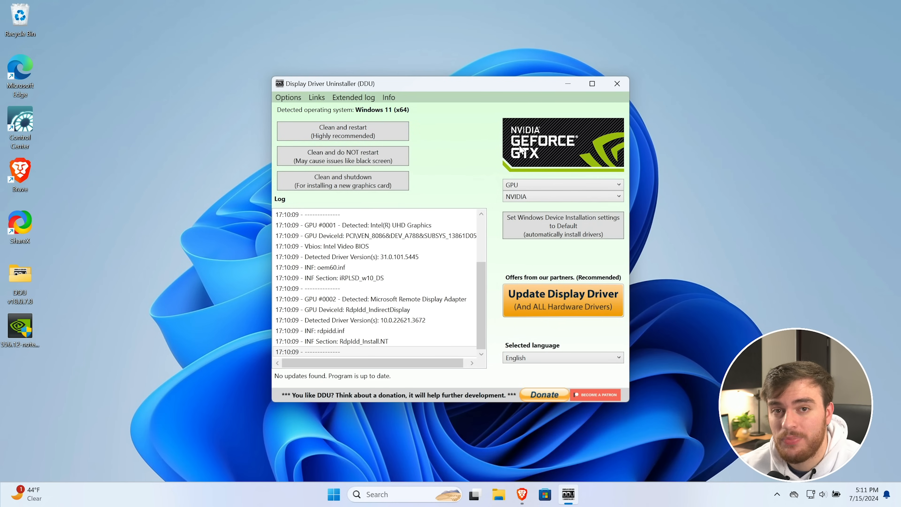
Disable Safe boot in System Configuration, exit without restarting, and close Display Driver Uninstaller.
{"action": "key", "text": "super"}
{"action": "type", "text": "config"}
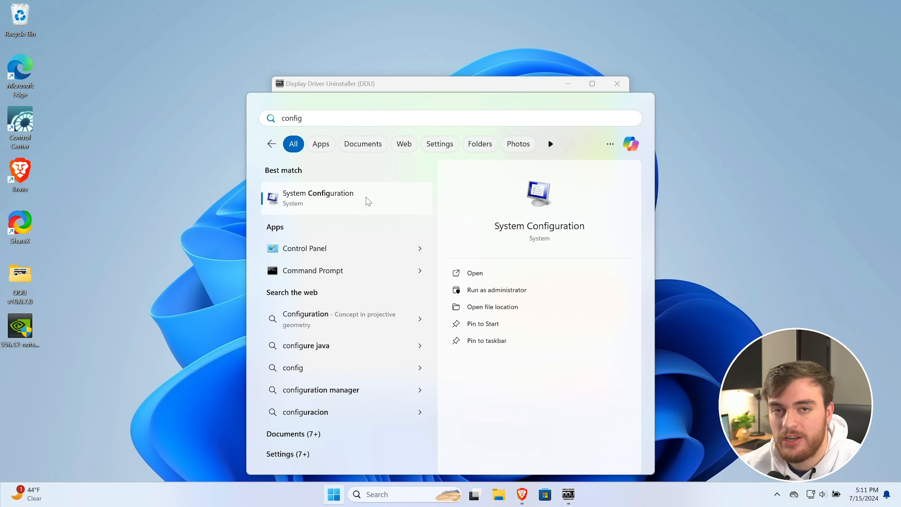
{"action": "left_click", "coordinate": [367, 200]}
{"action": "left_click", "coordinate": [337, 167]}
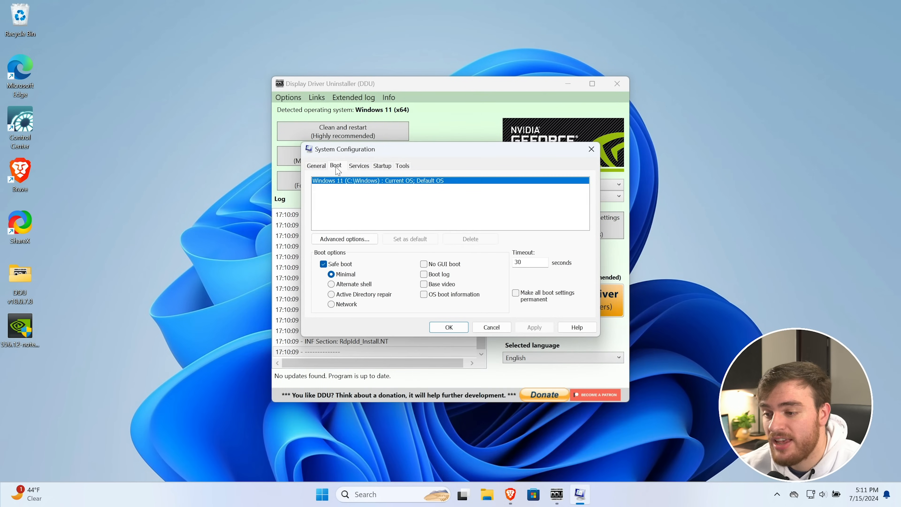
{"action": "left_click", "coordinate": [342, 264]}
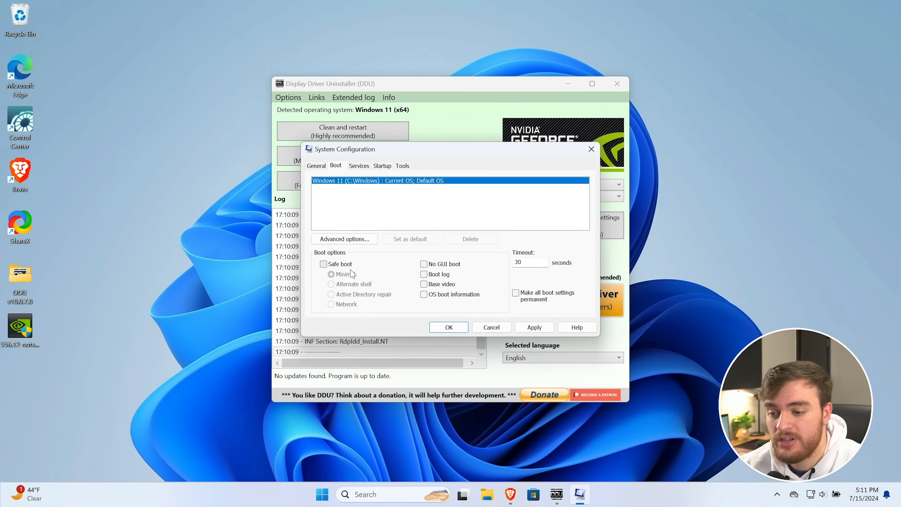
{"action": "left_click", "coordinate": [449, 327]}
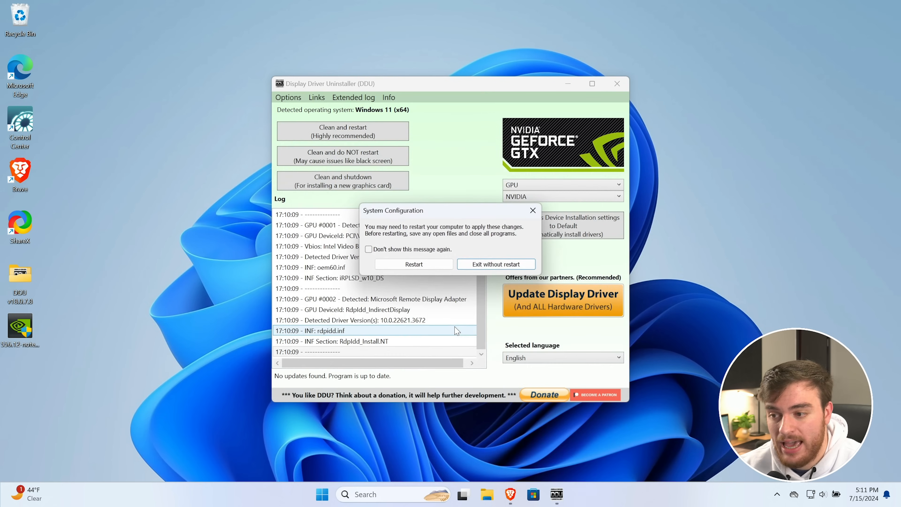
{"action": "left_click", "coordinate": [521, 266]}
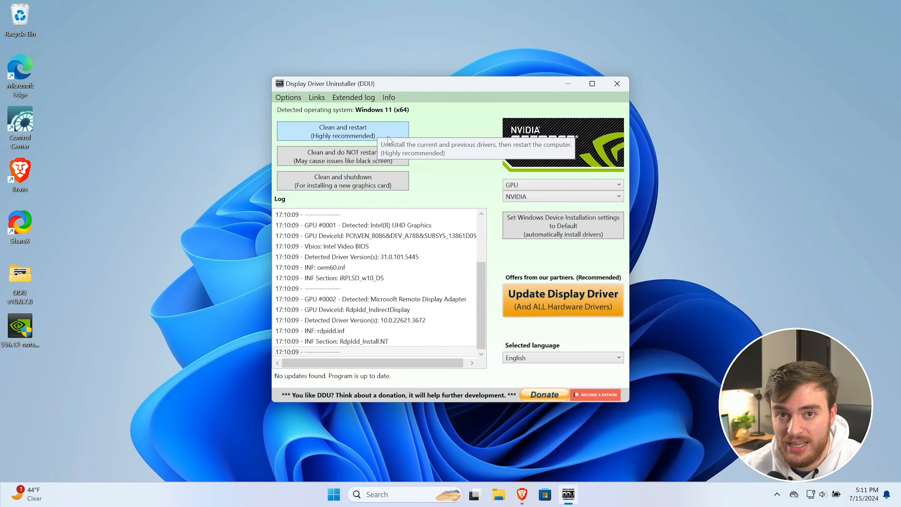
{"action": "left_click", "coordinate": [623, 86]}
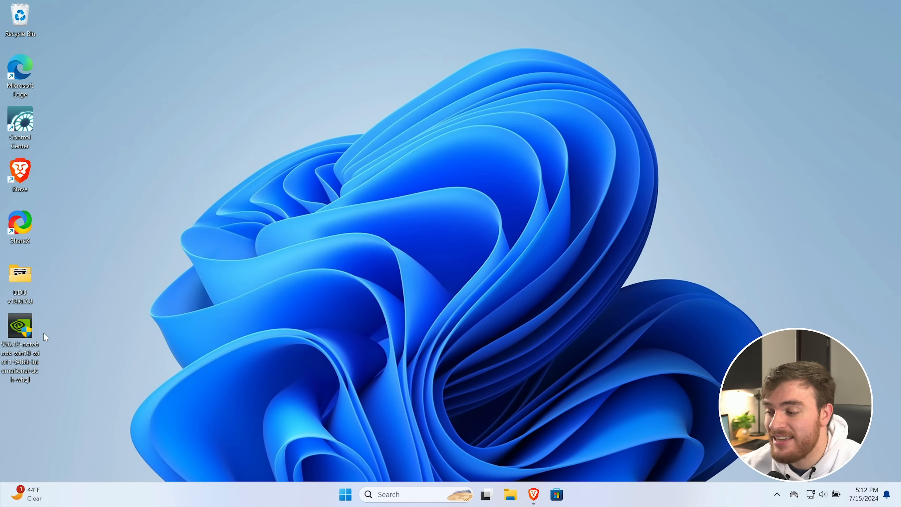
Launch the 556.12 NVIDIA driver installer from the desktop, allow it to make changes, and accept the extraction prompt.
{"action": "mouse_move", "coordinate": [20, 332]}
{"action": "left_mouse_down"}
{"action": "mouse_move", "coordinate": [102, 332]}
{"action": "mouse_move", "coordinate": [32, 351]}
{"action": "mouse_move", "coordinate": [23, 338]}
{"action": "left_mouse_up"}
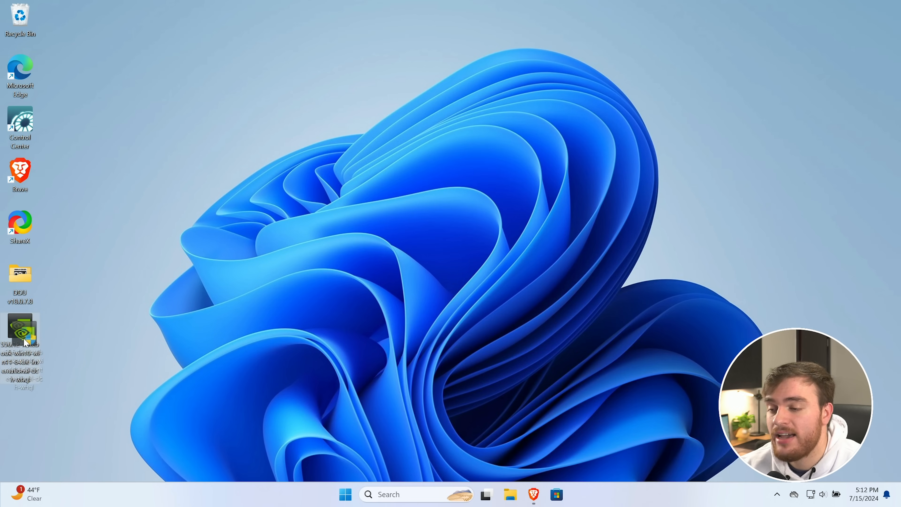
{"action": "double_click", "coordinate": [20, 330]}
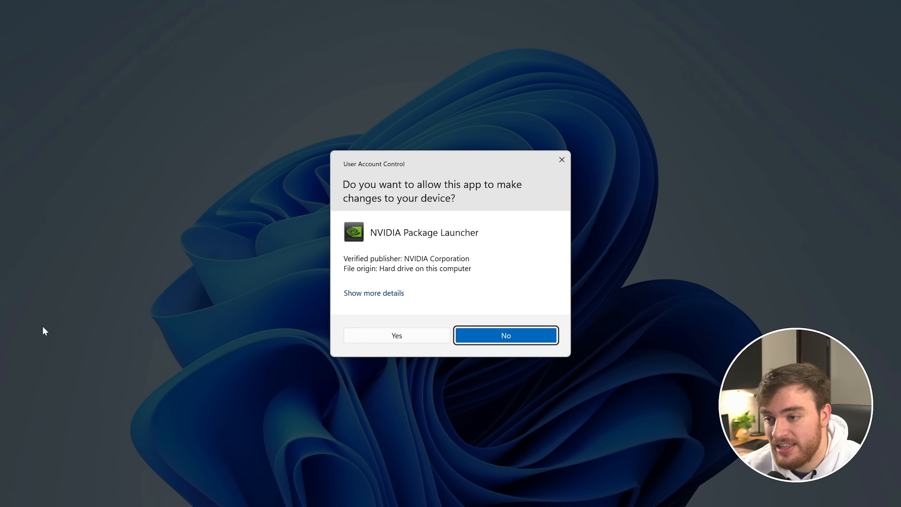
{"action": "left_click", "coordinate": [411, 335]}
{"action": "left_click", "coordinate": [422, 263]}
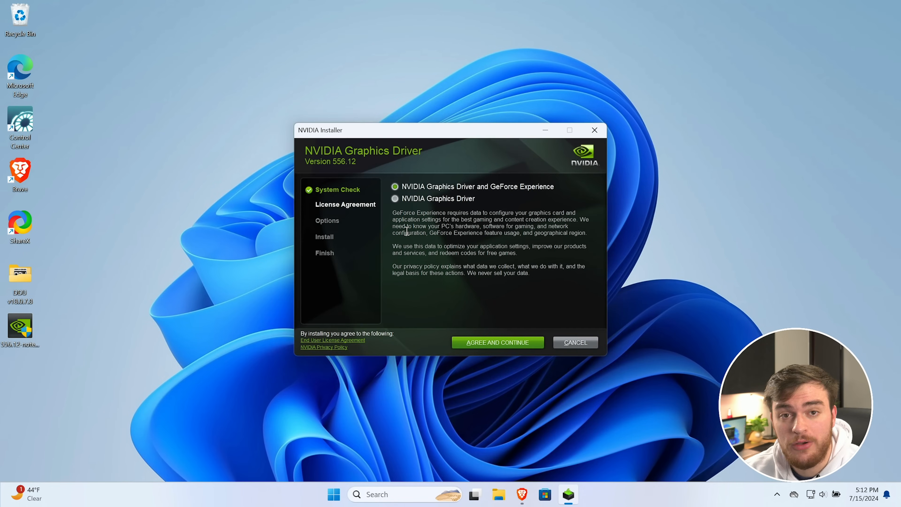
Choose to install only the NVIDIA Graphics Driver without GeForce Experience, and accept the license agreement.
{"action": "left_click", "coordinate": [457, 201]}
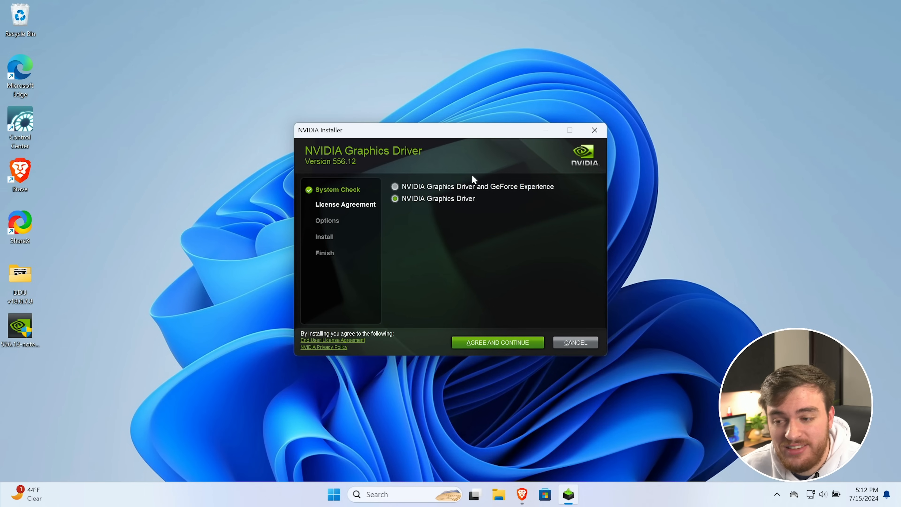
{"action": "left_click", "coordinate": [514, 187]}
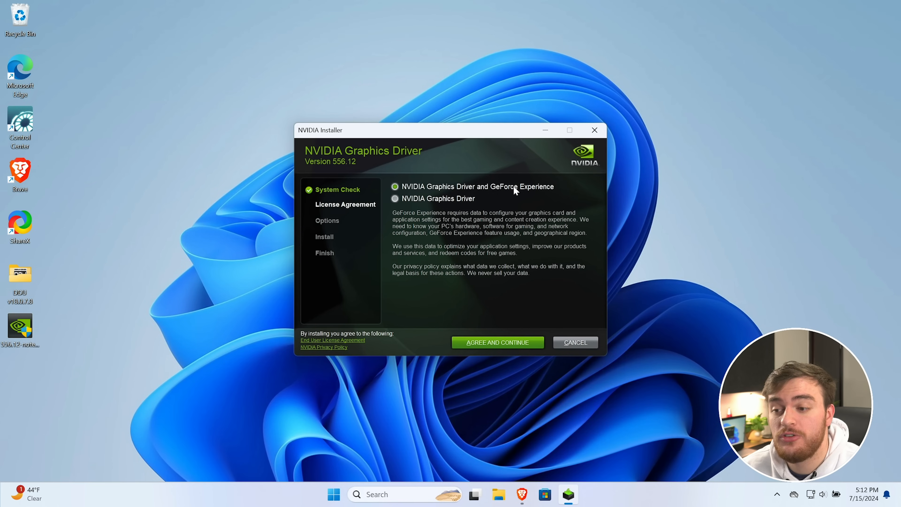
{"action": "left_click", "coordinate": [466, 203]}
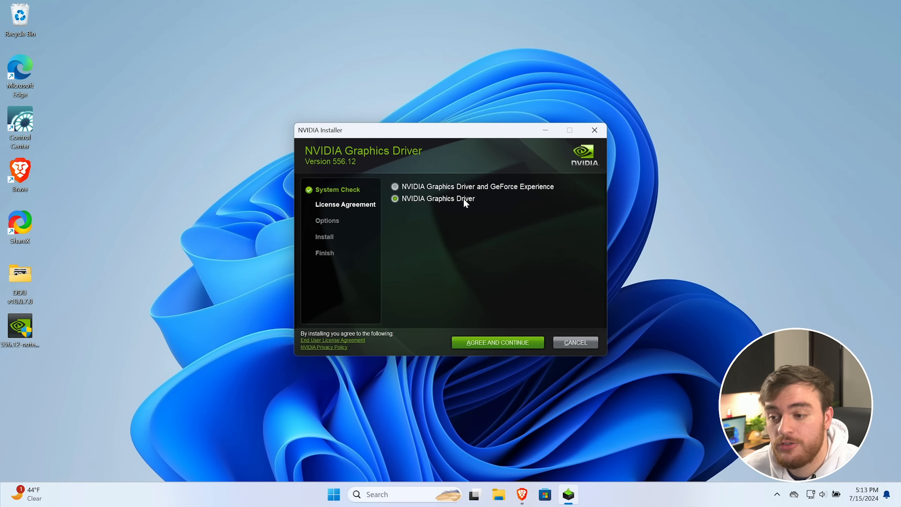
{"action": "left_click", "coordinate": [503, 349]}
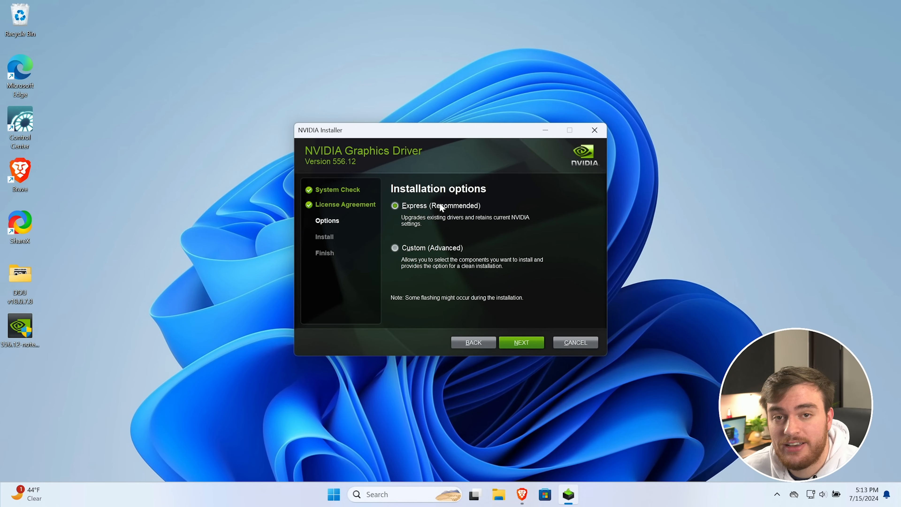
Choose the Custom (Advanced) installation and install the 556.12 driver with its checked components, leaving NVIDIA GeForce Experience and clean installation unchecked.
{"action": "left_click", "coordinate": [445, 251]}
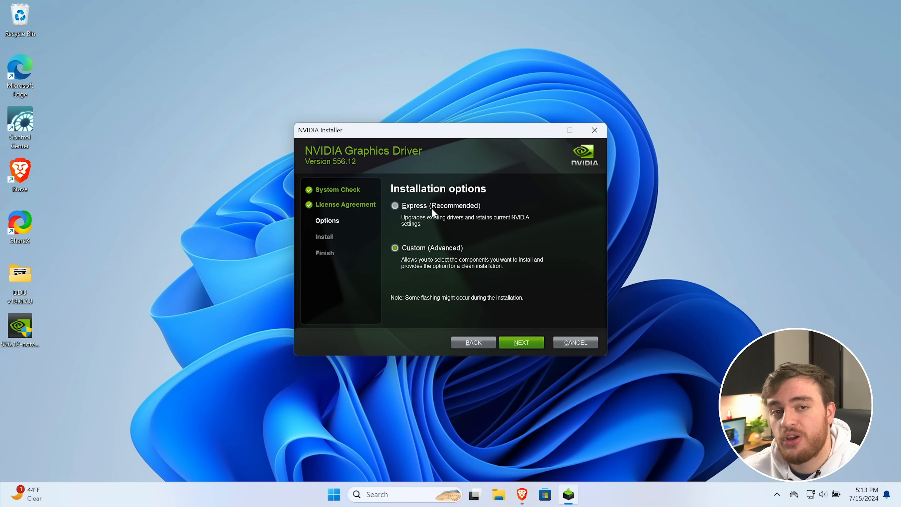
{"action": "left_click", "coordinate": [449, 205]}
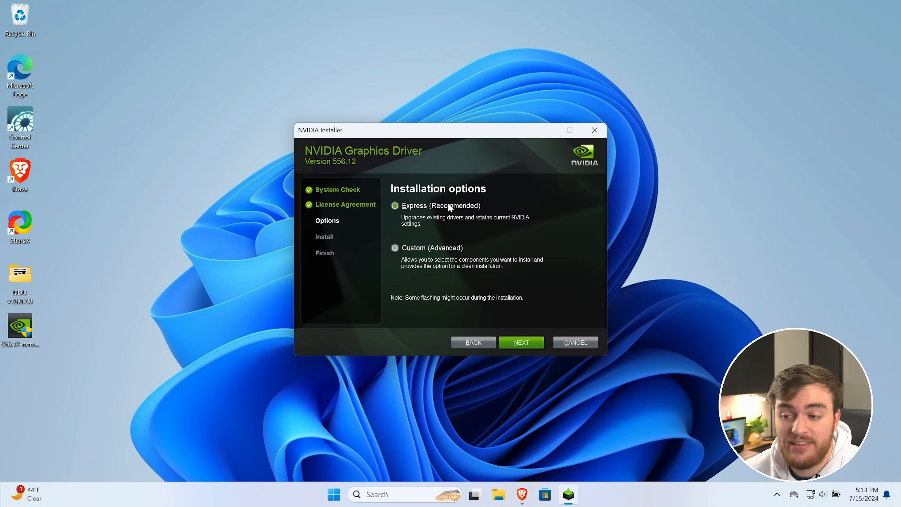
{"action": "left_click", "coordinate": [433, 248]}
{"action": "left_click", "coordinate": [521, 342]}
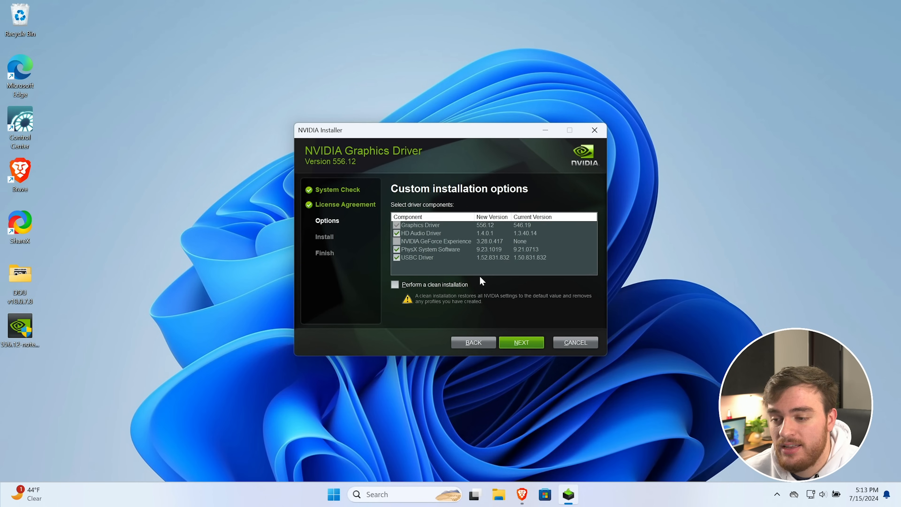
{"action": "left_click", "coordinate": [420, 234]}
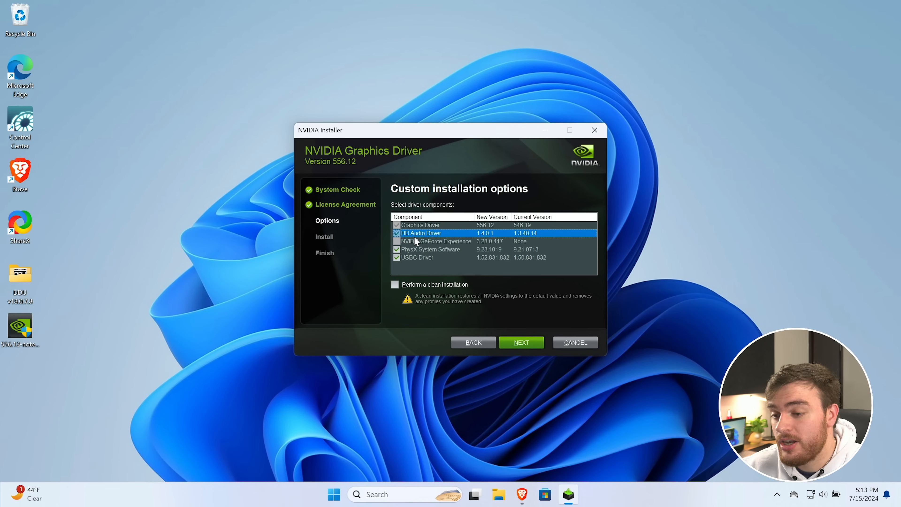
{"action": "left_click", "coordinate": [428, 240]}
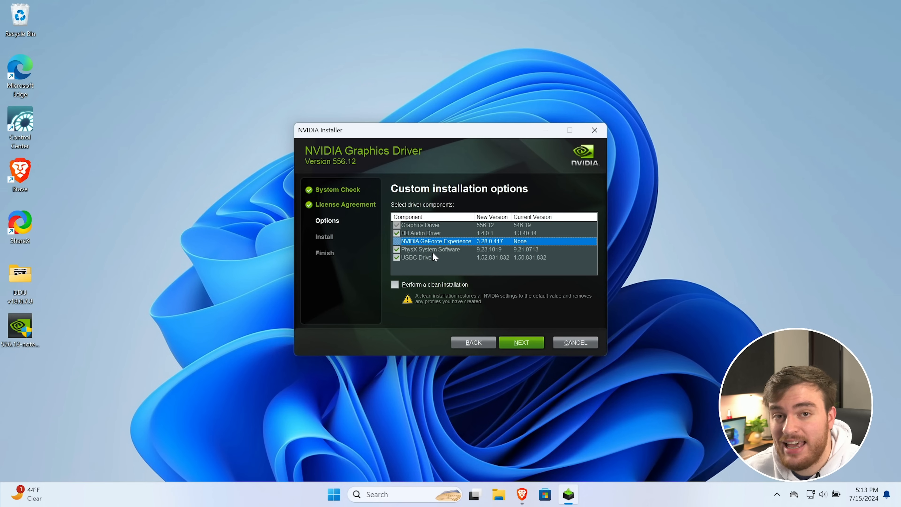
{"action": "left_click", "coordinate": [527, 343]}
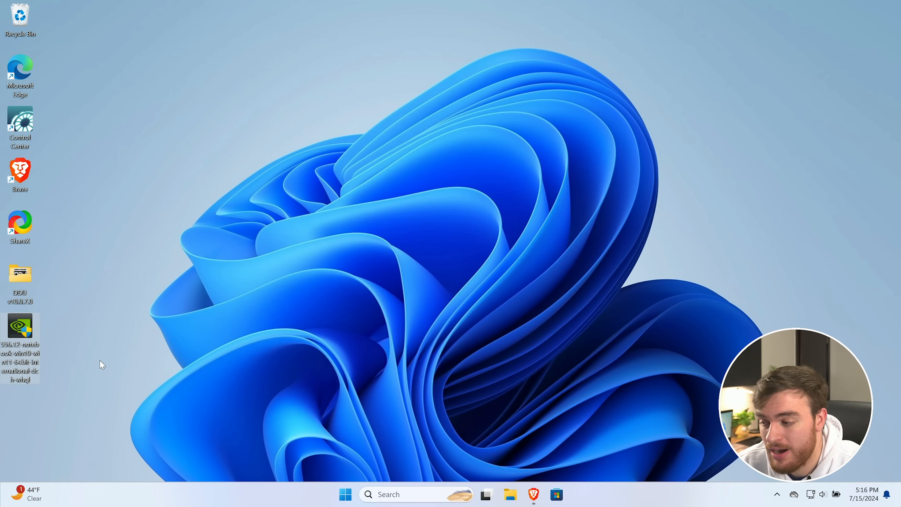
Permanently delete the DDU folder and the 556.12 NVIDIA driver installer from the desktop.
{"action": "left_click_drag", "start_coordinate": [97, 355], "coordinate": [9, 277]}
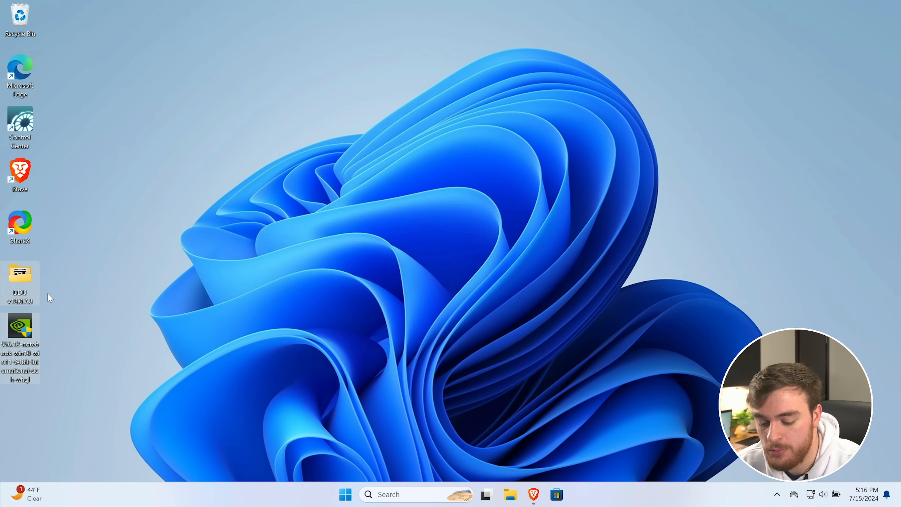
{"action": "key", "text": "shift+Delete"}
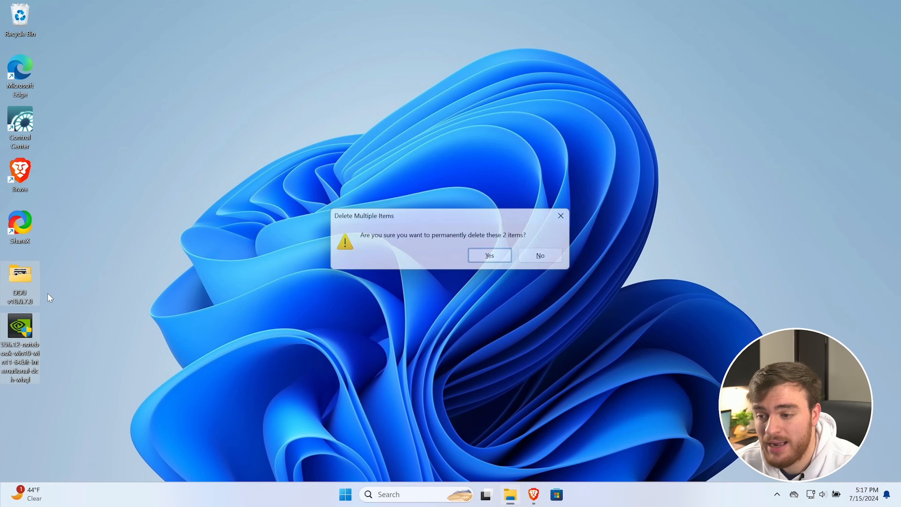
{"action": "key", "text": "Return"}
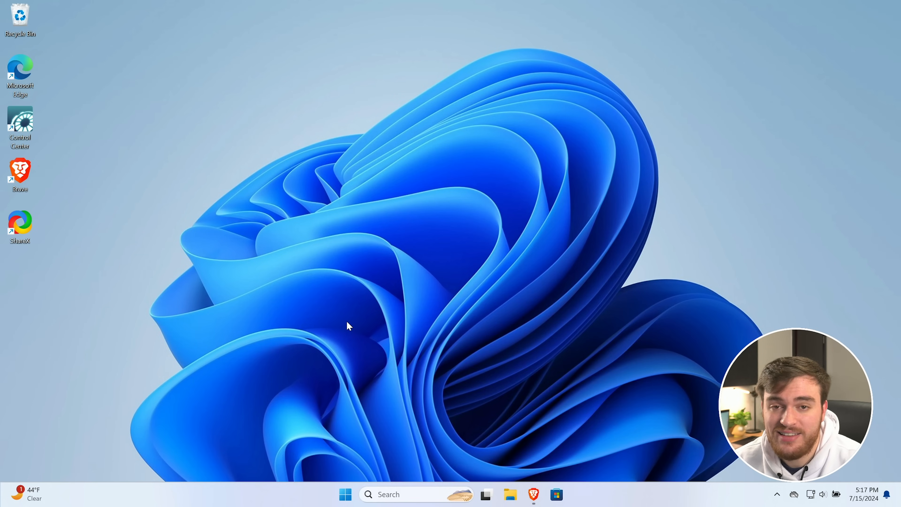
Switch to Brave, download the NVIDIA App beta, and run its installer, allowing it to make changes to the device.
{"action": "left_click", "coordinate": [533, 494]}
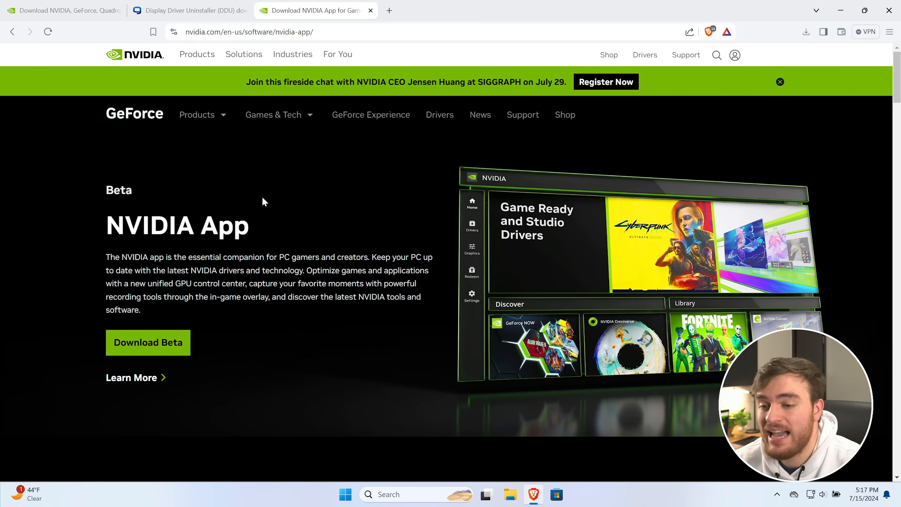
{"action": "left_click", "coordinate": [161, 347]}
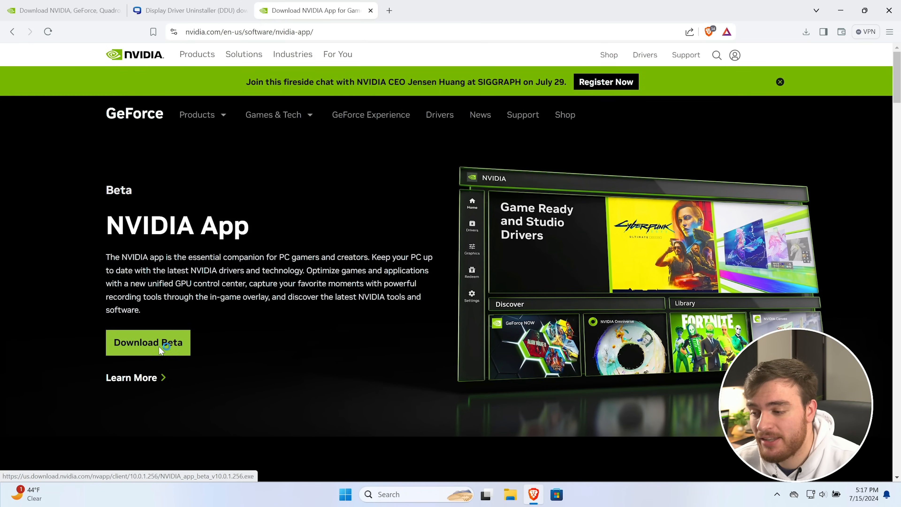
{"action": "left_click", "coordinate": [367, 267]}
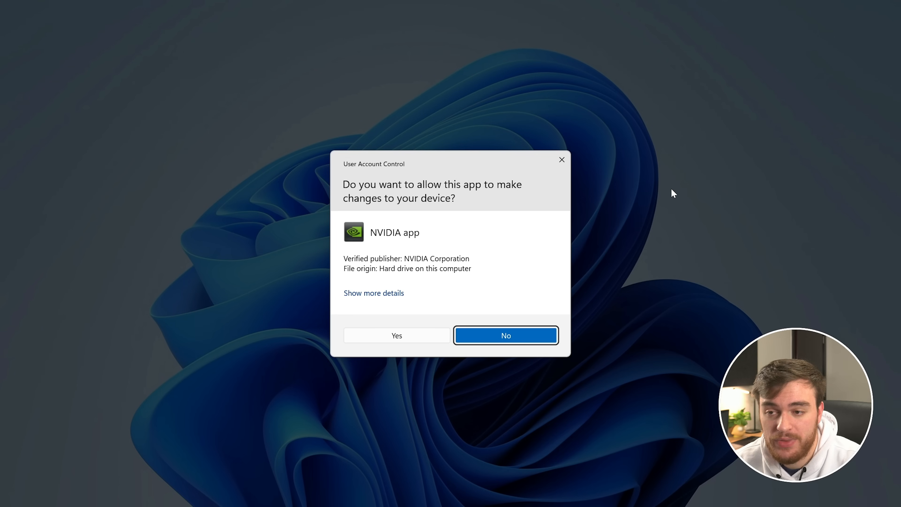
{"action": "left_click", "coordinate": [416, 333]}
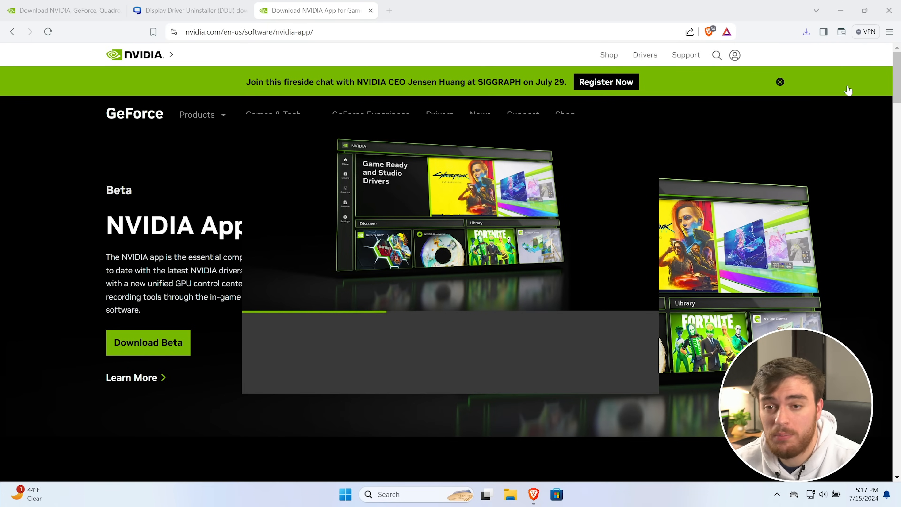
{"action": "left_click", "coordinate": [840, 10]}
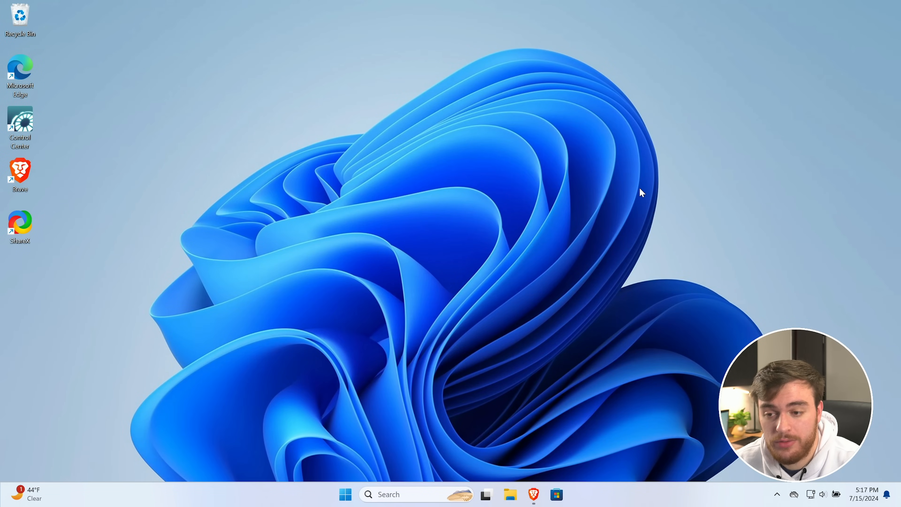
{"action": "left_click", "coordinate": [596, 372]}
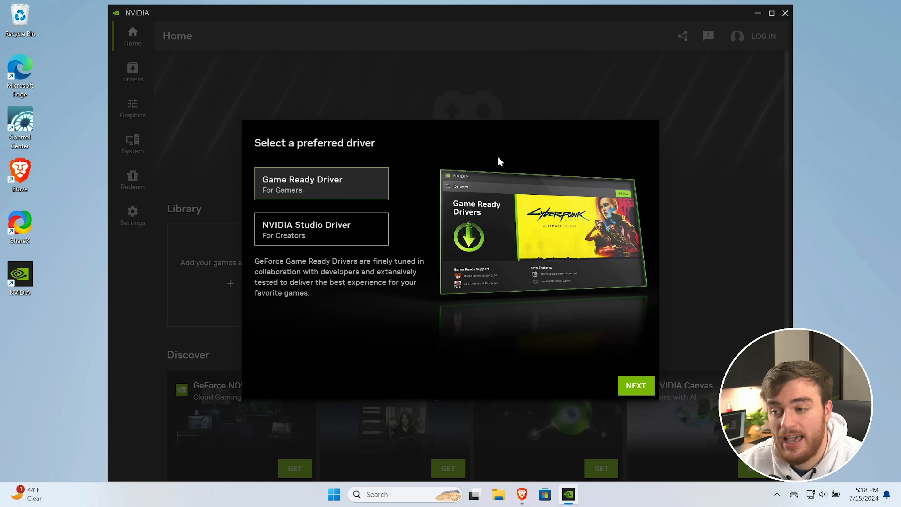
Finish the NVIDIA app's first-run setup with Game Ready Driver, turning off game and application optimization and the NVIDIA overlay.
{"action": "left_click", "coordinate": [634, 389]}
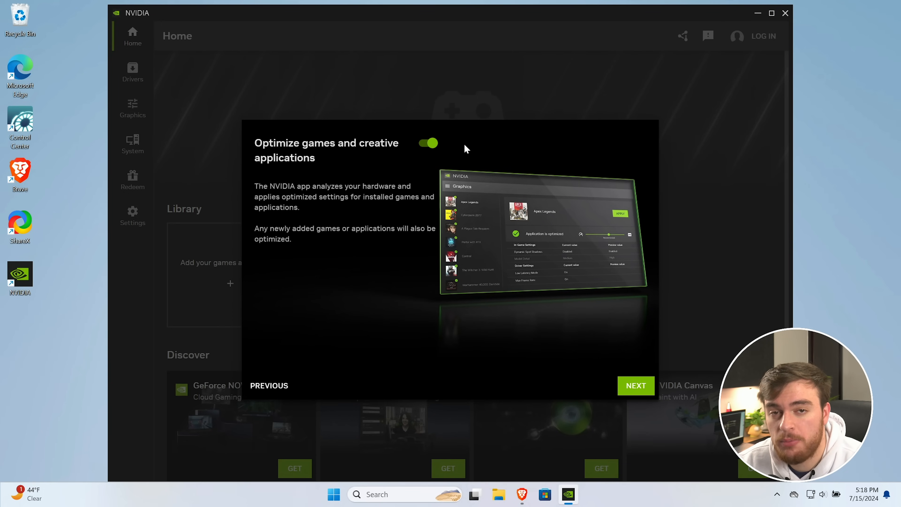
{"action": "left_click", "coordinate": [429, 144]}
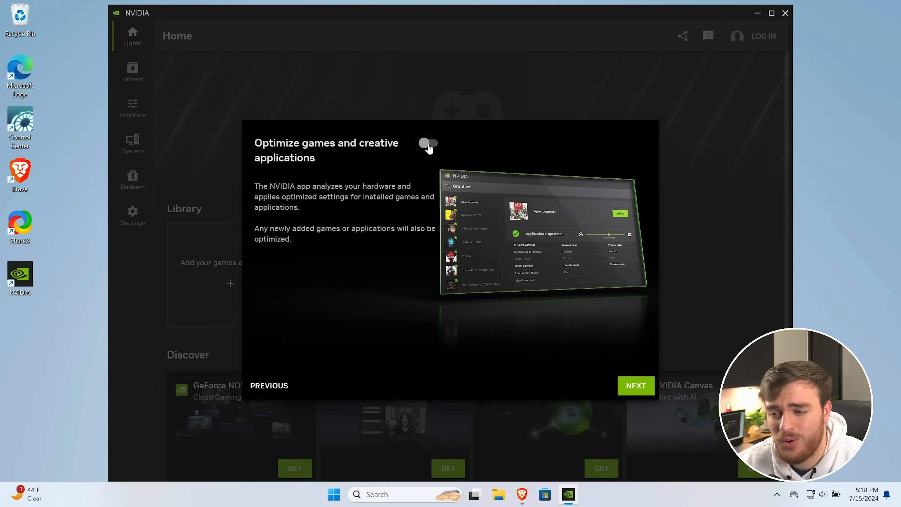
{"action": "left_click", "coordinate": [635, 390]}
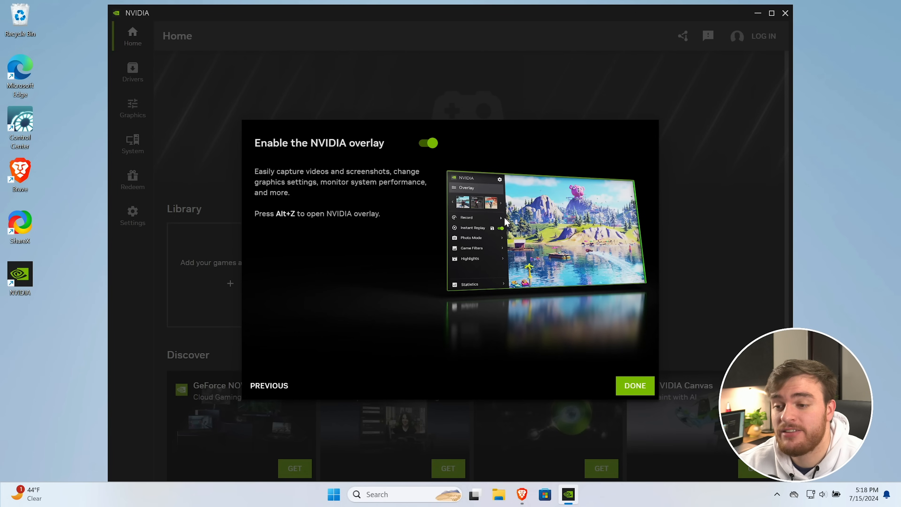
{"action": "left_click", "coordinate": [429, 144]}
{"action": "left_click", "coordinate": [635, 386]}
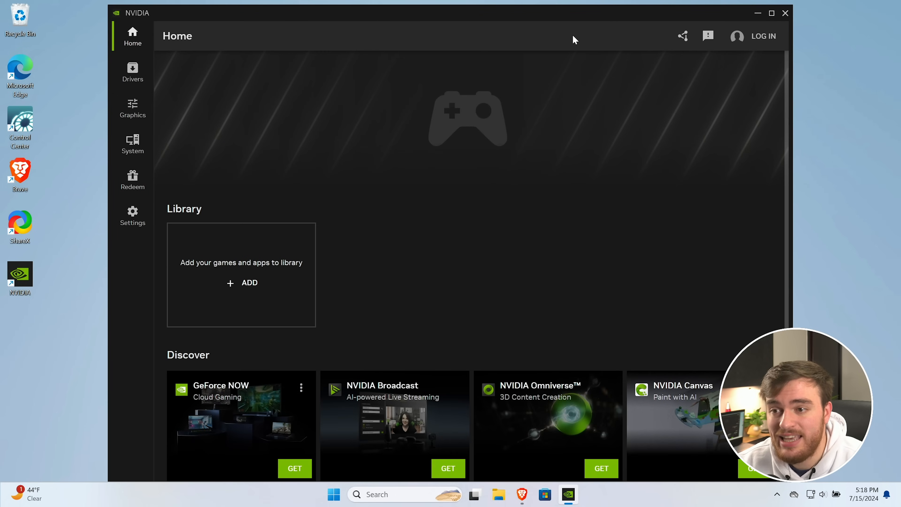
Check the installed driver version in the NVIDIA app and look over the Program Settings and Global Settings for graphics.
{"action": "left_click_drag", "start_coordinate": [558, 17], "coordinate": [562, 16]}
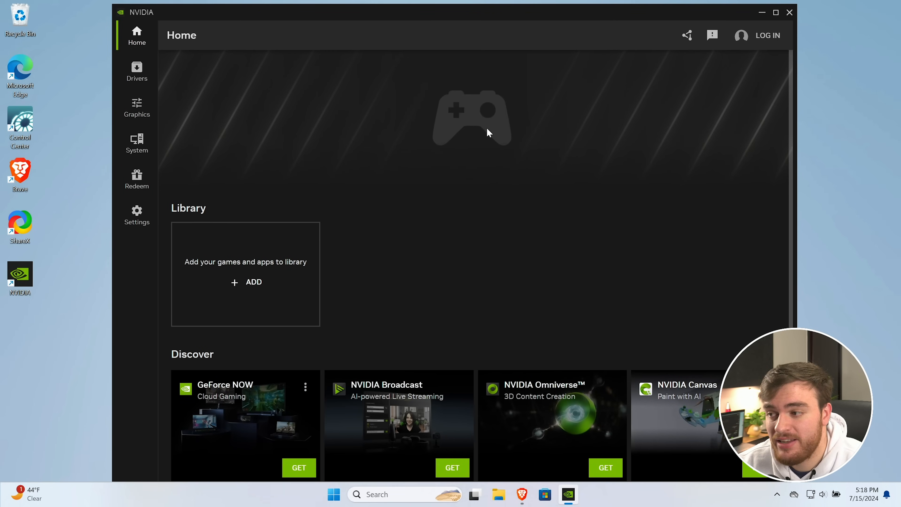
{"action": "left_click", "coordinate": [148, 75]}
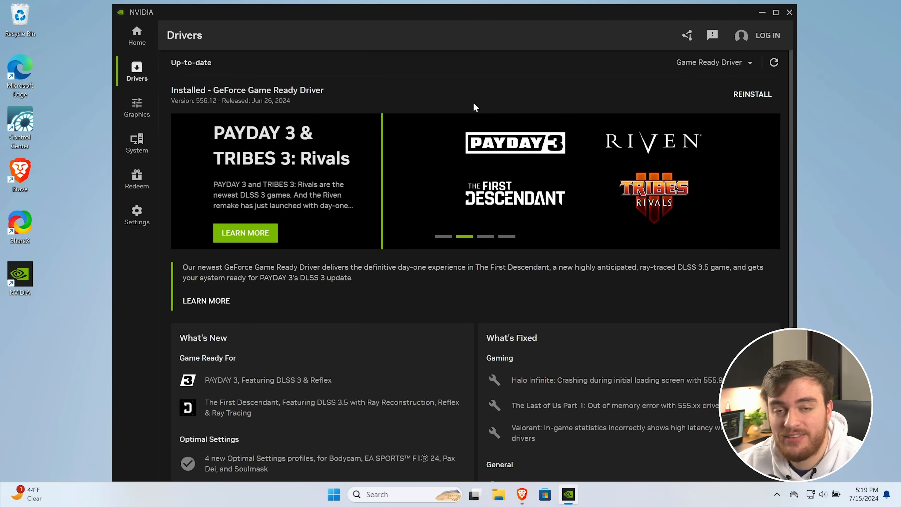
{"action": "left_click", "coordinate": [137, 106]}
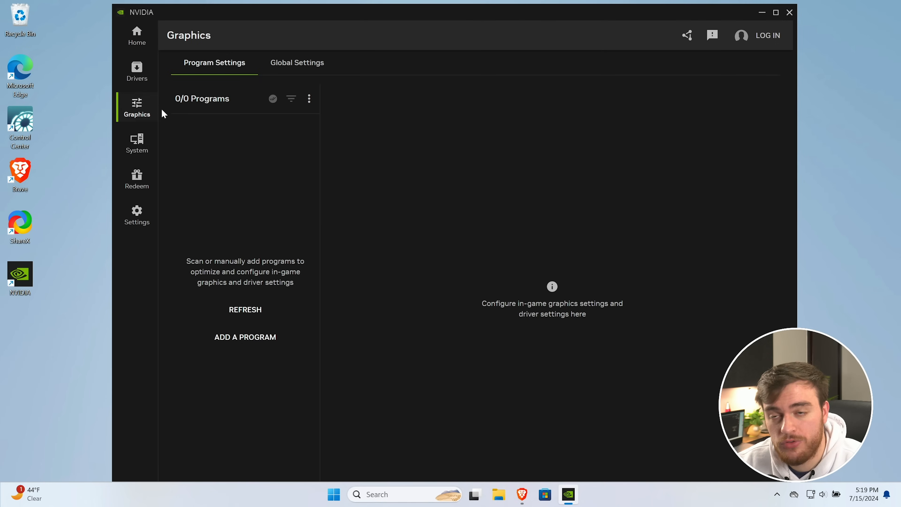
{"action": "left_click", "coordinate": [288, 63]}
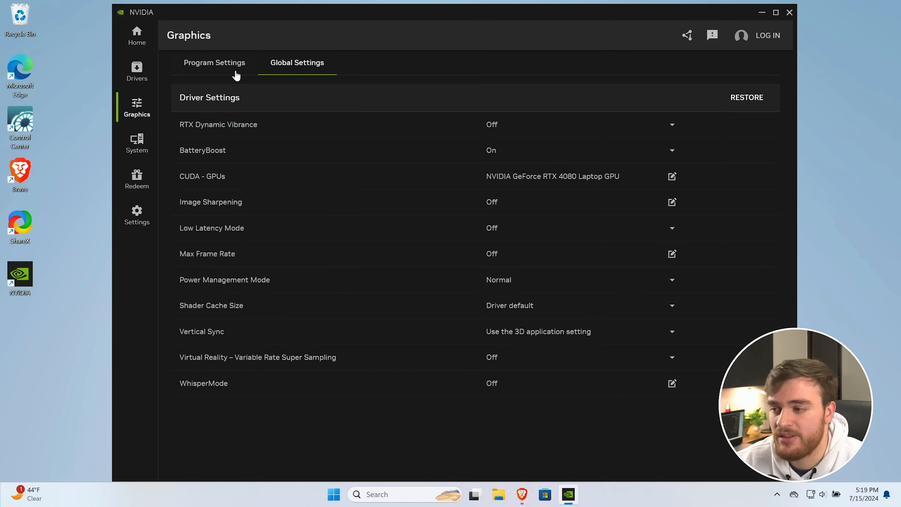
{"action": "left_click", "coordinate": [235, 74]}
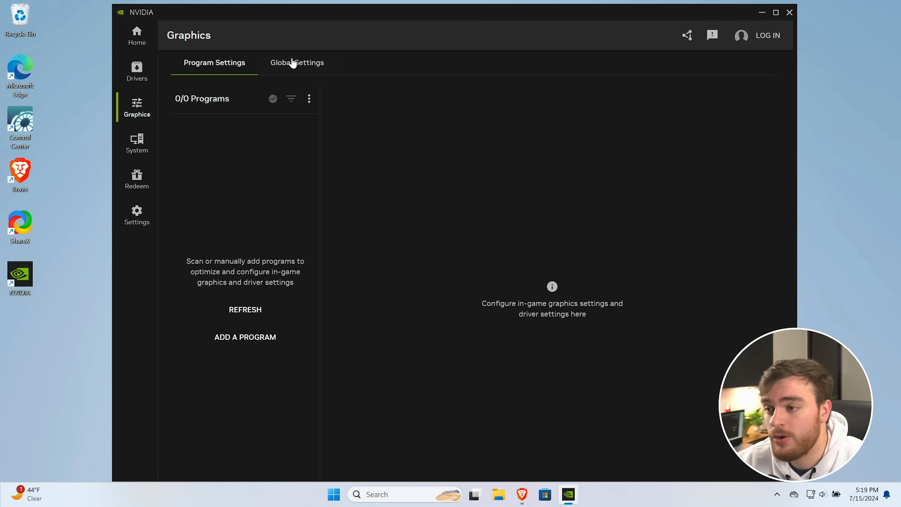
{"action": "left_click", "coordinate": [291, 68]}
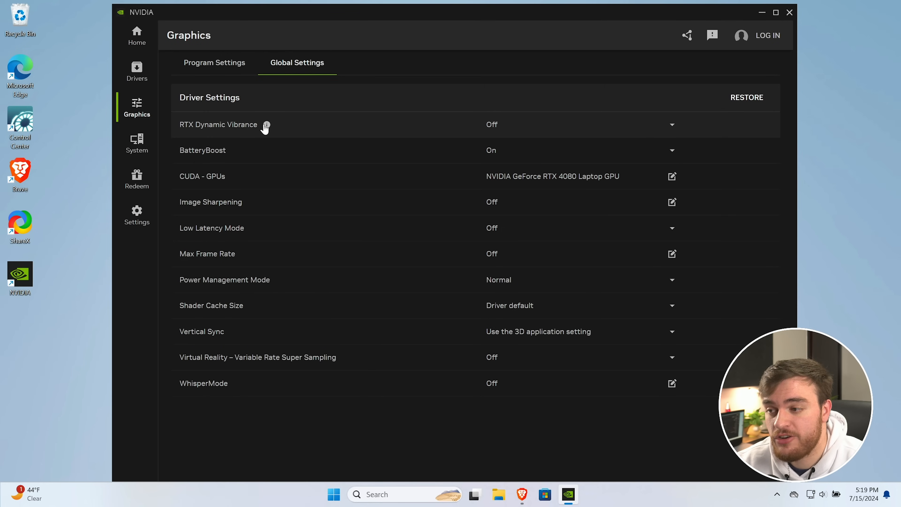
Turn on RTX Dynamic Vibrance globally, and read the descriptions of that setting and BatteryBoost.
{"action": "left_click", "coordinate": [266, 124]}
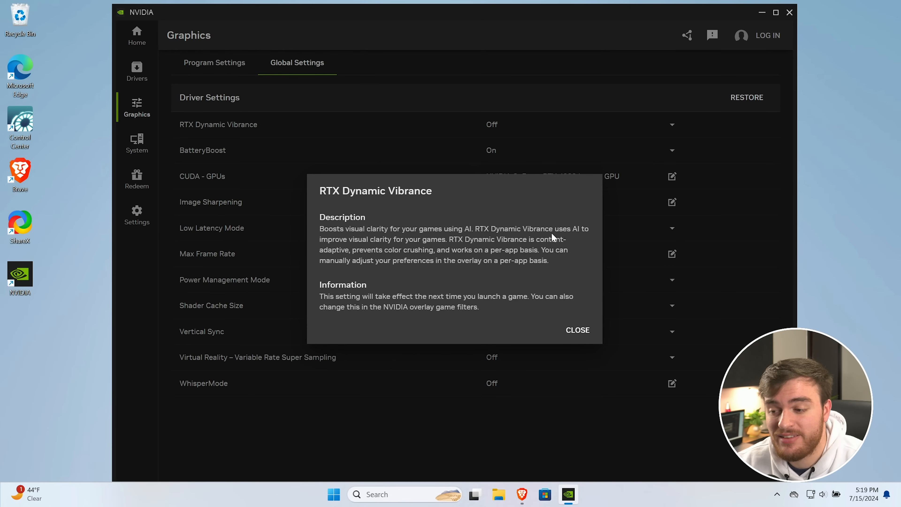
{"action": "left_click", "coordinate": [578, 330]}
{"action": "left_click", "coordinate": [589, 134]}
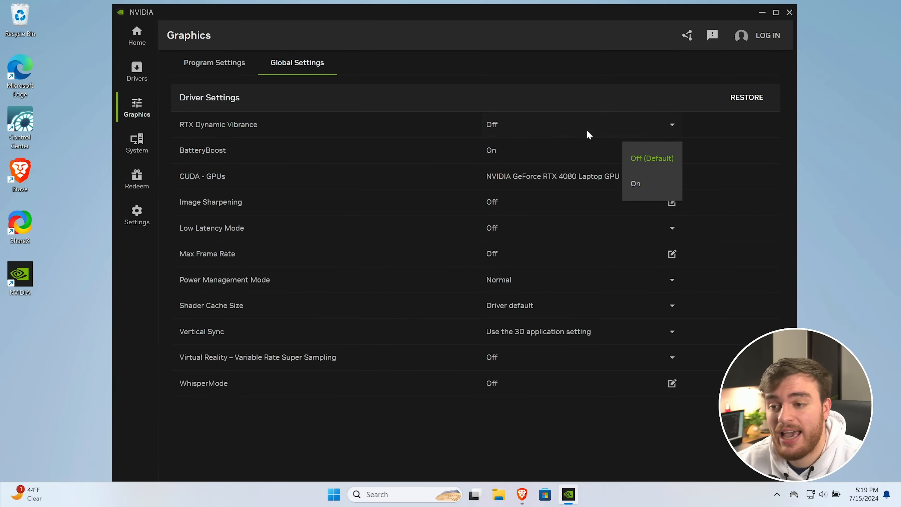
{"action": "left_click", "coordinate": [644, 185]}
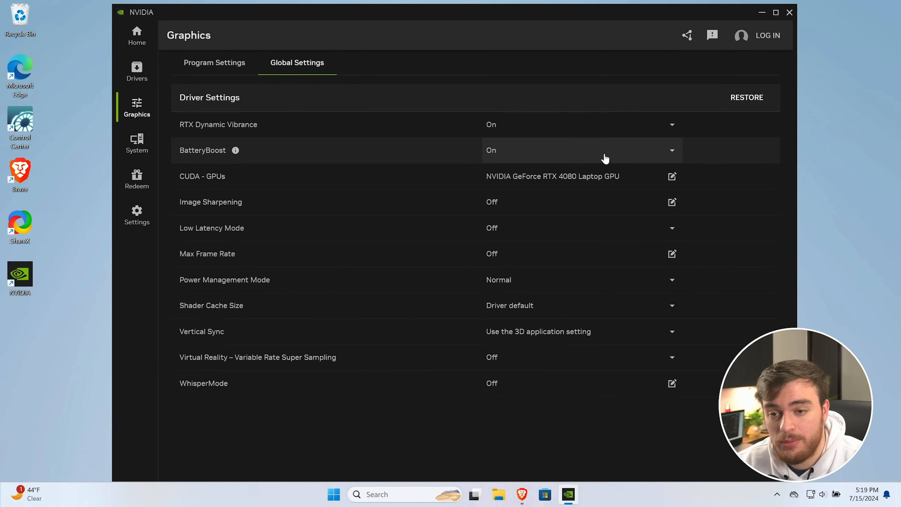
{"action": "left_click", "coordinate": [235, 151]}
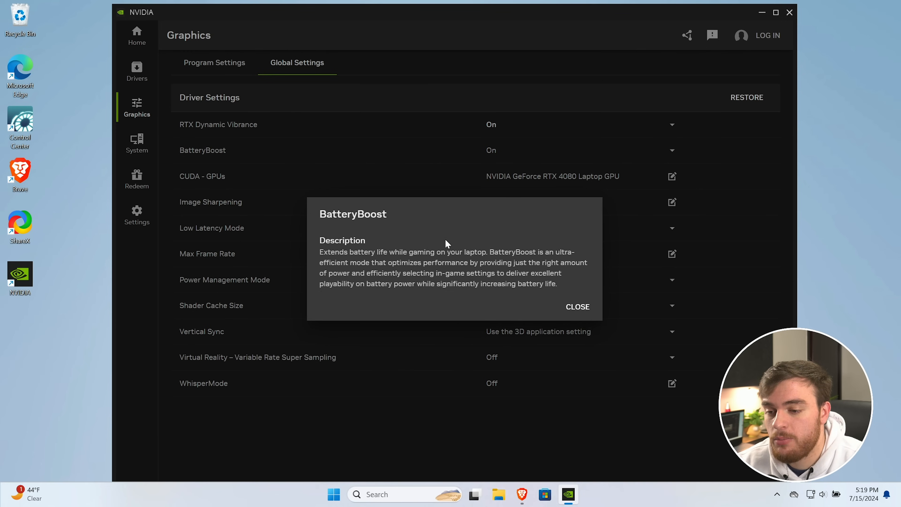
{"action": "left_click", "coordinate": [578, 308]}
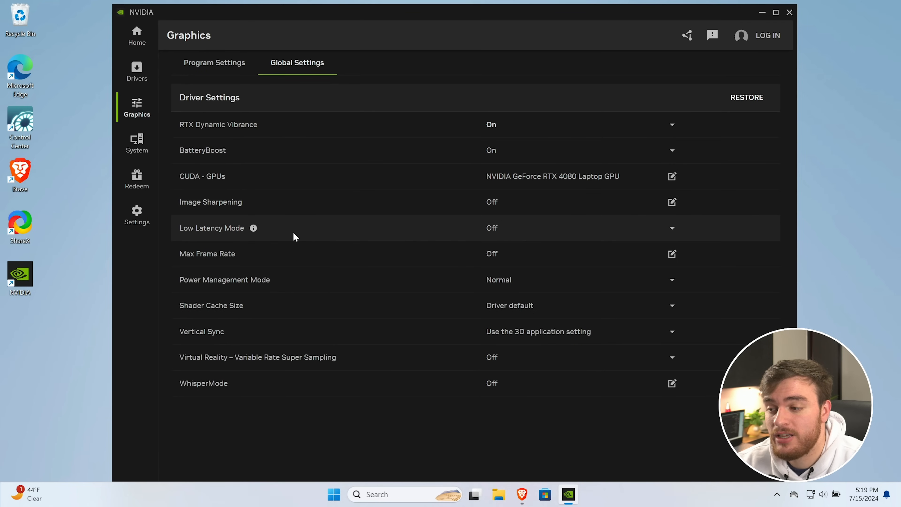
Set the global Low Latency Mode to On and back to Off (Default).
{"action": "left_click", "coordinate": [514, 237]}
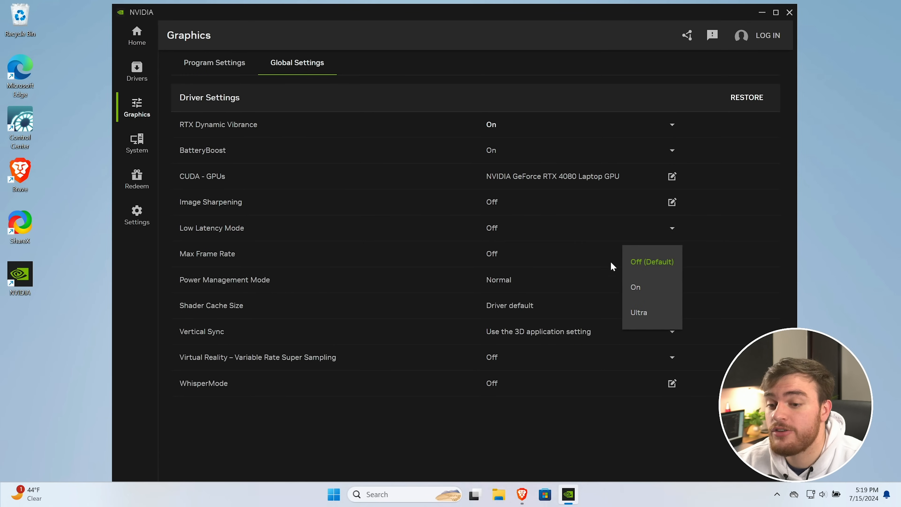
{"action": "left_click", "coordinate": [635, 287]}
{"action": "left_click", "coordinate": [617, 229]}
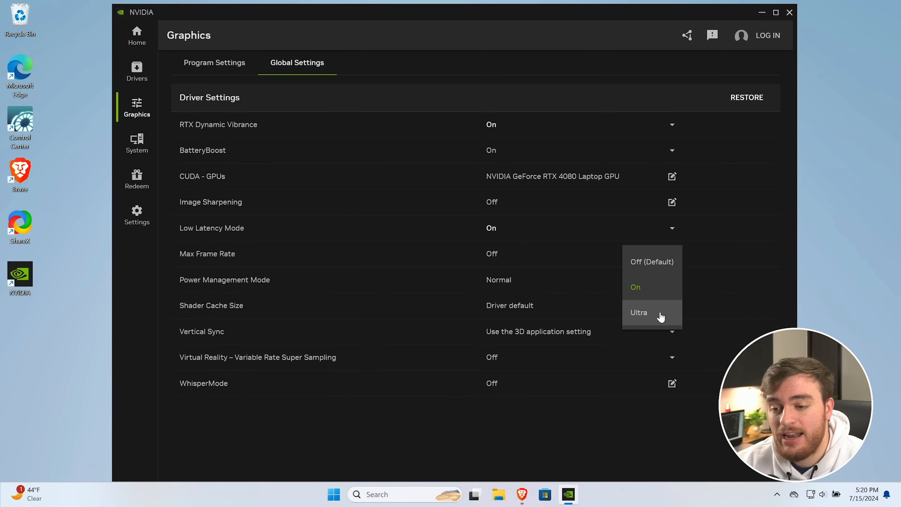
{"action": "left_click", "coordinate": [660, 274]}
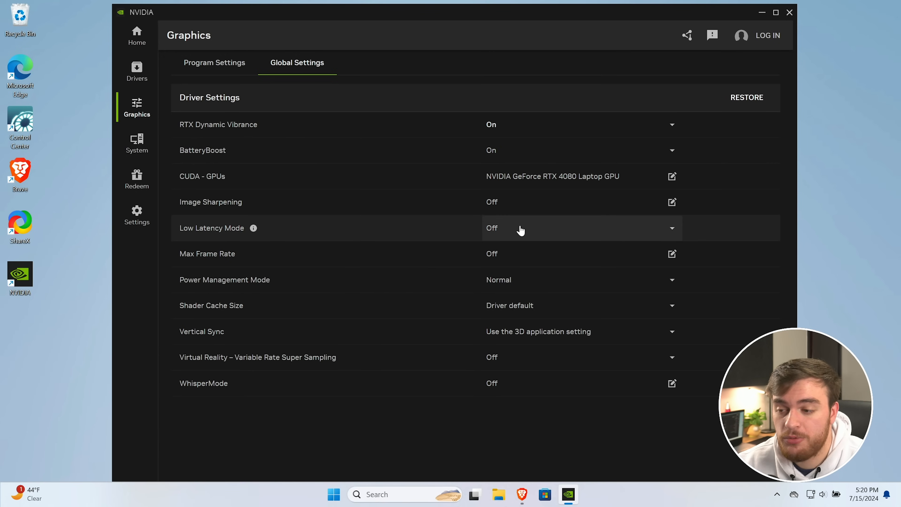
Try switching the global Max Frame Rate limit to On, and cancel the change.
{"action": "left_click", "coordinate": [501, 255]}
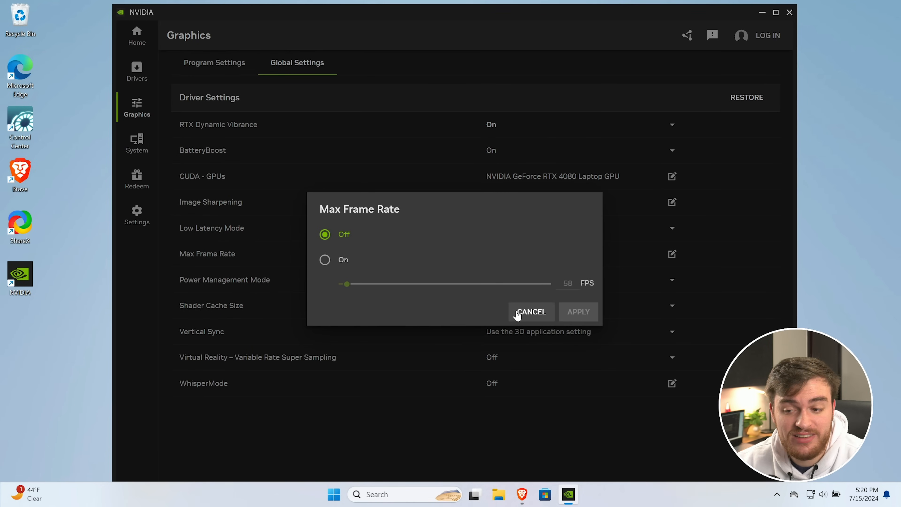
{"action": "left_click", "coordinate": [324, 259]}
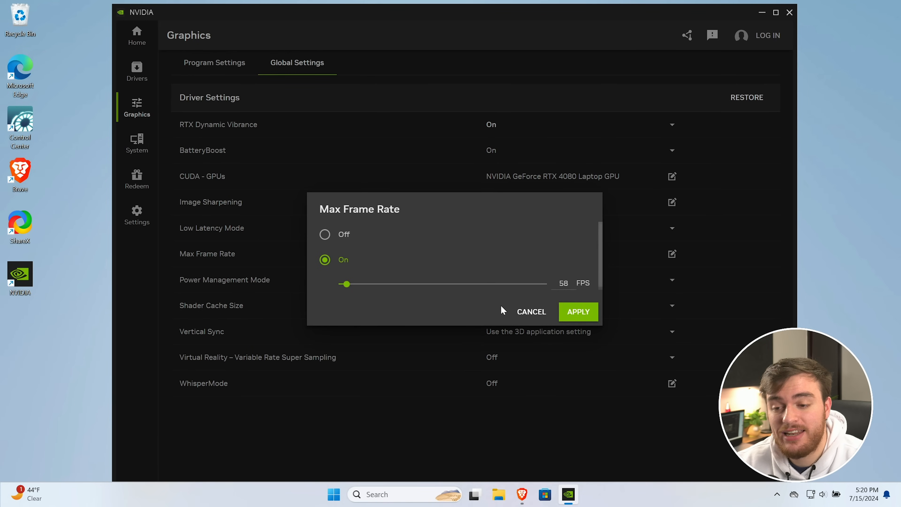
{"action": "left_click", "coordinate": [531, 311]}
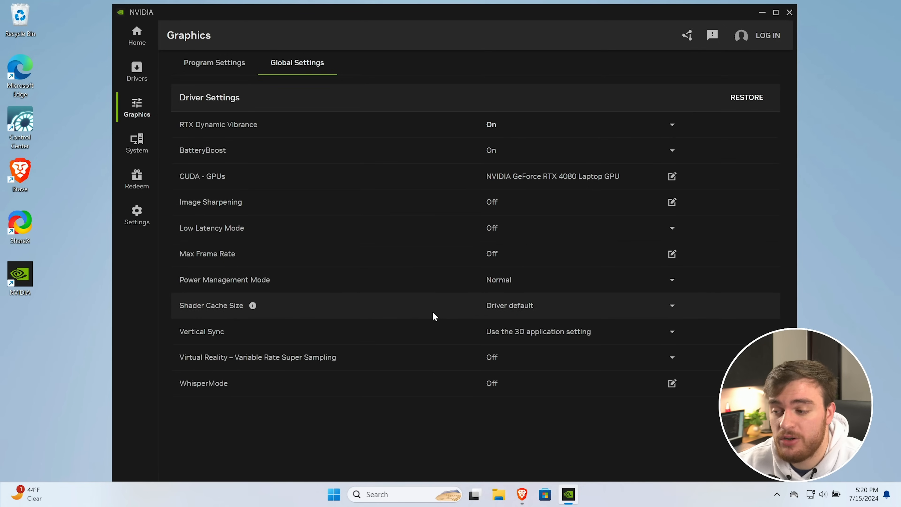
Set the global Power Management Mode to Prefer maximum performance, and read the WhisperMode description.
{"action": "left_click", "coordinate": [570, 287]}
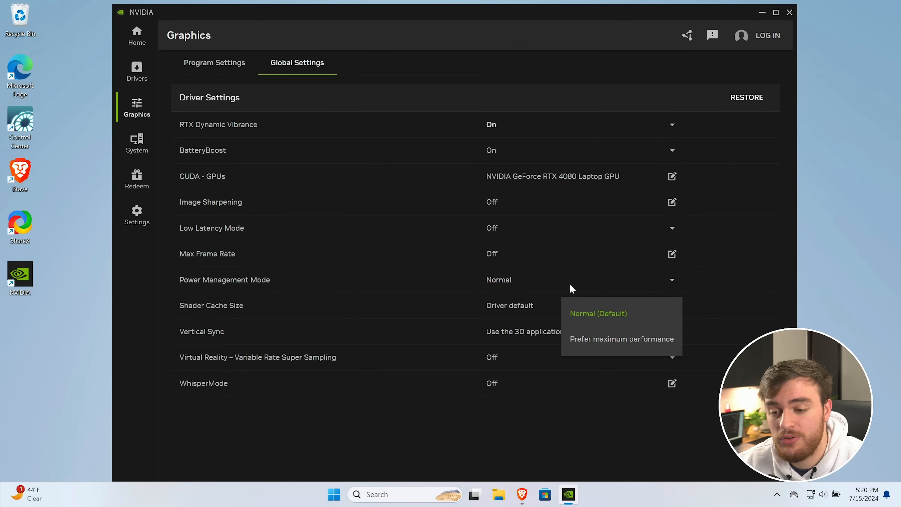
{"action": "left_click", "coordinate": [661, 342]}
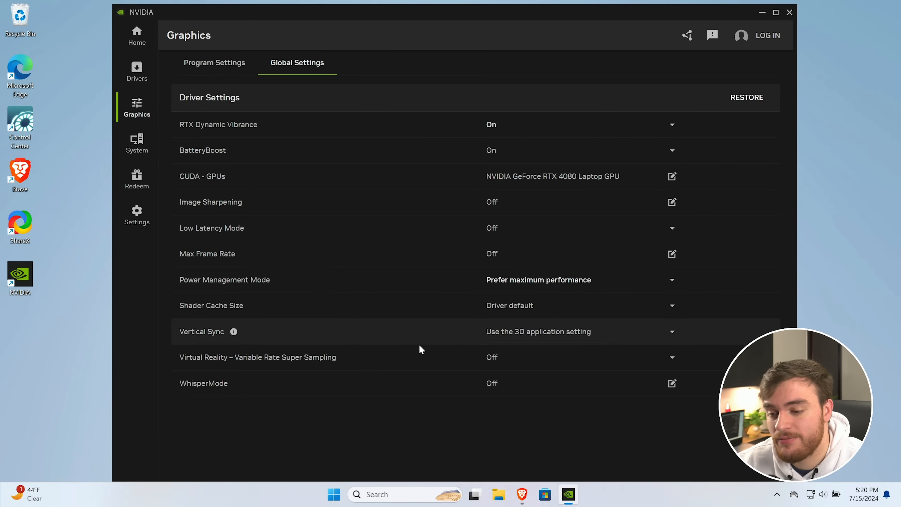
{"action": "left_click", "coordinate": [236, 383]}
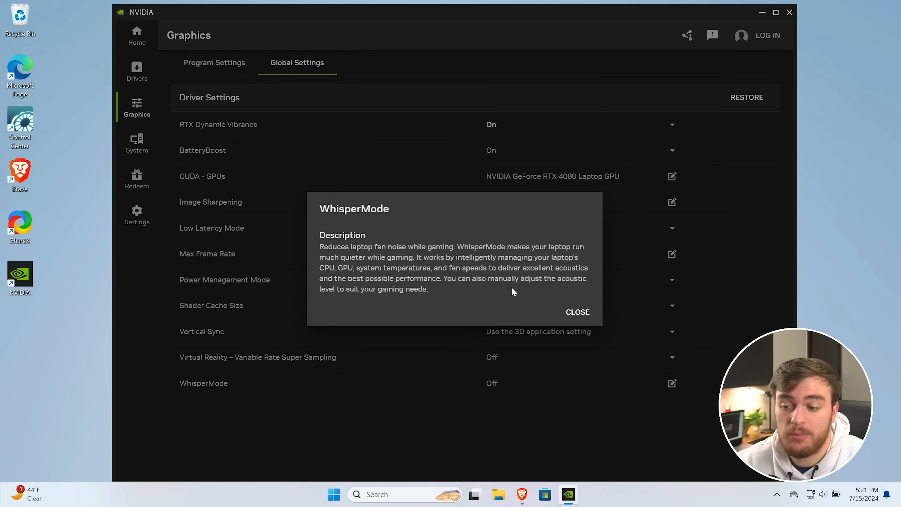
{"action": "left_click", "coordinate": [578, 313]}
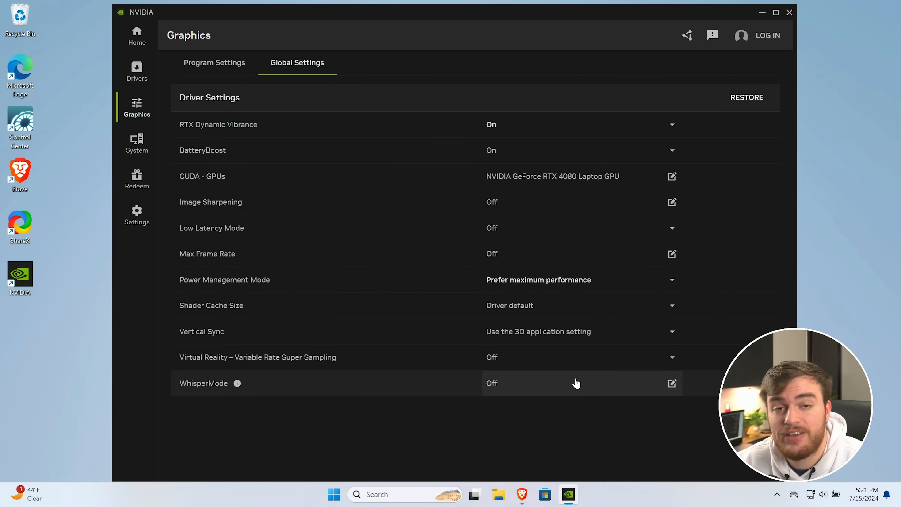
Try WhisperMode's On option with its fan volume adjustment, return it to Off (Default), and cancel the dialog.
{"action": "left_click", "coordinate": [503, 382]}
{"action": "left_click", "coordinate": [344, 232]}
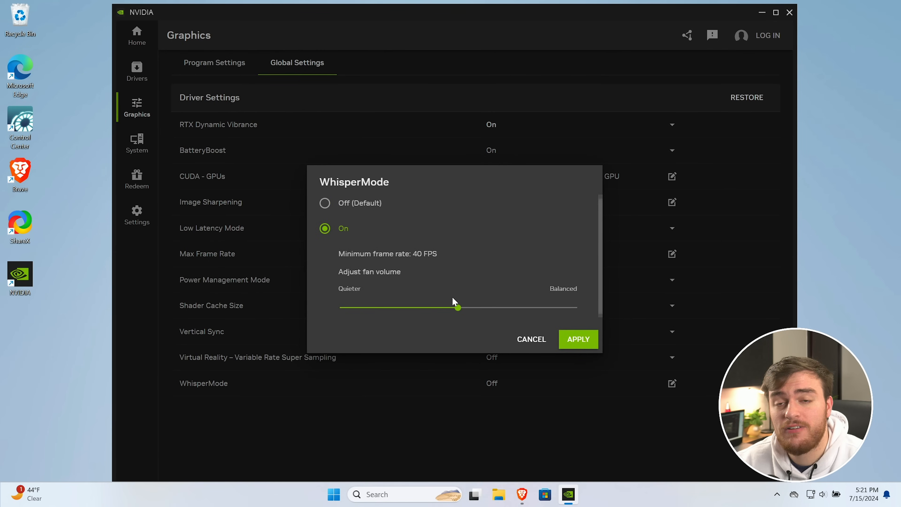
{"action": "left_click_drag", "start_coordinate": [444, 303], "coordinate": [459, 336]}
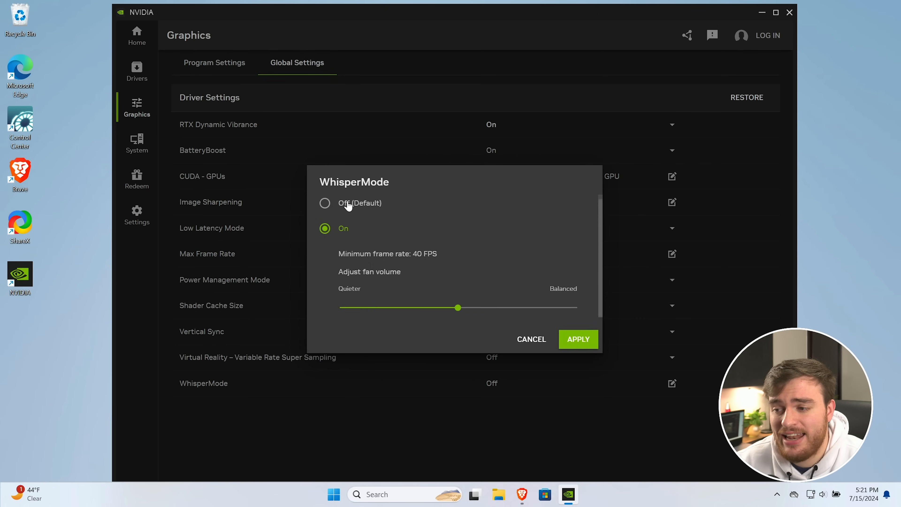
{"action": "left_click", "coordinate": [332, 209]}
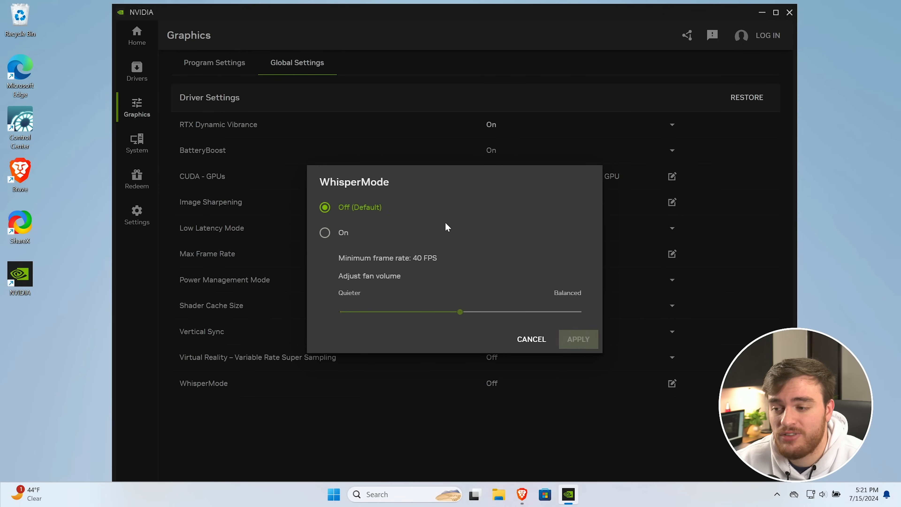
{"action": "left_click", "coordinate": [535, 340]}
Close the NVIDIA app and open NVIDIA Control Panel from the desktop.
{"action": "left_click", "coordinate": [790, 12]}
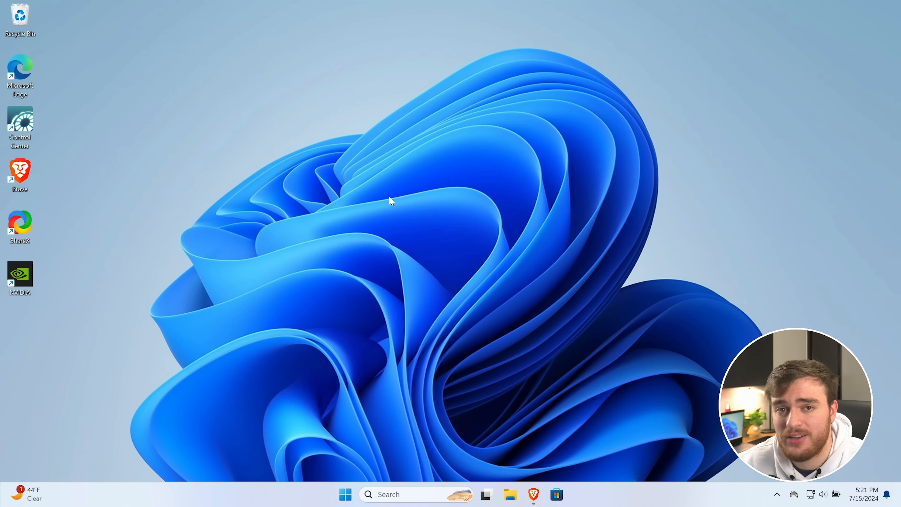
{"action": "right_click", "coordinate": [398, 165]}
{"action": "left_click", "coordinate": [454, 333]}
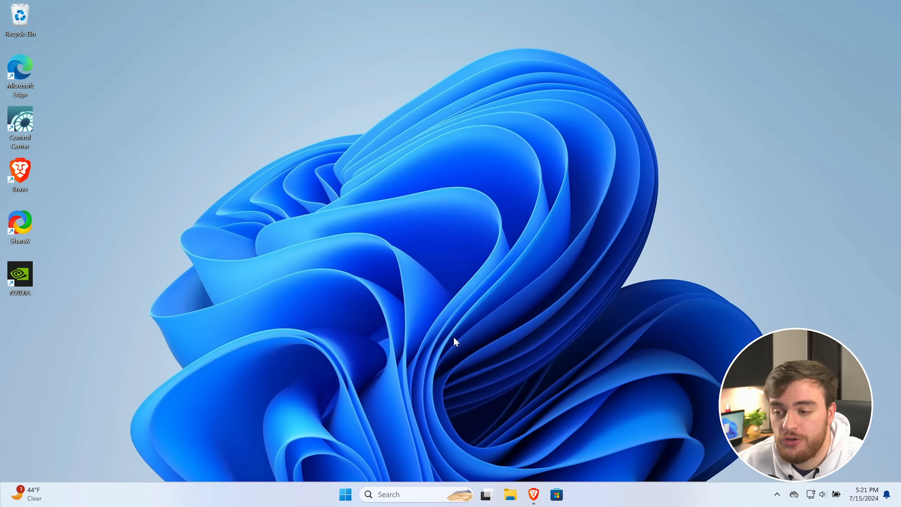
{"action": "left_click", "coordinate": [464, 253]}
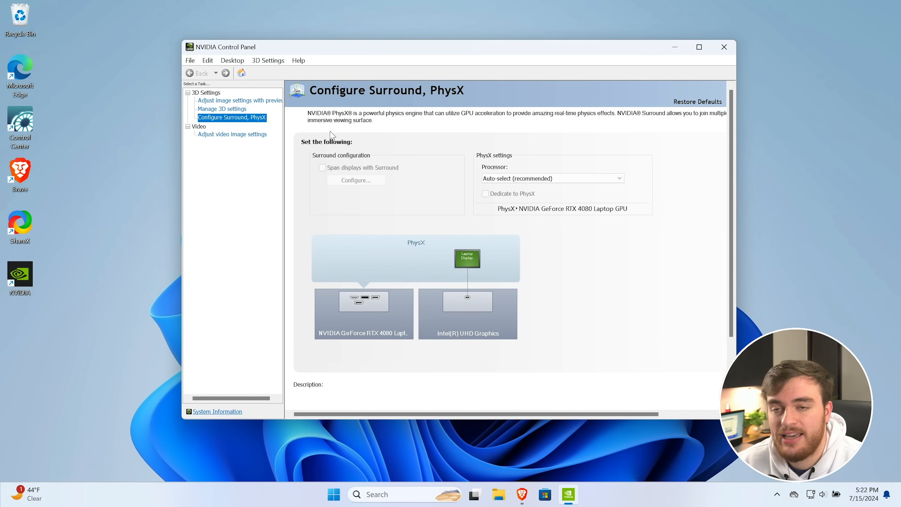
Try the preview image preference emphasizing Performance, and apply Use the advanced 3D image settings instead.
{"action": "left_click", "coordinate": [240, 101]}
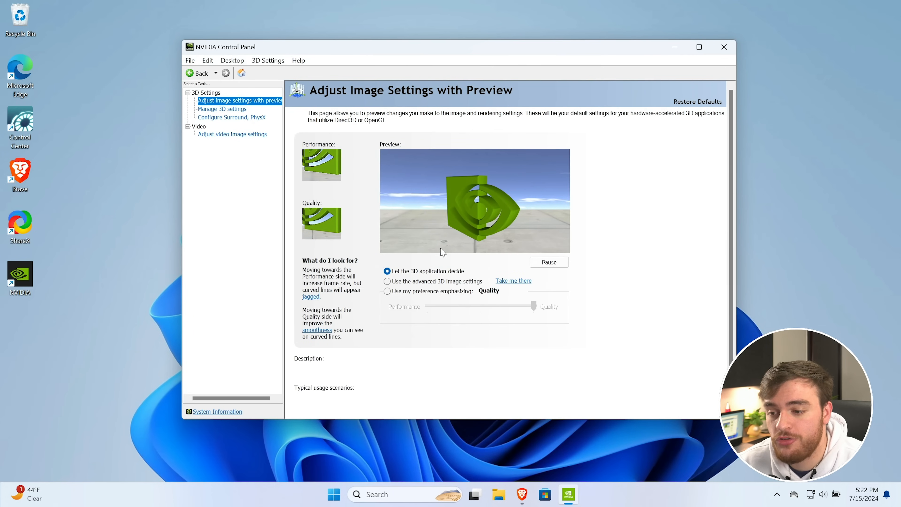
{"action": "left_click", "coordinate": [409, 292]}
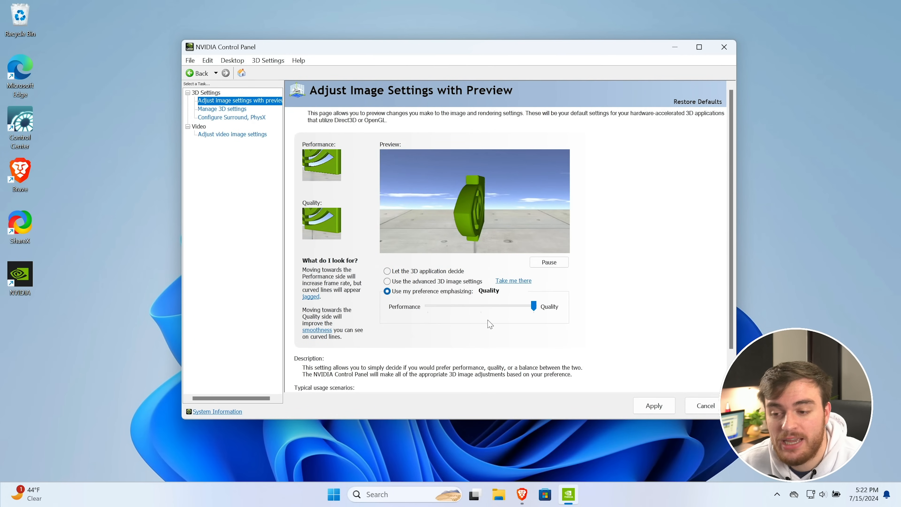
{"action": "left_click", "coordinate": [428, 307]}
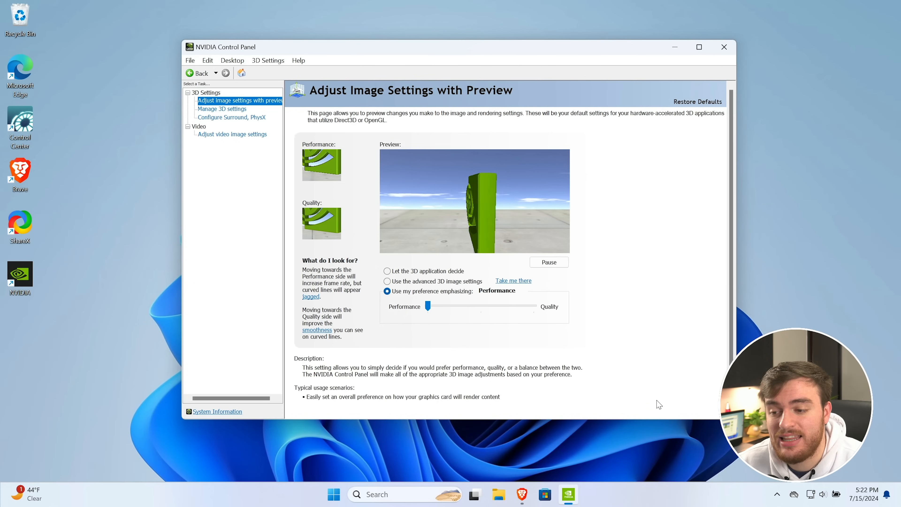
{"action": "left_click", "coordinate": [405, 282]}
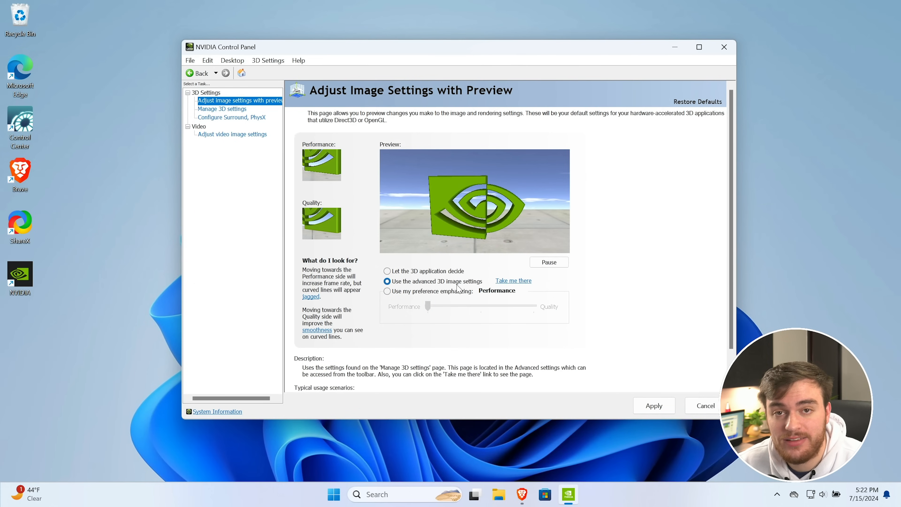
{"action": "left_click", "coordinate": [654, 405]}
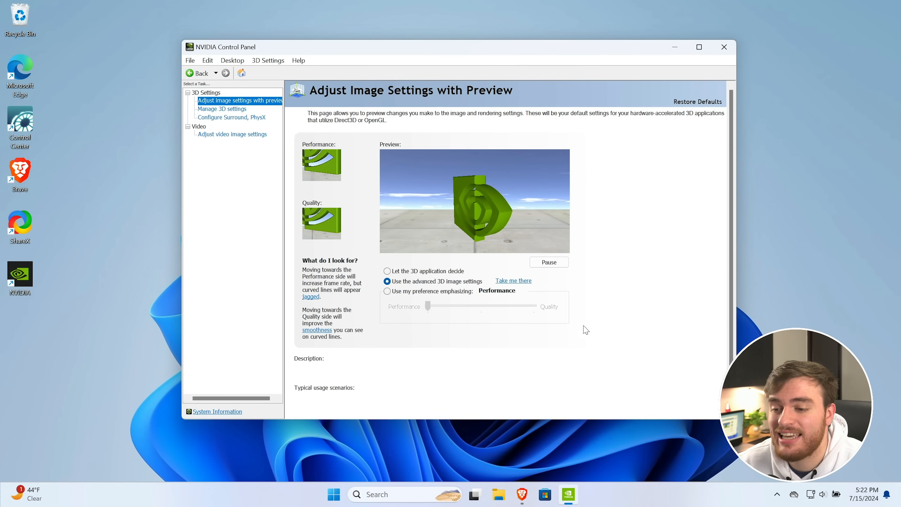
Go to Manage 3D Settings and look over its Global Settings and Program Settings.
{"action": "left_click", "coordinate": [514, 281]}
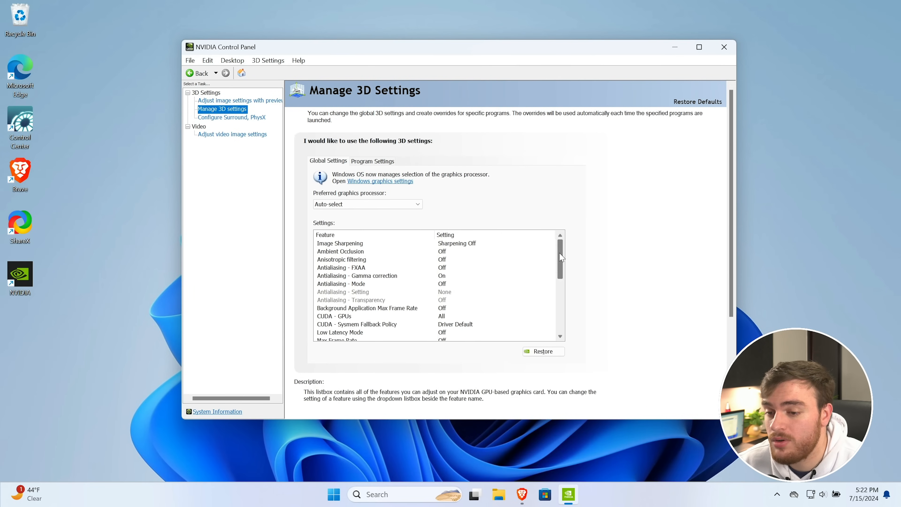
{"action": "scroll", "coordinate": [560, 252], "scroll_direction": "down", "scroll_amount": 5}
{"action": "scroll", "coordinate": [559, 252], "scroll_direction": "up", "scroll_amount": 5}
{"action": "left_click", "coordinate": [362, 158]}
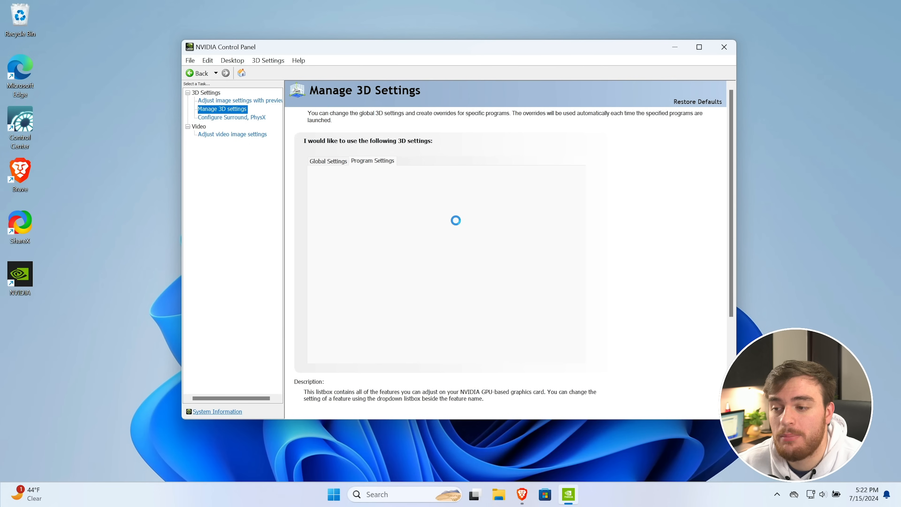
{"action": "left_click", "coordinate": [330, 162]}
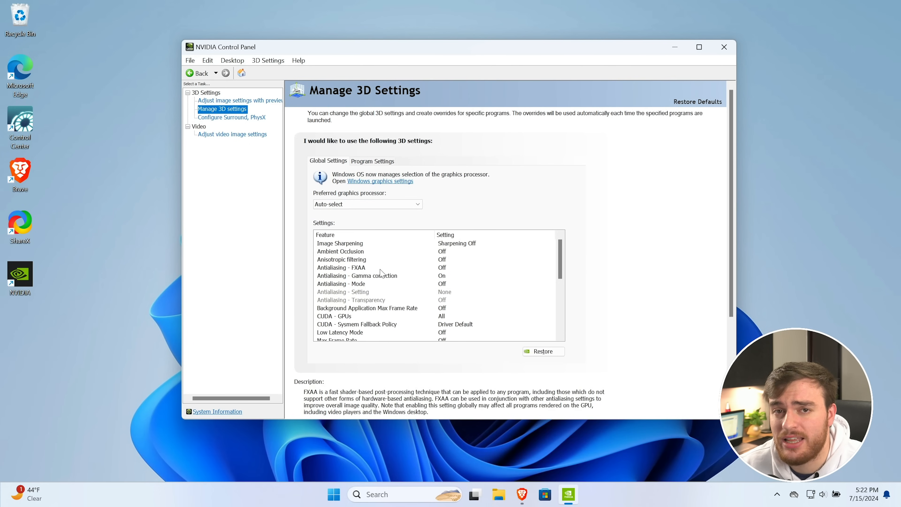
Review the global 3D features, including Image Sharpening, Background Application Max Frame Rate, Low Latency Mode, Power management mode and Vertical sync.
{"action": "left_click", "coordinate": [379, 244]}
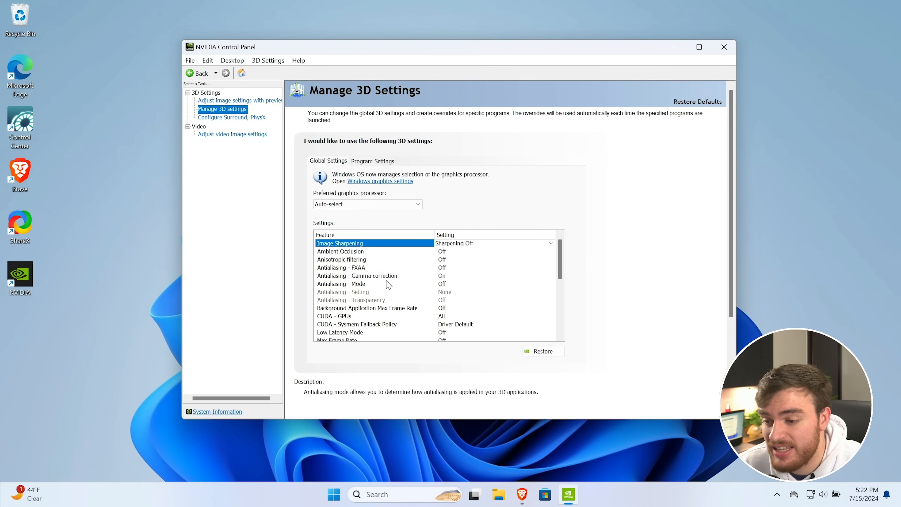
{"action": "left_click", "coordinate": [390, 308]}
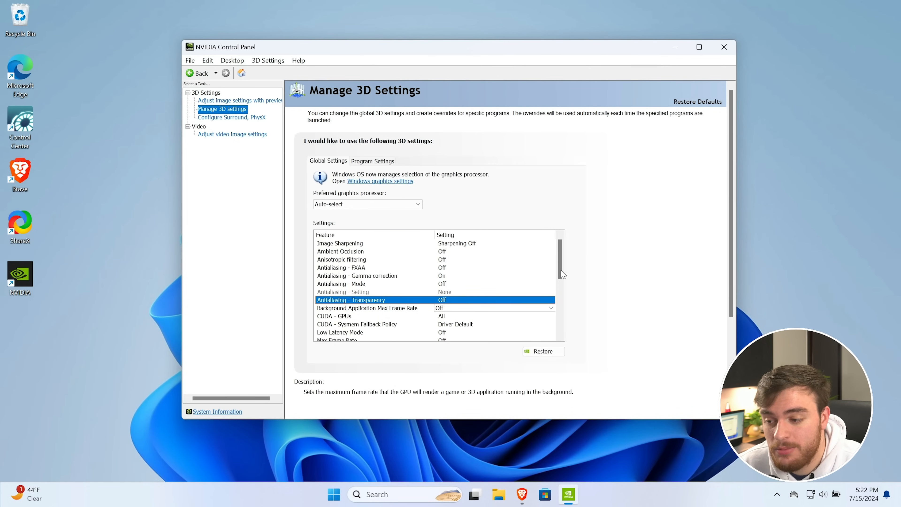
{"action": "left_click_drag", "start_coordinate": [562, 274], "coordinate": [563, 290]}
{"action": "left_click", "coordinate": [351, 292]}
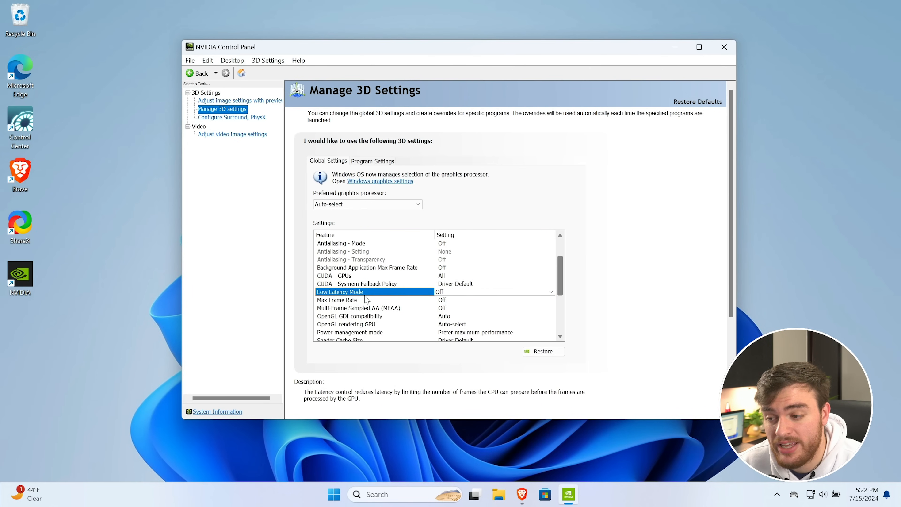
{"action": "left_click", "coordinate": [370, 333]}
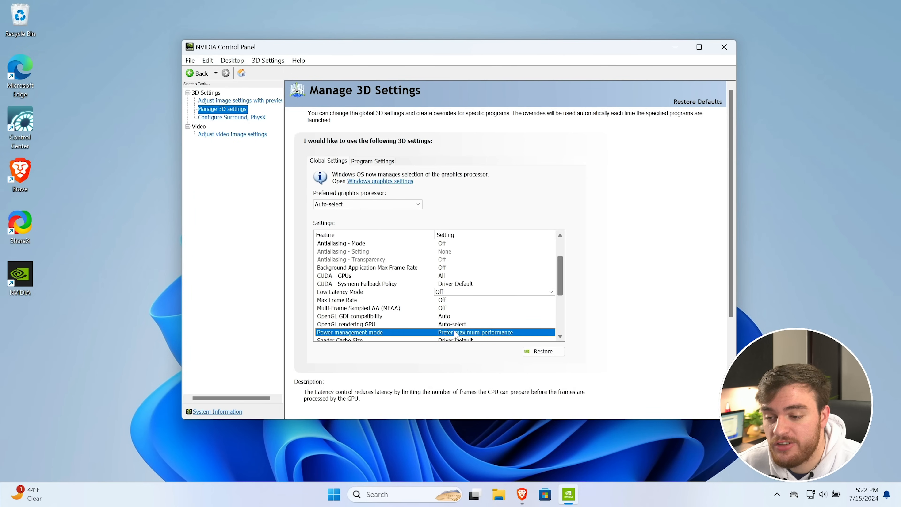
{"action": "scroll", "coordinate": [568, 315], "scroll_direction": "down", "scroll_amount": 4}
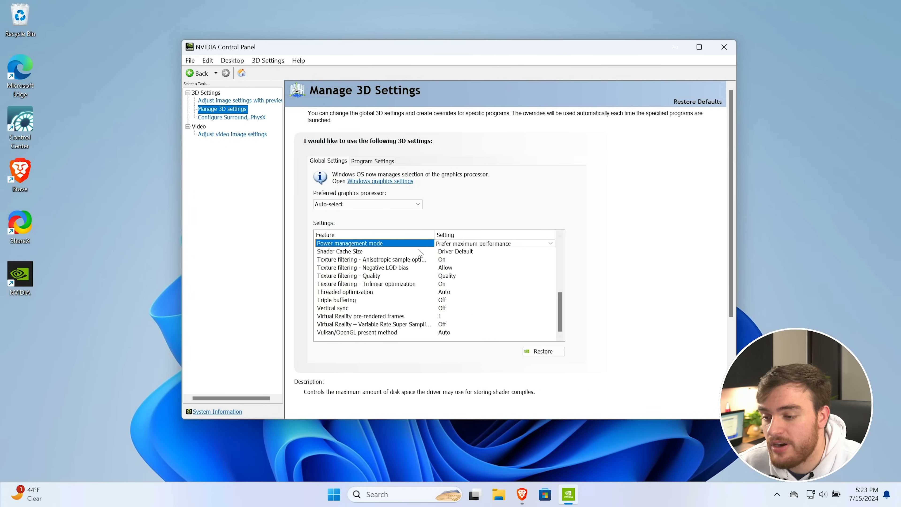
{"action": "left_click", "coordinate": [367, 311]}
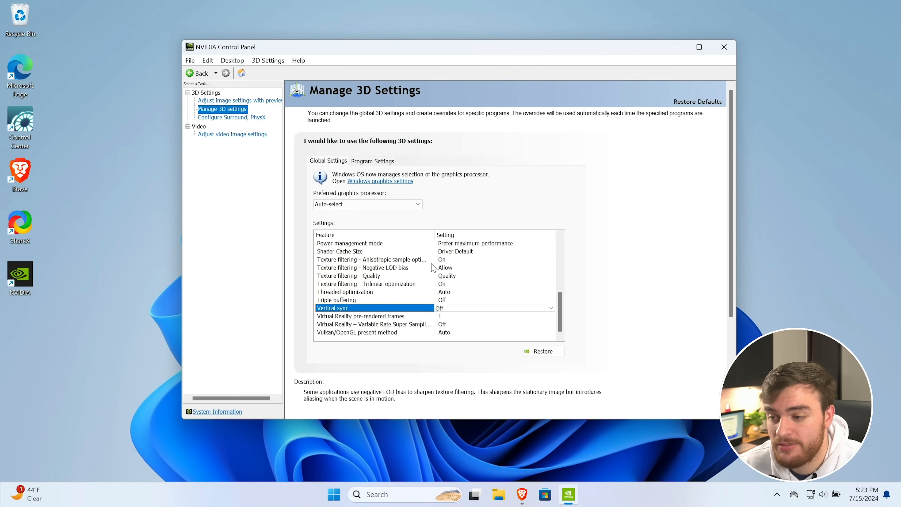
Try the NVIDIA GeForce RTX 4080 Laptop GPU as the PhysX processor, return it to Auto-select (recommended), and apply.
{"action": "left_click", "coordinate": [245, 118]}
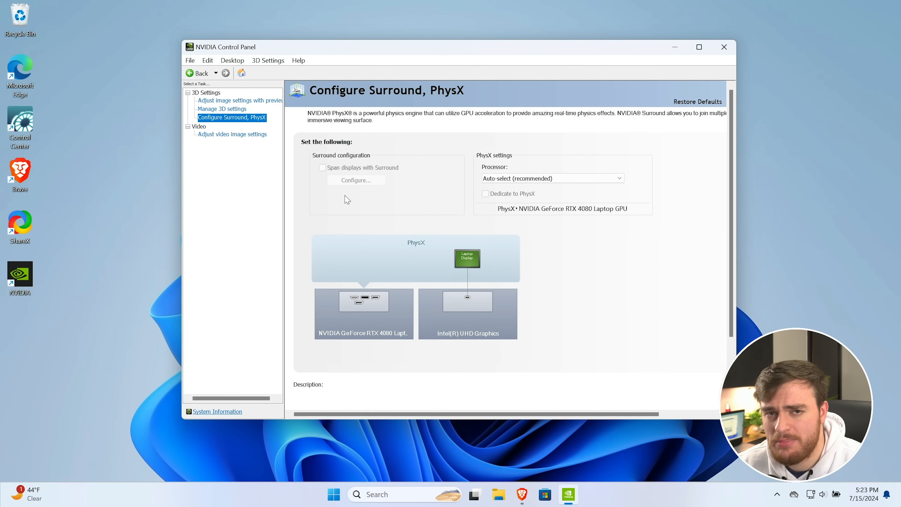
{"action": "left_click", "coordinate": [575, 179]}
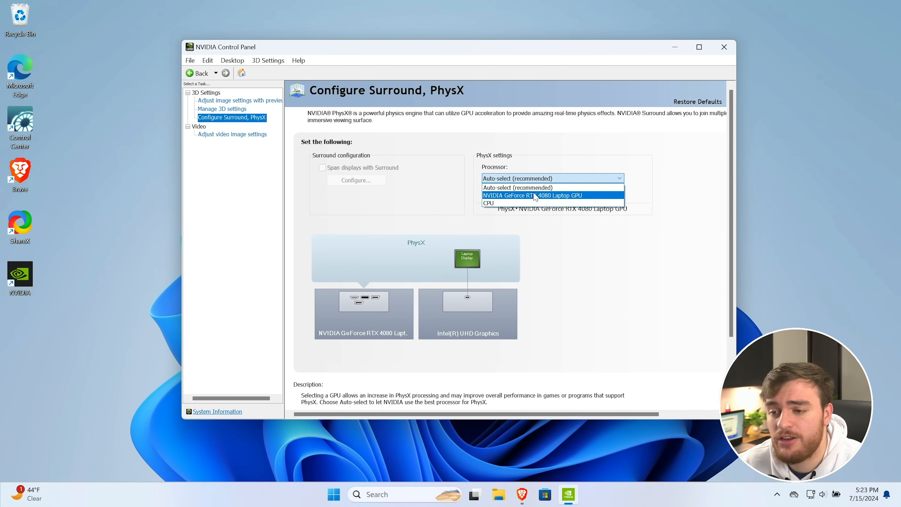
{"action": "left_click", "coordinate": [534, 196]}
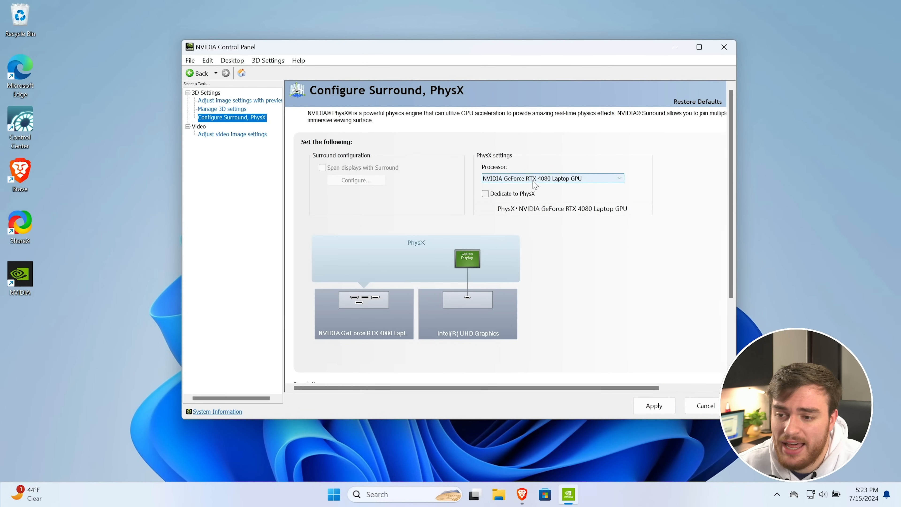
{"action": "left_click", "coordinate": [534, 179]}
{"action": "left_click", "coordinate": [534, 188]}
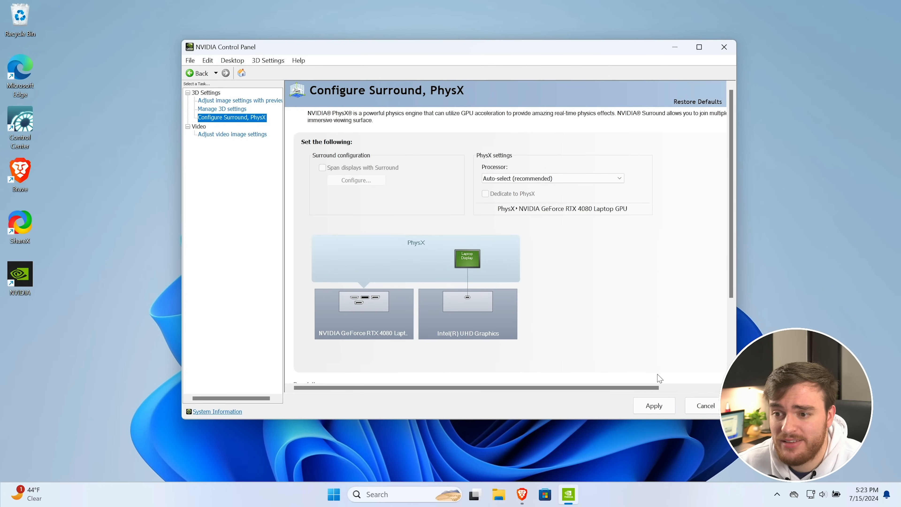
{"action": "left_click", "coordinate": [654, 406]}
Examine Adjust Video Image Settings, including the description of RTX video enhancement's Super resolution, and move the window slightly aside.
{"action": "left_click", "coordinate": [248, 136]}
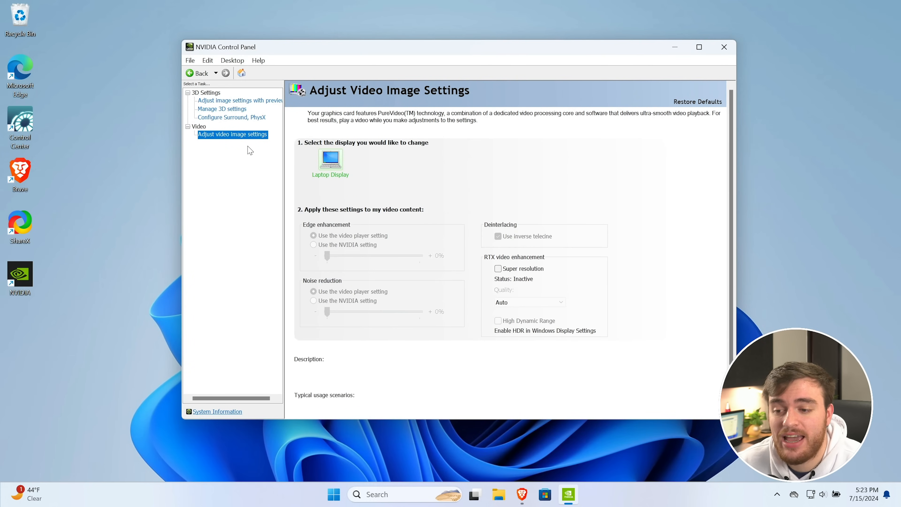
{"action": "mouse_move", "coordinate": [515, 276]}
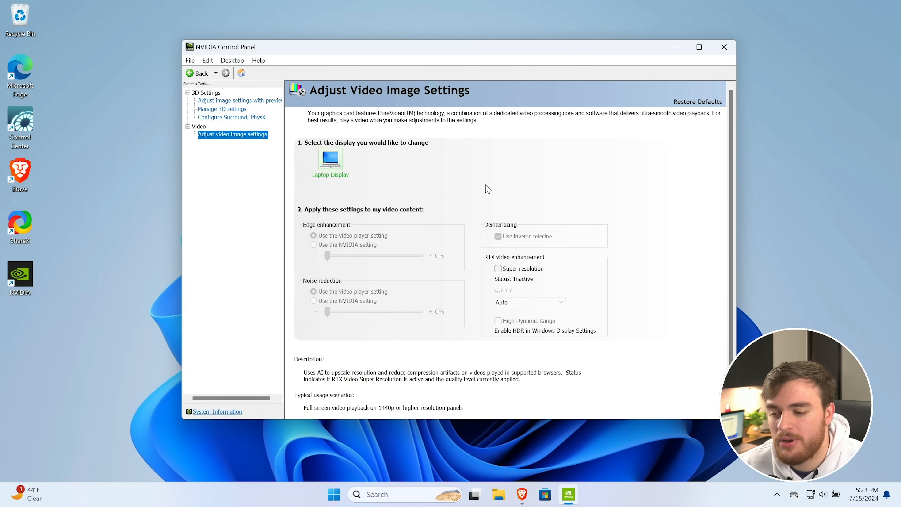
{"action": "scroll", "coordinate": [459, 234], "scroll_direction": "down", "scroll_amount": 3}
{"action": "scroll", "coordinate": [441, 297], "scroll_direction": "up", "scroll_amount": 3}
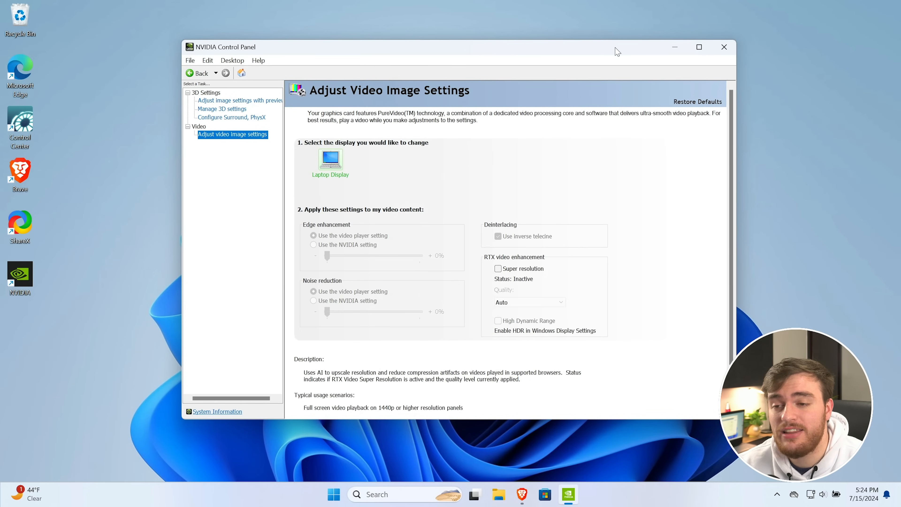
{"action": "left_click_drag", "start_coordinate": [617, 51], "coordinate": [609, 53]}
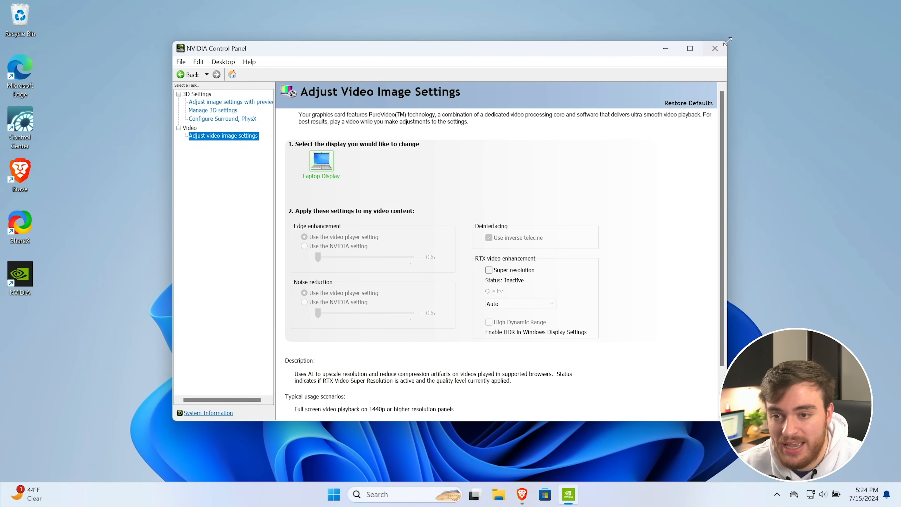
Close the NVIDIA Control Panel and open the uninstall list of installed programs in the Windows Control Panel.
{"action": "left_click", "coordinate": [714, 49]}
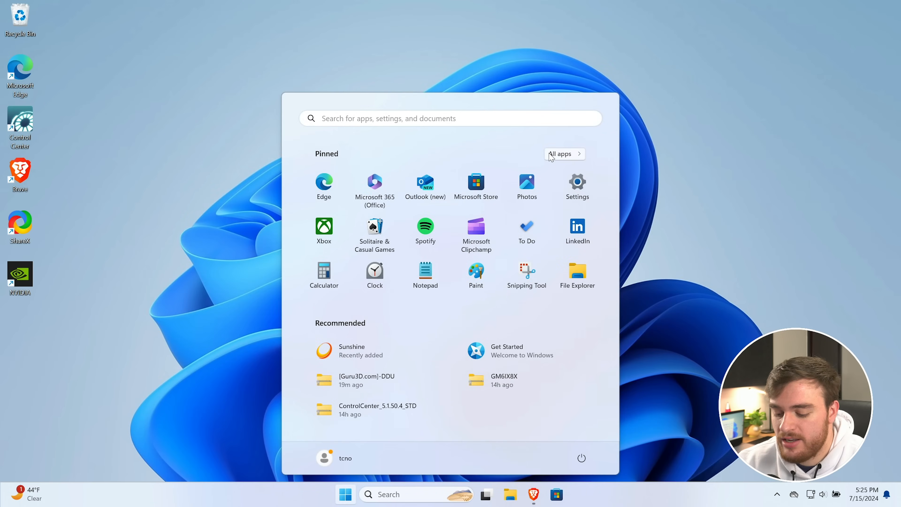
{"action": "type", "text": "control"}
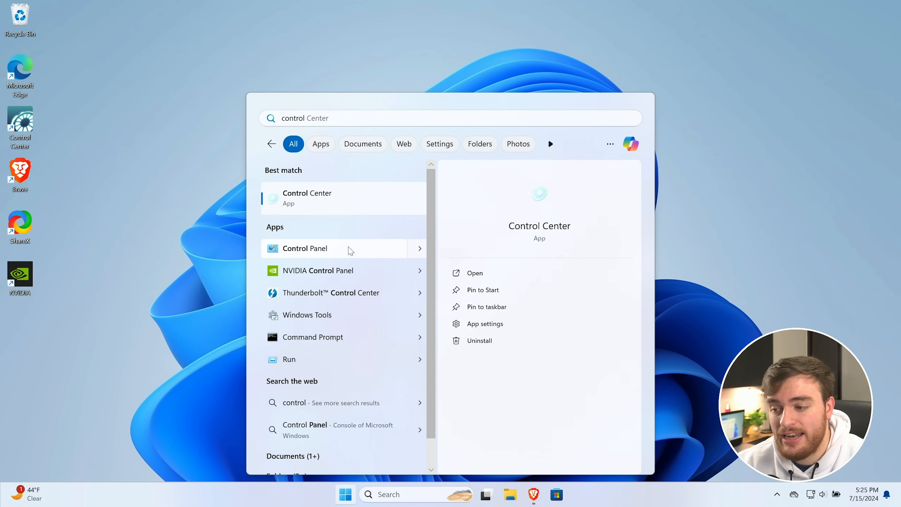
{"action": "left_click", "coordinate": [350, 250]}
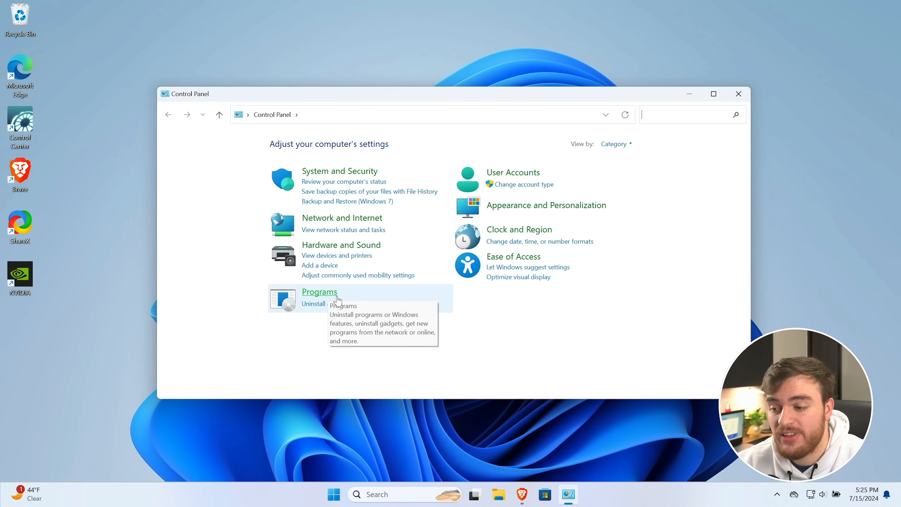
{"action": "left_click", "coordinate": [328, 306]}
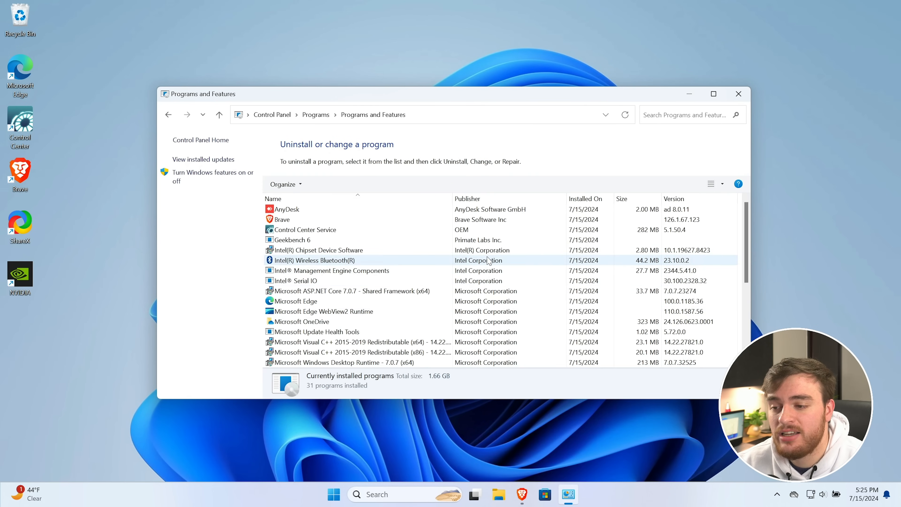
Review the installed programs in Programs and Features for unneeded software, then close the window.
{"action": "scroll", "coordinate": [432, 249], "scroll_direction": "down", "scroll_amount": 5}
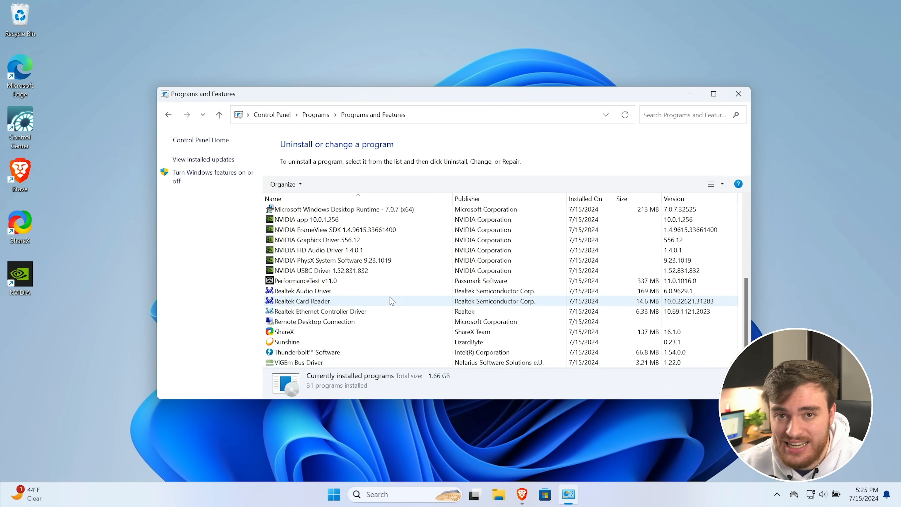
{"action": "scroll", "coordinate": [389, 300], "scroll_direction": "up", "scroll_amount": 5}
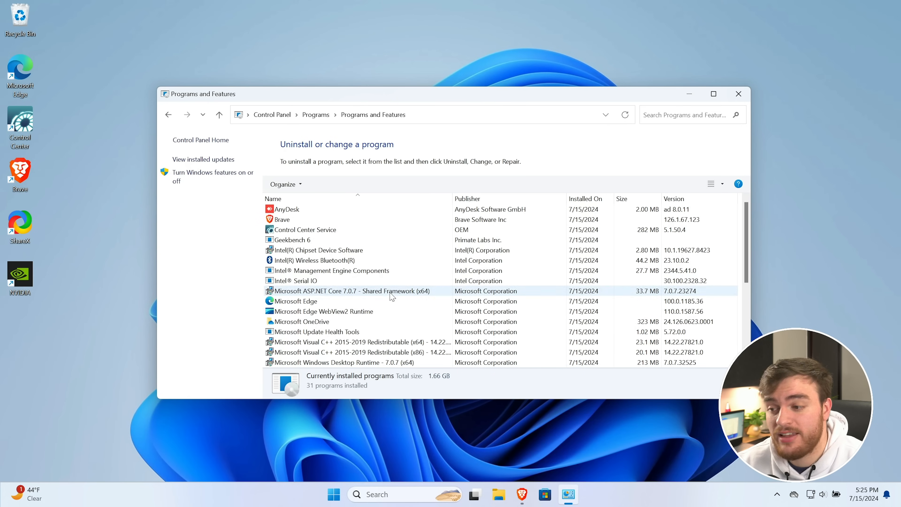
{"action": "left_click", "coordinate": [347, 241]}
{"action": "scroll", "coordinate": [389, 286], "scroll_direction": "down", "scroll_amount": 5}
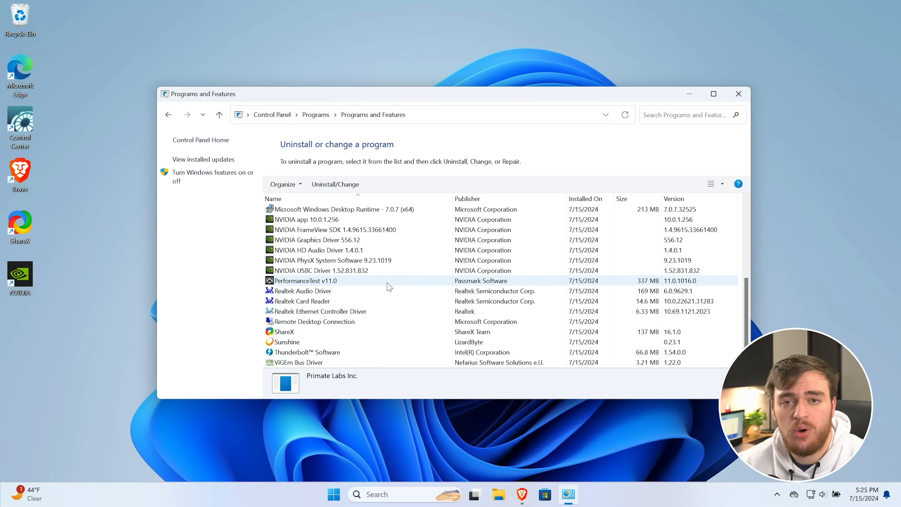
{"action": "scroll", "coordinate": [389, 287], "scroll_direction": "up", "scroll_amount": 5}
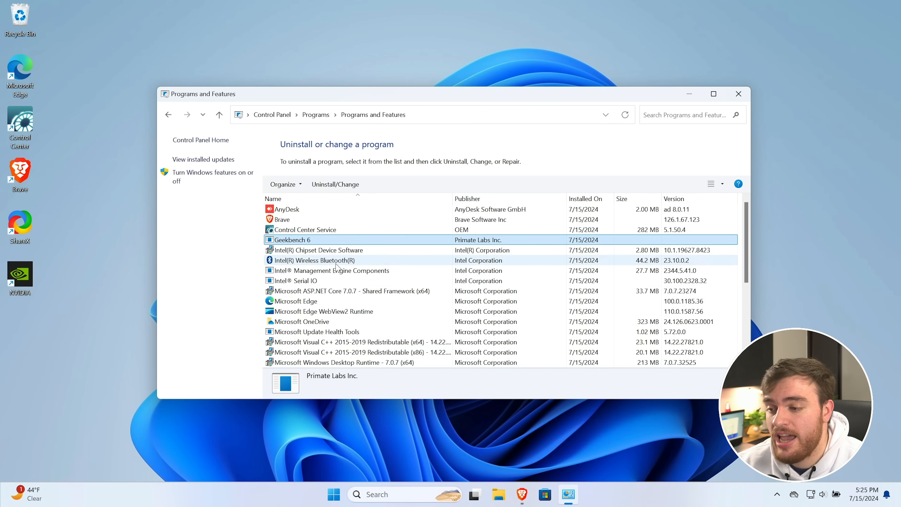
{"action": "scroll", "coordinate": [369, 273], "scroll_direction": "down", "scroll_amount": 5}
{"action": "scroll", "coordinate": [371, 268], "scroll_direction": "up", "scroll_amount": 5}
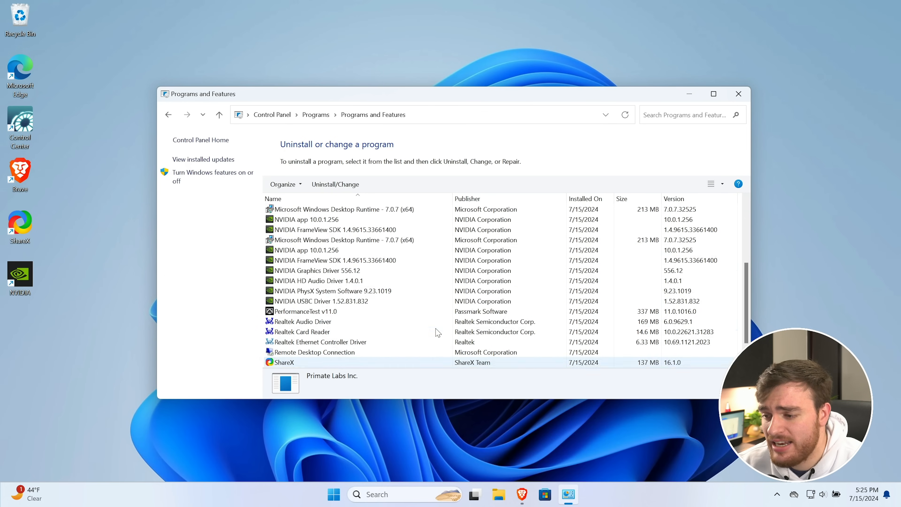
{"action": "left_click", "coordinate": [351, 212]}
{"action": "left_click", "coordinate": [350, 220]}
{"action": "left_click", "coordinate": [353, 230]}
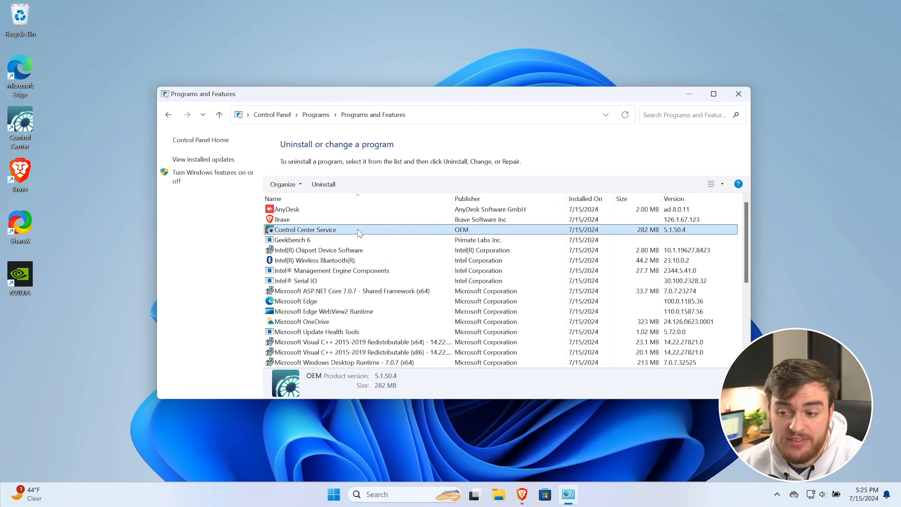
{"action": "scroll", "coordinate": [376, 254], "scroll_direction": "down", "scroll_amount": 5}
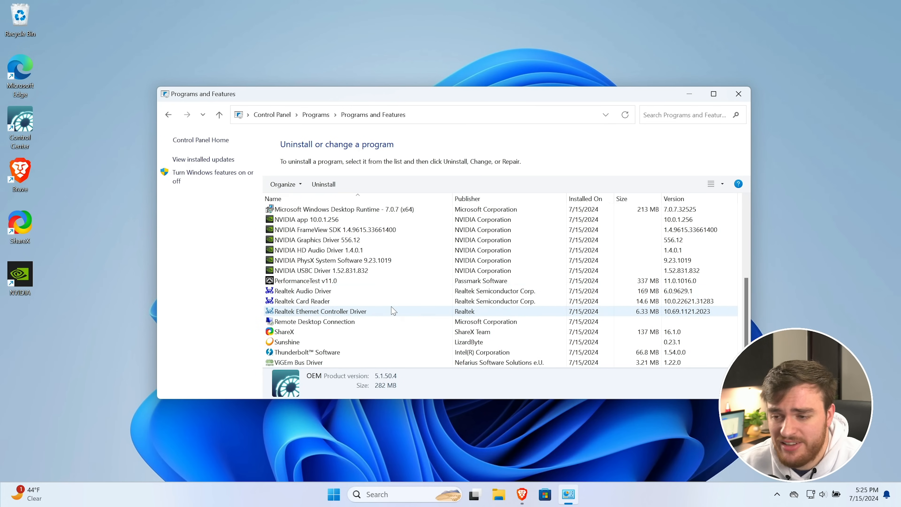
{"action": "left_click", "coordinate": [741, 95]}
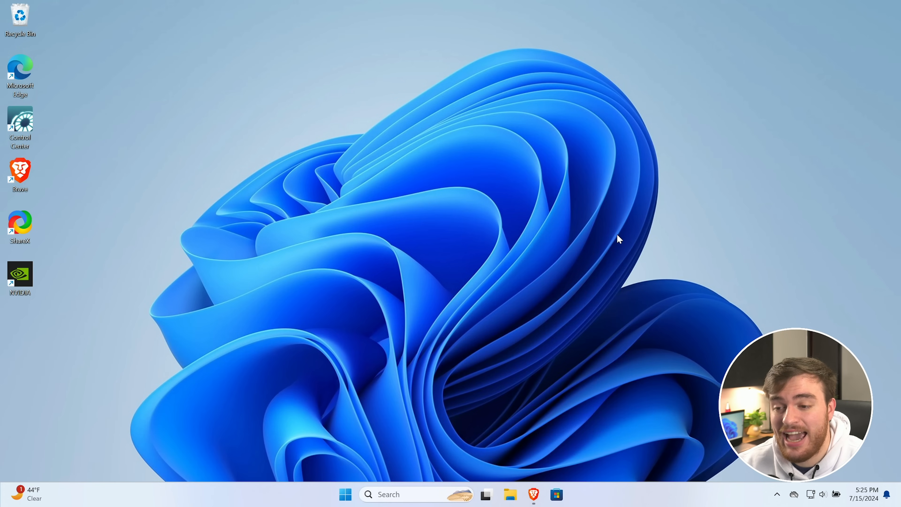
Switch Windows to dark mode in the Personalization color settings and check the look of the Start menu.
{"action": "key", "text": "super"}
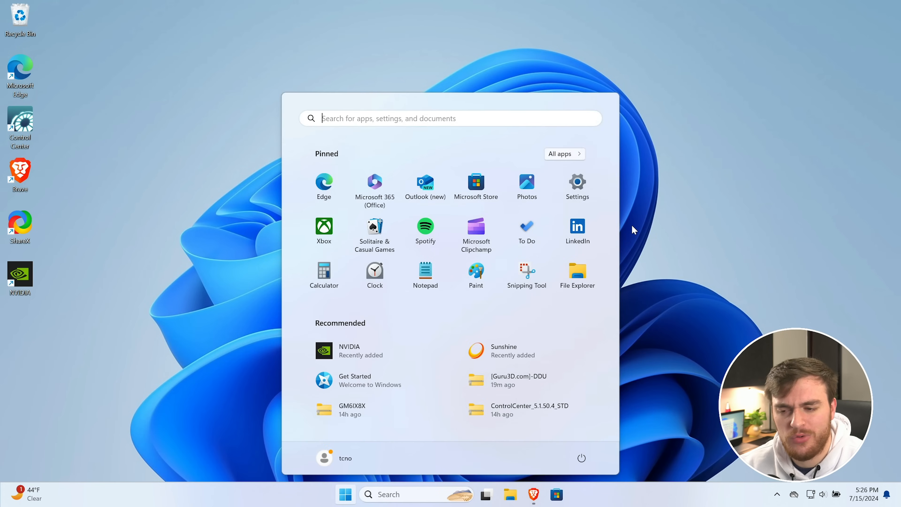
{"action": "left_click", "coordinate": [574, 194]}
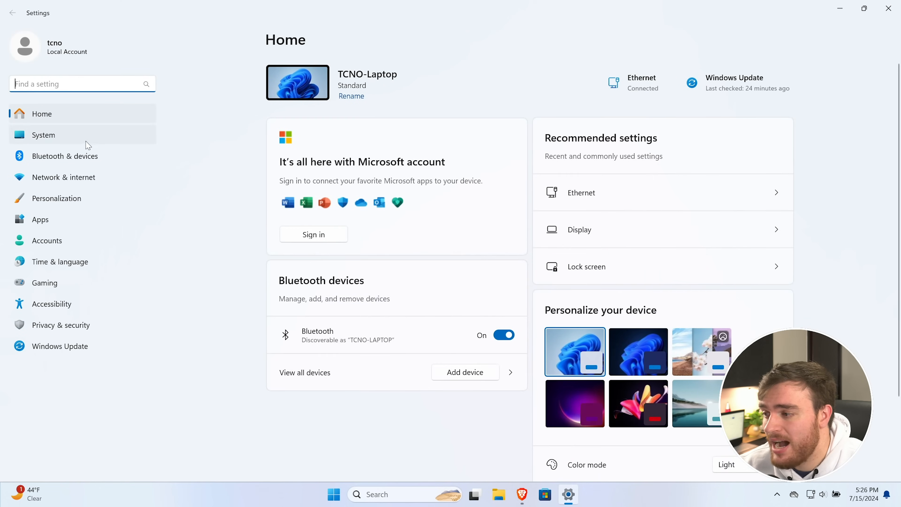
{"action": "left_click", "coordinate": [69, 199]}
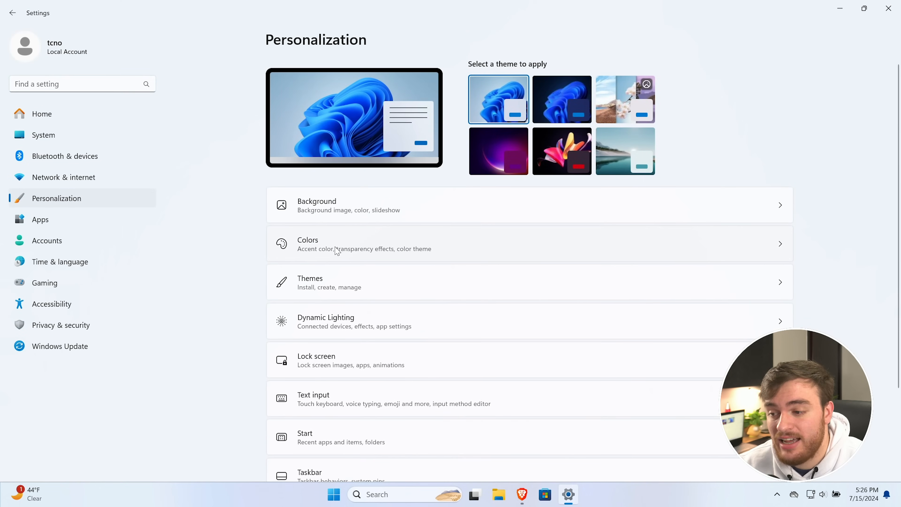
{"action": "left_click", "coordinate": [337, 251]}
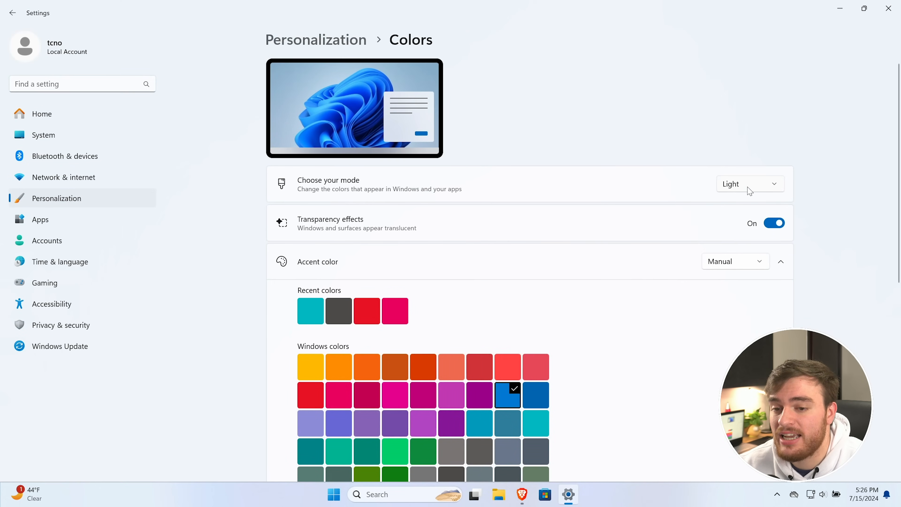
{"action": "left_click", "coordinate": [750, 191]}
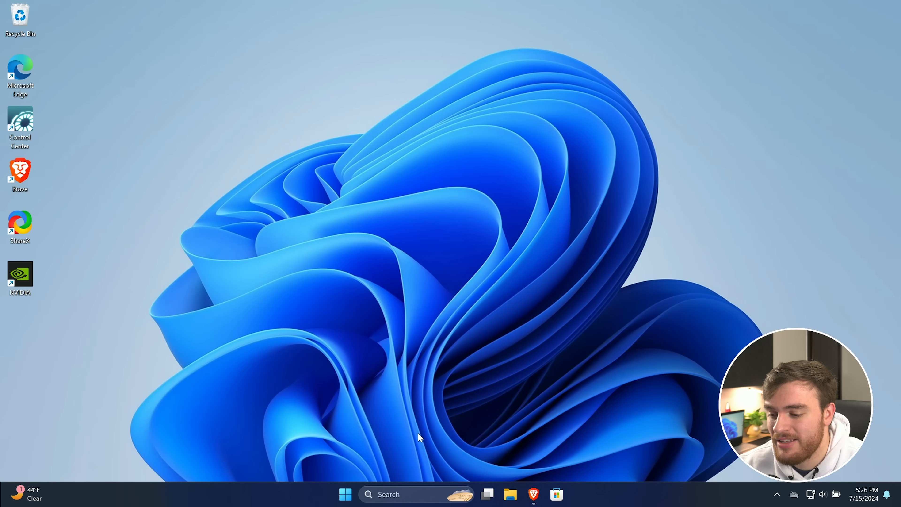
{"action": "left_click", "coordinate": [344, 494]}
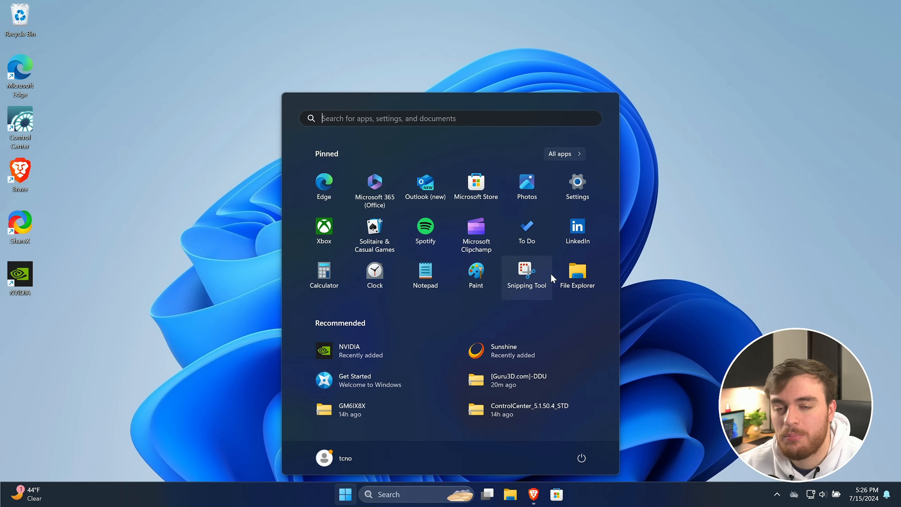
{"action": "left_click", "coordinate": [679, 189]}
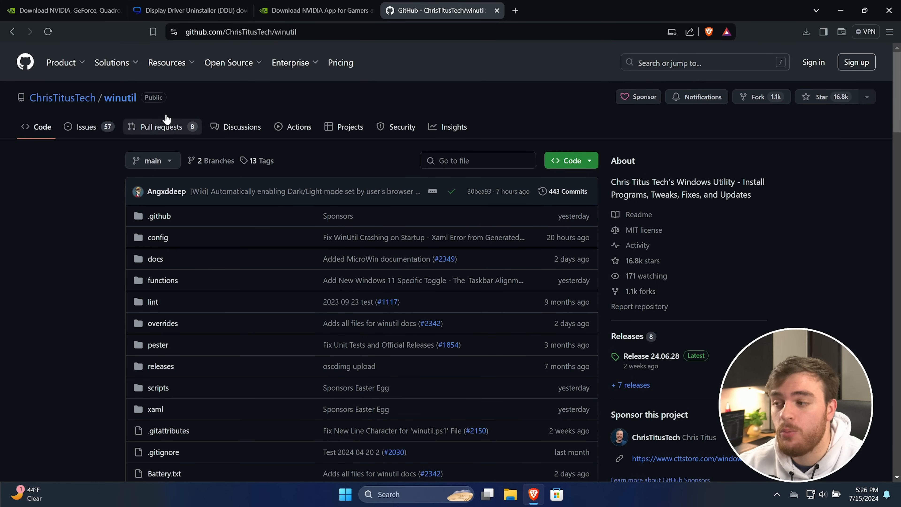
Copy the Stable Branch launch command from the README of the ChrisTitusTech/winutil GitHub repository.
{"action": "scroll", "coordinate": [350, 169], "scroll_direction": "down", "scroll_amount": 15}
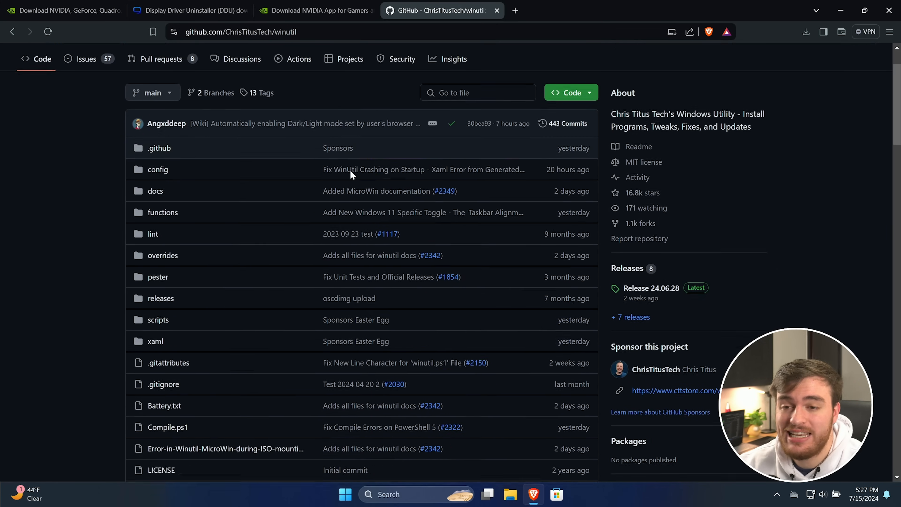
{"action": "scroll", "coordinate": [377, 183], "scroll_direction": "down", "scroll_amount": 3}
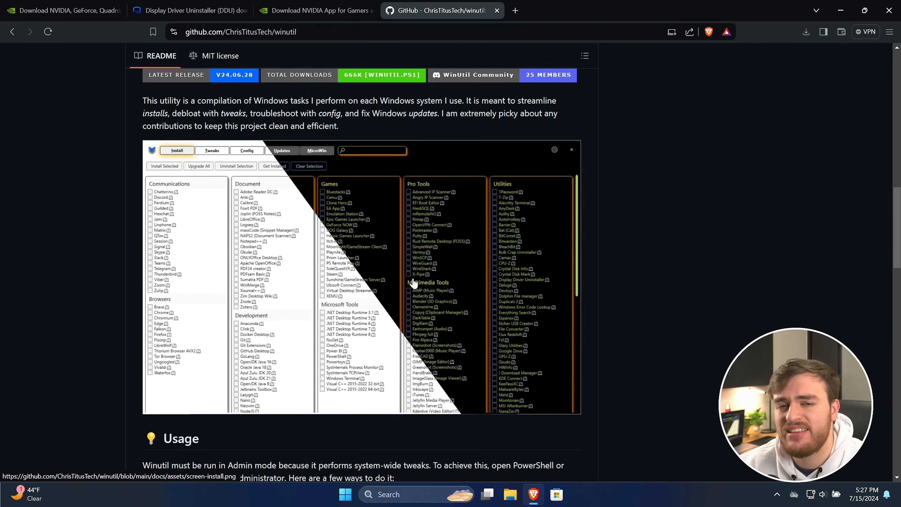
{"action": "scroll", "coordinate": [414, 282], "scroll_direction": "down", "scroll_amount": 10}
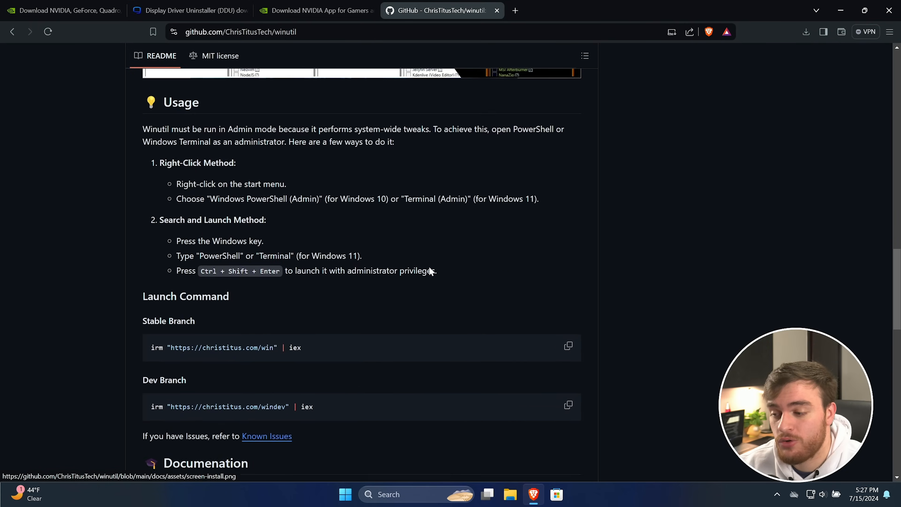
{"action": "left_click_drag", "start_coordinate": [396, 264], "coordinate": [145, 262]}
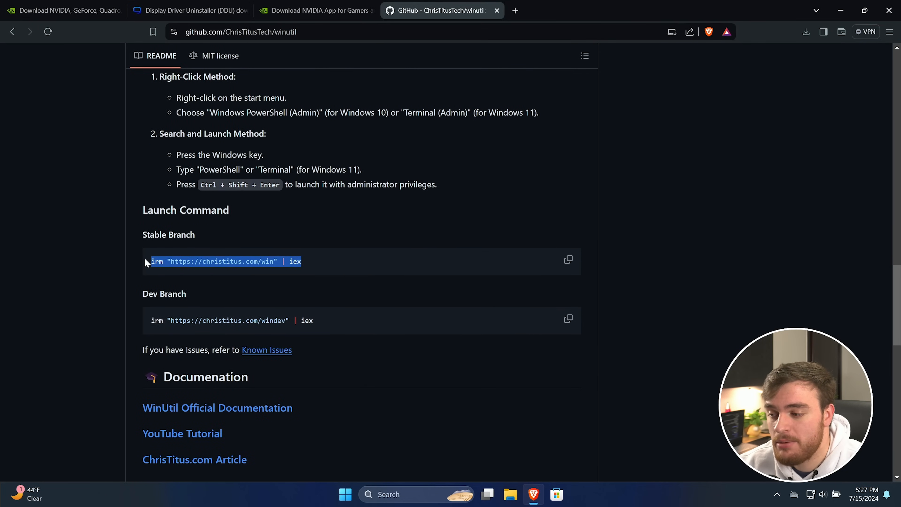
{"action": "left_click", "coordinate": [568, 262]}
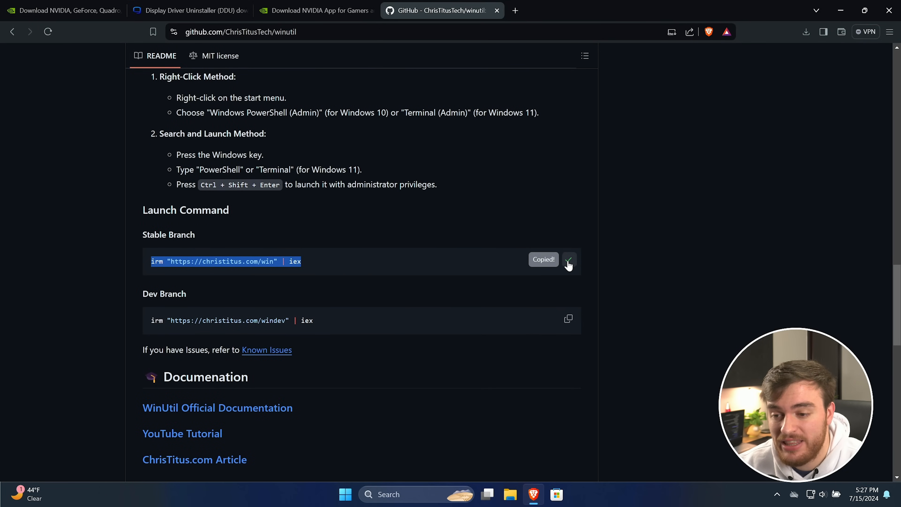
{"action": "left_click", "coordinate": [490, 262]}
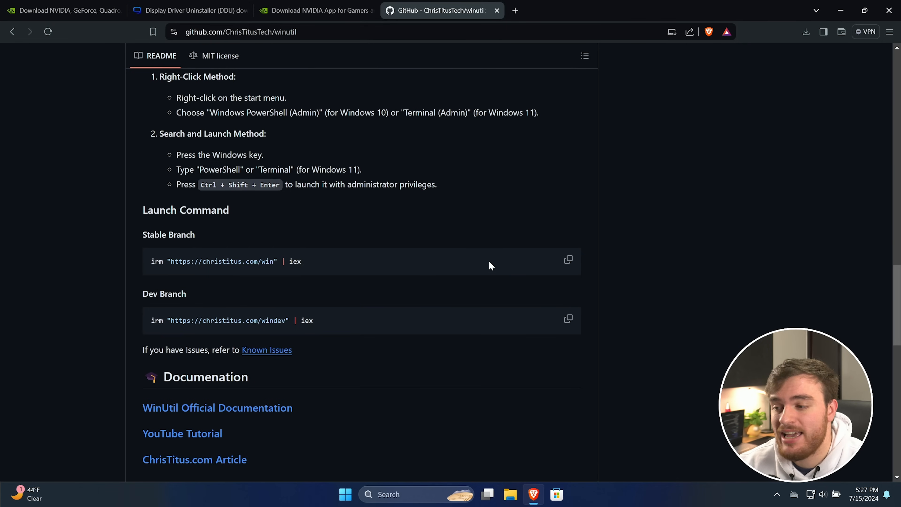
Find Windows PowerShell and run it as administrator.
{"action": "key", "text": "super"}
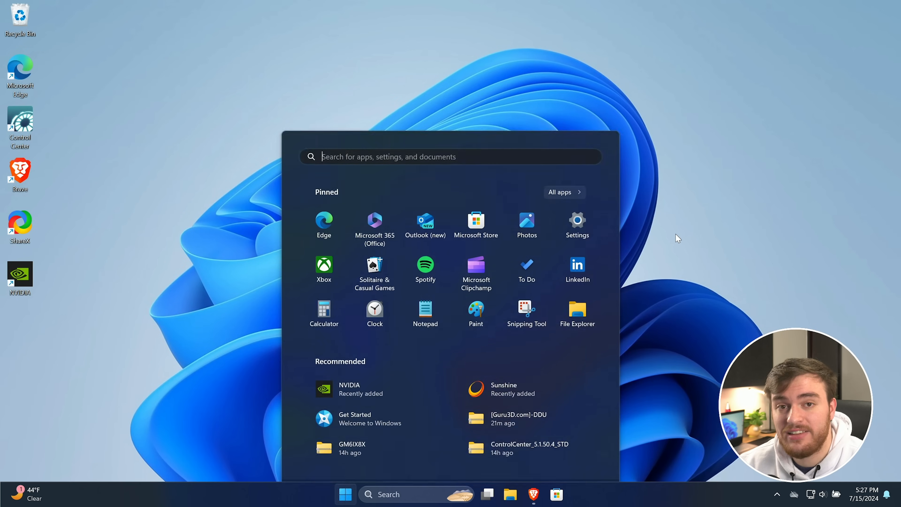
{"action": "type", "text": "terminal"}
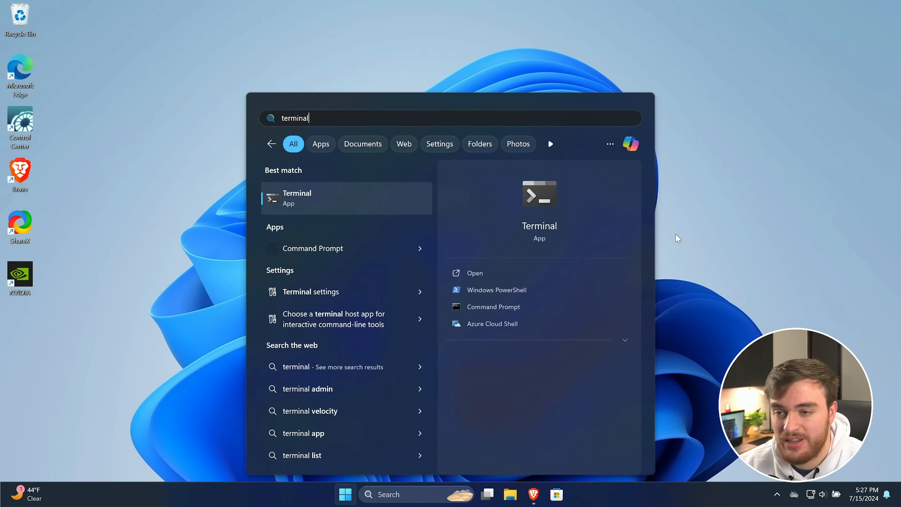
{"action": "type", "text": "powershell"}
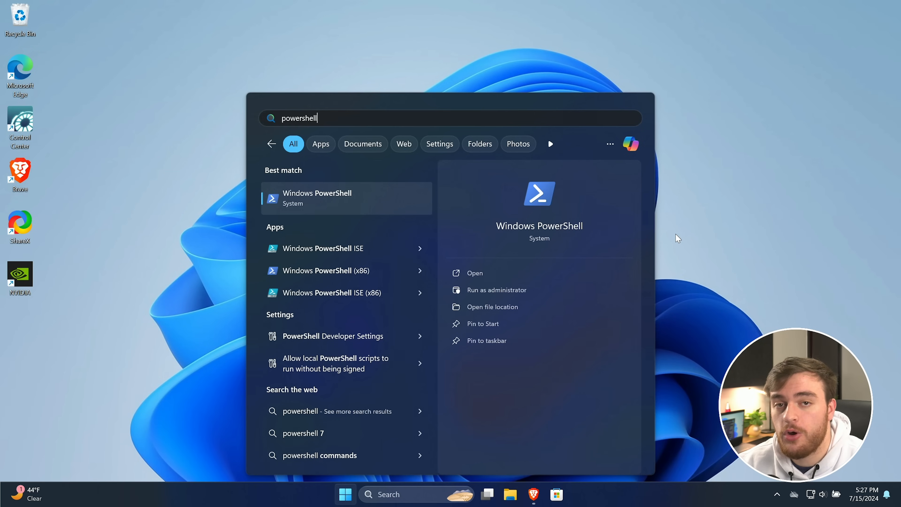
{"action": "left_click", "coordinate": [535, 295]}
{"action": "left_click_drag", "start_coordinate": [388, 76], "coordinate": [447, 87]}
{"action": "key", "text": "ctrl+v"}
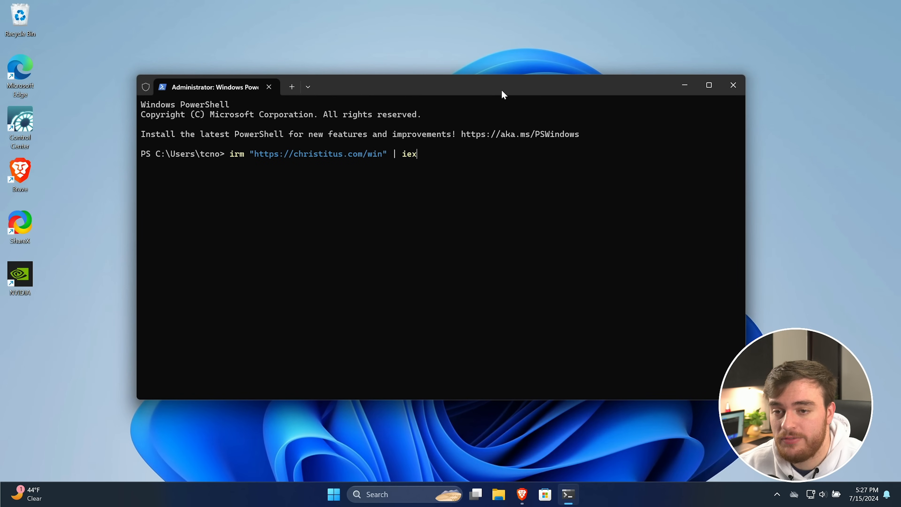
{"action": "left_click_drag", "start_coordinate": [502, 89], "coordinate": [522, 93]}
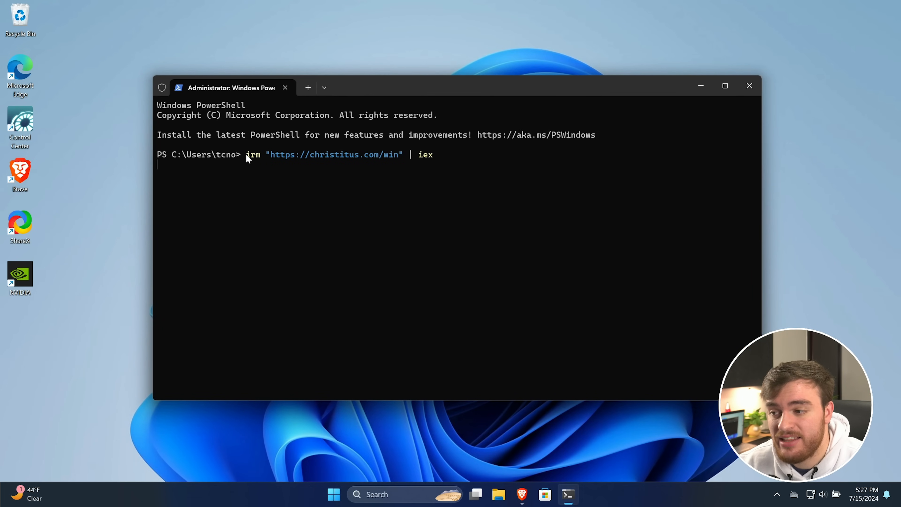
{"action": "left_click_drag", "start_coordinate": [247, 153], "coordinate": [266, 159]}
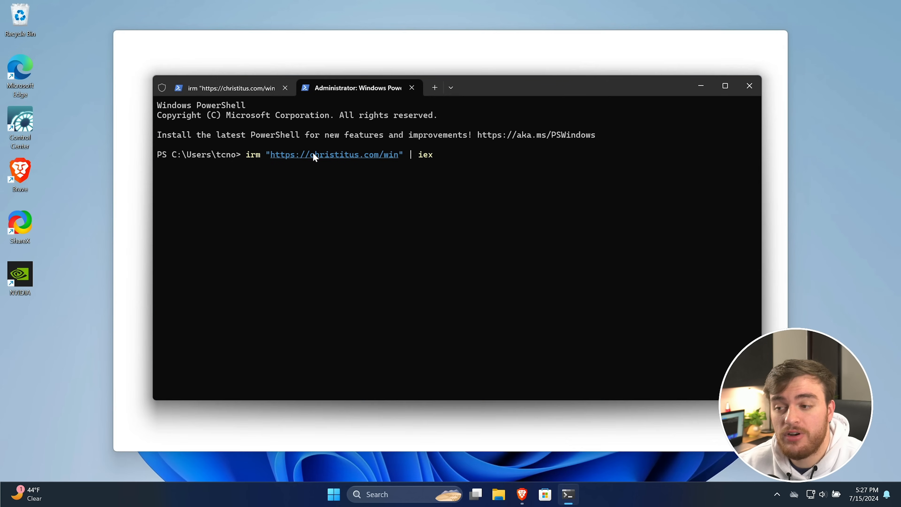
{"action": "left_click_drag", "start_coordinate": [315, 157], "coordinate": [377, 160]}
{"action": "left_click_drag", "start_coordinate": [430, 155], "coordinate": [414, 158]}
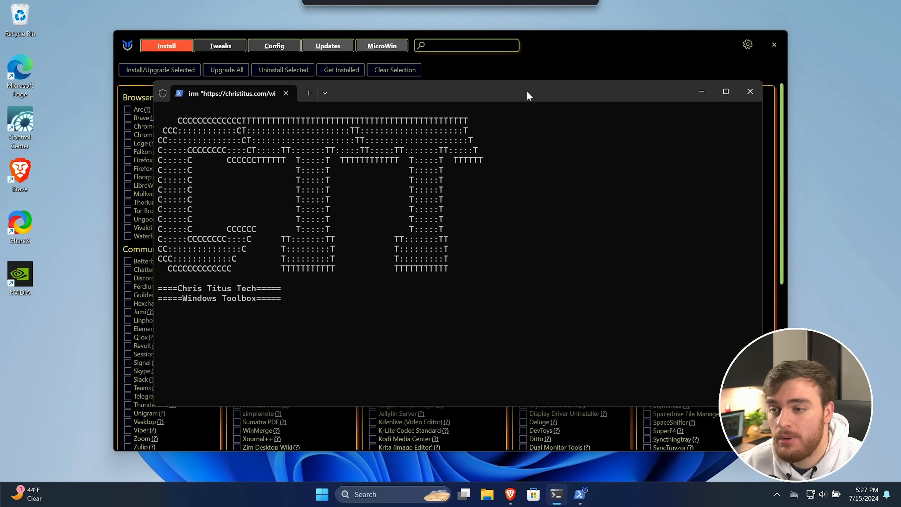
{"action": "left_click", "coordinate": [596, 38]}
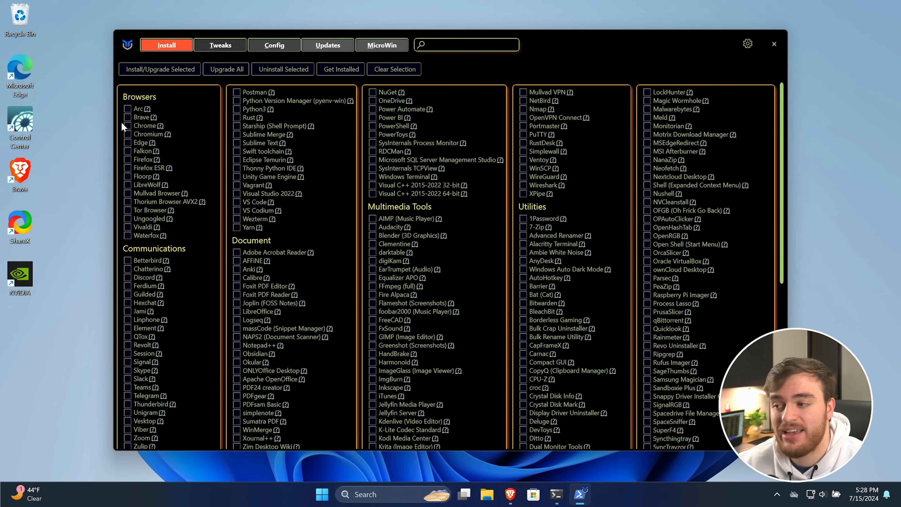
Look through the installable applications offered by the utility, including Communications, Development, Games and Utilities.
{"action": "scroll", "coordinate": [127, 117], "scroll_direction": "down", "scroll_amount": 3}
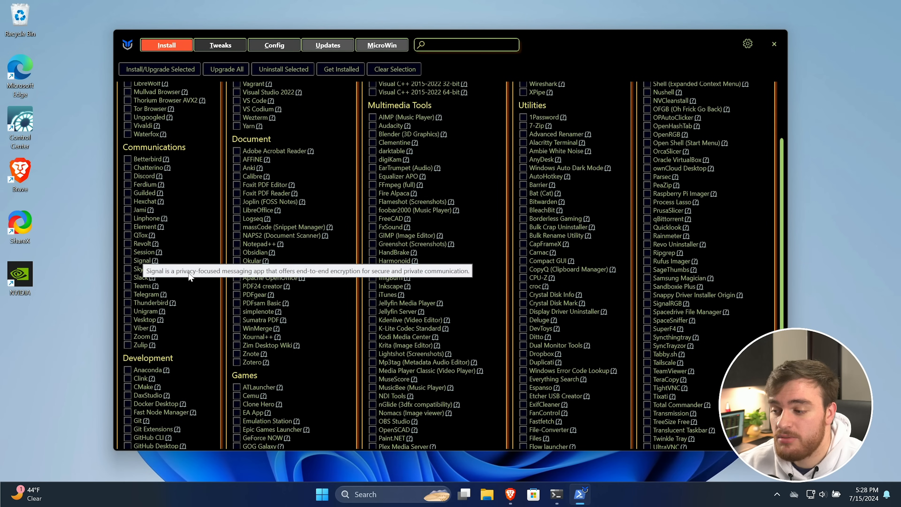
{"action": "scroll", "coordinate": [185, 287], "scroll_direction": "down", "scroll_amount": 3}
{"action": "scroll", "coordinate": [178, 337], "scroll_direction": "down", "scroll_amount": 3}
{"action": "scroll", "coordinate": [178, 336], "scroll_direction": "up", "scroll_amount": 4}
{"action": "scroll", "coordinate": [217, 345], "scroll_direction": "down", "scroll_amount": 2}
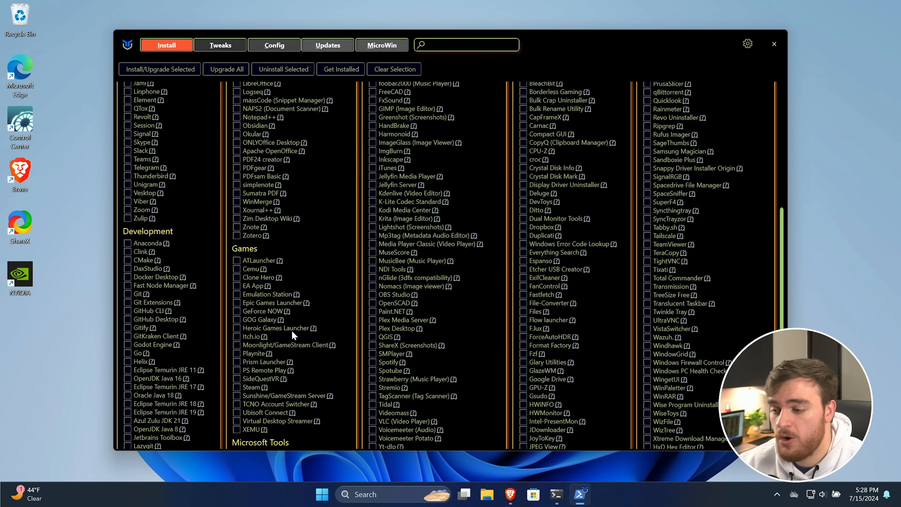
Examine the remaining installable applications, from Browsers and Document through Microsoft Tools and Pro Tools.
{"action": "scroll", "coordinate": [292, 330], "scroll_direction": "down", "scroll_amount": 2}
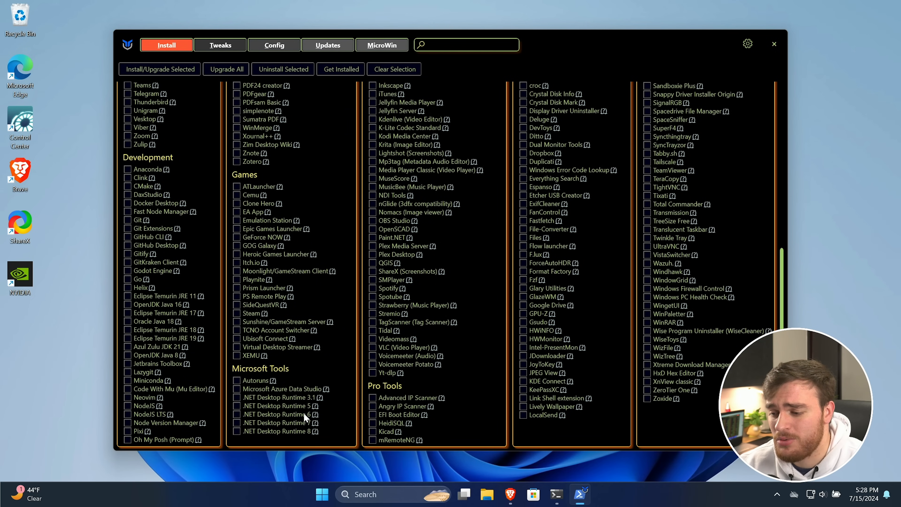
{"action": "scroll", "coordinate": [307, 423], "scroll_direction": "up", "scroll_amount": 8}
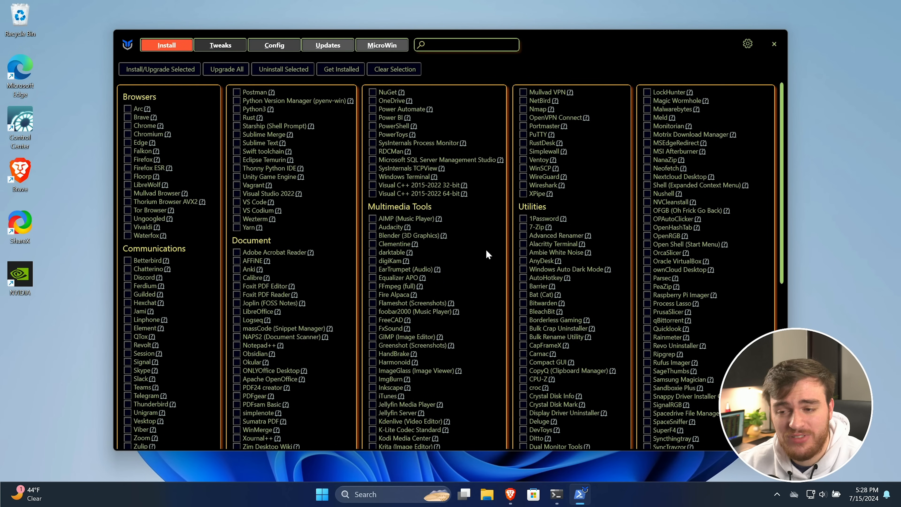
{"action": "scroll", "coordinate": [520, 270], "scroll_direction": "down", "scroll_amount": 8}
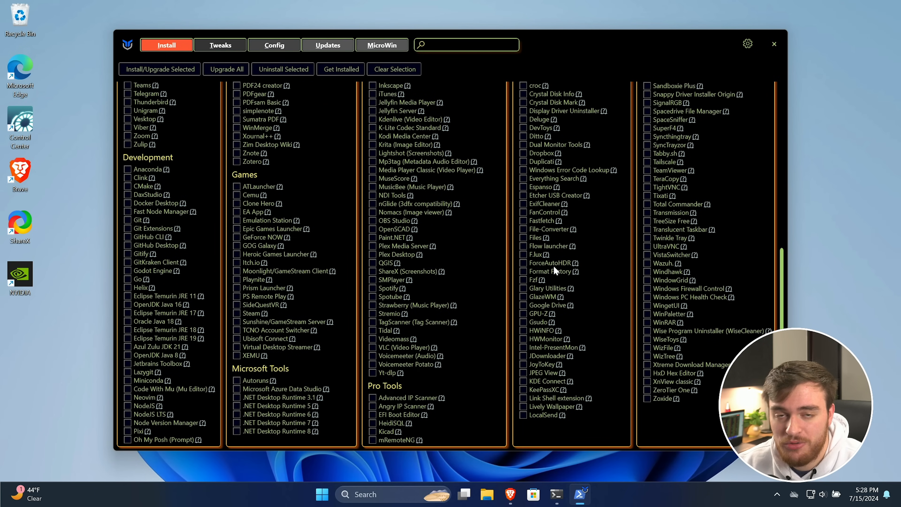
{"action": "scroll", "coordinate": [589, 255], "scroll_direction": "up", "scroll_amount": 8}
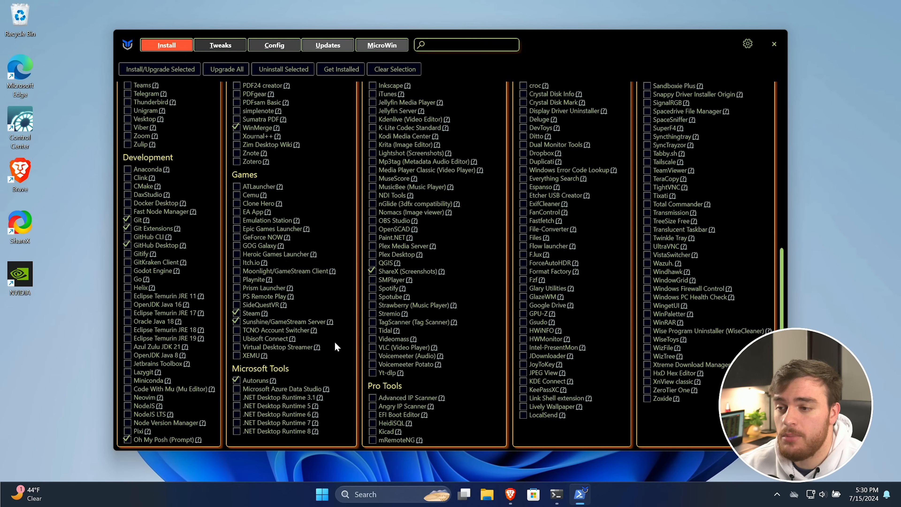
{"action": "scroll", "coordinate": [380, 320], "scroll_direction": "up", "scroll_amount": 8}
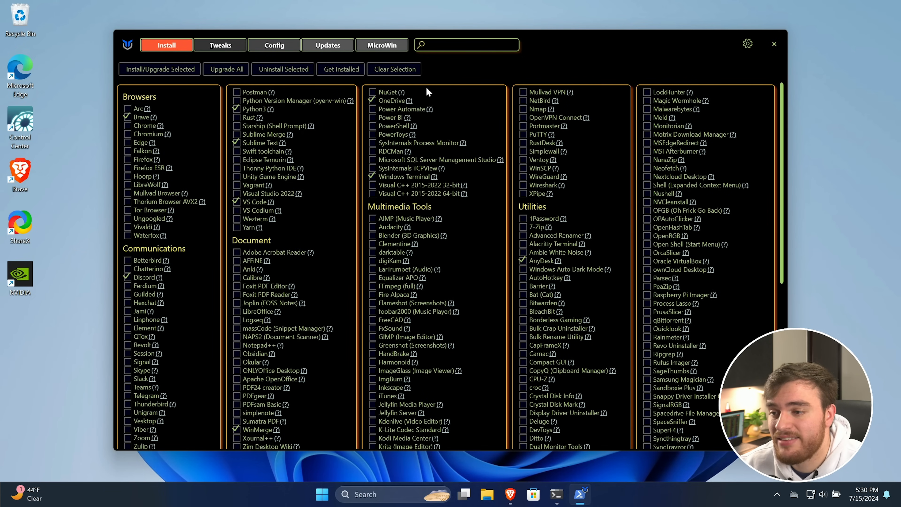
{"action": "mouse_move", "coordinate": [401, 194]}
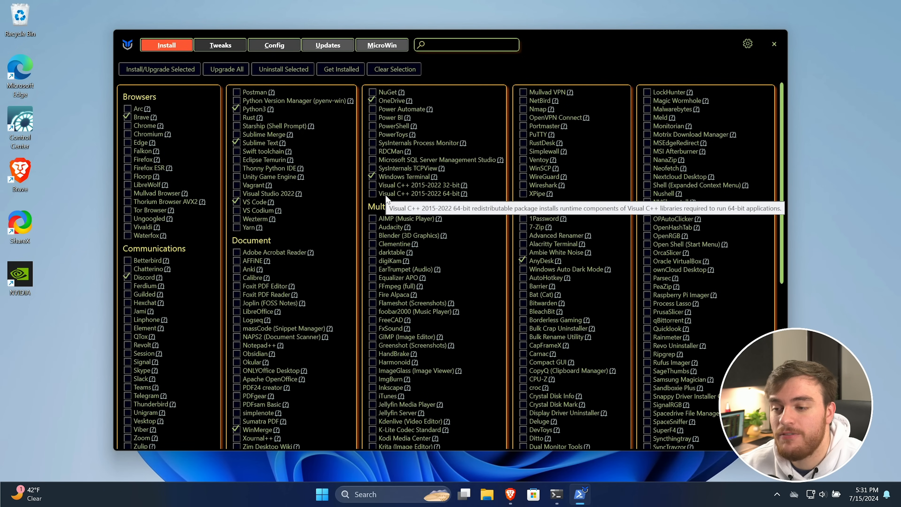
{"action": "left_click", "coordinate": [403, 196]}
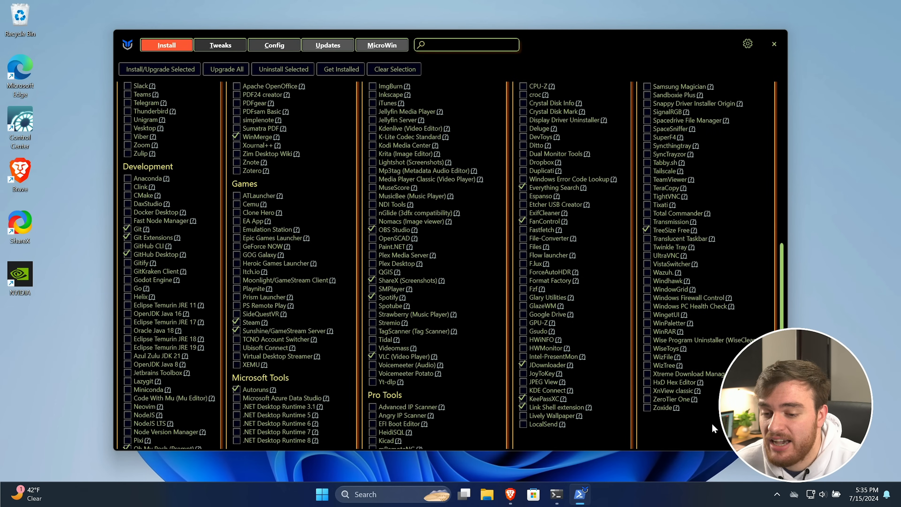
{"action": "scroll", "coordinate": [713, 426], "scroll_direction": "down", "scroll_amount": 1}
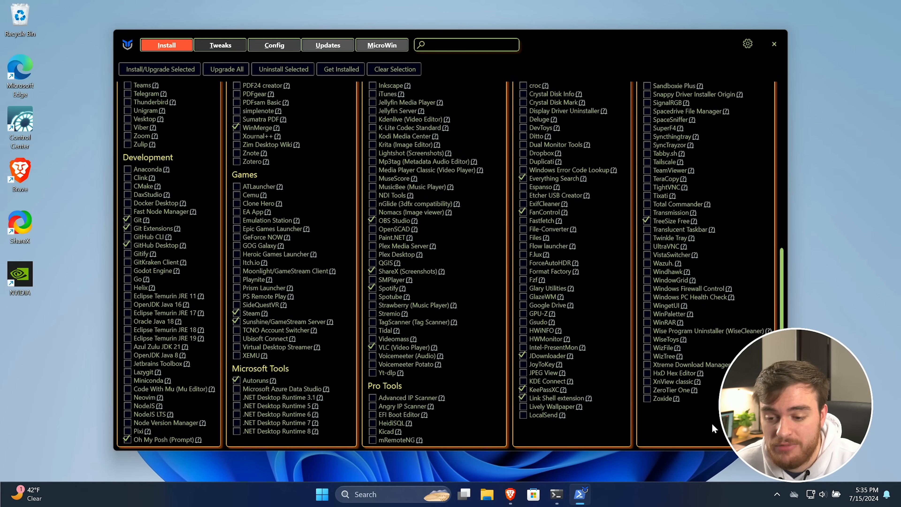
{"action": "scroll", "coordinate": [695, 423], "scroll_direction": "up", "scroll_amount": 15}
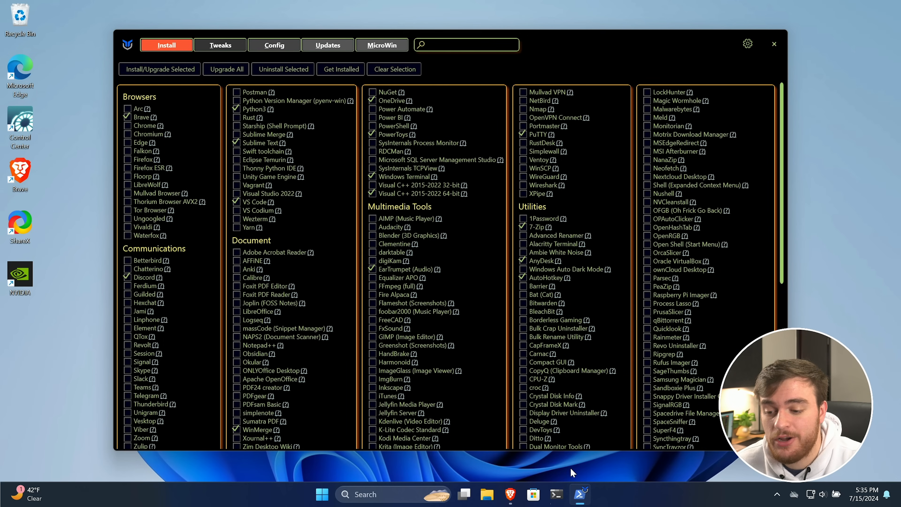
Bring the terminal window to the front and check the progress of the winget installations.
{"action": "left_click", "coordinate": [556, 495]}
{"action": "left_click_drag", "start_coordinate": [447, 88], "coordinate": [443, 93]}
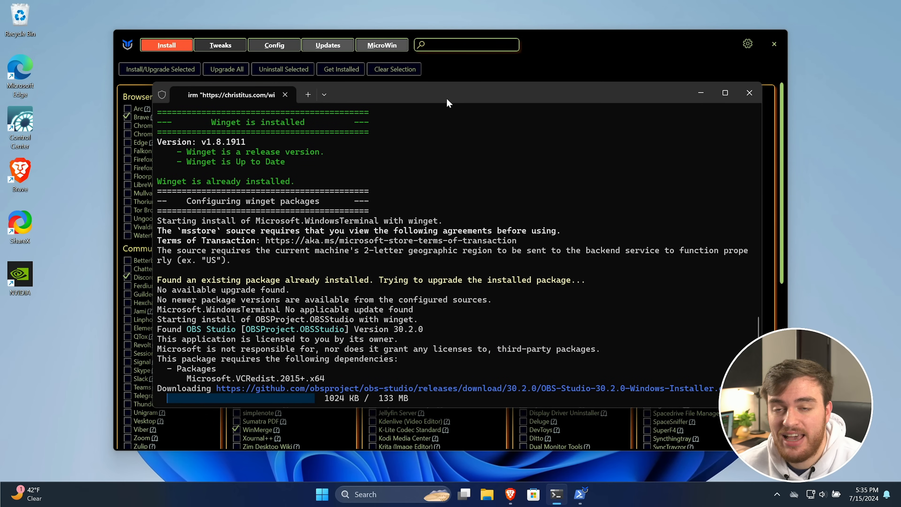
{"action": "left_click", "coordinate": [531, 43]}
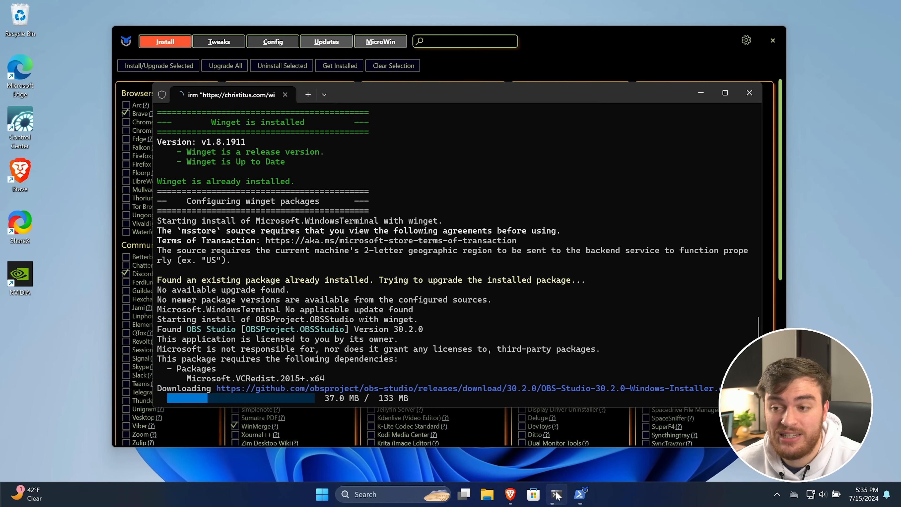
{"action": "left_click", "coordinate": [557, 495]}
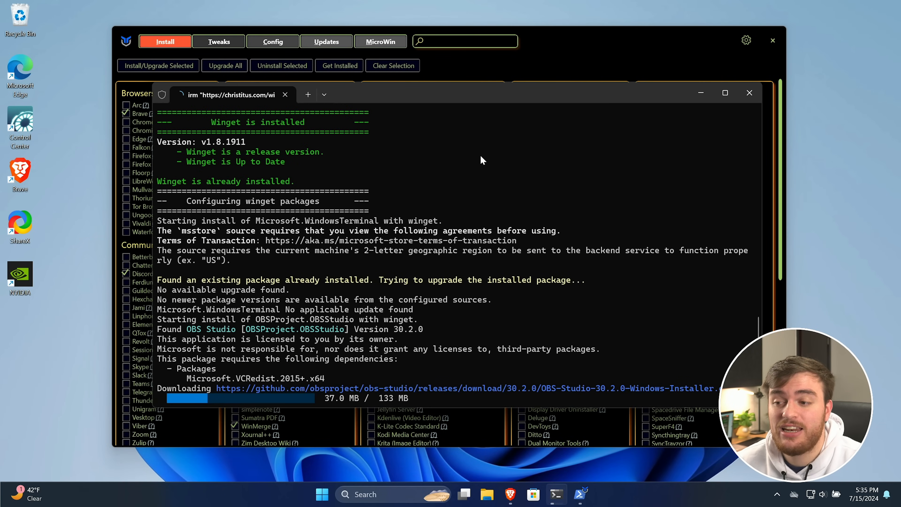
{"action": "left_click_drag", "start_coordinate": [458, 93], "coordinate": [457, 100]}
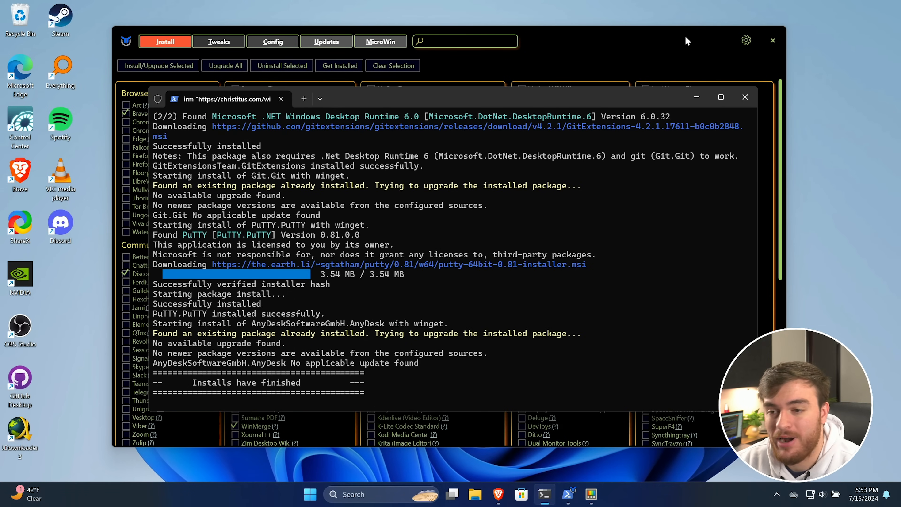
Return to the utility window and go through its list of checked applications.
{"action": "left_click", "coordinate": [682, 39]}
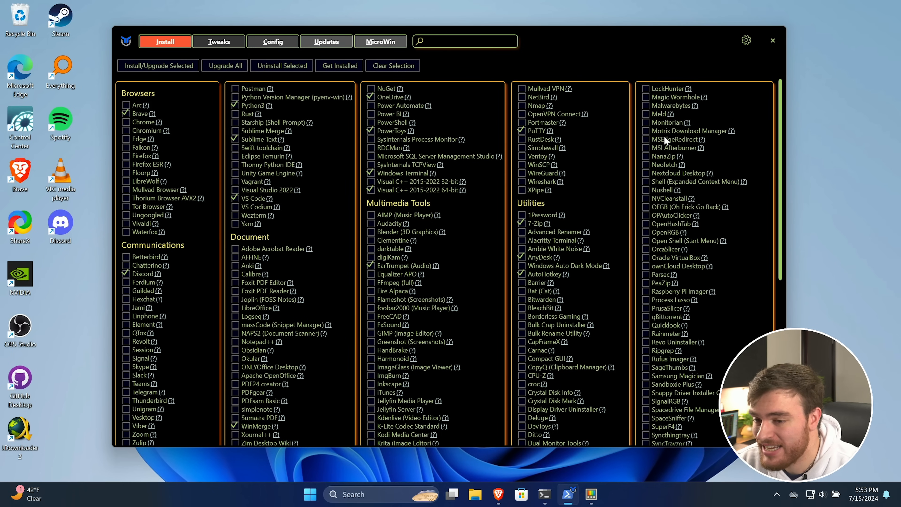
{"action": "scroll", "coordinate": [537, 261], "scroll_direction": "down", "scroll_amount": 3}
{"action": "scroll", "coordinate": [567, 259], "scroll_direction": "down", "scroll_amount": 3}
{"action": "scroll", "coordinate": [354, 305], "scroll_direction": "up", "scroll_amount": 6}
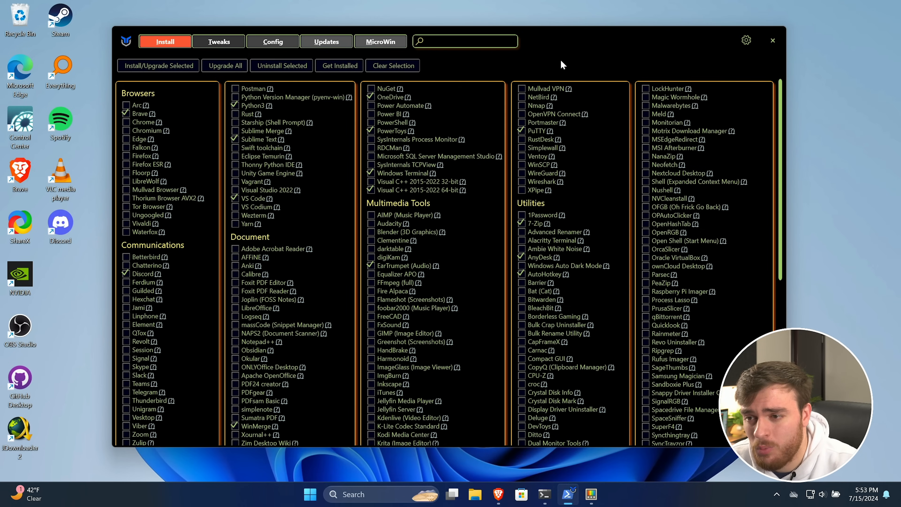
Move the utility window aside, minimize the terminal and show the desktop.
{"action": "left_click_drag", "start_coordinate": [548, 41], "coordinate": [605, 43]}
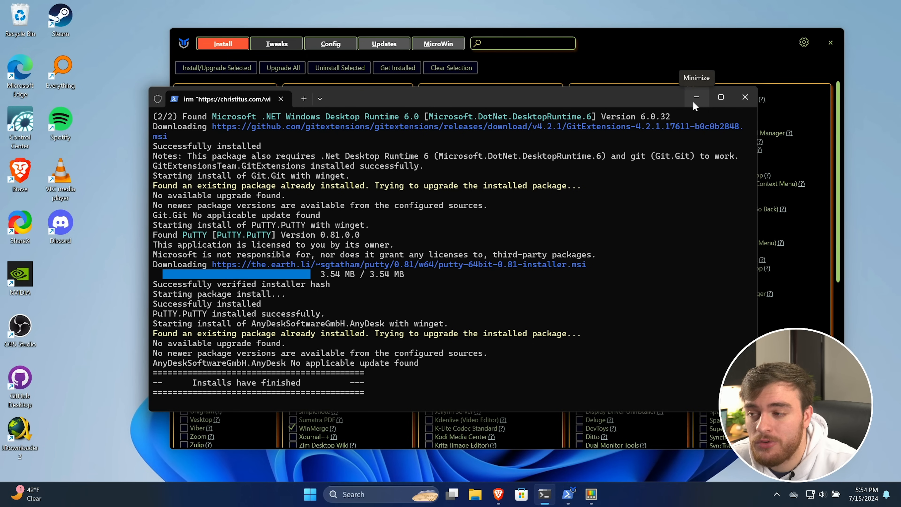
{"action": "left_click", "coordinate": [697, 98]}
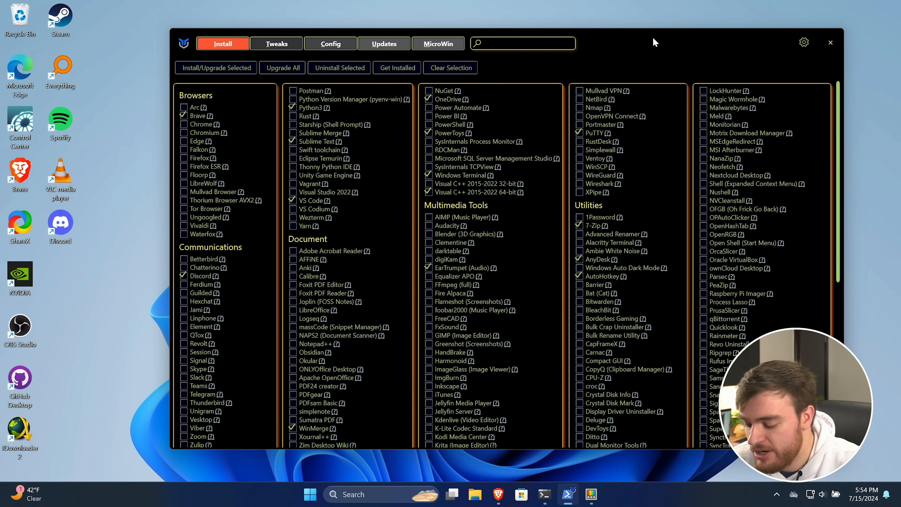
{"action": "key", "text": "super+d"}
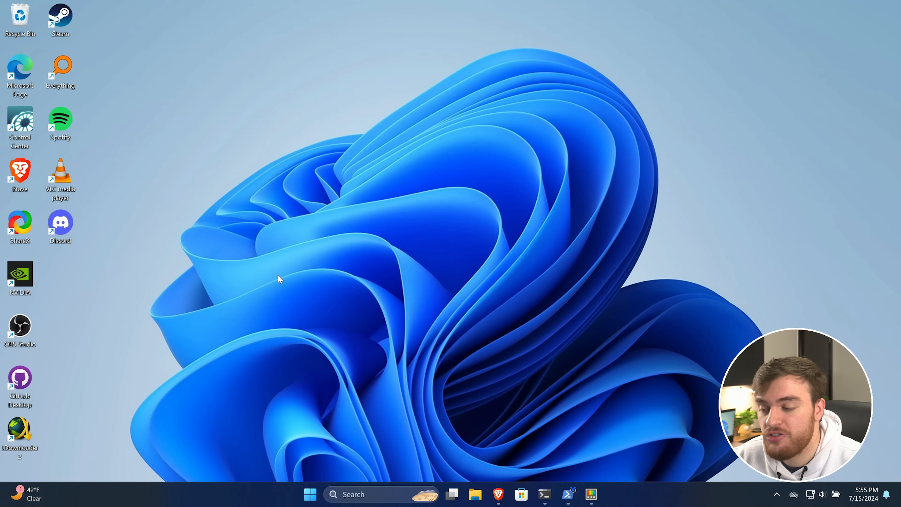
Open Task Manager and examine the running apps and background processes, including AnyDesk, Discord and the PowerToys modules.
{"action": "right_click", "coordinate": [262, 502]}
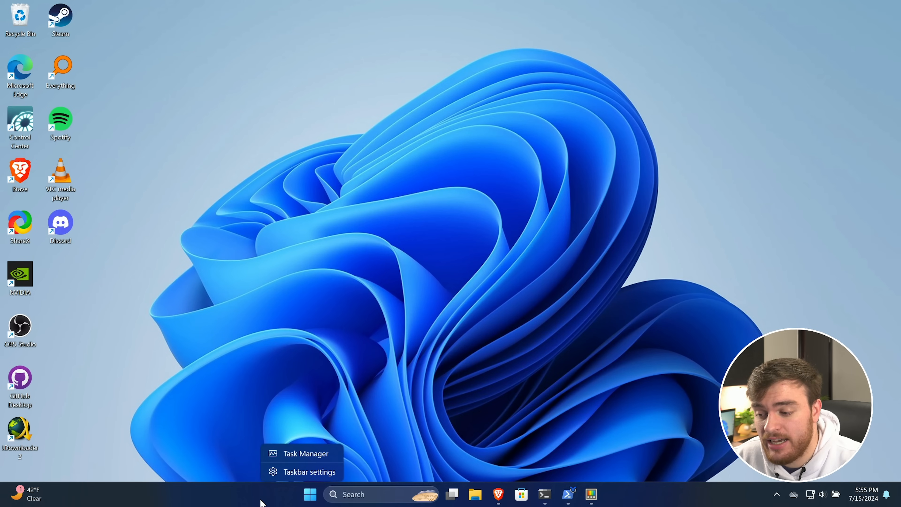
{"action": "left_click", "coordinate": [308, 453]}
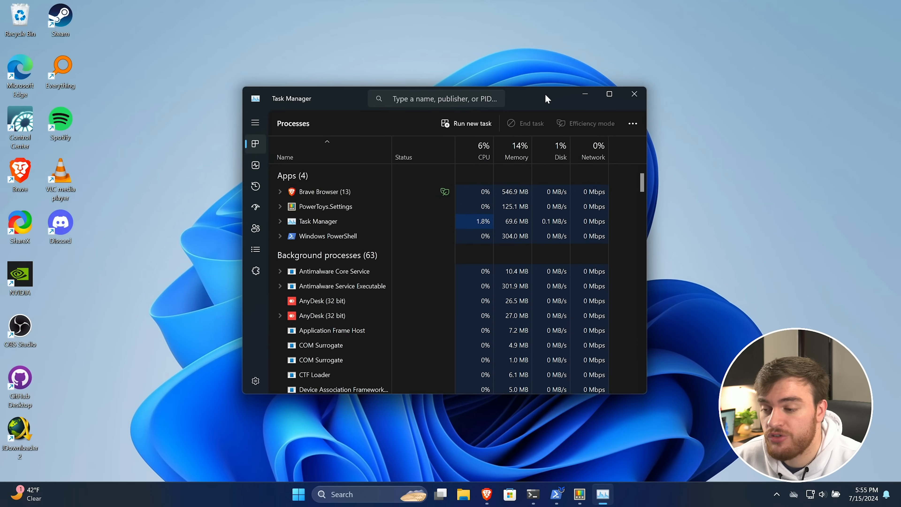
{"action": "scroll", "coordinate": [450, 249], "scroll_direction": "down", "scroll_amount": 3}
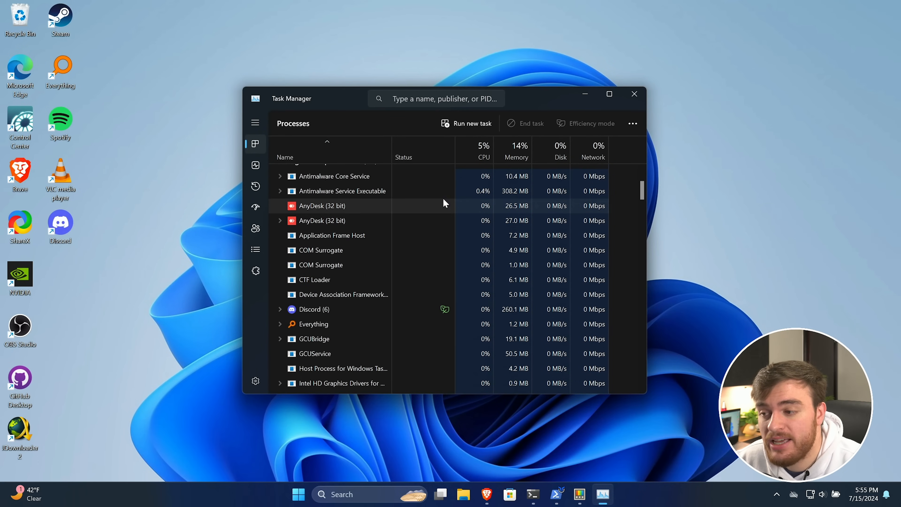
{"action": "scroll", "coordinate": [400, 298], "scroll_direction": "down", "scroll_amount": 10}
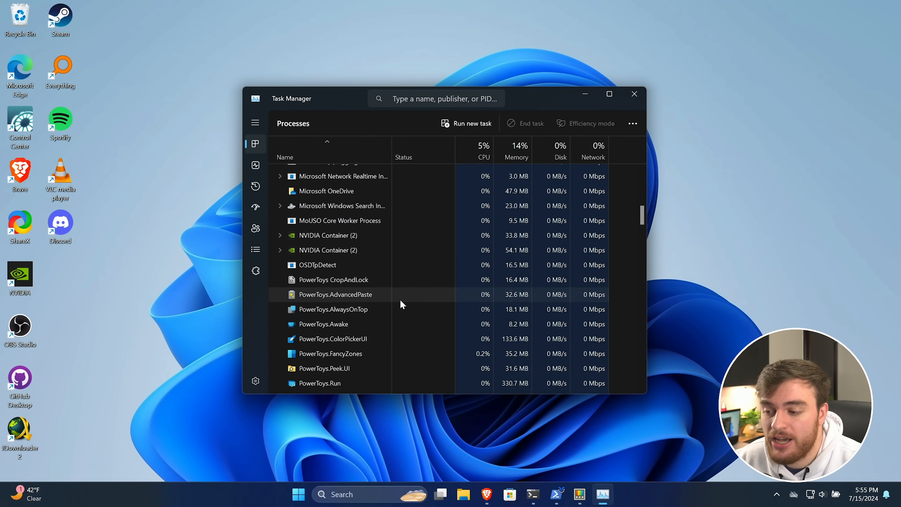
{"action": "scroll", "coordinate": [401, 302], "scroll_direction": "down", "scroll_amount": 3}
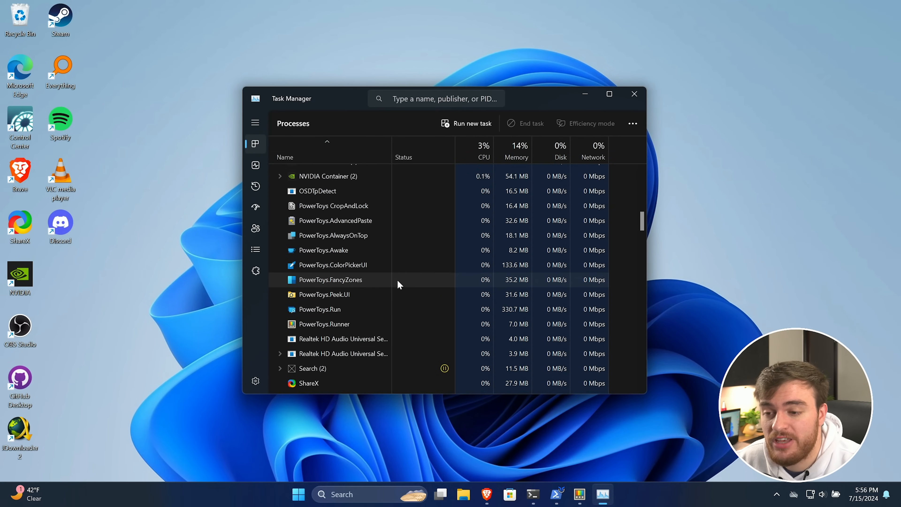
{"action": "left_click", "coordinate": [386, 207]}
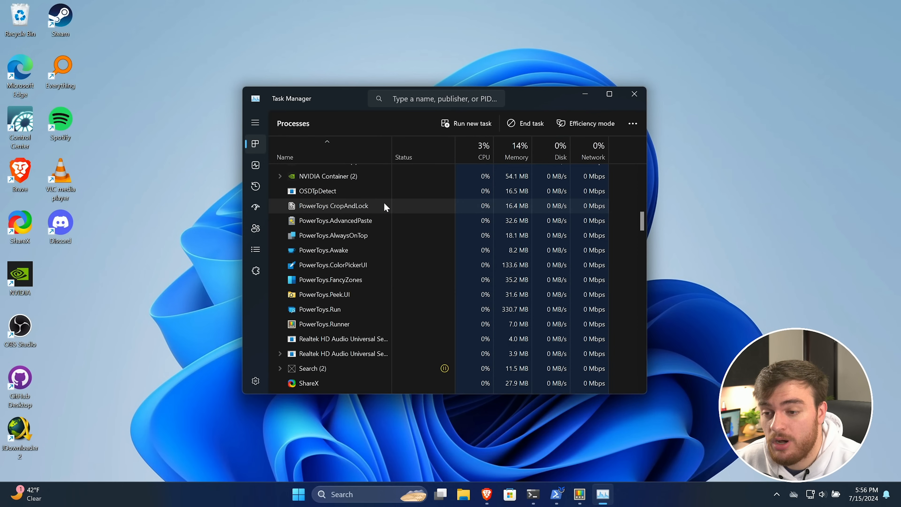
{"action": "scroll", "coordinate": [359, 339], "scroll_direction": "down", "scroll_amount": 1}
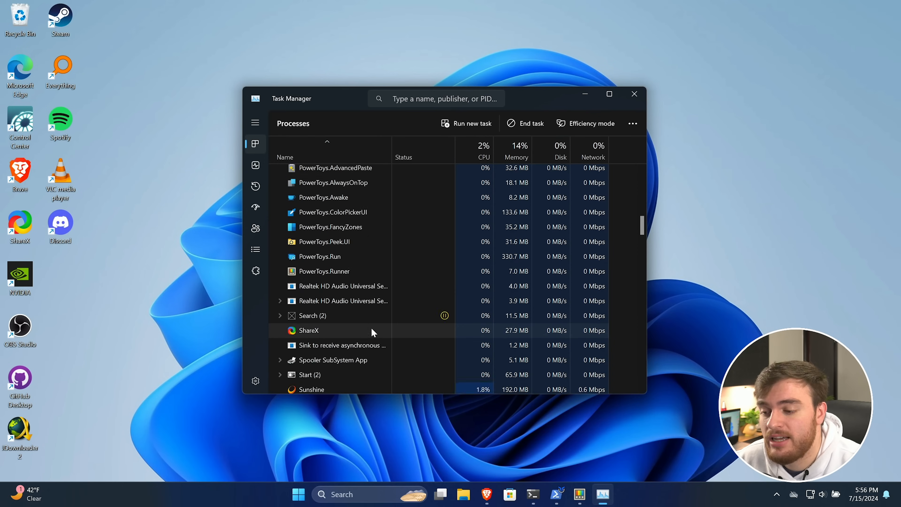
{"action": "scroll", "coordinate": [352, 317], "scroll_direction": "up", "scroll_amount": 5}
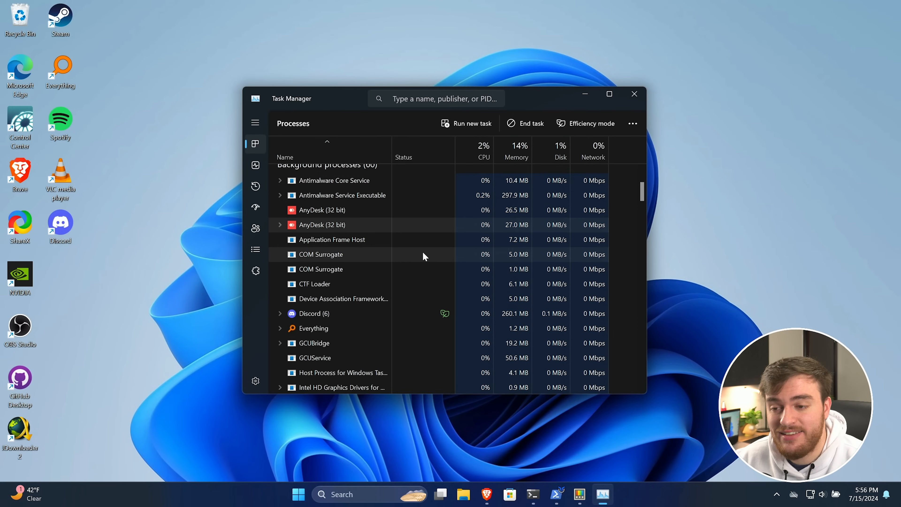
{"action": "scroll", "coordinate": [412, 192], "scroll_direction": "up", "scroll_amount": 3}
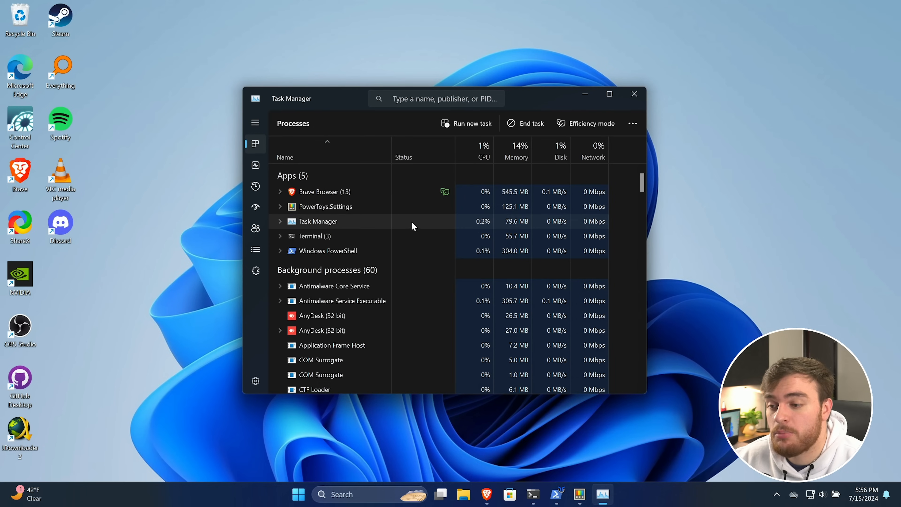
{"action": "scroll", "coordinate": [411, 220], "scroll_direction": "down", "scroll_amount": 3}
{"action": "scroll", "coordinate": [446, 300], "scroll_direction": "down", "scroll_amount": 5}
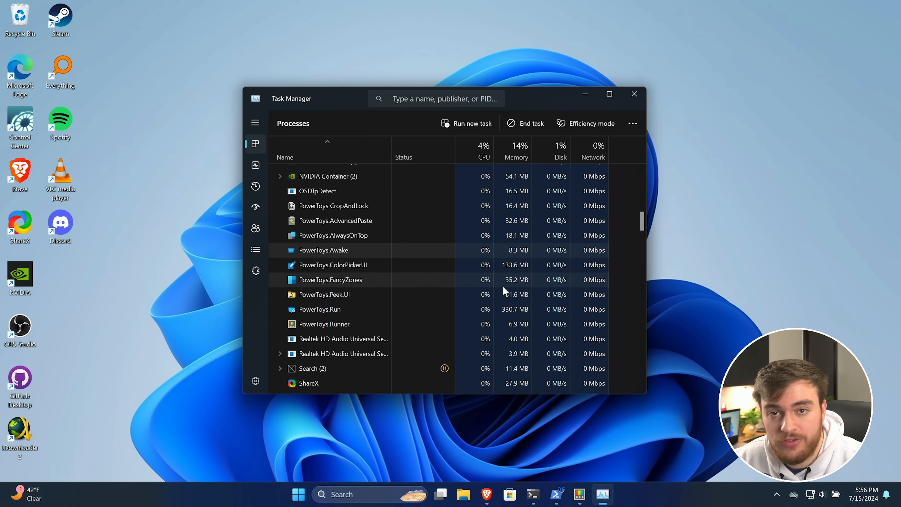
Disable unneeded PowerToys modules, including Advanced Paste and Always On Top, and close PowerToys Settings.
{"action": "left_click", "coordinate": [579, 495]}
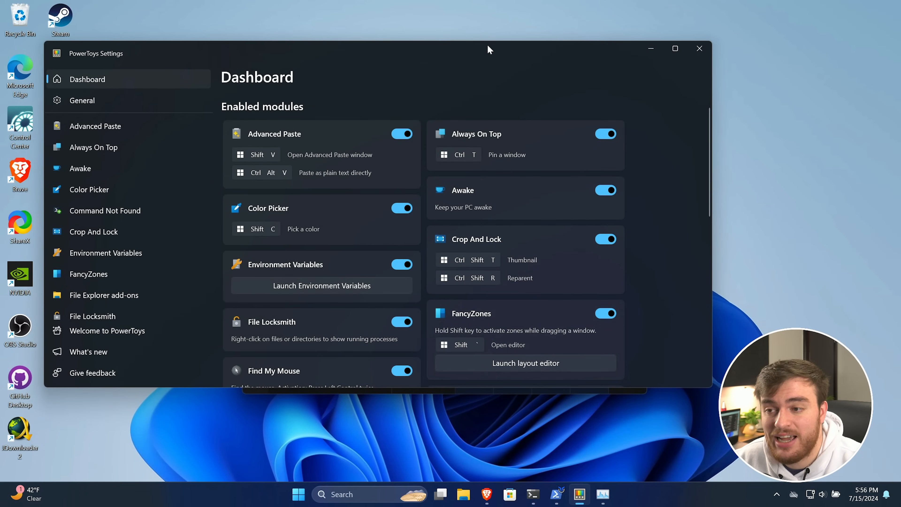
{"action": "left_click_drag", "start_coordinate": [487, 43], "coordinate": [557, 66]}
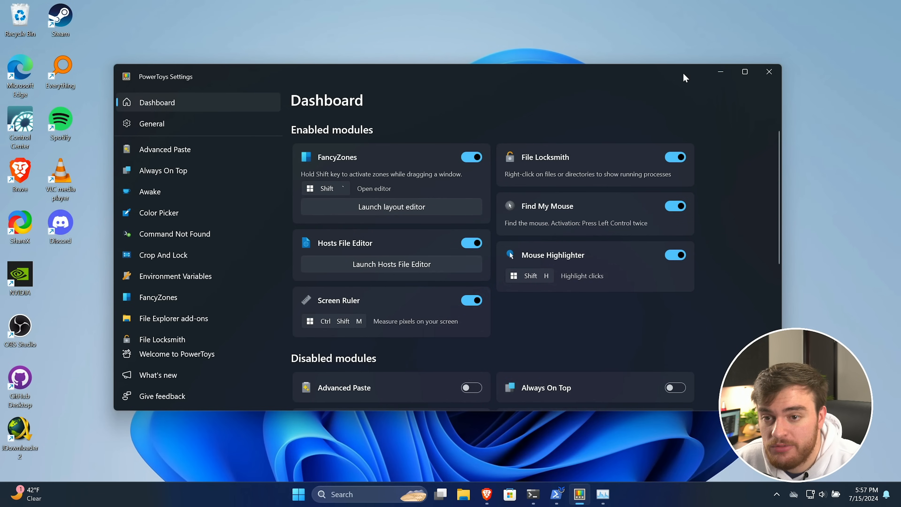
{"action": "left_click", "coordinate": [726, 73]}
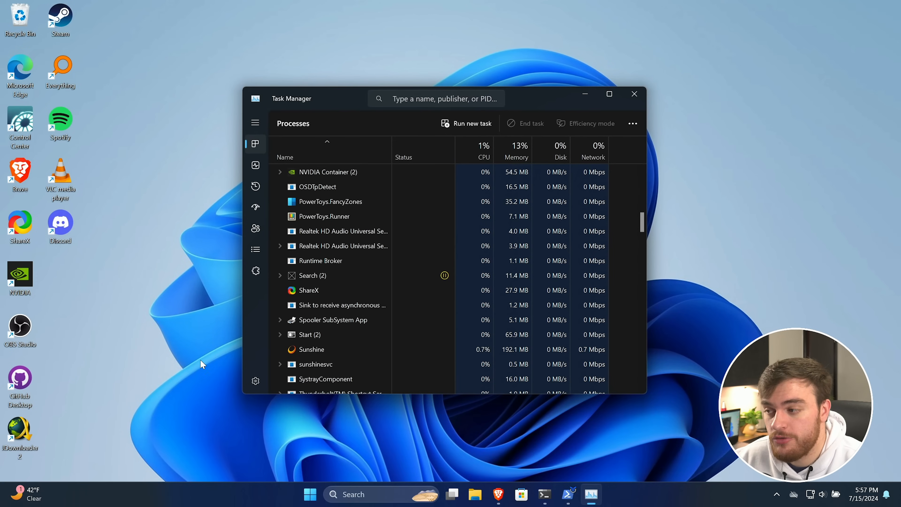
Open Task Manager's startup apps, sort them by status and review the enabled entries.
{"action": "left_click_drag", "start_coordinate": [174, 408], "coordinate": [1, 1]}
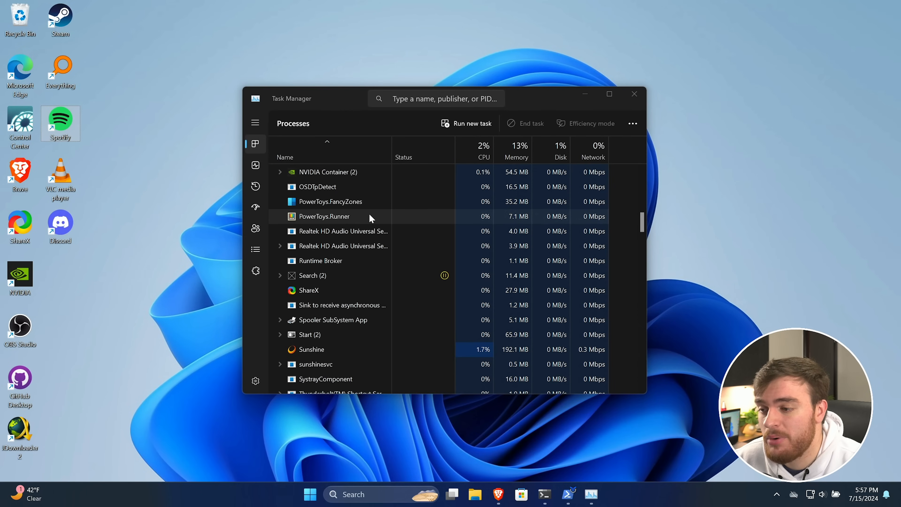
{"action": "left_click", "coordinate": [255, 207]}
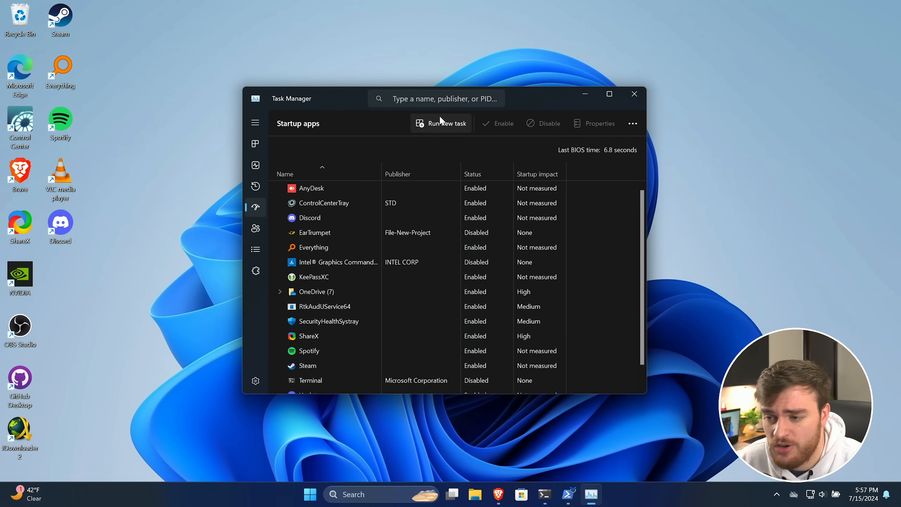
{"action": "left_click", "coordinate": [484, 172]}
{"action": "left_click", "coordinate": [484, 185]}
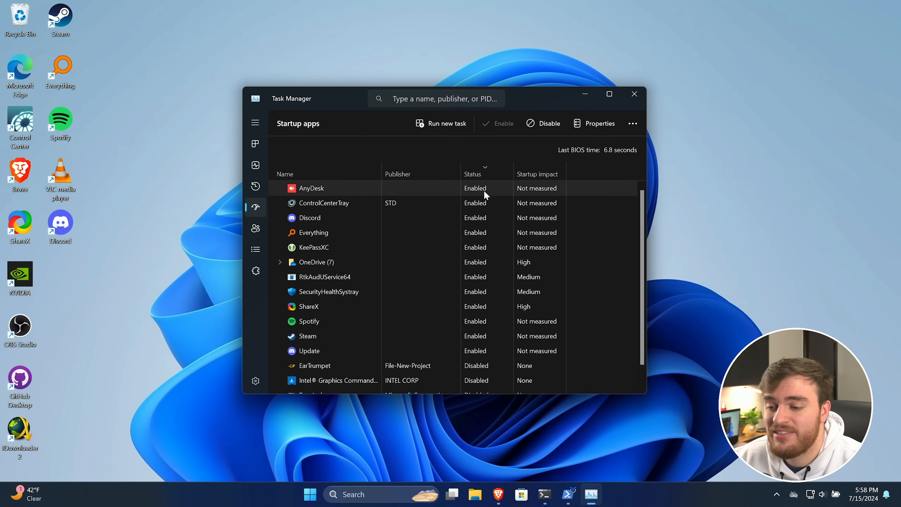
{"action": "left_click", "coordinate": [479, 350]}
{"action": "scroll", "coordinate": [479, 352], "scroll_direction": "down", "scroll_amount": 1}
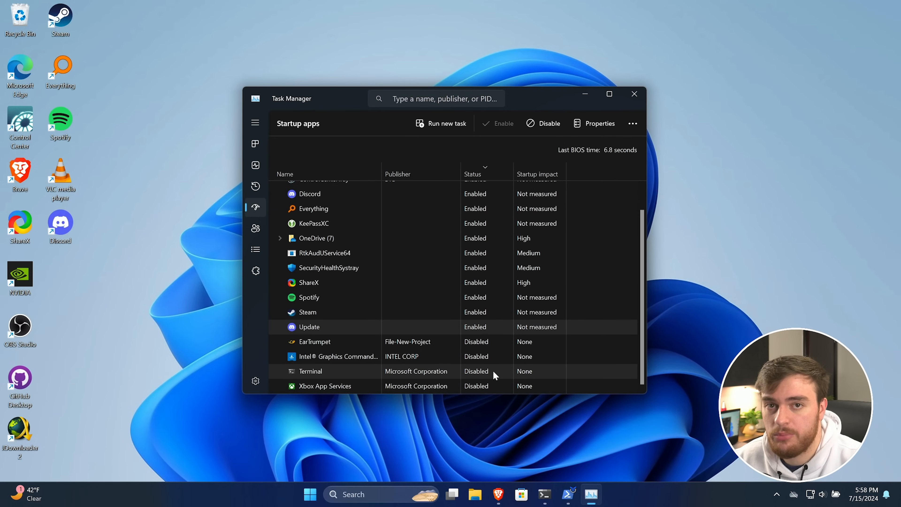
Disable the Update, Steam and Spotify entries in the startup apps list.
{"action": "scroll", "coordinate": [471, 360], "scroll_direction": "up", "scroll_amount": 1}
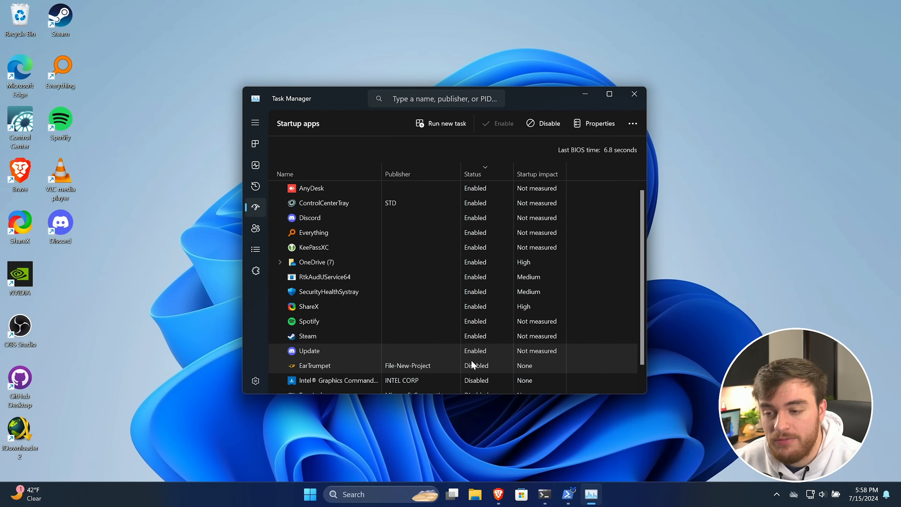
{"action": "right_click", "coordinate": [339, 350]}
{"action": "left_click", "coordinate": [366, 354]}
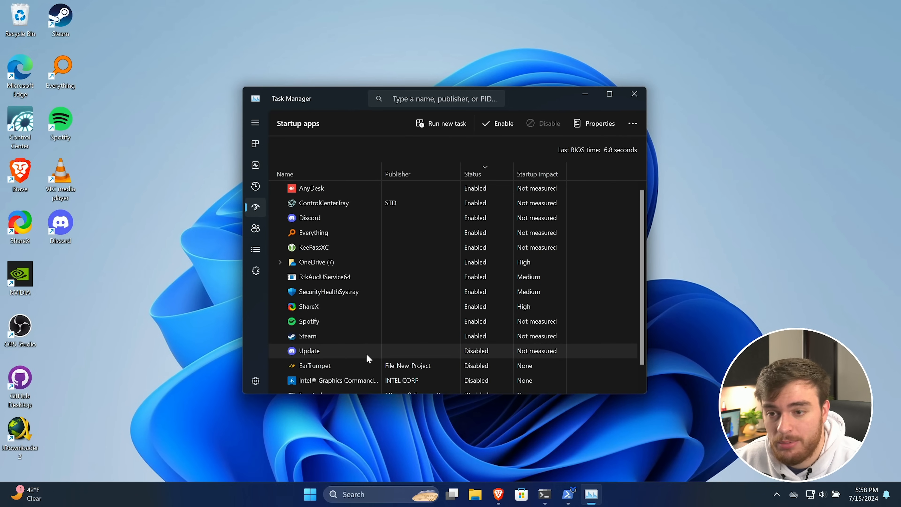
{"action": "right_click", "coordinate": [358, 336]}
{"action": "left_click", "coordinate": [371, 340]}
{"action": "right_click", "coordinate": [374, 323]}
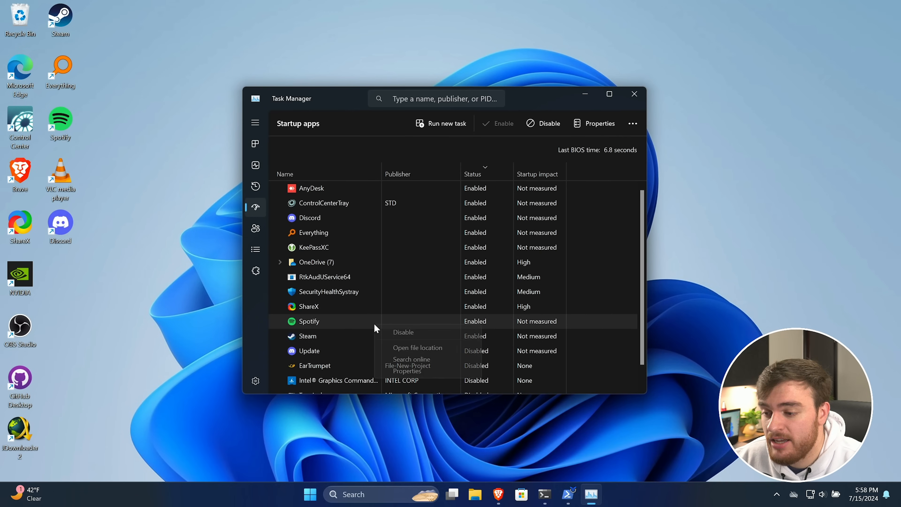
{"action": "left_click", "coordinate": [390, 332]}
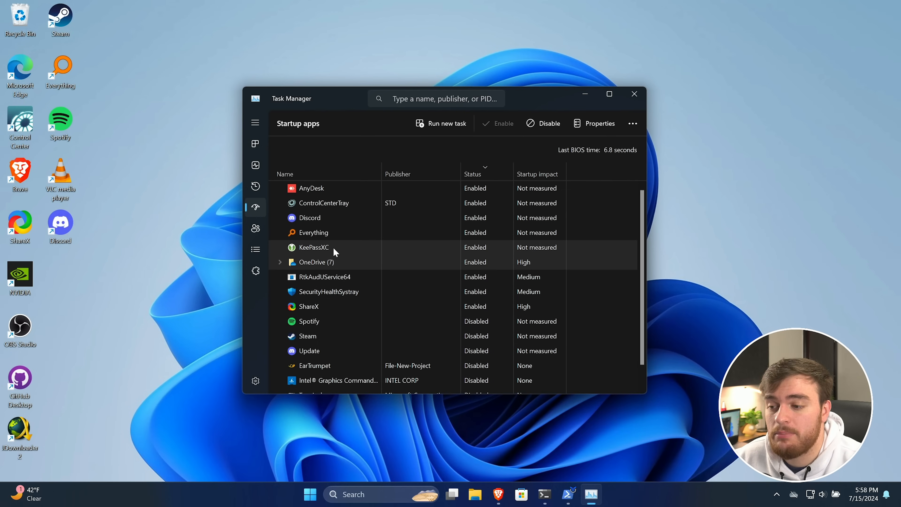
Disable KeePassXC, Discord and AnyDesk from launching at startup.
{"action": "right_click", "coordinate": [353, 247]}
{"action": "key", "text": "Escape"}
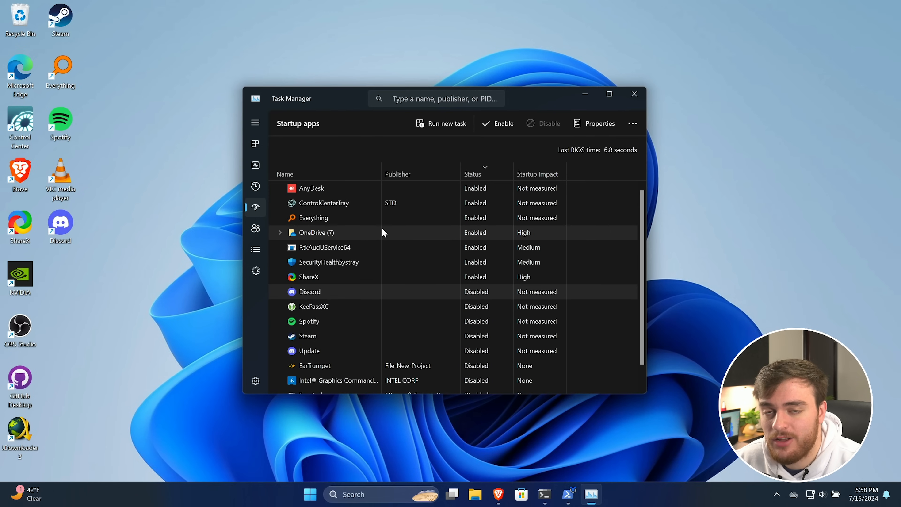
{"action": "right_click", "coordinate": [387, 189]}
{"action": "left_click", "coordinate": [397, 197]}
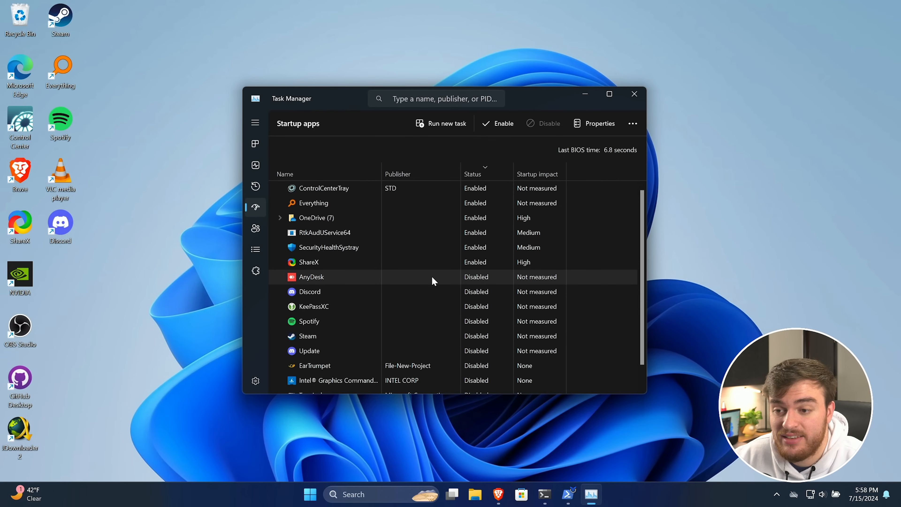
Review the running background processes and inspect the service belonging to the AnyDesk (32 bit) process.
{"action": "left_click", "coordinate": [253, 147]}
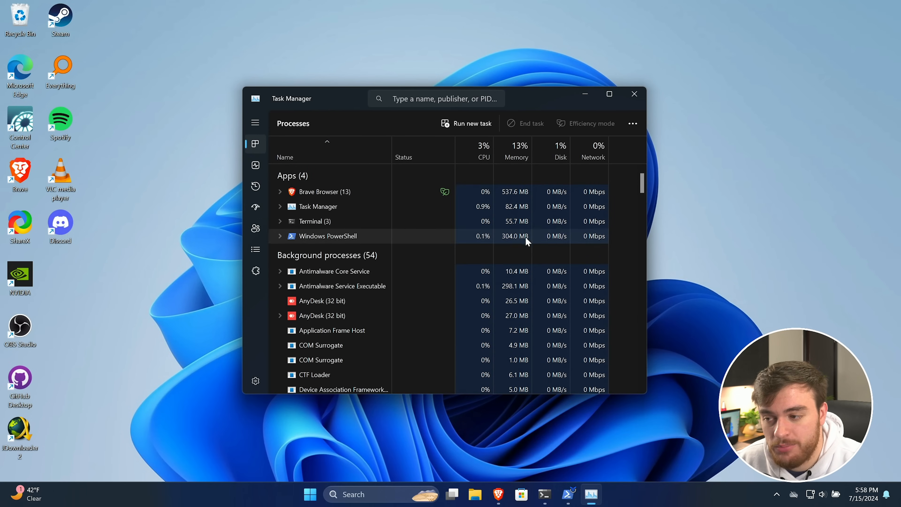
{"action": "left_click", "coordinate": [260, 189]}
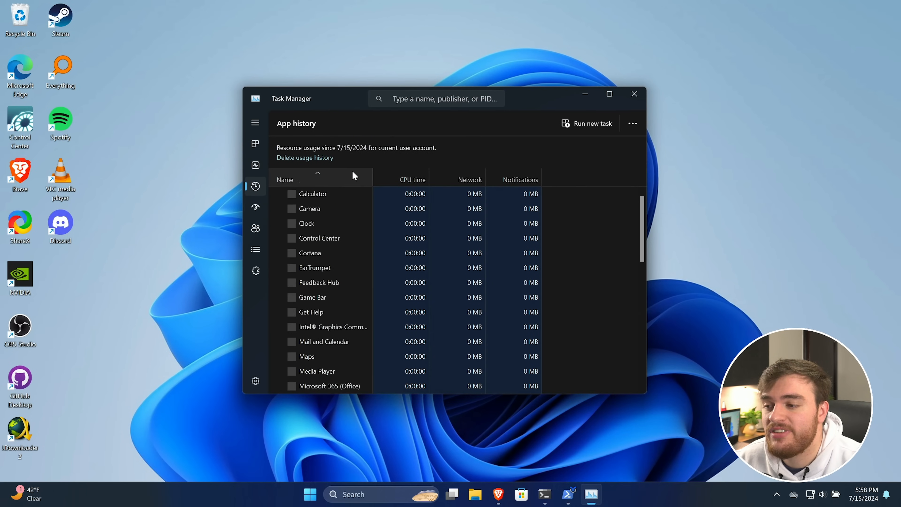
{"action": "left_click", "coordinate": [256, 207]}
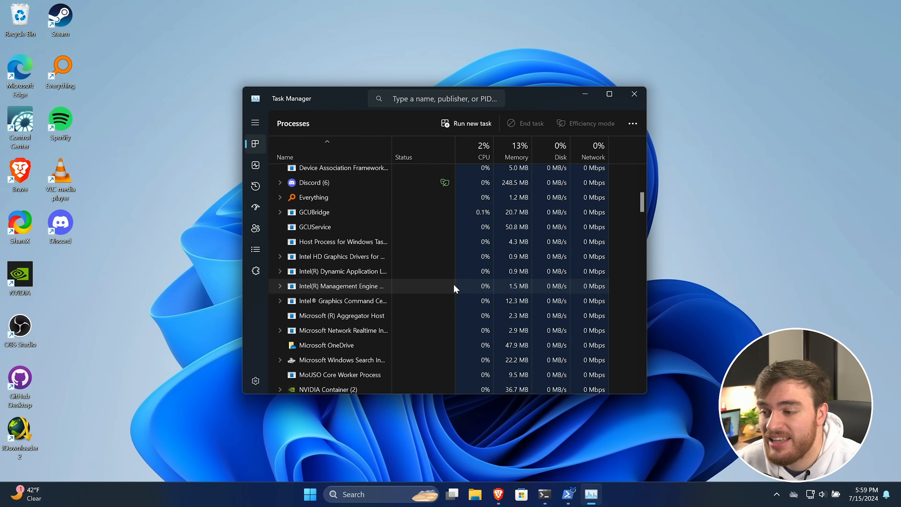
{"action": "scroll", "coordinate": [454, 302], "scroll_direction": "up", "scroll_amount": 4}
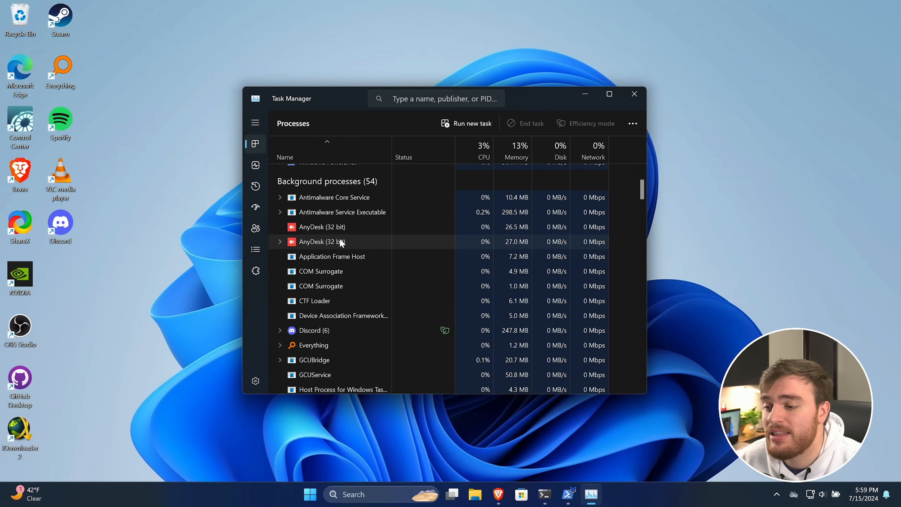
{"action": "double_click", "coordinate": [338, 241]}
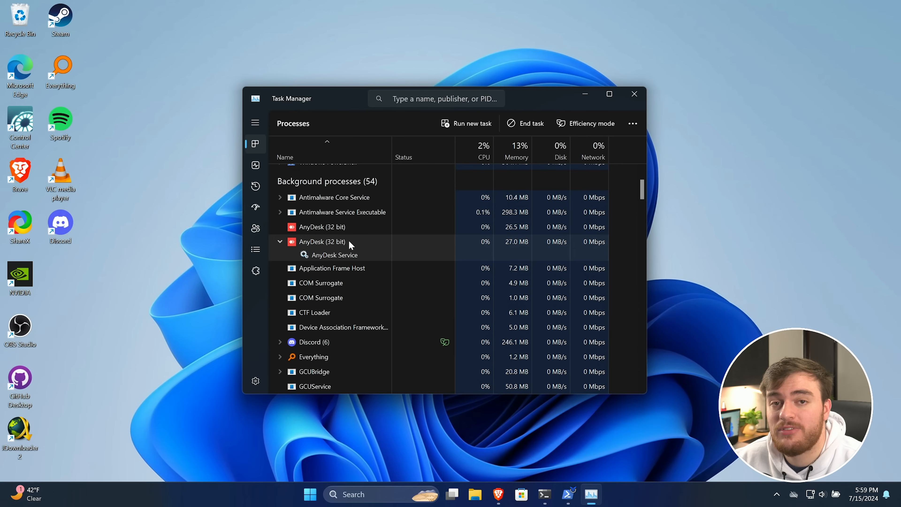
{"action": "double_click", "coordinate": [309, 240]}
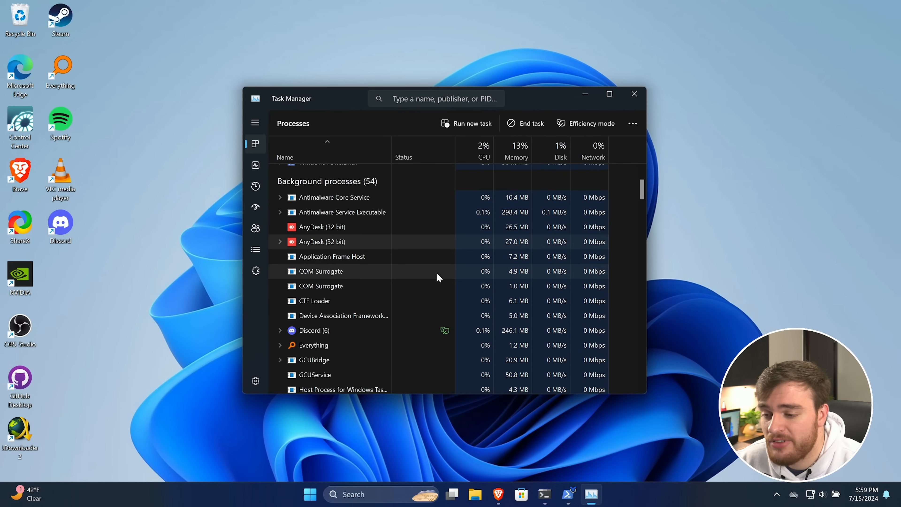
{"action": "scroll", "coordinate": [438, 276], "scroll_direction": "up", "scroll_amount": 2}
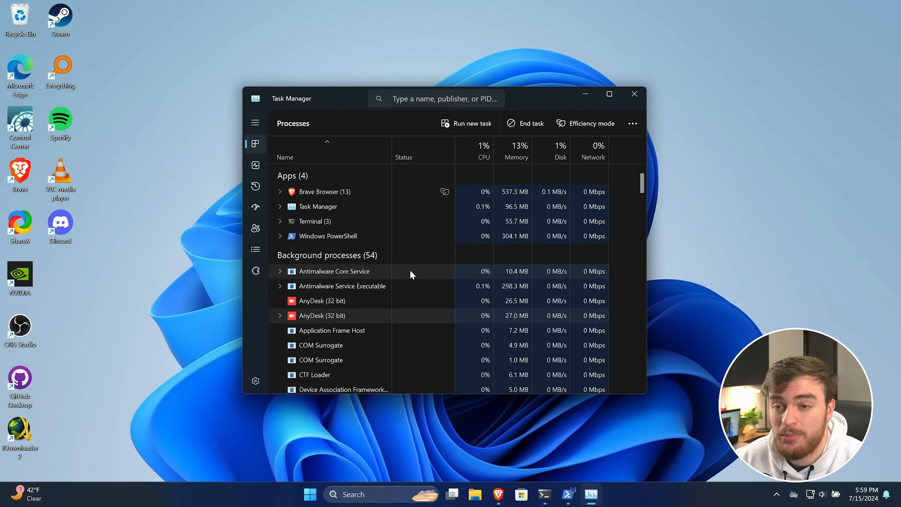
View Task Manager's services and open the Windows Services console, also finding it by searching Windows for "services".
{"action": "left_click", "coordinate": [256, 271]}
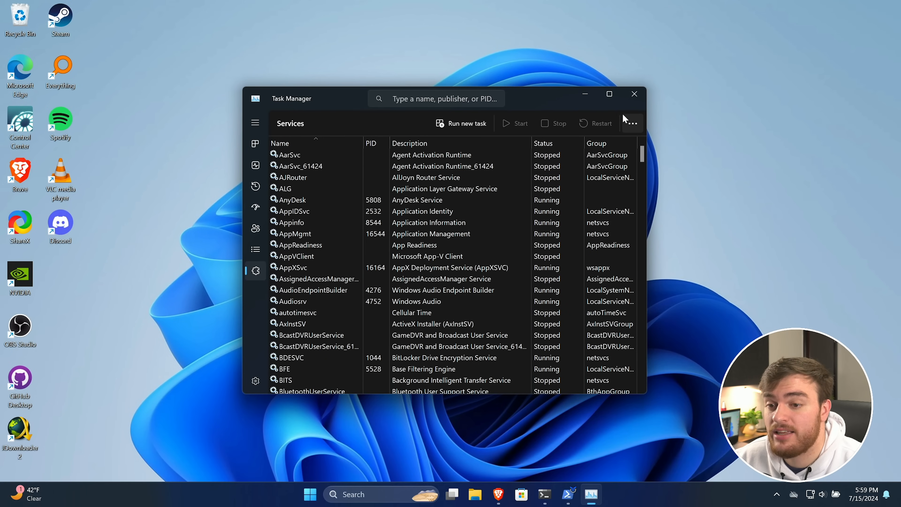
{"action": "left_click", "coordinate": [632, 123]}
{"action": "left_click", "coordinate": [621, 147]}
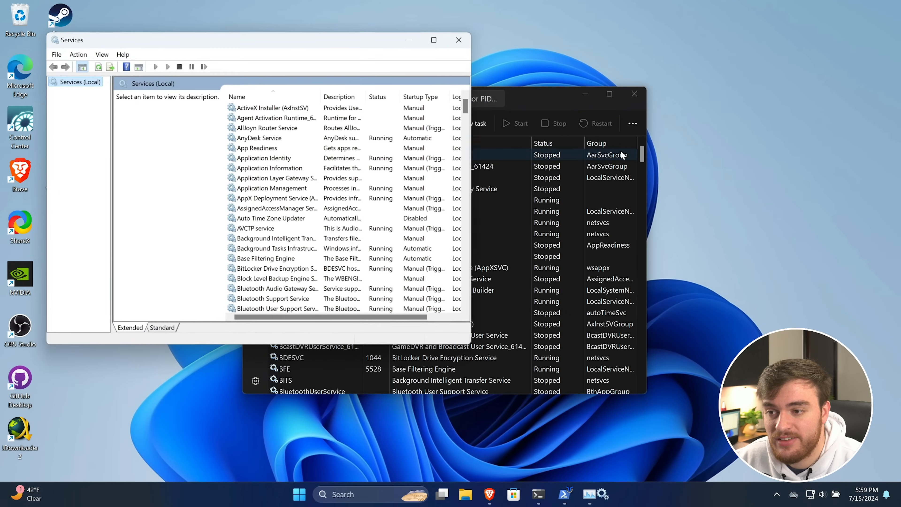
{"action": "left_click_drag", "start_coordinate": [374, 45], "coordinate": [569, 115]}
{"action": "key", "text": "super"}
{"action": "type", "text": "services"}
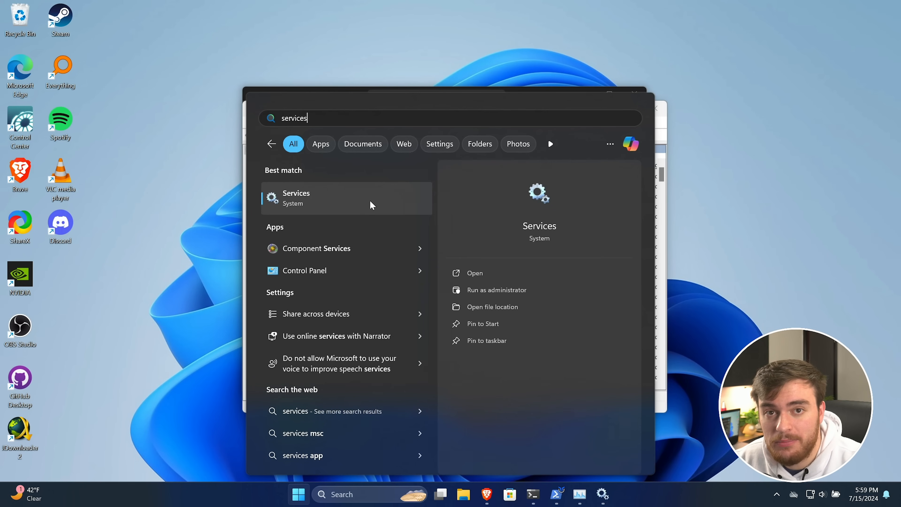
{"action": "left_click", "coordinate": [371, 204]}
Enlarge the Services window, widen the Name and Startup Type columns, and select AnyDesk Service.
{"action": "left_click_drag", "start_coordinate": [587, 359], "coordinate": [758, 462]}
{"action": "left_click_drag", "start_coordinate": [550, 56], "coordinate": [527, 48]}
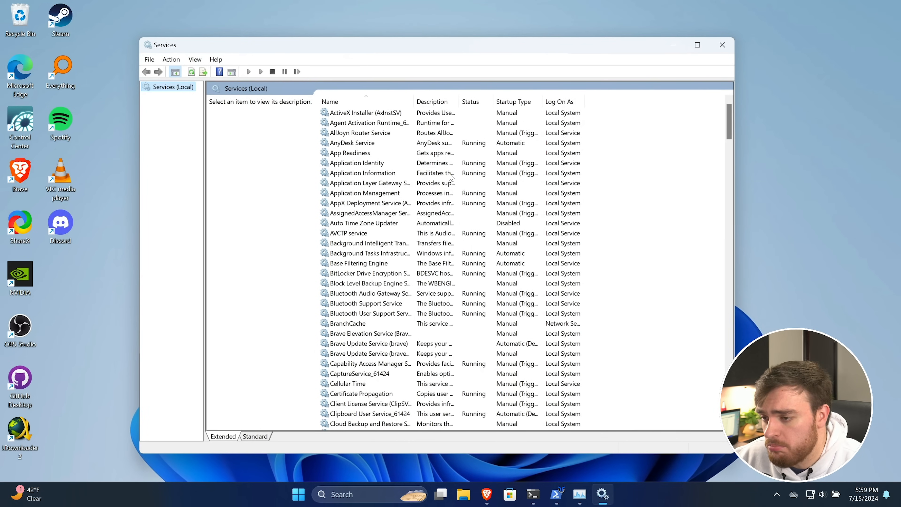
{"action": "left_click_drag", "start_coordinate": [414, 102], "coordinate": [448, 101]}
{"action": "left_click", "coordinate": [386, 146]}
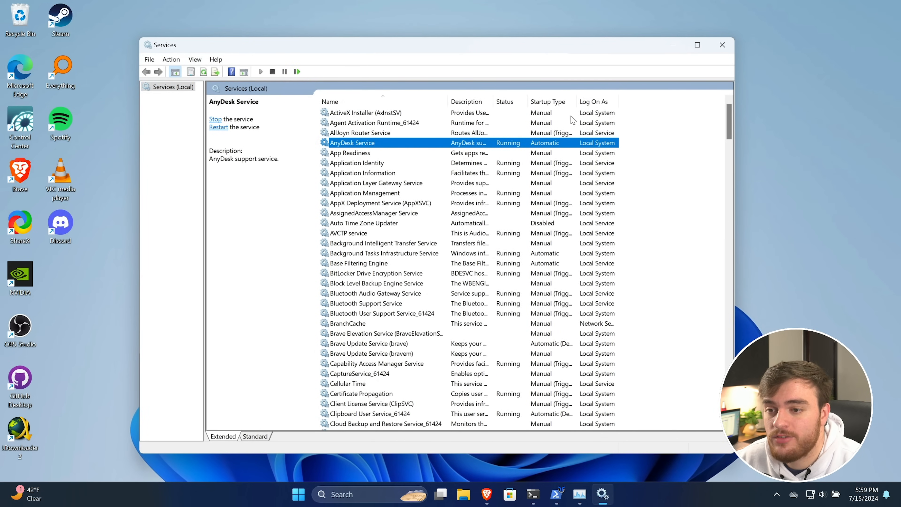
{"action": "left_click_drag", "start_coordinate": [577, 101], "coordinate": [610, 101]}
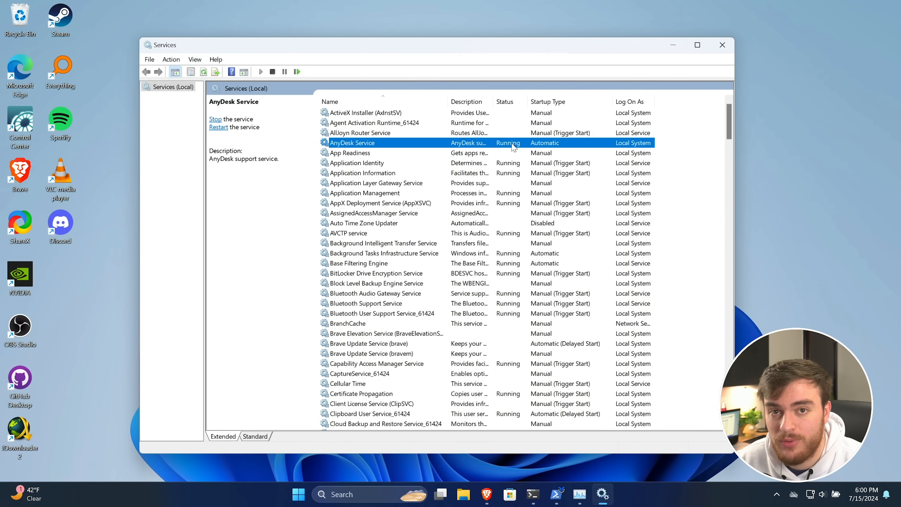
Set the AnyDesk Service startup type to Manual, apply the change and close its properties.
{"action": "right_click", "coordinate": [501, 144]}
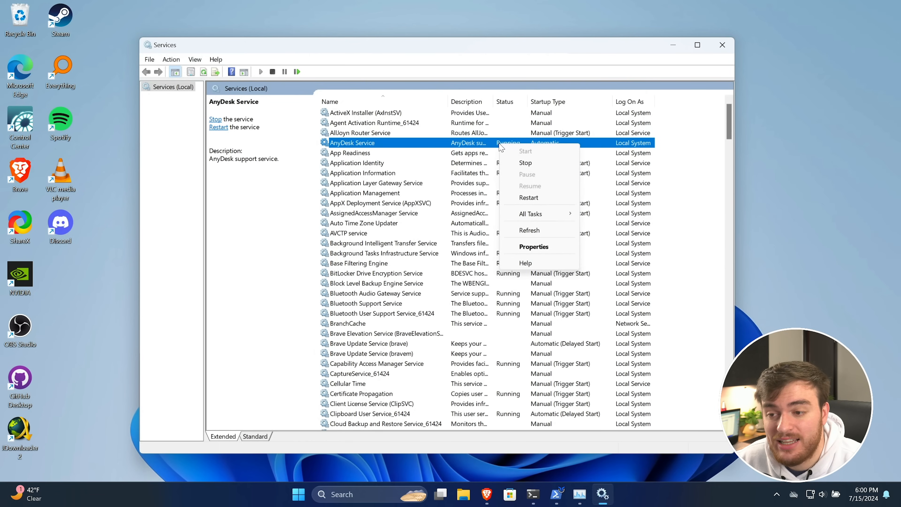
{"action": "left_click", "coordinate": [534, 246]}
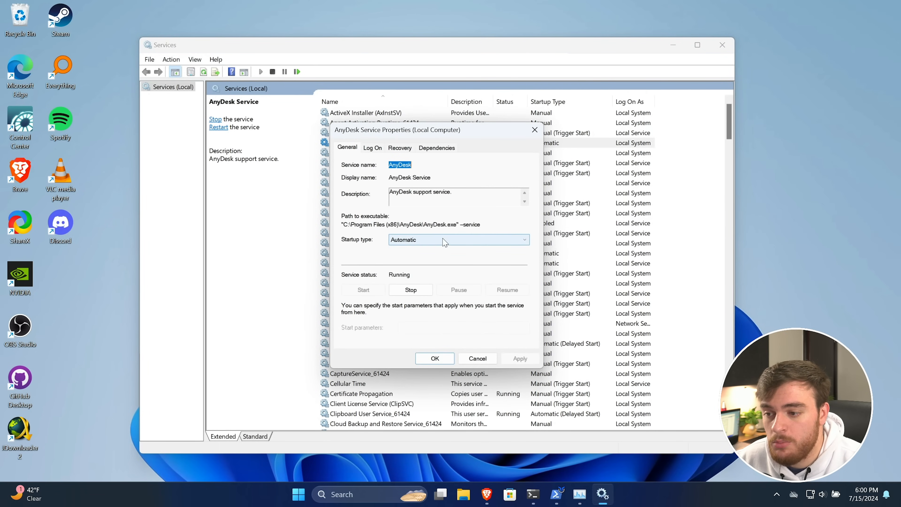
{"action": "left_click", "coordinate": [444, 240]}
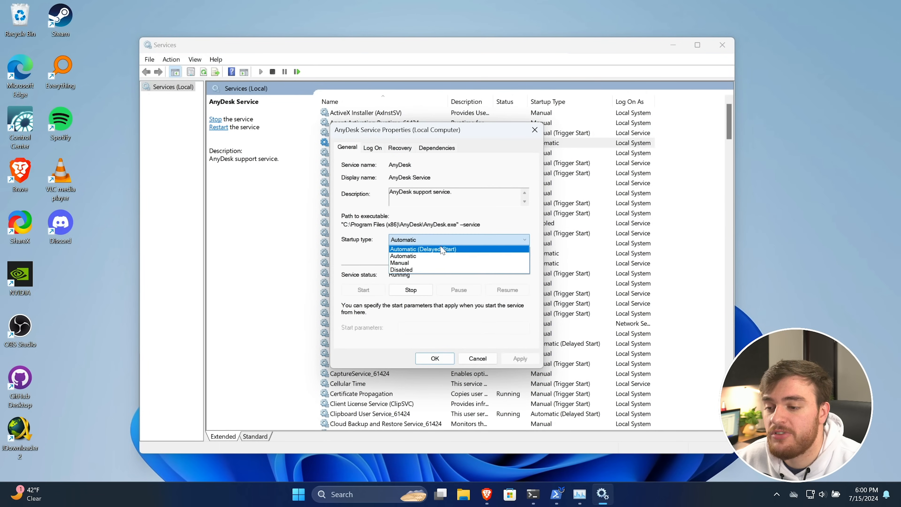
{"action": "left_click", "coordinate": [439, 263]}
{"action": "left_click", "coordinate": [518, 359]}
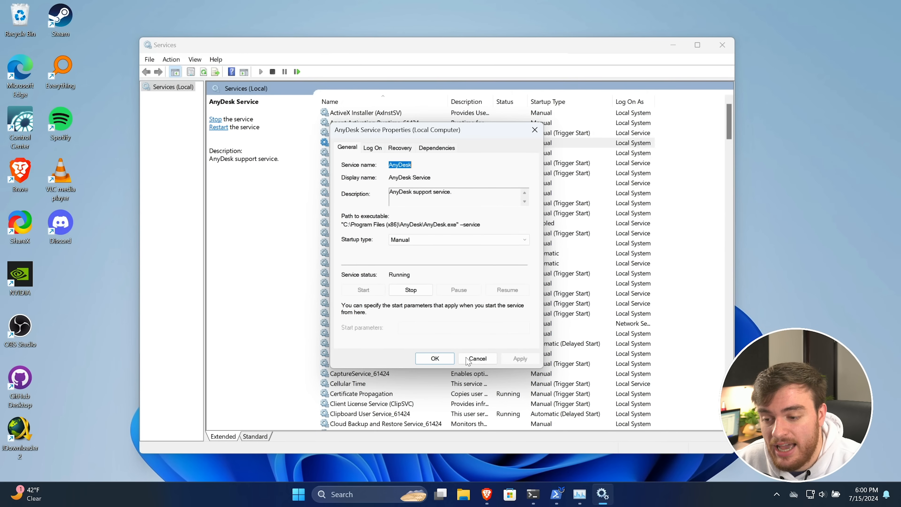
{"action": "left_click", "coordinate": [435, 358]}
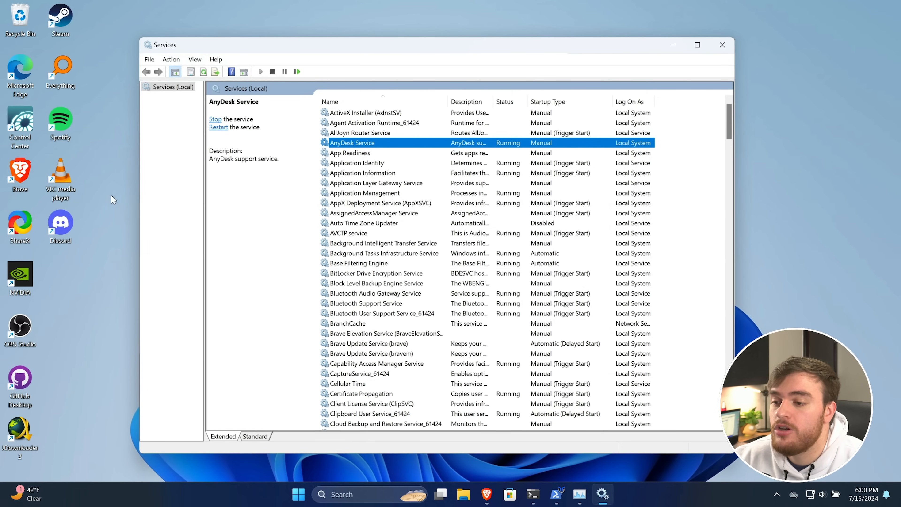
Stop the running AnyDesk Service and check the option for starting it manually.
{"action": "scroll", "coordinate": [472, 199], "scroll_direction": "down", "scroll_amount": 3}
{"action": "scroll", "coordinate": [473, 198], "scroll_direction": "up", "scroll_amount": 3}
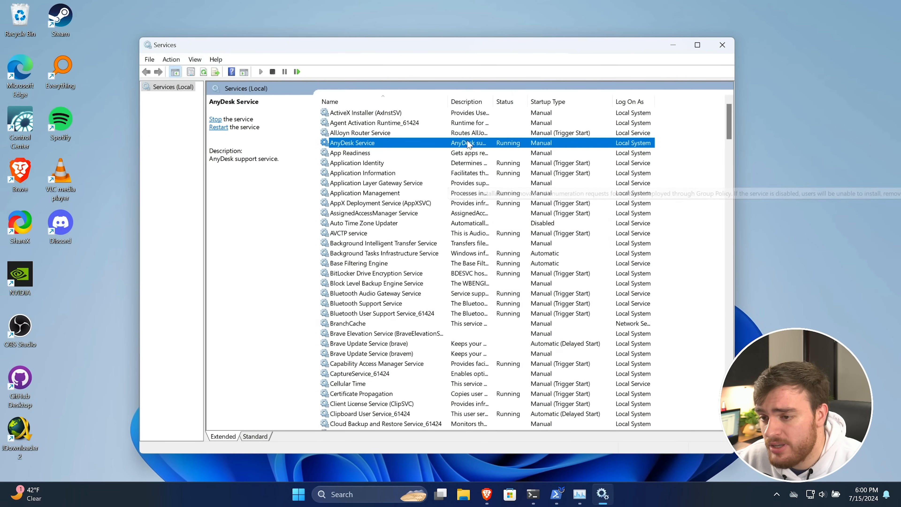
{"action": "right_click", "coordinate": [449, 145]}
{"action": "left_click", "coordinate": [464, 164]}
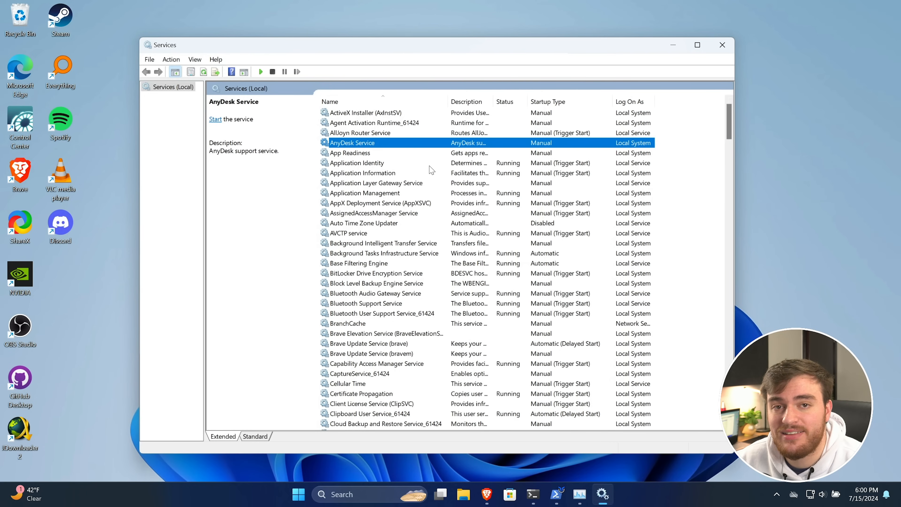
{"action": "right_click", "coordinate": [426, 140]}
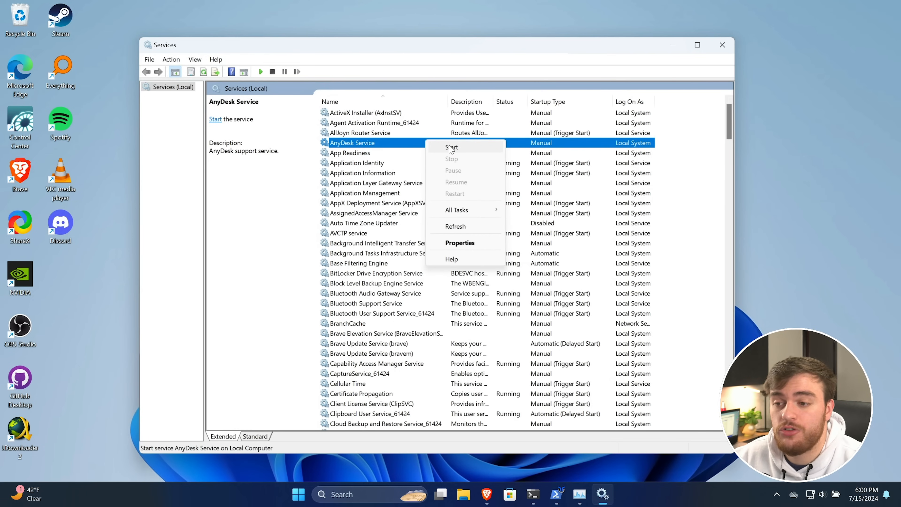
{"action": "left_click", "coordinate": [411, 148]}
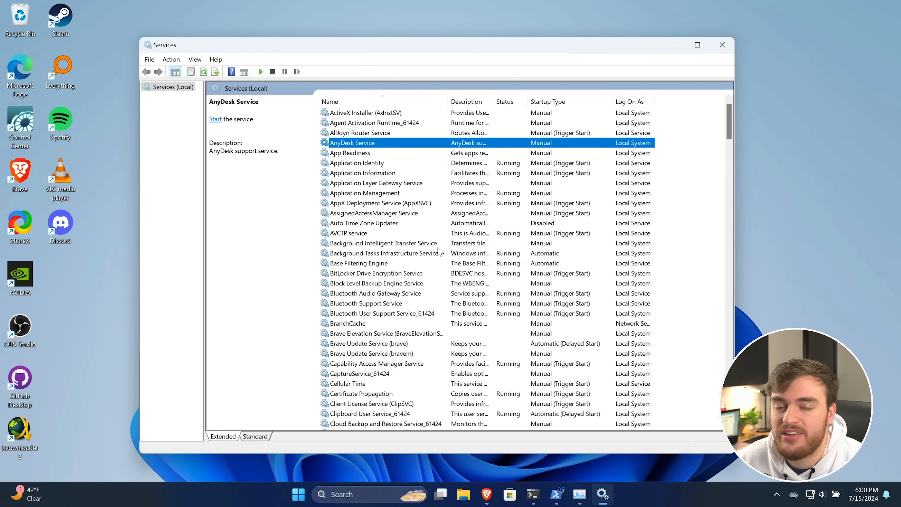
Examine the remaining services and their startup types, including the GameDVR and Broadcast User Service, down to the Xbox services.
{"action": "scroll", "coordinate": [440, 251], "scroll_direction": "down", "scroll_amount": 15}
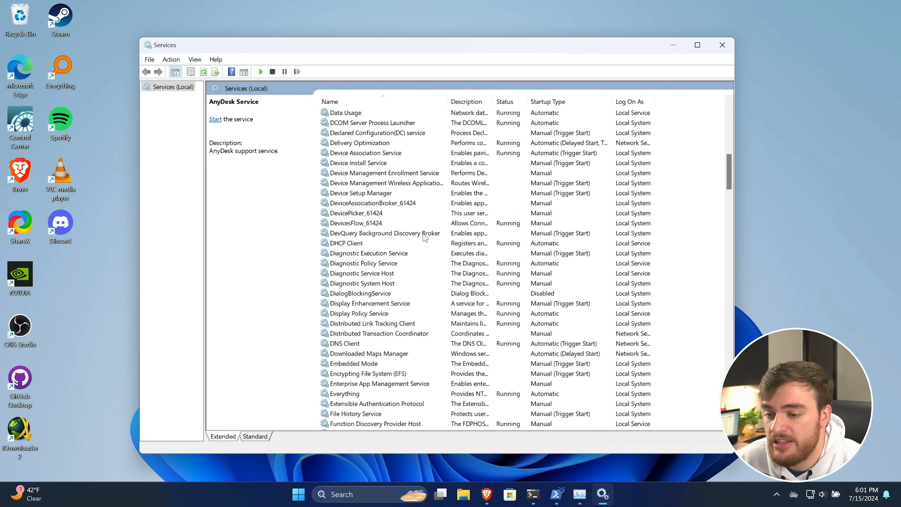
{"action": "scroll", "coordinate": [440, 256], "scroll_direction": "down", "scroll_amount": 13}
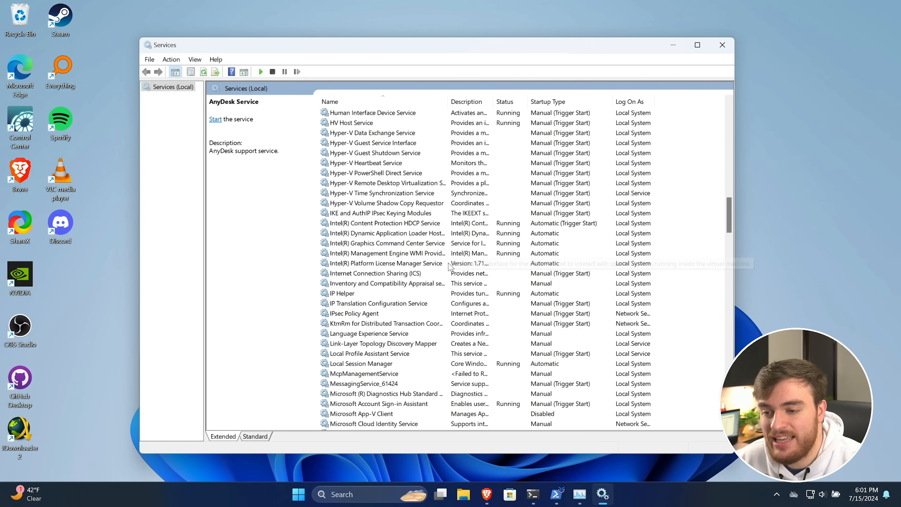
{"action": "scroll", "coordinate": [443, 263], "scroll_direction": "up", "scroll_amount": 6}
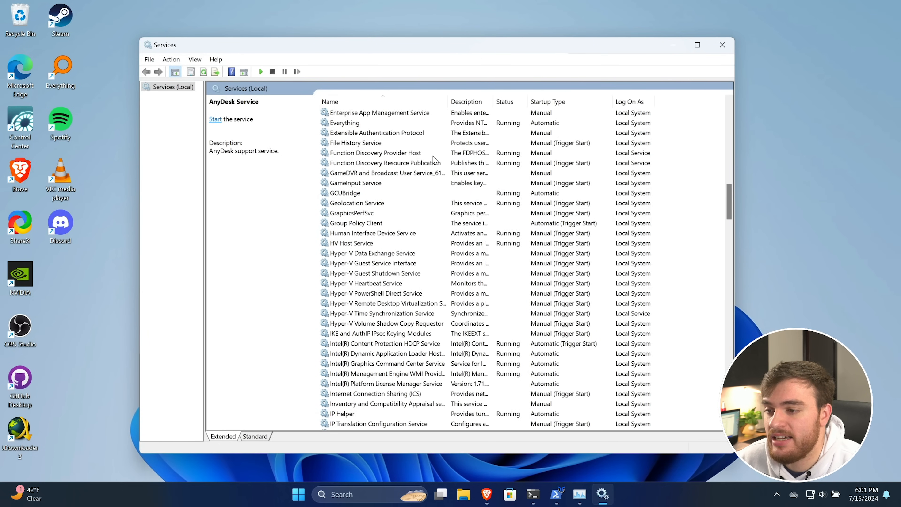
{"action": "left_click", "coordinate": [390, 174]}
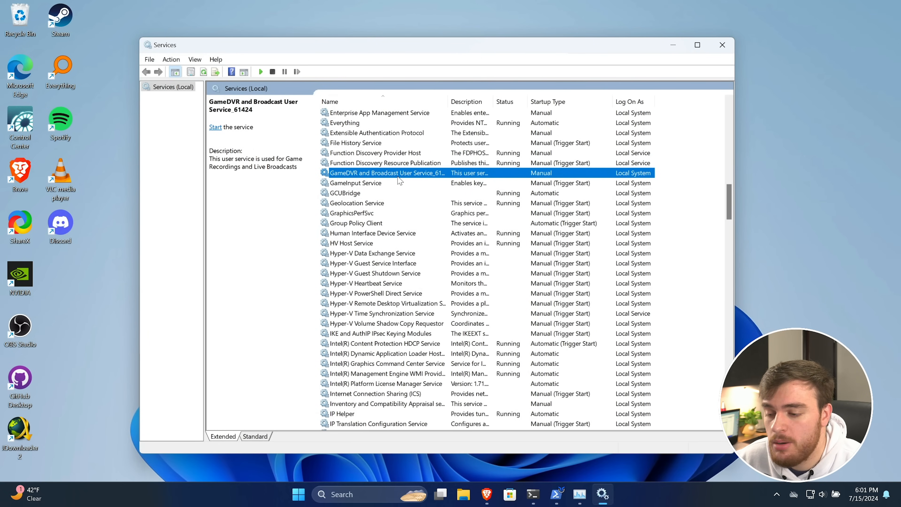
{"action": "scroll", "coordinate": [400, 181], "scroll_direction": "down", "scroll_amount": 20}
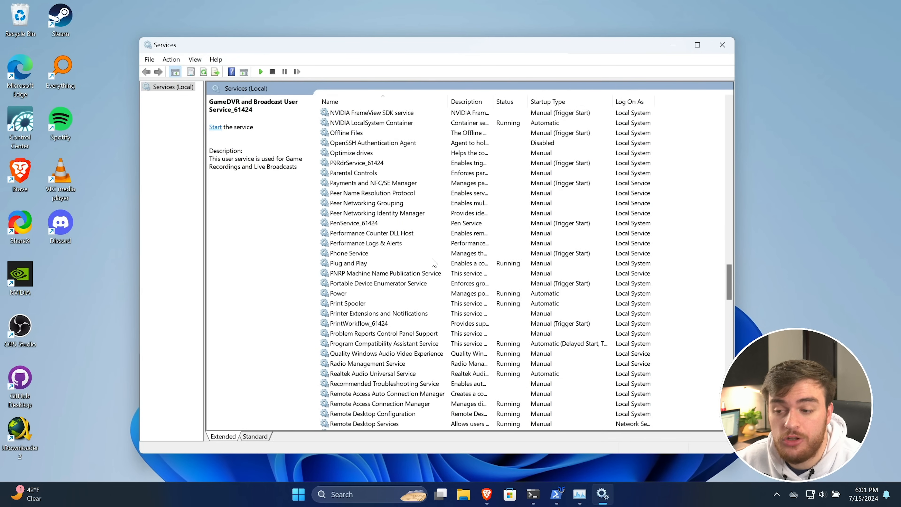
{"action": "scroll", "coordinate": [434, 263], "scroll_direction": "down", "scroll_amount": 20}
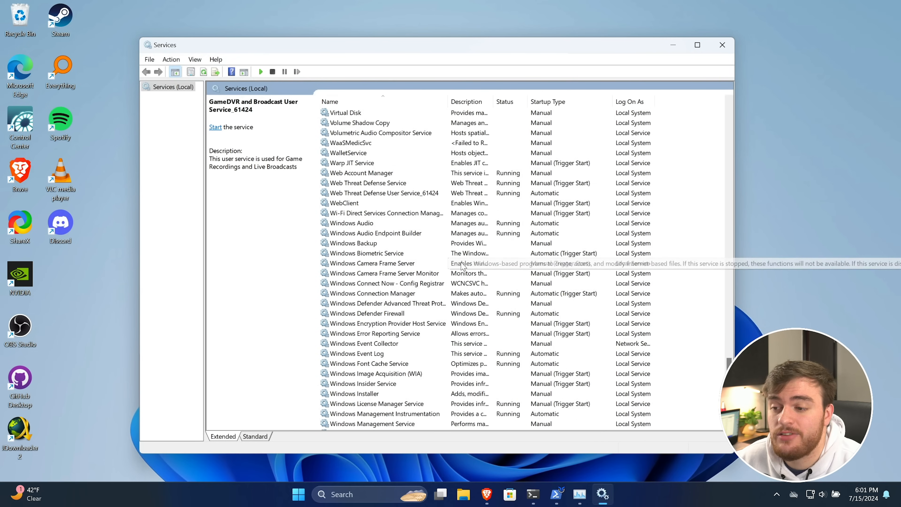
{"action": "scroll", "coordinate": [462, 266], "scroll_direction": "down", "scroll_amount": 8}
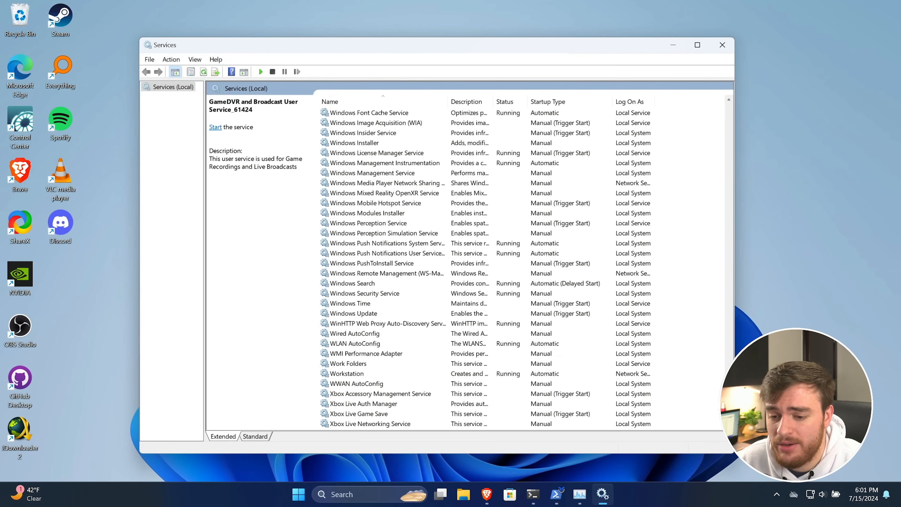
Close Services and examine the CPU performance in Task Manager, with the graph set to logical processors.
{"action": "left_click_drag", "start_coordinate": [729, 398], "coordinate": [762, 96]}
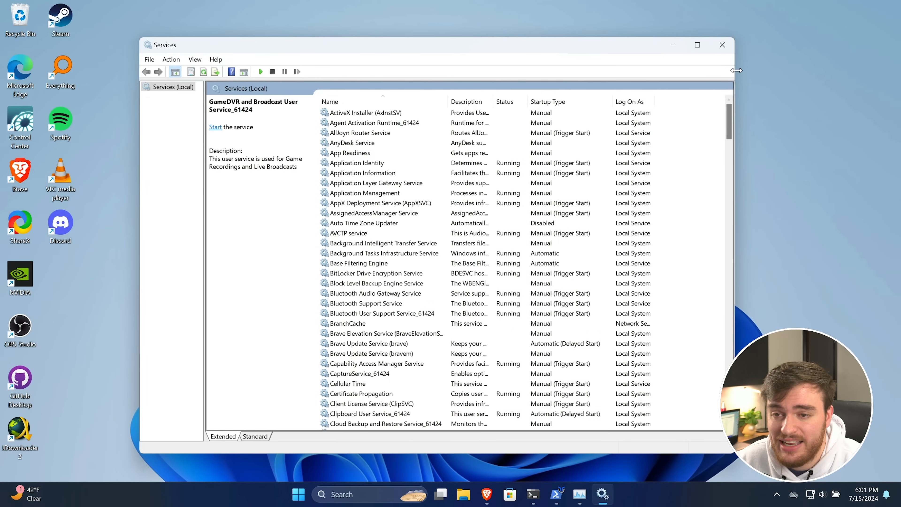
{"action": "left_click", "coordinate": [721, 44]}
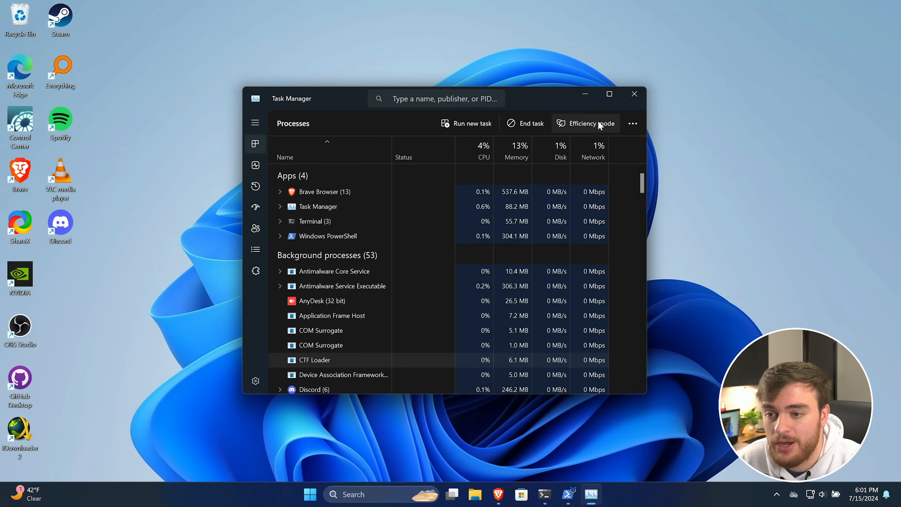
{"action": "left_click", "coordinate": [255, 165]}
{"action": "left_click", "coordinate": [351, 156]}
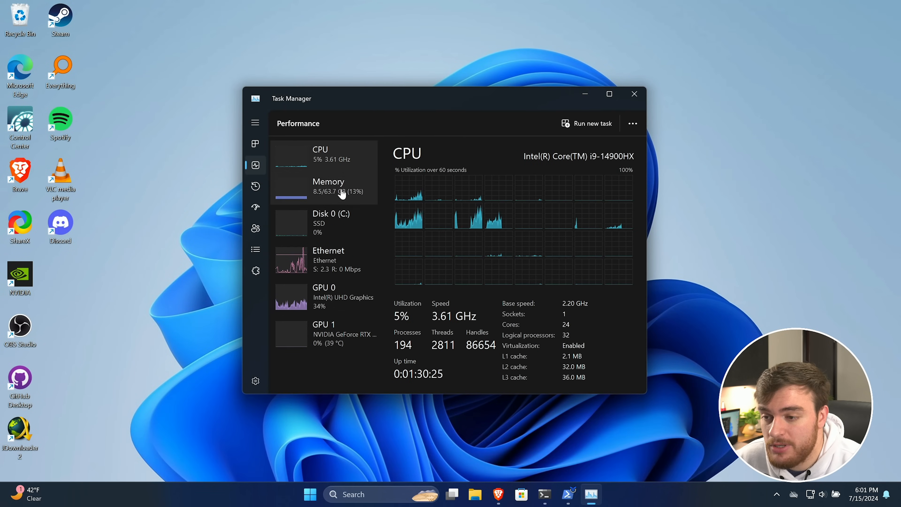
{"action": "right_click", "coordinate": [470, 192]}
{"action": "mouse_move", "coordinate": [495, 201]}
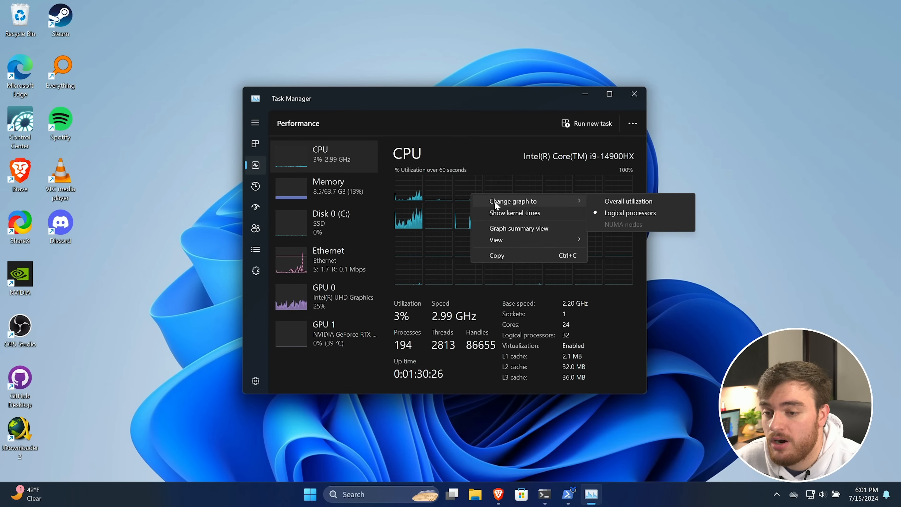
{"action": "left_click", "coordinate": [637, 214]}
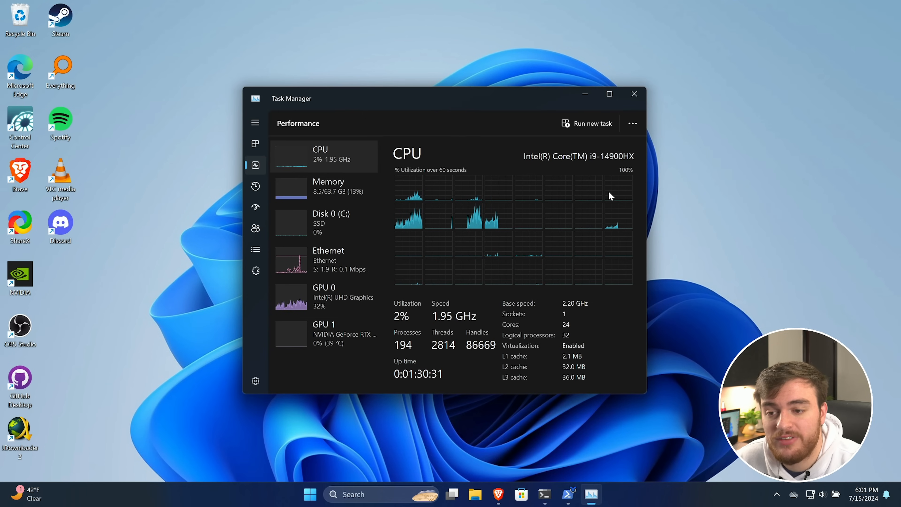
{"action": "mouse_move", "coordinate": [599, 198]}
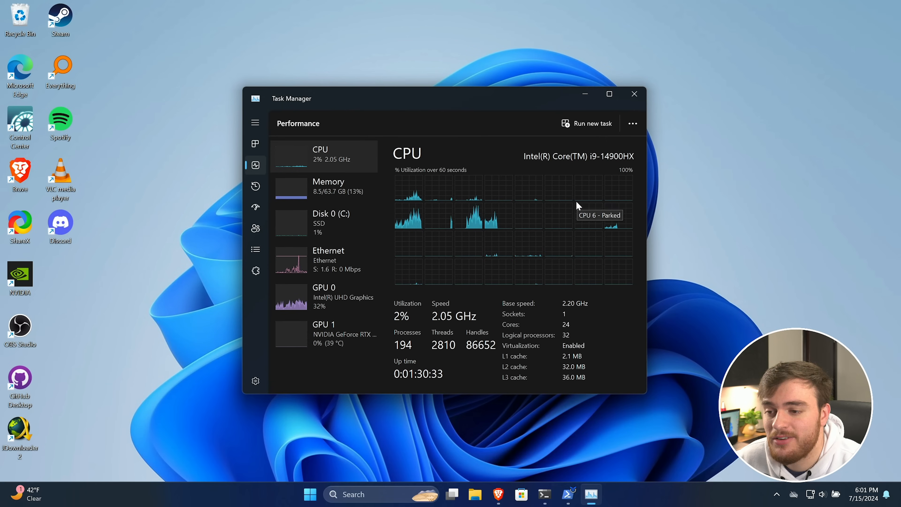
{"action": "mouse_move", "coordinate": [507, 276]}
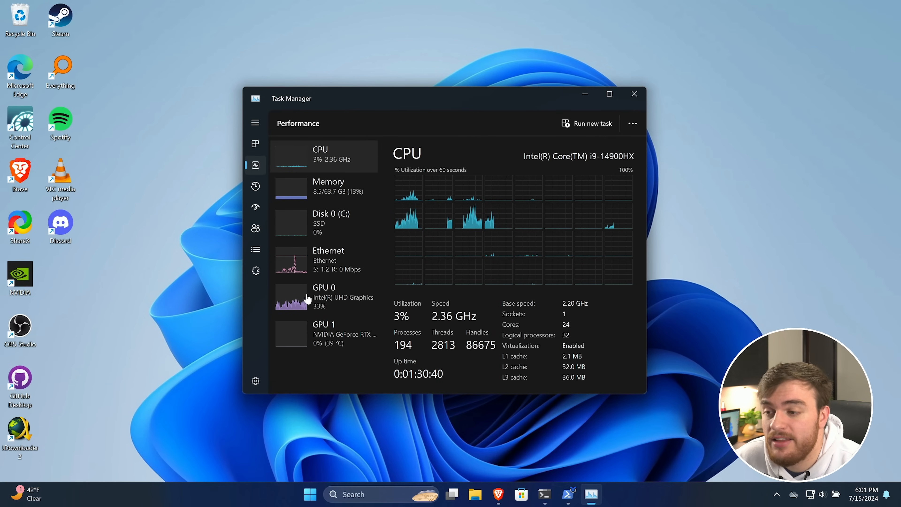
Review the Memory and GPU 0 performance details, then close Task Manager.
{"action": "left_click", "coordinate": [342, 203]}
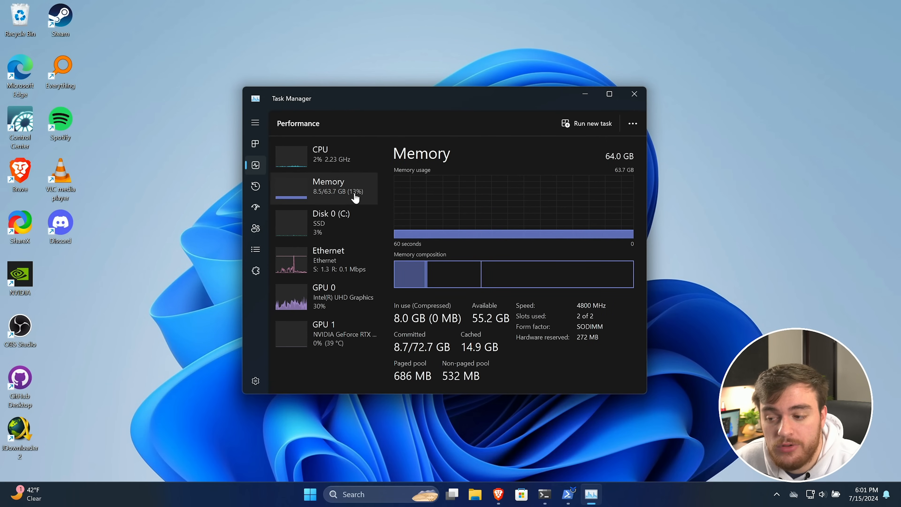
{"action": "left_click", "coordinate": [355, 299]}
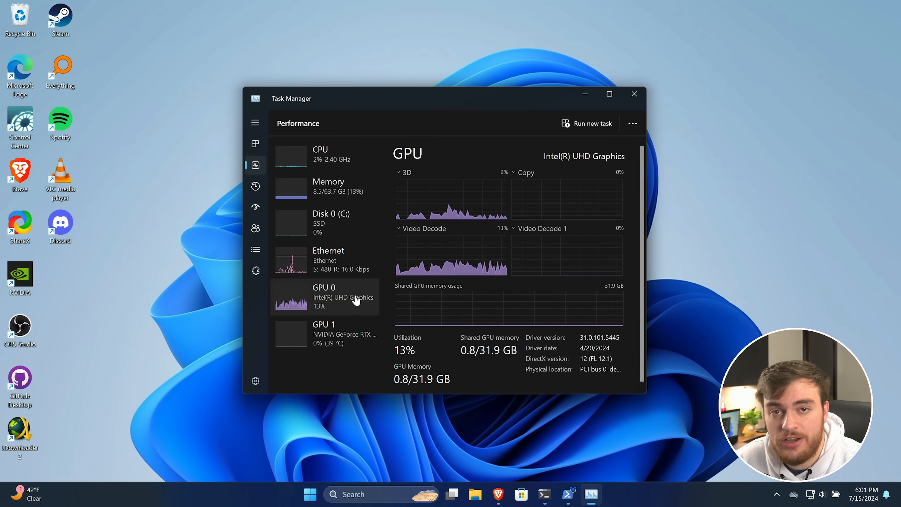
{"action": "left_click", "coordinate": [362, 187]}
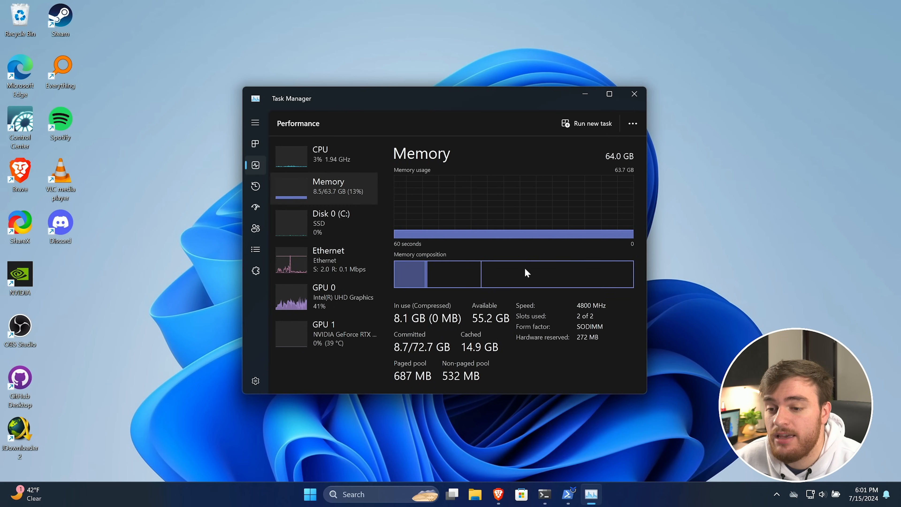
{"action": "mouse_move", "coordinate": [526, 289]}
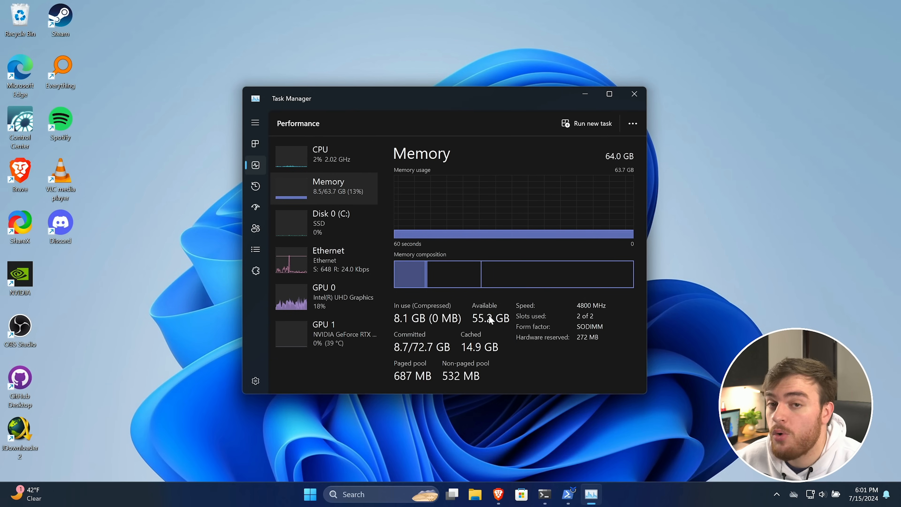
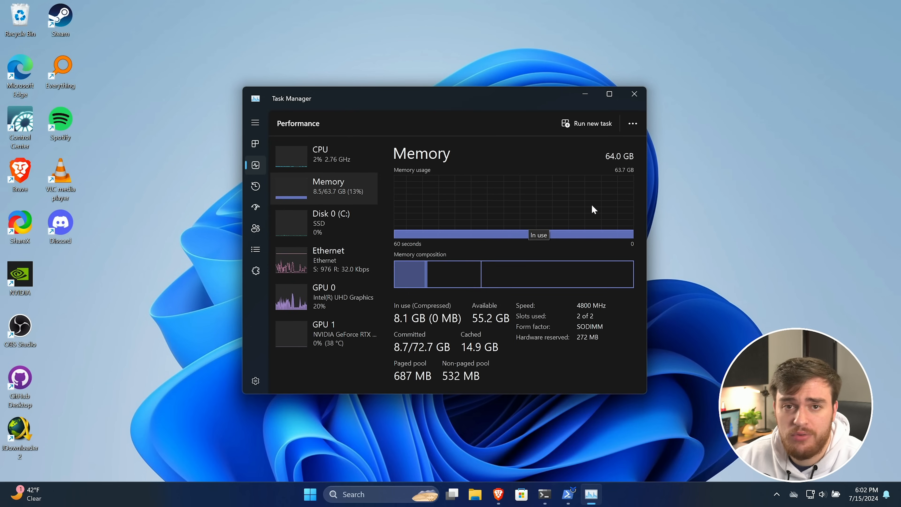
{"action": "left_click", "coordinate": [635, 93]}
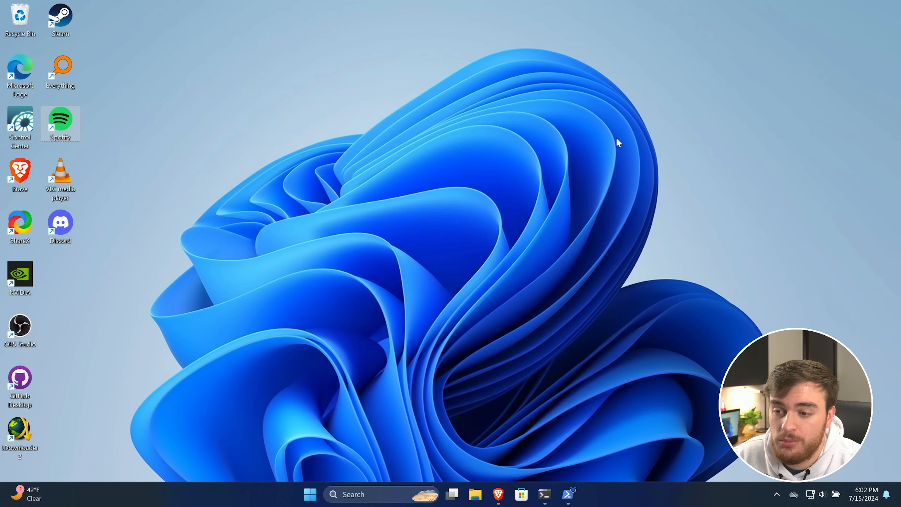
Switch to WinUtil and turn on Show File Extensions in the tweaks' preferences.
{"action": "left_click", "coordinate": [557, 494]}
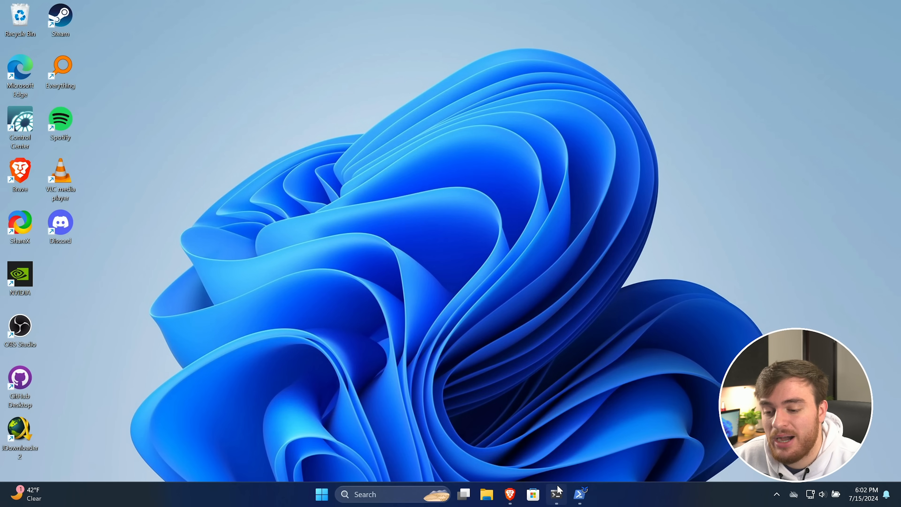
{"action": "left_click", "coordinate": [581, 496]}
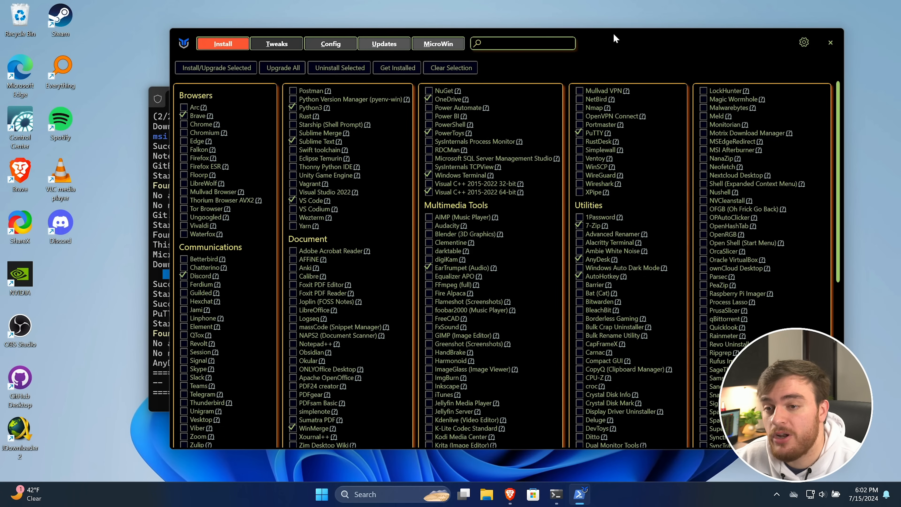
{"action": "left_click_drag", "start_coordinate": [614, 34], "coordinate": [564, 39]}
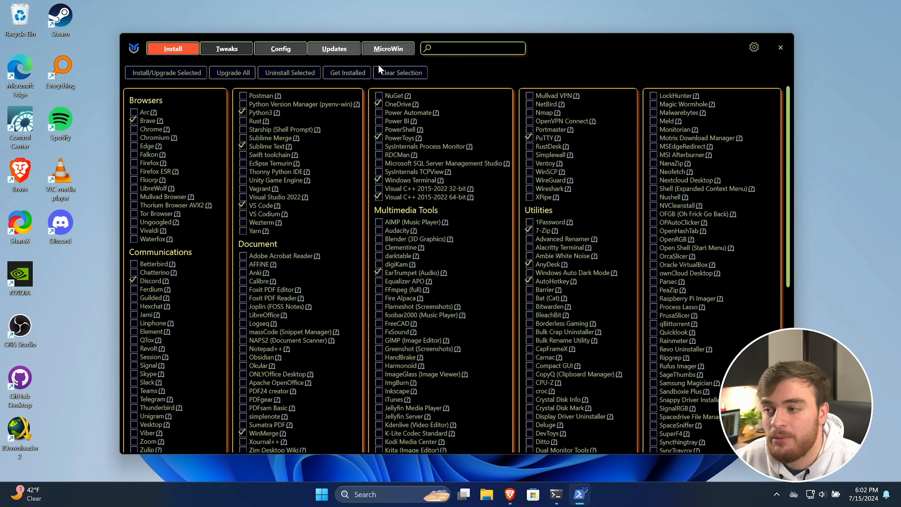
{"action": "left_click", "coordinate": [229, 51]}
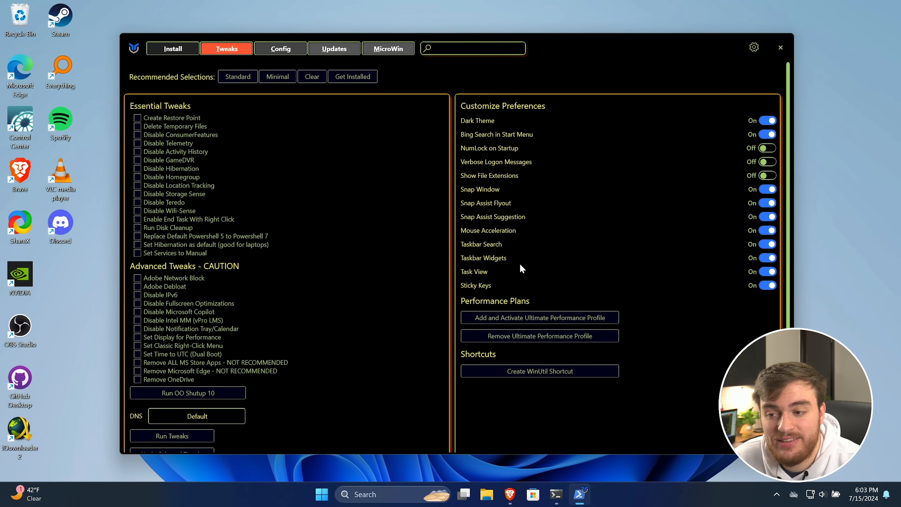
{"action": "left_click", "coordinate": [767, 177]}
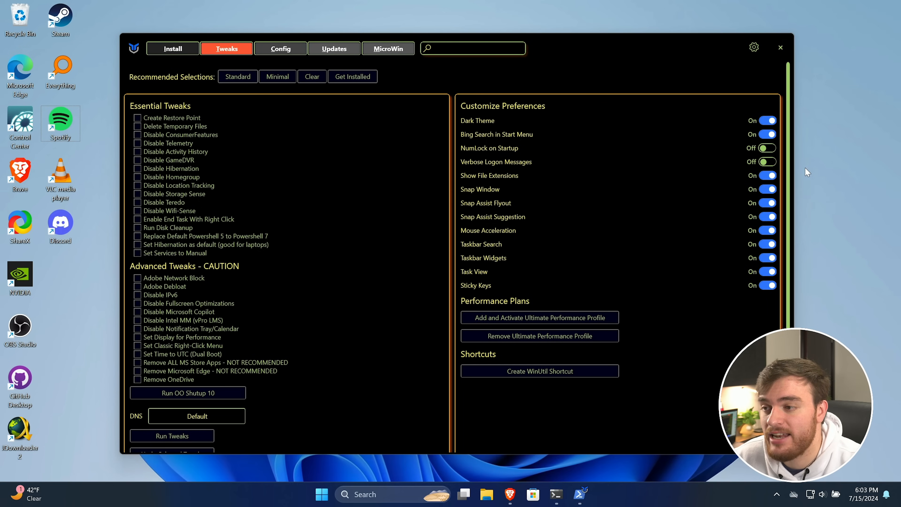
Toggle the display of file name extensions and hidden items in a new File Explorer window, then close it.
{"action": "key", "text": "super+e"}
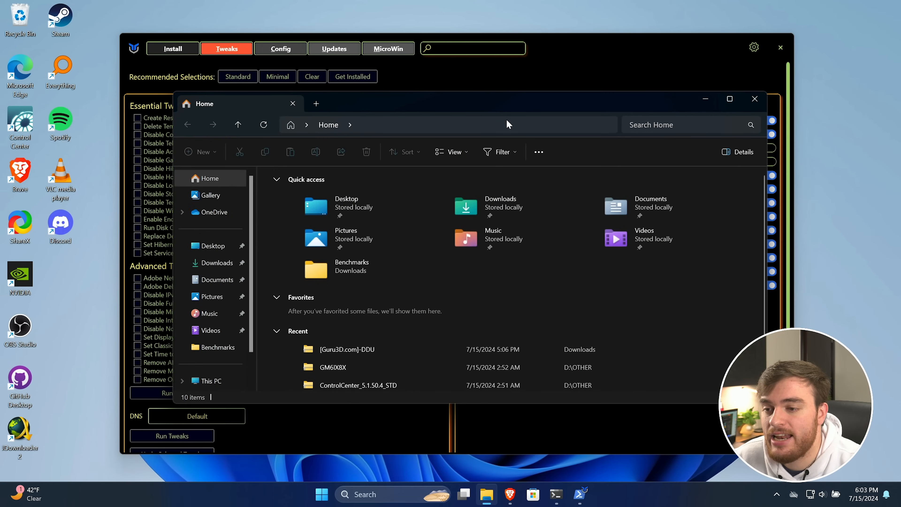
{"action": "left_click", "coordinate": [465, 149]}
{"action": "mouse_move", "coordinate": [470, 242]}
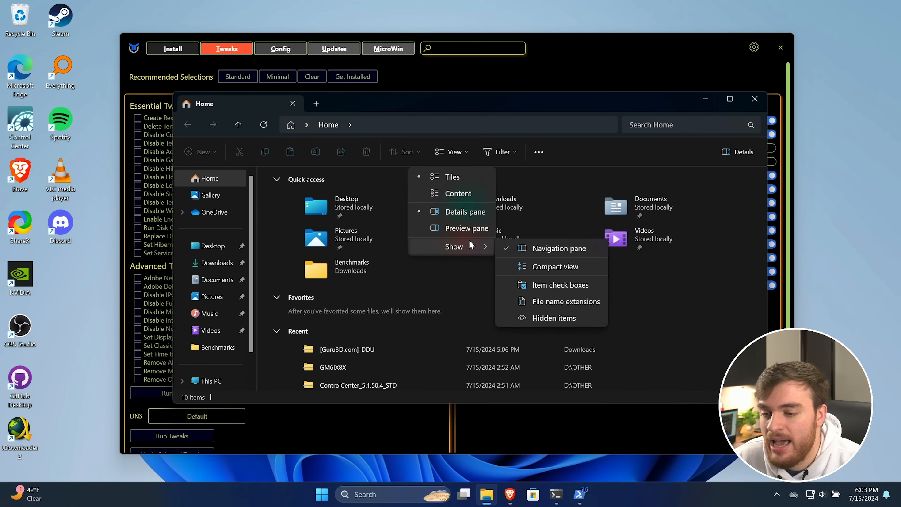
{"action": "left_click", "coordinate": [553, 303]}
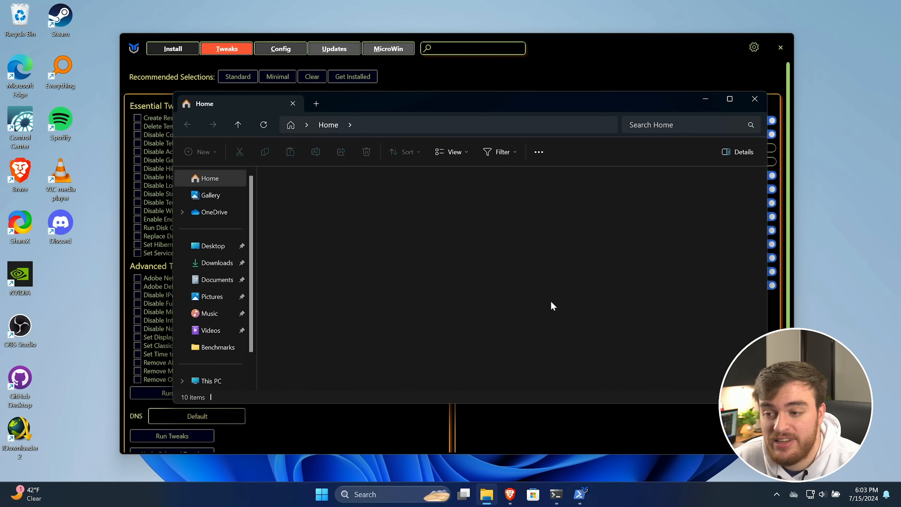
{"action": "left_click", "coordinate": [451, 151]}
{"action": "mouse_move", "coordinate": [456, 245]}
{"action": "left_click", "coordinate": [567, 315]}
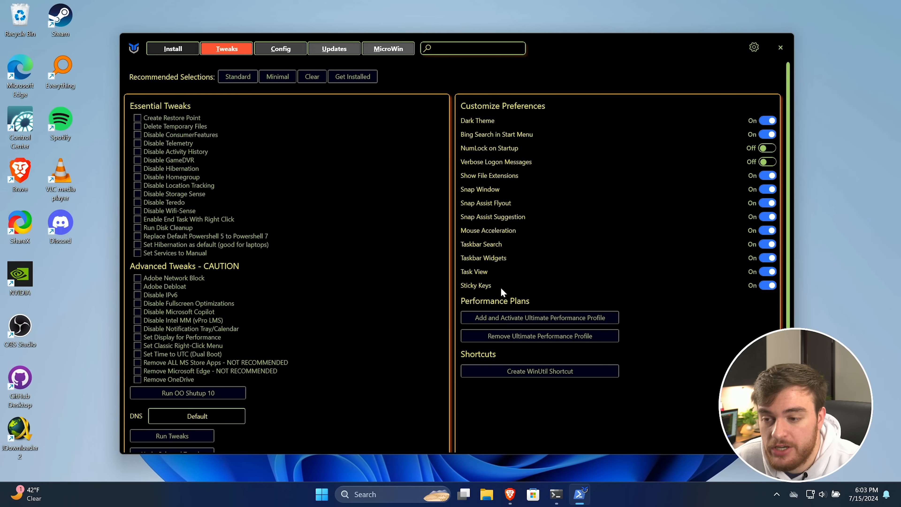
Turn off Mouse Acceleration in WinUtil, and open the pointer options of the additional mouse settings in Windows Settings.
{"action": "left_click", "coordinate": [766, 231]}
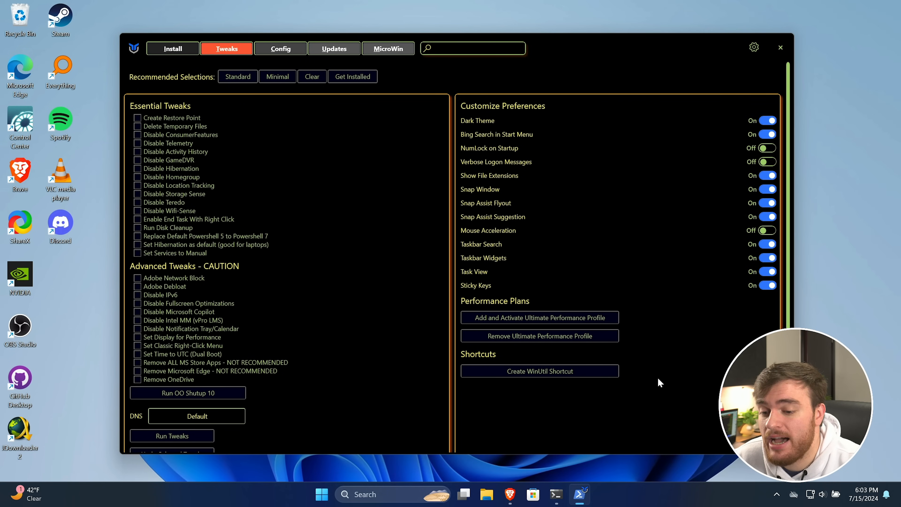
{"action": "key", "text": "super"}
{"action": "type", "text": "mouse"}
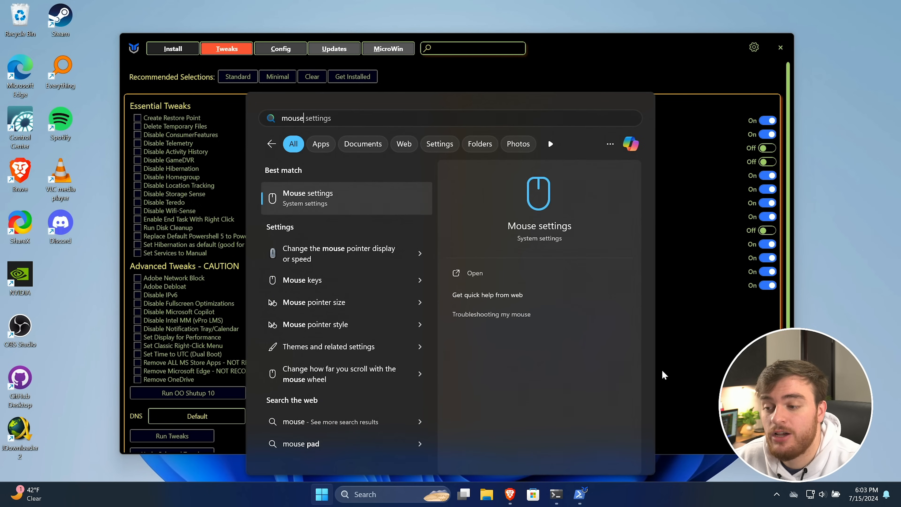
{"action": "key", "text": "Return"}
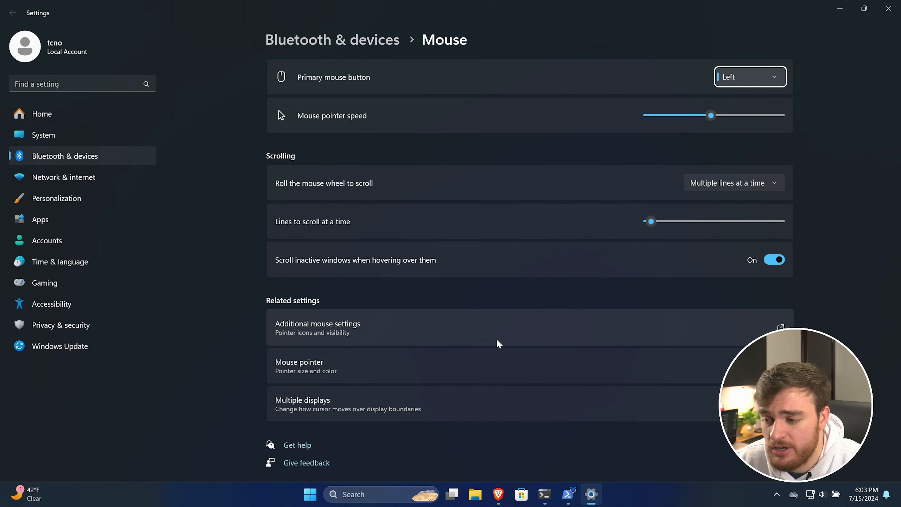
{"action": "left_click", "coordinate": [352, 329]}
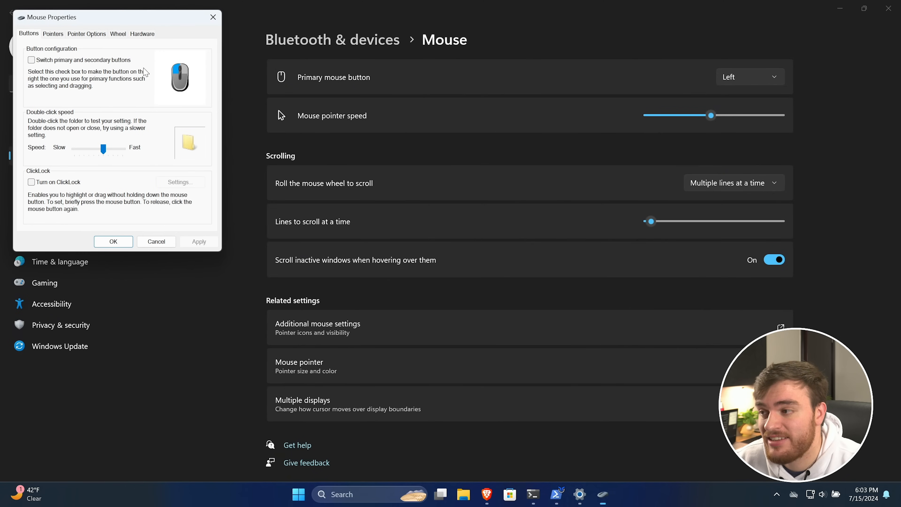
{"action": "left_click_drag", "start_coordinate": [135, 23], "coordinate": [471, 125]}
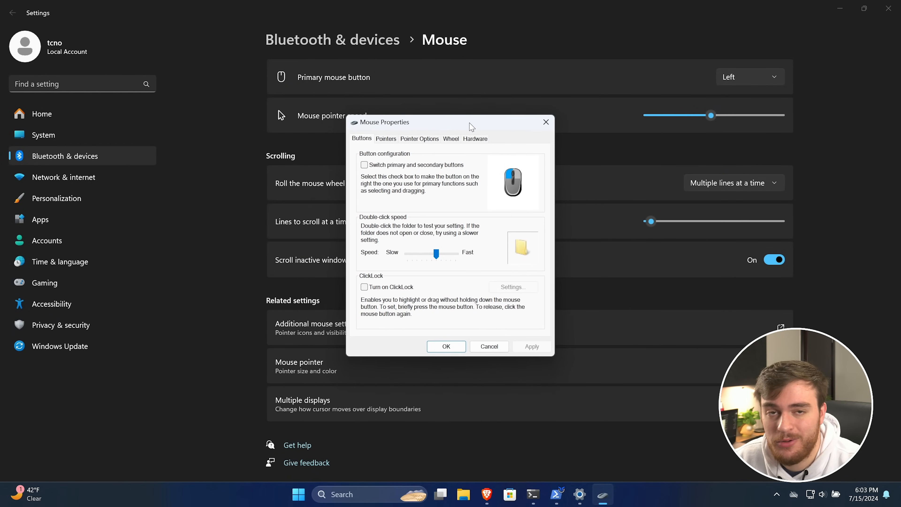
{"action": "left_click", "coordinate": [422, 139]}
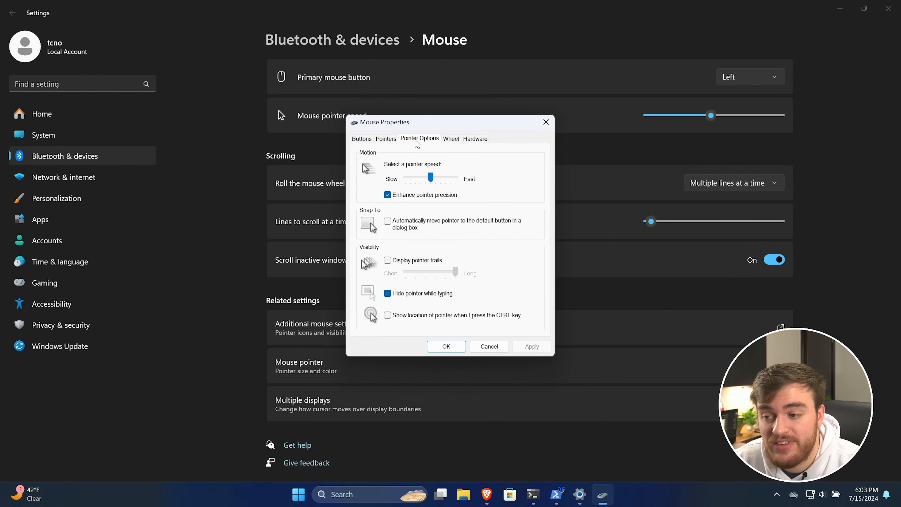
Turn off Enhance pointer precision in Mouse Properties and apply the change.
{"action": "left_click", "coordinate": [417, 199]}
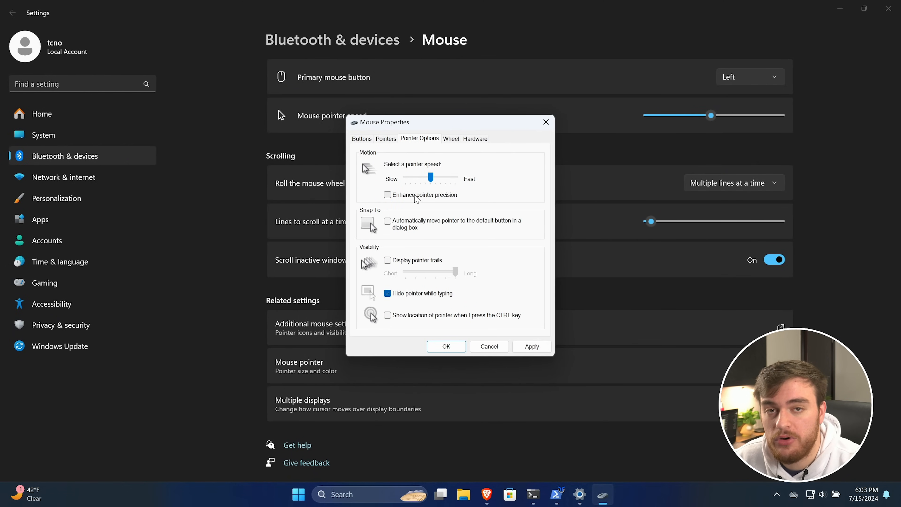
{"action": "left_click", "coordinate": [531, 347]}
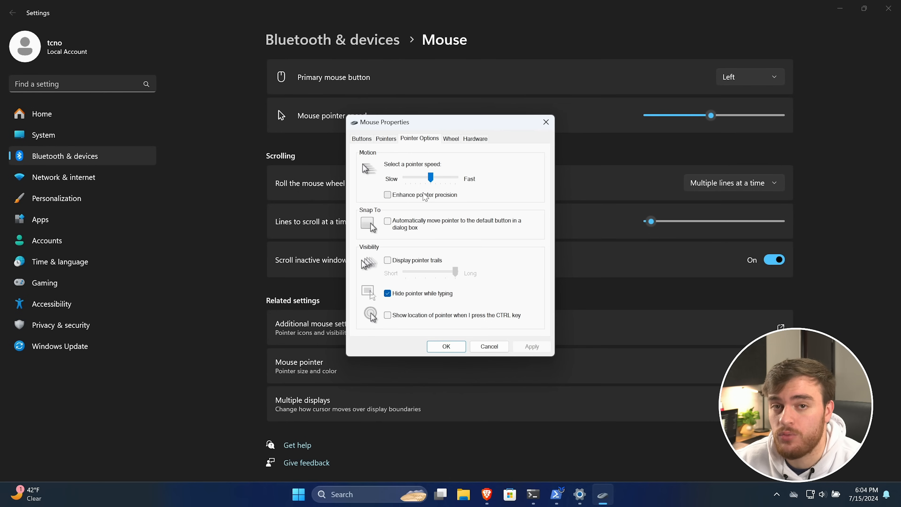
Look through the wheel, hardware and button settings of the mouse, and close Mouse Properties.
{"action": "left_click", "coordinate": [452, 139]}
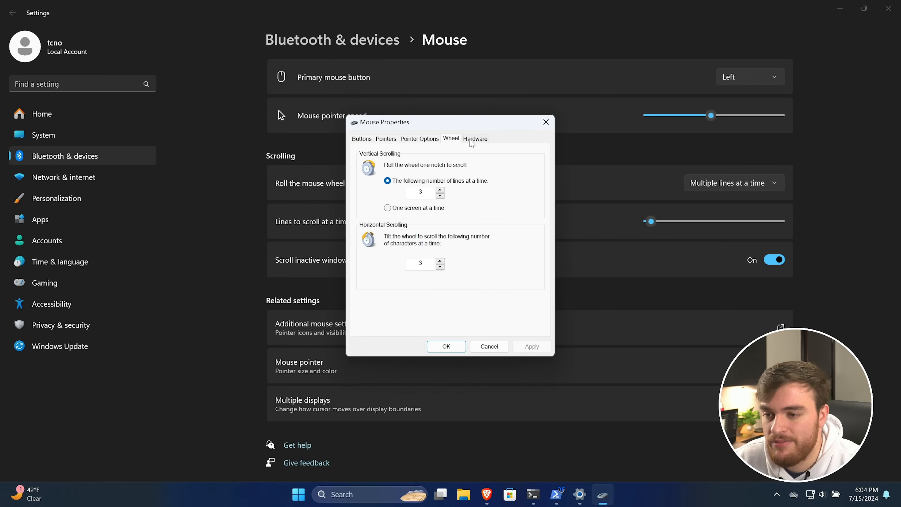
{"action": "left_click", "coordinate": [475, 139]}
{"action": "left_click", "coordinate": [450, 140]}
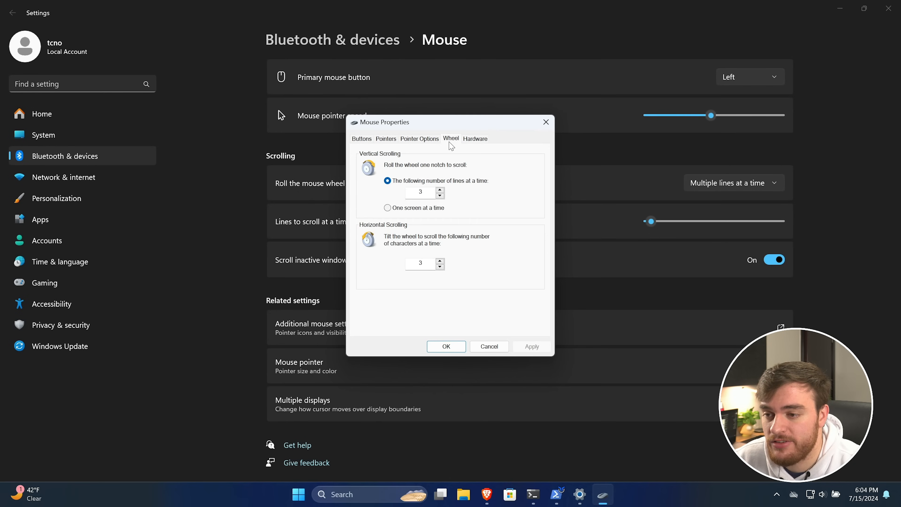
{"action": "left_click", "coordinate": [362, 139]}
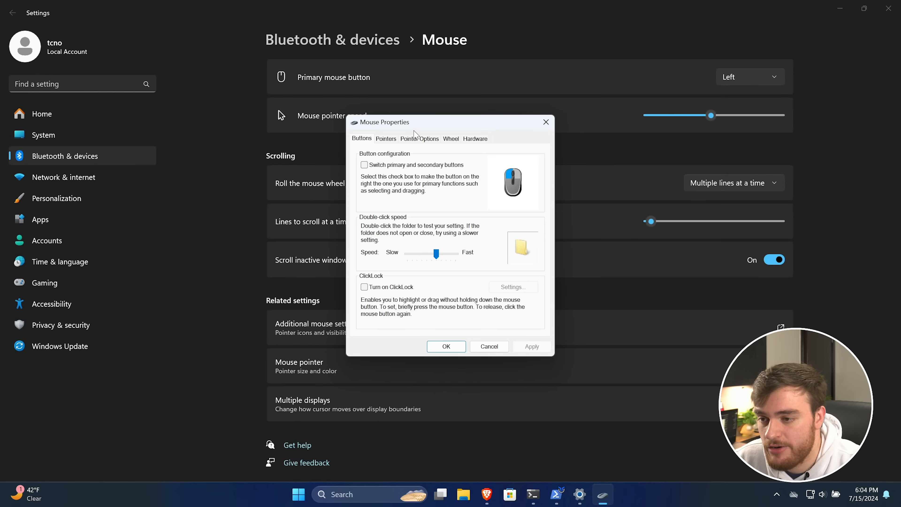
{"action": "left_click_drag", "start_coordinate": [413, 130], "coordinate": [416, 139]}
{"action": "left_click", "coordinate": [422, 149]}
{"action": "left_click", "coordinate": [454, 351]}
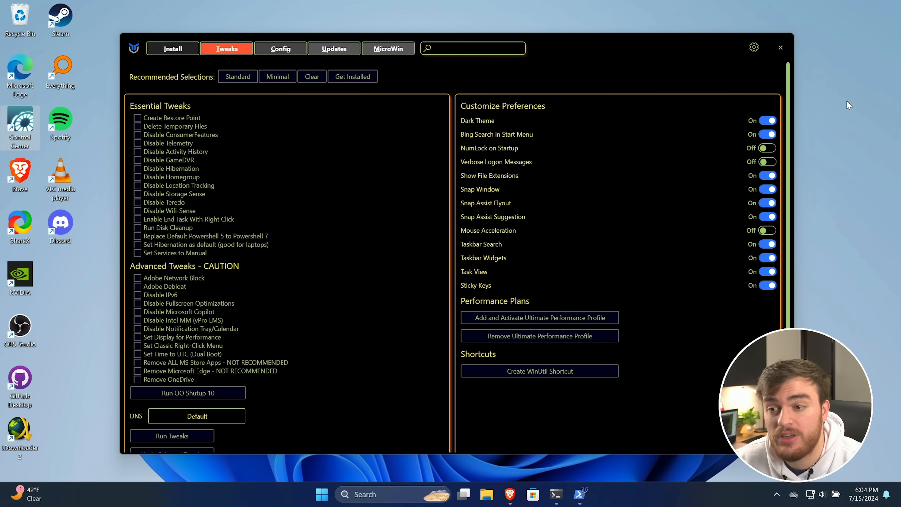
Open Power Options to view the available power plans, and check WinUtil's Ultimate Performance profile option.
{"action": "key", "text": "super"}
{"action": "type", "text": "power"}
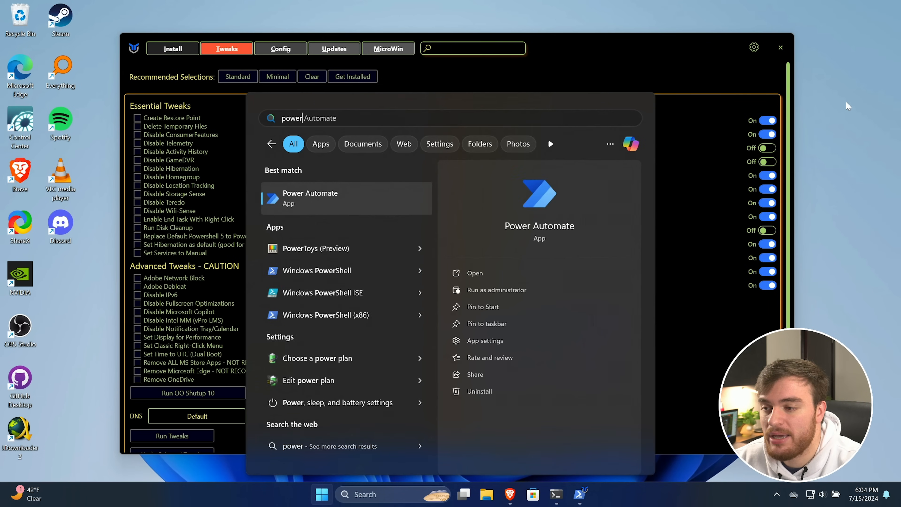
{"action": "left_click", "coordinate": [343, 369]}
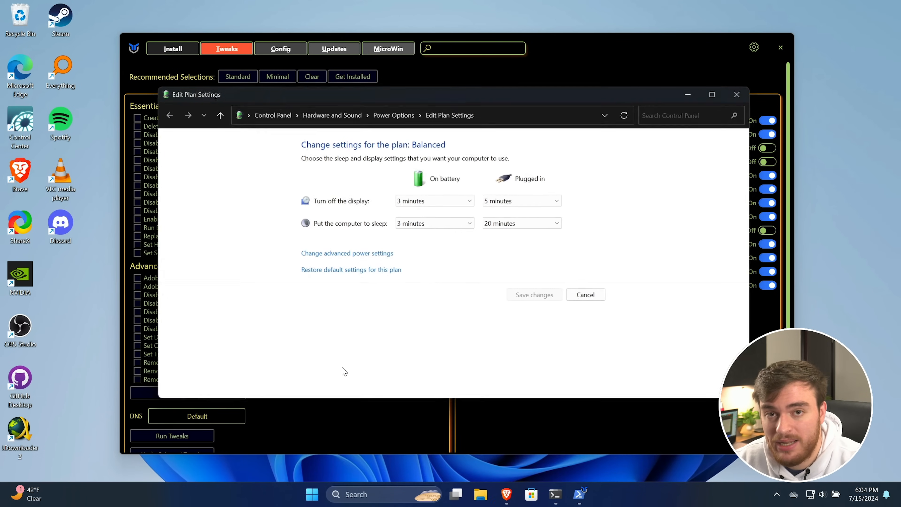
{"action": "left_click", "coordinate": [392, 115]}
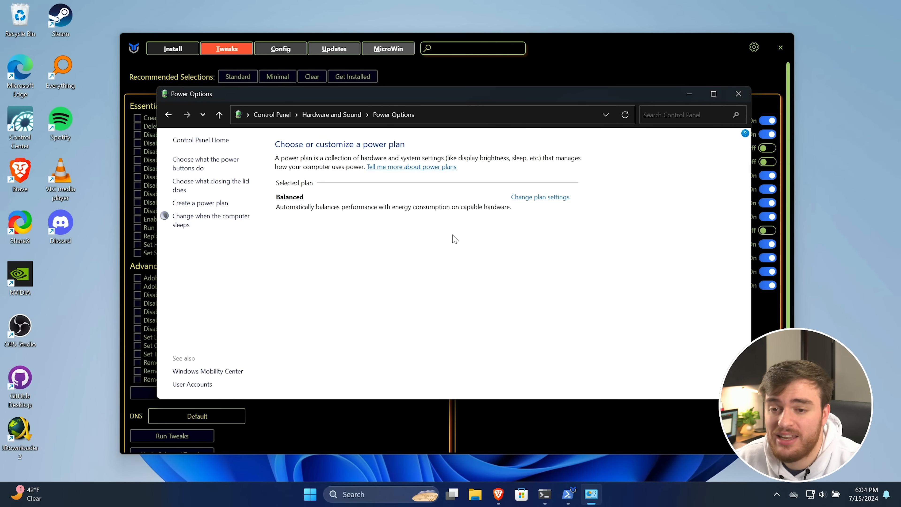
{"action": "left_click_drag", "start_coordinate": [617, 44], "coordinate": [609, 49]}
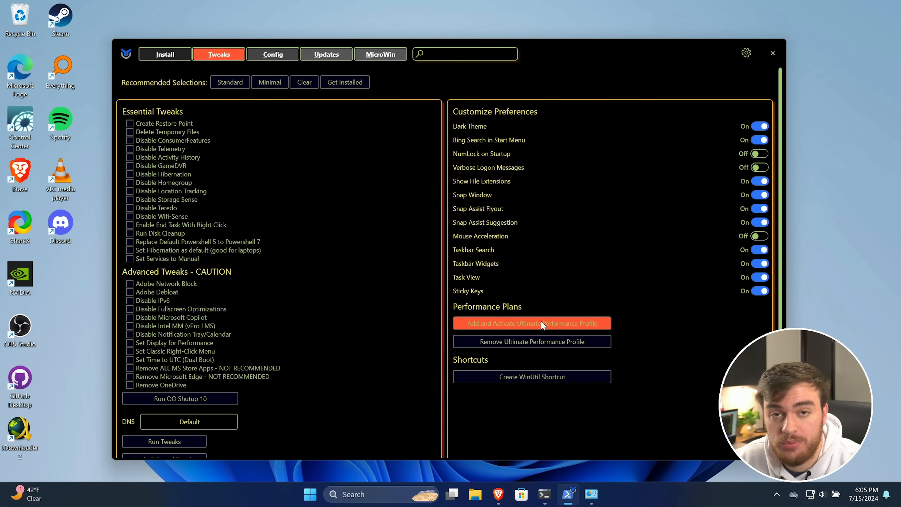
{"action": "left_click", "coordinate": [592, 493]}
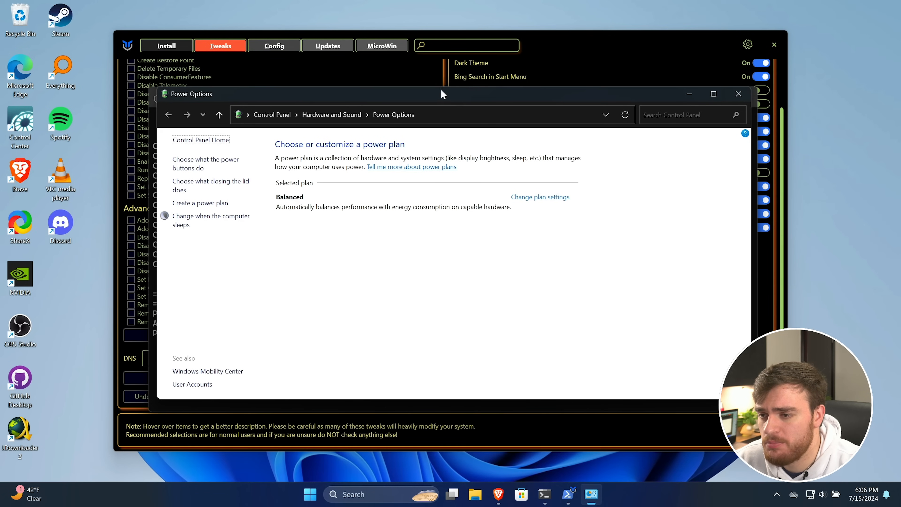
{"action": "mouse_move", "coordinate": [442, 94]}
{"action": "left_mouse_down"}
{"action": "mouse_move", "coordinate": [815, 96]}
{"action": "mouse_move", "coordinate": [428, 101]}
{"action": "mouse_move", "coordinate": [427, 93]}
{"action": "left_mouse_up"}
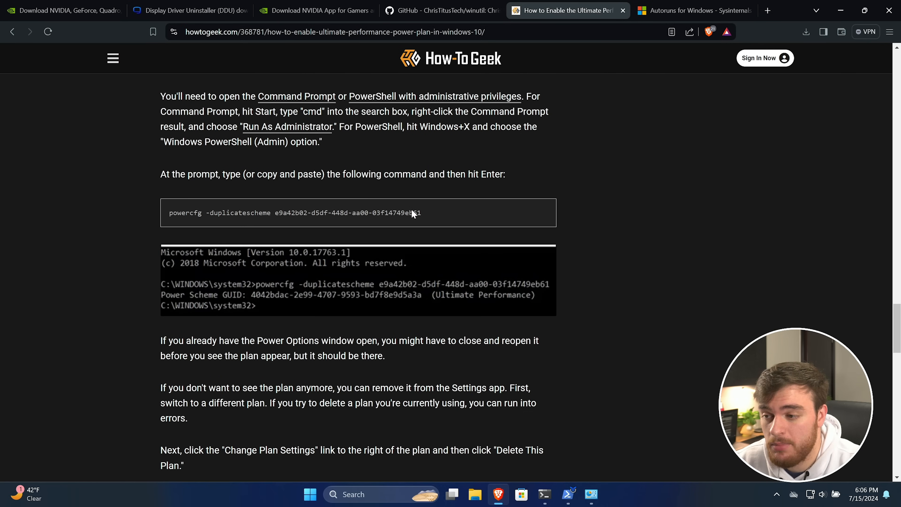
Copy the powercfg -duplicatescheme command for the Ultimate Performance plan from the How-To Geek article.
{"action": "left_click_drag", "start_coordinate": [421, 214], "coordinate": [168, 216]}
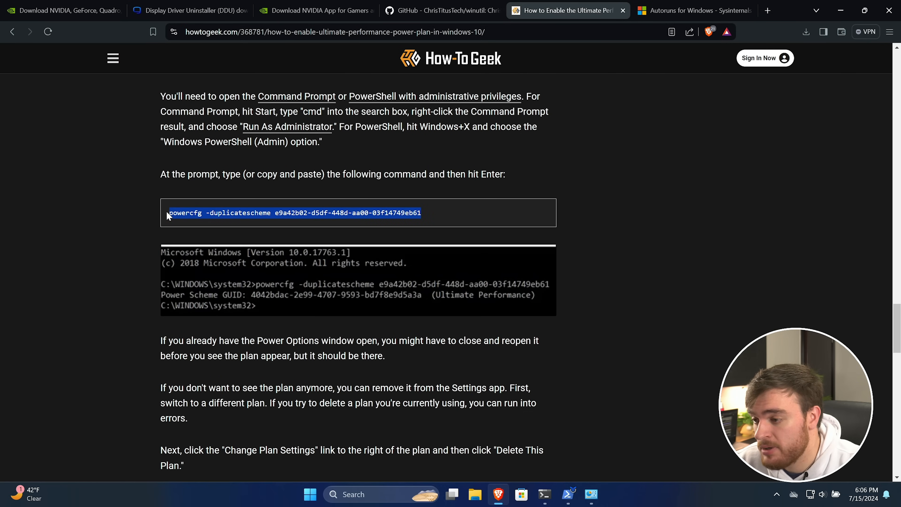
{"action": "right_click", "coordinate": [233, 213]}
{"action": "left_click", "coordinate": [260, 224]}
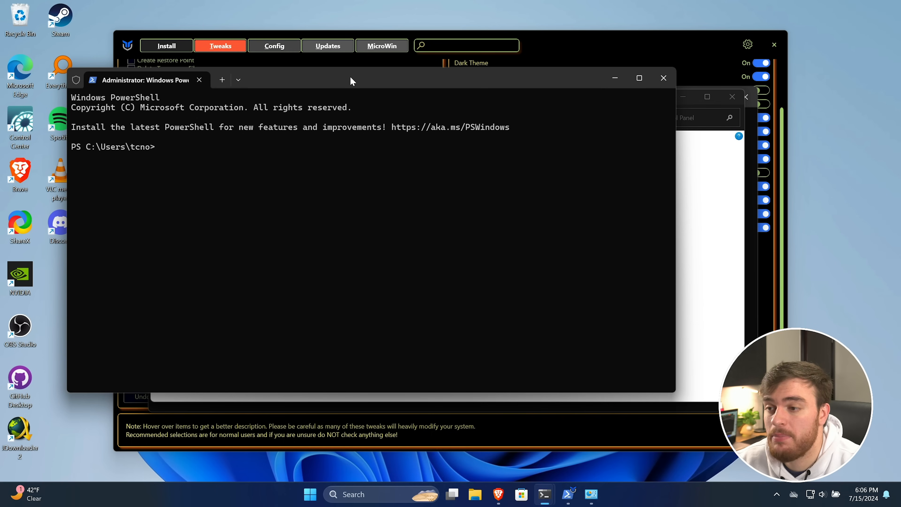
Run powercfg -duplicatescheme e9a42b02-d5df-448d-aa00-03f14749eb61 in the administrator PowerShell window, and close that window.
{"action": "left_click_drag", "start_coordinate": [351, 79], "coordinate": [424, 98]}
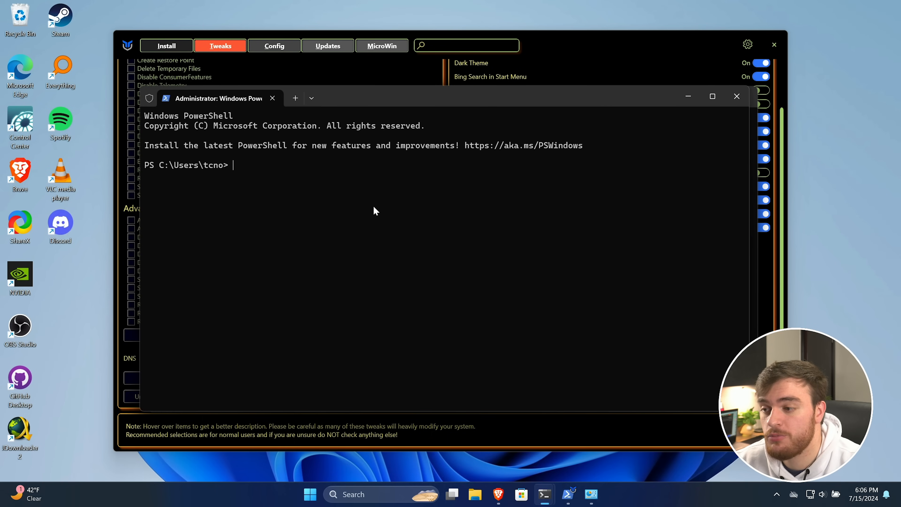
{"action": "key", "text": "ctrl+v"}
{"action": "key", "text": "Return"}
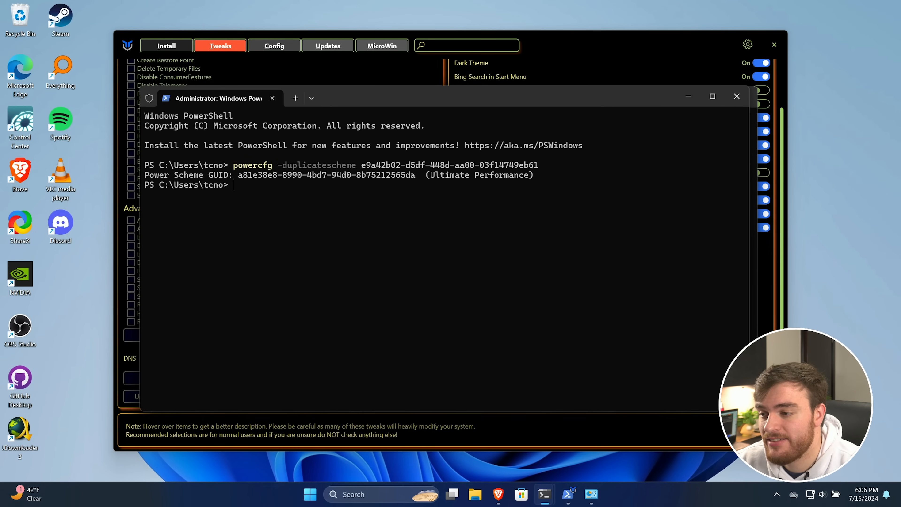
{"action": "left_click", "coordinate": [737, 95]}
Reload Power Options through Hardware and Sound to check for the Ultimate Performance plan.
{"action": "left_click", "coordinate": [351, 118]}
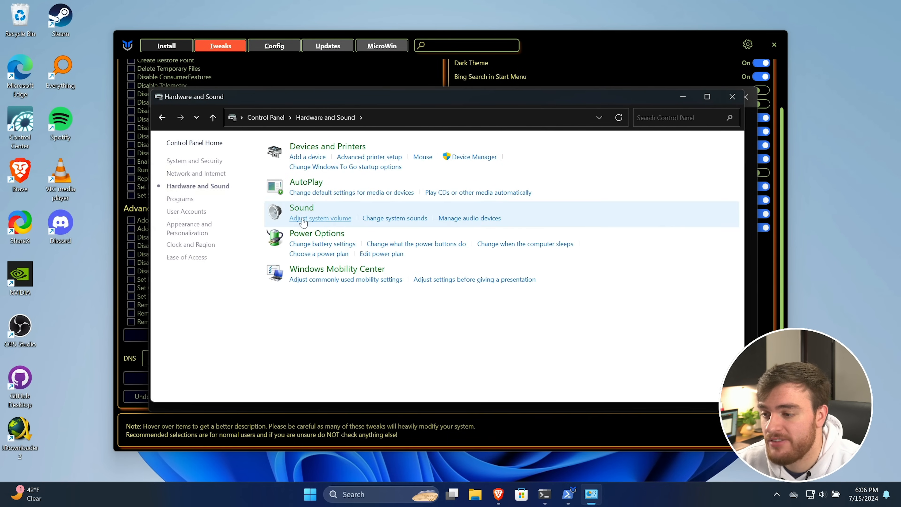
{"action": "left_click", "coordinate": [333, 233]}
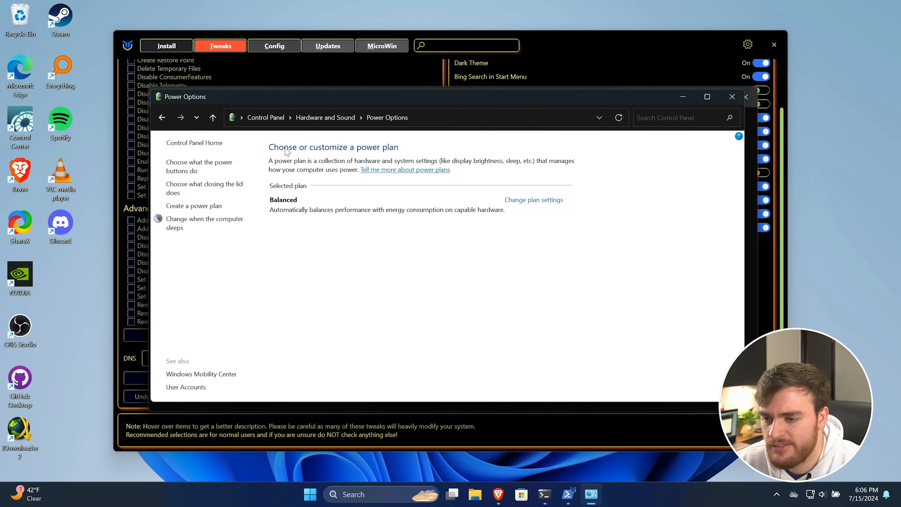
{"action": "left_click_drag", "start_coordinate": [23, 125], "coordinate": [56, 114]}
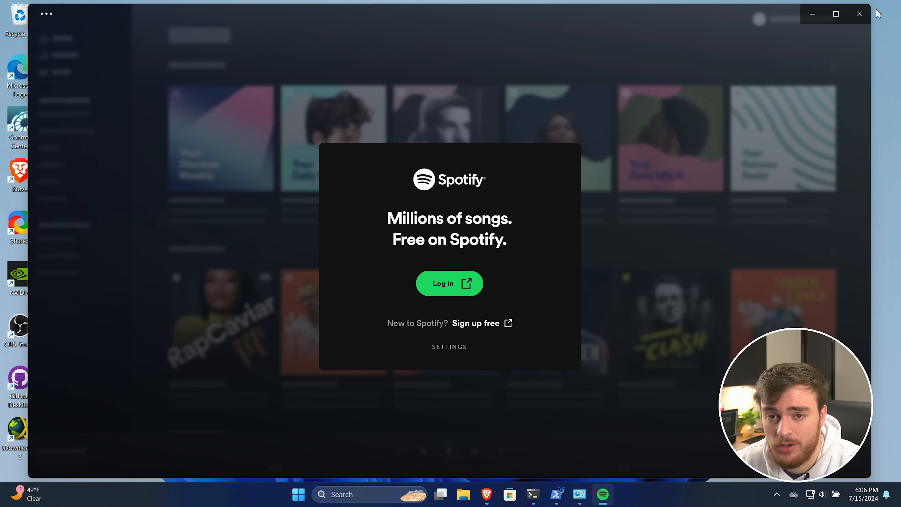
{"action": "left_click", "coordinate": [860, 14]}
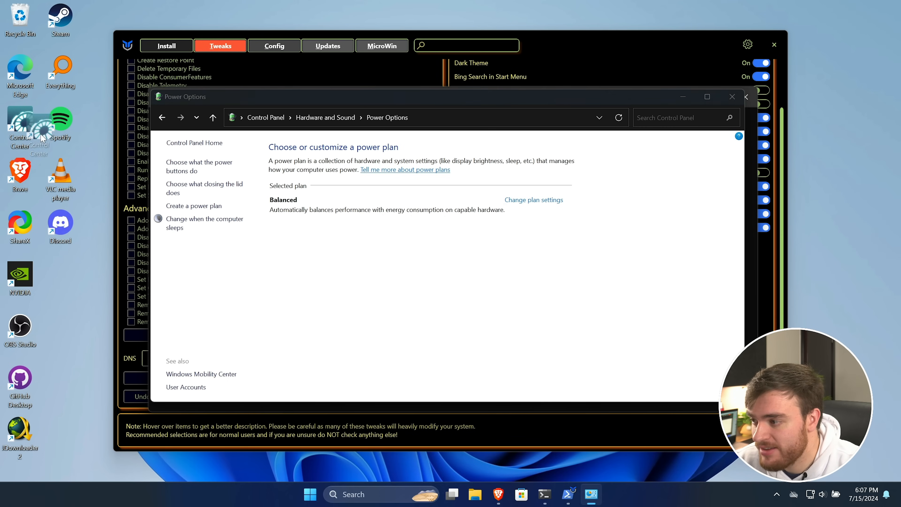
{"action": "mouse_move", "coordinate": [39, 132]}
{"action": "left_mouse_down"}
{"action": "mouse_move", "coordinate": [26, 121]}
{"action": "mouse_move", "coordinate": [52, 138]}
{"action": "left_mouse_up"}
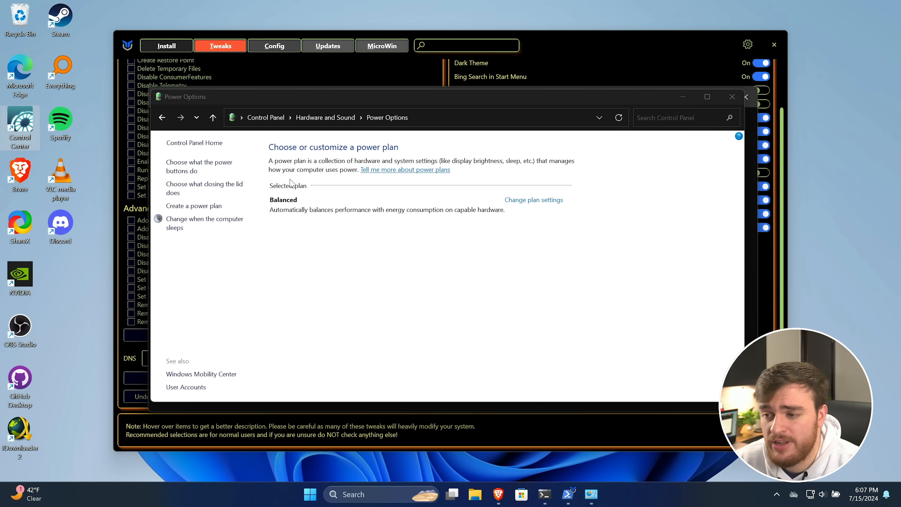
Close Power Options and run O&O ShutUp10++ from WinUtil's tweaks, with its window enlarged to show more settings.
{"action": "left_click", "coordinate": [733, 96]}
{"action": "left_click", "coordinate": [607, 37]}
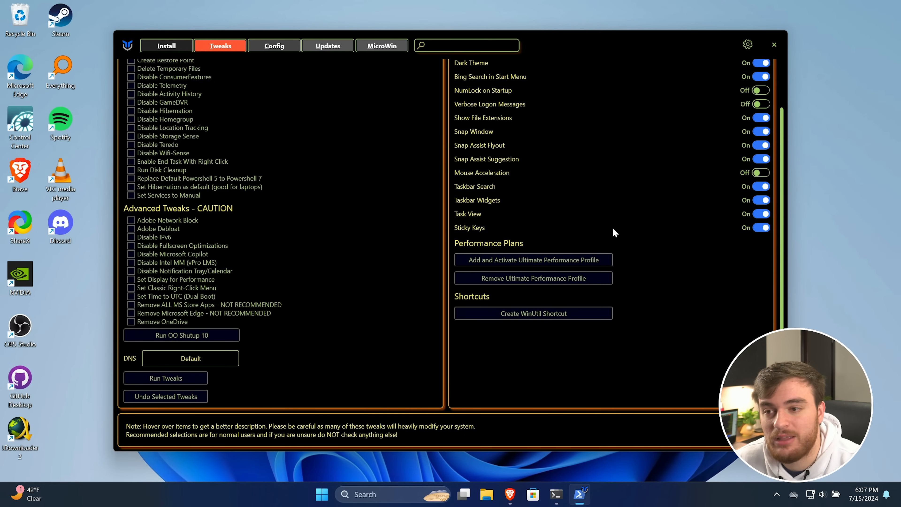
{"action": "scroll", "coordinate": [599, 227], "scroll_direction": "up", "scroll_amount": 2}
{"action": "scroll", "coordinate": [585, 220], "scroll_direction": "down", "scroll_amount": 2}
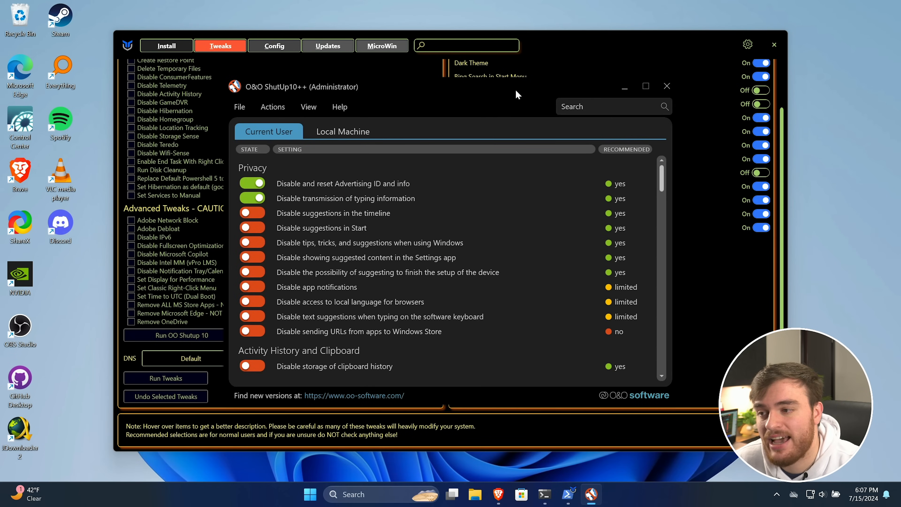
{"action": "mouse_move", "coordinate": [516, 89]}
{"action": "left_mouse_down"}
{"action": "mouse_move", "coordinate": [516, 80]}
{"action": "mouse_move", "coordinate": [517, 89]}
{"action": "left_mouse_up"}
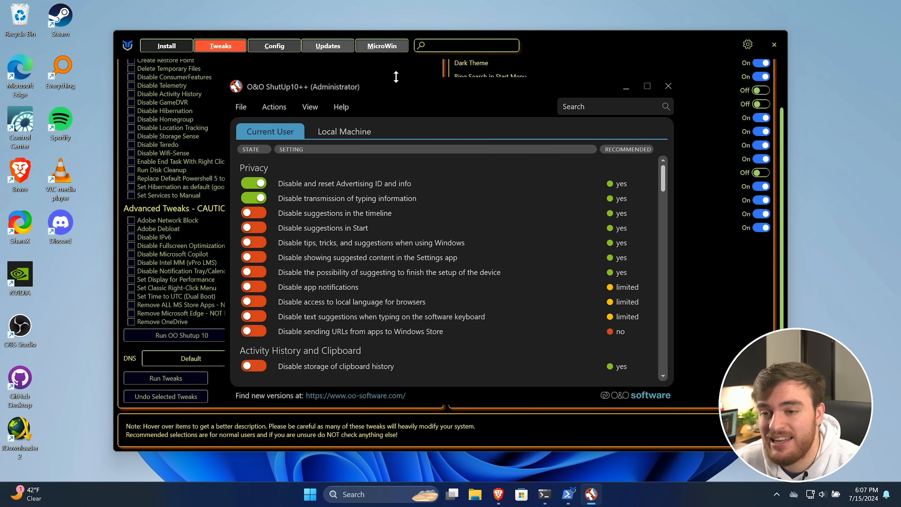
{"action": "left_click_drag", "start_coordinate": [396, 77], "coordinate": [400, 30]}
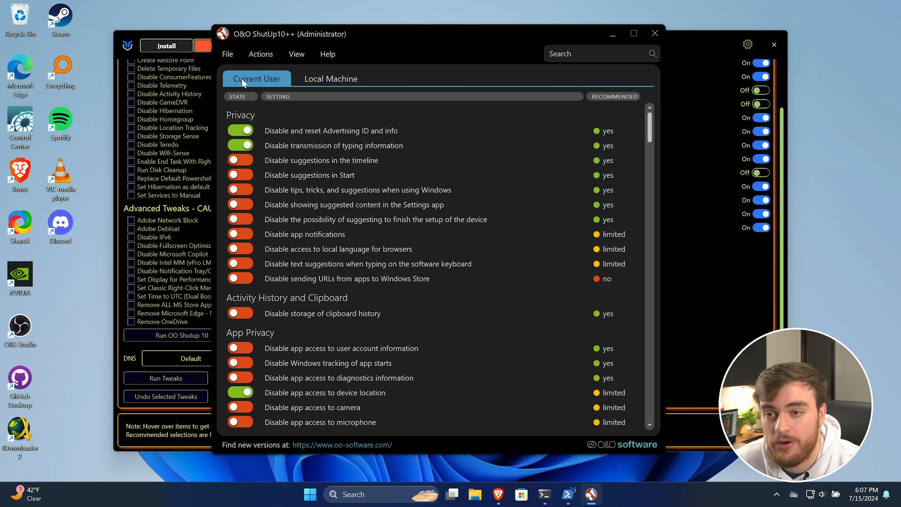
Apply only the recommended settings in O&O ShutUp10++.
{"action": "left_click", "coordinate": [266, 52]}
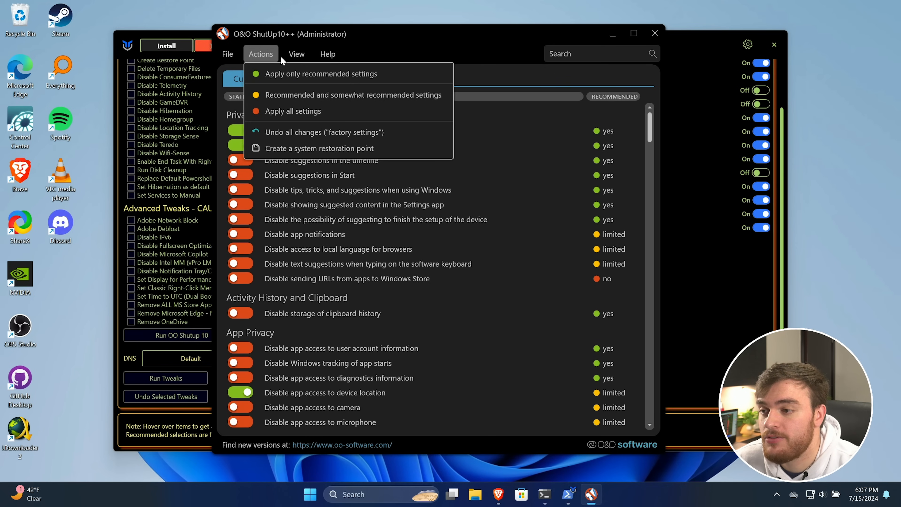
{"action": "left_click", "coordinate": [290, 73]}
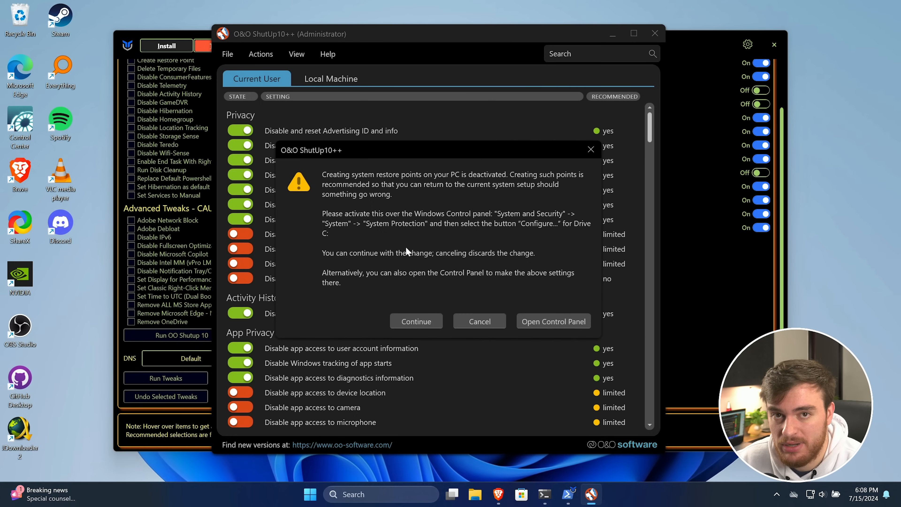
Turn on system protection for Local Disk (C:) with a maximum usage of 3% (57.21 GB), and close the open dialogs.
{"action": "left_click", "coordinate": [553, 319]}
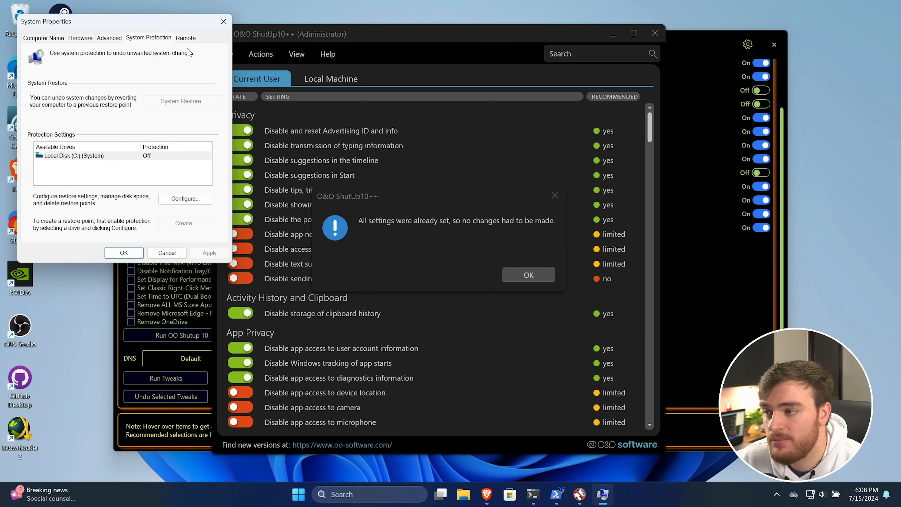
{"action": "left_click_drag", "start_coordinate": [168, 22], "coordinate": [488, 131]}
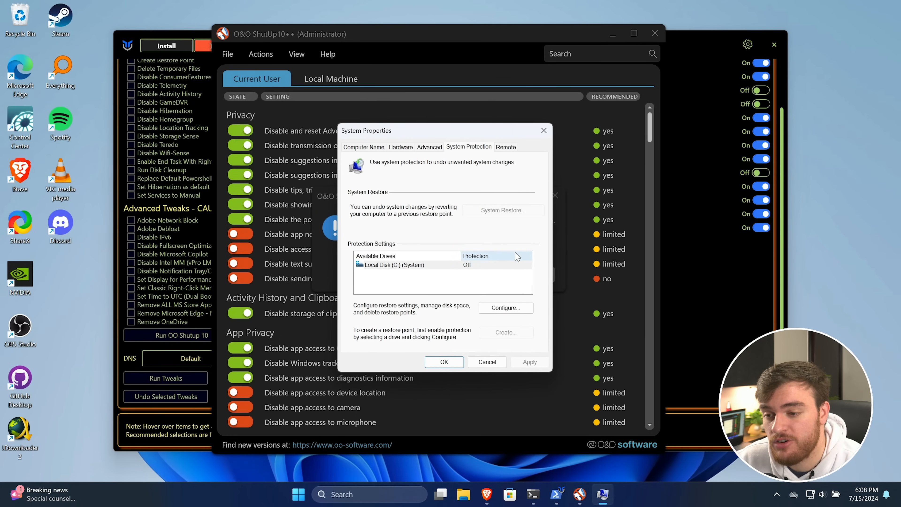
{"action": "left_click", "coordinate": [456, 266]}
{"action": "left_click", "coordinate": [506, 308]}
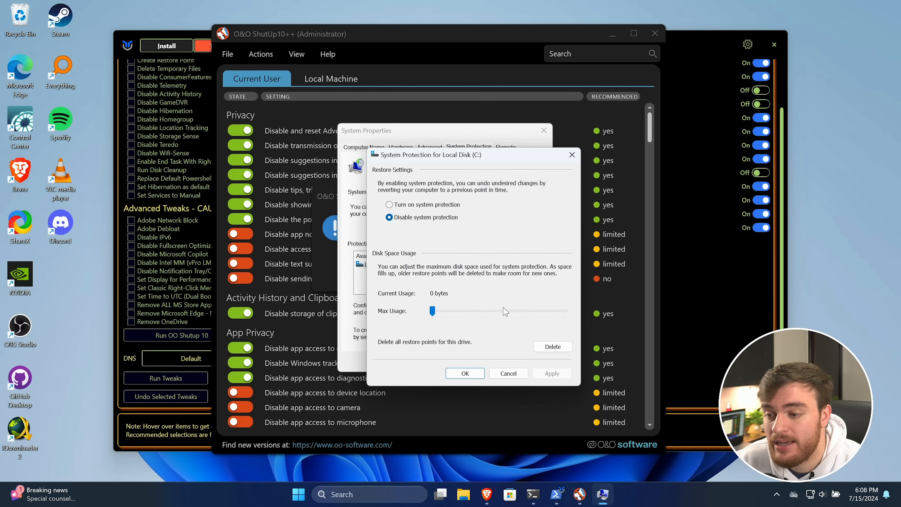
{"action": "left_click", "coordinate": [354, 185]}
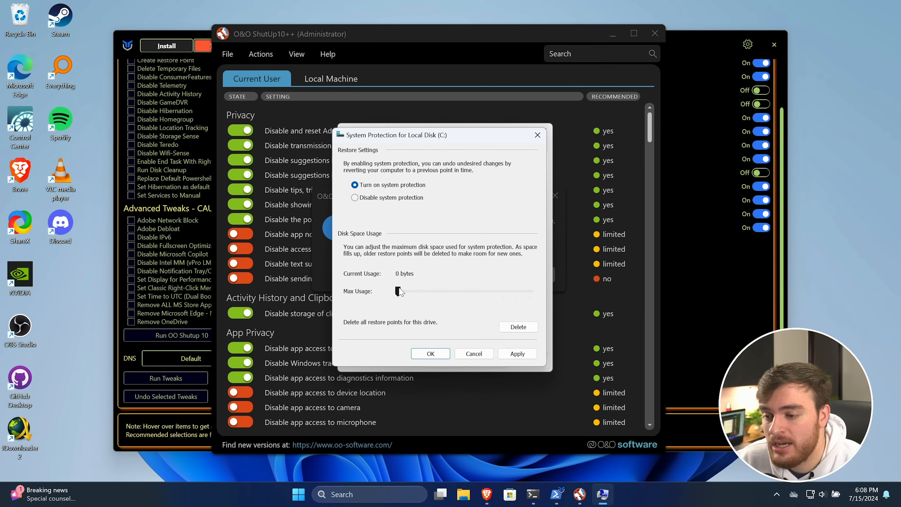
{"action": "mouse_move", "coordinate": [398, 291]}
{"action": "left_mouse_down"}
{"action": "mouse_move", "coordinate": [424, 292]}
{"action": "mouse_move", "coordinate": [402, 297]}
{"action": "left_mouse_up"}
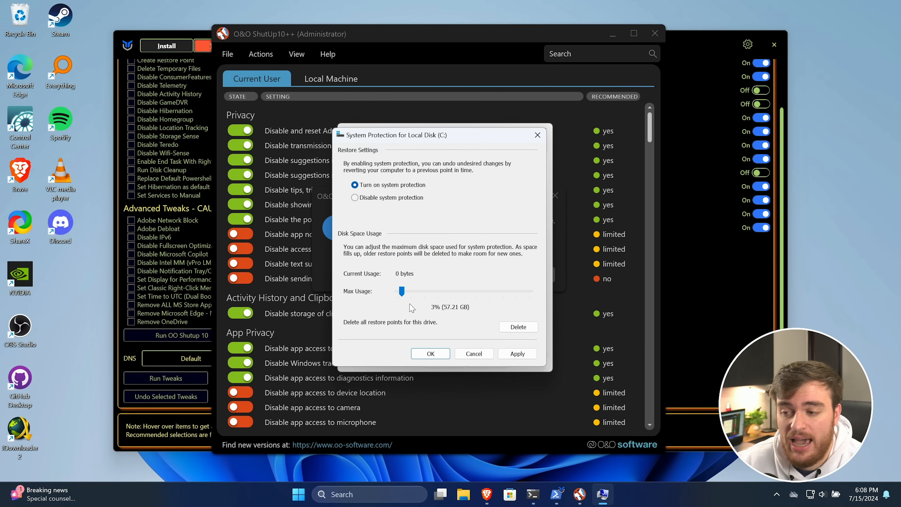
{"action": "left_click", "coordinate": [518, 355]}
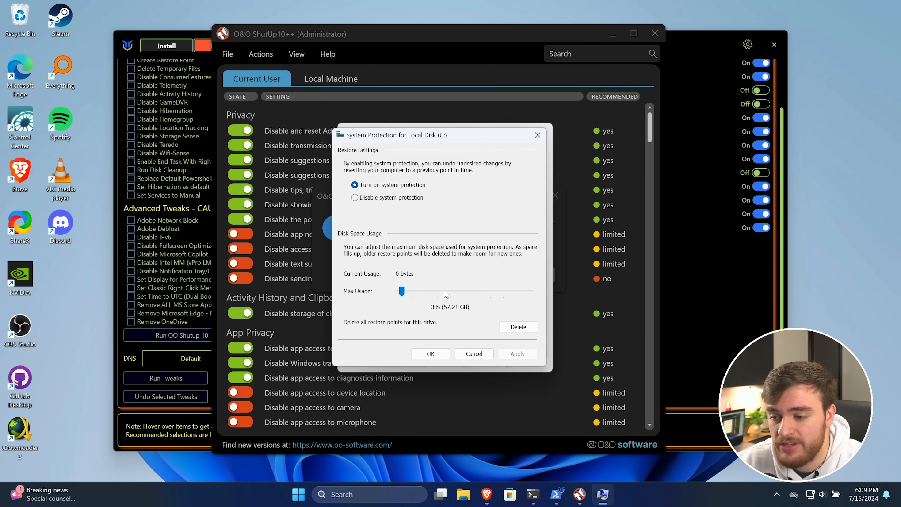
{"action": "left_click", "coordinate": [430, 354]}
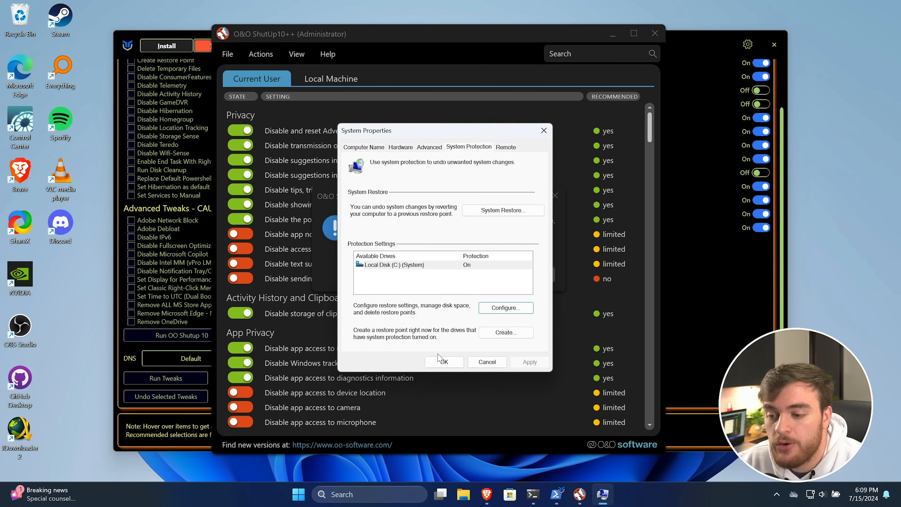
{"action": "left_click", "coordinate": [447, 356]}
{"action": "left_click", "coordinate": [525, 275]}
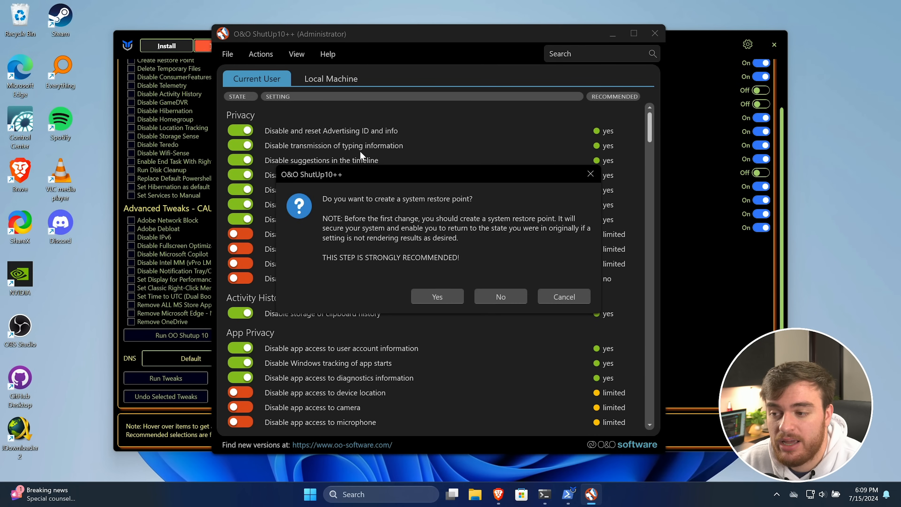
Create a system restore point for the recommended O&O ShutUp10++ settings and dismiss the resulting message.
{"action": "mouse_move", "coordinate": [431, 172]}
{"action": "left_mouse_down"}
{"action": "mouse_move", "coordinate": [430, 184]}
{"action": "mouse_move", "coordinate": [440, 166]}
{"action": "left_mouse_up"}
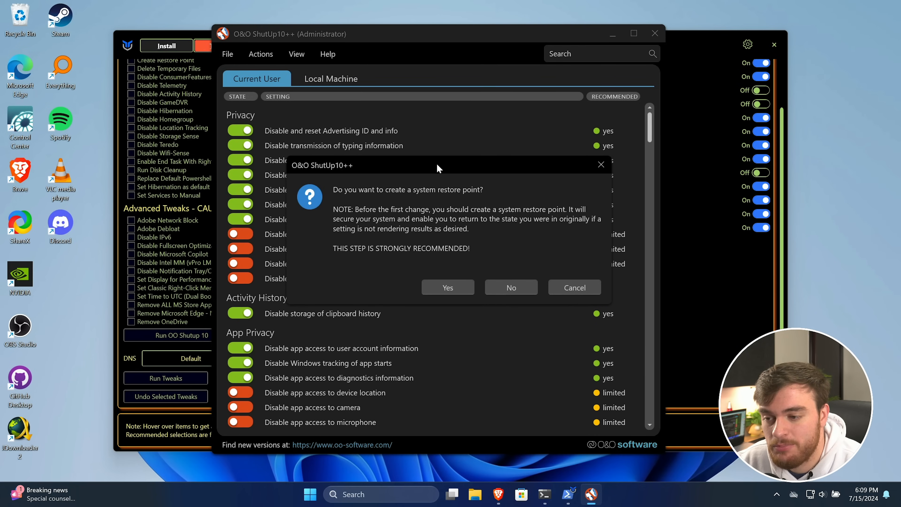
{"action": "left_click", "coordinate": [439, 288]}
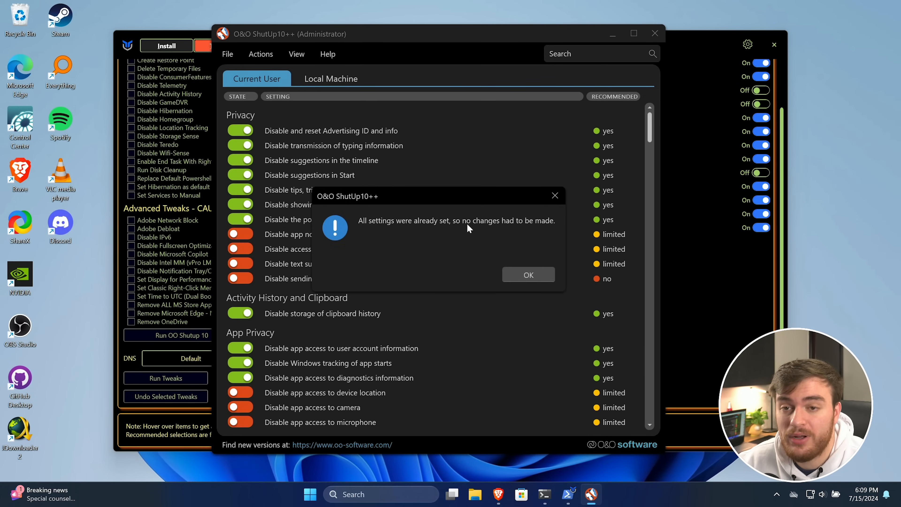
{"action": "left_click", "coordinate": [527, 278]}
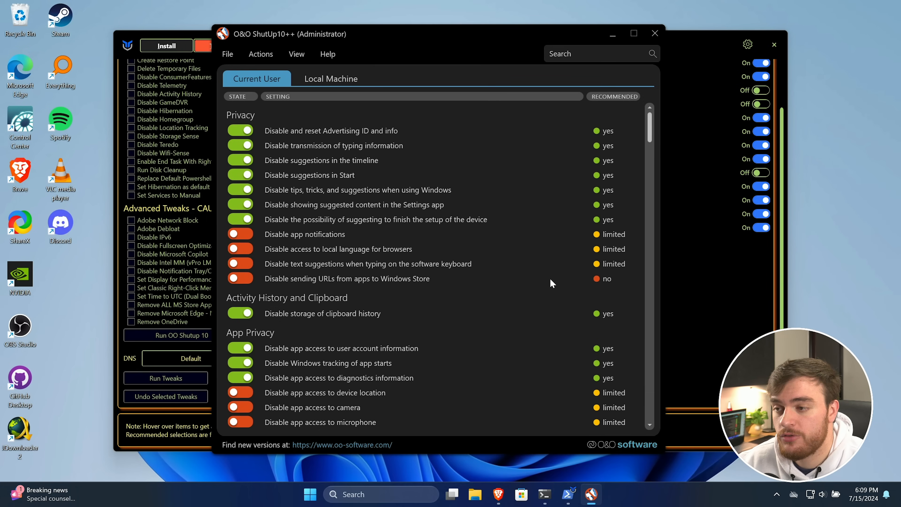
Examine the Current User settings, from Privacy through Microsoft Edge, Cortana and Windows Copilot down to Miscellaneous.
{"action": "scroll", "coordinate": [529, 302], "scroll_direction": "down", "scroll_amount": 5}
{"action": "scroll", "coordinate": [499, 304], "scroll_direction": "up", "scroll_amount": 5}
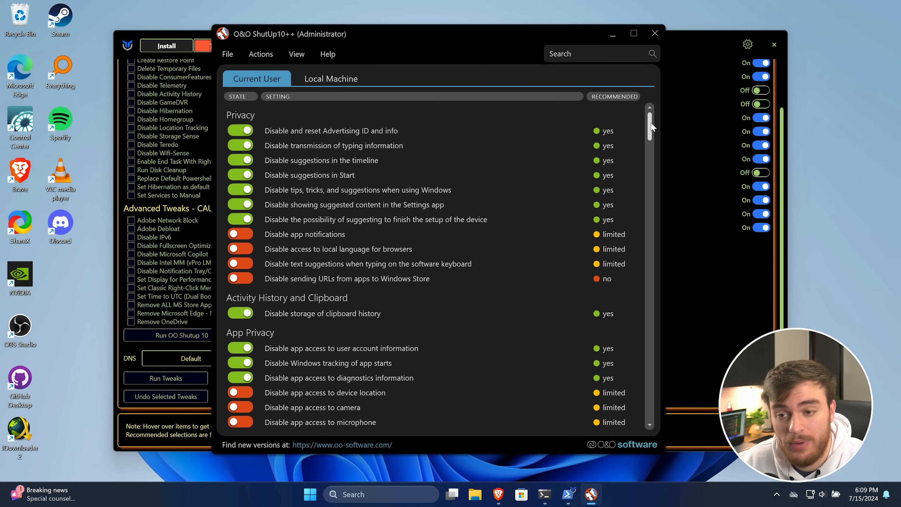
{"action": "left_click_drag", "start_coordinate": [651, 126], "coordinate": [649, 197]}
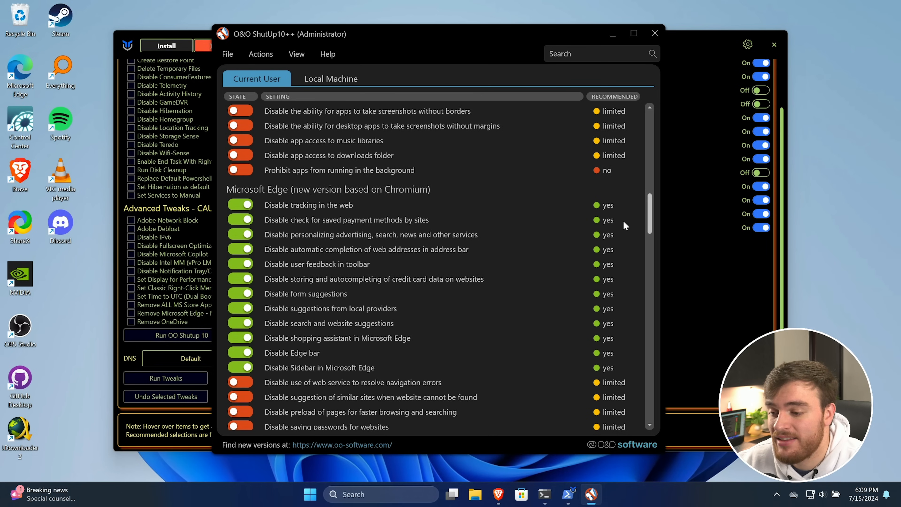
{"action": "scroll", "coordinate": [573, 237], "scroll_direction": "down", "scroll_amount": 10}
{"action": "scroll", "coordinate": [568, 237], "scroll_direction": "down", "scroll_amount": 10}
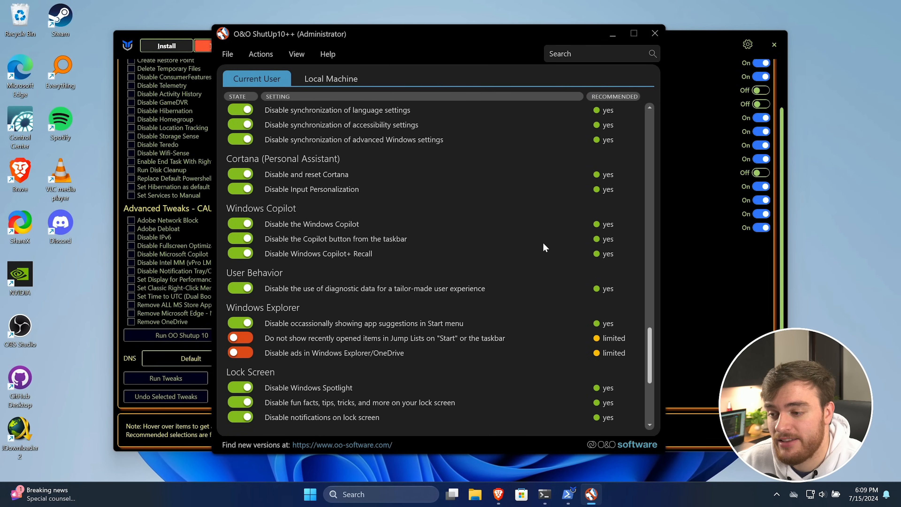
{"action": "scroll", "coordinate": [525, 231], "scroll_direction": "up", "scroll_amount": 3}
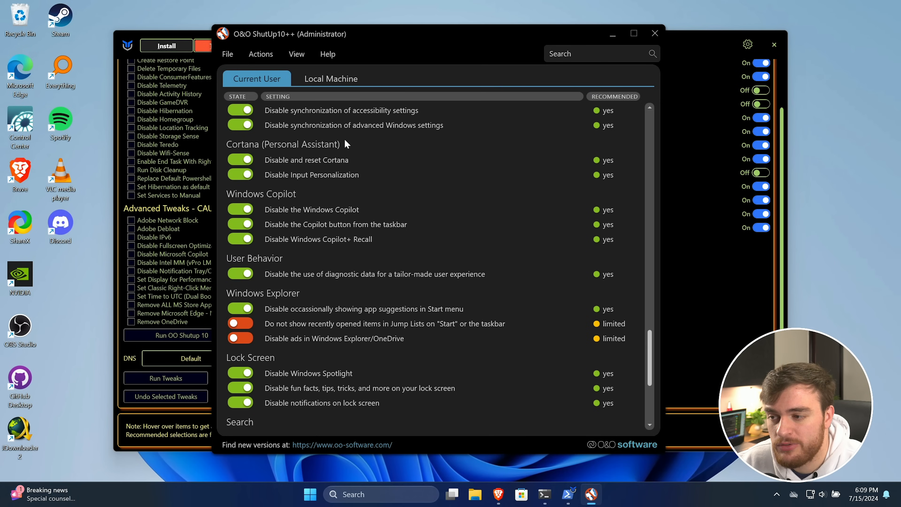
{"action": "scroll", "coordinate": [344, 138], "scroll_direction": "up", "scroll_amount": 2}
{"action": "scroll", "coordinate": [437, 220], "scroll_direction": "down", "scroll_amount": 7}
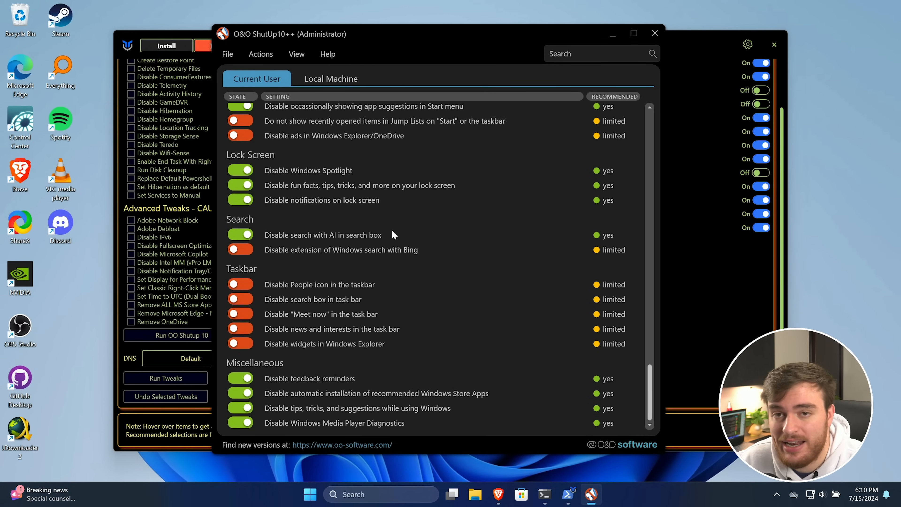
Show the Local Machine settings, apply only the recommended ones, and dismiss the resulting message.
{"action": "left_click", "coordinate": [328, 76]}
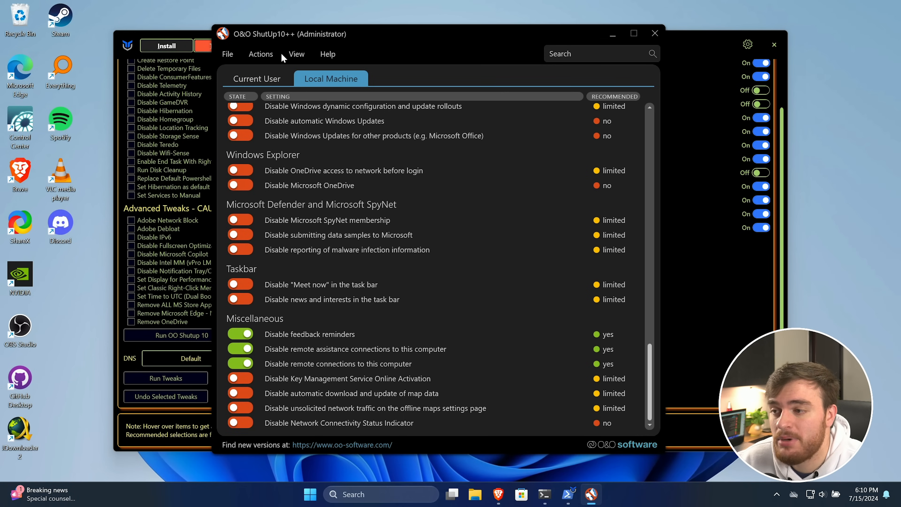
{"action": "left_click", "coordinate": [265, 54]}
{"action": "left_click", "coordinate": [288, 74]}
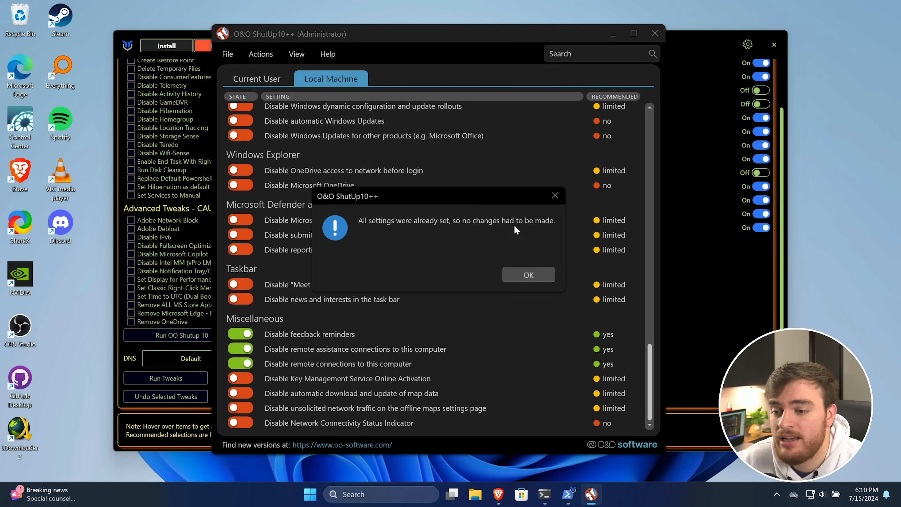
{"action": "left_click", "coordinate": [512, 276]}
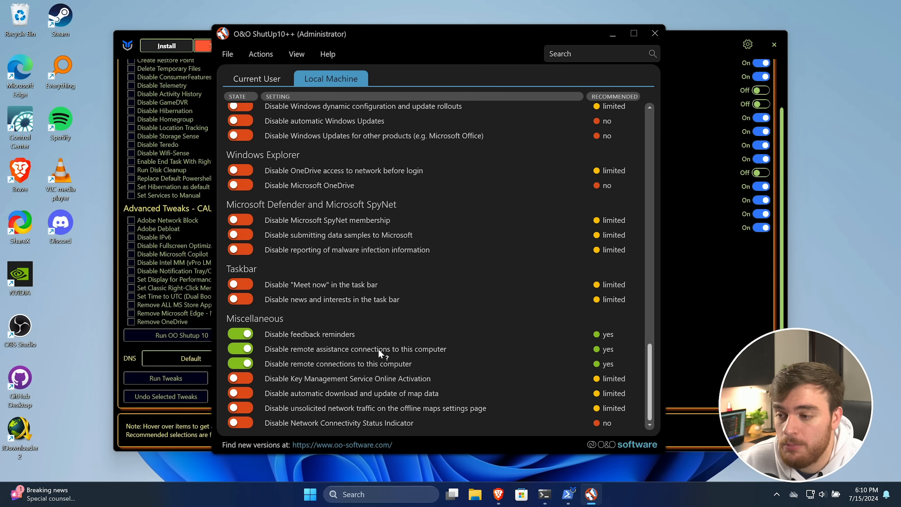
Review the Local Machine settings up to the Privacy section and close O&O ShutUp10++, acknowledging its closing notice.
{"action": "scroll", "coordinate": [378, 350], "scroll_direction": "up", "scroll_amount": 15}
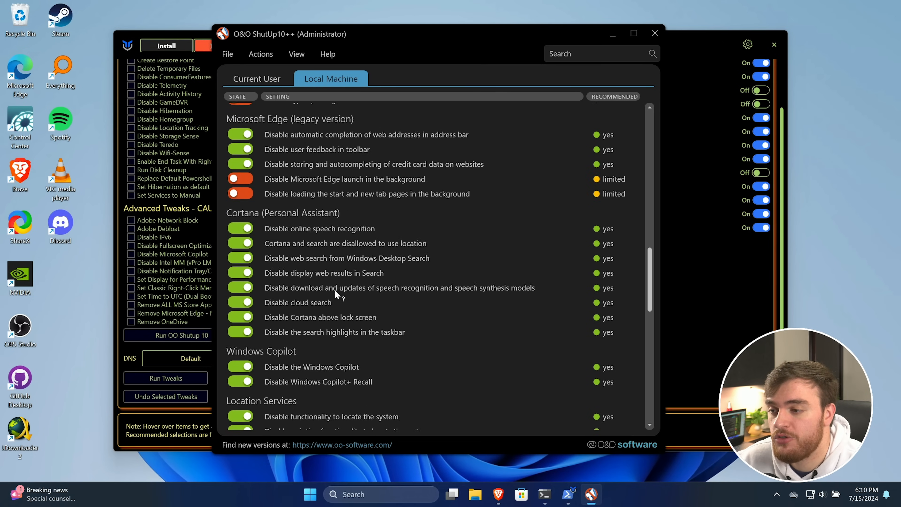
{"action": "scroll", "coordinate": [335, 289], "scroll_direction": "up", "scroll_amount": 6}
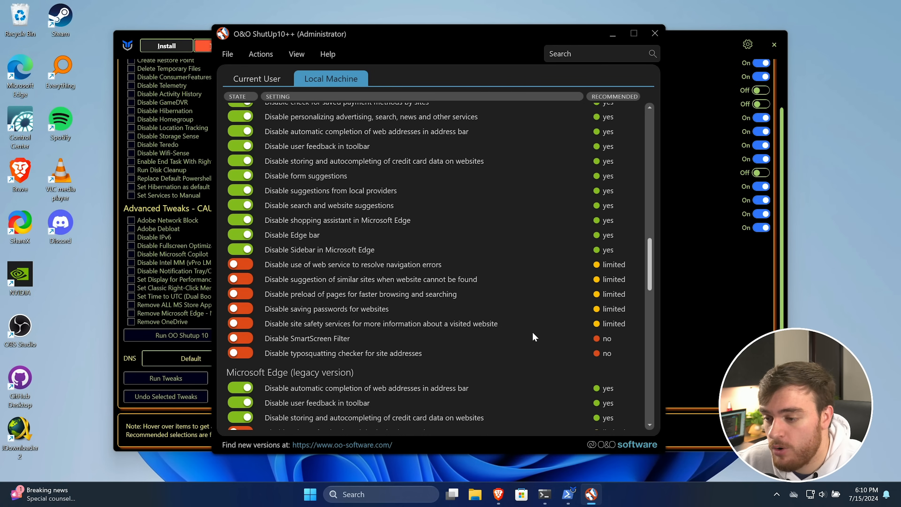
{"action": "scroll", "coordinate": [481, 284], "scroll_direction": "up", "scroll_amount": 6}
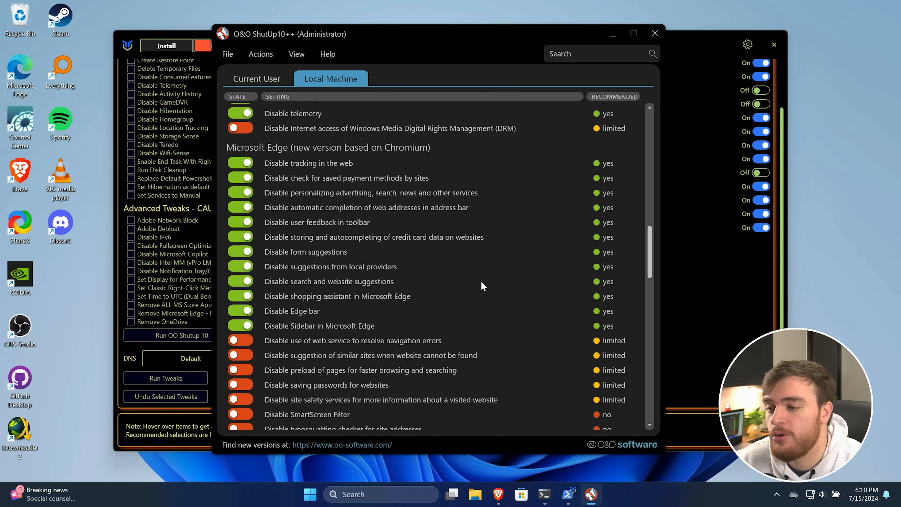
{"action": "scroll", "coordinate": [450, 271], "scroll_direction": "up", "scroll_amount": 10}
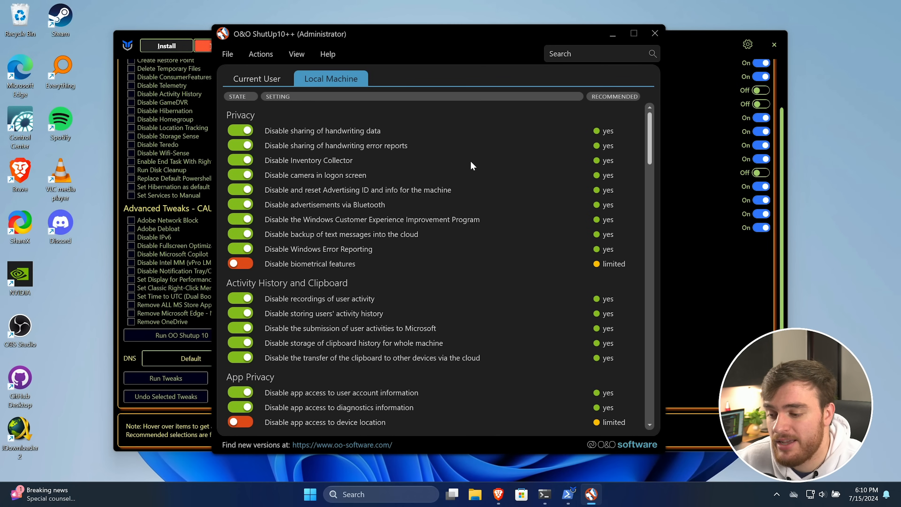
{"action": "left_click", "coordinate": [658, 32]}
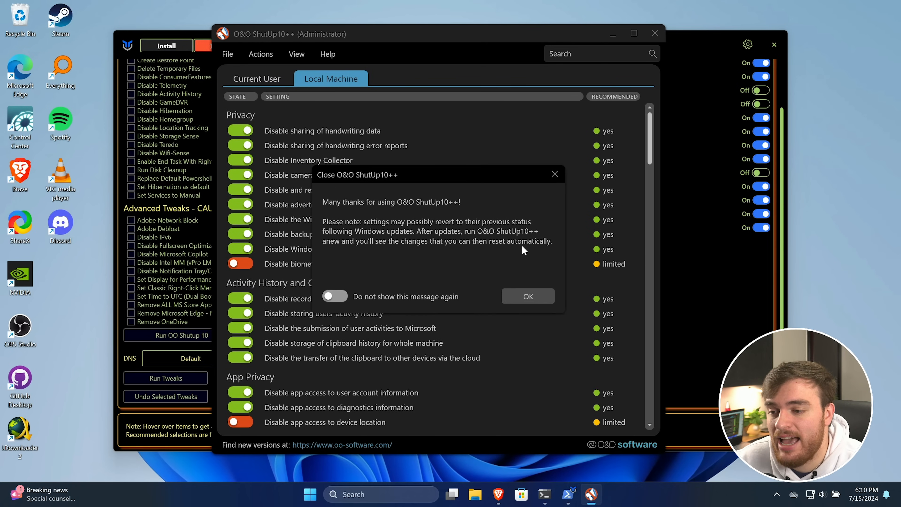
{"action": "left_click", "coordinate": [532, 297]}
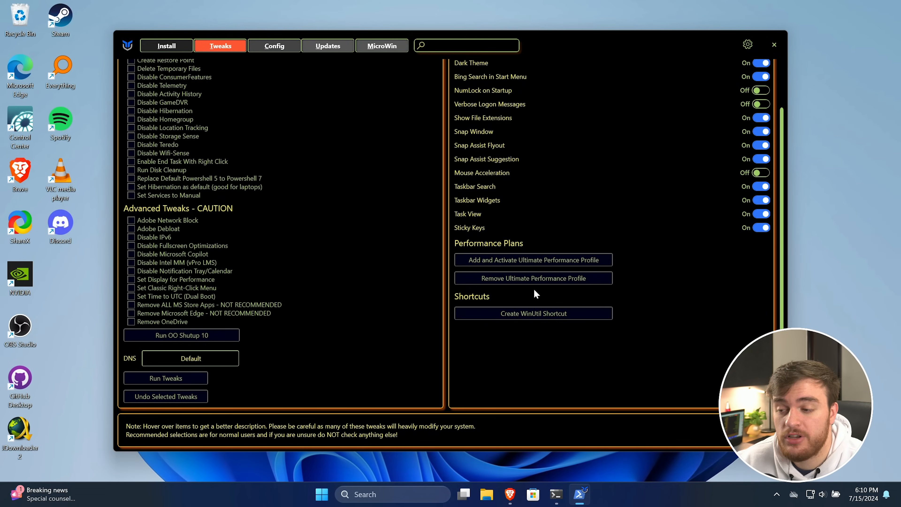
Select the Disable Telemetry and Disable Activity History tweaks under Essential Tweaks in WinUtil.
{"action": "scroll", "coordinate": [372, 312], "scroll_direction": "up", "scroll_amount": 2}
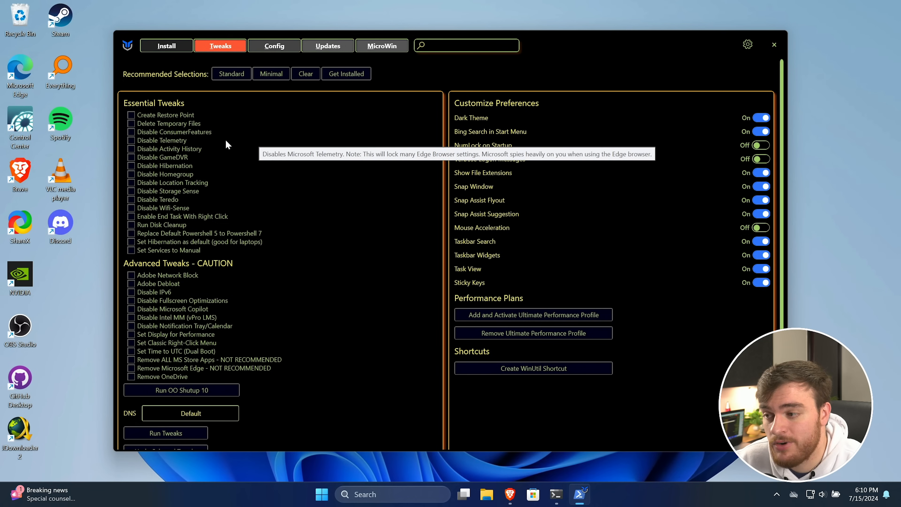
{"action": "mouse_move", "coordinate": [198, 131]}
{"action": "mouse_move", "coordinate": [144, 144]}
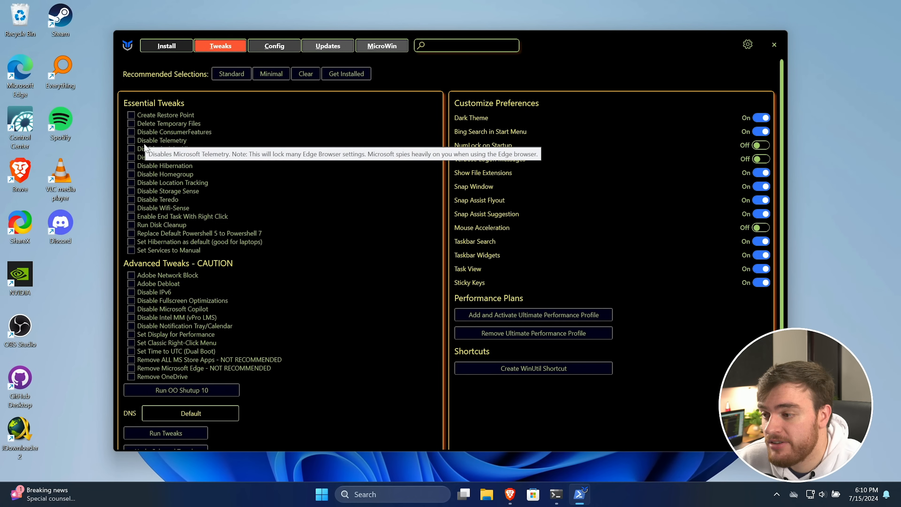
{"action": "mouse_move", "coordinate": [160, 131]}
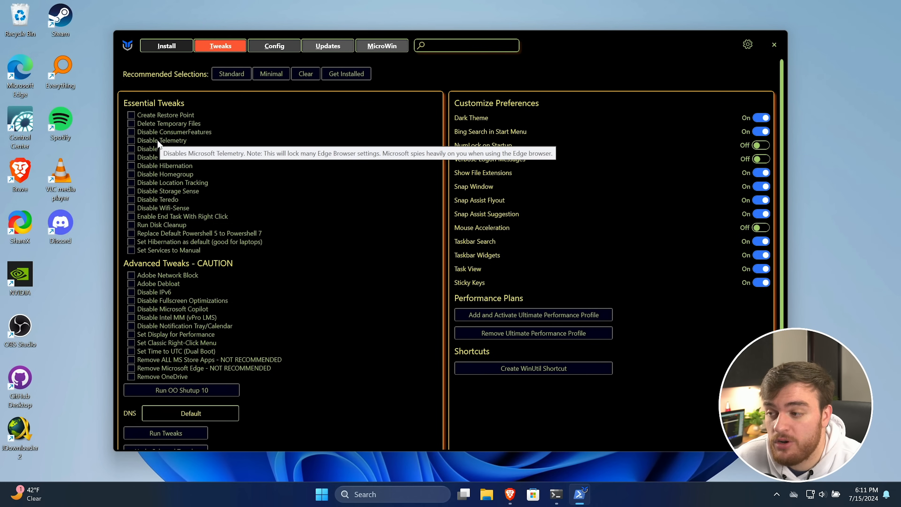
{"action": "left_click", "coordinate": [157, 139]}
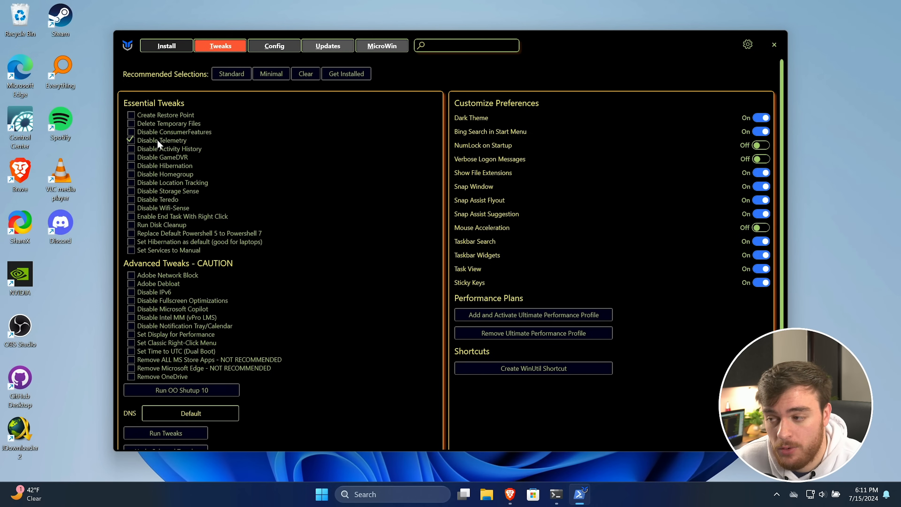
{"action": "mouse_move", "coordinate": [162, 148]}
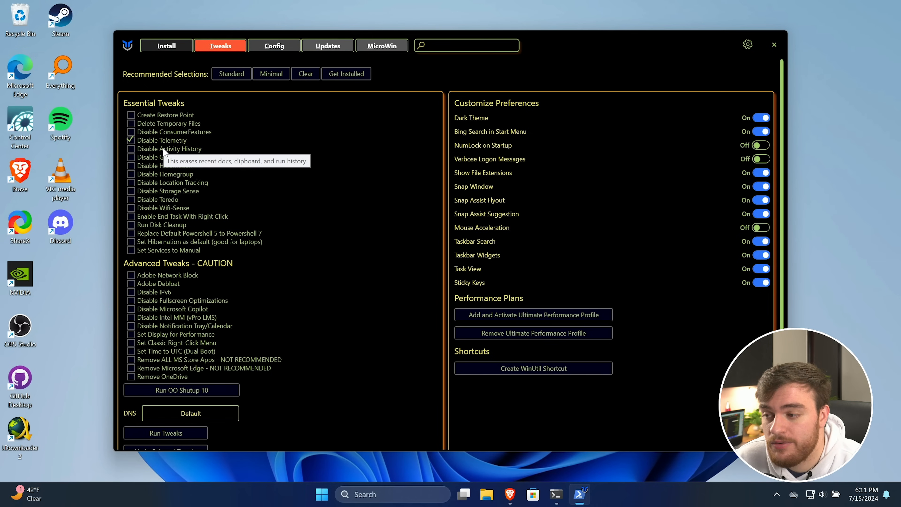
{"action": "left_click", "coordinate": [162, 147]}
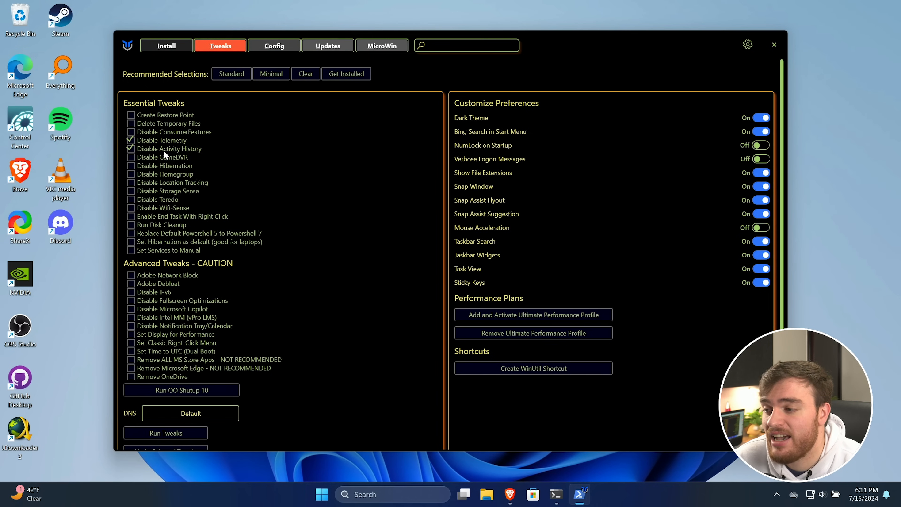
Select the Disable Homegroup, Disable Location Tracking, Disable Teredo and Disable Wifi-Sense tweaks.
{"action": "mouse_move", "coordinate": [162, 157]}
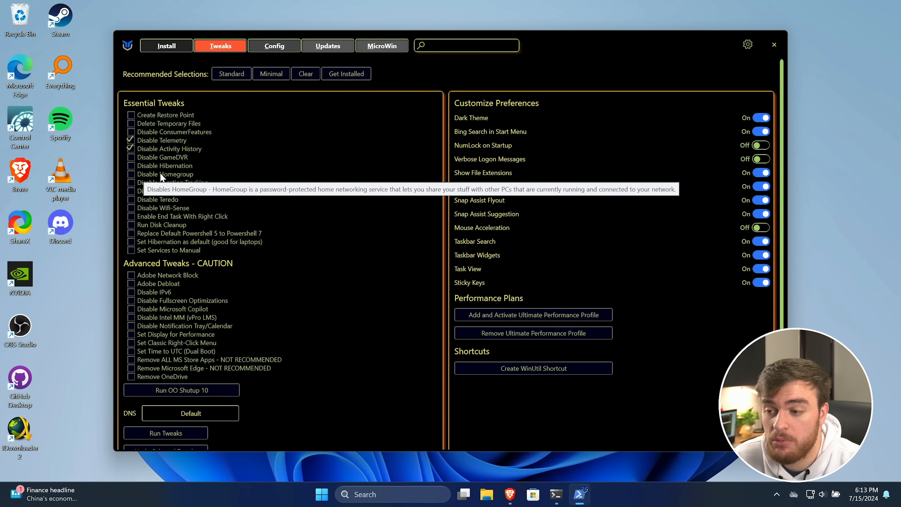
{"action": "left_click", "coordinate": [161, 174]}
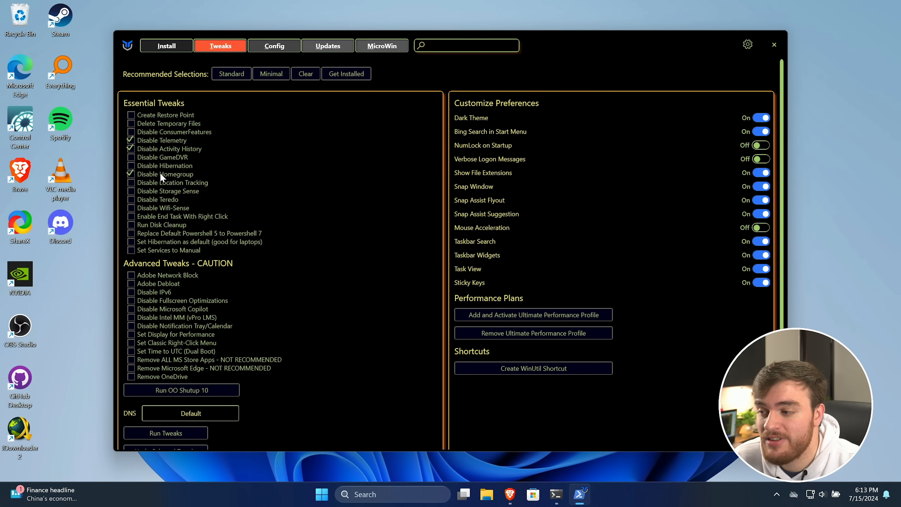
{"action": "left_click", "coordinate": [164, 186]}
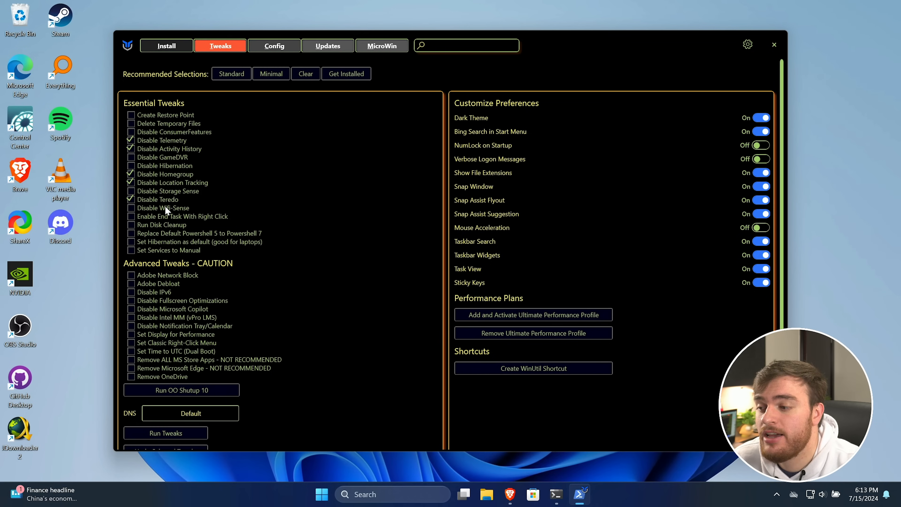
{"action": "mouse_move", "coordinate": [165, 209]}
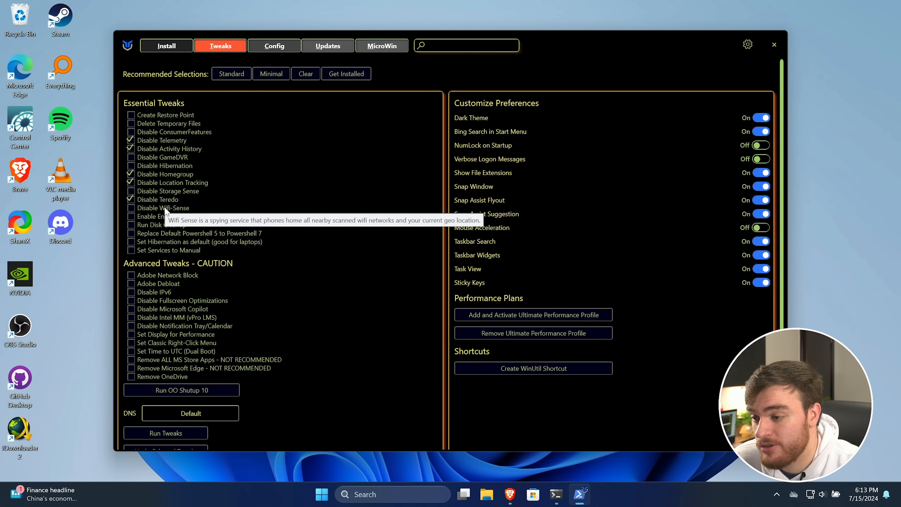
{"action": "left_click", "coordinate": [163, 207]}
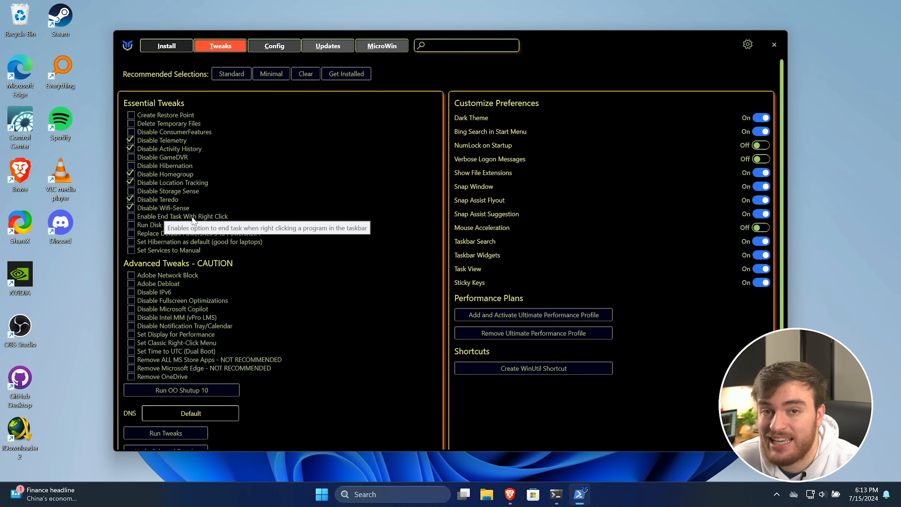
Select the tweaks Enable End Task With Right Click, Replace Default Powershell 5 to Powershell 7, and Set Hibernation as default.
{"action": "right_click", "coordinate": [583, 491]}
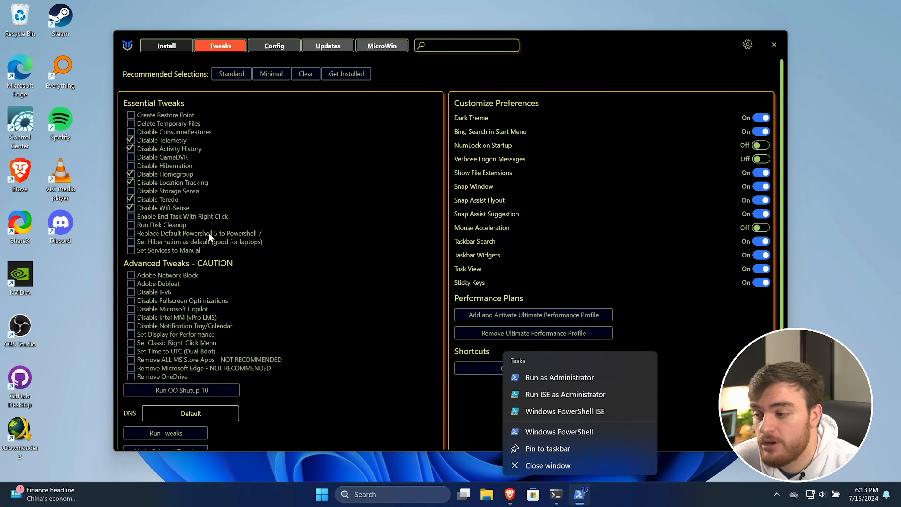
{"action": "left_click", "coordinate": [197, 217]}
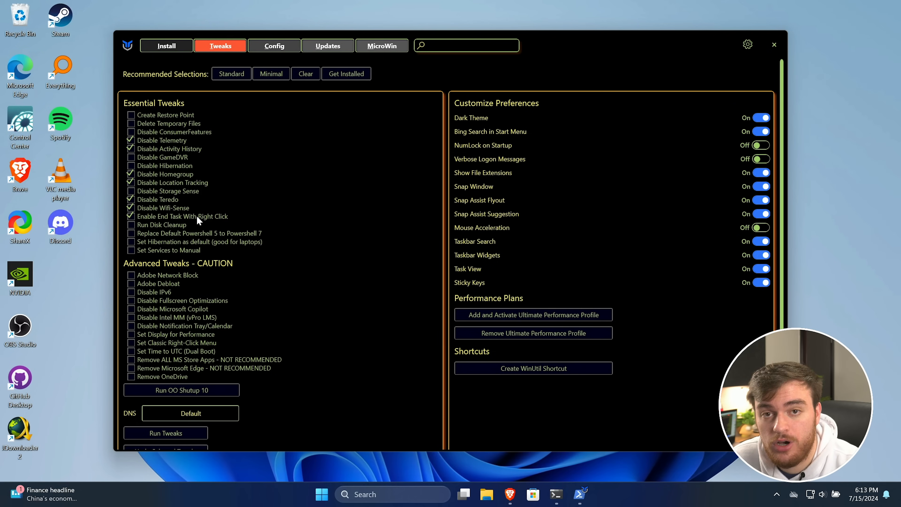
{"action": "mouse_move", "coordinate": [163, 224]}
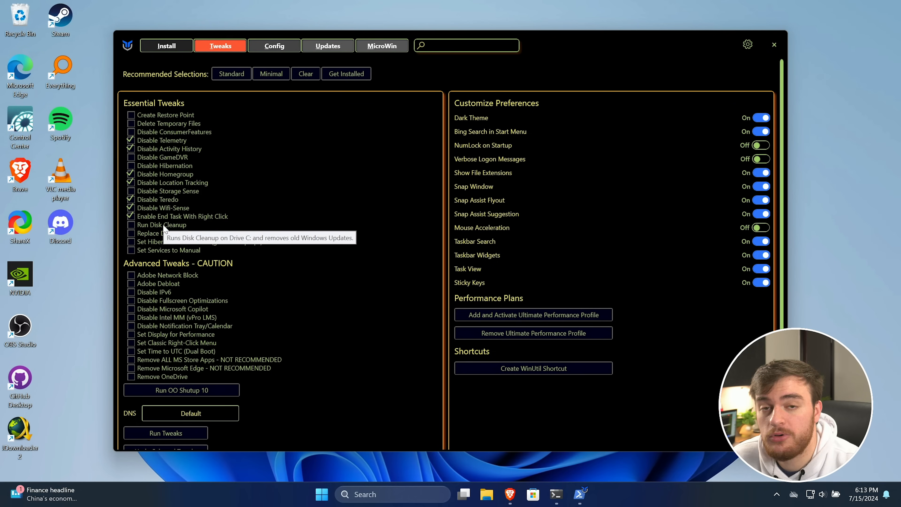
{"action": "mouse_move", "coordinate": [209, 234]}
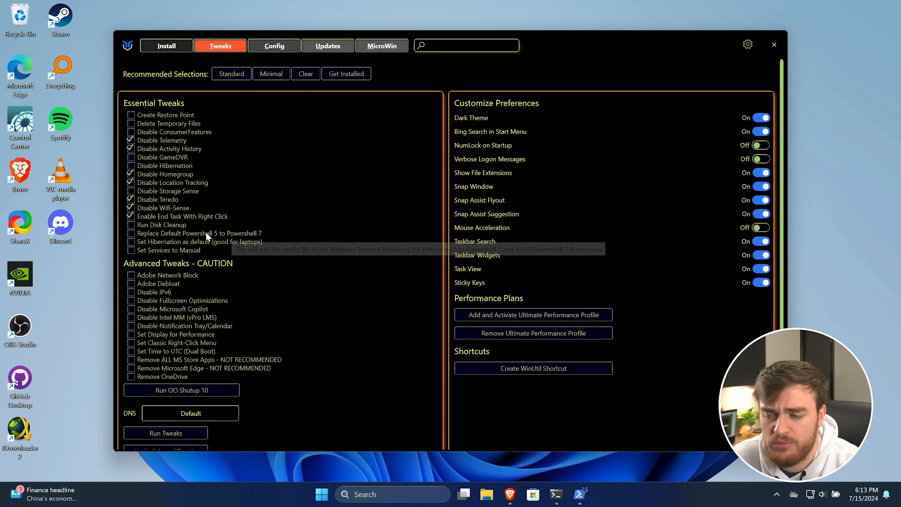
{"action": "left_click", "coordinate": [206, 232]}
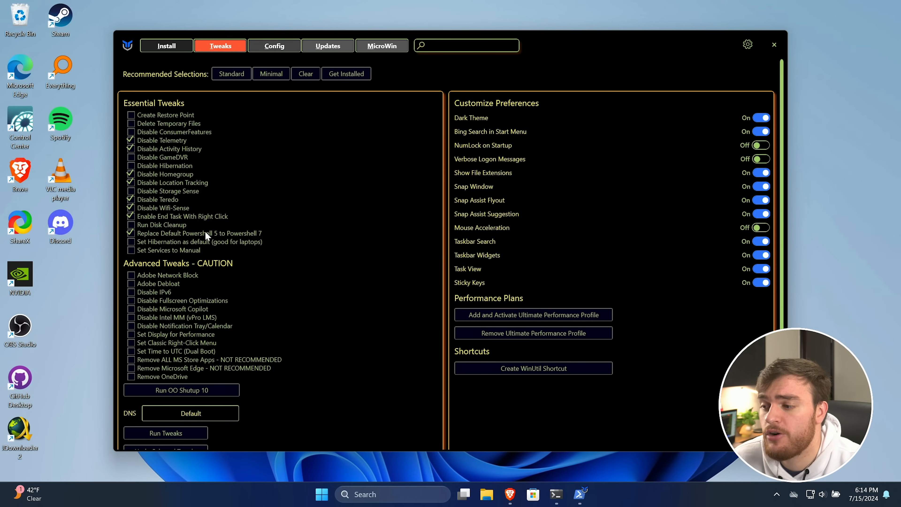
{"action": "mouse_move", "coordinate": [195, 244]}
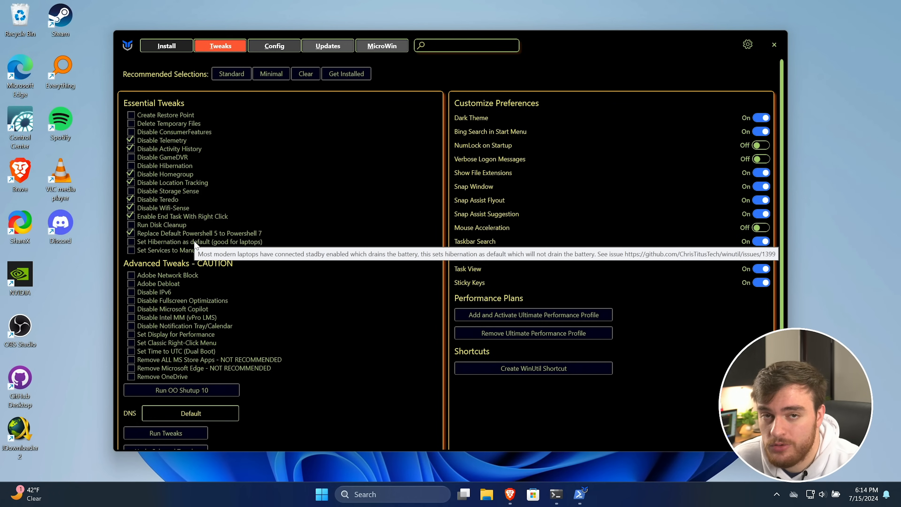
{"action": "left_click", "coordinate": [194, 242]}
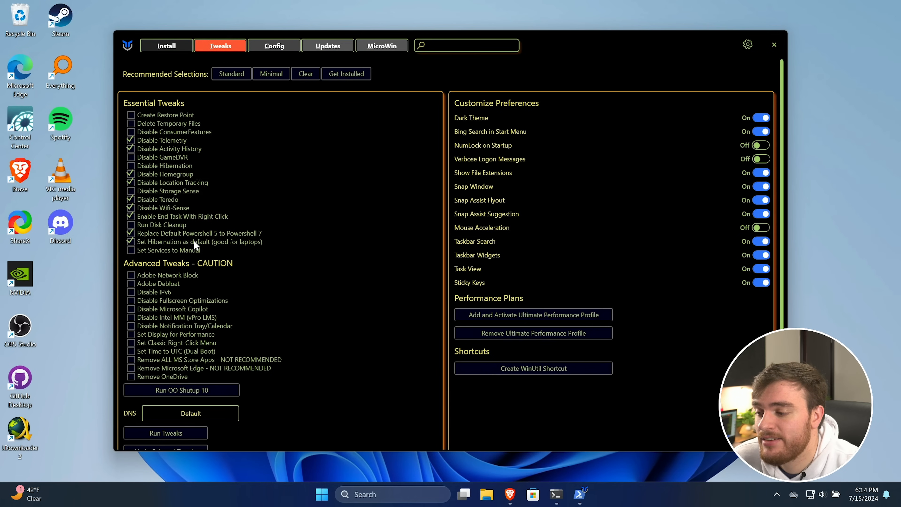
Select the essential tweak Set Services to Manual and the advanced tweak Disable Intel MM (vPro LMS).
{"action": "mouse_move", "coordinate": [190, 252]}
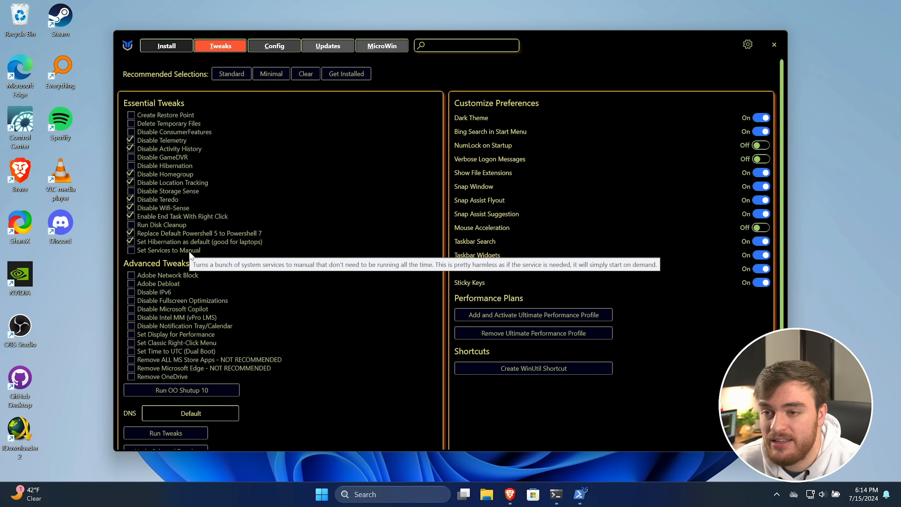
{"action": "left_click", "coordinate": [188, 251]}
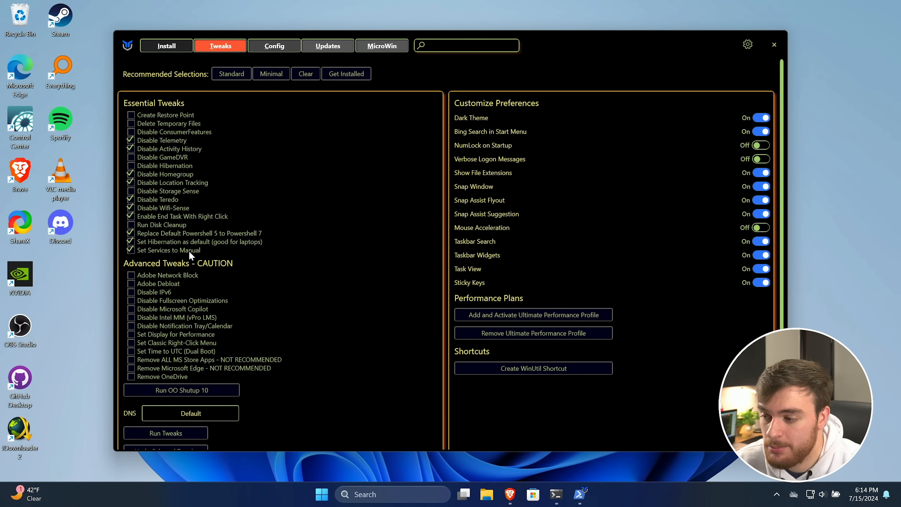
{"action": "scroll", "coordinate": [189, 250], "scroll_direction": "down", "scroll_amount": 1}
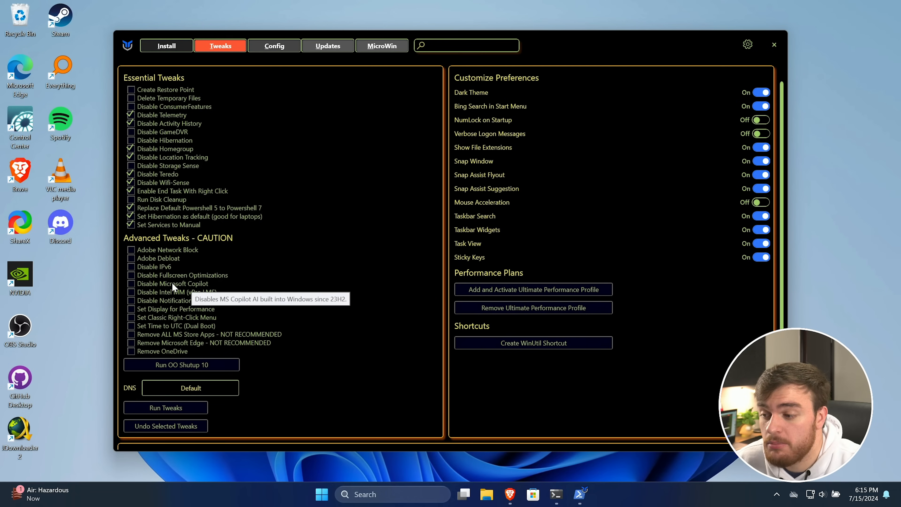
{"action": "left_click", "coordinate": [199, 292]}
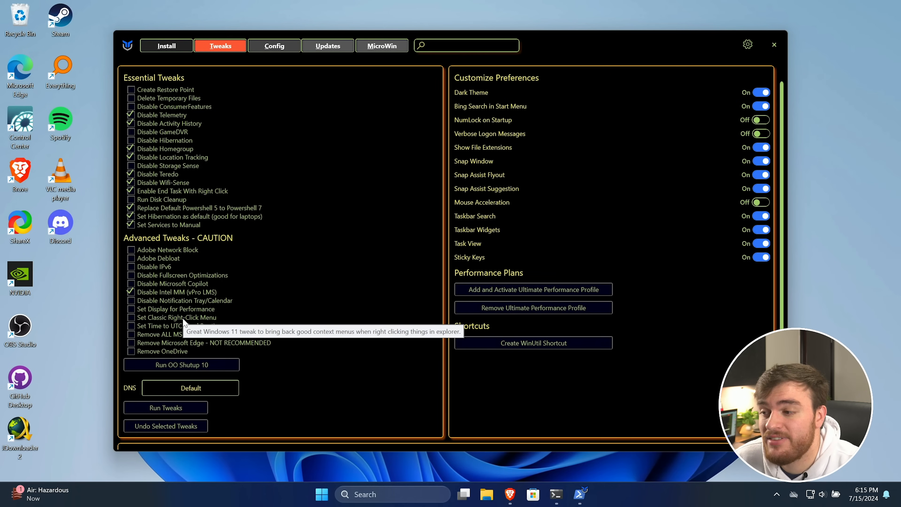
Look at the desktop's current context menu, then select the Set Classic Right-Click Menu and Set Time to UTC (Dual Boot) tweaks.
{"action": "right_click", "coordinate": [106, 187]}
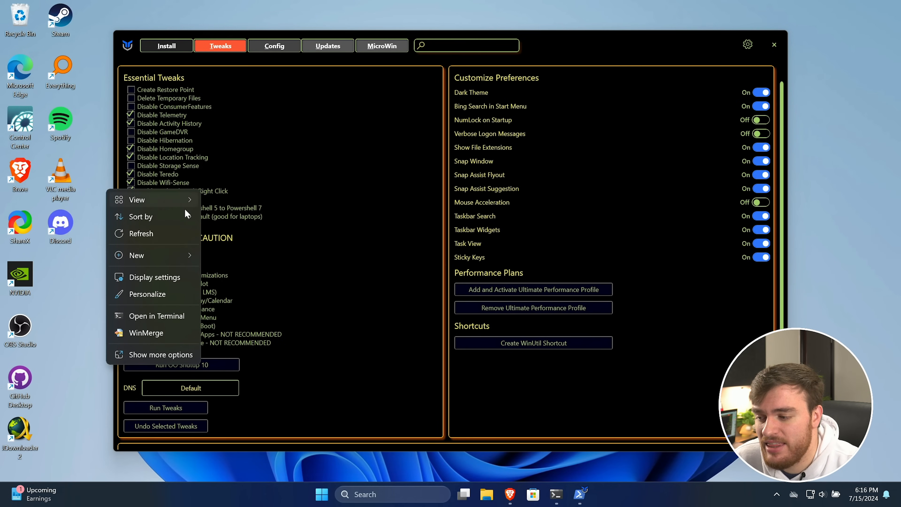
{"action": "left_click", "coordinate": [536, 43]}
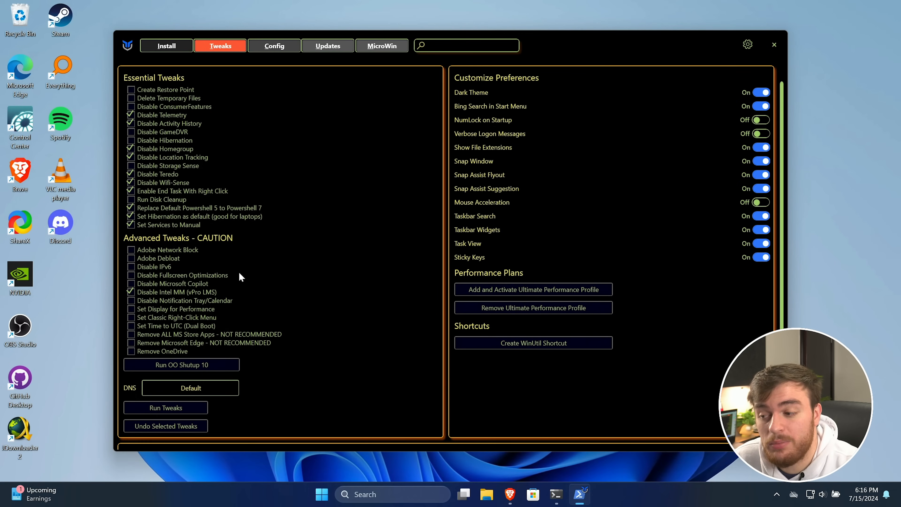
{"action": "left_click", "coordinate": [205, 318]}
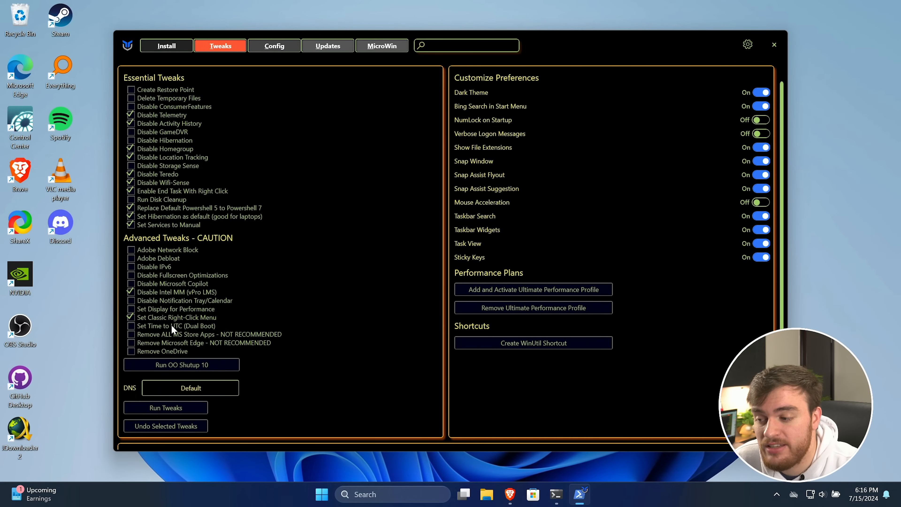
{"action": "mouse_move", "coordinate": [171, 324]}
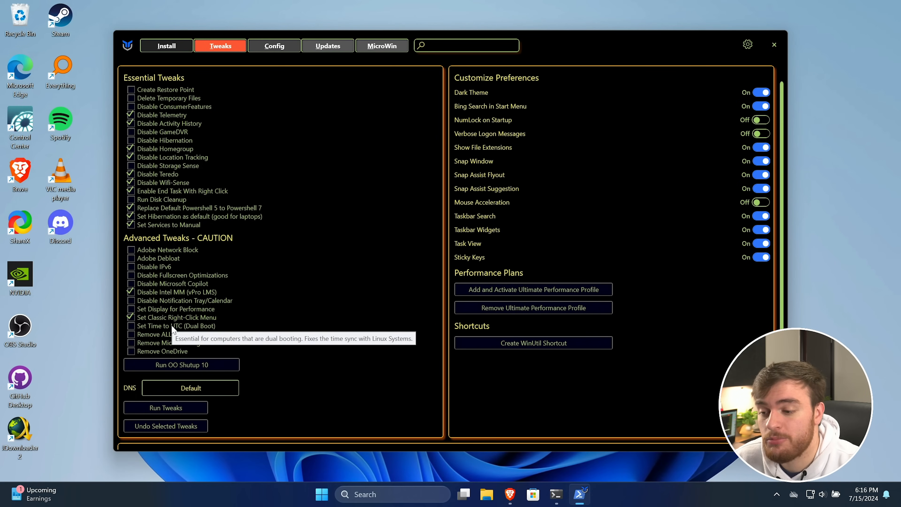
{"action": "left_click", "coordinate": [171, 325]}
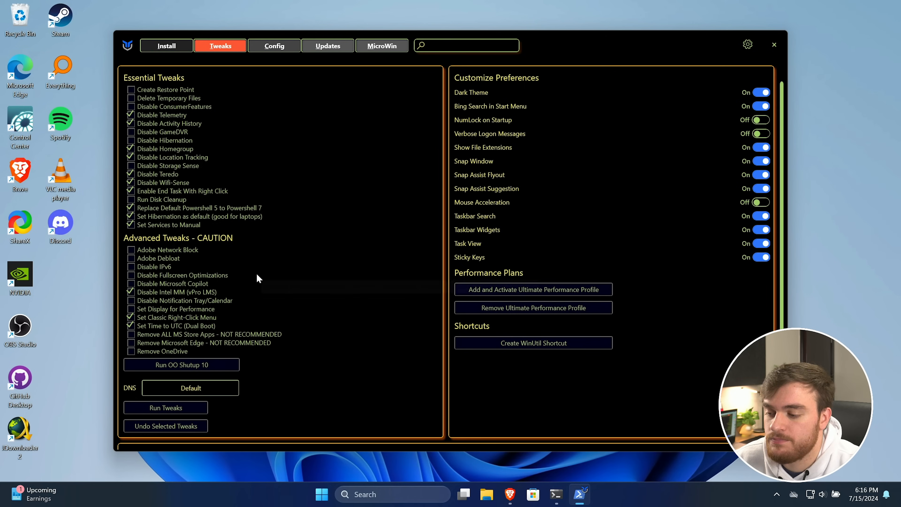
Check the descriptions of the remaining advanced tweaks, run the selected tweaks, and dismiss the terminal window once they finish.
{"action": "mouse_move", "coordinate": [218, 338]}
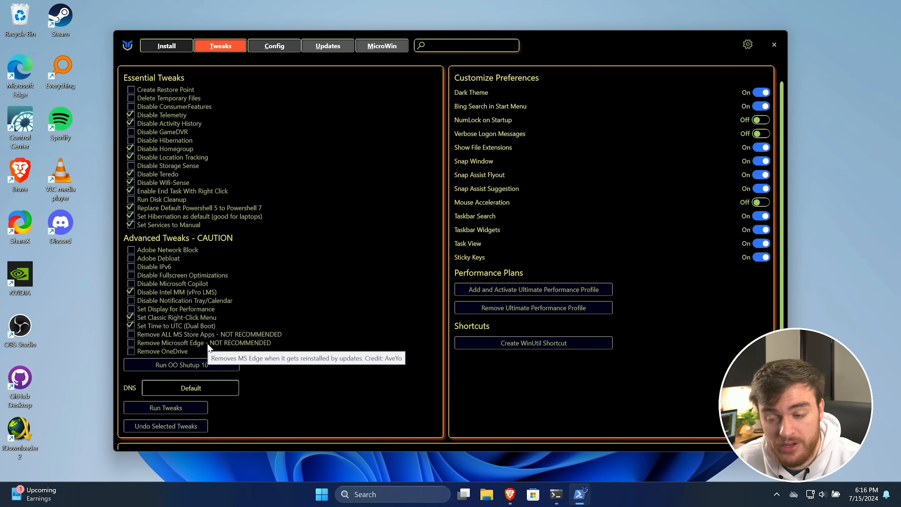
{"action": "mouse_move", "coordinate": [175, 352]}
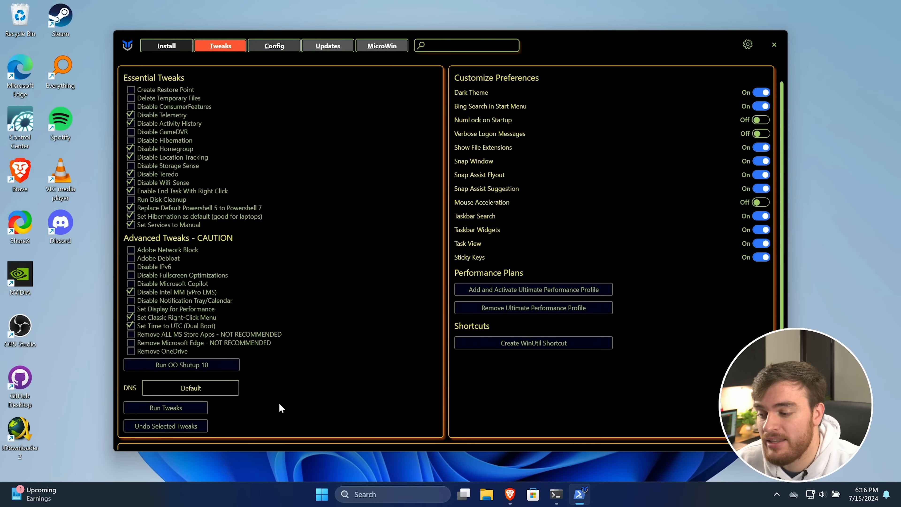
{"action": "scroll", "coordinate": [278, 402], "scroll_direction": "down", "scroll_amount": 1}
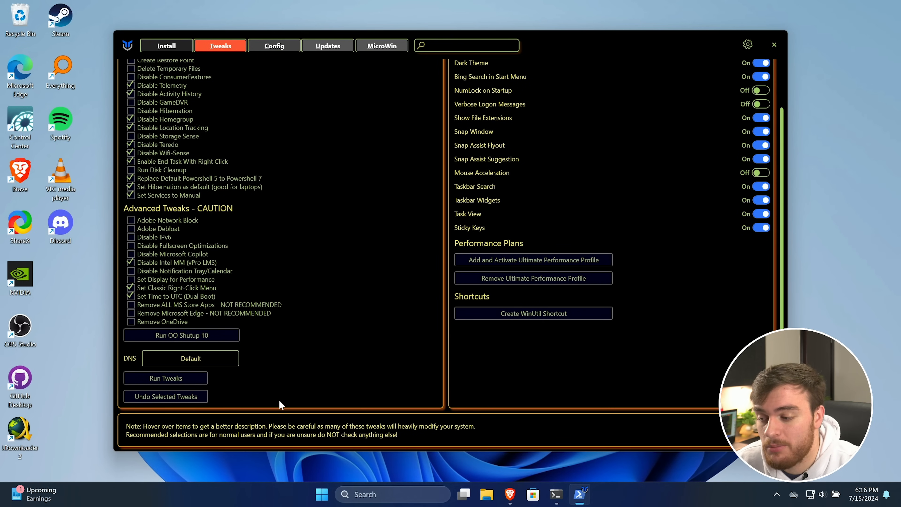
{"action": "left_click", "coordinate": [193, 378]}
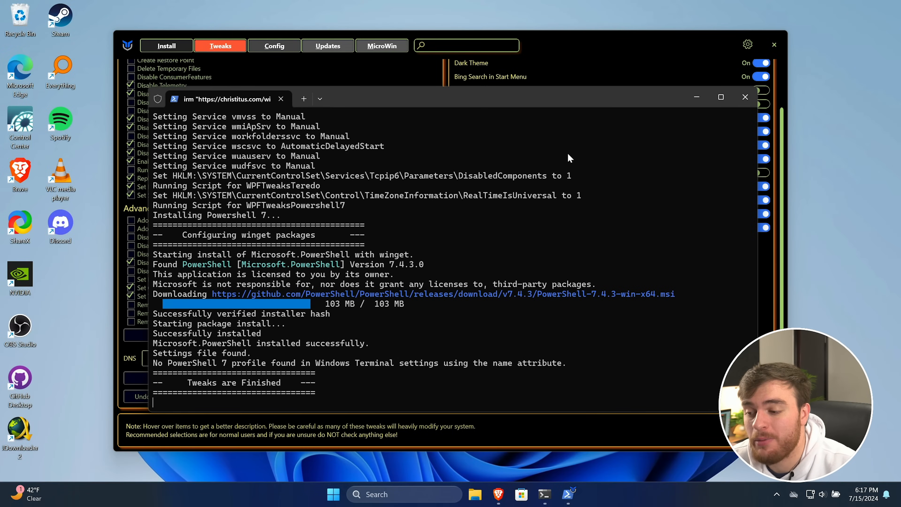
{"action": "left_click", "coordinate": [745, 97]}
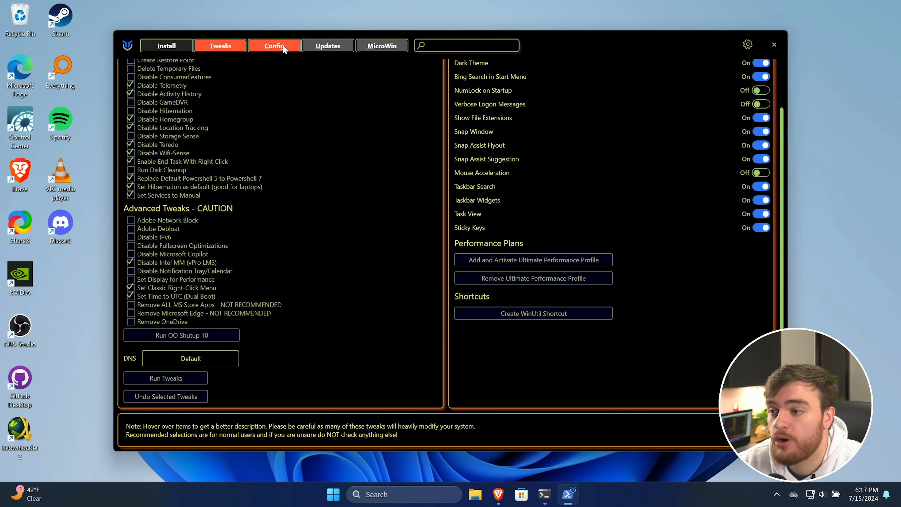
Select the config features HyperV Virtualization, Windows Subsystem for Linux, Windows Sandbox and Disable Search Box Web Suggestions in Registry.
{"action": "left_click", "coordinate": [275, 48]}
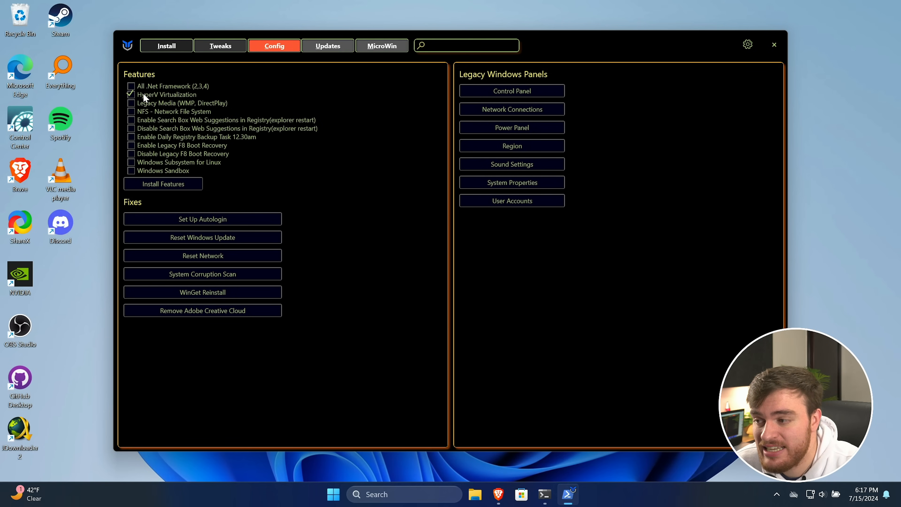
{"action": "left_click", "coordinate": [191, 163]}
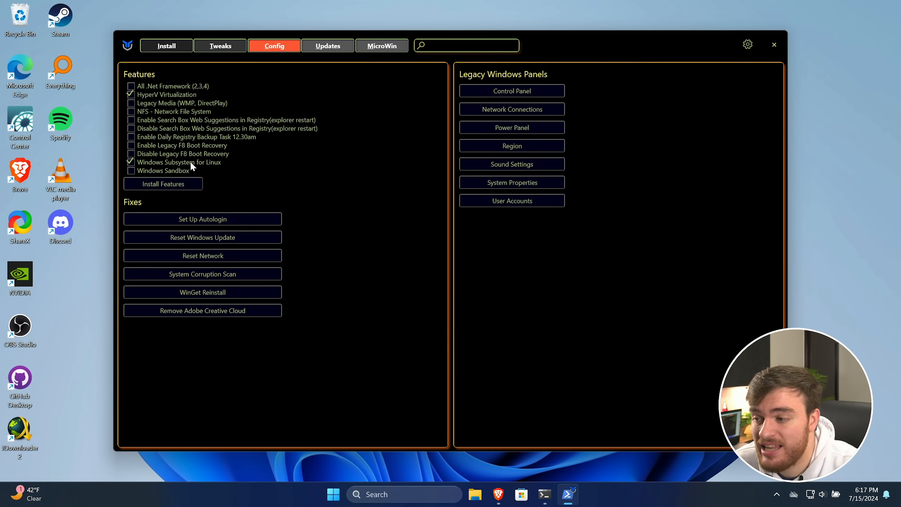
{"action": "left_click", "coordinate": [175, 170]}
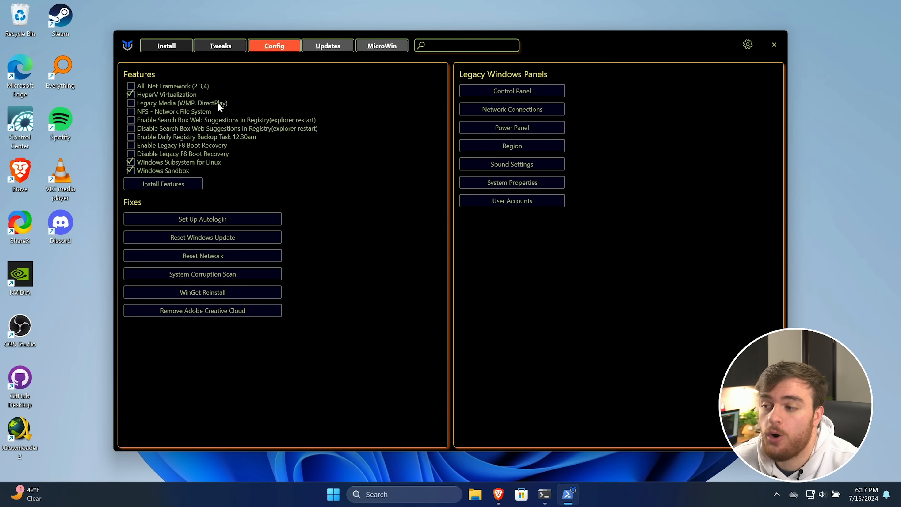
{"action": "mouse_move", "coordinate": [217, 109]}
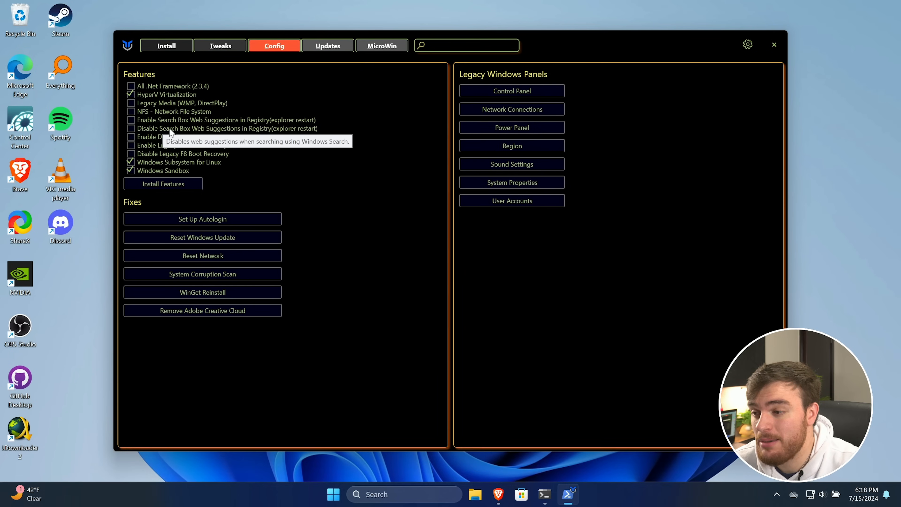
{"action": "left_click", "coordinate": [202, 132]}
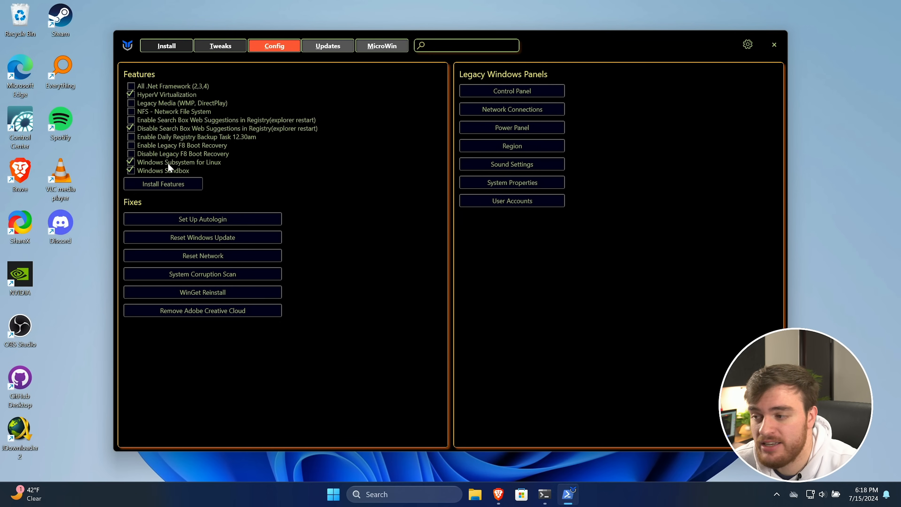
Install the selected Windows features, check their progress in the terminal, and return to WinUtil.
{"action": "left_click", "coordinate": [545, 496]}
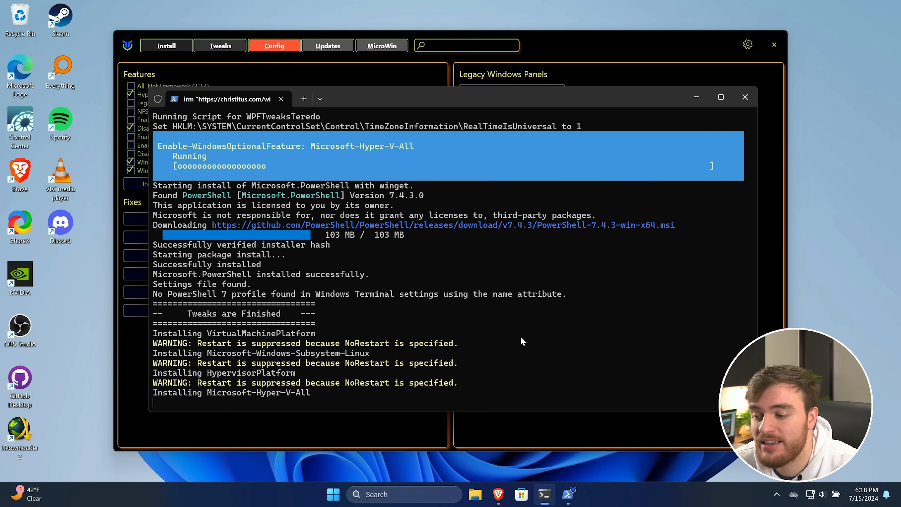
{"action": "left_click_drag", "start_coordinate": [436, 100], "coordinate": [437, 94]}
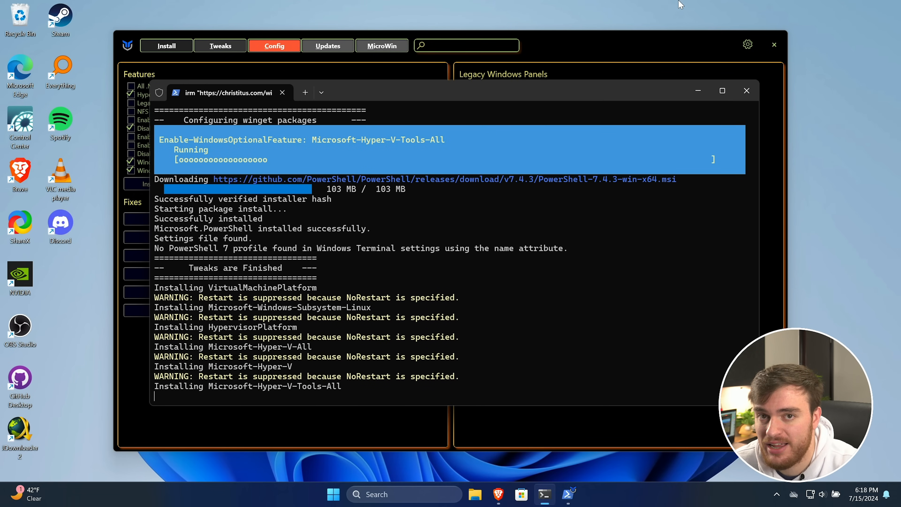
{"action": "left_click", "coordinate": [586, 43]}
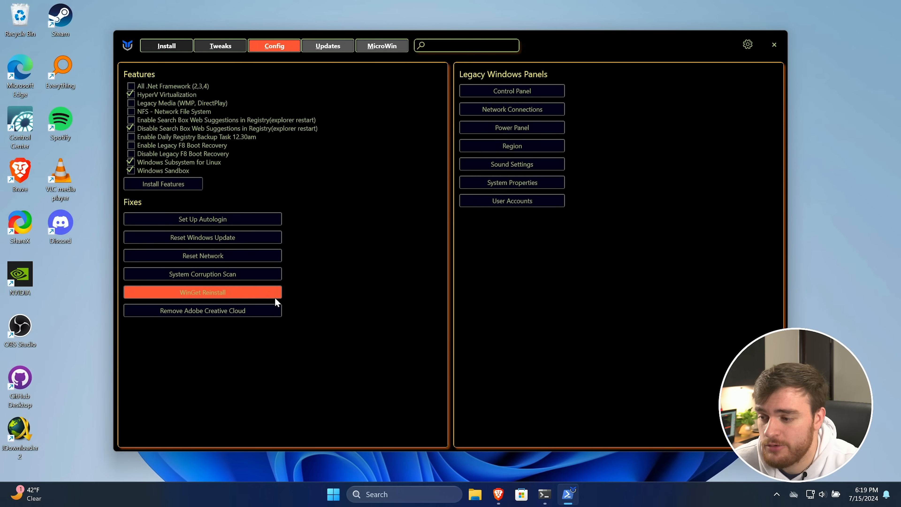
Apply the Security (Recommended) Windows Update settings, then close WinUtil and its terminal.
{"action": "left_click", "coordinate": [342, 44]}
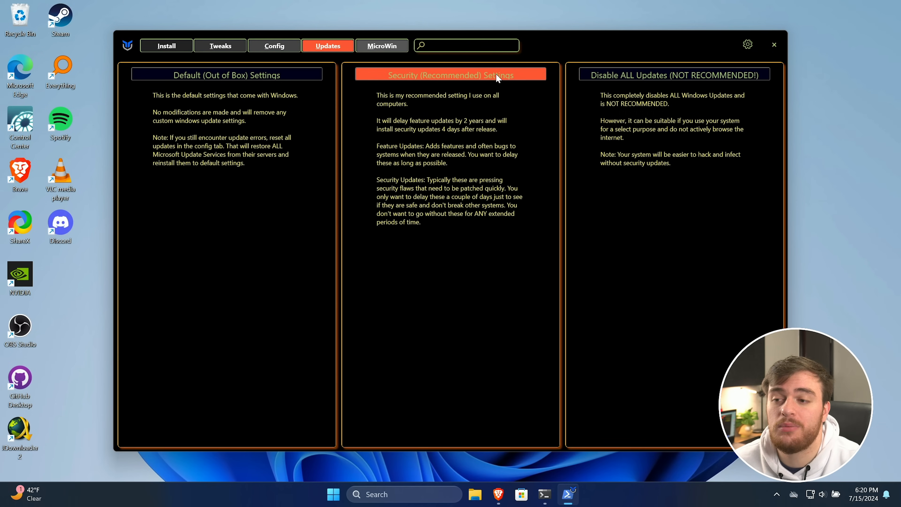
{"action": "left_click", "coordinate": [487, 73]}
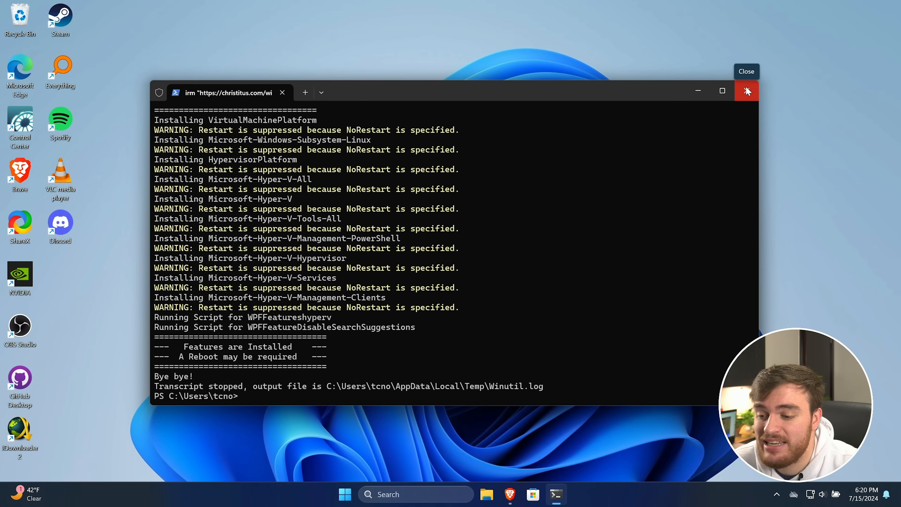
{"action": "left_click", "coordinate": [747, 91]}
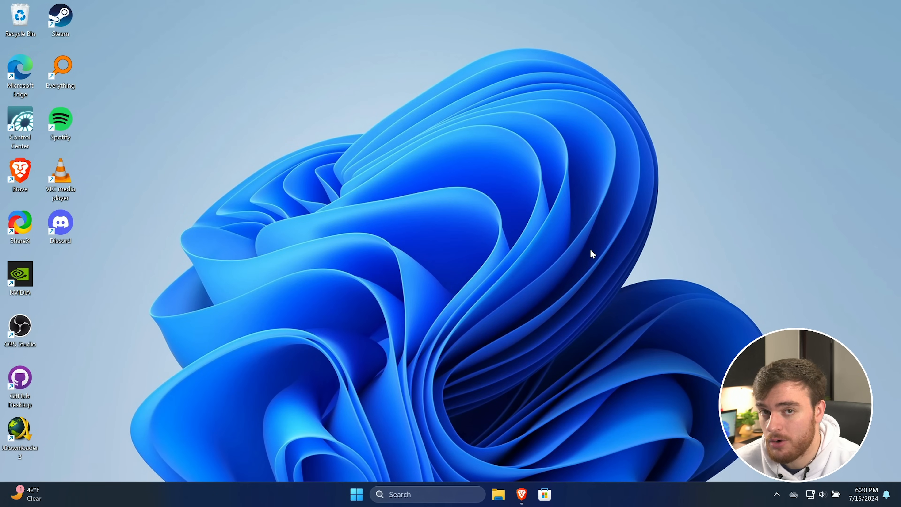
Test the Start menu search for web suggestions with the text "asfds" and dismiss it.
{"action": "key", "text": "super"}
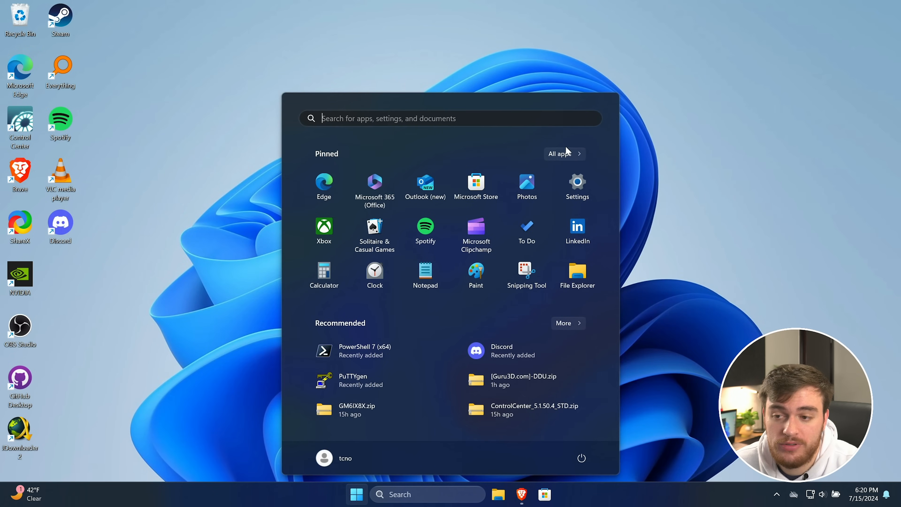
{"action": "left_click", "coordinate": [566, 154]}
{"action": "left_click", "coordinate": [513, 123]}
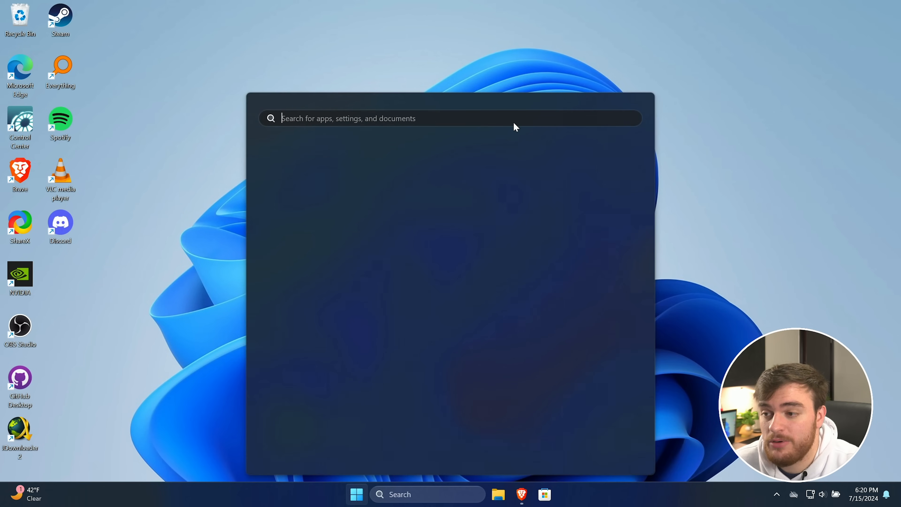
{"action": "type", "text": "asfds"}
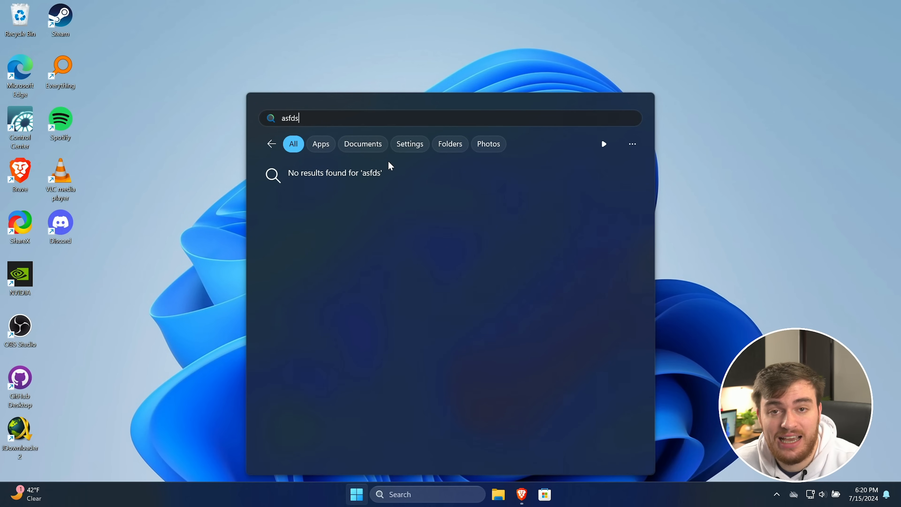
{"action": "key", "text": "Escape"}
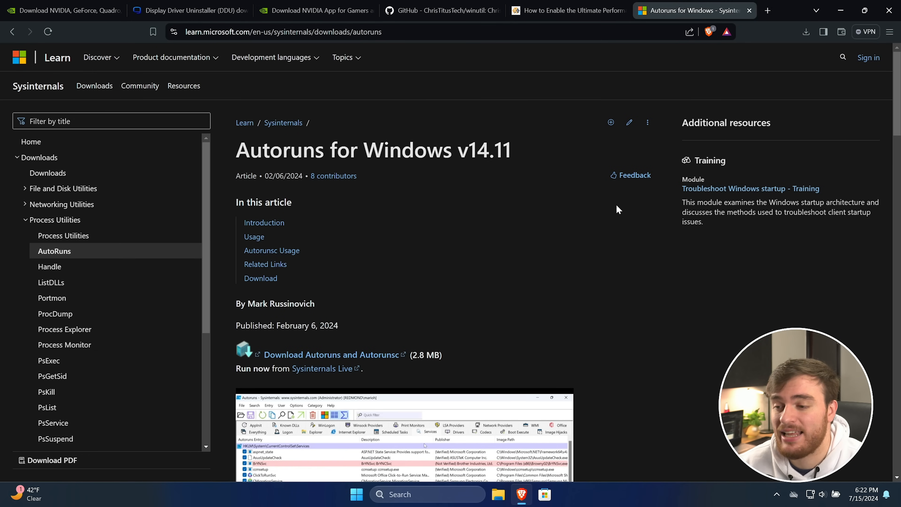
Search the Start menu for "autoruns" from the browser's Autoruns page and dismiss the search.
{"action": "key", "text": "super"}
{"action": "type", "text": "autoruns"}
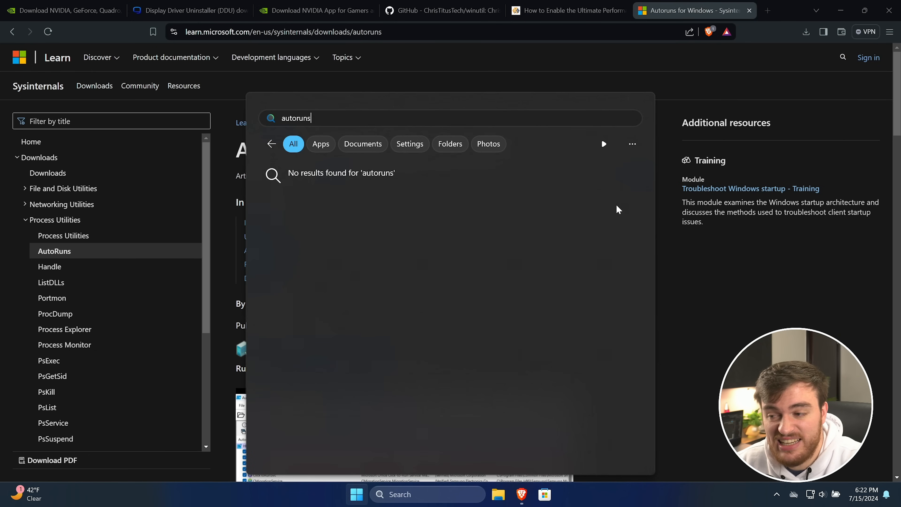
{"action": "key", "text": "Escape"}
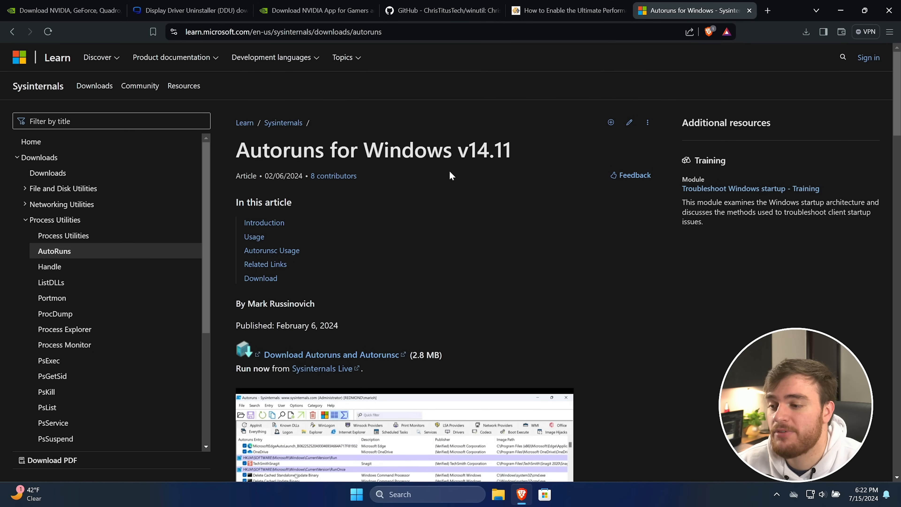
Download Autoruns from the Sysinternals page, copy Autoruns64.exe from Autoruns.zip to the desktop, and close the archive.
{"action": "left_click", "coordinate": [351, 357]}
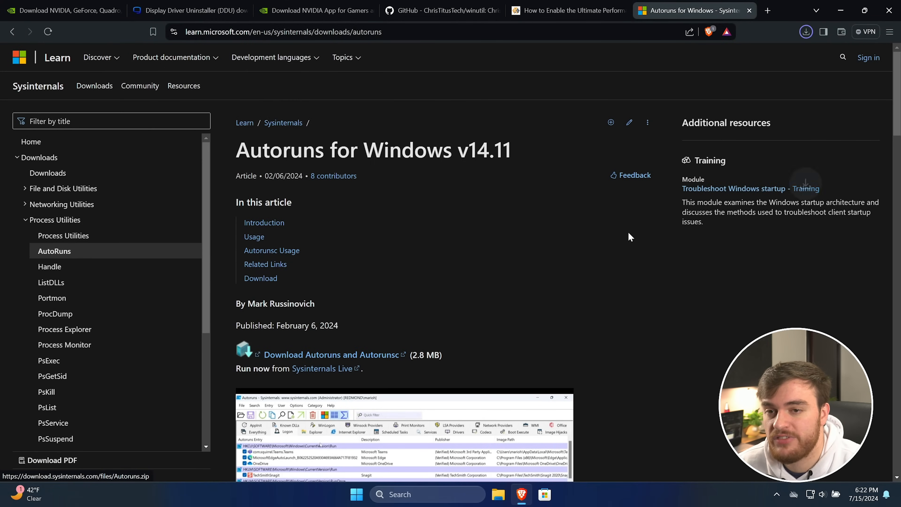
{"action": "left_click", "coordinate": [694, 53]}
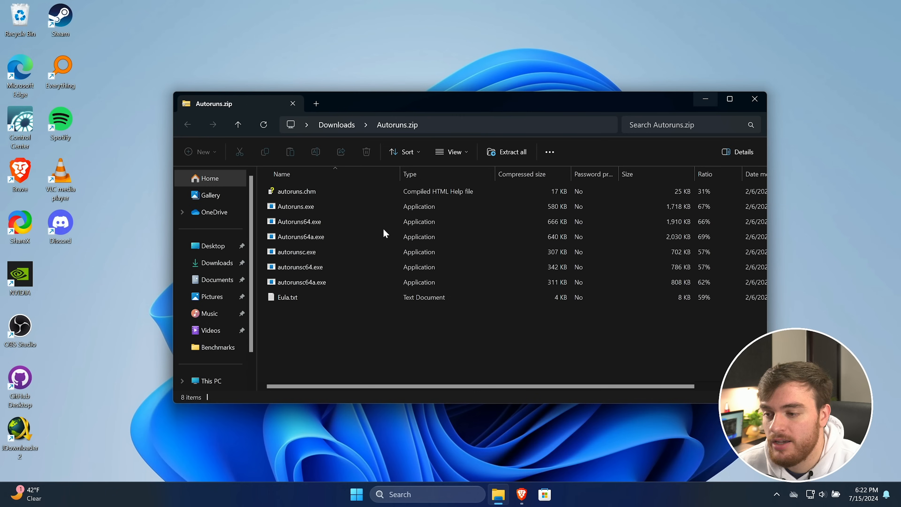
{"action": "left_click_drag", "start_coordinate": [356, 224], "coordinate": [363, 79]}
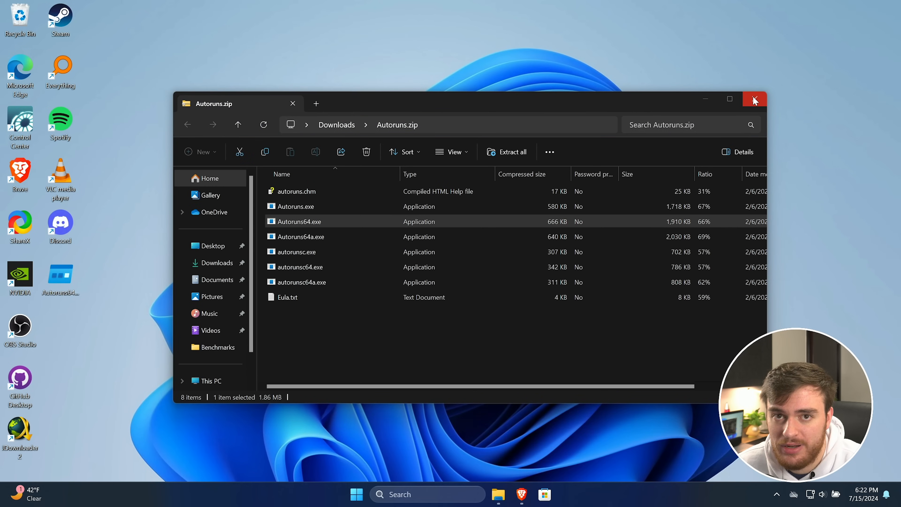
{"action": "left_click", "coordinate": [754, 102]}
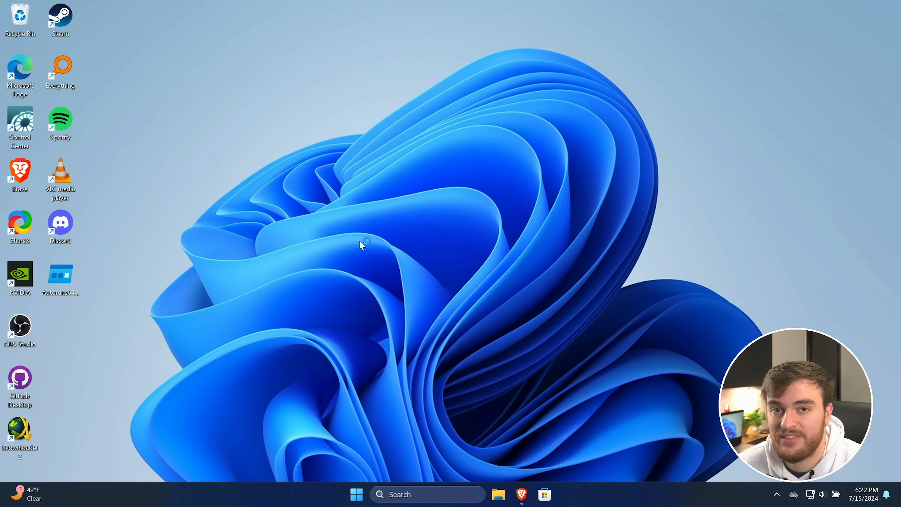
Finish launching Autoruns and maximize its window to list all automatically starting entries.
{"action": "left_click", "coordinate": [514, 311]}
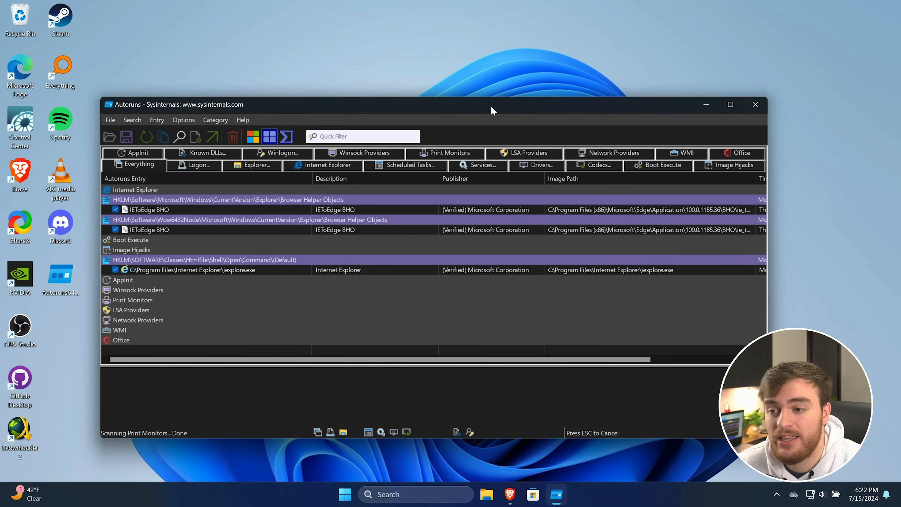
{"action": "left_click_drag", "start_coordinate": [492, 111], "coordinate": [499, 105]}
{"action": "double_click", "coordinate": [499, 105]}
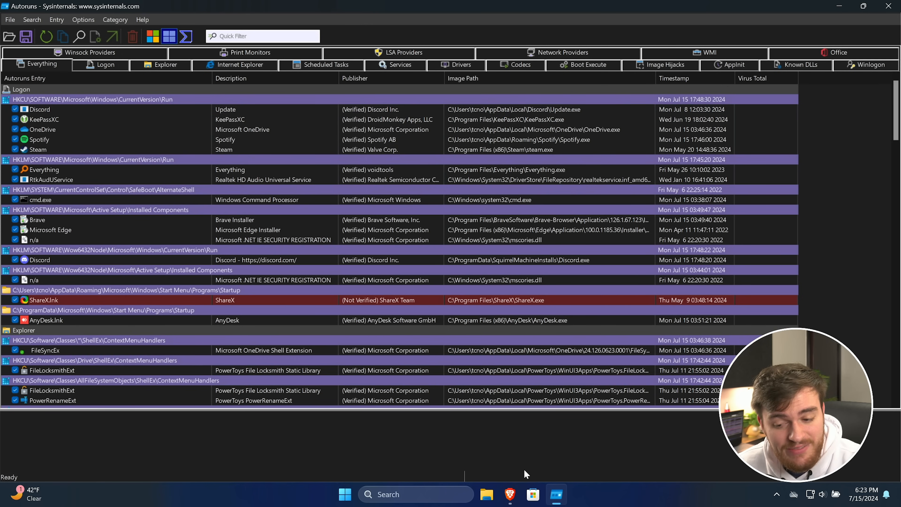
Examine the Startup apps list in Task Manager for comparison with Autoruns and minimize Task Manager.
{"action": "right_click", "coordinate": [613, 495]}
{"action": "left_click", "coordinate": [624, 459]}
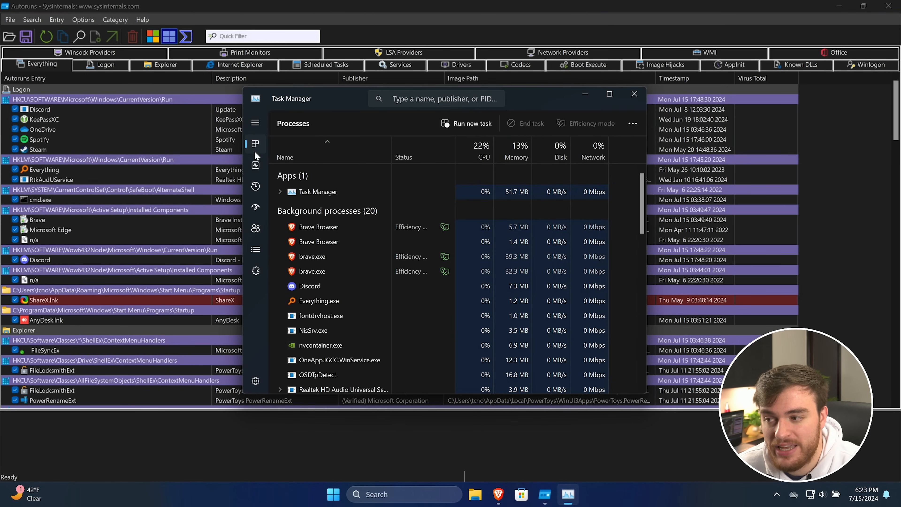
{"action": "left_click", "coordinate": [256, 207]}
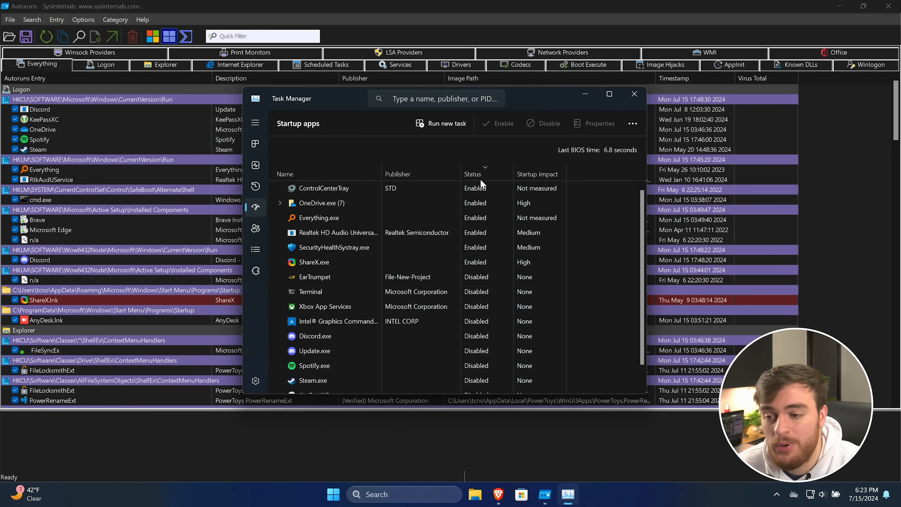
{"action": "left_click", "coordinate": [585, 94]}
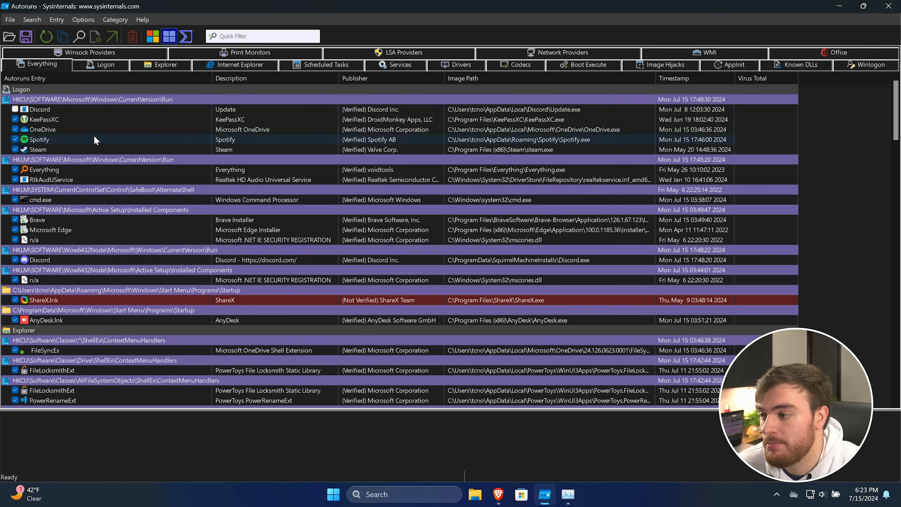
Disable the Discord, Spotify and Steam entries under the current user's Run key, and relaunch Autoruns as administrator.
{"action": "left_click", "coordinate": [16, 149]}
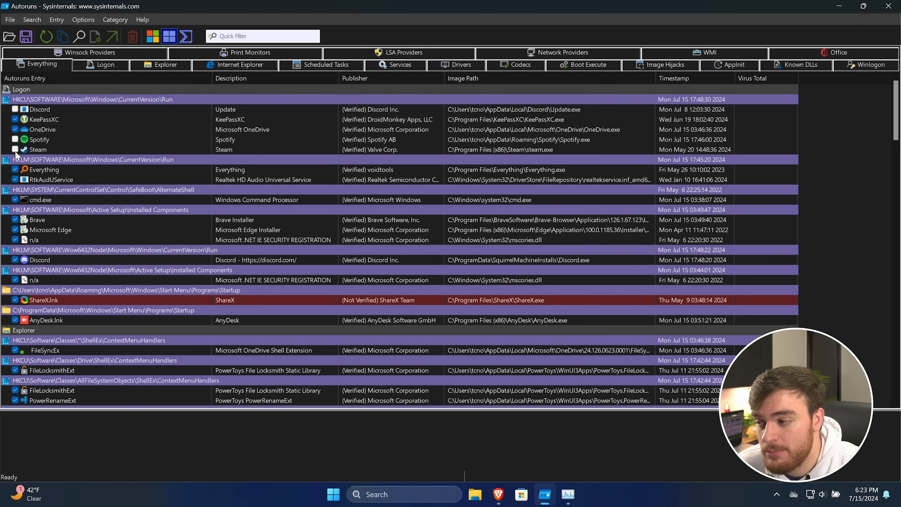
{"action": "left_click", "coordinate": [15, 170]}
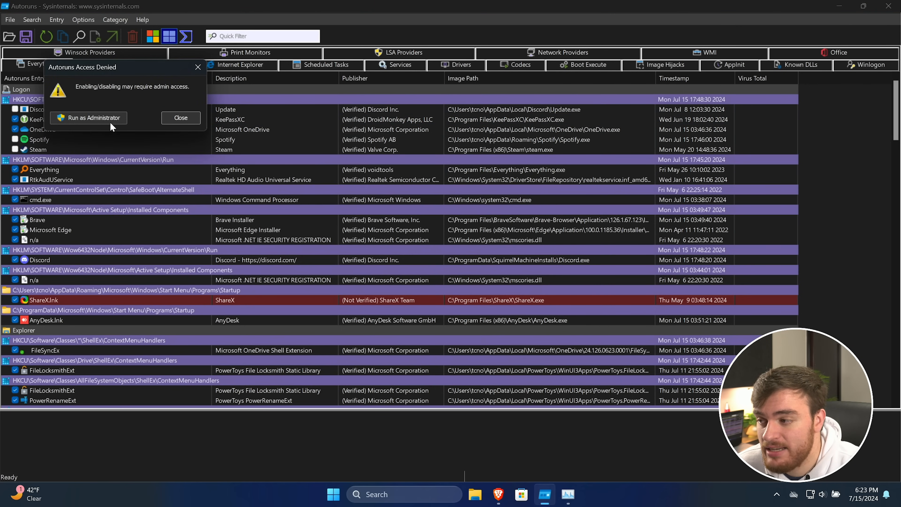
{"action": "left_click", "coordinate": [106, 115]}
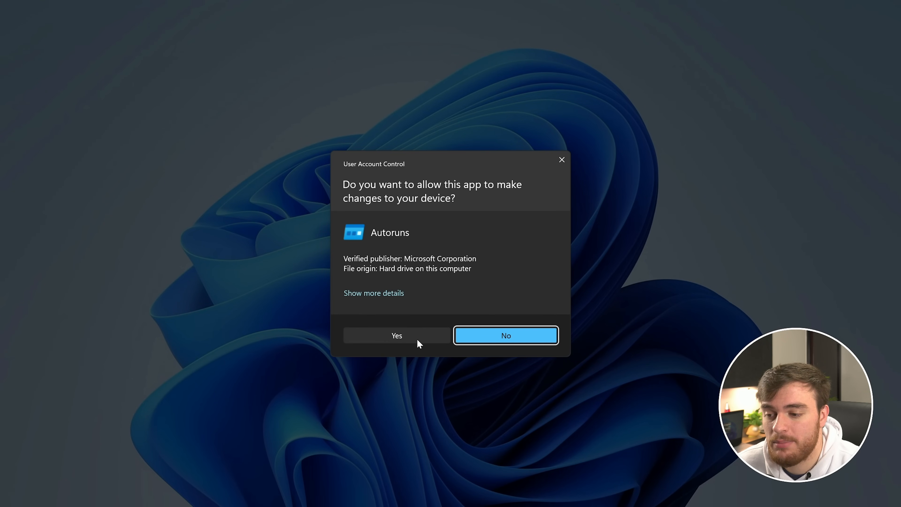
{"action": "left_click", "coordinate": [418, 340]}
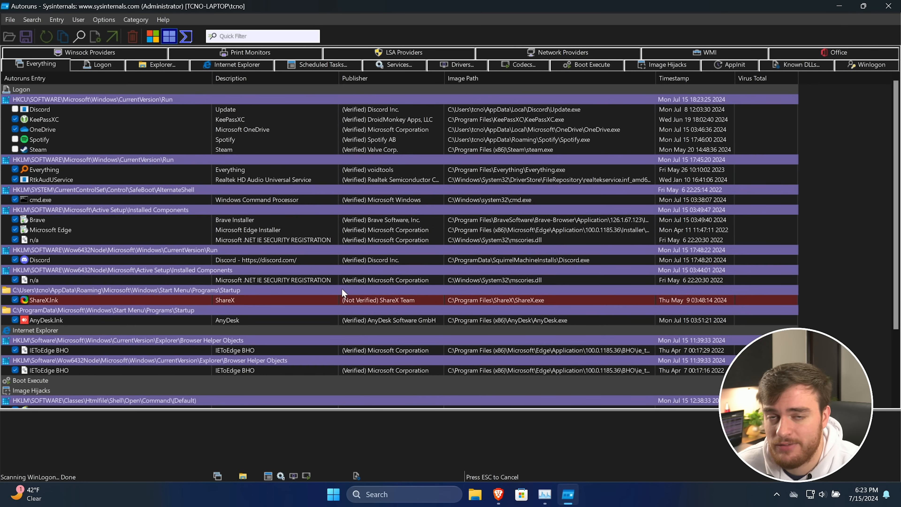
Disable the Everything, Brave, Microsoft Edge, machine-wide Discord and AnyDesk.lnk logon entries.
{"action": "left_click", "coordinate": [14, 170]}
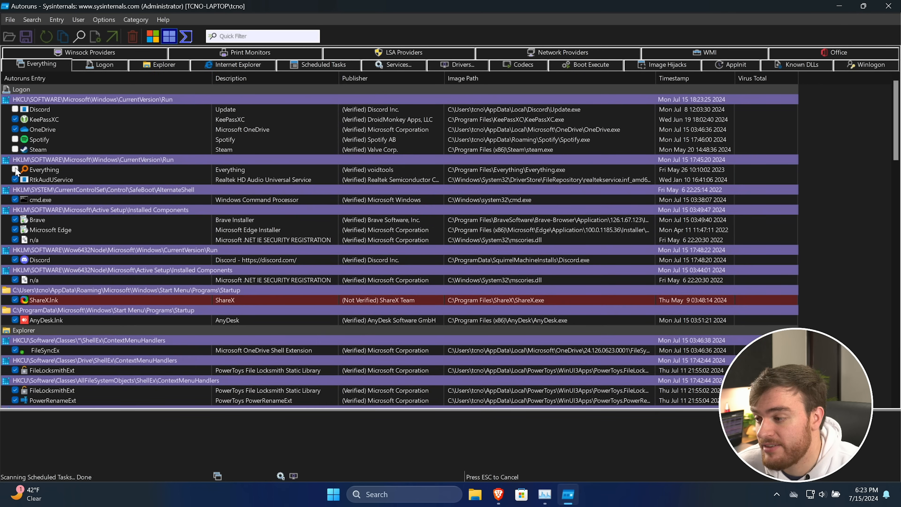
{"action": "left_click", "coordinate": [15, 220]}
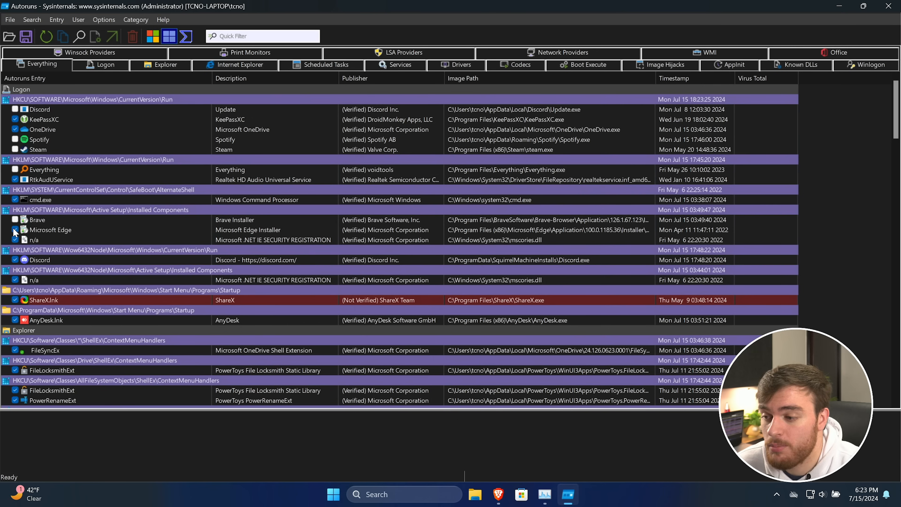
{"action": "left_click", "coordinate": [15, 230]}
{"action": "left_click", "coordinate": [15, 259]}
{"action": "left_click", "coordinate": [14, 320]}
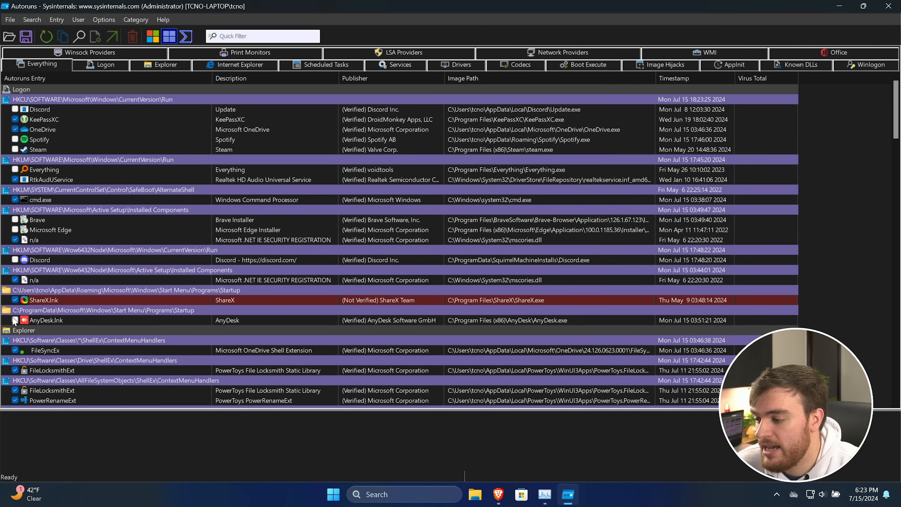
Examine the remaining autostart entries, from Explorer extensions through scheduled tasks and services to drivers.
{"action": "scroll", "coordinate": [14, 321], "scroll_direction": "down", "scroll_amount": 10}
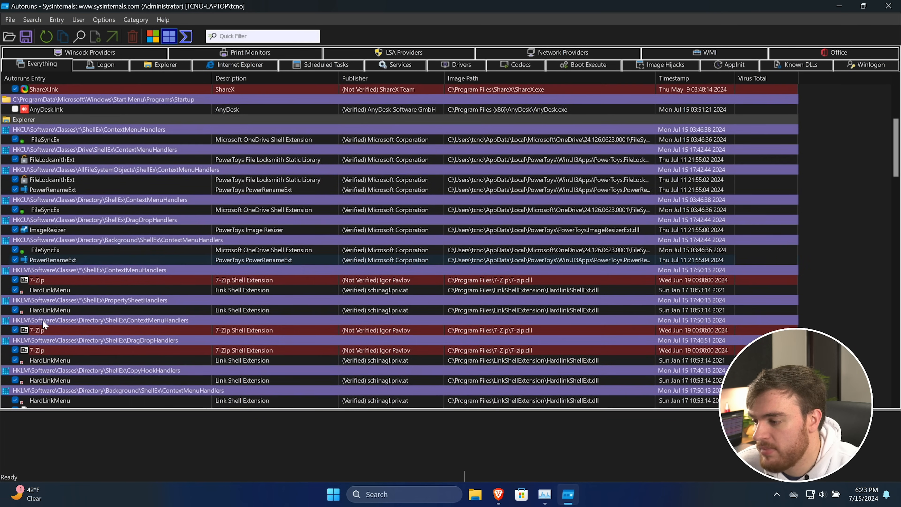
{"action": "scroll", "coordinate": [41, 320], "scroll_direction": "down", "scroll_amount": 12}
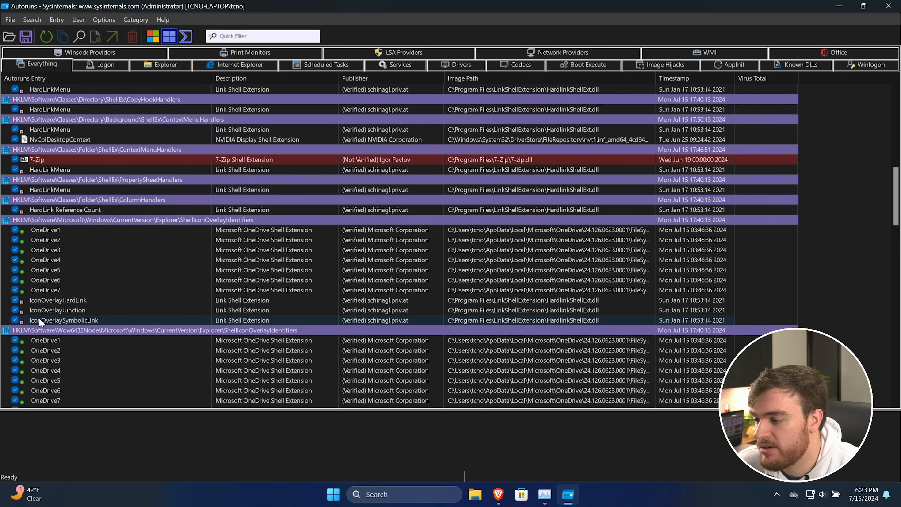
{"action": "scroll", "coordinate": [49, 304], "scroll_direction": "down", "scroll_amount": 8}
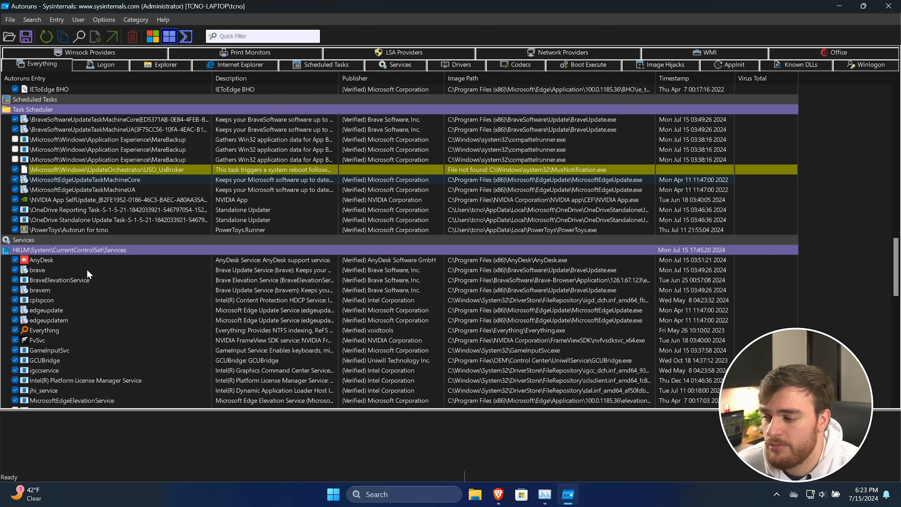
{"action": "scroll", "coordinate": [95, 269], "scroll_direction": "down", "scroll_amount": 8}
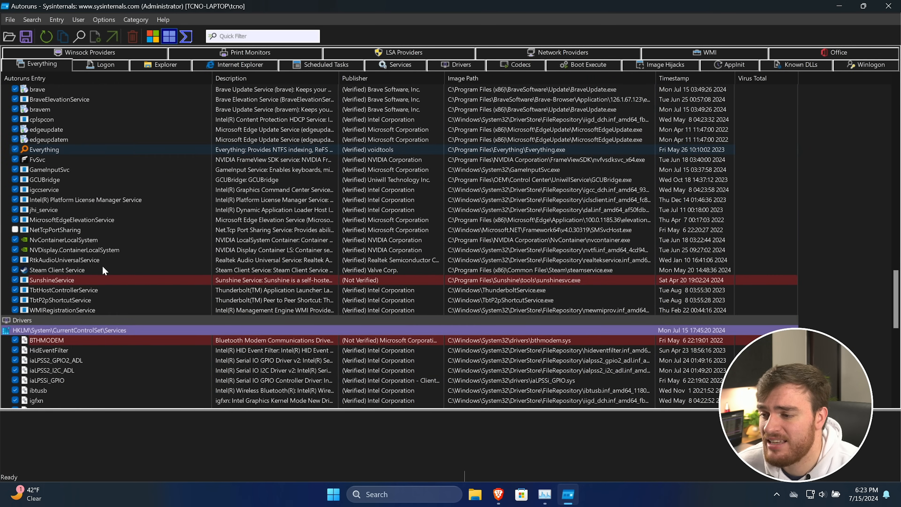
{"action": "scroll", "coordinate": [102, 265], "scroll_direction": "up", "scroll_amount": 20}
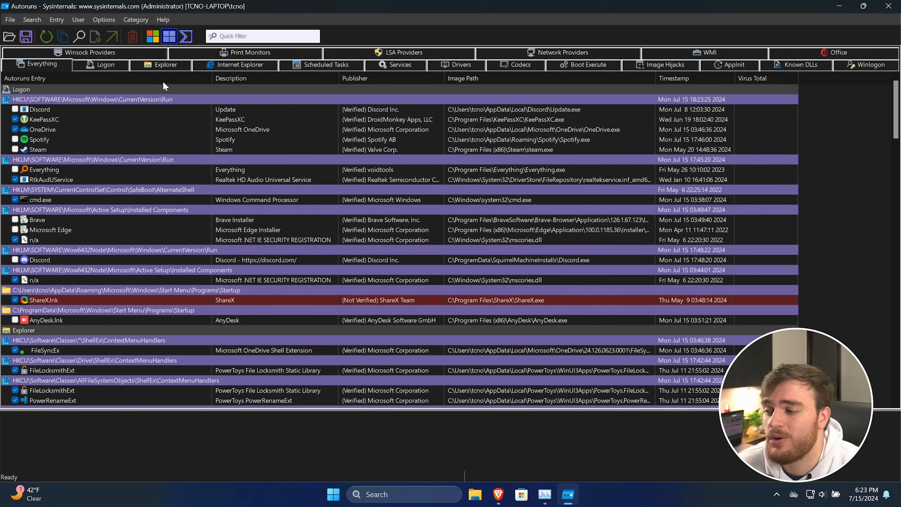
Examine the Logon and Explorer categories, check a desktop item's context menu, and inspect the drive FileLocksmithExt shell extension.
{"action": "left_click", "coordinate": [101, 64]}
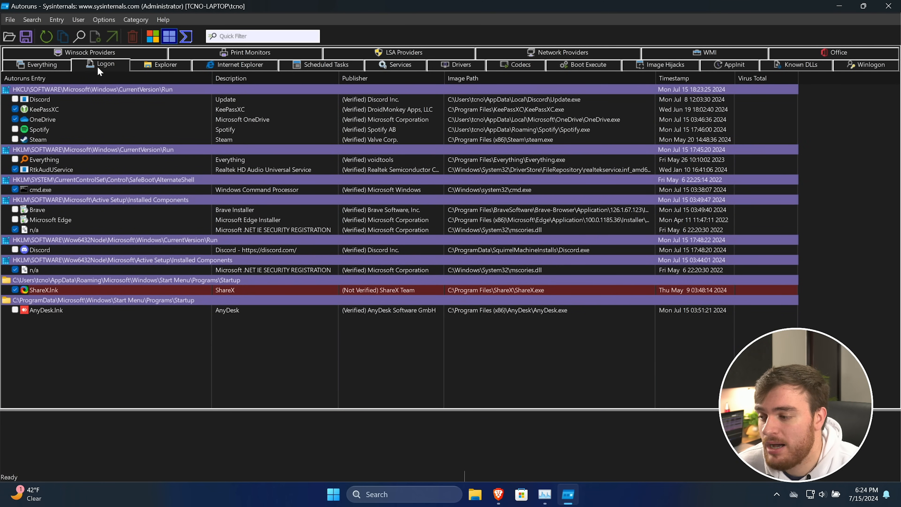
{"action": "left_click", "coordinate": [160, 65]}
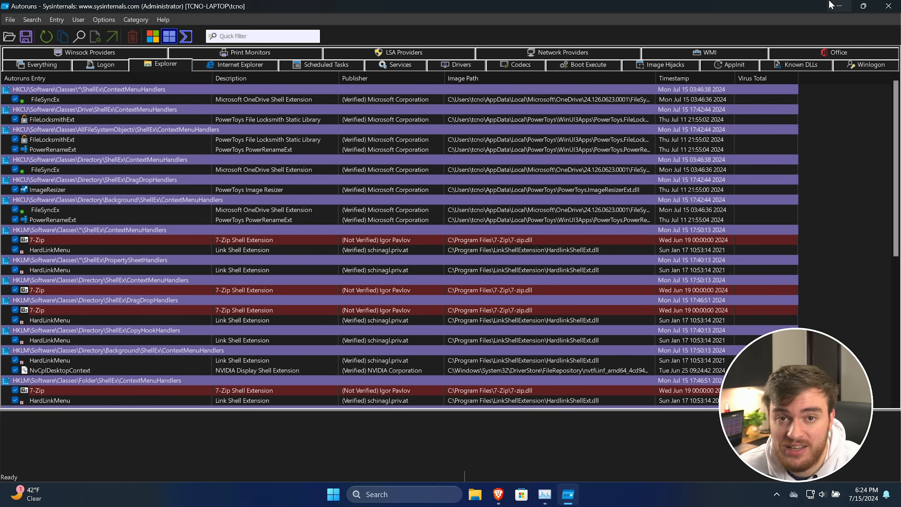
{"action": "left_click", "coordinate": [839, 6]}
{"action": "right_click", "coordinate": [68, 118]}
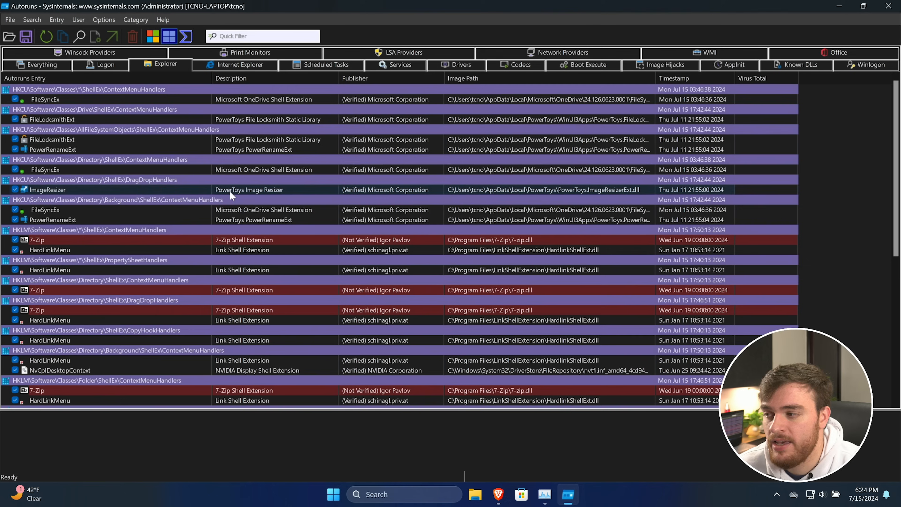
{"action": "left_click", "coordinate": [67, 119]}
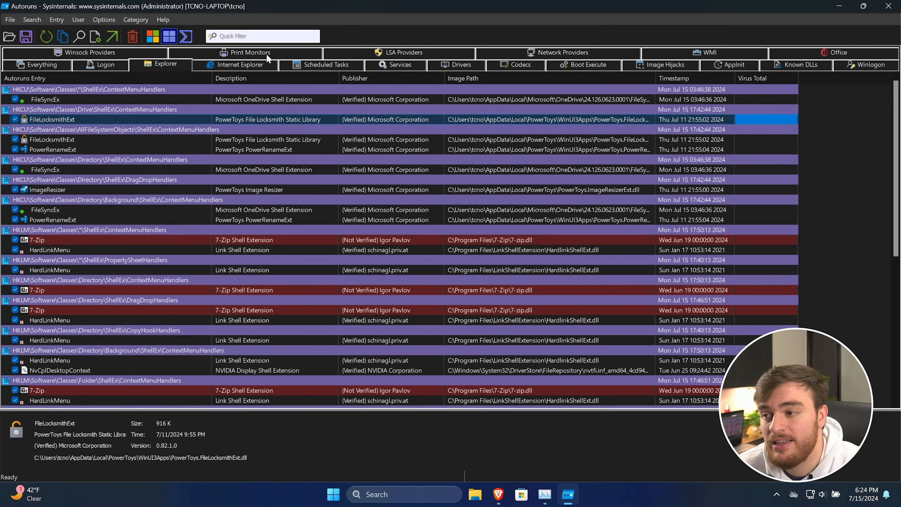
Examine the Internet Explorer, Scheduled Tasks, Services, Drivers, Boot Execute and other categories, revisit the Logon entries, and close Autoruns.
{"action": "left_click", "coordinate": [257, 64]}
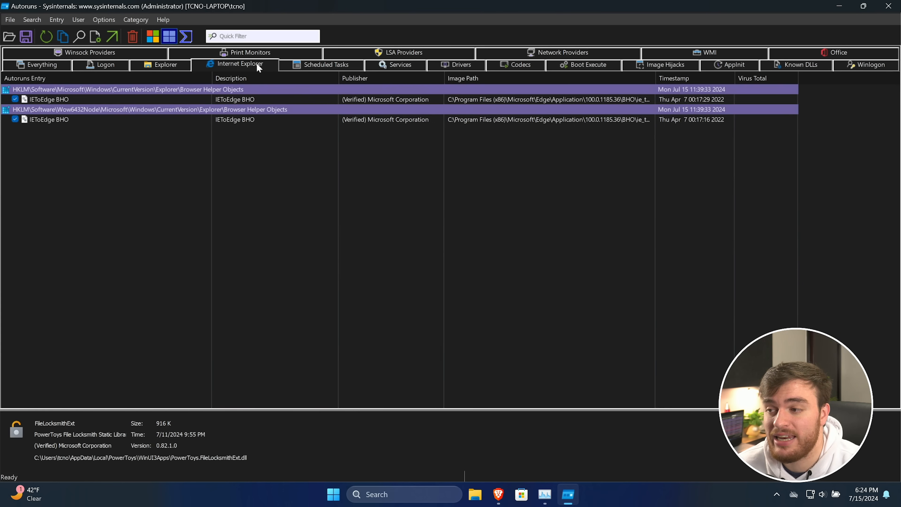
{"action": "left_click", "coordinate": [302, 66]}
{"action": "left_click", "coordinate": [396, 65]}
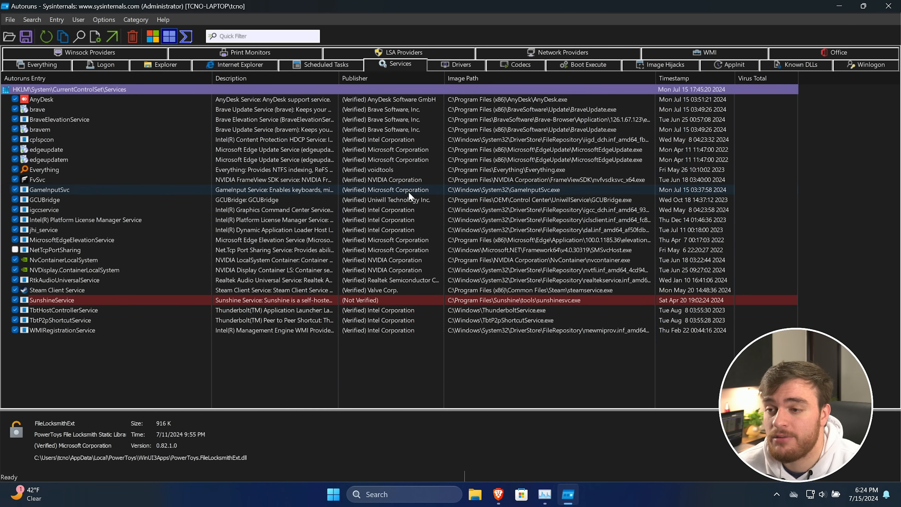
{"action": "left_click", "coordinate": [464, 66]}
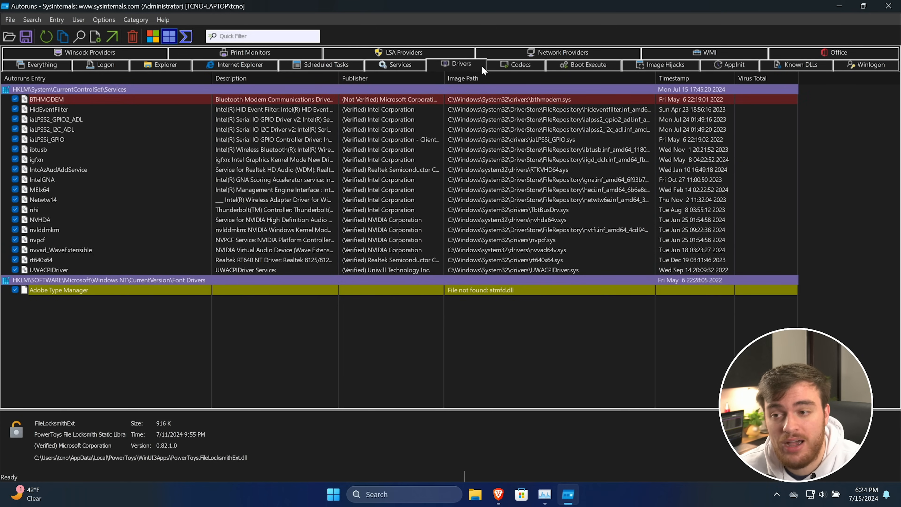
{"action": "left_click", "coordinate": [514, 65]}
{"action": "left_click", "coordinate": [581, 64]}
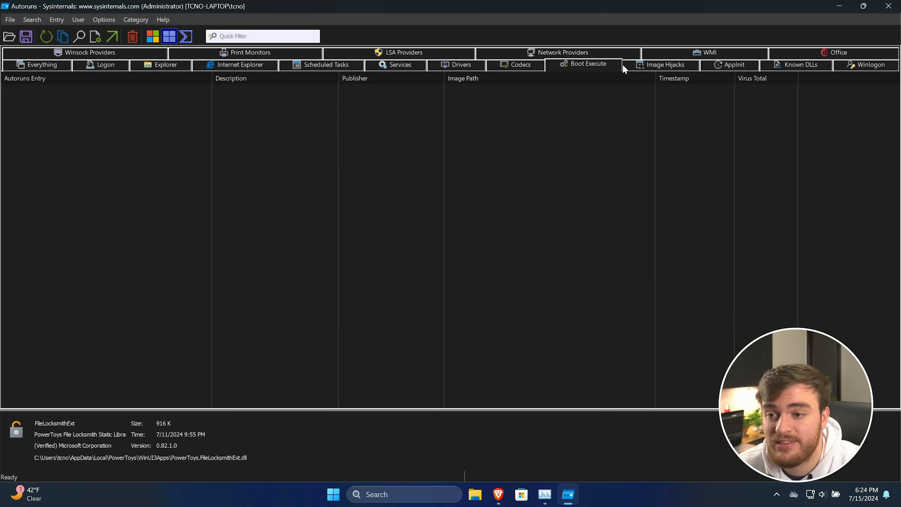
{"action": "left_click", "coordinate": [639, 64]}
{"action": "left_click", "coordinate": [788, 62]}
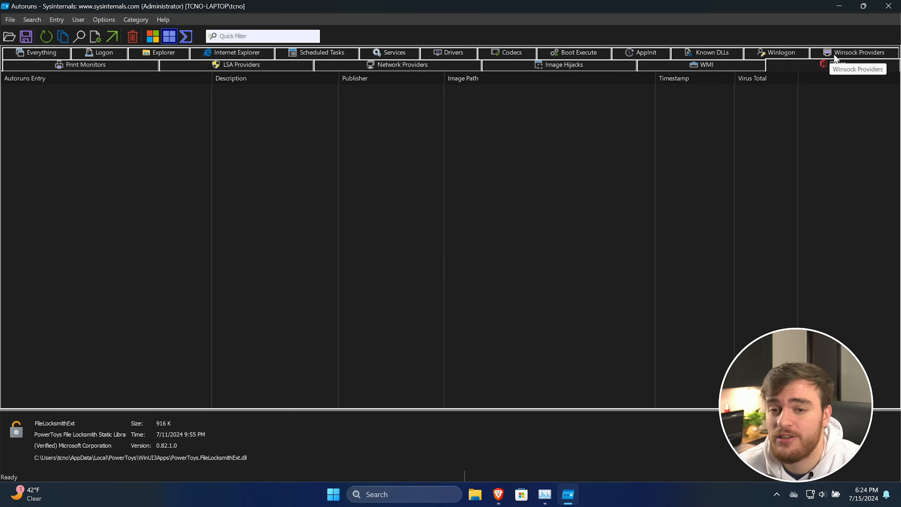
{"action": "left_click", "coordinate": [117, 52]}
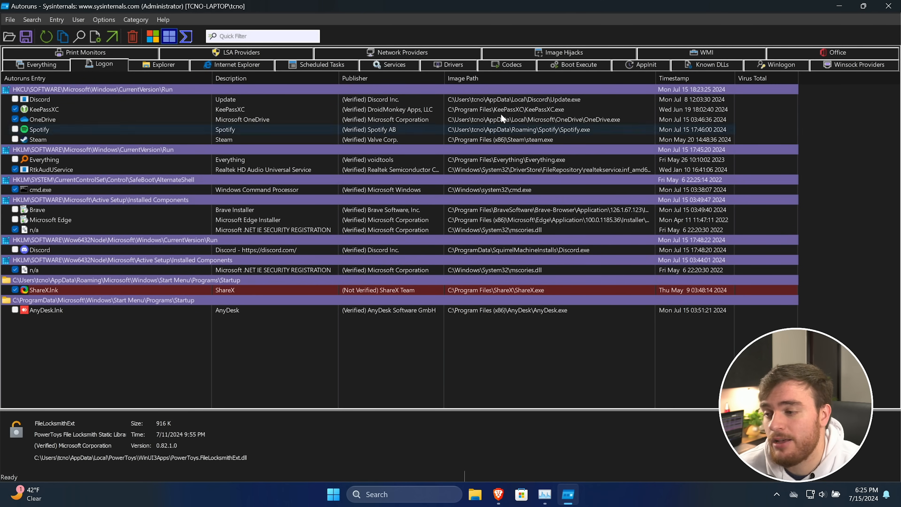
{"action": "left_click", "coordinate": [886, 5]}
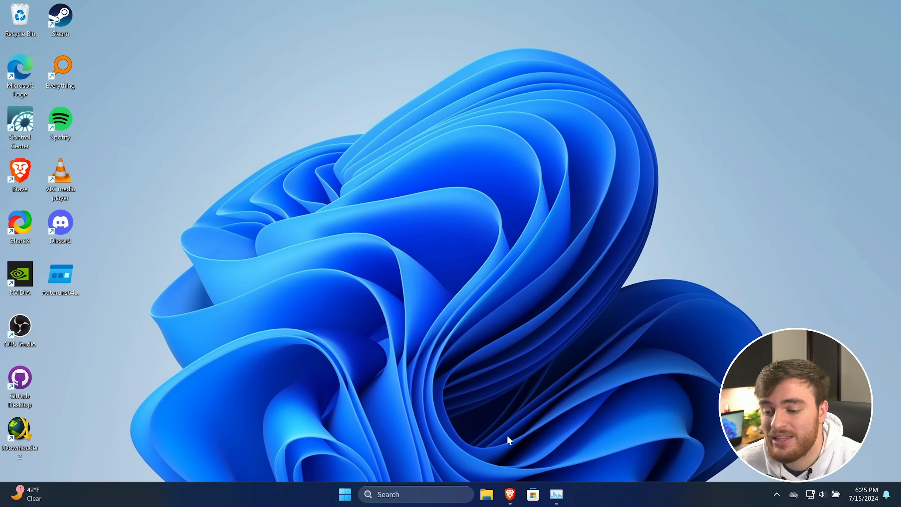
{"action": "left_click", "coordinate": [510, 494]}
{"action": "key", "text": "super+Right"}
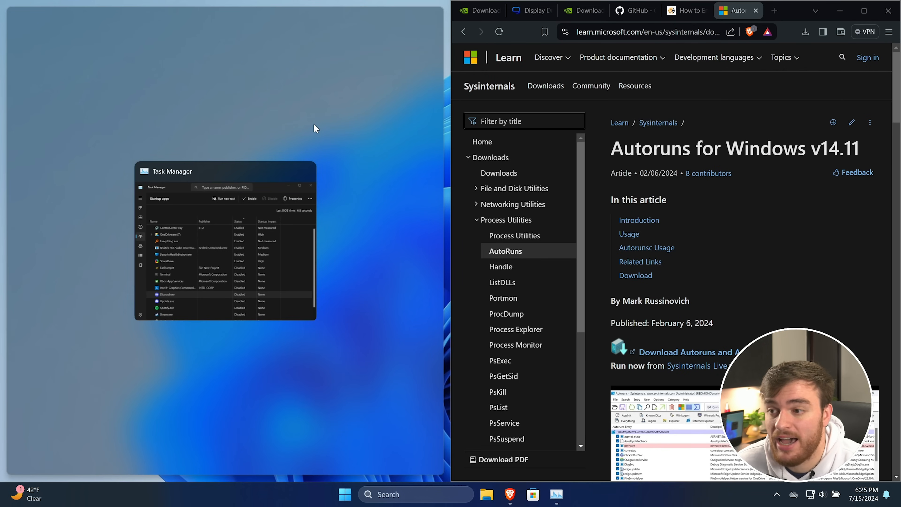
{"action": "left_click", "coordinate": [407, 145]}
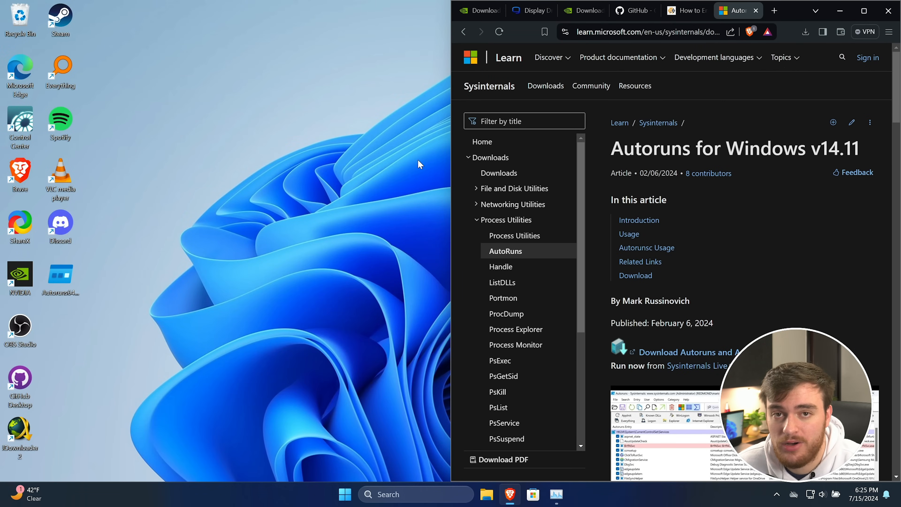
{"action": "left_click_drag", "start_coordinate": [790, 12], "coordinate": [611, 1]}
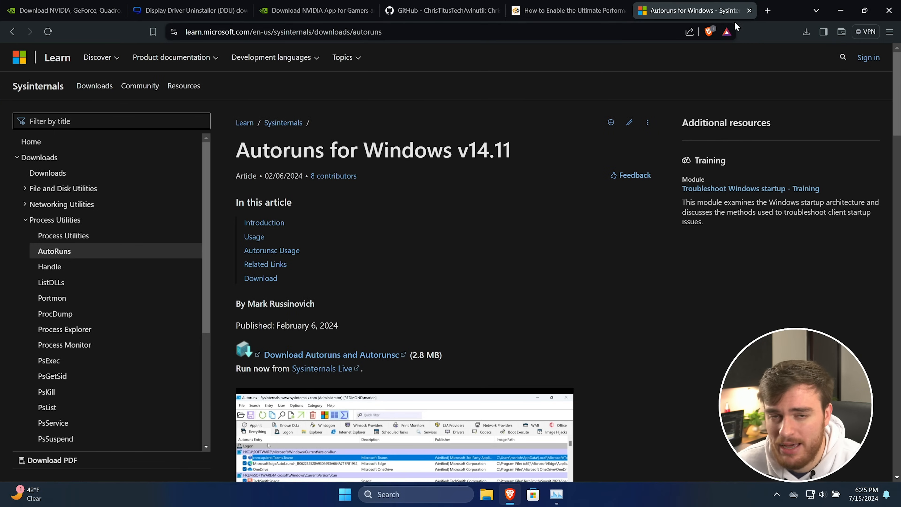
{"action": "left_click", "coordinate": [840, 10]}
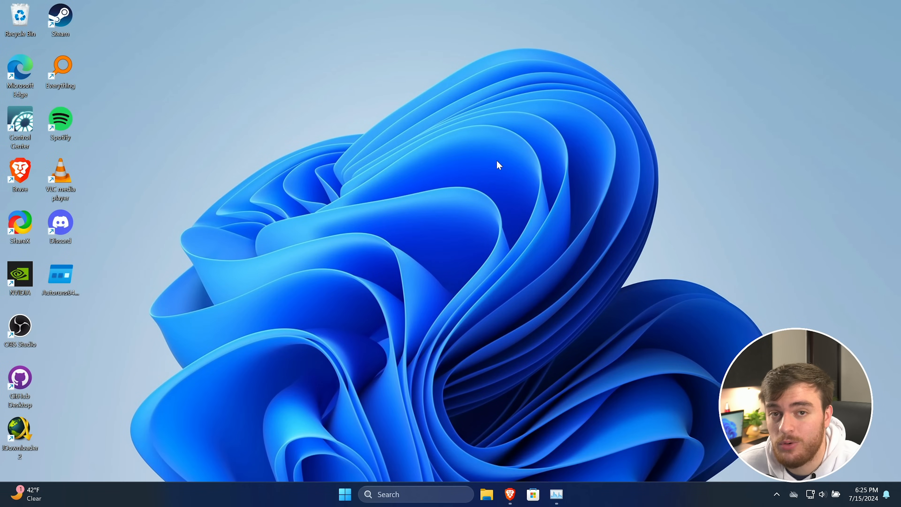
Search the Start menu for "settings", open the Settings app and show its System section.
{"action": "key", "text": "super"}
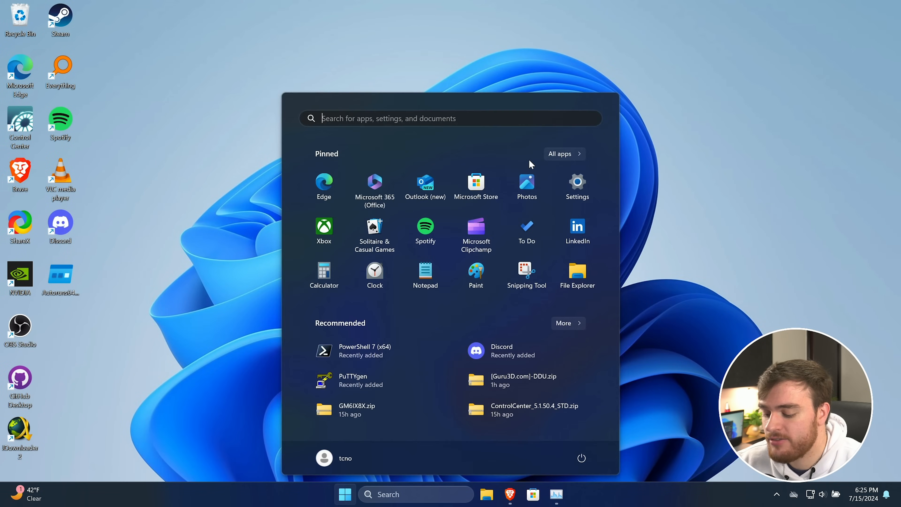
{"action": "type", "text": "settings"}
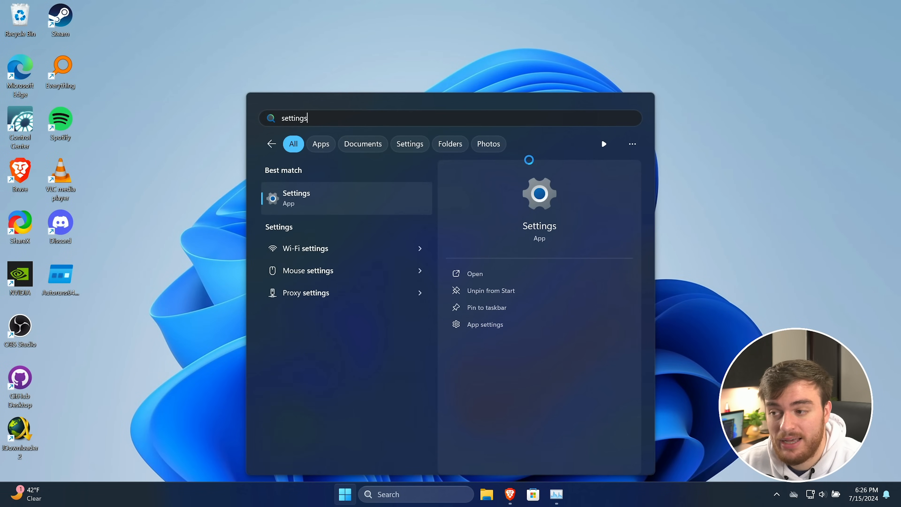
{"action": "key", "text": "Return"}
{"action": "left_click", "coordinate": [75, 139]}
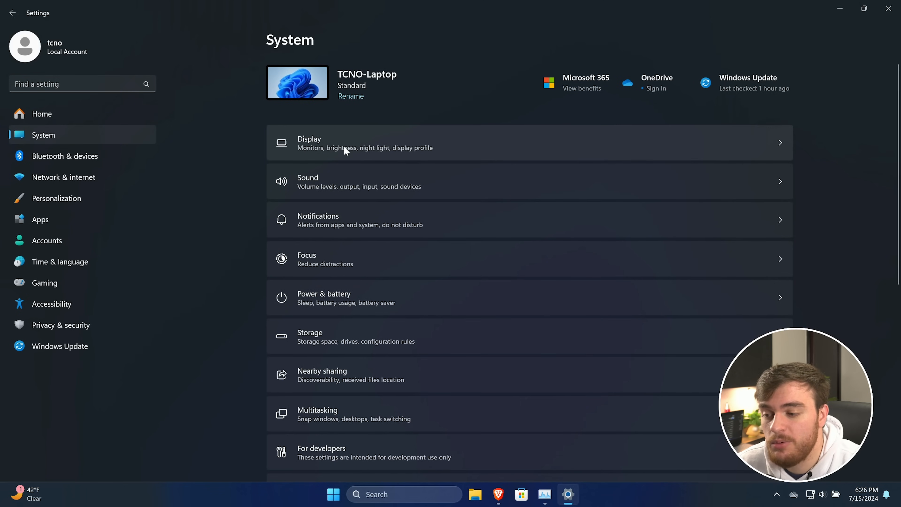
In the Multitasking settings, turn off the Snap windows suggestion of what can be snapped next to a snapped window.
{"action": "scroll", "coordinate": [346, 149], "scroll_direction": "down", "scroll_amount": 6}
{"action": "left_click", "coordinate": [336, 165]}
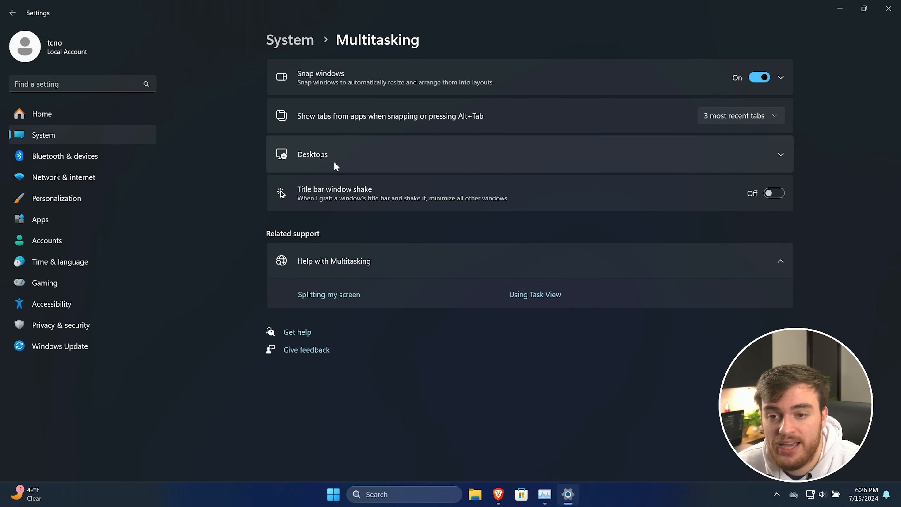
{"action": "left_click", "coordinate": [784, 76]}
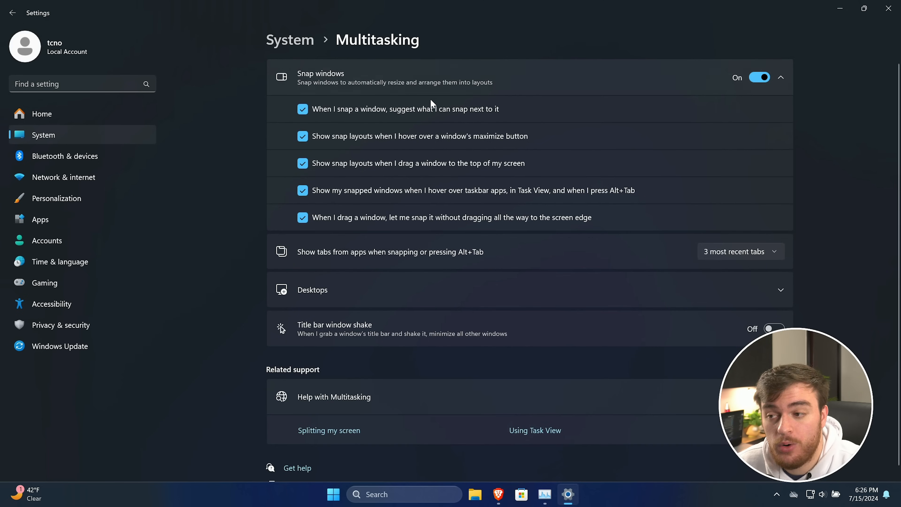
{"action": "left_click", "coordinate": [381, 109]}
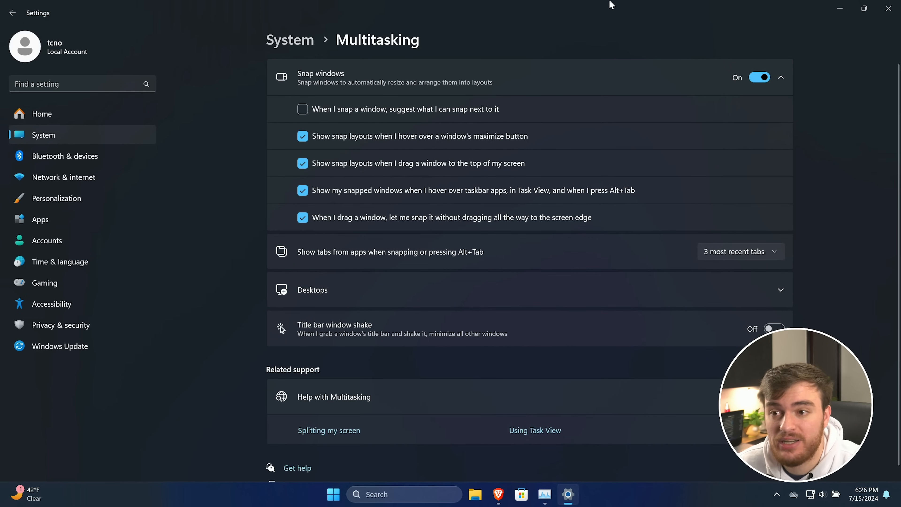
Test snapping the Settings window to the right half and the top-left quarter of the screen alongside Task Manager, and maximize it again.
{"action": "left_click_drag", "start_coordinate": [611, 4], "coordinate": [900, 135]}
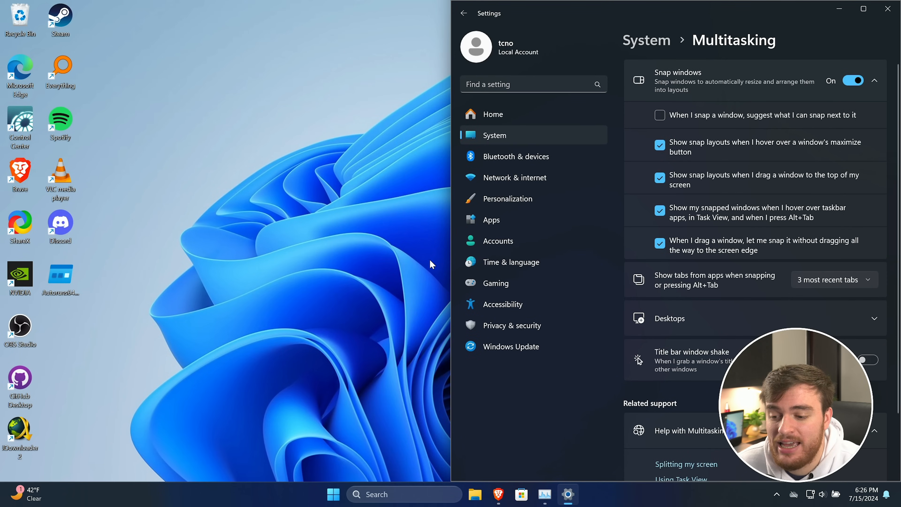
{"action": "left_click", "coordinate": [544, 492]}
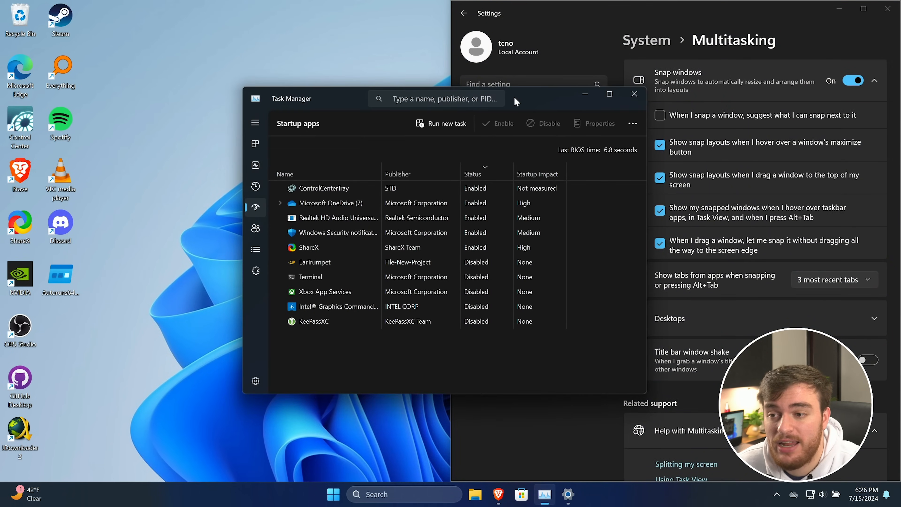
{"action": "left_click_drag", "start_coordinate": [515, 98], "coordinate": [391, 120]}
{"action": "left_click_drag", "start_coordinate": [603, 10], "coordinate": [347, 20]}
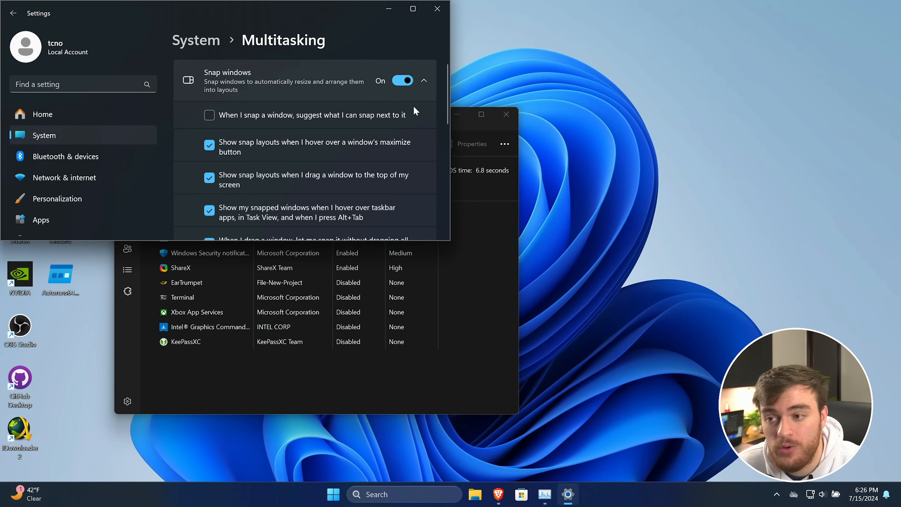
{"action": "left_click", "coordinate": [413, 8]}
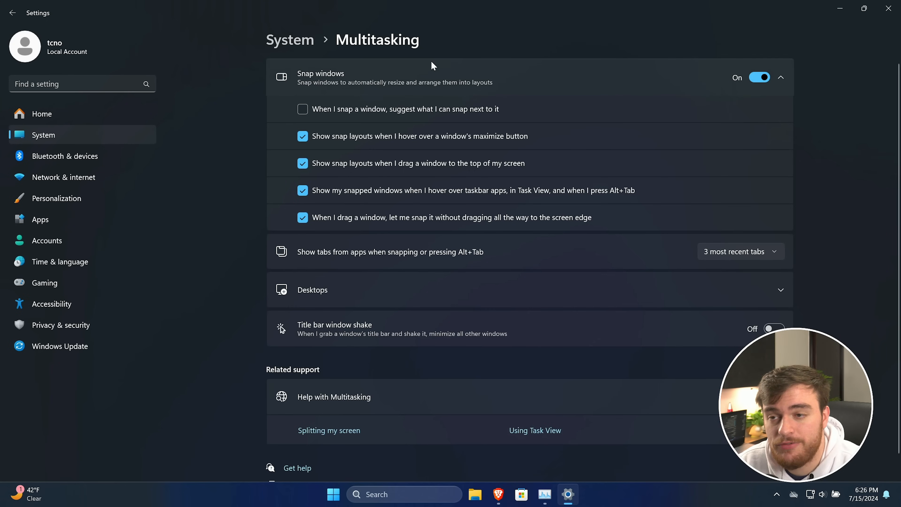
Search the settings for "remote desktop" and open the Remote Desktop settings page.
{"action": "left_click", "coordinate": [301, 40]}
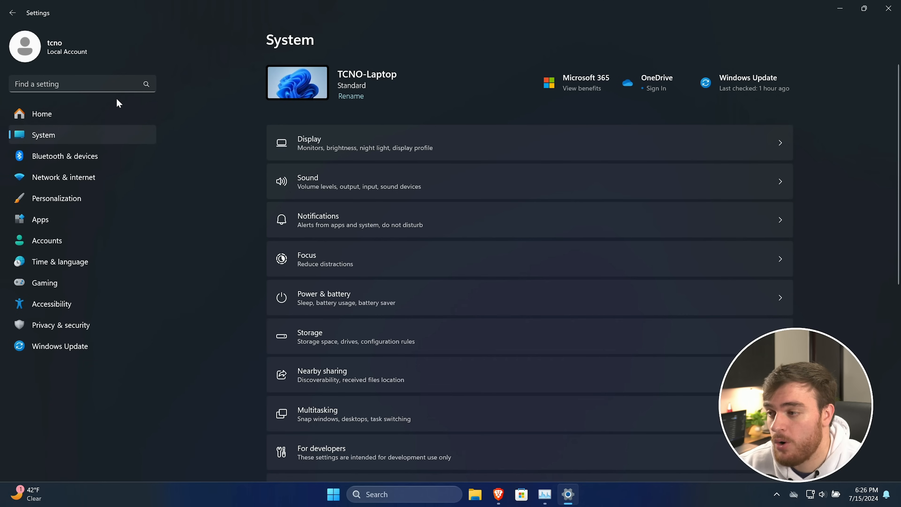
{"action": "left_click", "coordinate": [112, 86]}
{"action": "type", "text": "remote dewskt"}
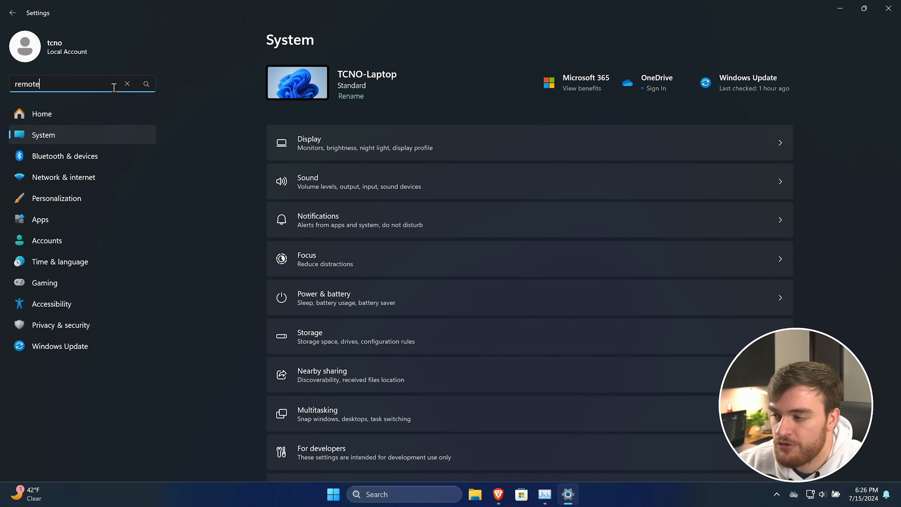
{"action": "key", "text": "BackSpace"}
{"action": "key", "text": "BackSpace"}
{"action": "key", "text": "BackSpace"}
{"action": "key", "text": "BackSpace"}
{"action": "type", "text": "sktop"}
{"action": "key", "text": "Return"}
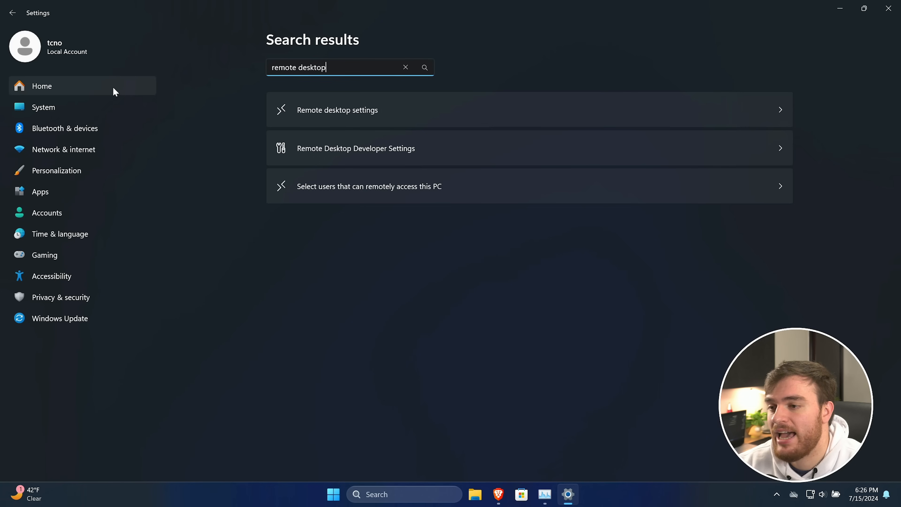
{"action": "left_click", "coordinate": [382, 104]}
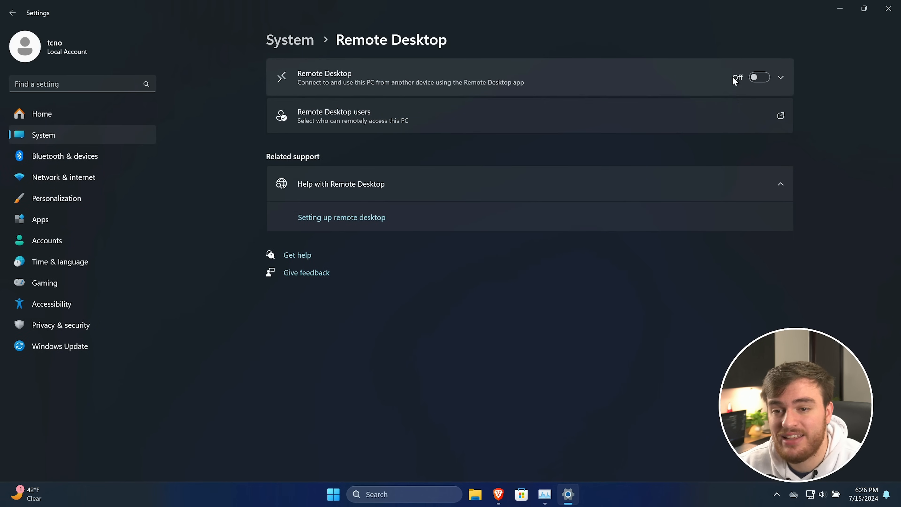
Start enabling Remote Desktop, cancel the confirmation and return to the System section.
{"action": "left_click", "coordinate": [758, 77]}
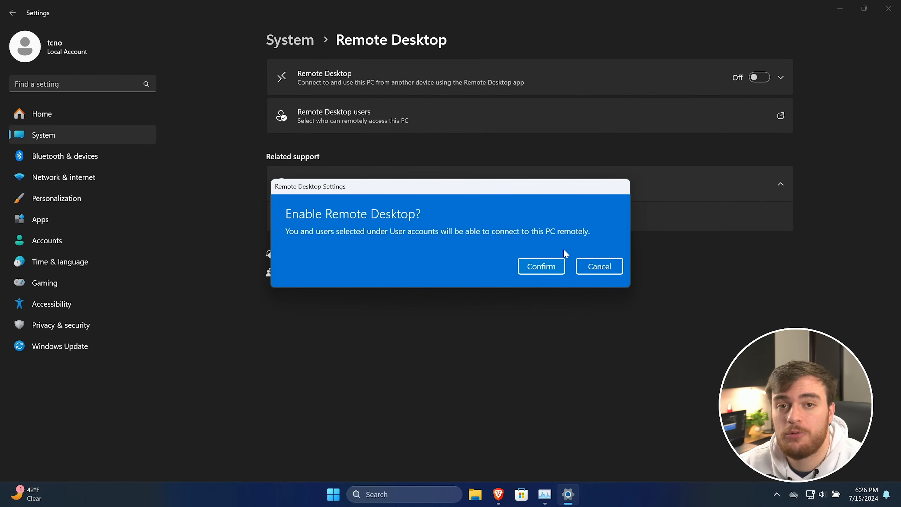
{"action": "left_click", "coordinate": [589, 272]}
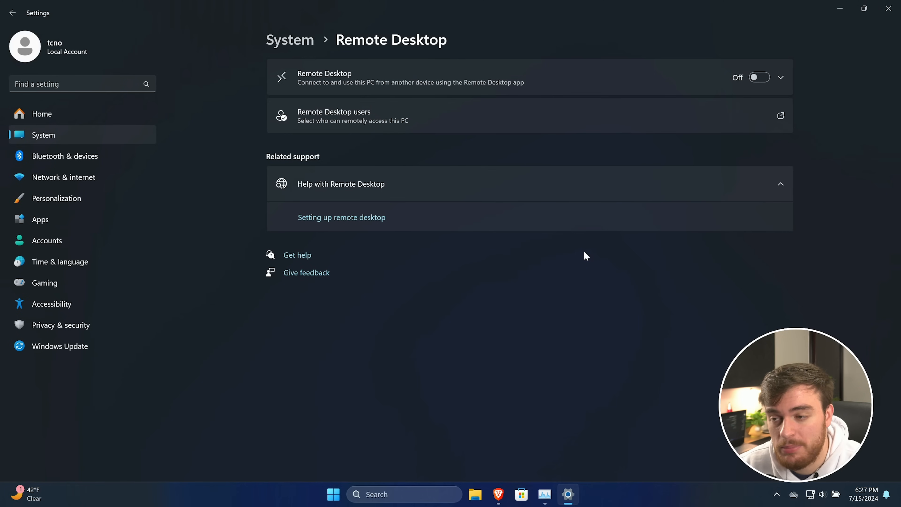
{"action": "left_click", "coordinate": [286, 50]}
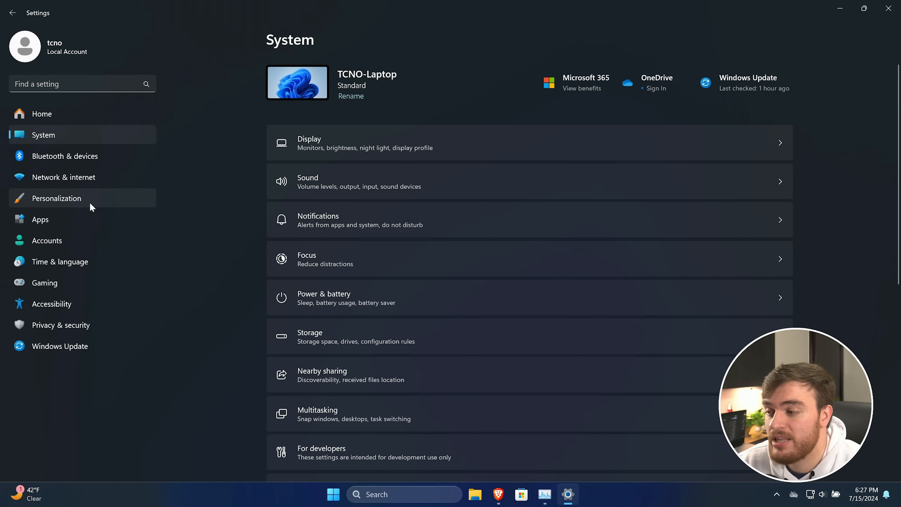
Open the Colors page of the Personalization settings and examine the mode, transparency and accent color options.
{"action": "left_click", "coordinate": [84, 201]}
{"action": "left_click", "coordinate": [378, 240]}
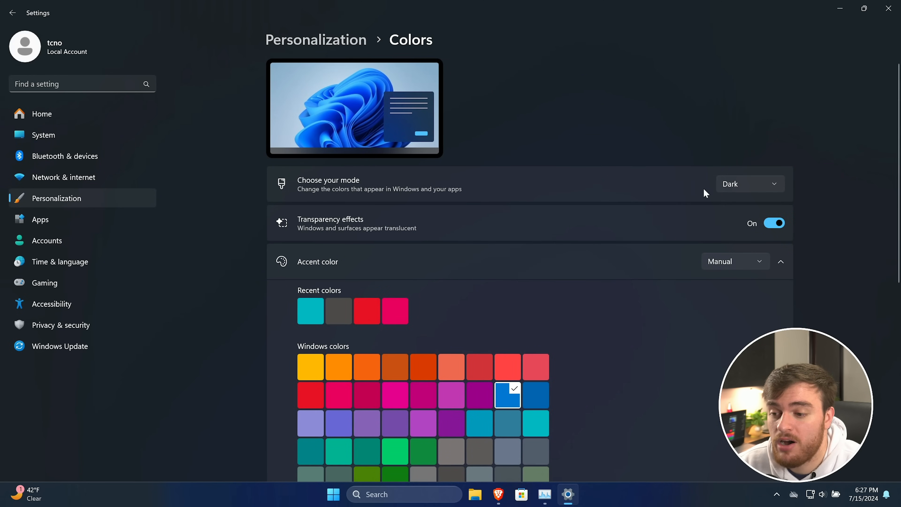
{"action": "scroll", "coordinate": [631, 221], "scroll_direction": "down", "scroll_amount": 3}
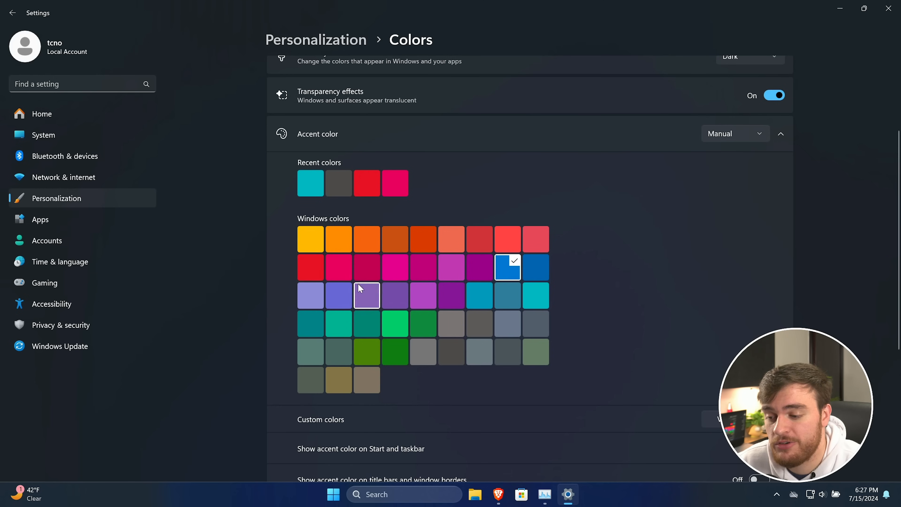
{"action": "scroll", "coordinate": [396, 298], "scroll_direction": "down", "scroll_amount": 5}
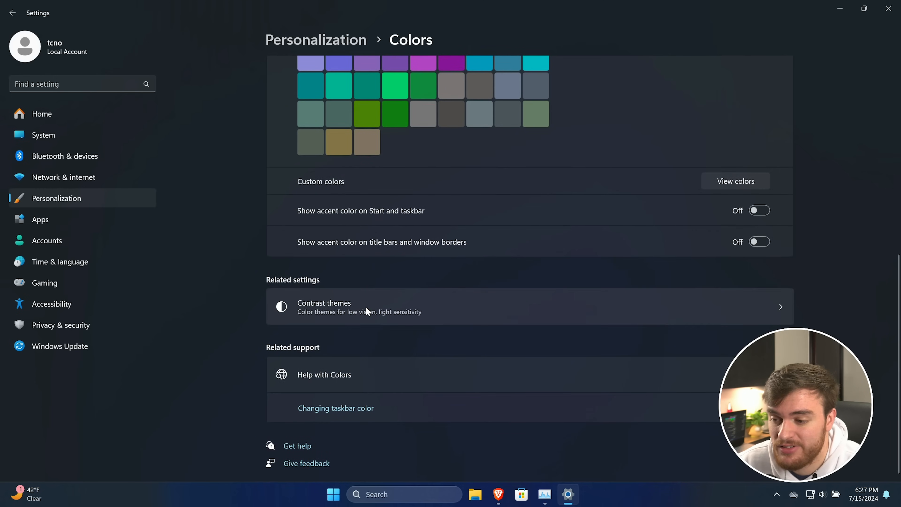
{"action": "scroll", "coordinate": [496, 245], "scroll_direction": "up", "scroll_amount": 8}
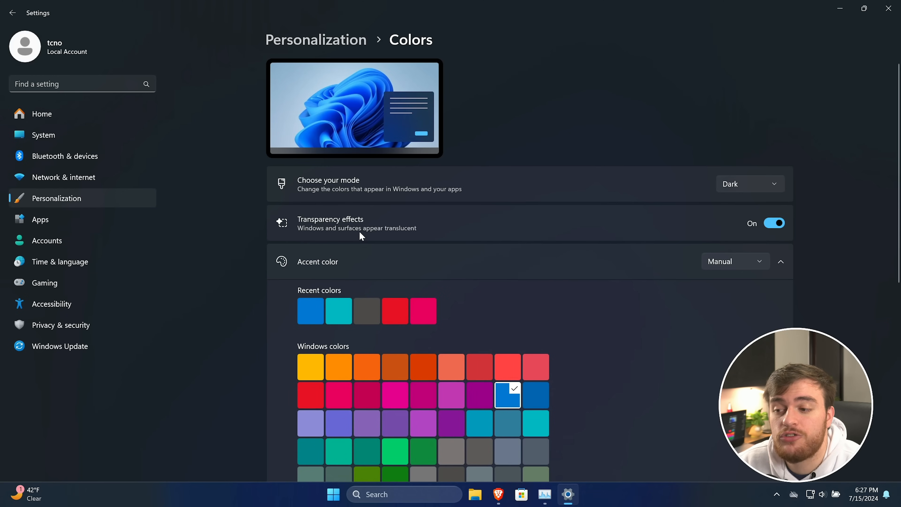
Toggle Transparency effects off and on to compare the look in a restored window, leave them on, and maximize Settings again.
{"action": "left_click", "coordinate": [772, 224]}
{"action": "left_click_drag", "start_coordinate": [687, 20], "coordinate": [380, 31]}
{"action": "left_click", "coordinate": [575, 248]}
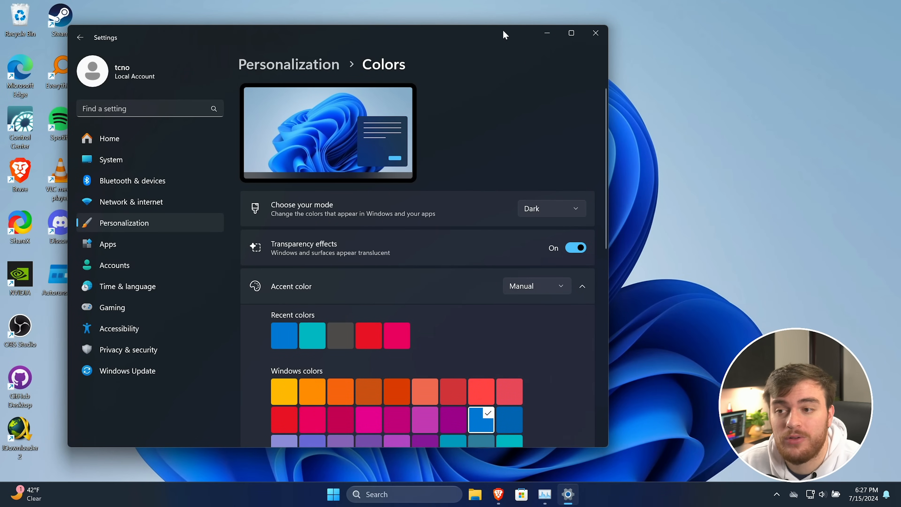
{"action": "left_click_drag", "start_coordinate": [506, 34], "coordinate": [556, 35]}
{"action": "left_click", "coordinate": [628, 249]}
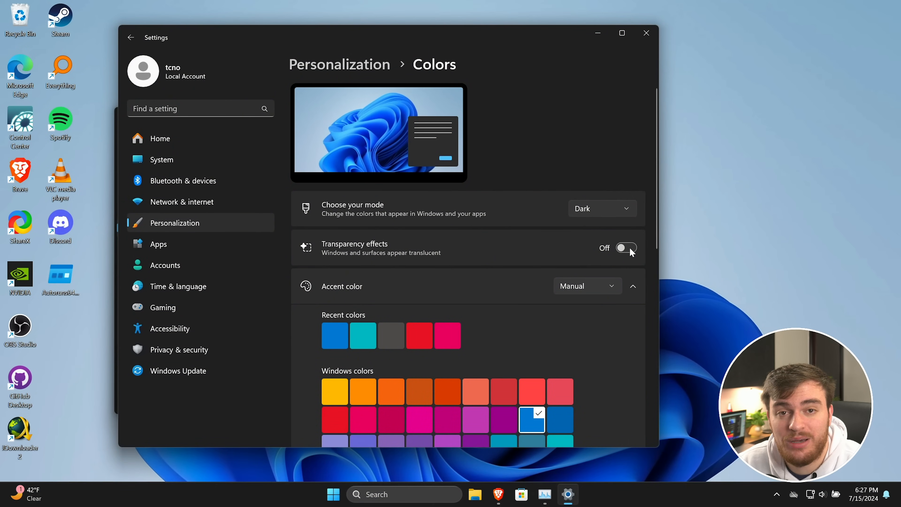
{"action": "left_click", "coordinate": [626, 248]}
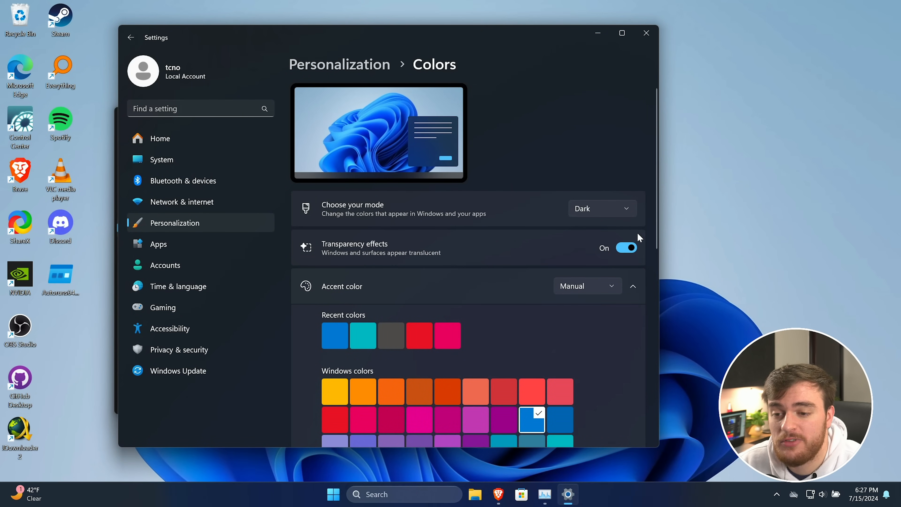
{"action": "left_click", "coordinate": [621, 34]}
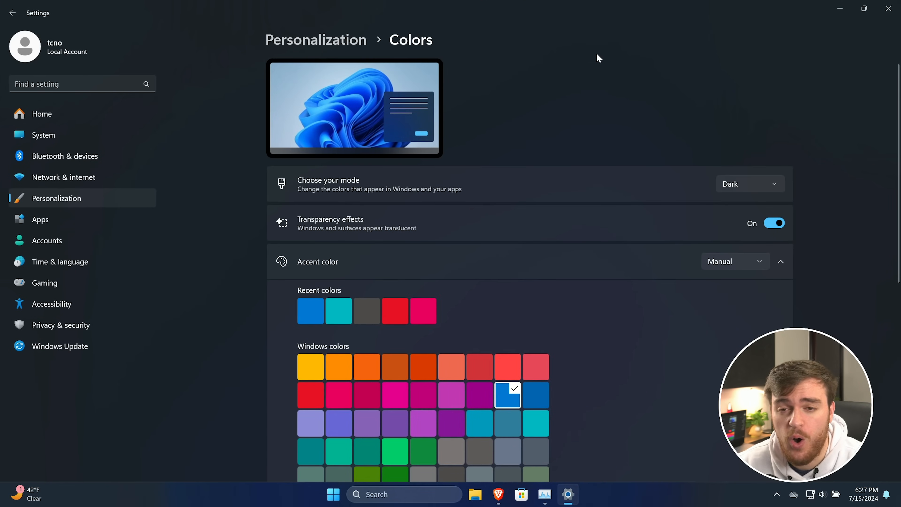
{"action": "left_click_drag", "start_coordinate": [505, 14], "coordinate": [531, 1]}
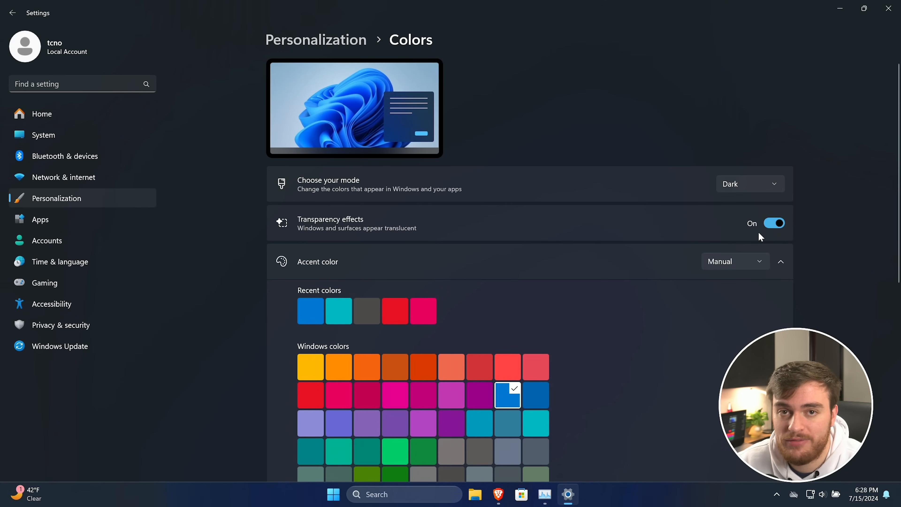
Open the Apps section and look through the list of installed apps.
{"action": "scroll", "coordinate": [759, 231], "scroll_direction": "down", "scroll_amount": 10}
{"action": "left_click", "coordinate": [67, 224]}
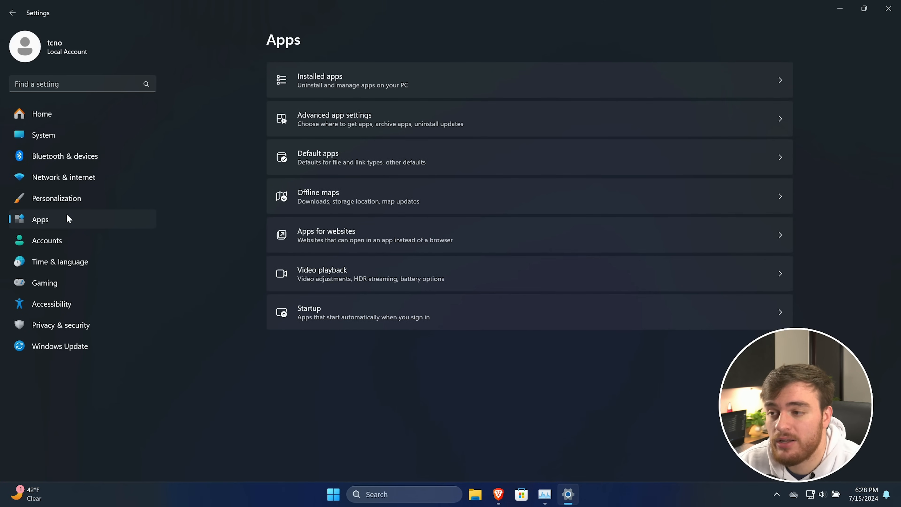
{"action": "left_click", "coordinate": [515, 76]}
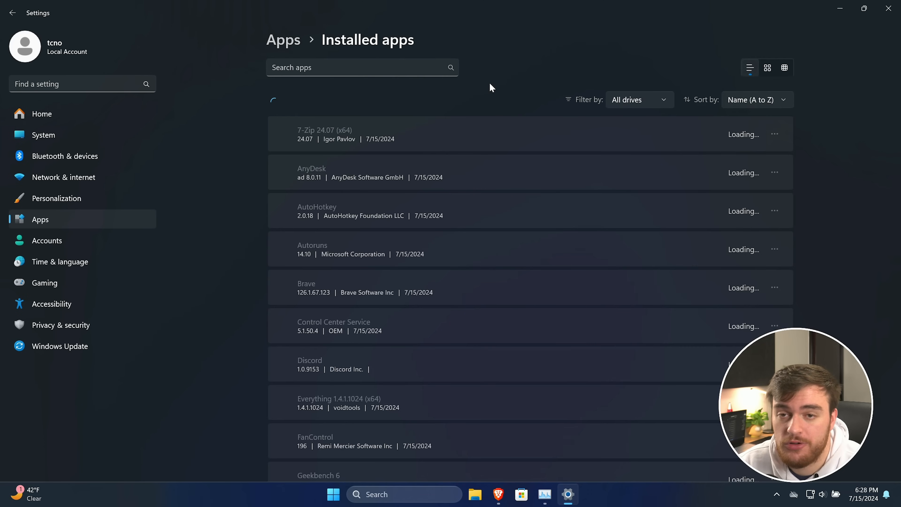
{"action": "scroll", "coordinate": [515, 140], "scroll_direction": "down", "scroll_amount": 8}
{"action": "scroll", "coordinate": [516, 145], "scroll_direction": "up", "scroll_amount": 8}
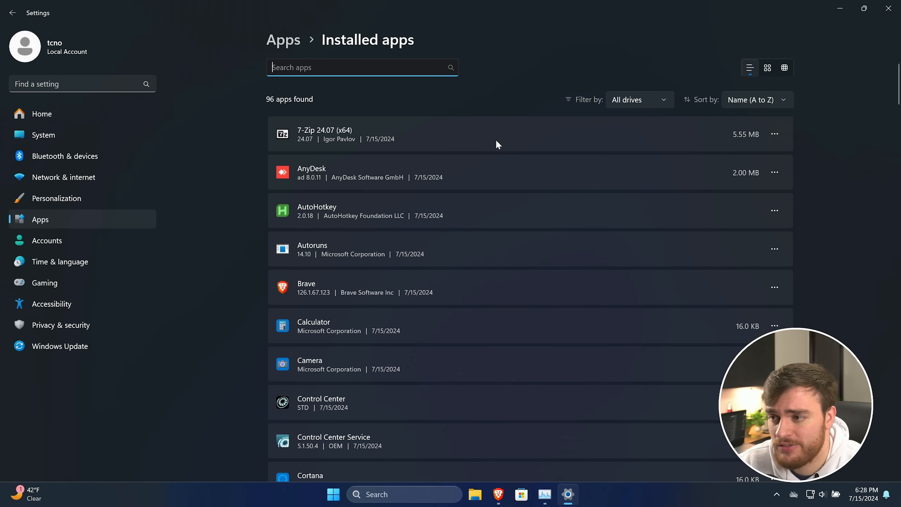
Under Apps for websites, turn off opening links in an app for every Maps and Microsoft To Do entry.
{"action": "left_click", "coordinate": [272, 41]}
{"action": "left_click", "coordinate": [391, 235]}
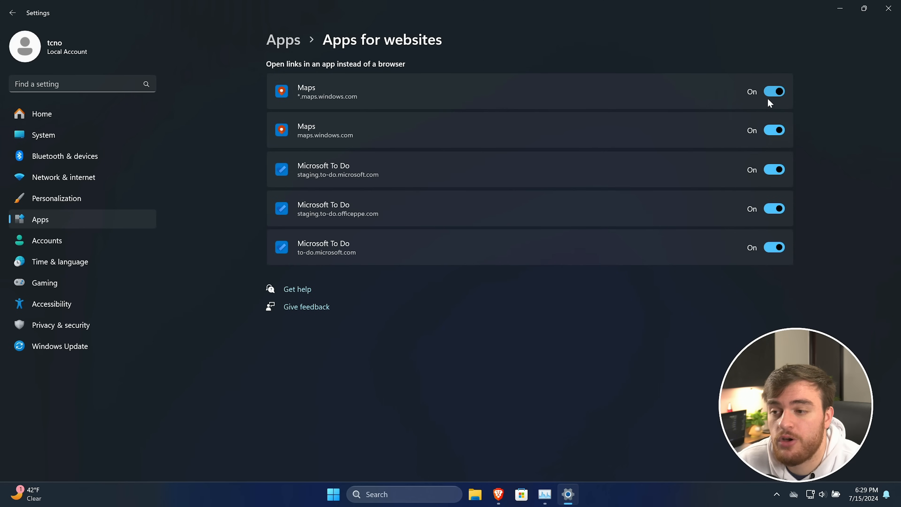
{"action": "left_click", "coordinate": [777, 130]}
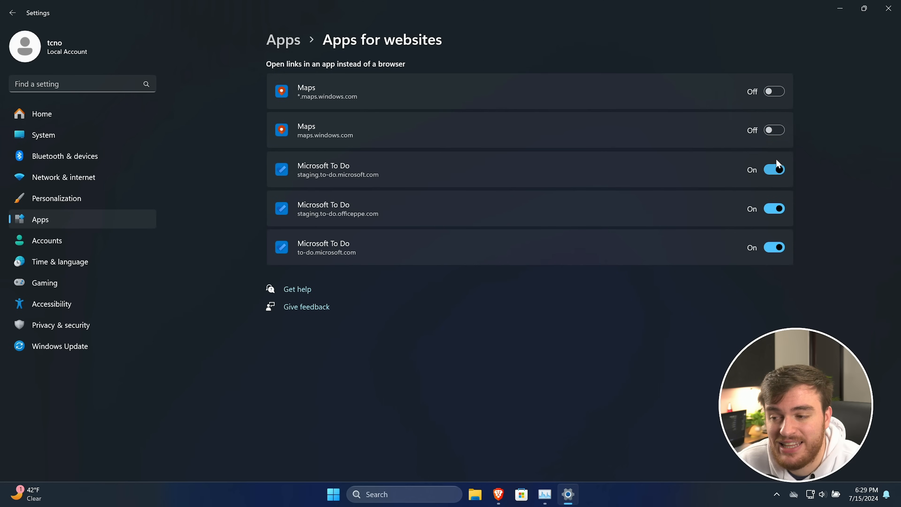
{"action": "left_click", "coordinate": [774, 247]}
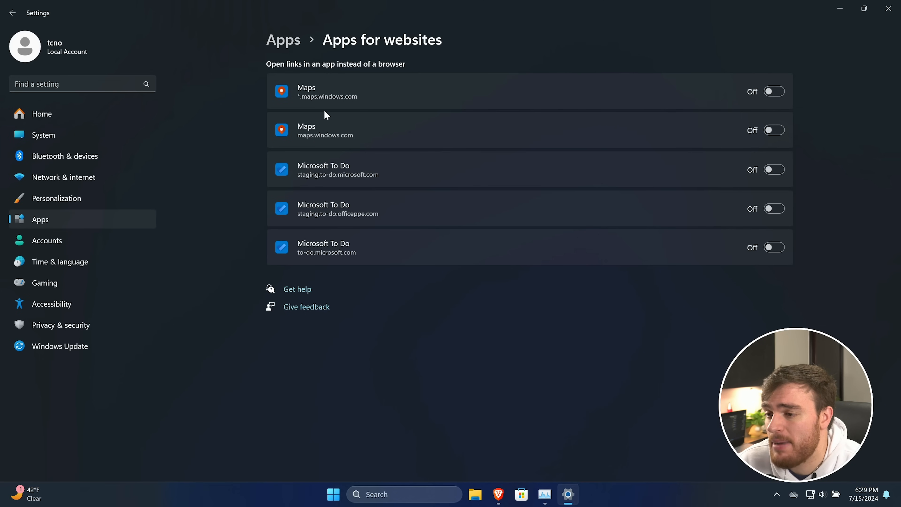
Examine the battery options on the Video playback page and the HDR display settings, including the HDR video calibration.
{"action": "key", "text": "alt+Left"}
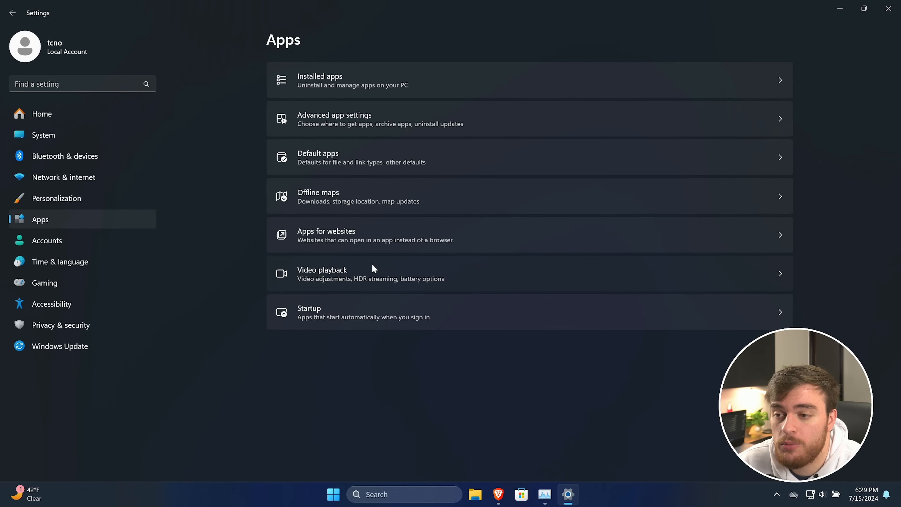
{"action": "left_click", "coordinate": [372, 266]}
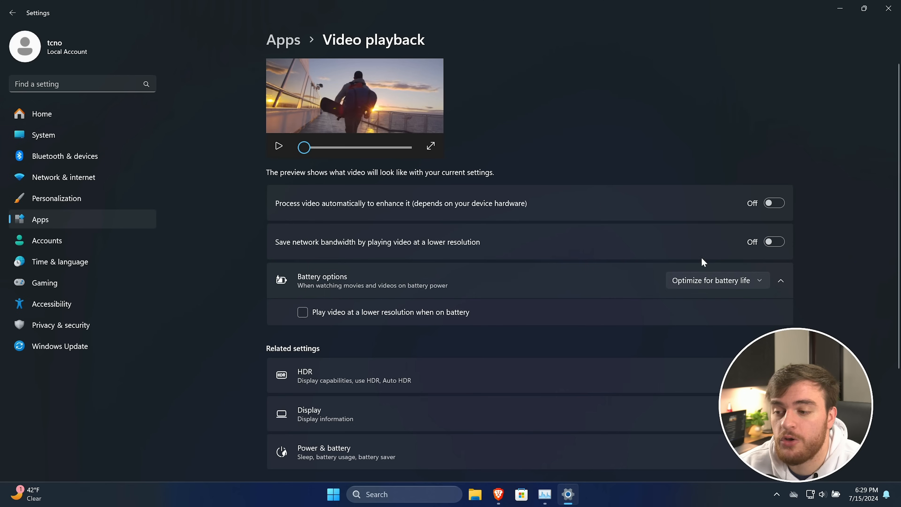
{"action": "left_click", "coordinate": [695, 279]}
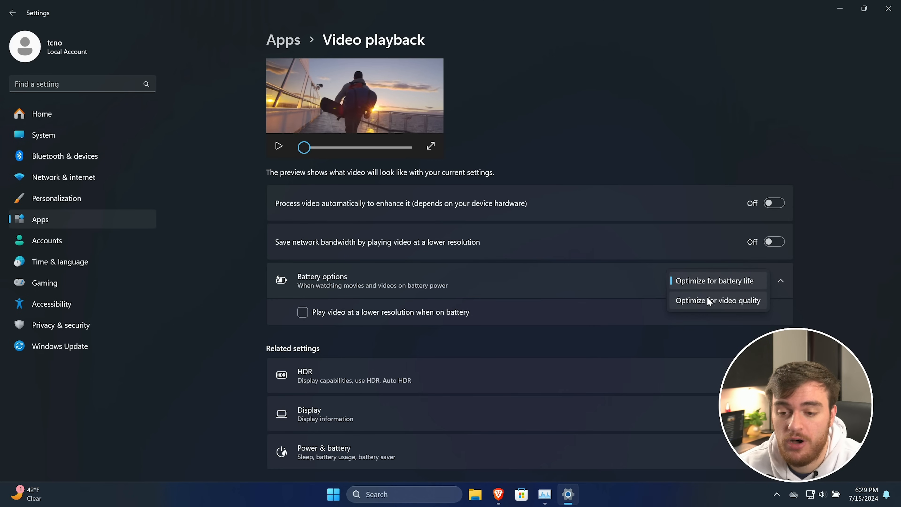
{"action": "left_click", "coordinate": [648, 280]}
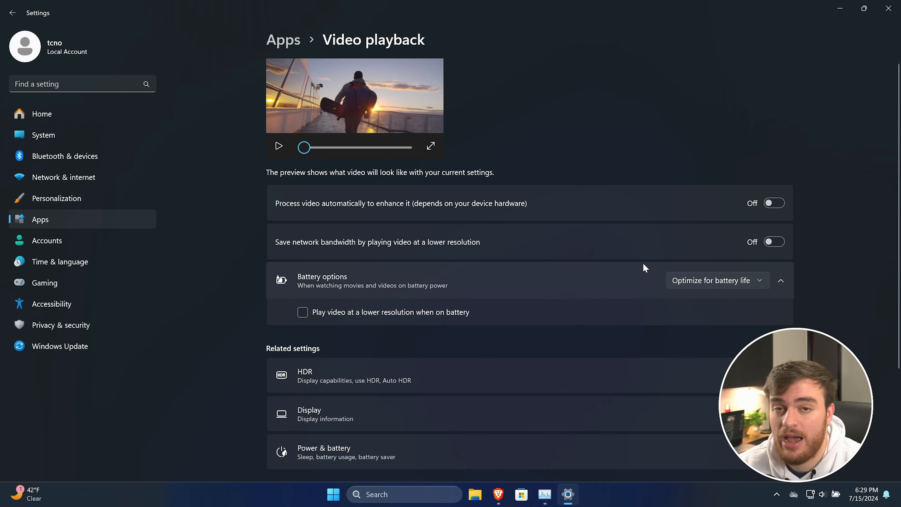
{"action": "left_click", "coordinate": [489, 377]}
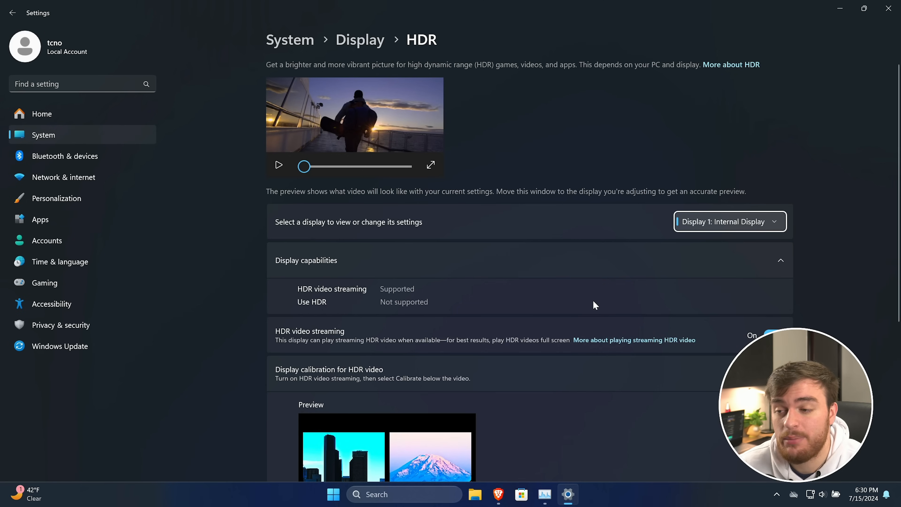
{"action": "scroll", "coordinate": [586, 306], "scroll_direction": "down", "scroll_amount": 5}
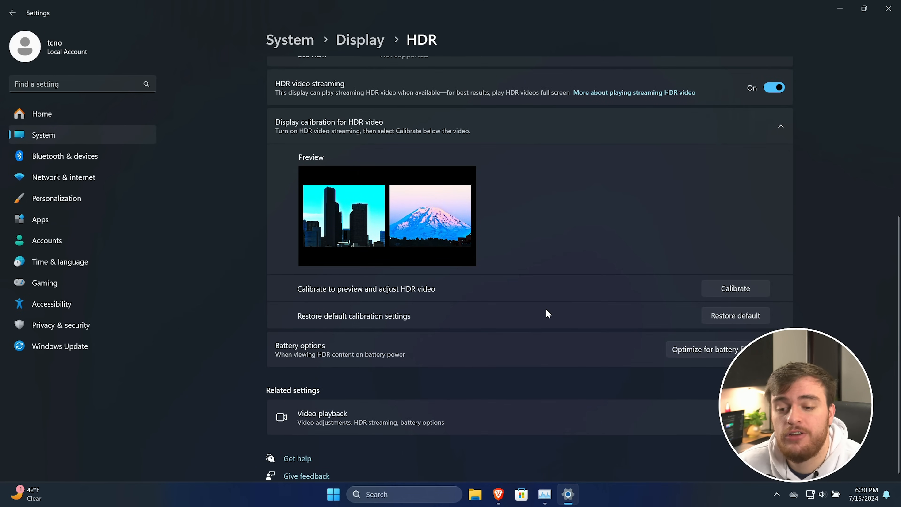
Check the choices in the battery options for viewing HDR content on battery power.
{"action": "left_click", "coordinate": [697, 350]}
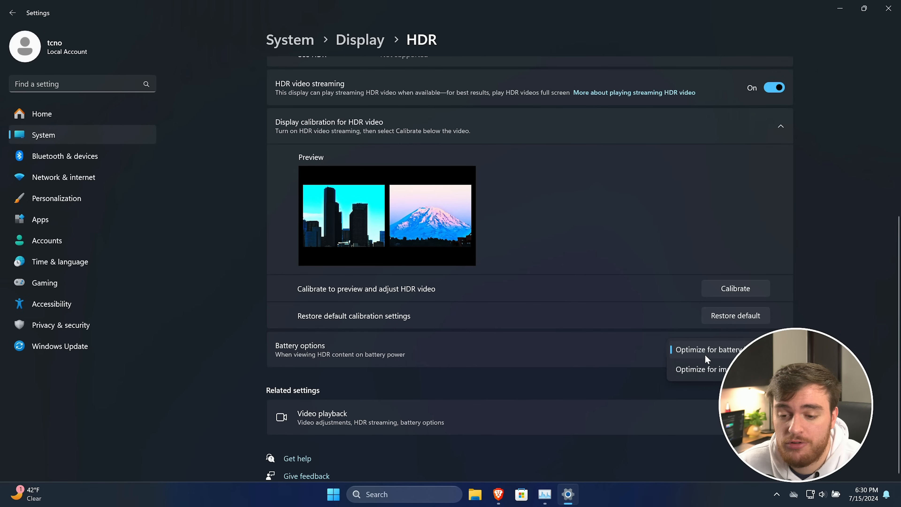
{"action": "left_click", "coordinate": [626, 349]}
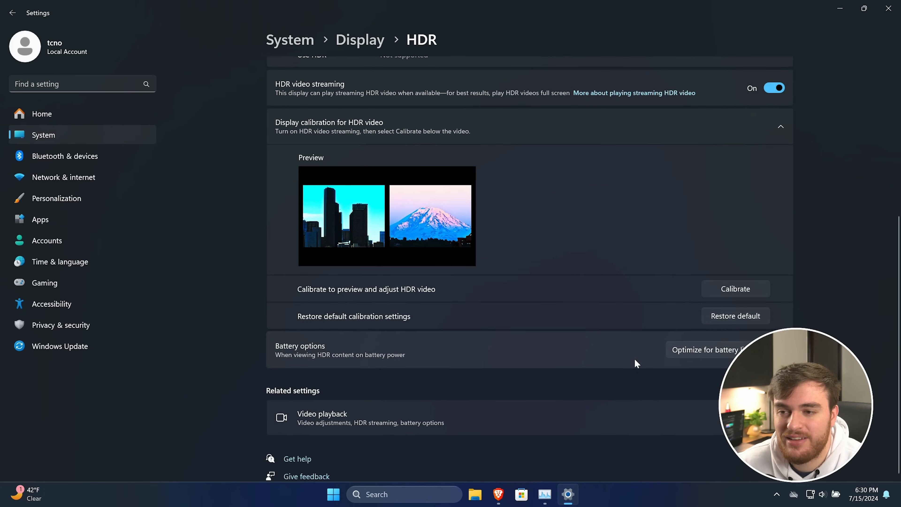
{"action": "scroll", "coordinate": [630, 350], "scroll_direction": "up", "scroll_amount": 6}
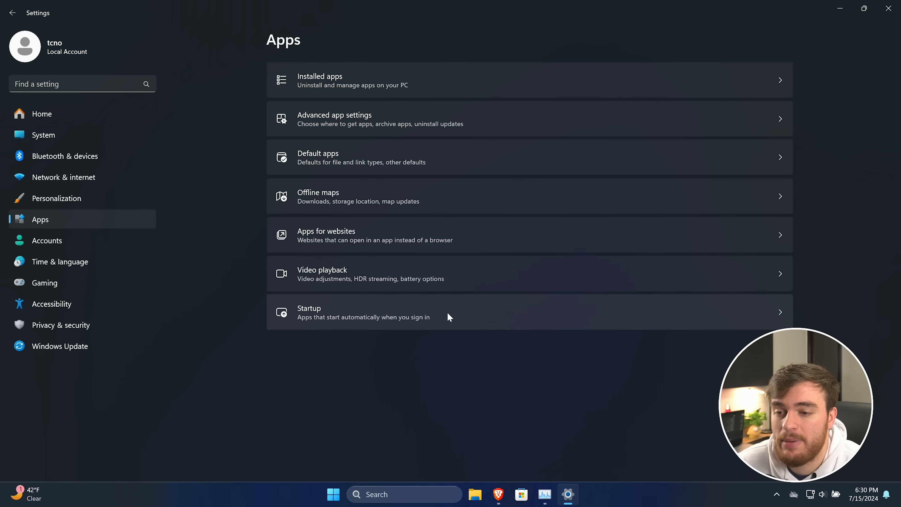
Look through the Startup apps list in the Apps section, including each app's on or off state and startup impact.
{"action": "left_click", "coordinate": [448, 316]}
{"action": "scroll", "coordinate": [460, 313], "scroll_direction": "down", "scroll_amount": 2}
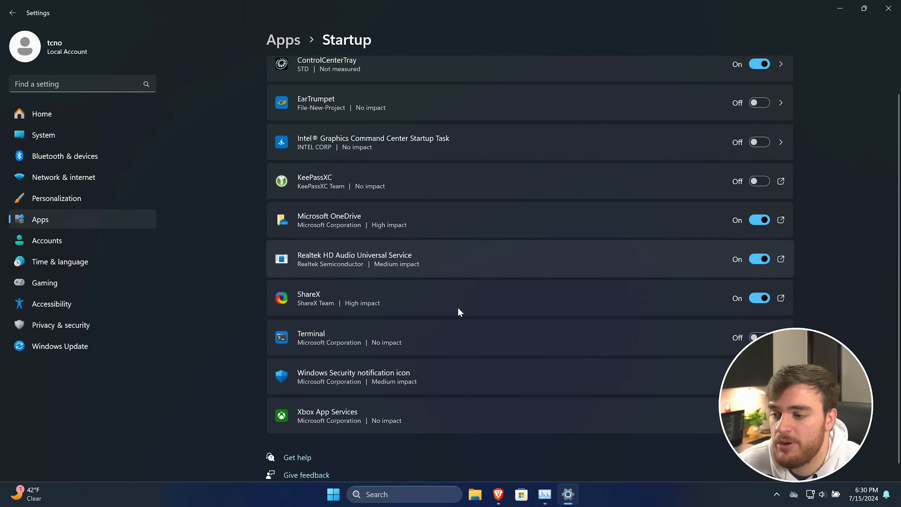
{"action": "scroll", "coordinate": [458, 306], "scroll_direction": "up", "scroll_amount": 2}
{"action": "key", "text": "alt+Left"}
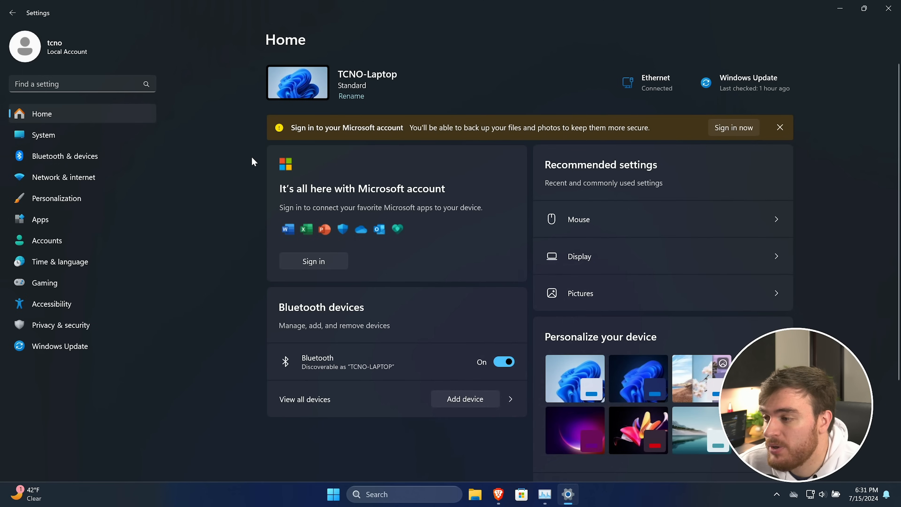
In the Gaming section's Game Bar page, turn off allowing the controller to open Game Bar.
{"action": "left_click", "coordinate": [61, 278]}
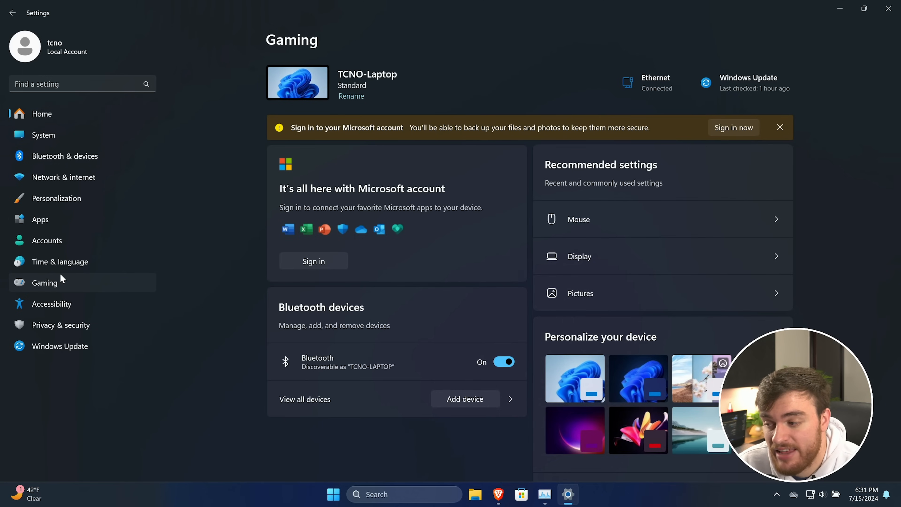
{"action": "left_click", "coordinate": [552, 74]}
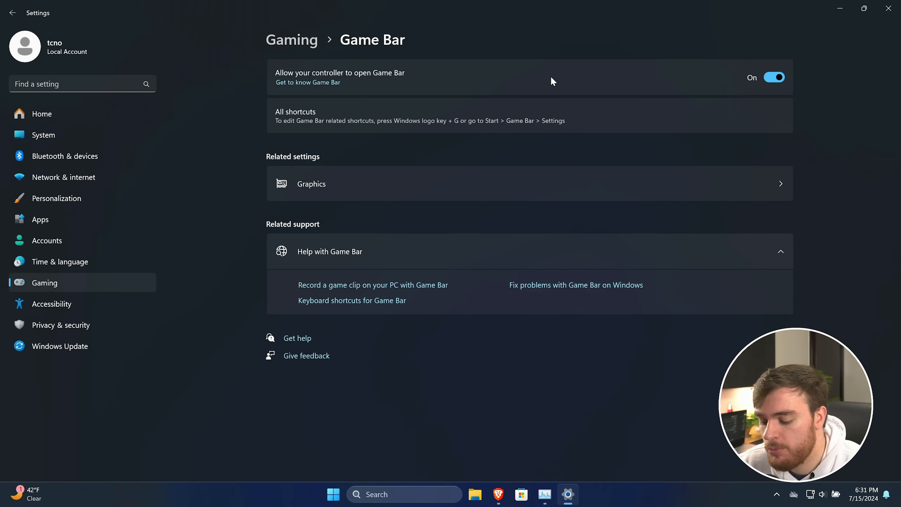
{"action": "left_click", "coordinate": [774, 78]}
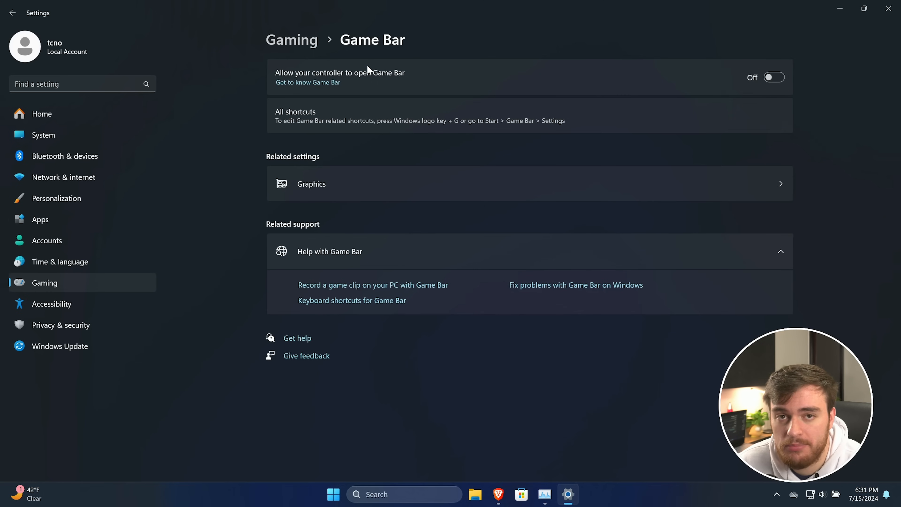
Review the recording preferences on the Gaming Captures page and the Game Mode setting.
{"action": "left_click", "coordinate": [316, 39]}
{"action": "left_click", "coordinate": [361, 117]}
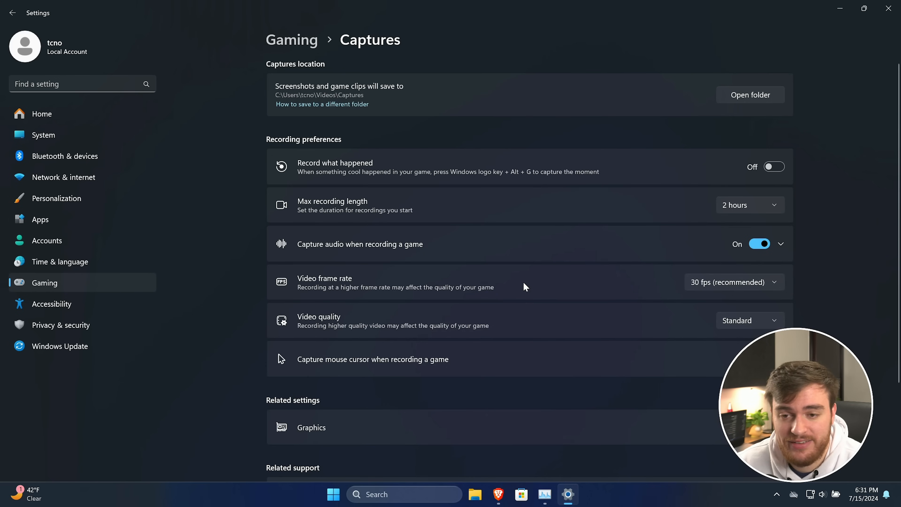
{"action": "key", "text": "alt+Left"}
{"action": "left_click", "coordinate": [467, 156]}
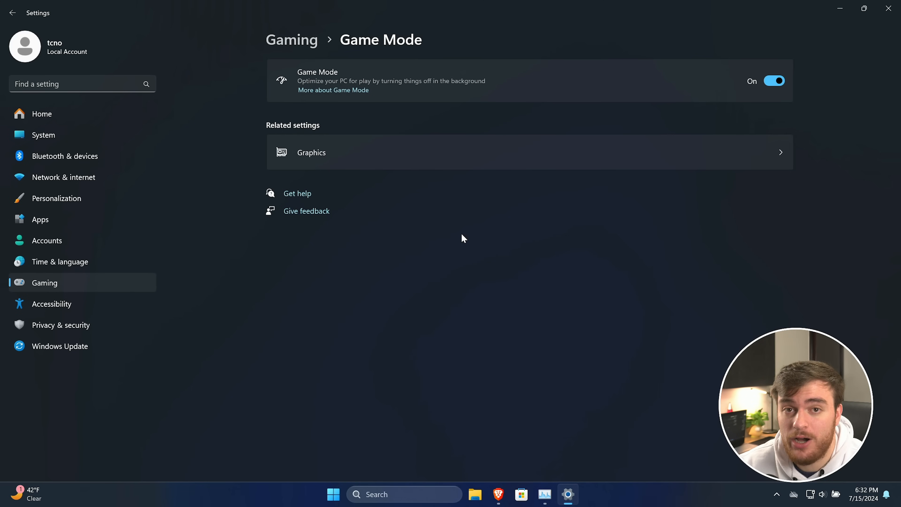
Review the General and the Diagnostics & feedback pages under Privacy & security.
{"action": "left_click", "coordinate": [155, 280]}
{"action": "left_click", "coordinate": [90, 326]}
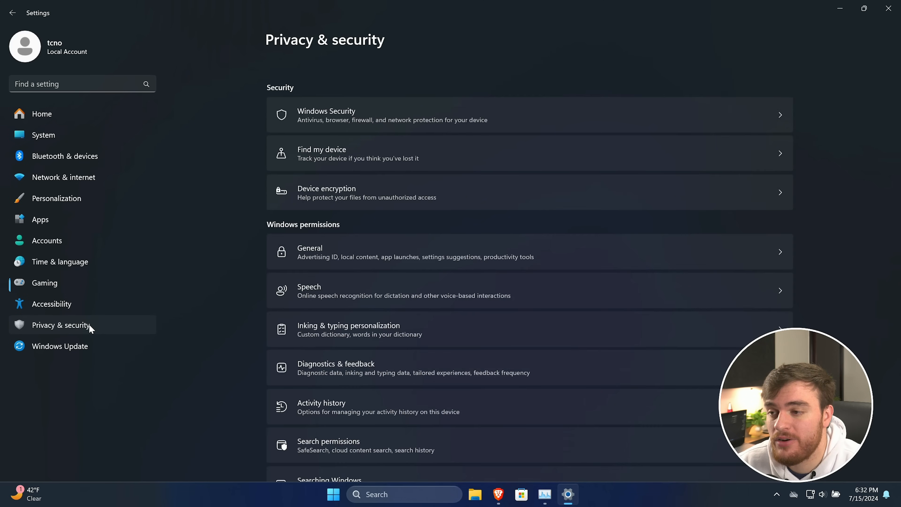
{"action": "left_click", "coordinate": [325, 247]}
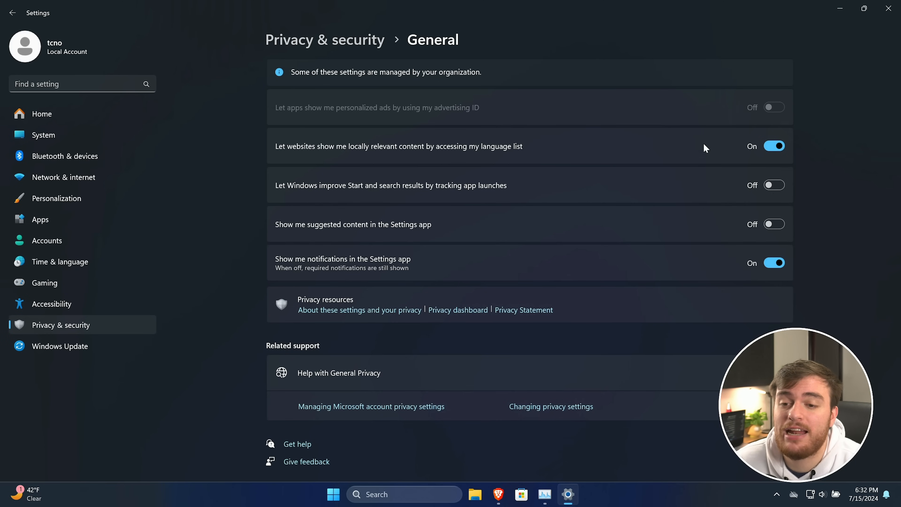
{"action": "key", "text": "alt+Left"}
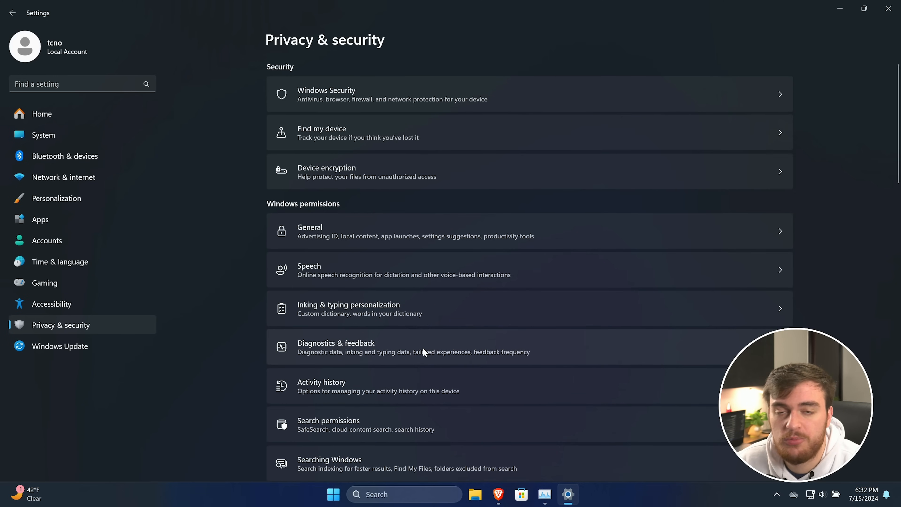
{"action": "left_click", "coordinate": [350, 343]}
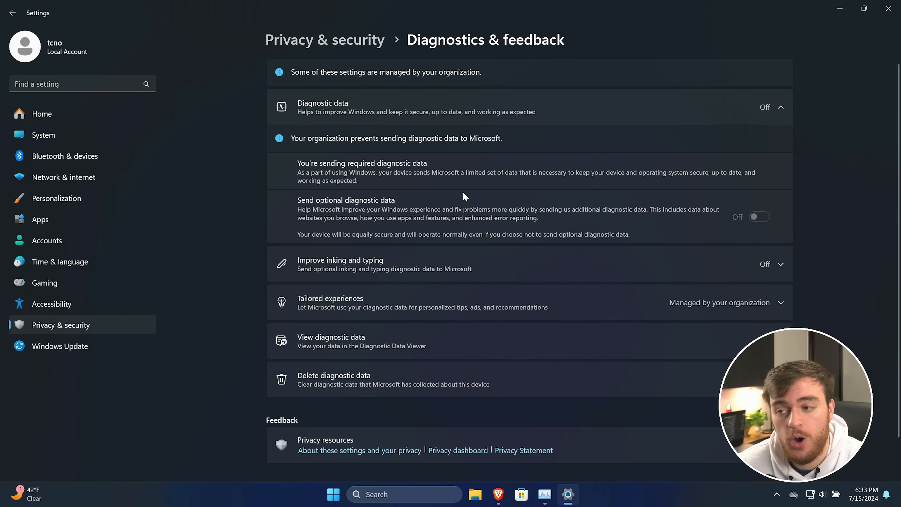
{"action": "key", "text": "alt+Left"}
In the Microphone privacy settings, turn off microphone access for Photos, Snipping Tool, Settings and Feedback Hub.
{"action": "scroll", "coordinate": [486, 214], "scroll_direction": "down", "scroll_amount": 10}
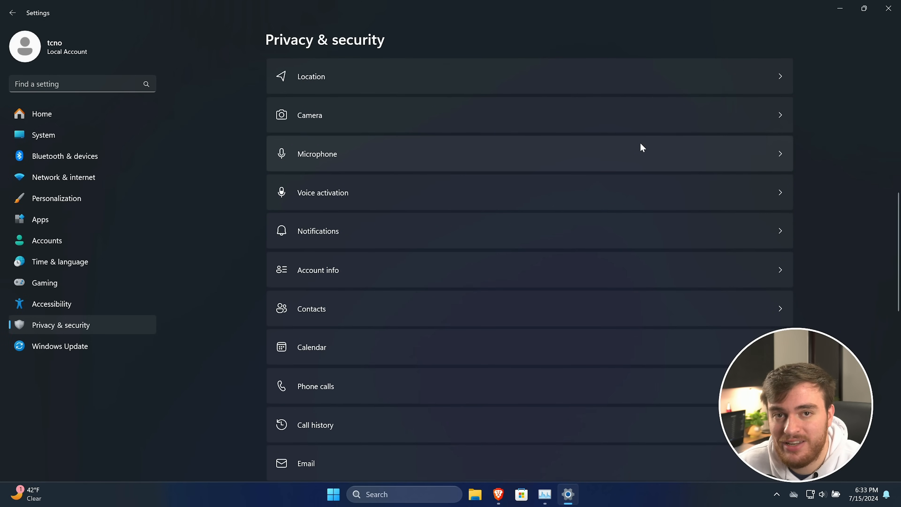
{"action": "left_click", "coordinate": [606, 165]}
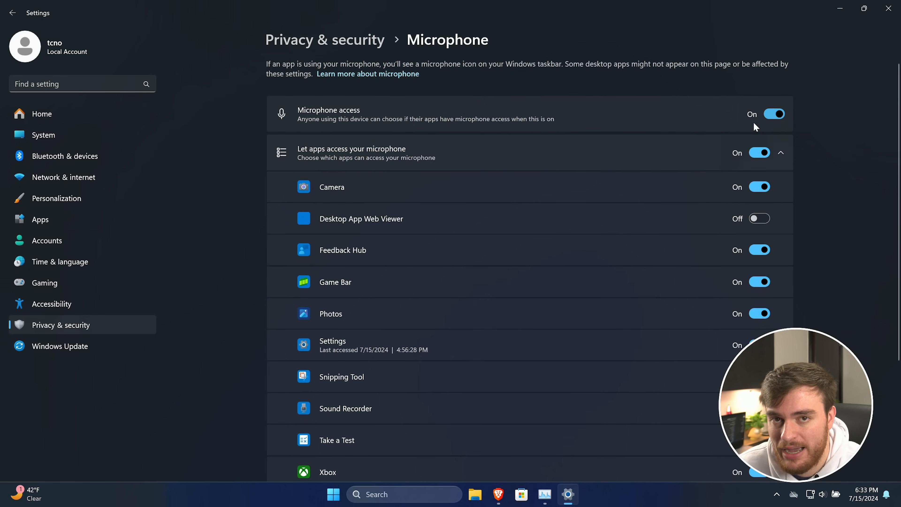
{"action": "scroll", "coordinate": [730, 213], "scroll_direction": "down", "scroll_amount": 2}
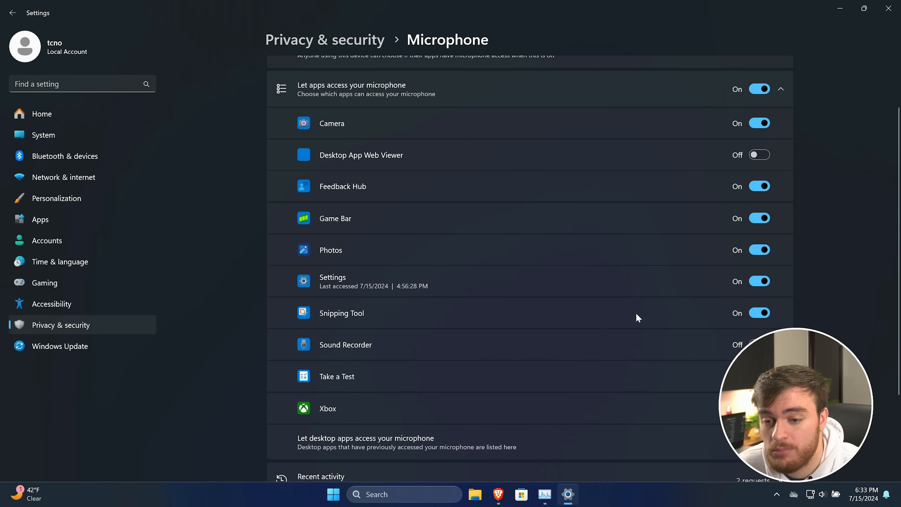
{"action": "left_click", "coordinate": [766, 251]}
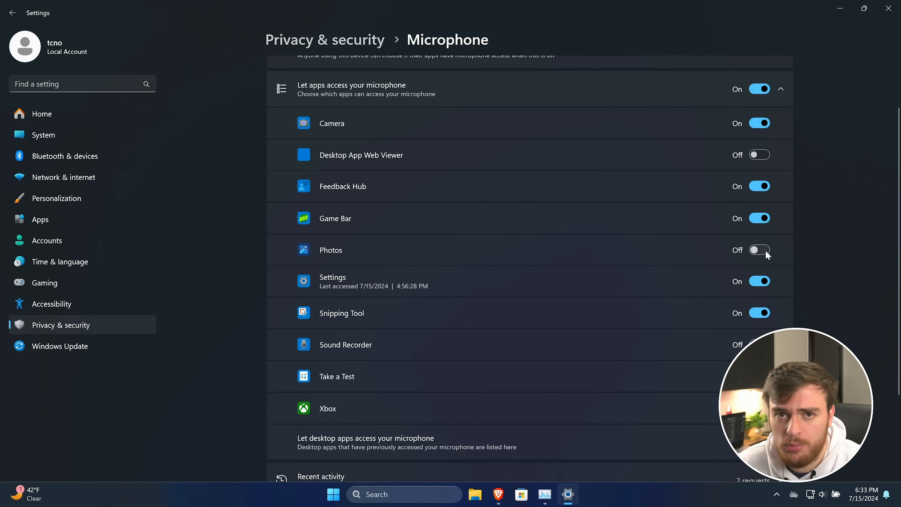
{"action": "left_click", "coordinate": [760, 313]}
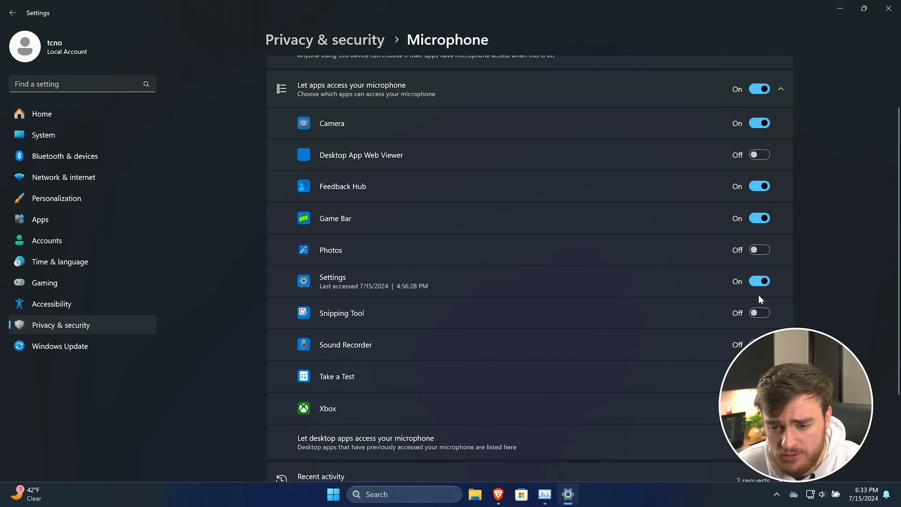
{"action": "left_click", "coordinate": [760, 282]}
{"action": "scroll", "coordinate": [770, 263], "scroll_direction": "up", "scroll_amount": 2}
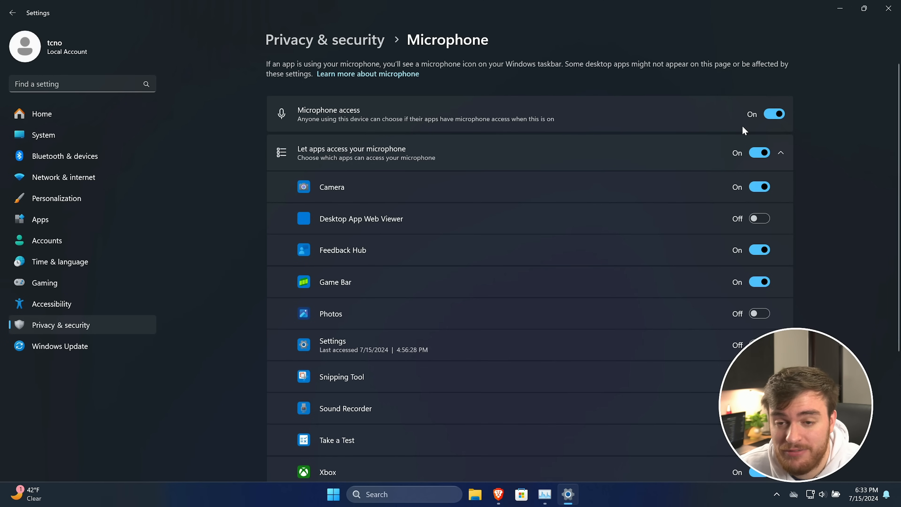
{"action": "scroll", "coordinate": [743, 125], "scroll_direction": "down", "scroll_amount": 5}
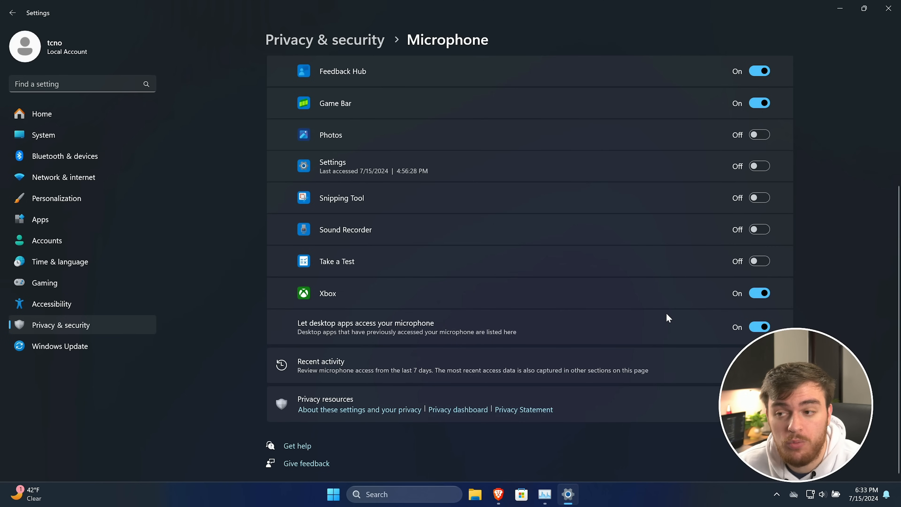
{"action": "scroll", "coordinate": [666, 314], "scroll_direction": "up", "scroll_amount": 5}
{"action": "left_click", "coordinate": [759, 250]}
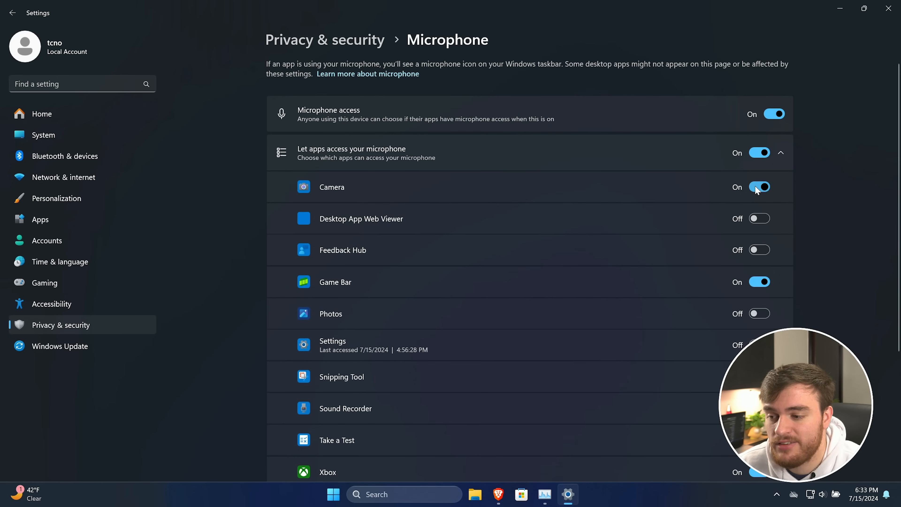
{"action": "scroll", "coordinate": [759, 193], "scroll_direction": "down", "scroll_amount": 2}
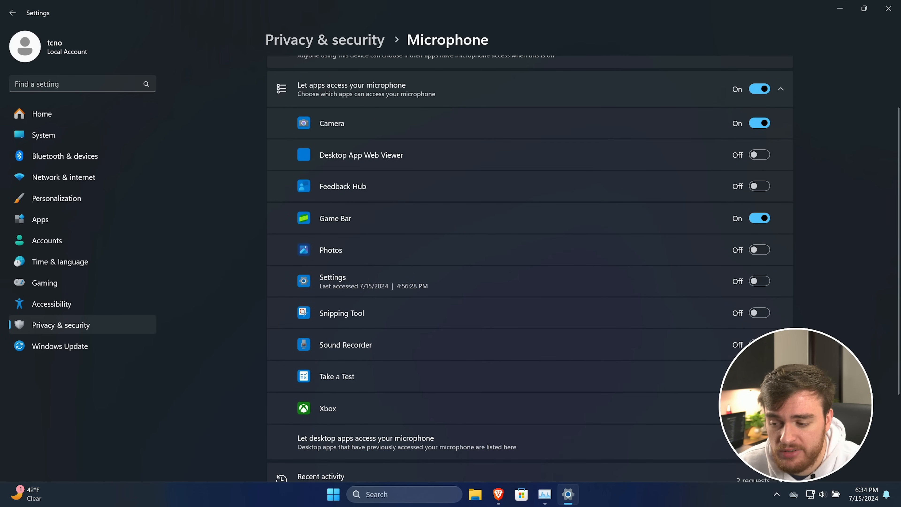
{"action": "scroll", "coordinate": [763, 202], "scroll_direction": "up", "scroll_amount": 2}
In the Camera privacy settings, turn off camera access for Feedback Hub, Game Bar, Photos and Windows Feature Experience Pack.
{"action": "key", "text": "alt+Left"}
{"action": "scroll", "coordinate": [456, 266], "scroll_direction": "down", "scroll_amount": 10}
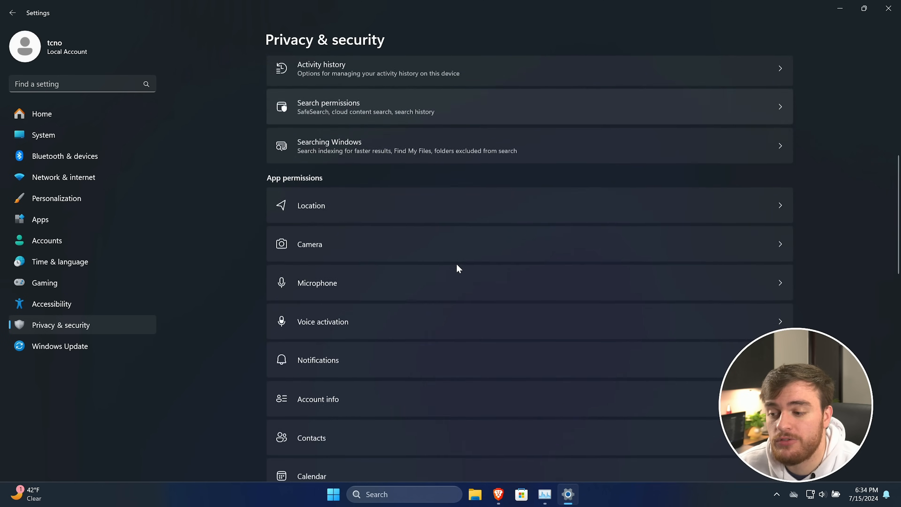
{"action": "left_click", "coordinate": [367, 112]}
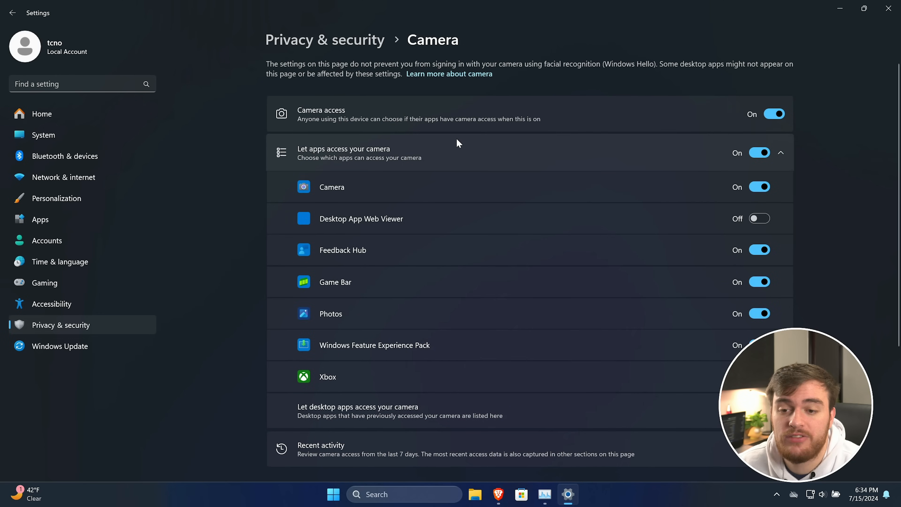
{"action": "left_click", "coordinate": [759, 250]}
{"action": "left_click", "coordinate": [759, 281]}
{"action": "left_click", "coordinate": [760, 313]}
{"action": "left_click", "coordinate": [759, 345]}
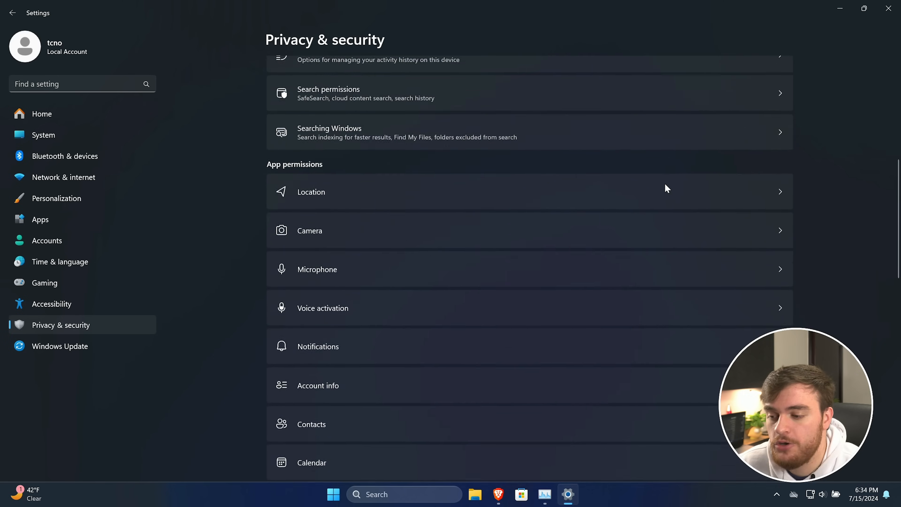
Look through the remaining app permission categories under Privacy & security.
{"action": "scroll", "coordinate": [665, 186], "scroll_direction": "down", "scroll_amount": 3}
{"action": "scroll", "coordinate": [666, 189], "scroll_direction": "down", "scroll_amount": 15}
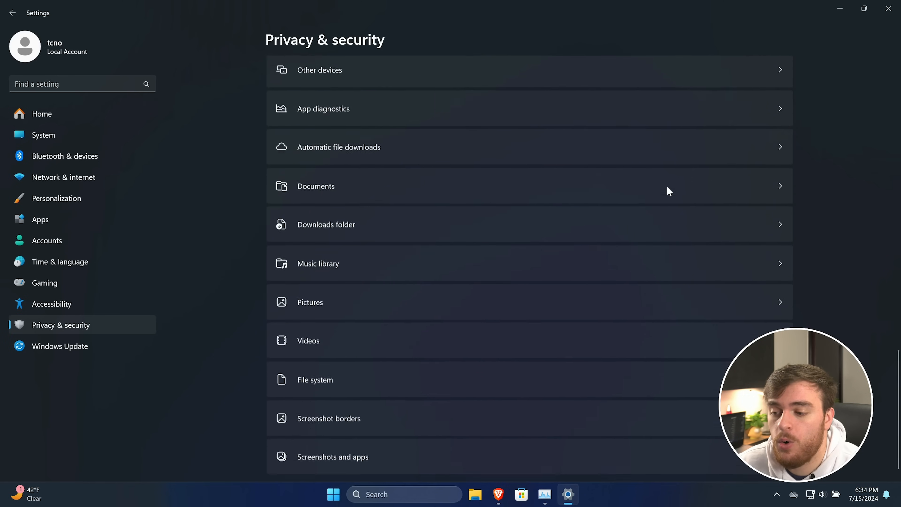
{"action": "scroll", "coordinate": [514, 340], "scroll_direction": "up", "scroll_amount": 8}
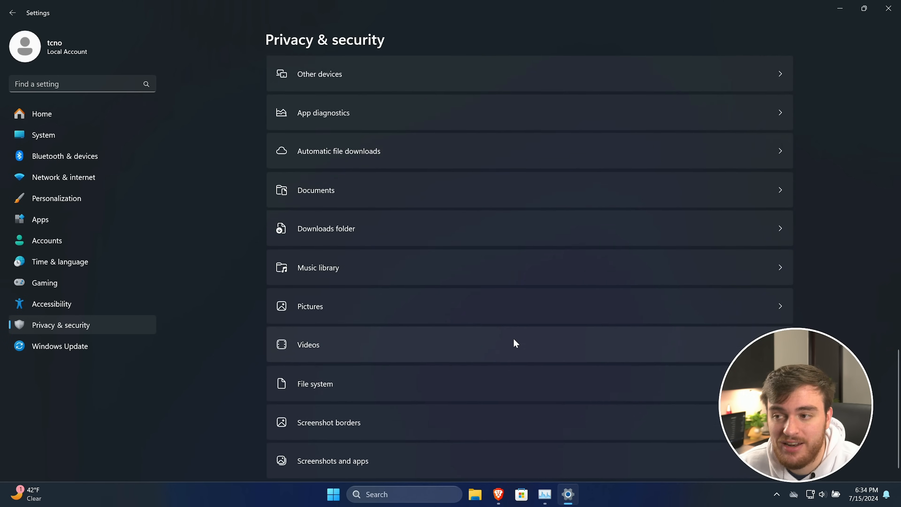
{"action": "scroll", "coordinate": [497, 313], "scroll_direction": "up", "scroll_amount": 13}
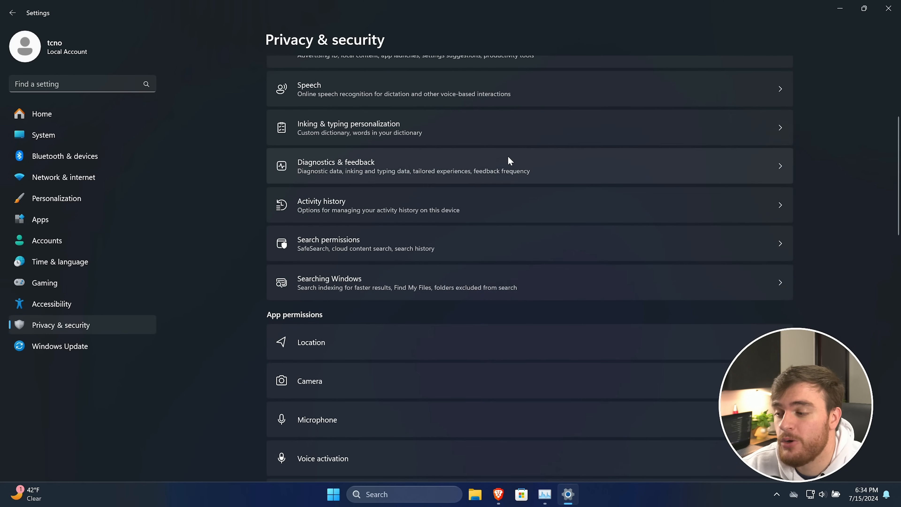
Close Settings and minimize Task Manager to clear the desktop.
{"action": "left_click", "coordinate": [886, 10]}
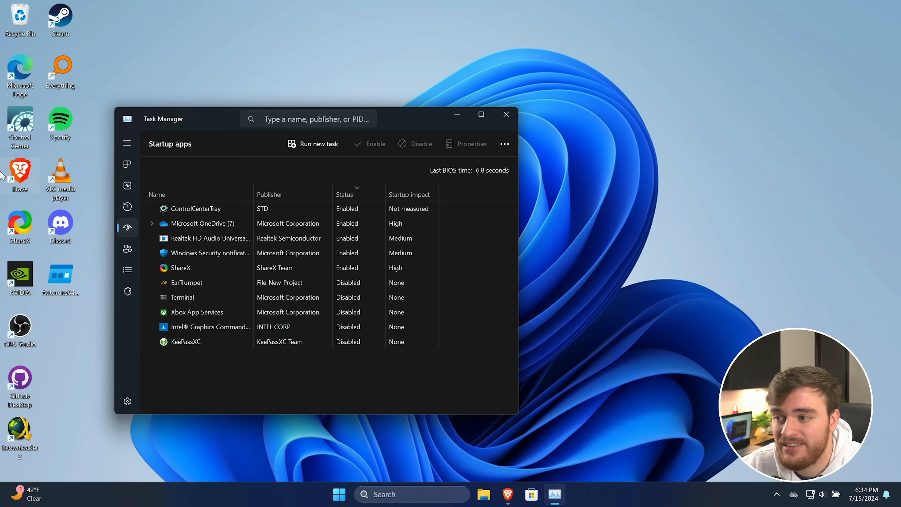
{"action": "left_click_drag", "start_coordinate": [437, 117], "coordinate": [580, 109]}
{"action": "left_click", "coordinate": [595, 106]}
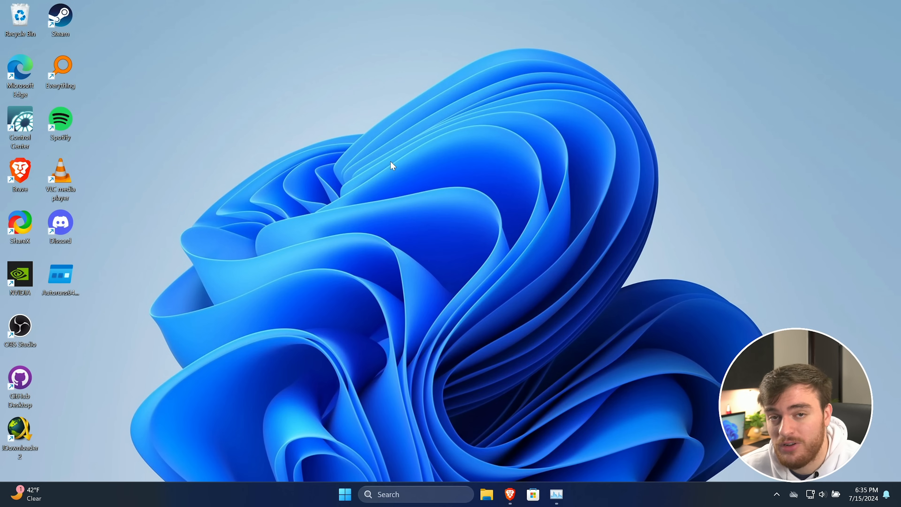
Search Windows for "performance", open the appearance and performance options, and choose Adjust for best performance for the visual effects.
{"action": "key", "text": "super"}
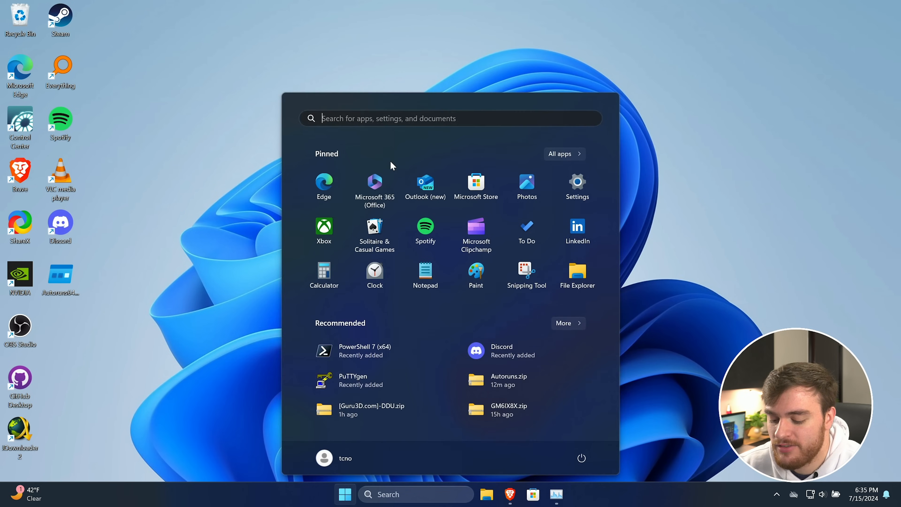
{"action": "type", "text": "performance"}
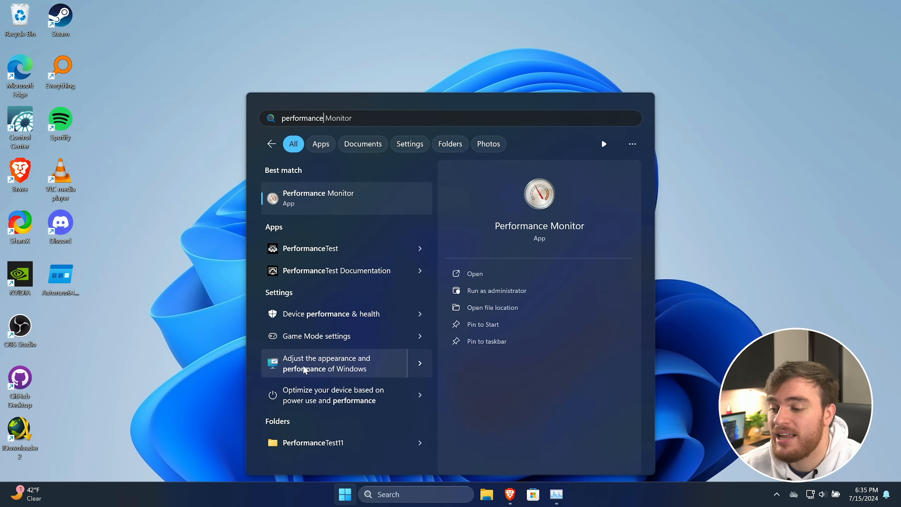
{"action": "left_click", "coordinate": [364, 360]}
{"action": "left_click_drag", "start_coordinate": [151, 24], "coordinate": [485, 83]}
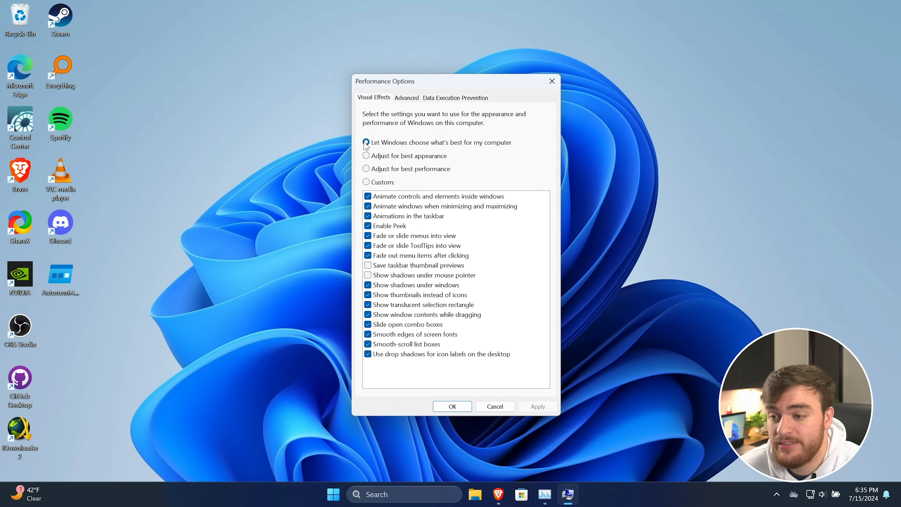
{"action": "left_click", "coordinate": [419, 169]}
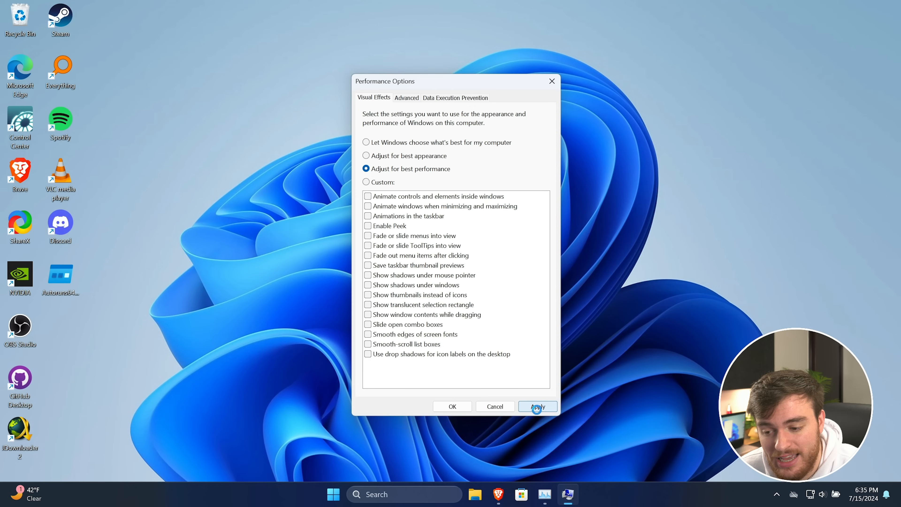
Apply the best performance preset, and try Custom visual effects with only Smooth edges of screen fonts enabled.
{"action": "left_click", "coordinate": [537, 406]}
{"action": "left_click_drag", "start_coordinate": [430, 81], "coordinate": [401, 81]}
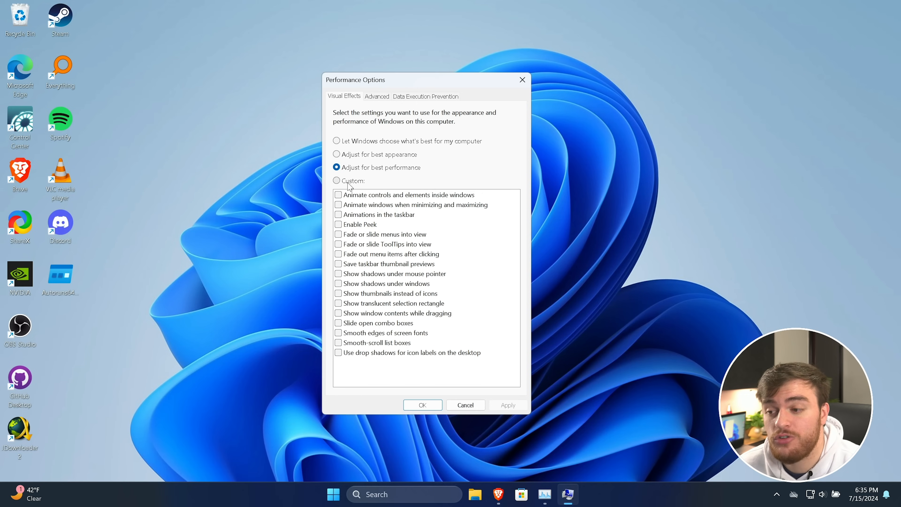
{"action": "left_click", "coordinate": [337, 181]}
{"action": "left_click", "coordinate": [385, 333]}
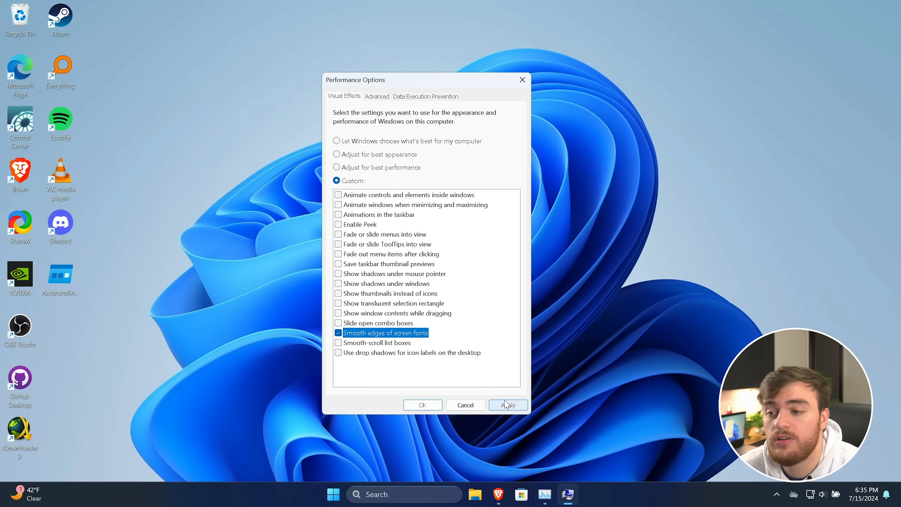
{"action": "left_click", "coordinate": [511, 406]}
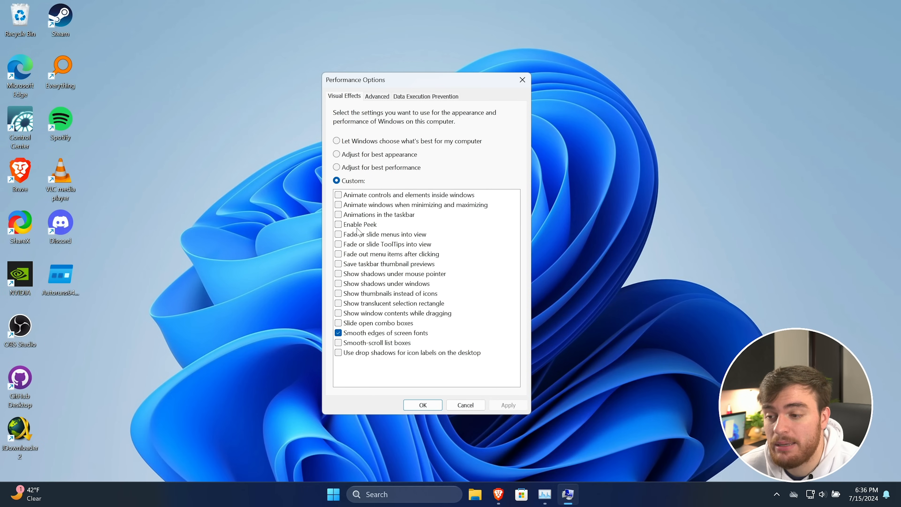
Enable Peek in the custom visual effects and try it on the Task Manager taskbar preview.
{"action": "left_click", "coordinate": [341, 225]}
{"action": "mouse_move", "coordinate": [545, 494]}
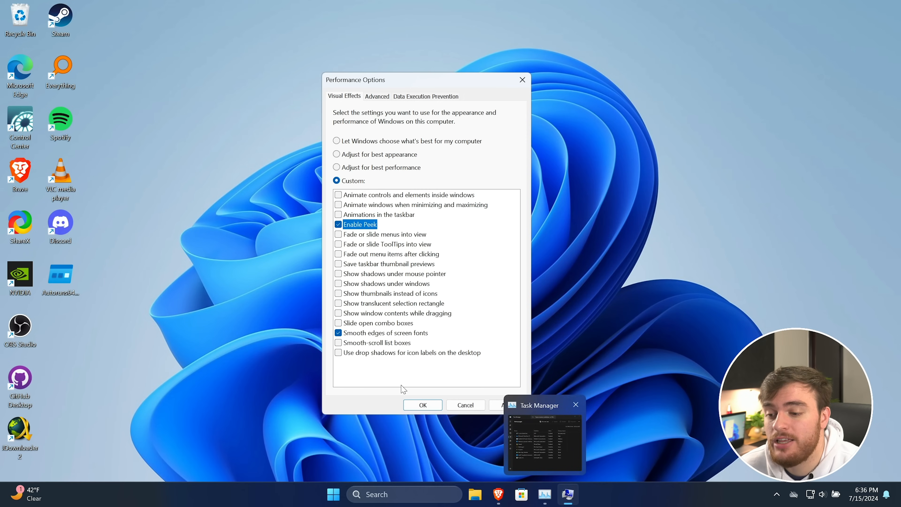
{"action": "mouse_move", "coordinate": [546, 492]}
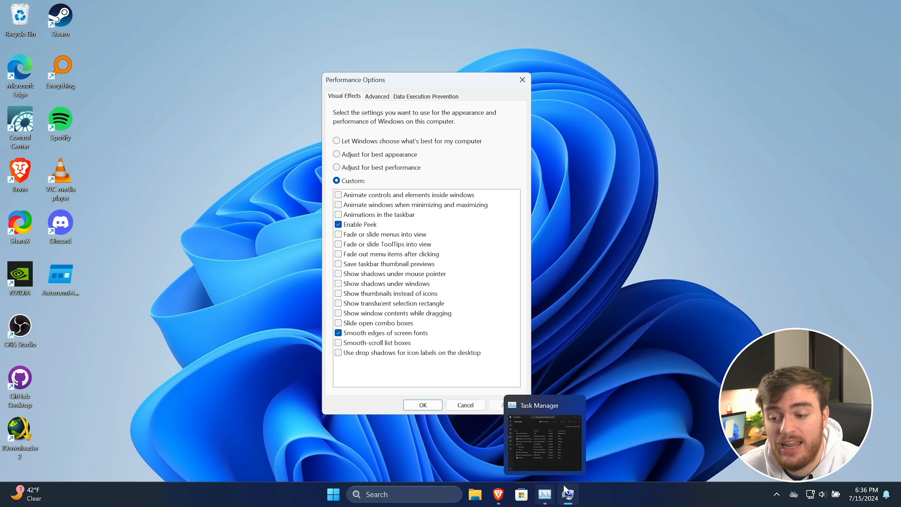
{"action": "mouse_move", "coordinate": [554, 442]}
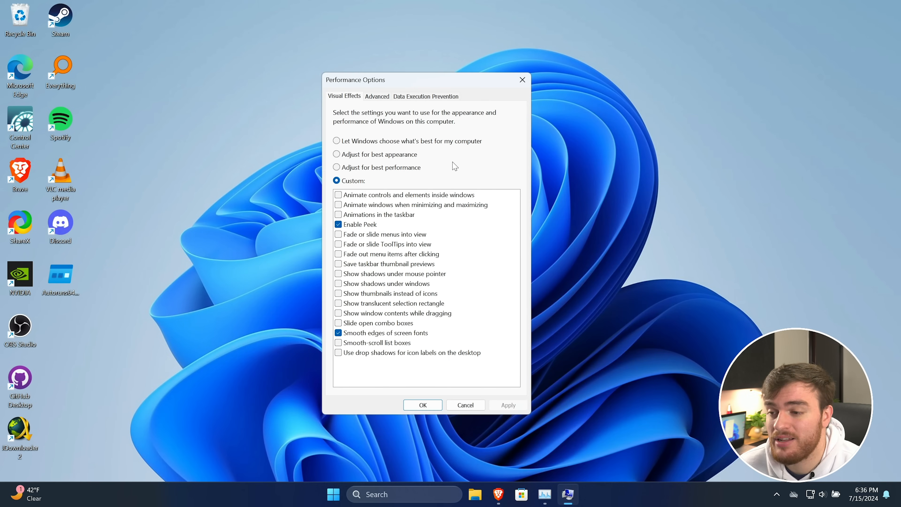
Set the visual effects to Let Windows choose what's best for my computer, apply, and close Performance Options.
{"action": "left_click", "coordinate": [392, 158]}
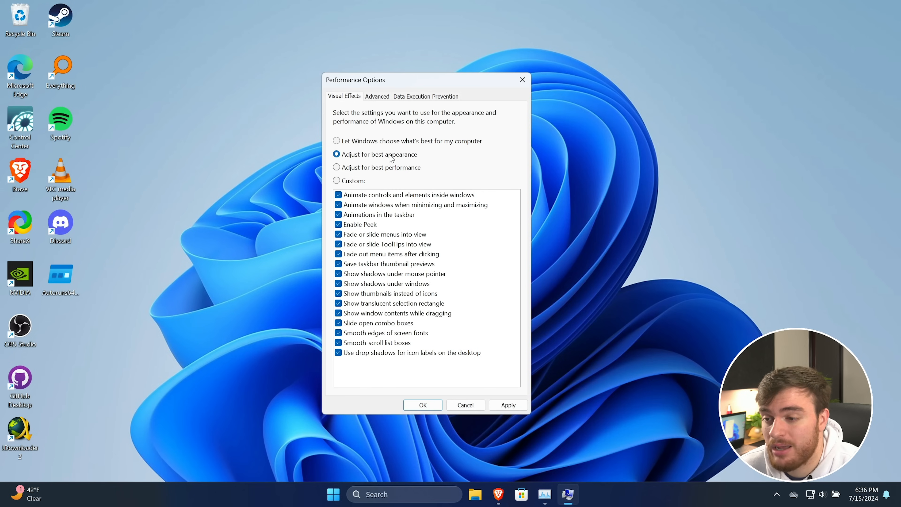
{"action": "left_click", "coordinate": [383, 143]}
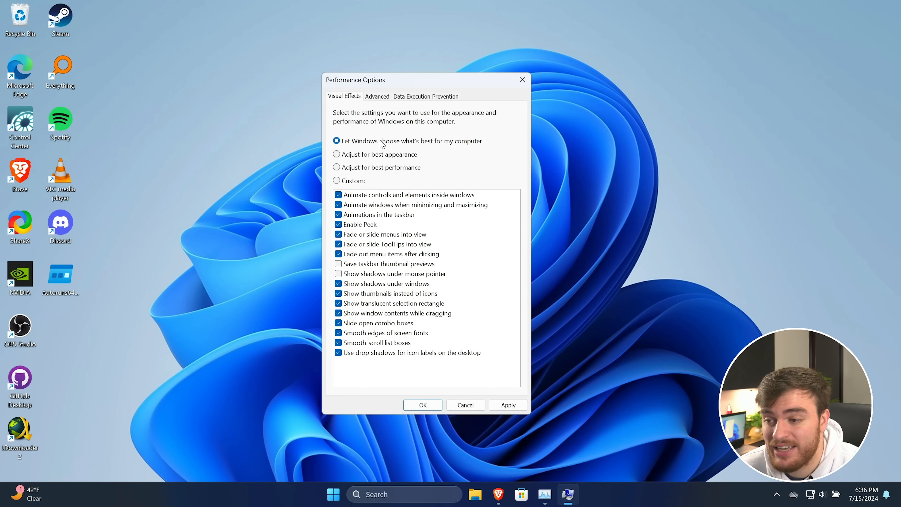
{"action": "left_click", "coordinate": [508, 405]}
{"action": "left_click", "coordinate": [420, 405]}
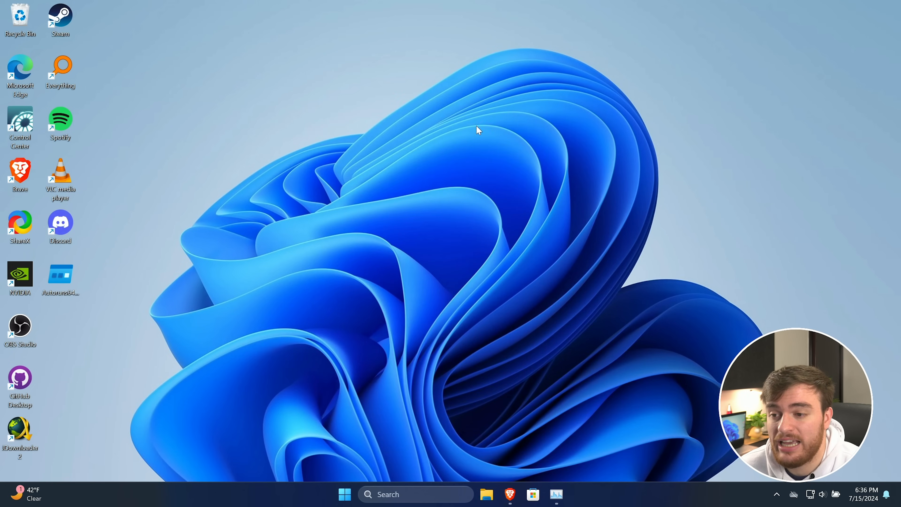
{"action": "left_click_drag", "start_coordinate": [426, 93], "coordinate": [284, 319]}
{"action": "left_click_drag", "start_coordinate": [254, 360], "coordinate": [721, 147]}
{"action": "left_click_drag", "start_coordinate": [593, 169], "coordinate": [131, 324]}
{"action": "left_click_drag", "start_coordinate": [242, 307], "coordinate": [617, 161]}
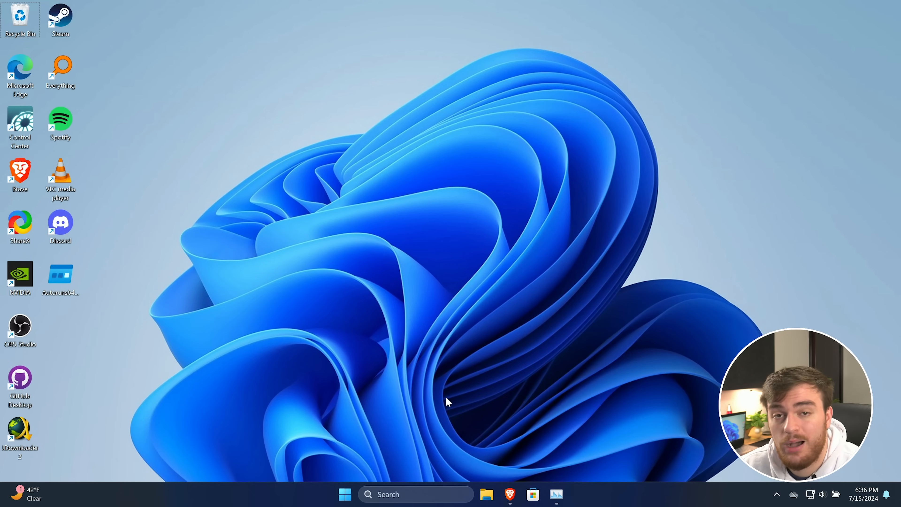
Search Windows for "performance", reopen Performance Options, and open the advanced virtual memory settings.
{"action": "key", "text": "super"}
{"action": "type", "text": "performance"}
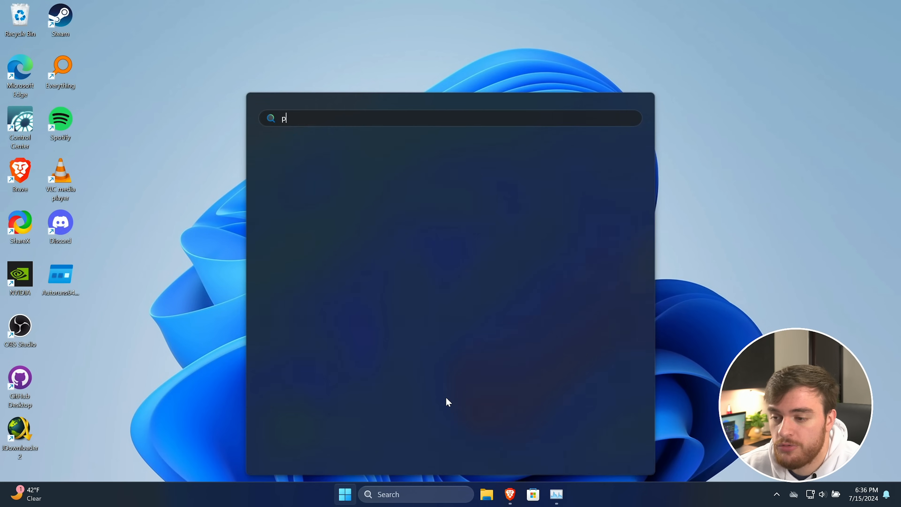
{"action": "left_click", "coordinate": [333, 253]}
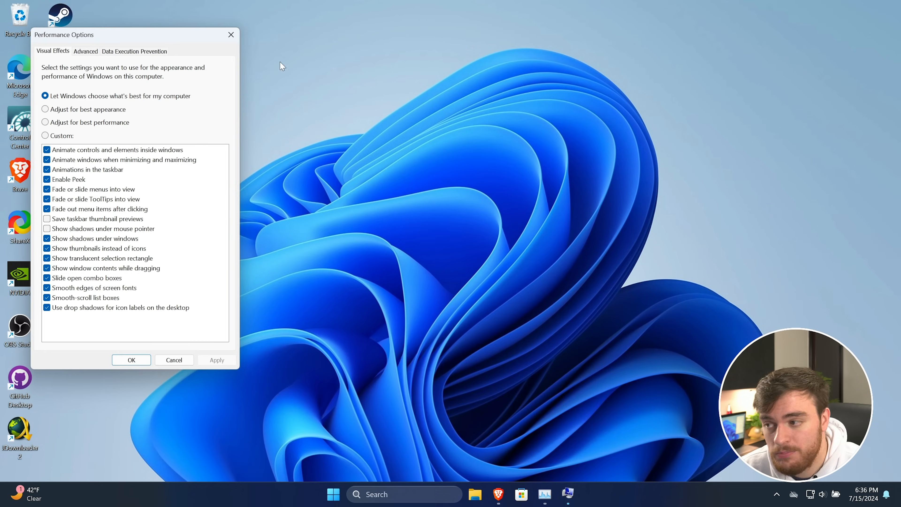
{"action": "left_click", "coordinate": [407, 108]}
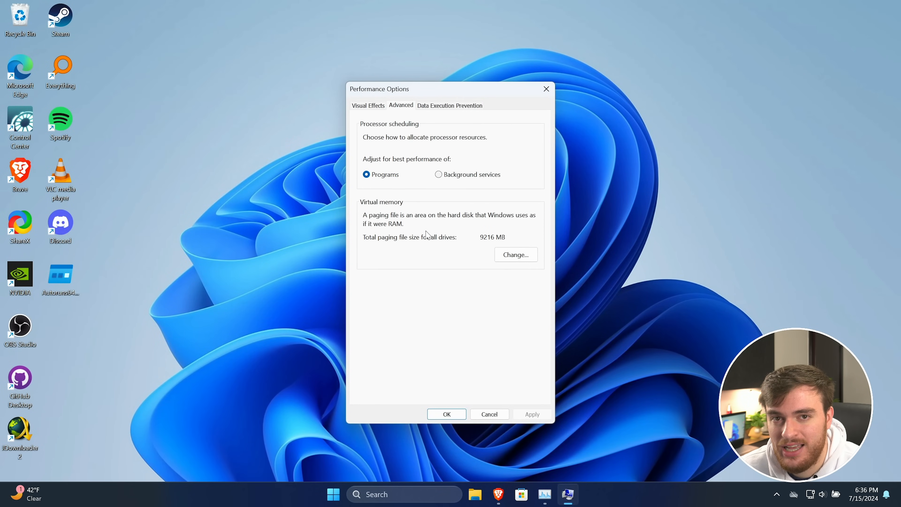
{"action": "left_click", "coordinate": [515, 255]}
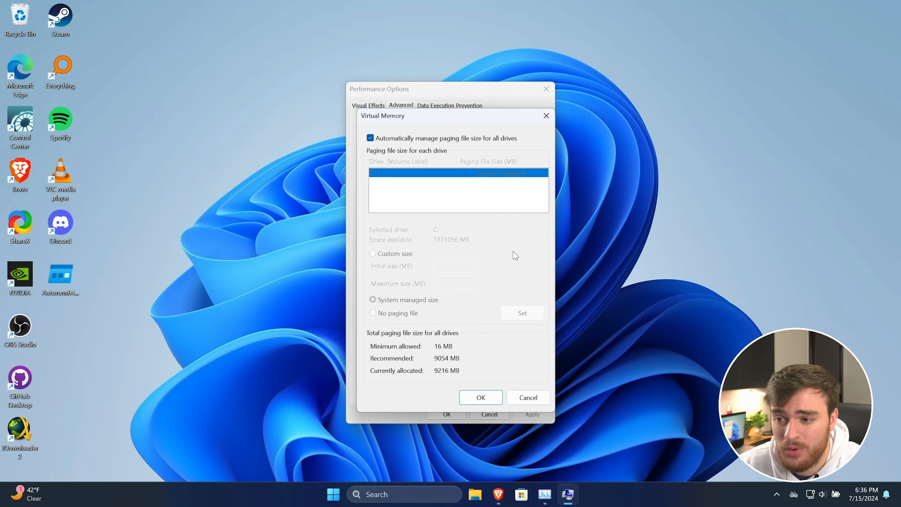
{"action": "left_click_drag", "start_coordinate": [472, 117], "coordinate": [468, 116]}
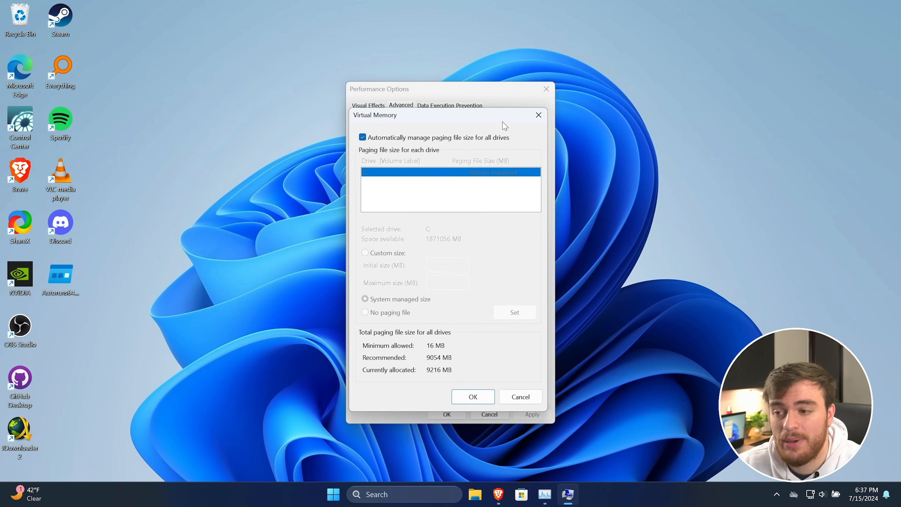
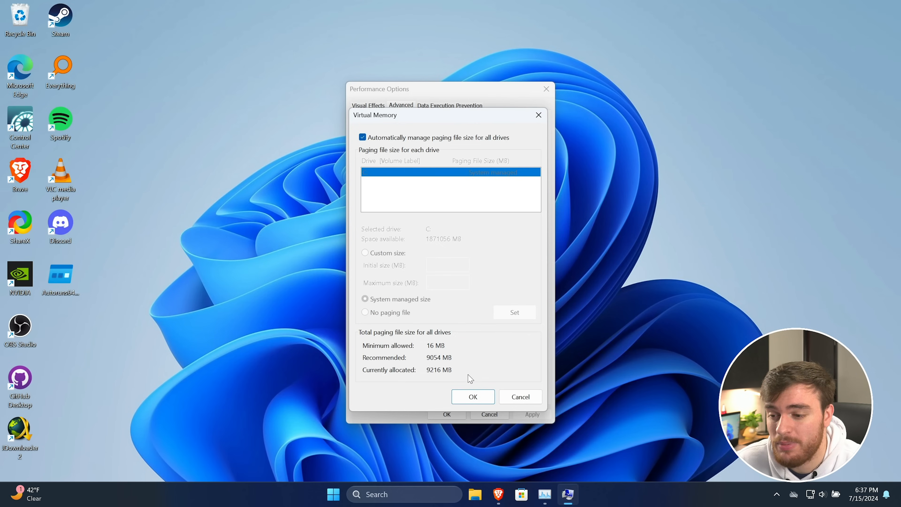
Turn off automatic paging file management, set drive C: to System managed size, confirm, and close Performance Options.
{"action": "left_click", "coordinate": [461, 139]}
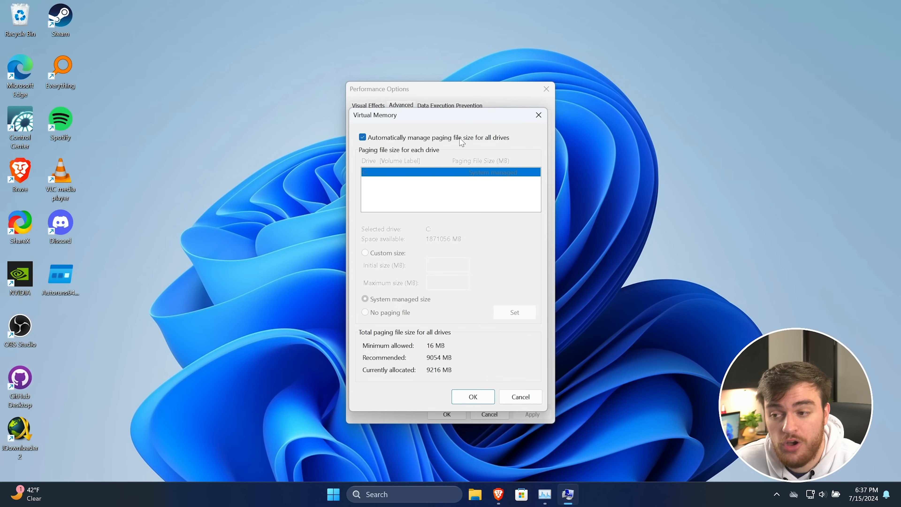
{"action": "left_click", "coordinate": [383, 253]}
{"action": "left_click", "coordinate": [437, 262]}
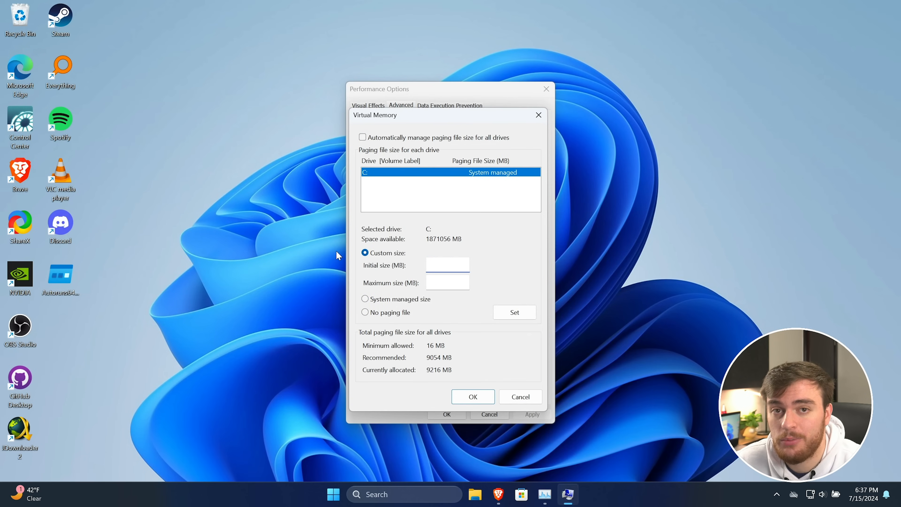
{"action": "left_click", "coordinate": [389, 302]}
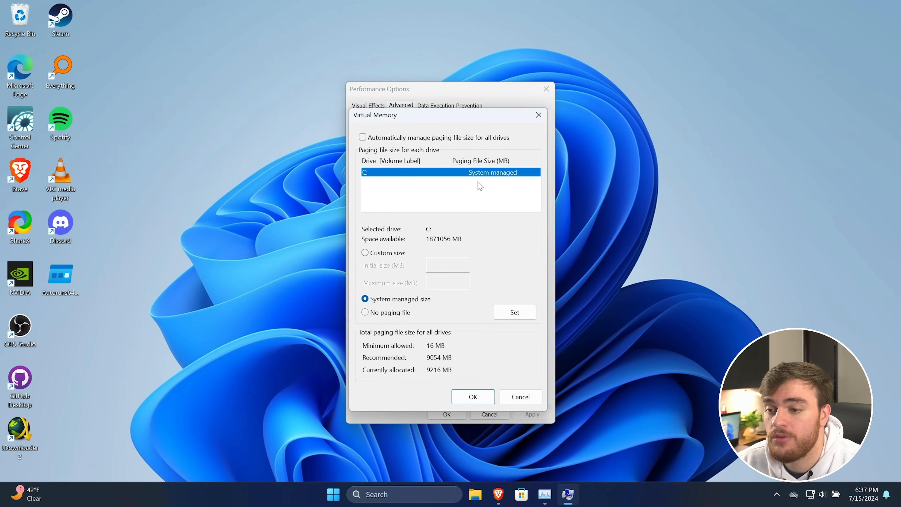
{"action": "left_click", "coordinate": [394, 314]}
{"action": "left_click", "coordinate": [406, 303]}
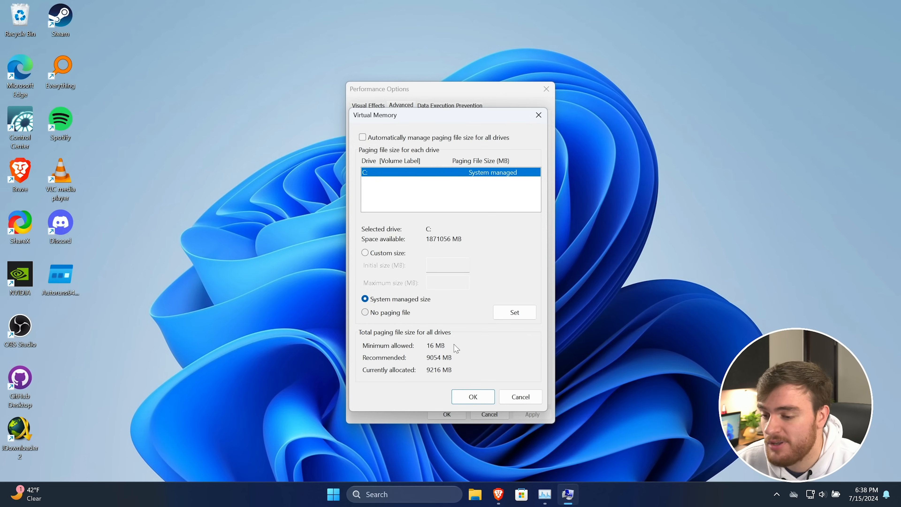
{"action": "left_click", "coordinate": [473, 396]}
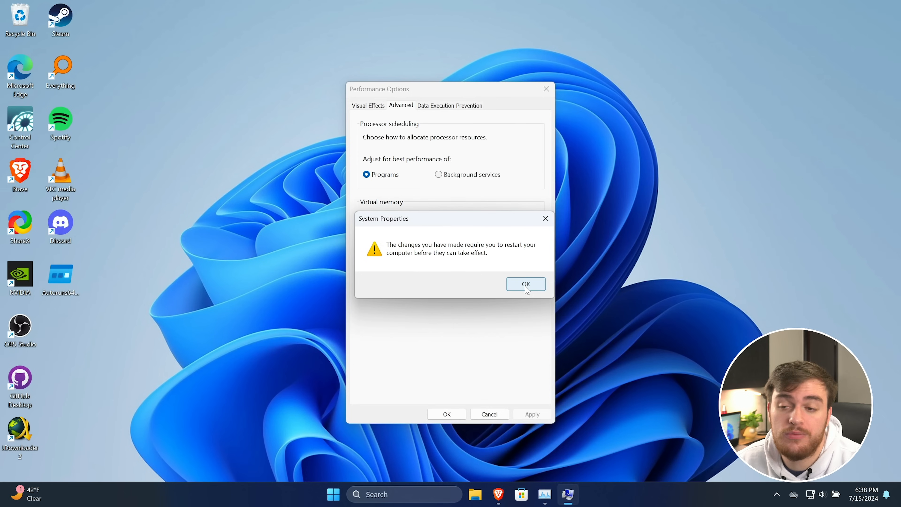
{"action": "left_click", "coordinate": [546, 216]}
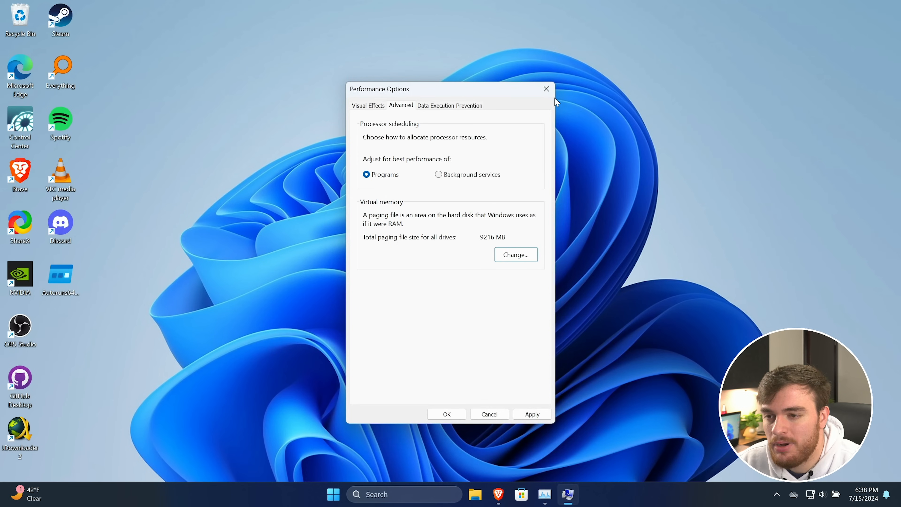
{"action": "left_click", "coordinate": [551, 89]}
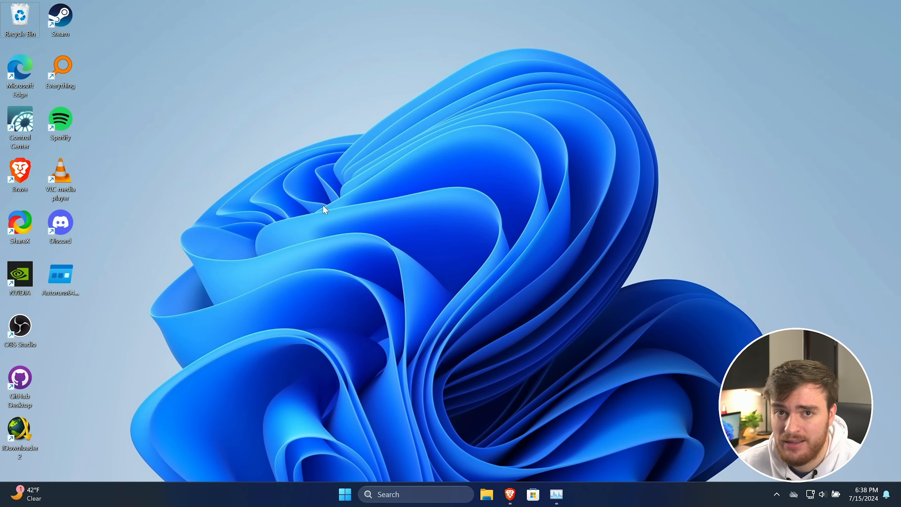
Search Windows for "cleanup" and run Disk Cleanup as administrator, placing its window mid-screen.
{"action": "key", "text": "super"}
{"action": "type", "text": "cleanupe"}
{"action": "key", "text": "BackSpace"}
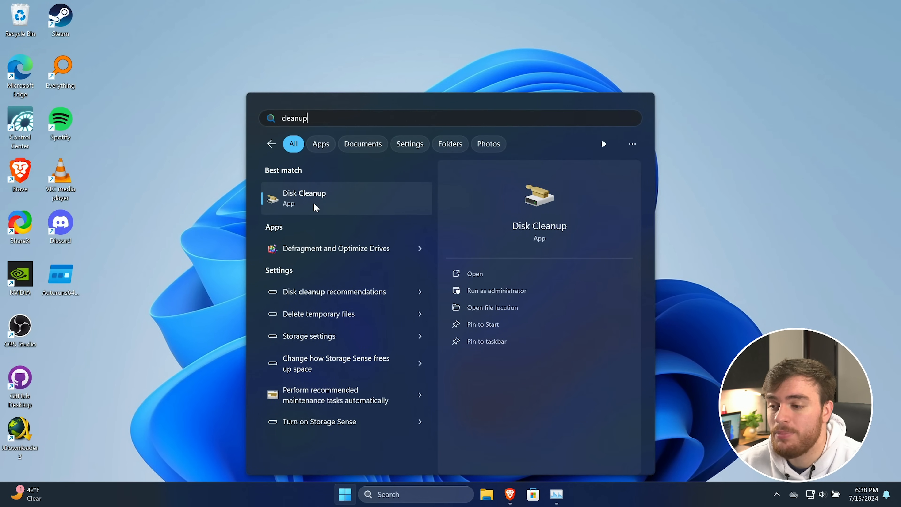
{"action": "left_click", "coordinate": [509, 286]}
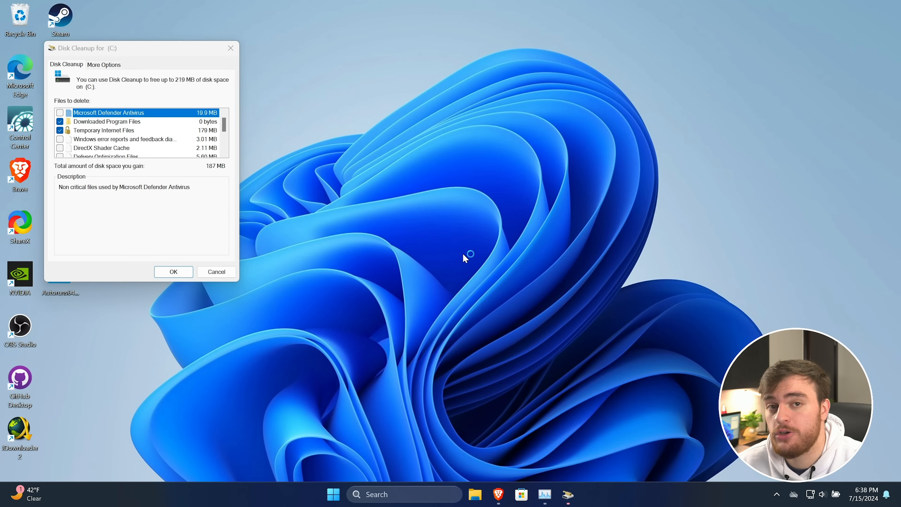
{"action": "left_click_drag", "start_coordinate": [169, 49], "coordinate": [499, 131]}
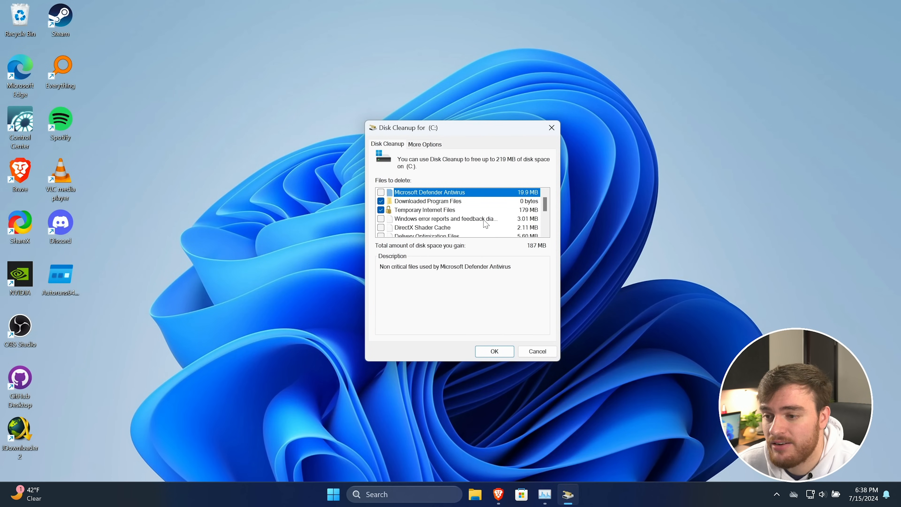
Select Microsoft Defender Antivirus, Windows error reports, DirectX Shader Cache, Delivery Optimization Files and Language Resource Files for deletion.
{"action": "double_click", "coordinate": [455, 218]}
{"action": "scroll", "coordinate": [456, 220], "scroll_direction": "down", "scroll_amount": 1}
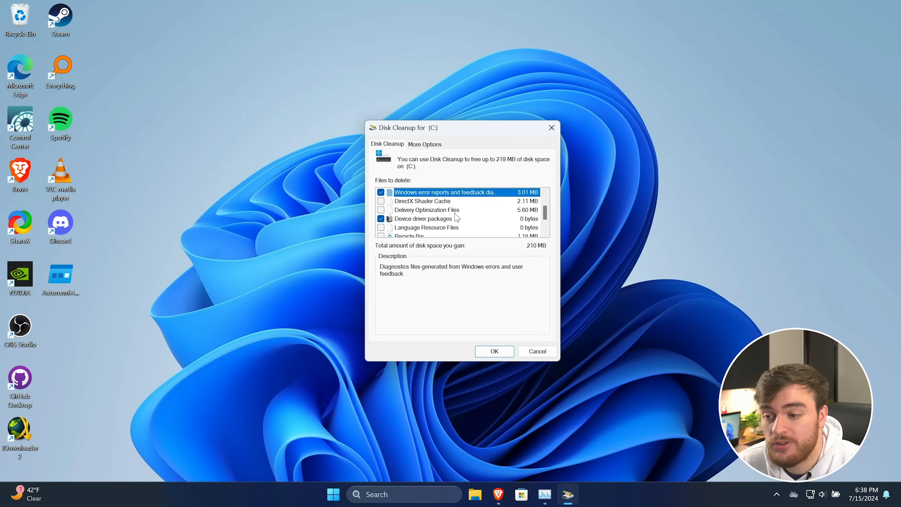
{"action": "left_click", "coordinate": [447, 201]}
{"action": "double_click", "coordinate": [448, 208]}
{"action": "double_click", "coordinate": [447, 203]}
{"action": "double_click", "coordinate": [457, 228]}
{"action": "scroll", "coordinate": [457, 228], "scroll_direction": "down", "scroll_amount": 1}
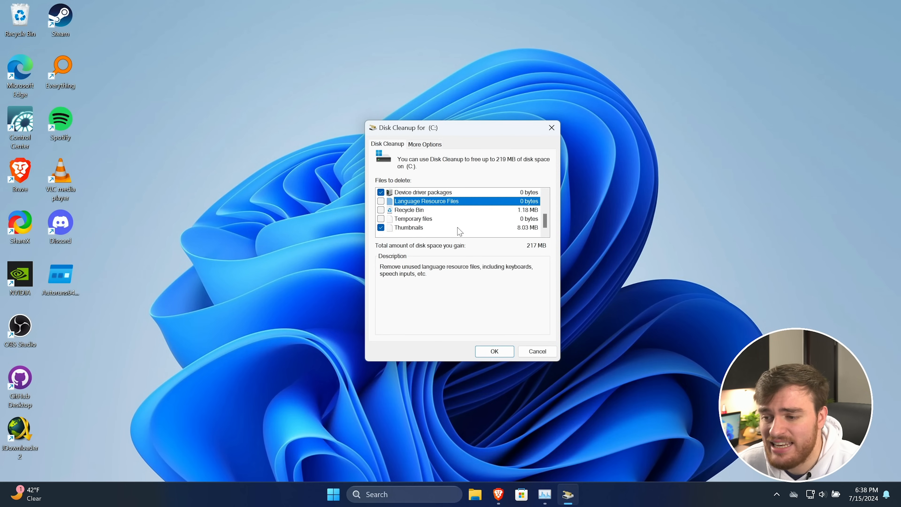
Review the Recycle Bin entry without selecting it, include Temporary files in the cleanup, and exclude Thumbnails.
{"action": "left_click", "coordinate": [440, 218]}
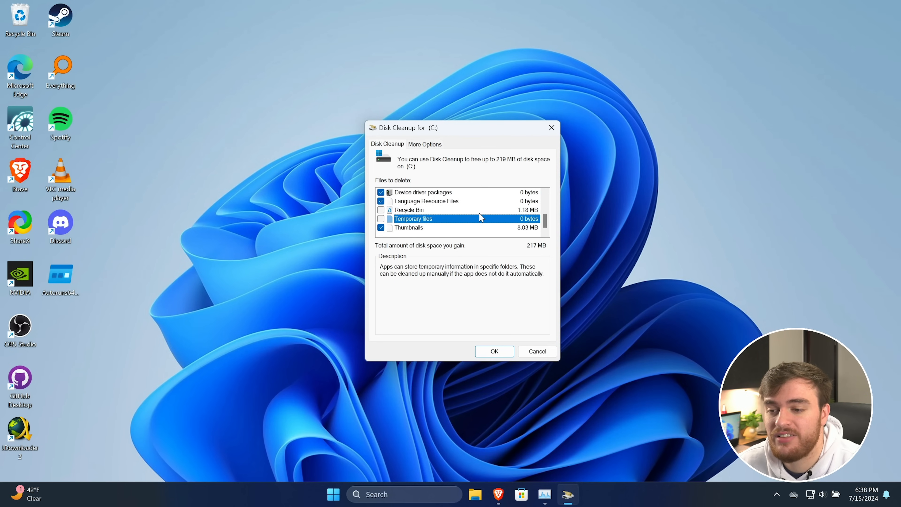
{"action": "left_click", "coordinate": [443, 210]}
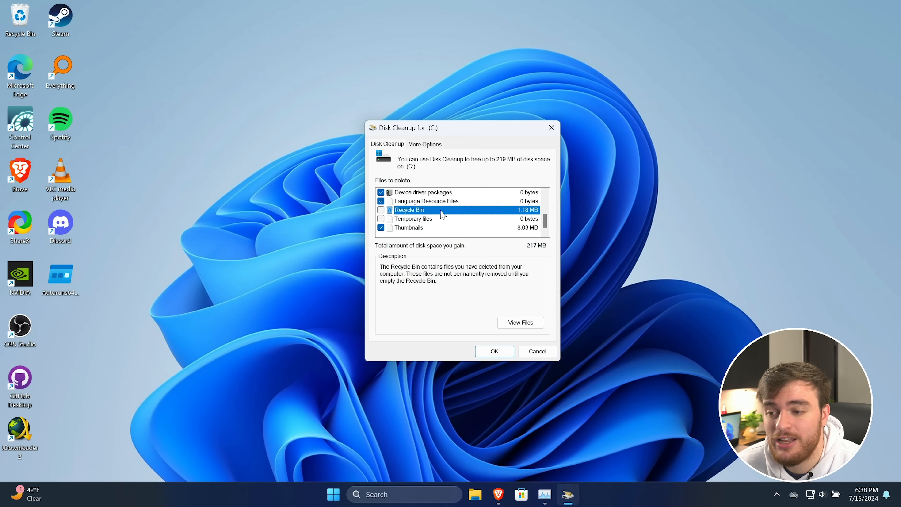
{"action": "left_click", "coordinate": [14, 19]}
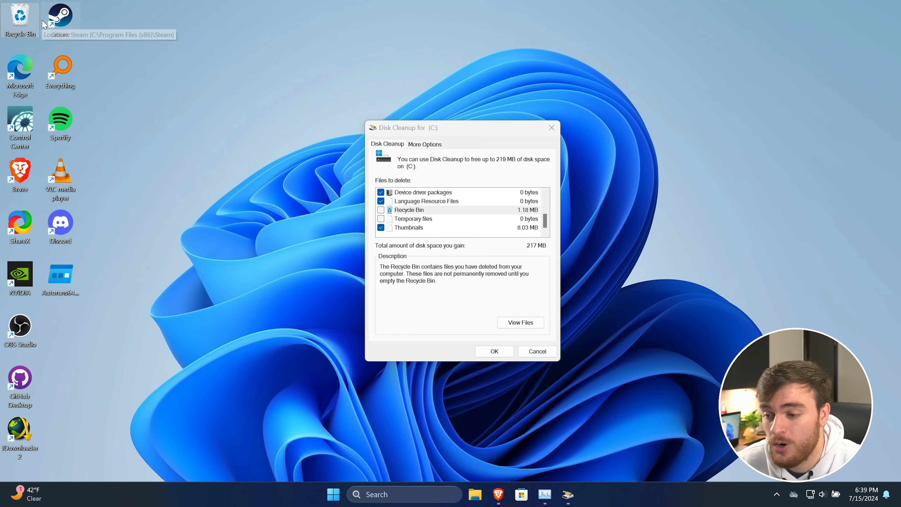
{"action": "left_click", "coordinate": [425, 211]}
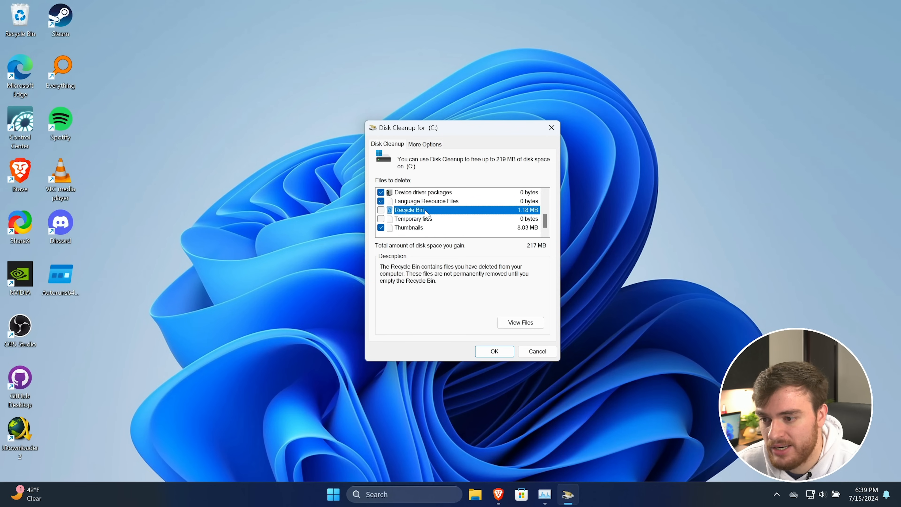
{"action": "double_click", "coordinate": [422, 219]}
{"action": "left_click", "coordinate": [417, 229]}
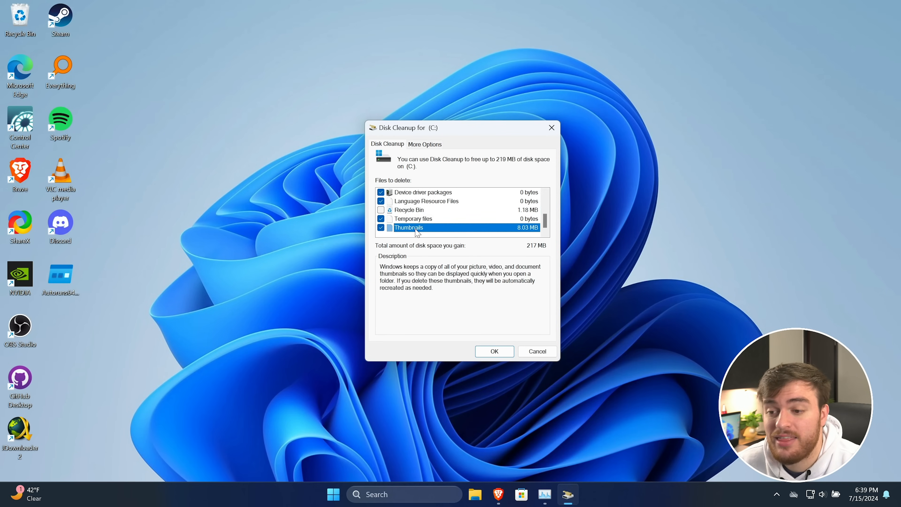
{"action": "key", "text": "space"}
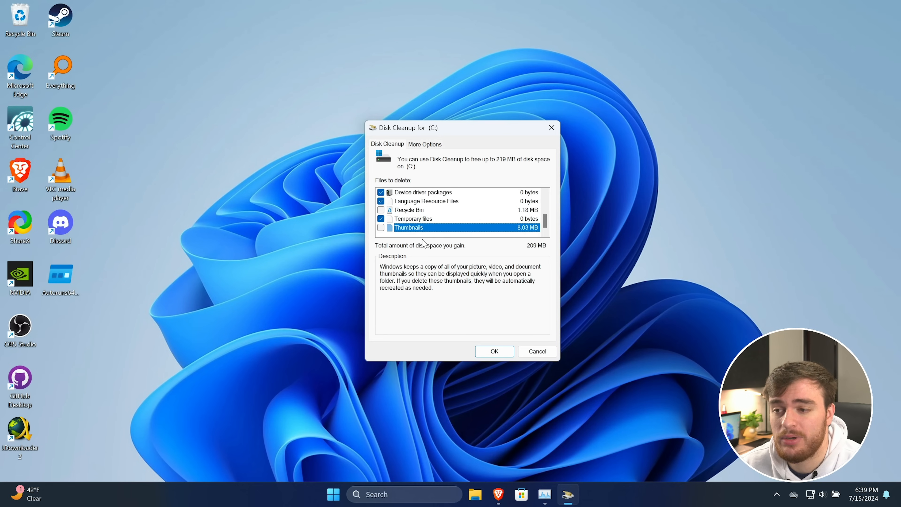
{"action": "scroll", "coordinate": [457, 201], "scroll_direction": "up", "scroll_amount": 3}
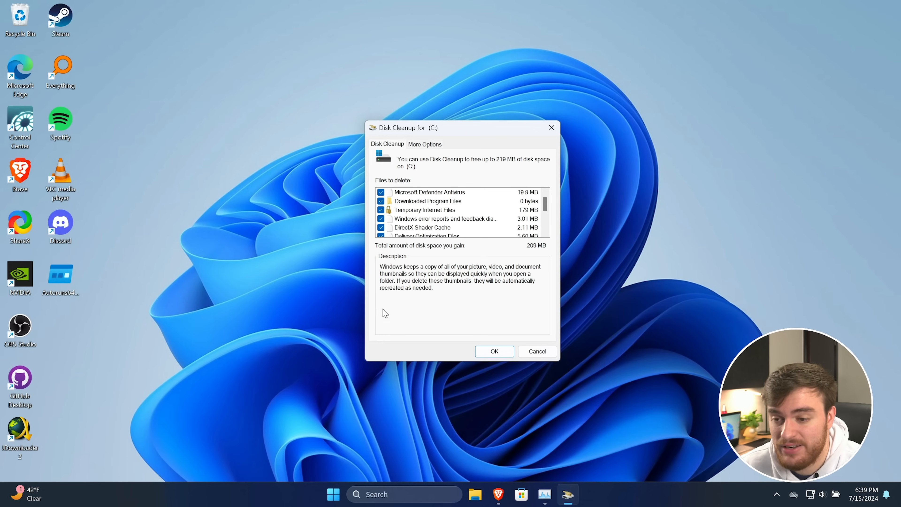
Recheck the Recycle Bin and Thumbnails entries, leave both excluded, and run the cleanup, confirming permanent deletion of the selected files.
{"action": "scroll", "coordinate": [448, 208], "scroll_direction": "down", "scroll_amount": 3}
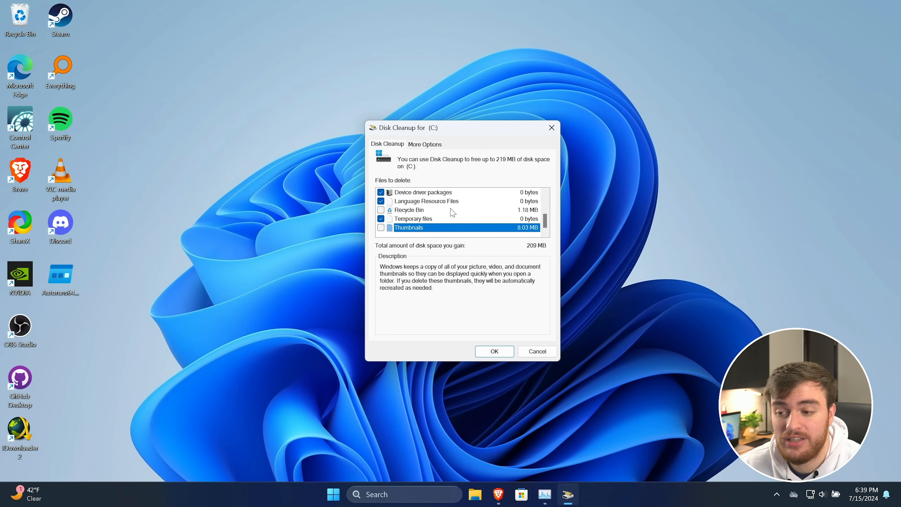
{"action": "left_click", "coordinate": [417, 211]}
{"action": "left_click", "coordinate": [422, 228]}
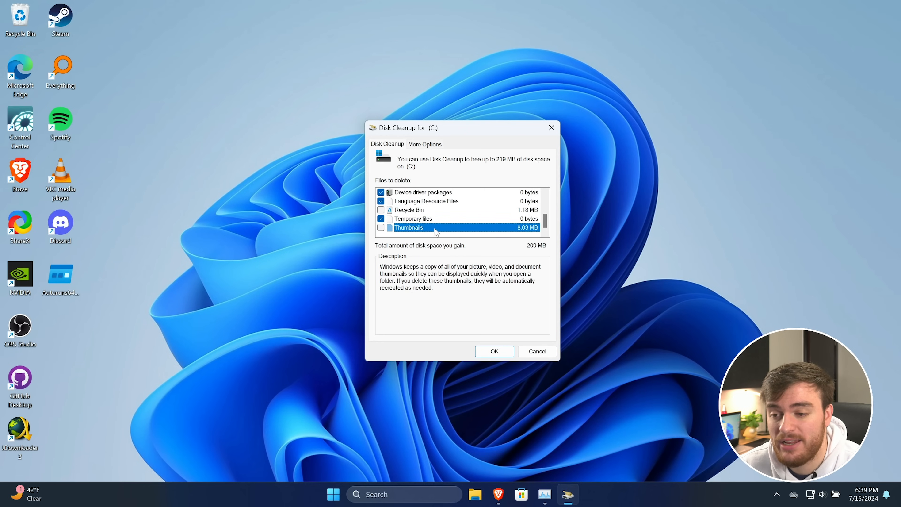
{"action": "left_click", "coordinate": [494, 352]}
{"action": "left_click", "coordinate": [463, 254]}
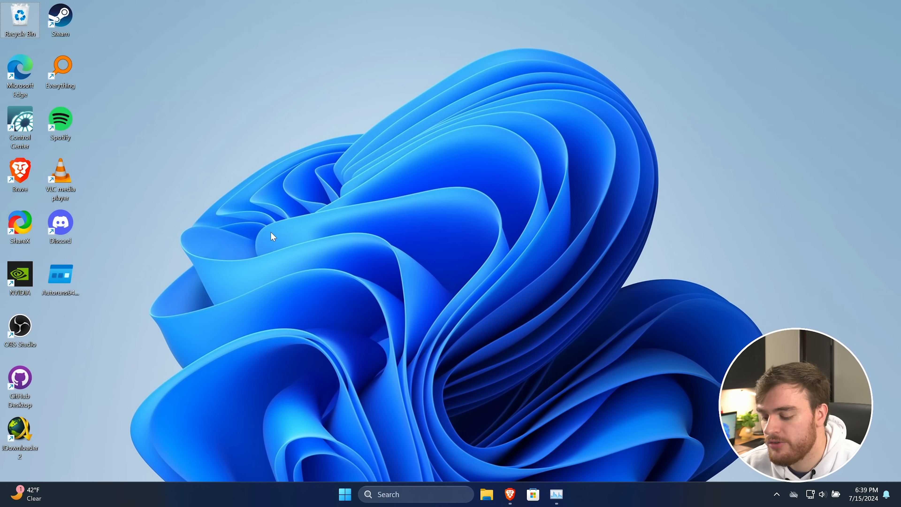
Open the %LocalAppData%\Temp folder through the Run dialog and place its window mid-screen.
{"action": "key", "text": "super+r"}
{"action": "left_click_drag", "start_coordinate": [132, 360], "coordinate": [467, 189]}
{"action": "type", "text": "%"}
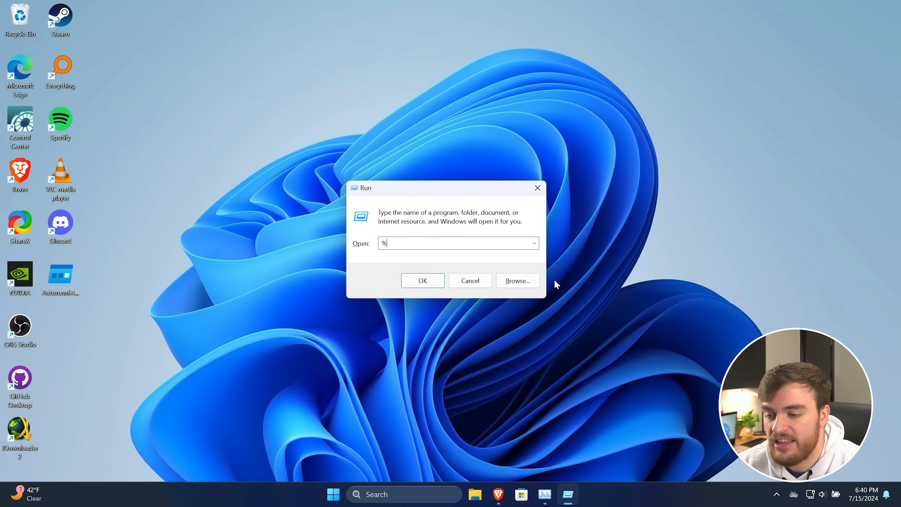
{"action": "type", "text": "LocalAppData"}
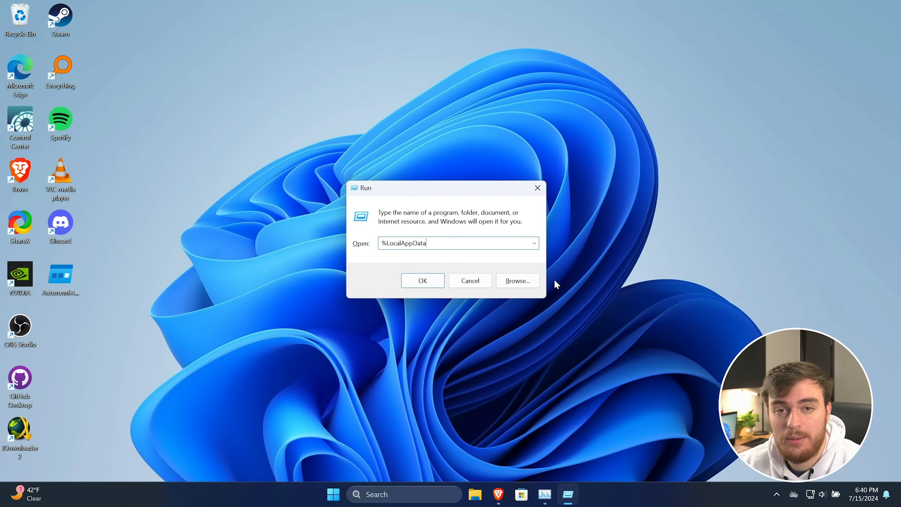
{"action": "type", "text": "%\\Temp"}
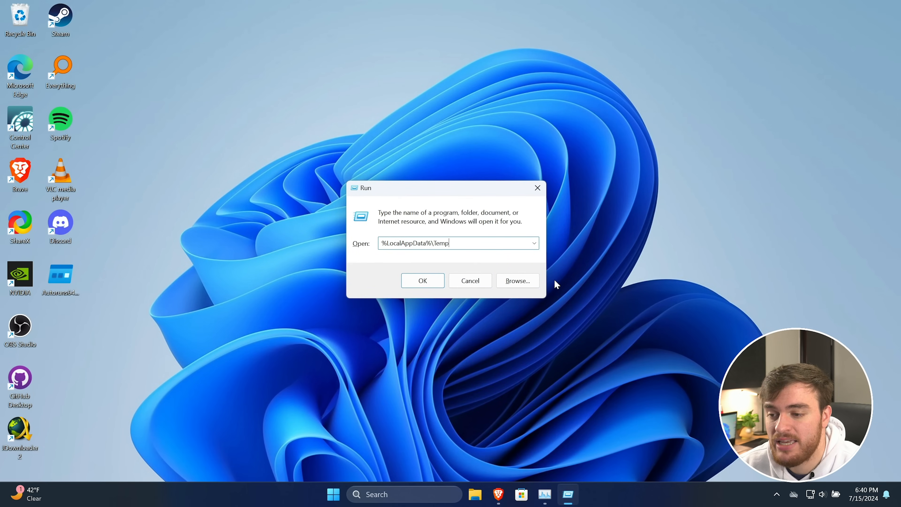
{"action": "key", "text": "Return"}
{"action": "mouse_move", "coordinate": [511, 102]}
{"action": "left_mouse_down"}
{"action": "mouse_move", "coordinate": [514, 91]}
{"action": "mouse_move", "coordinate": [500, 92]}
{"action": "left_mouse_up"}
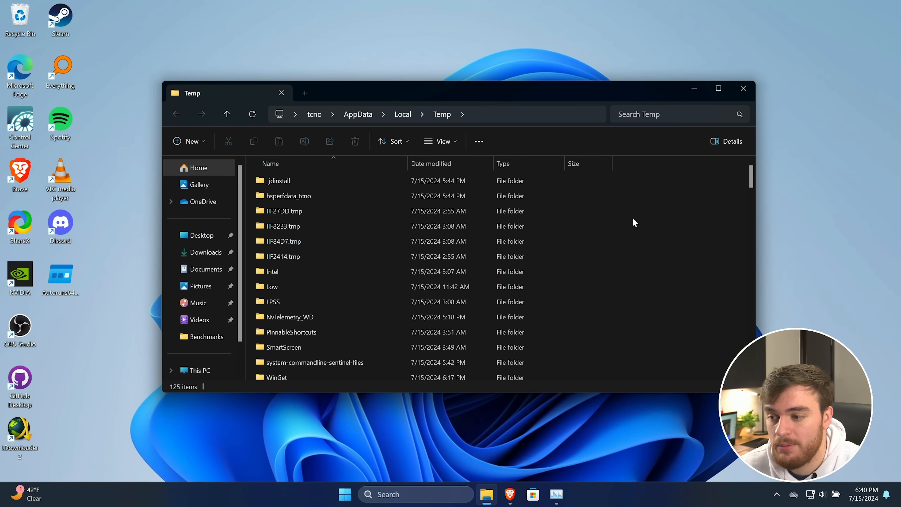
Permanently delete everything in the local Temp folder, skipping all files in use, and clear the remaining selection.
{"action": "key", "text": "ctrl+a"}
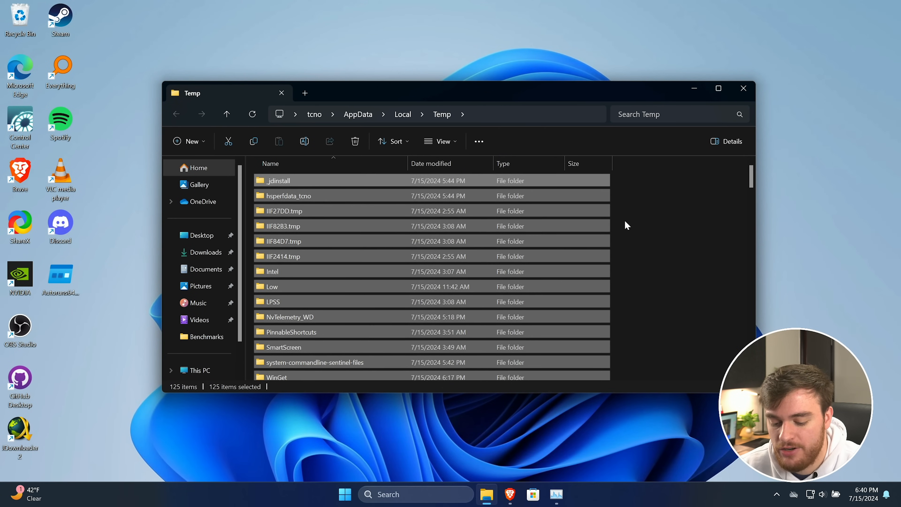
{"action": "key", "text": "shift+Delete"}
{"action": "key", "text": "Return"}
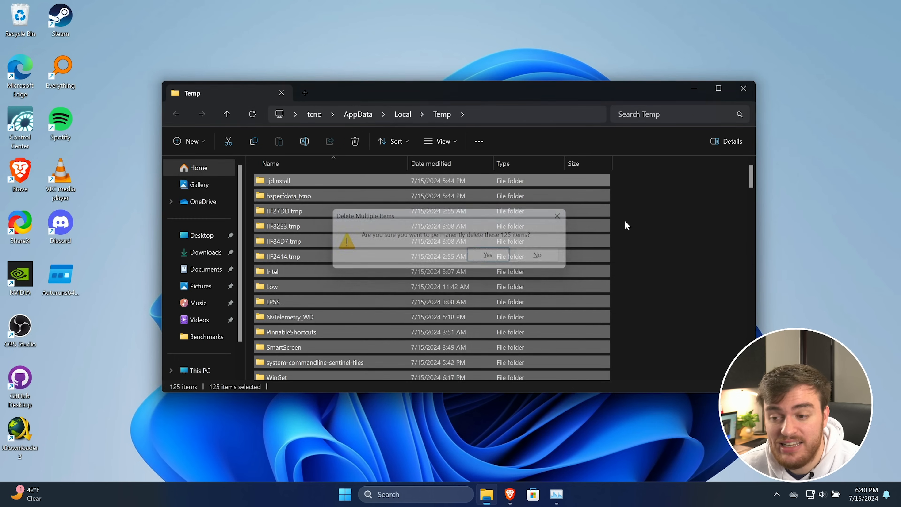
{"action": "left_click", "coordinate": [205, 234]}
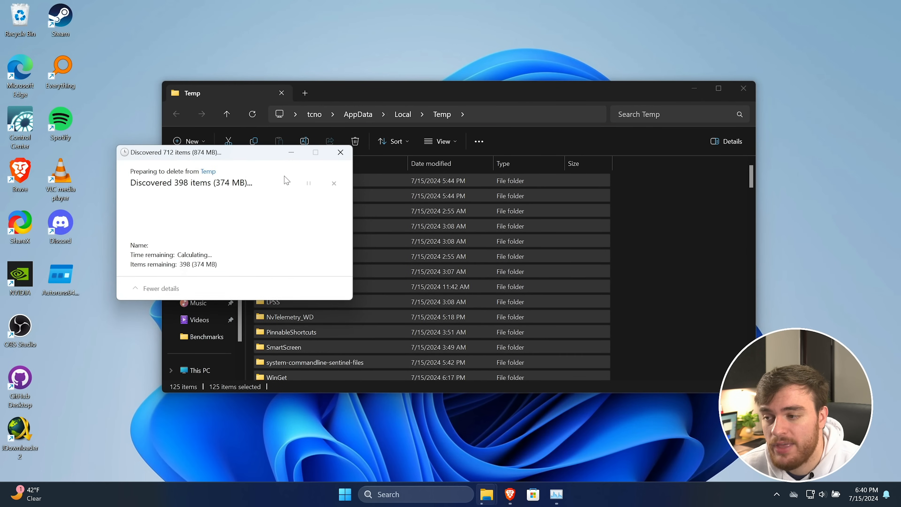
{"action": "left_click_drag", "start_coordinate": [474, 147], "coordinate": [468, 151]}
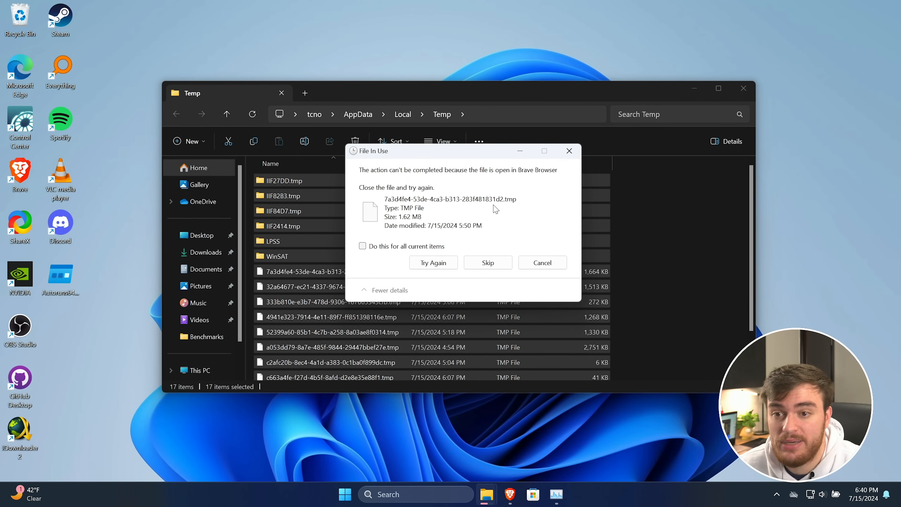
{"action": "left_click", "coordinate": [382, 248]}
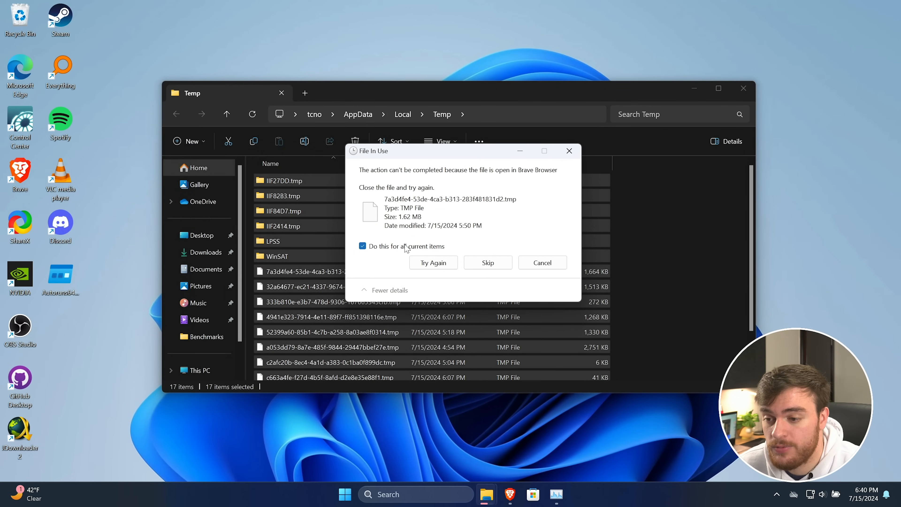
{"action": "left_click", "coordinate": [489, 263]}
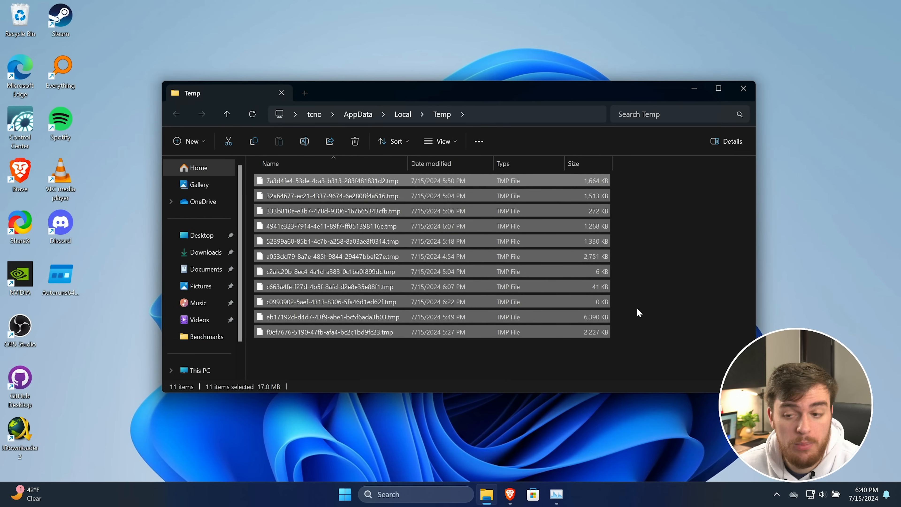
{"action": "left_click", "coordinate": [635, 308]}
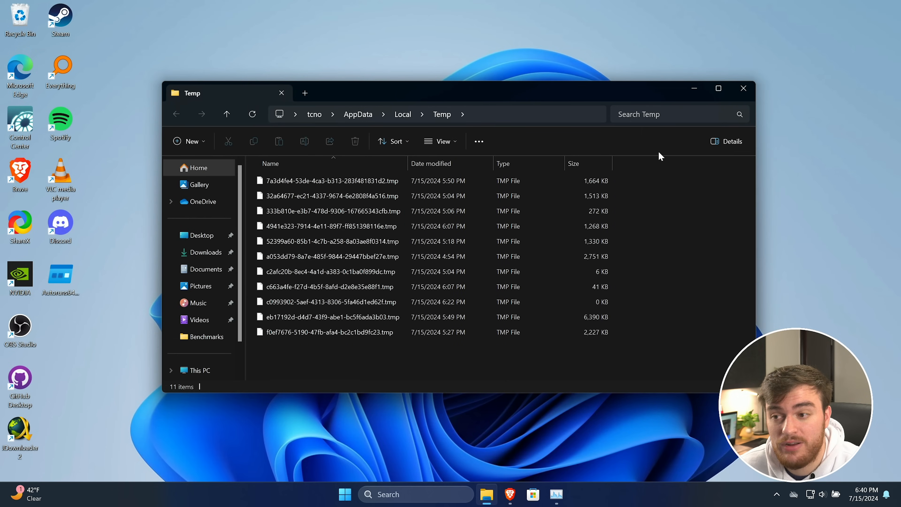
Permanently delete the BT_DFU_FW folder from the Temp folder on drive C:, return to the drive's root, and close File Explorer.
{"action": "left_click", "coordinate": [199, 370]}
{"action": "double_click", "coordinate": [371, 196]}
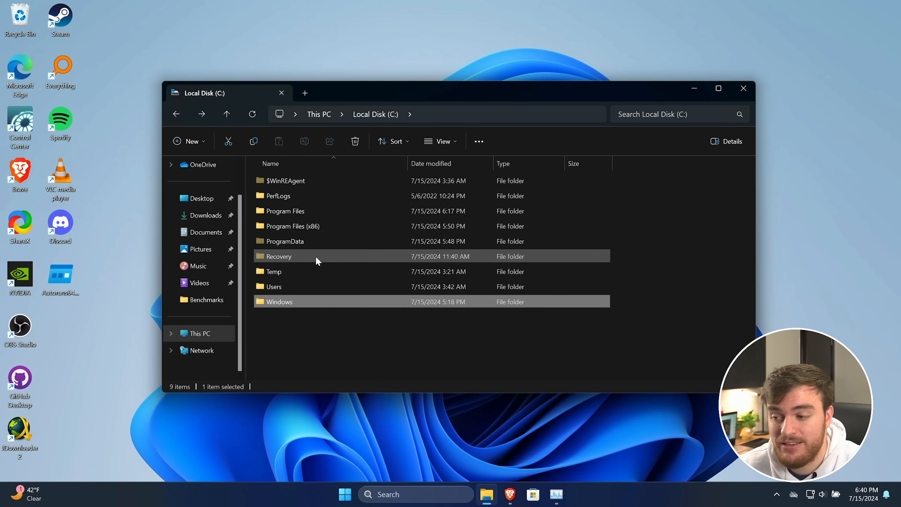
{"action": "double_click", "coordinate": [305, 274]}
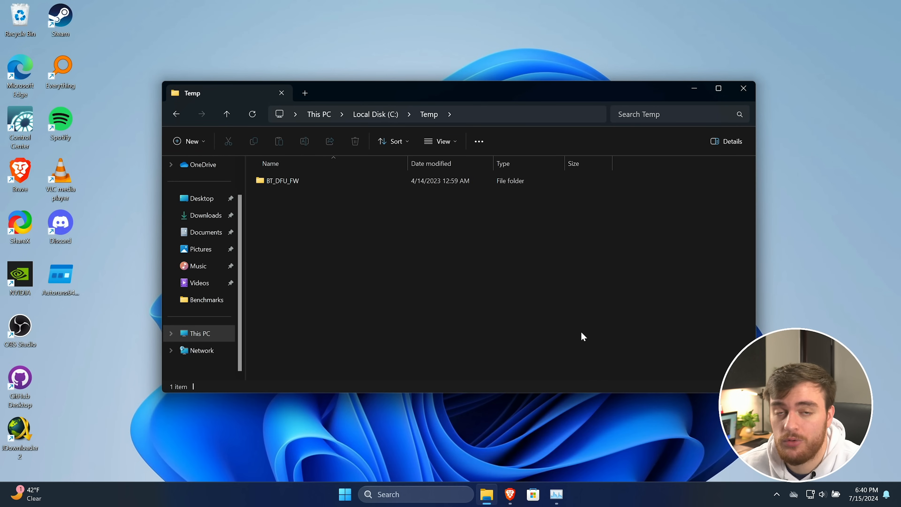
{"action": "key", "text": "ctrl+a"}
{"action": "key", "text": "shift+Delete"}
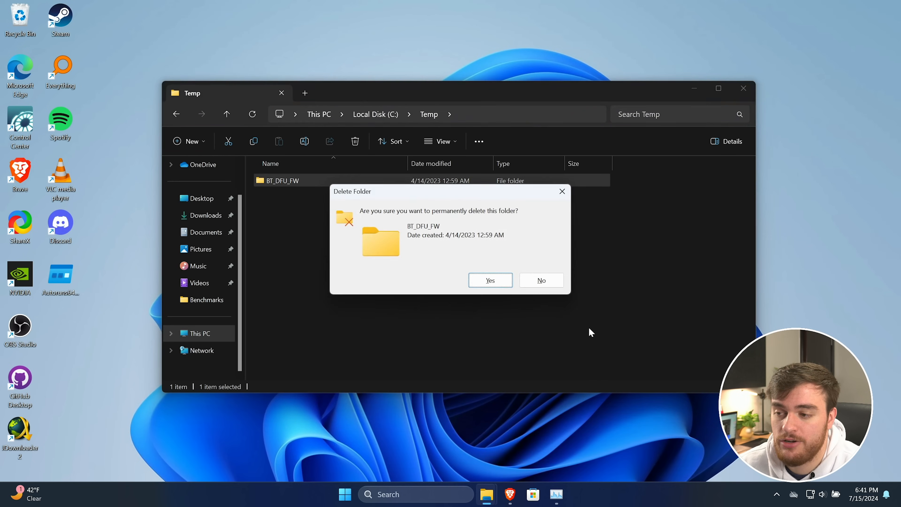
{"action": "key", "text": "Return"}
{"action": "key", "text": "alt+Left"}
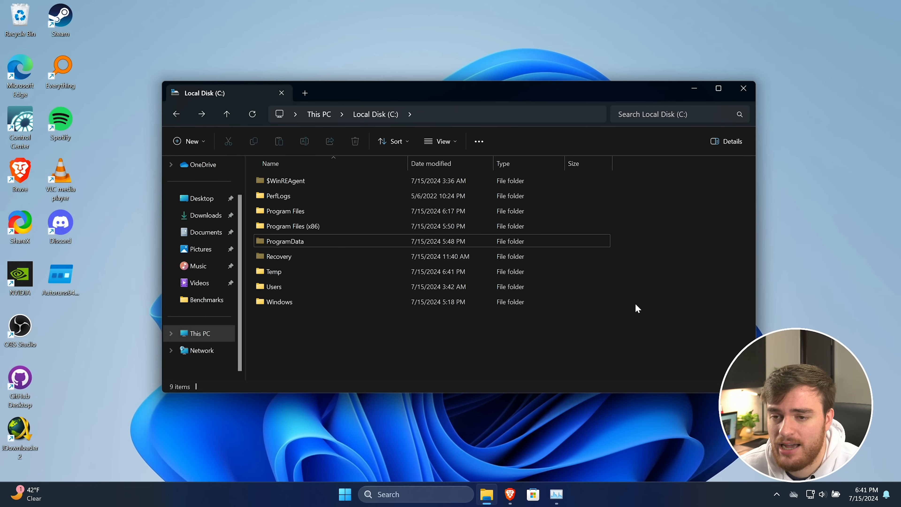
{"action": "left_click", "coordinate": [744, 88]}
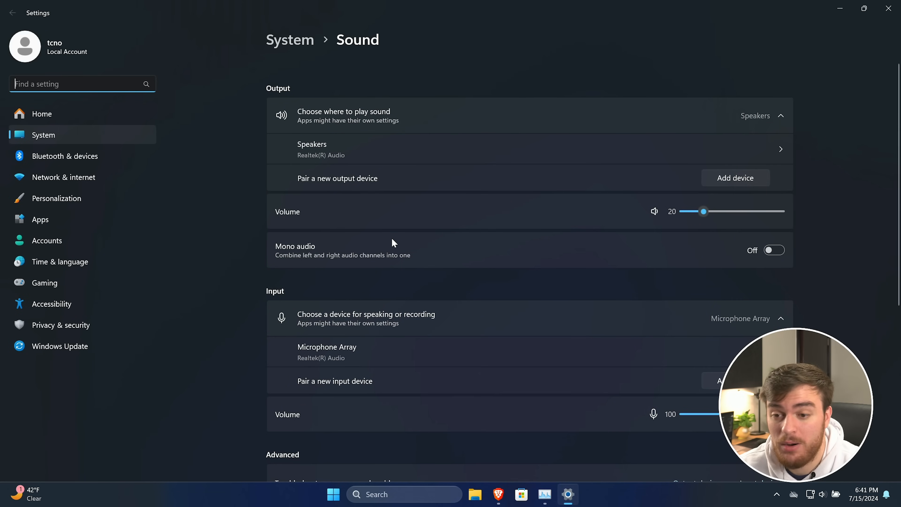
Open More sound settings, place the Sound window mid-screen, and bring up the display options for the playback device list.
{"action": "scroll", "coordinate": [374, 239], "scroll_direction": "down", "scroll_amount": 5}
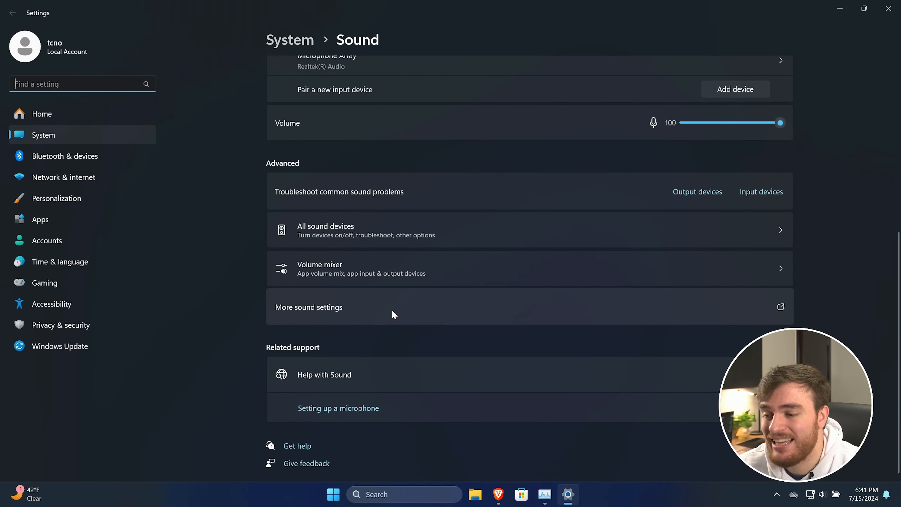
{"action": "left_click", "coordinate": [379, 299]}
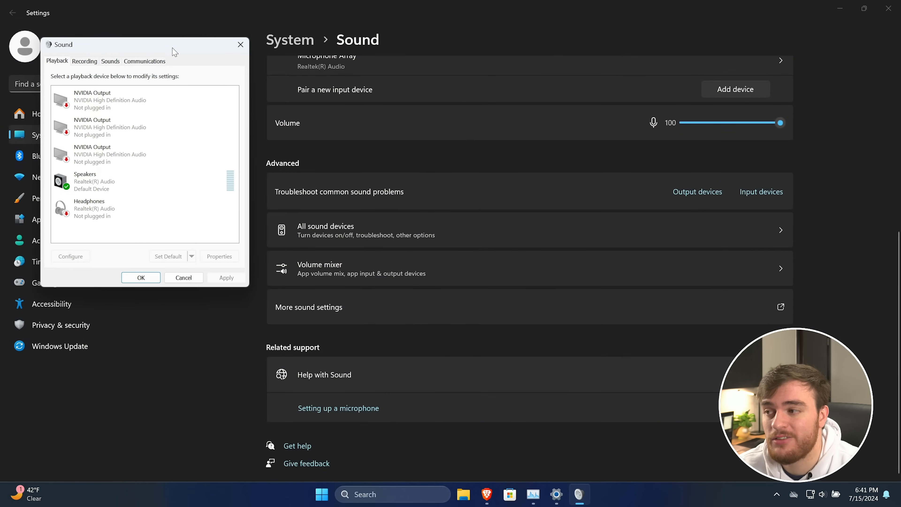
{"action": "left_click_drag", "start_coordinate": [173, 46], "coordinate": [462, 116]}
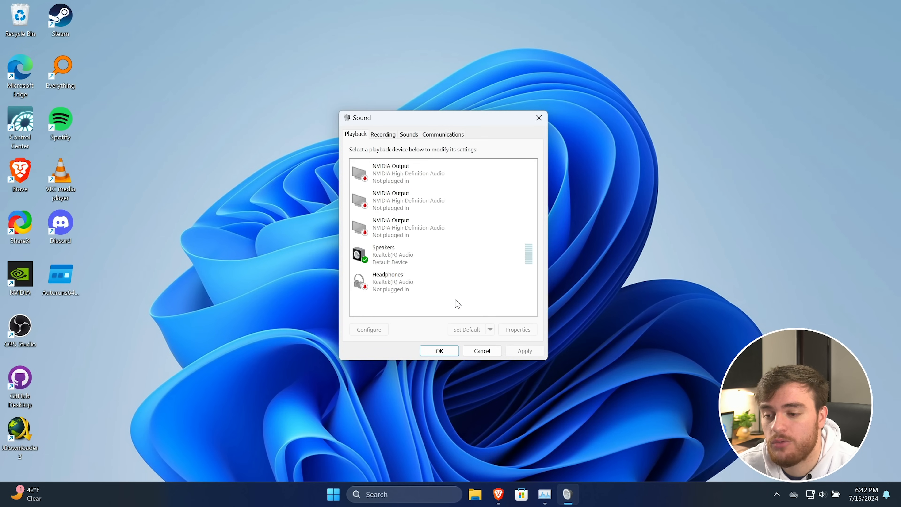
{"action": "right_click", "coordinate": [455, 301]}
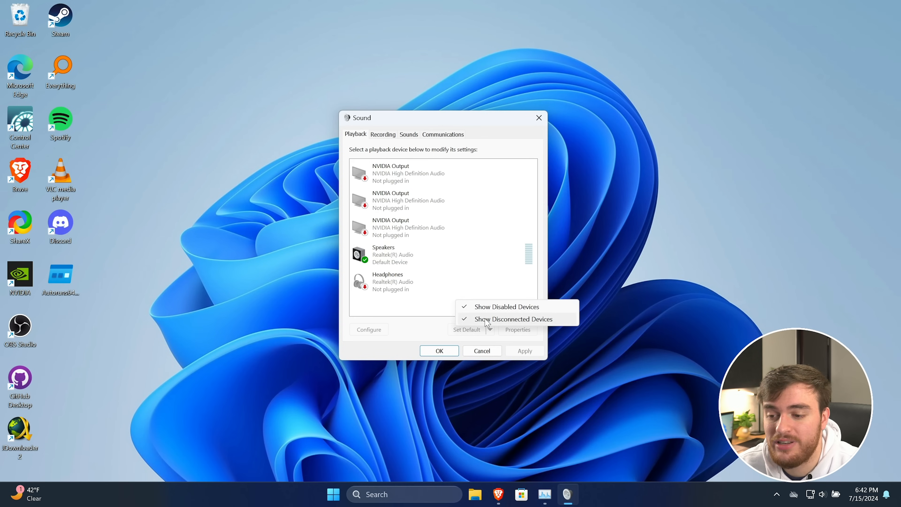
Disable the second NVIDIA Output in the list of playback devices.
{"action": "left_click", "coordinate": [465, 284]}
{"action": "left_click", "coordinate": [445, 230]}
{"action": "left_click", "coordinate": [437, 199]}
{"action": "left_click", "coordinate": [433, 175]}
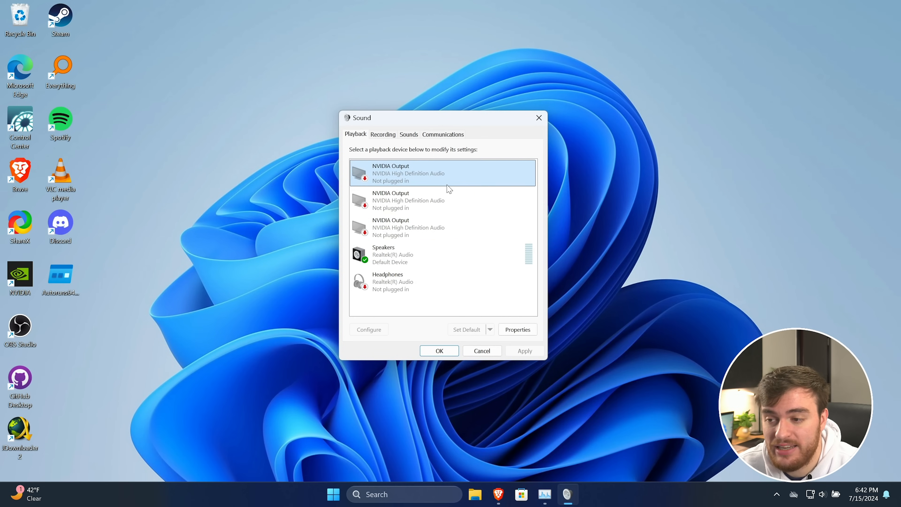
{"action": "right_click", "coordinate": [436, 201]}
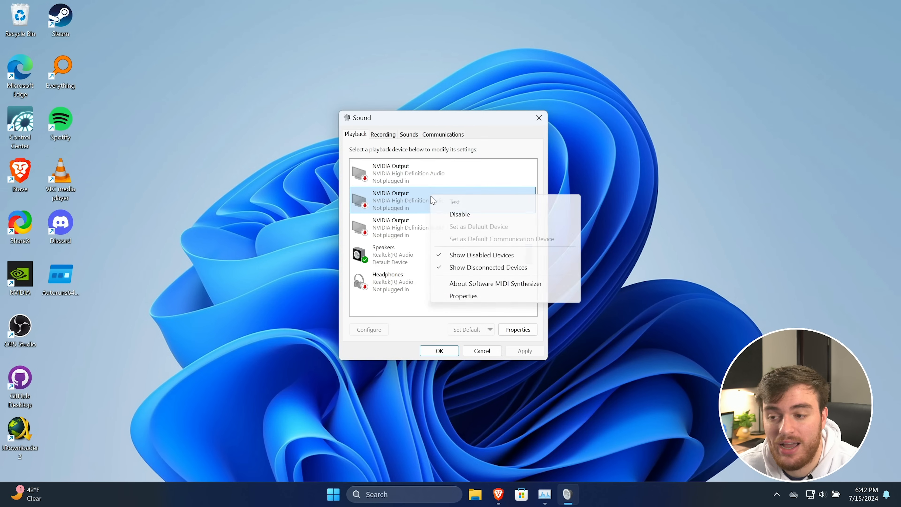
{"action": "left_click", "coordinate": [474, 217]}
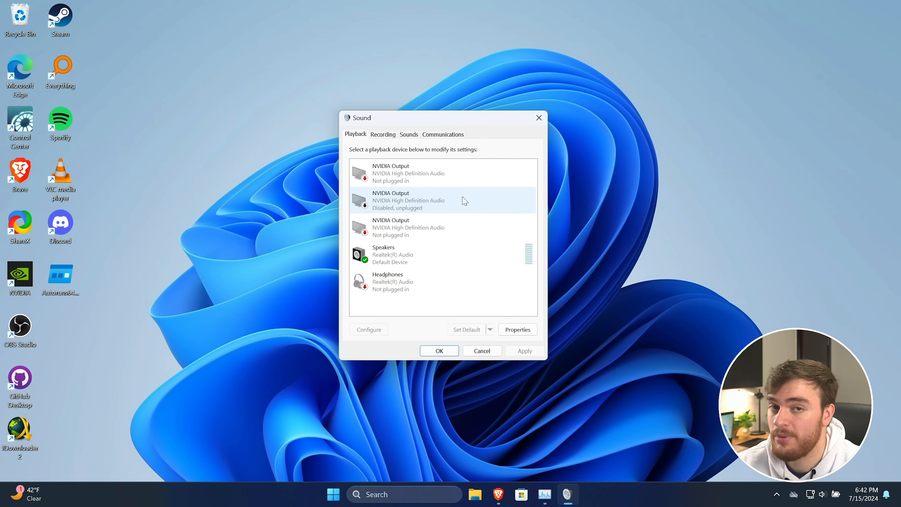
{"action": "right_click", "coordinate": [450, 200]}
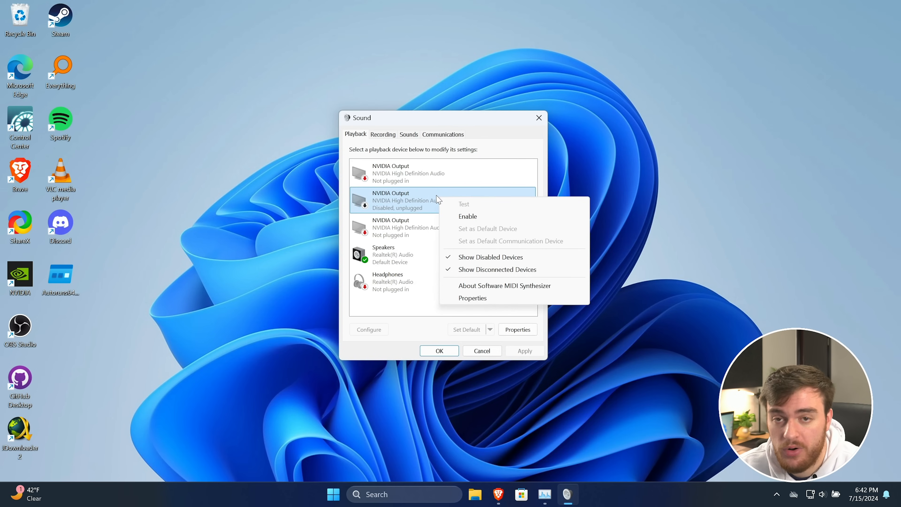
{"action": "left_click", "coordinate": [439, 200]}
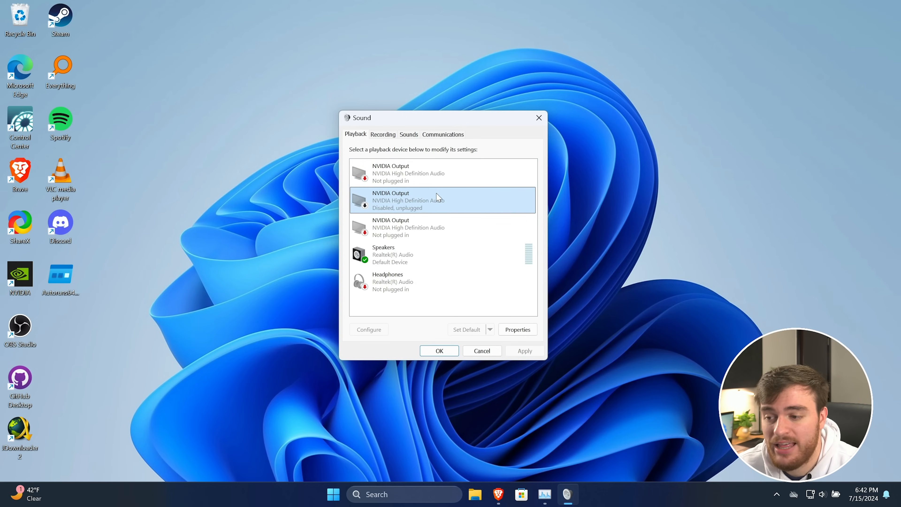
Enable the Stereo Mix device among the recording devices.
{"action": "left_click", "coordinate": [383, 134]}
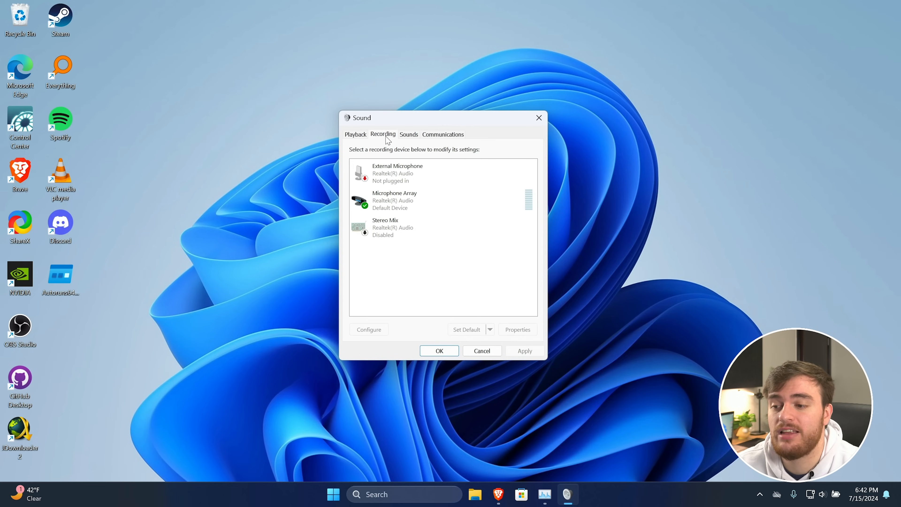
{"action": "left_click", "coordinate": [419, 176]}
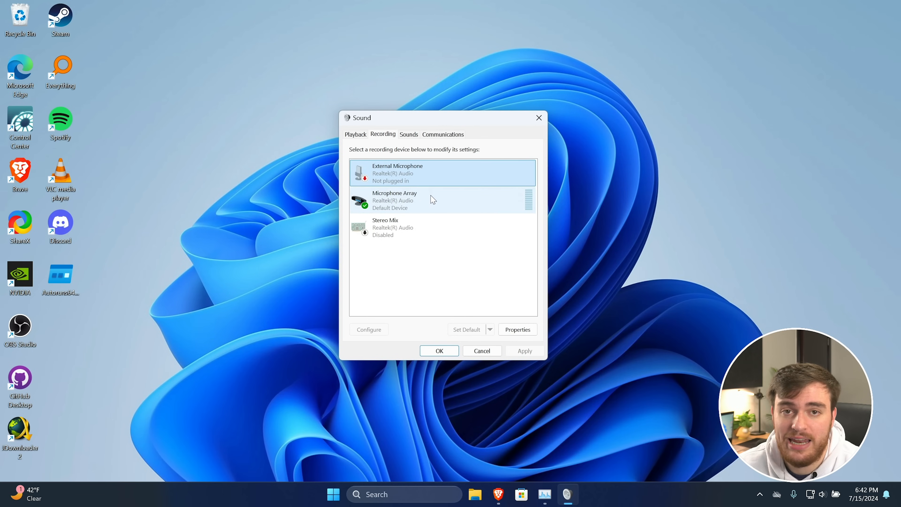
{"action": "left_click", "coordinate": [435, 208]}
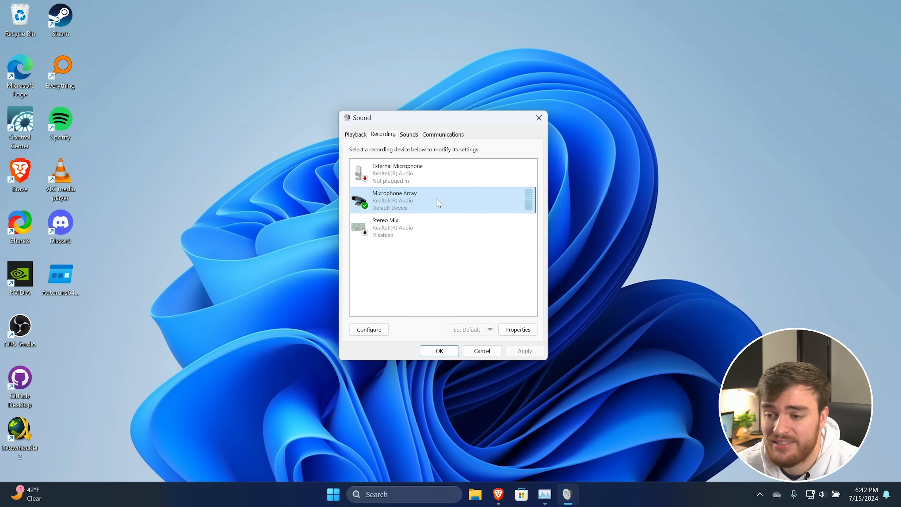
{"action": "left_click", "coordinate": [437, 230]}
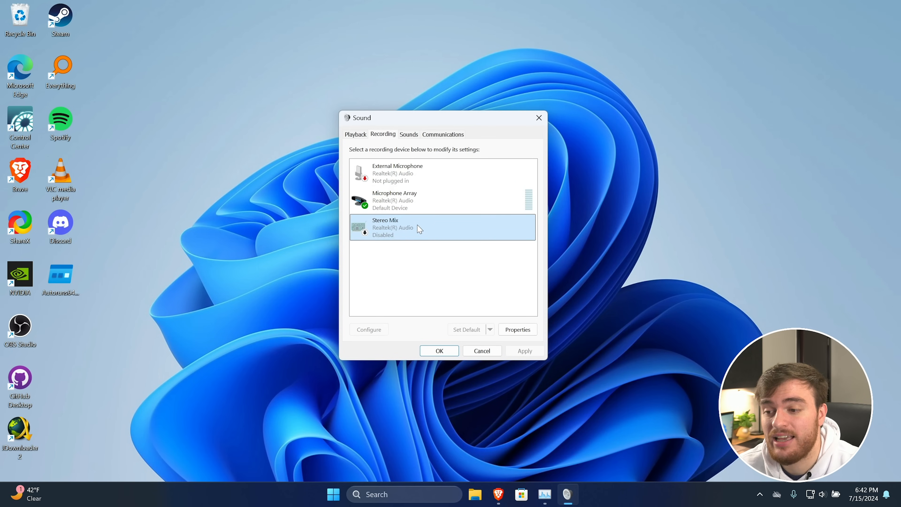
{"action": "right_click", "coordinate": [419, 230]}
{"action": "left_click", "coordinate": [439, 234]}
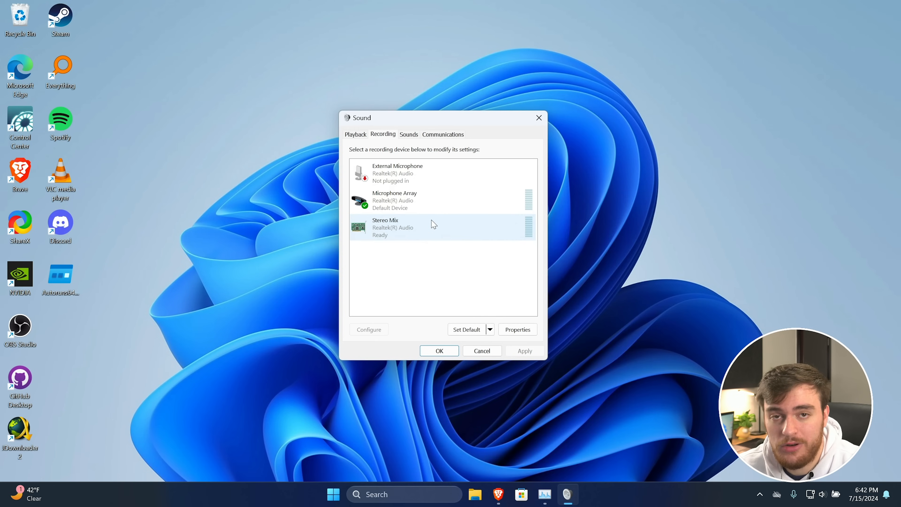
Disable the Stereo Mix recording device.
{"action": "left_click", "coordinate": [430, 203]}
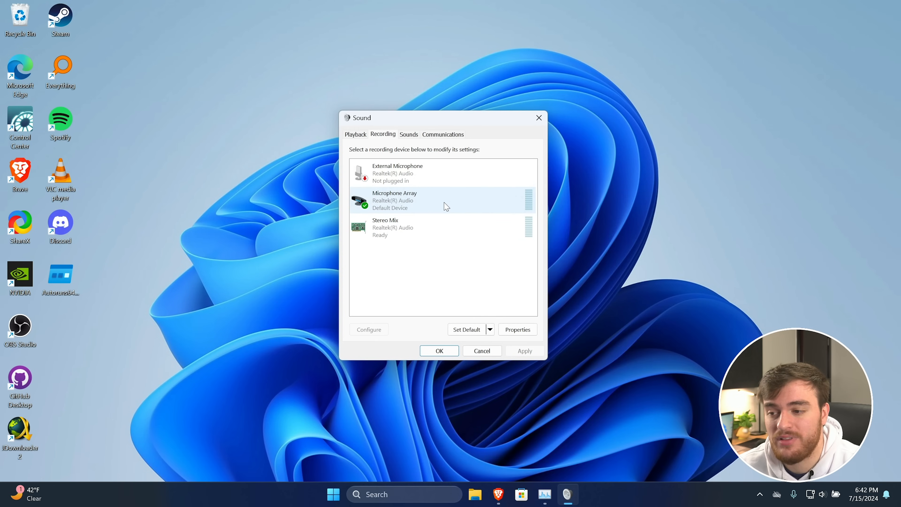
{"action": "left_click", "coordinate": [479, 234]}
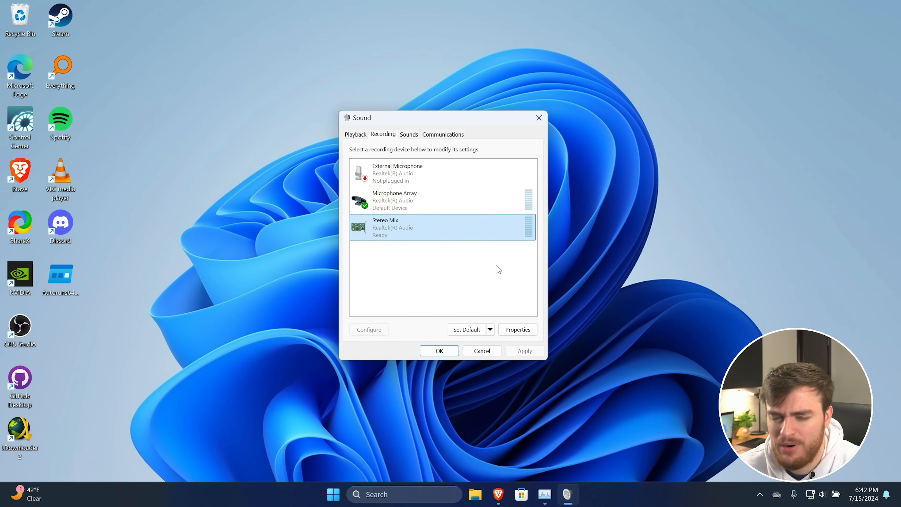
{"action": "right_click", "coordinate": [413, 233]}
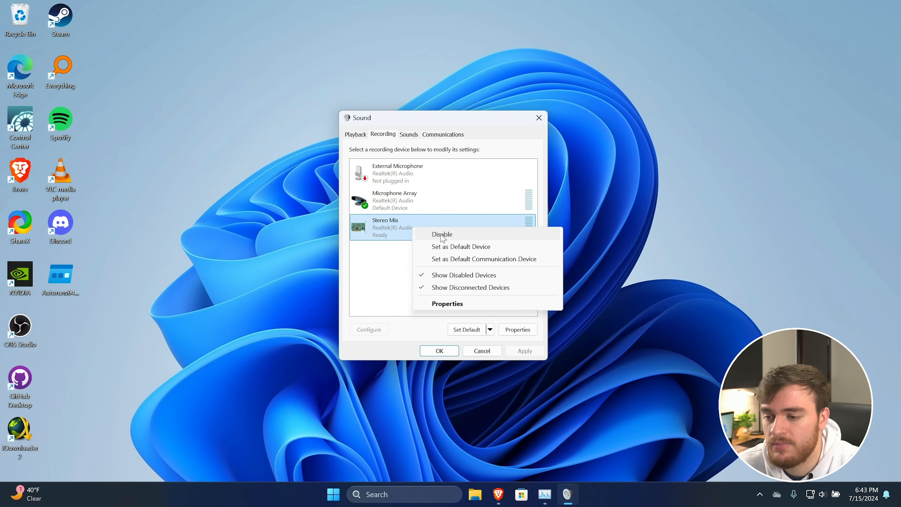
{"action": "left_click", "coordinate": [438, 234]}
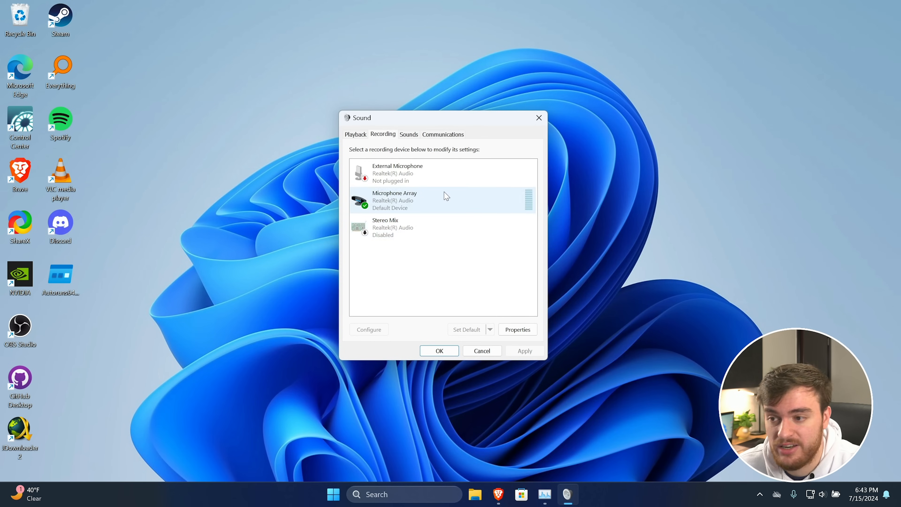
Open the properties of the Speakers playback device and show its advanced default format settings.
{"action": "left_click", "coordinate": [432, 254]}
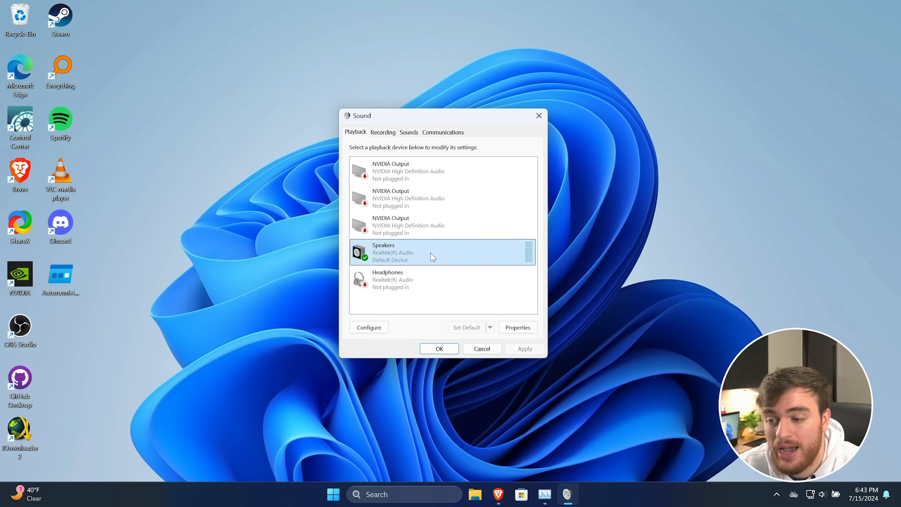
{"action": "right_click", "coordinate": [433, 256]}
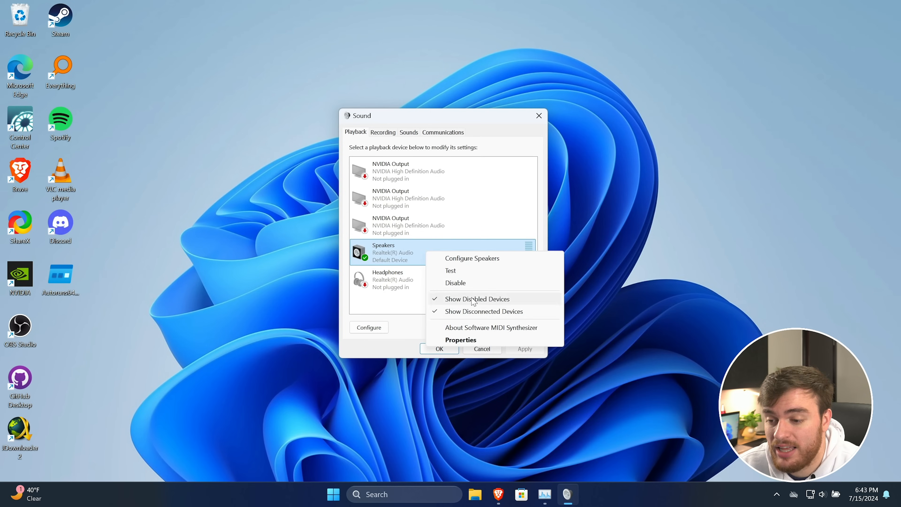
{"action": "left_click", "coordinate": [475, 346]}
{"action": "left_click_drag", "start_coordinate": [451, 152], "coordinate": [404, 121]}
{"action": "left_click", "coordinate": [403, 132]}
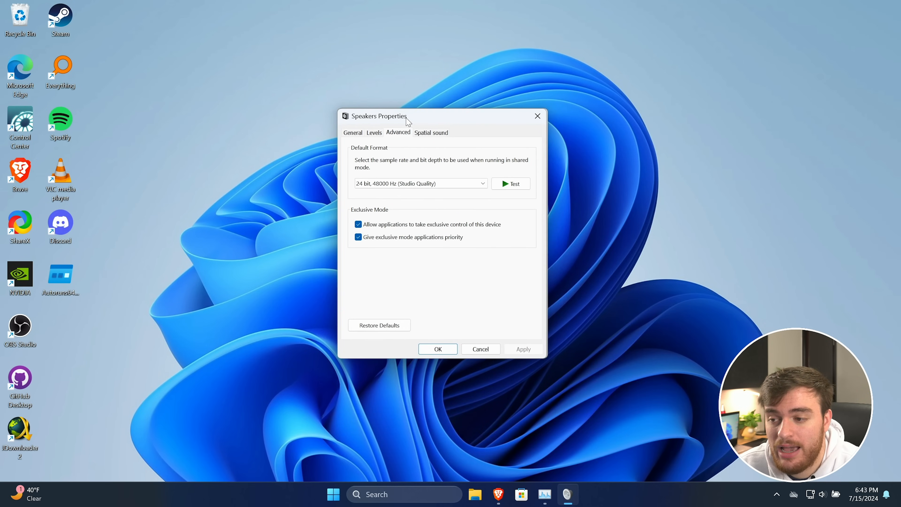
{"action": "left_click", "coordinate": [433, 188]}
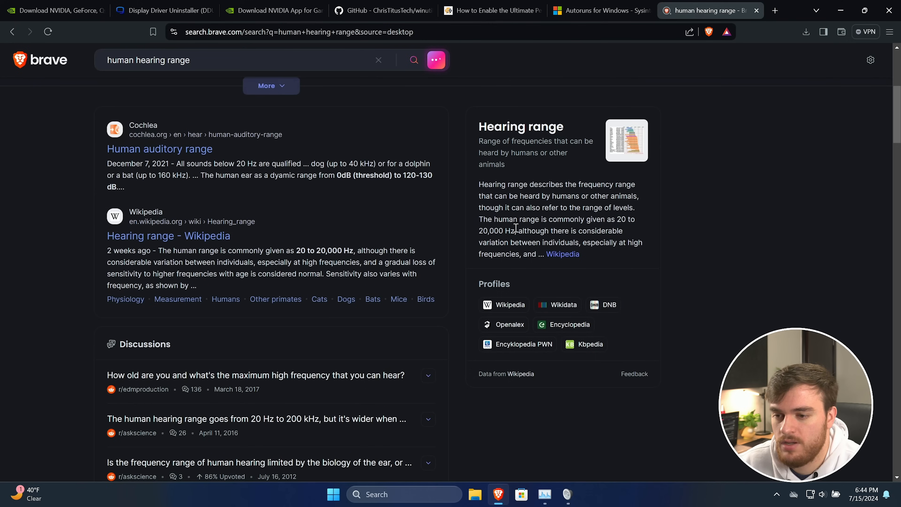
Highlight the upper human hearing limit in the browser's search results, and view the speakers' available default formats.
{"action": "left_click_drag", "start_coordinate": [479, 231], "coordinate": [514, 231]}
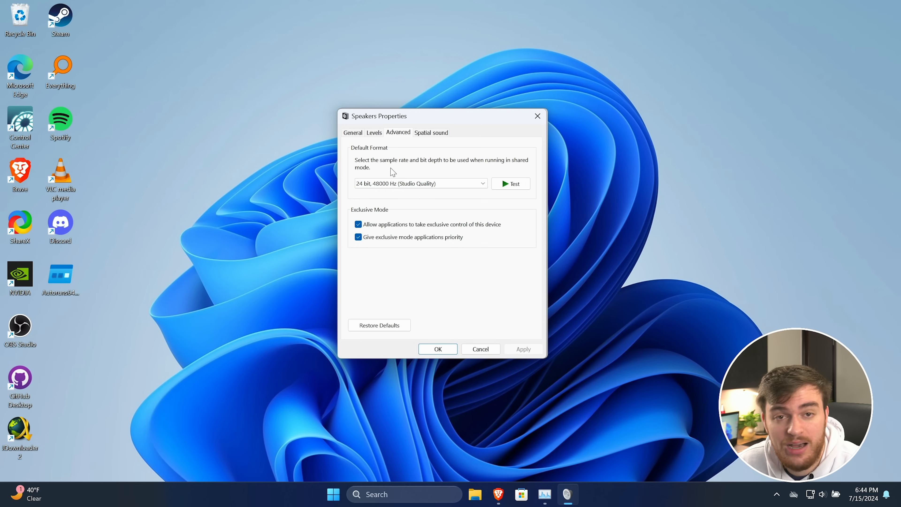
{"action": "left_click", "coordinate": [387, 183]}
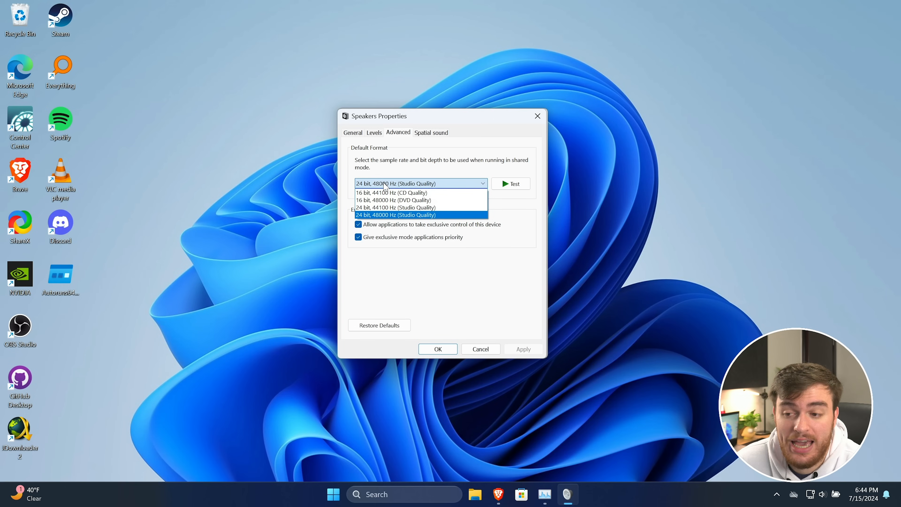
{"action": "left_click", "coordinate": [386, 185]}
Set the speakers' spatial sound format to Off and confirm the speakers' properties.
{"action": "left_click", "coordinate": [437, 132]}
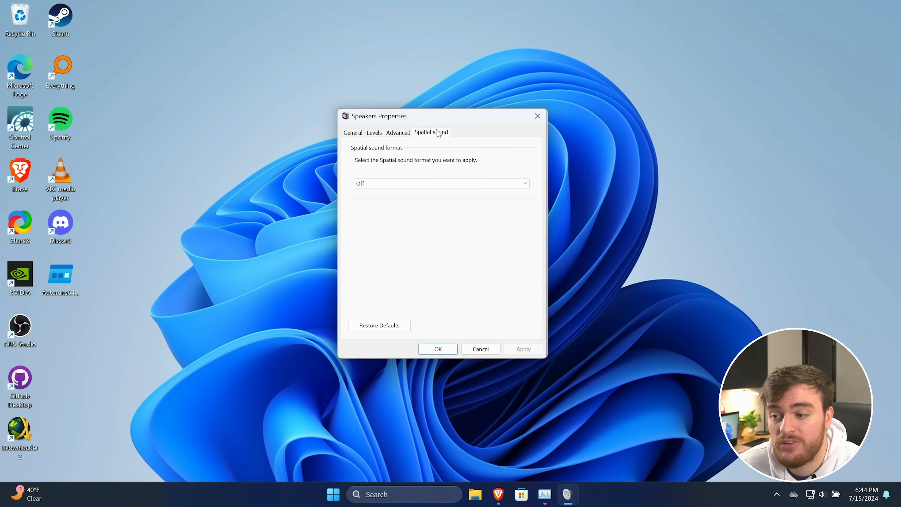
{"action": "left_click", "coordinate": [440, 183]}
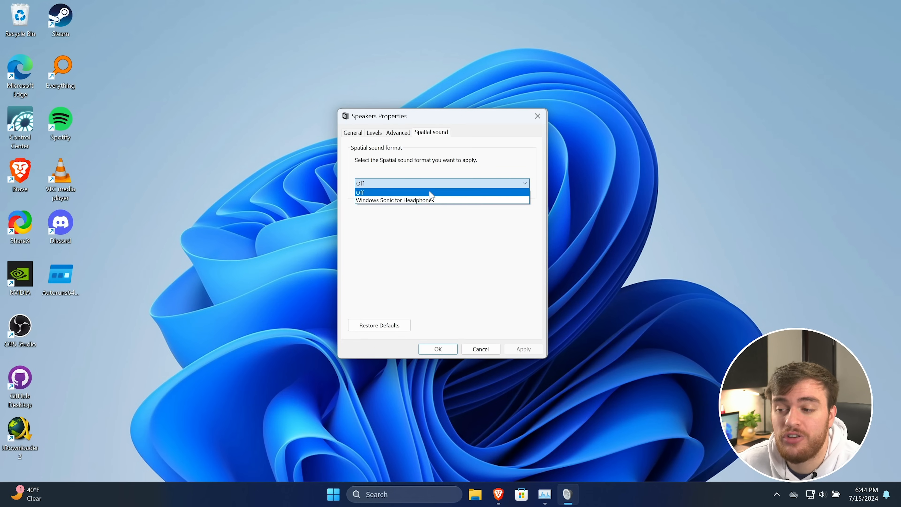
{"action": "left_click", "coordinate": [437, 193]}
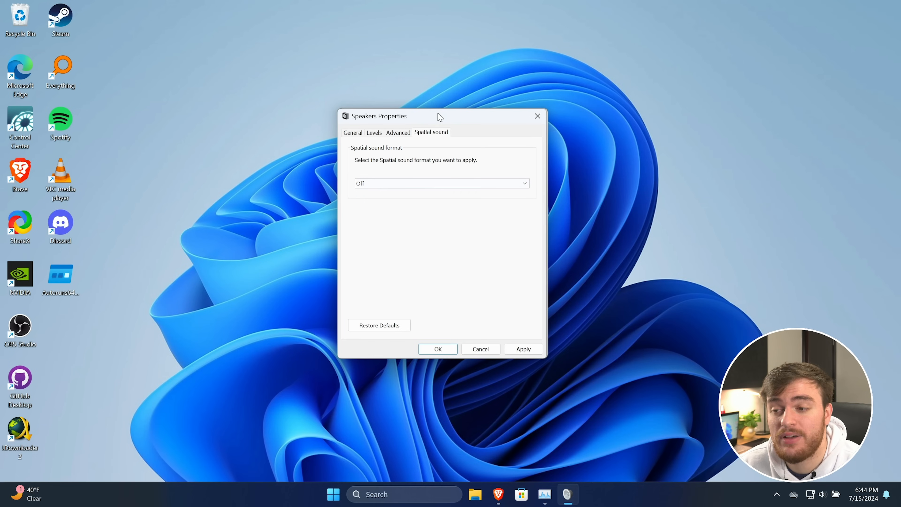
{"action": "left_click_drag", "start_coordinate": [439, 114], "coordinate": [440, 114]}
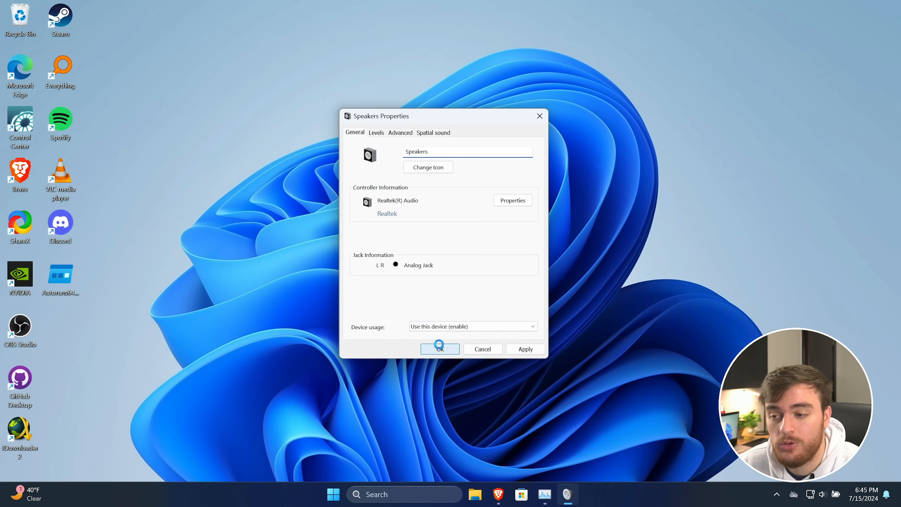
{"action": "left_click", "coordinate": [439, 348]}
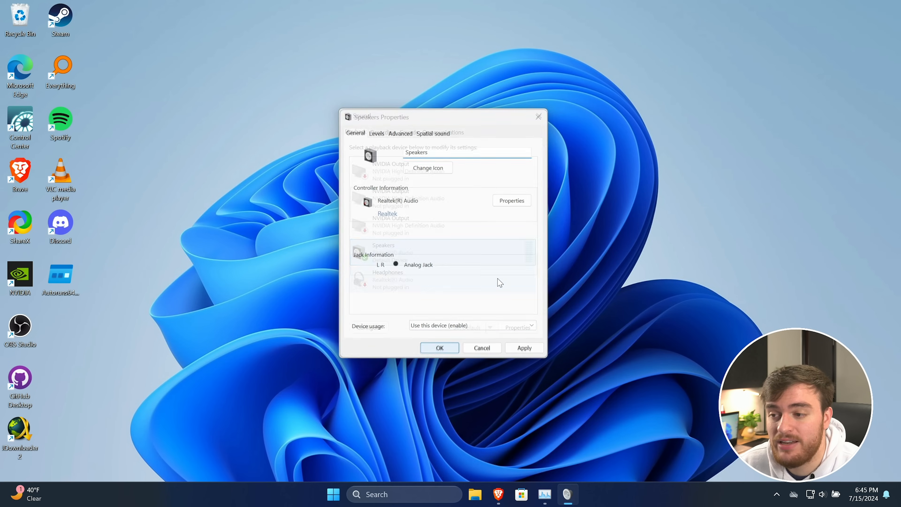
In the Microphone Array's advanced properties, stop applications from taking exclusive control of the device and apply the change.
{"action": "left_click", "coordinate": [383, 132]}
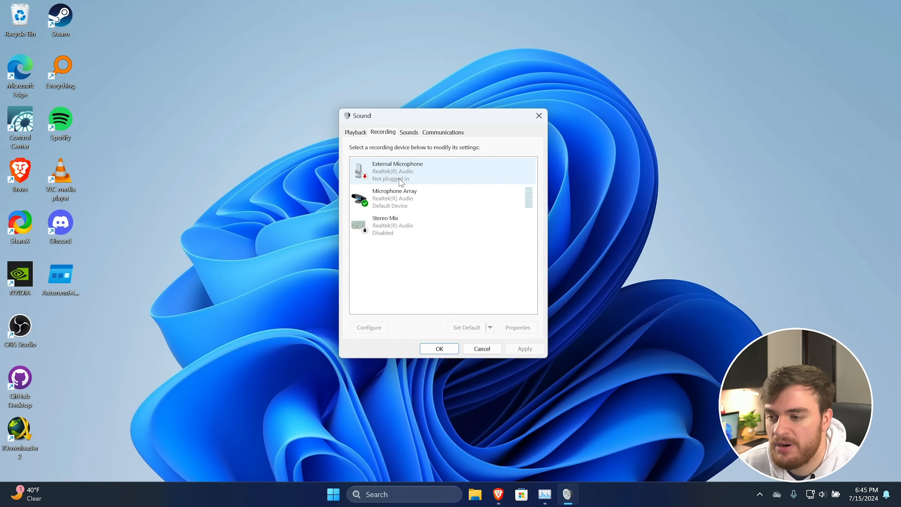
{"action": "right_click", "coordinate": [417, 197]}
{"action": "left_click", "coordinate": [431, 255]}
{"action": "left_click", "coordinate": [434, 169]}
{"action": "left_click_drag", "start_coordinate": [432, 153], "coordinate": [424, 118]}
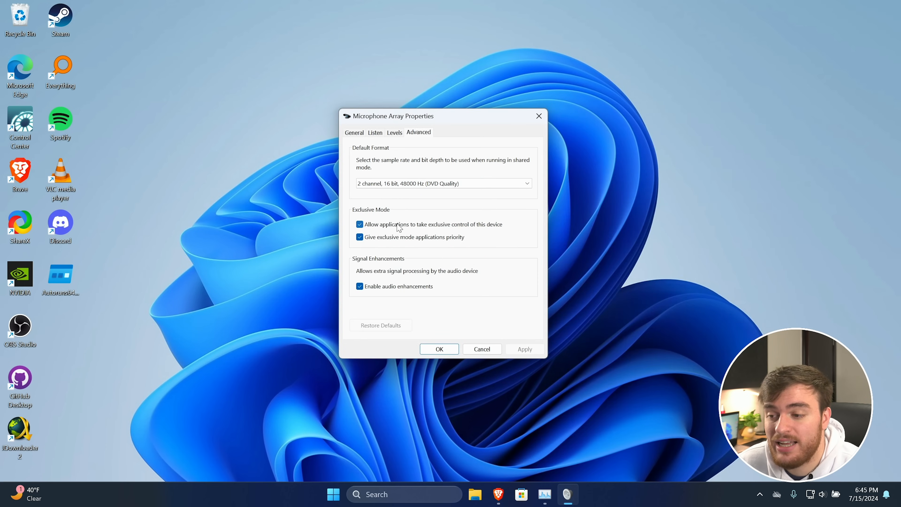
{"action": "left_click", "coordinate": [398, 228]}
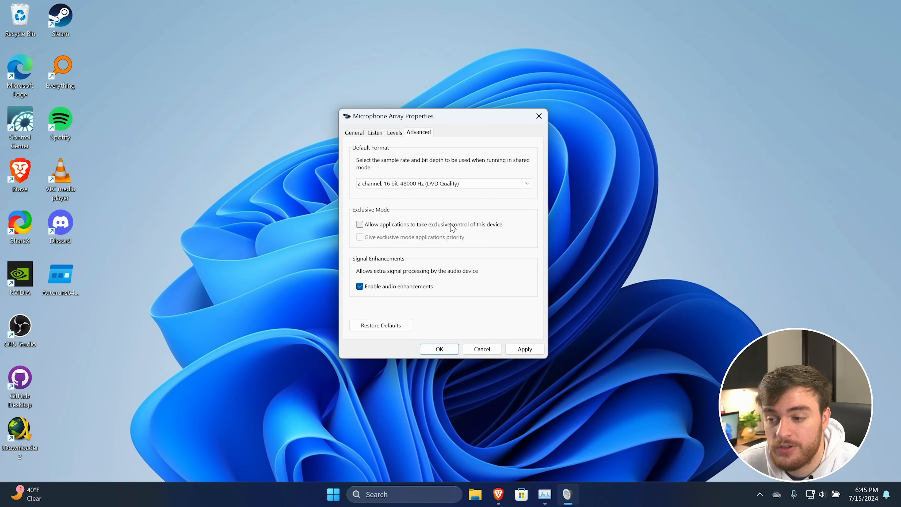
{"action": "left_click", "coordinate": [523, 347]}
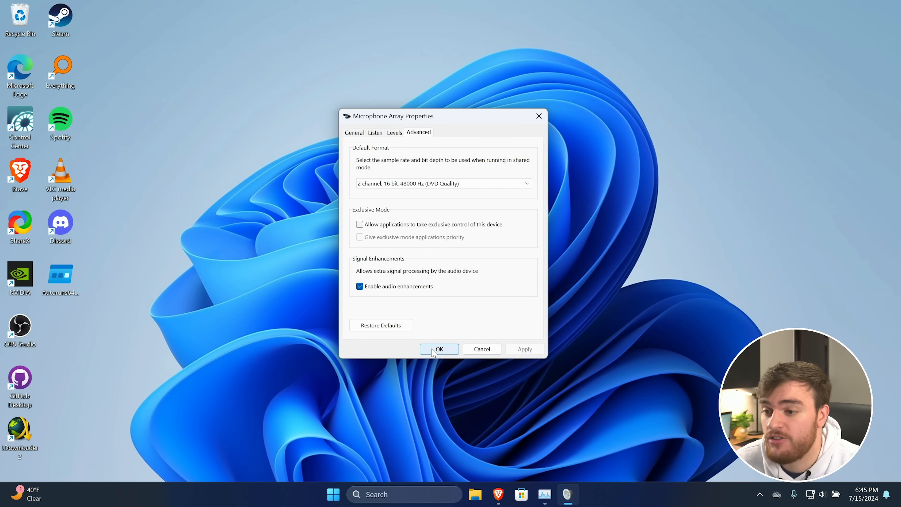
Set the Microphone Array's default format to 2 channel, 24 bit, 48000 Hz (Studio Quality) and confirm the properties.
{"action": "left_click", "coordinate": [453, 183]}
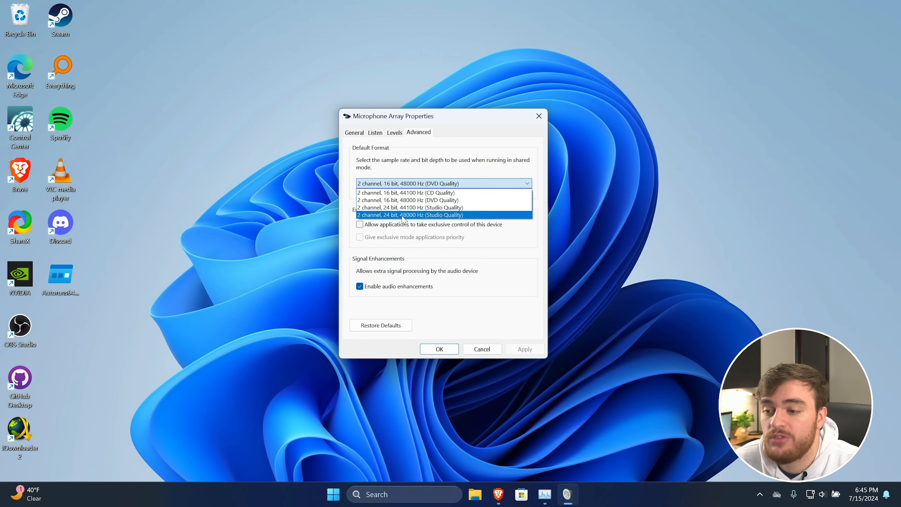
{"action": "left_click", "coordinate": [397, 215]}
{"action": "left_click", "coordinate": [408, 184]}
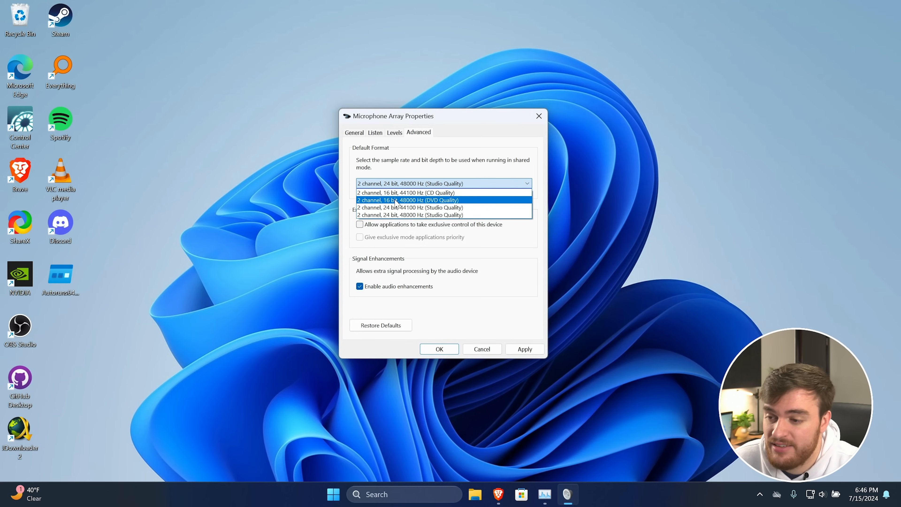
{"action": "left_click", "coordinate": [417, 215]}
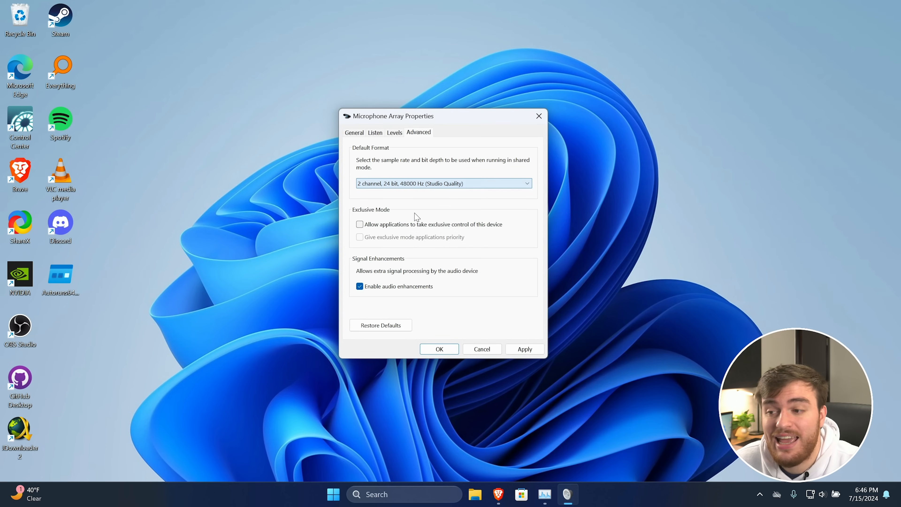
{"action": "left_click", "coordinate": [439, 349]}
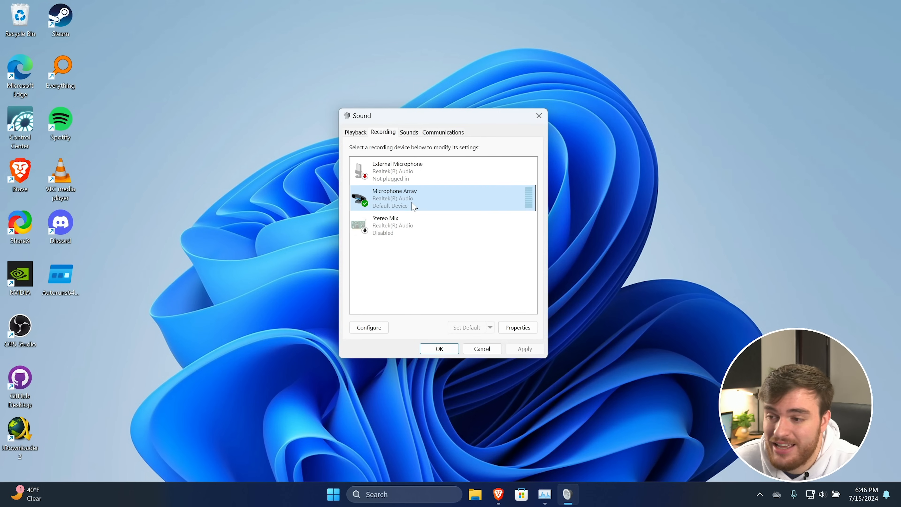
Open the properties of the External Microphone recording device.
{"action": "left_click", "coordinate": [408, 174]}
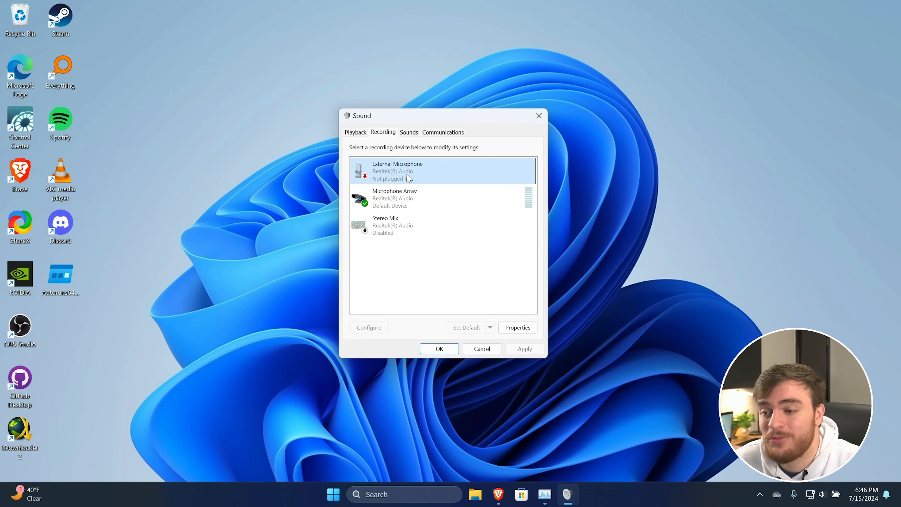
{"action": "right_click", "coordinate": [408, 174]}
{"action": "left_click", "coordinate": [461, 251]}
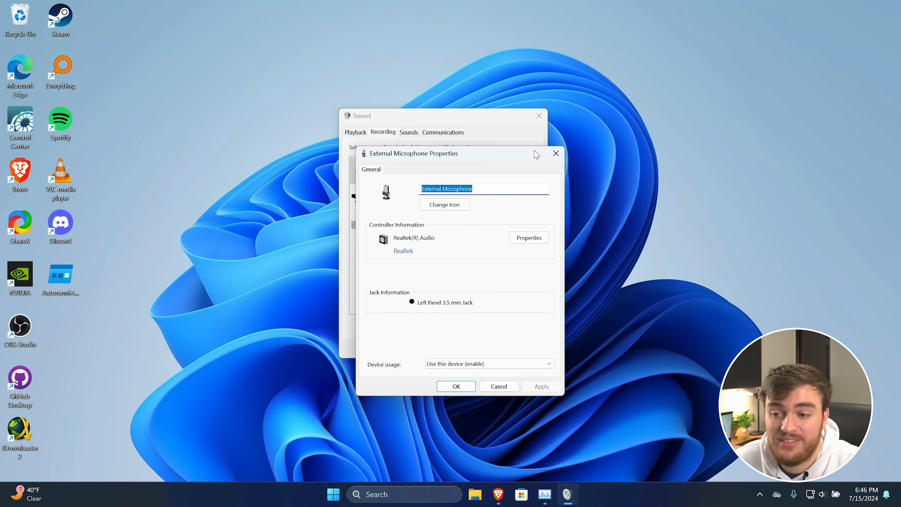
Close the External Microphone properties and set Windows to do nothing when it detects communications activity, applying the change.
{"action": "left_click", "coordinate": [555, 154]}
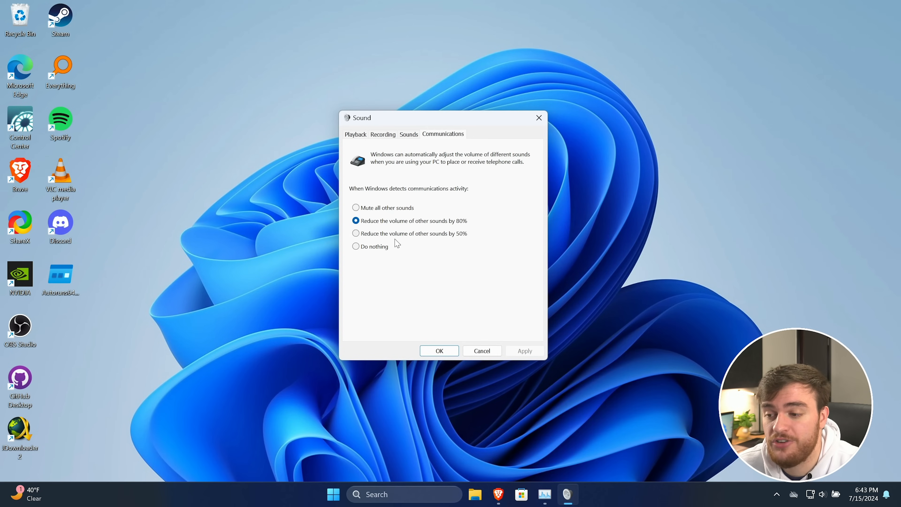
{"action": "left_click", "coordinate": [374, 247]}
{"action": "left_click", "coordinate": [525, 351]}
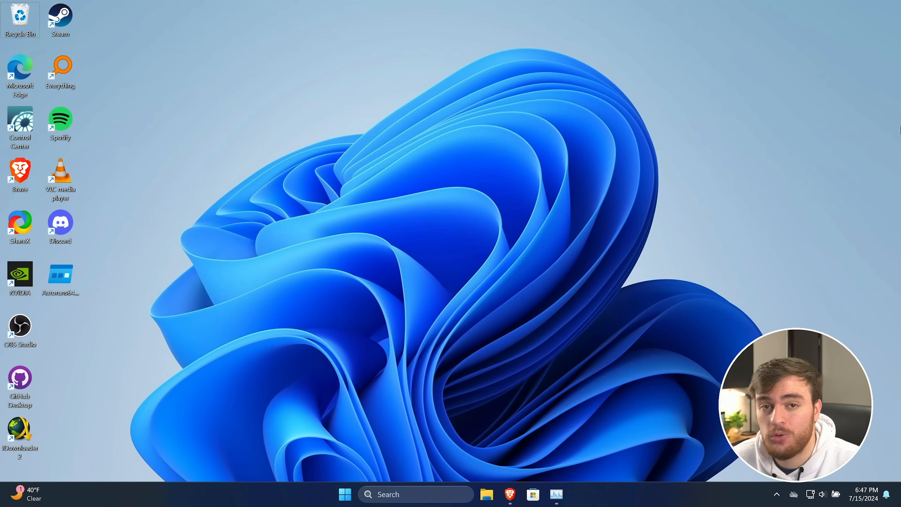
Switch to the Brave browser and download Quick CPU x64 from its coderbag.com product page.
{"action": "left_click", "coordinate": [515, 497]}
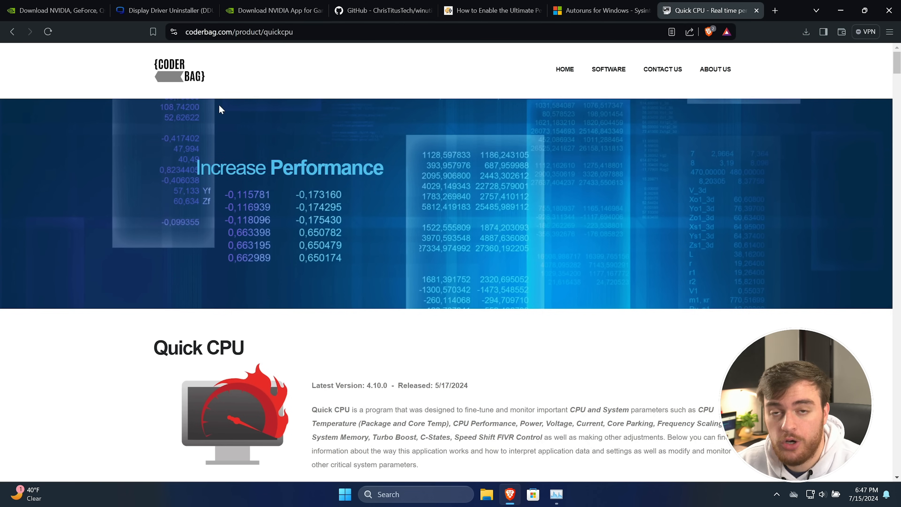
{"action": "scroll", "coordinate": [396, 165], "scroll_direction": "down", "scroll_amount": 20}
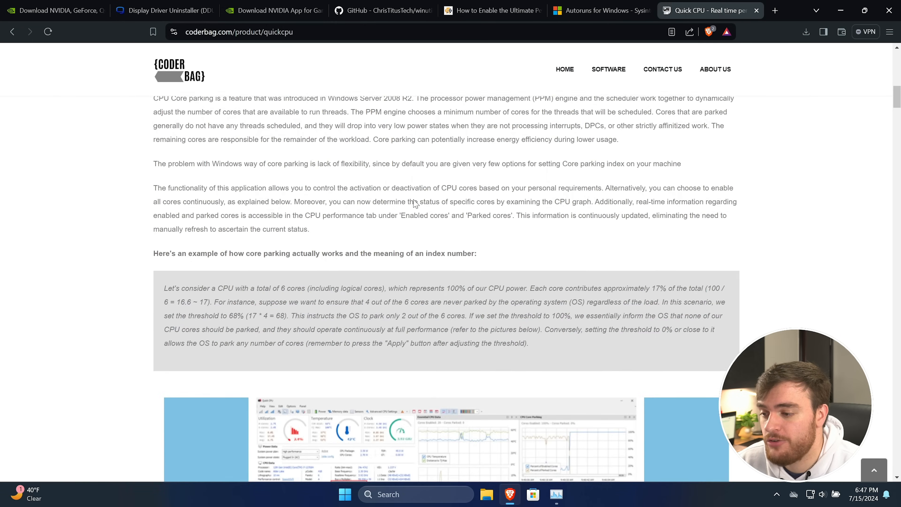
{"action": "scroll", "coordinate": [531, 270], "scroll_direction": "down", "scroll_amount": 20}
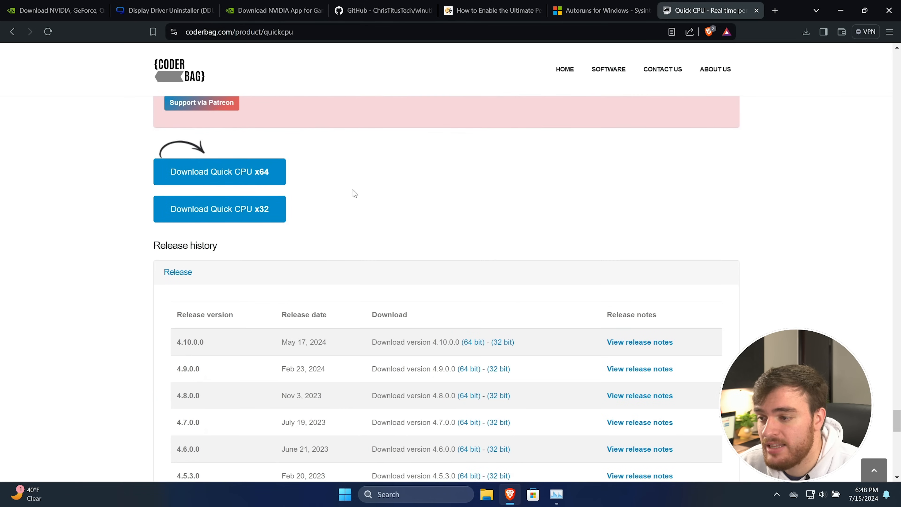
{"action": "left_click", "coordinate": [214, 185]}
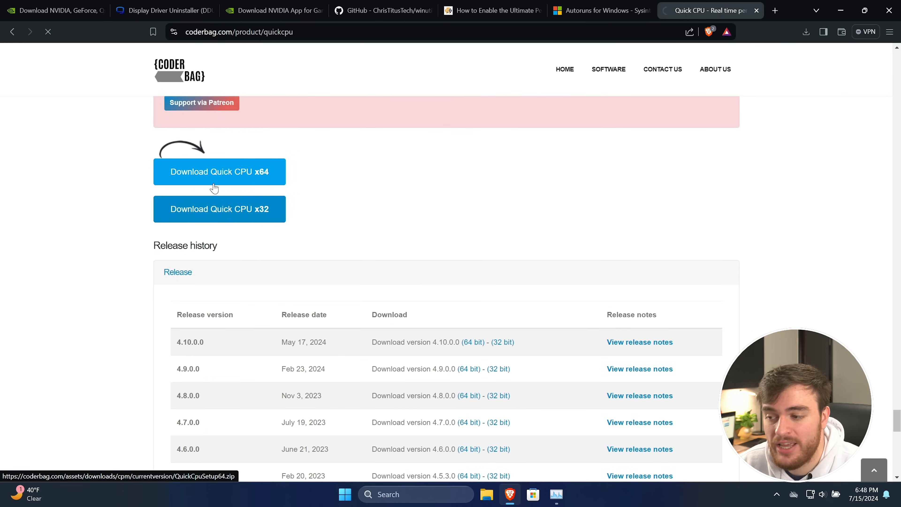
{"action": "left_click", "coordinate": [369, 258]}
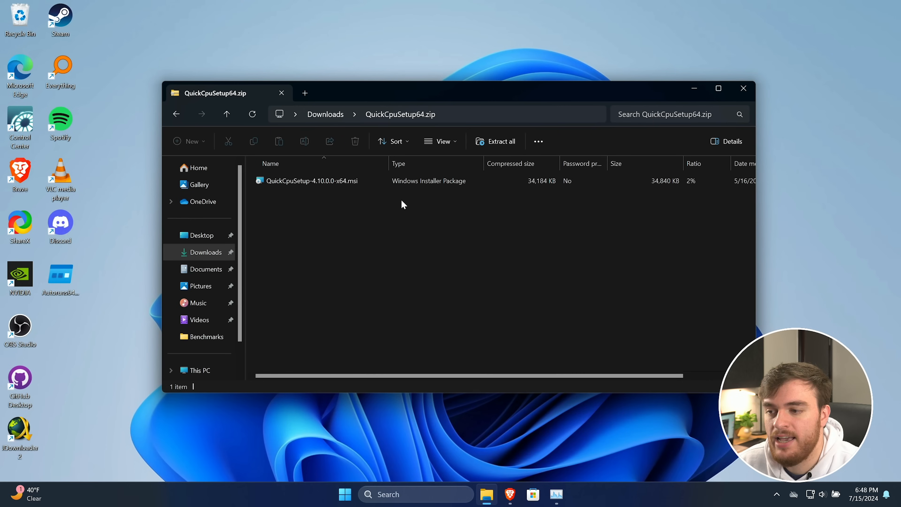
Launch QuickCpuSetup-4.10.0.0-x64.msi from the downloaded archive, close the archive window and accept the license agreement in the setup wizard.
{"action": "left_click_drag", "start_coordinate": [447, 220], "coordinate": [374, 182]}
{"action": "double_click", "coordinate": [375, 183]}
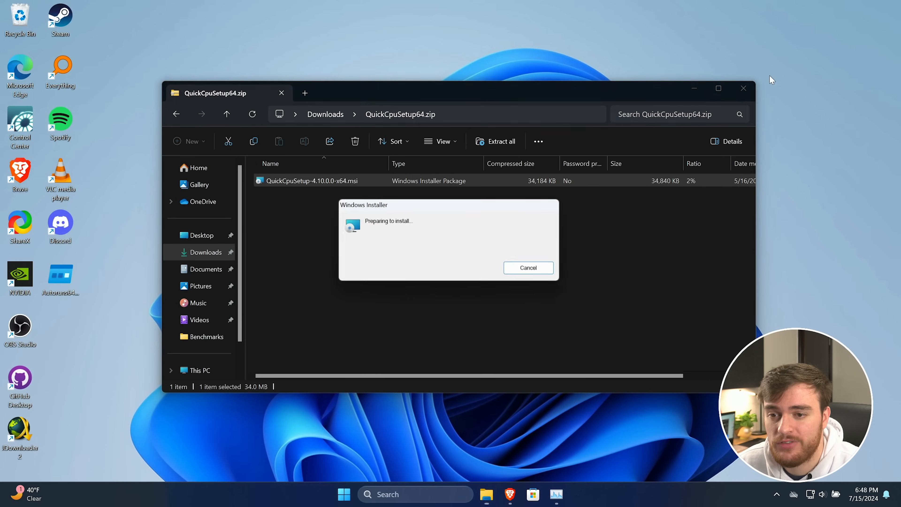
{"action": "left_click", "coordinate": [744, 88]}
{"action": "left_click", "coordinate": [512, 332]}
{"action": "left_click", "coordinate": [334, 306]}
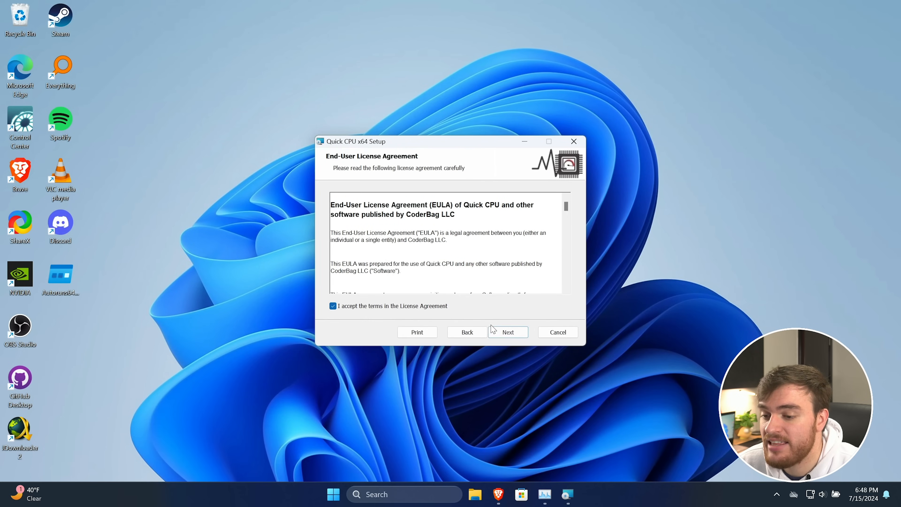
Install Quick CPU x64 with the default setup options and launch it, allowing it to make changes to the device.
{"action": "left_click", "coordinate": [508, 331]}
{"action": "left_click", "coordinate": [508, 332]}
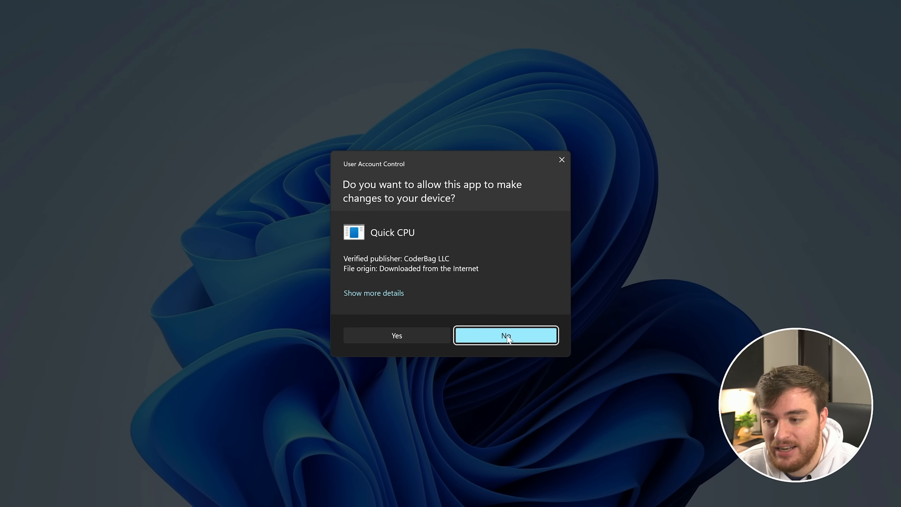
{"action": "left_click", "coordinate": [509, 334]}
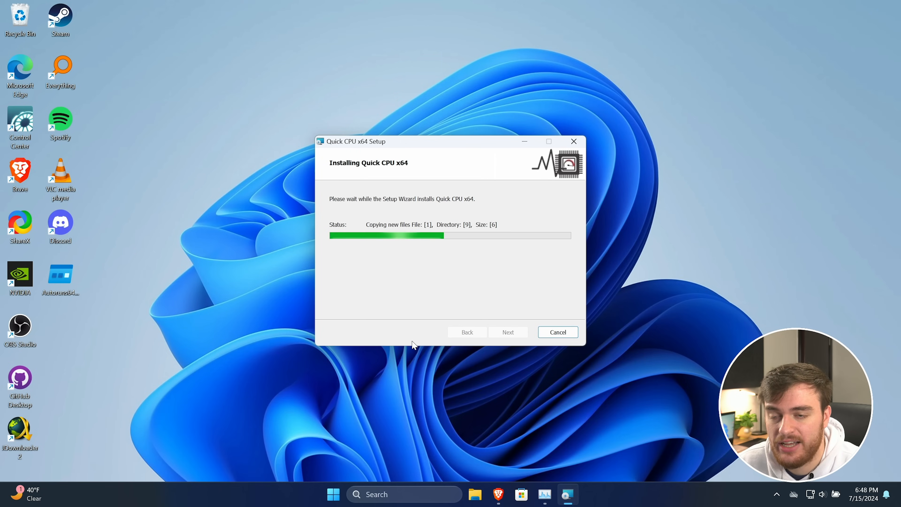
{"action": "left_click", "coordinate": [507, 332]}
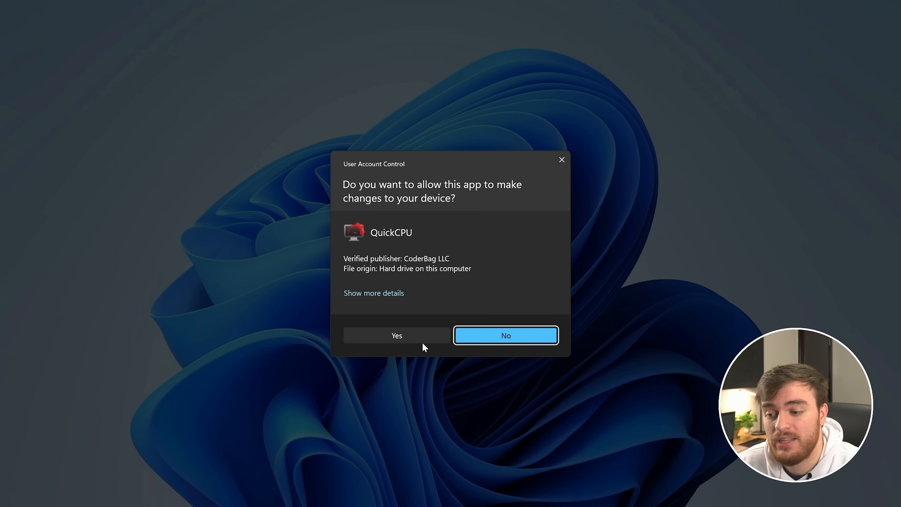
{"action": "left_click", "coordinate": [421, 339]}
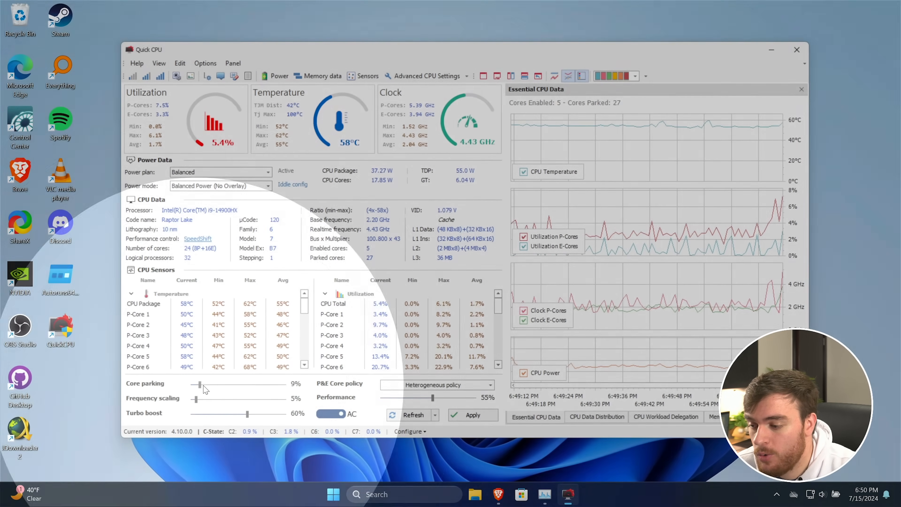
Set core parking, frequency scaling, turbo boost and performance to 100% each and apply the changes.
{"action": "left_click_drag", "start_coordinate": [196, 385], "coordinate": [288, 399]}
{"action": "left_click_drag", "start_coordinate": [240, 415], "coordinate": [287, 414]}
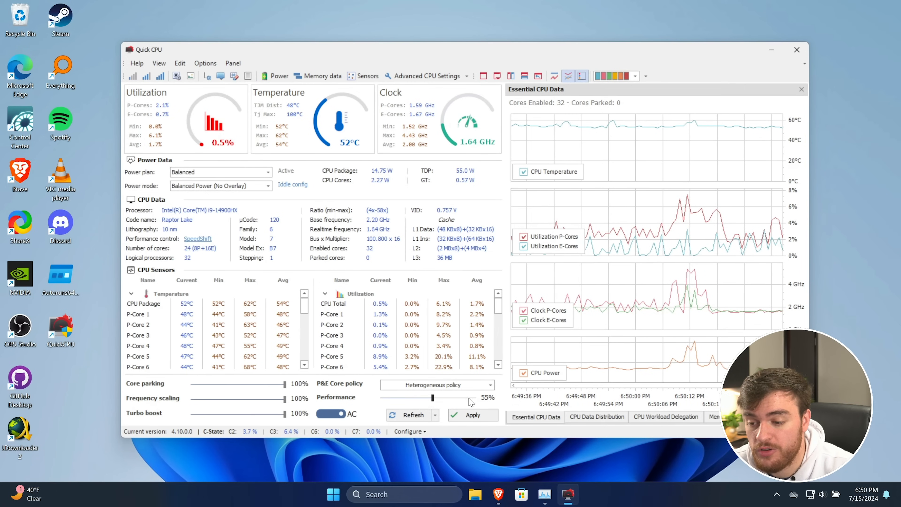
{"action": "left_click_drag", "start_coordinate": [432, 398], "coordinate": [476, 398]}
{"action": "left_click", "coordinate": [472, 415]}
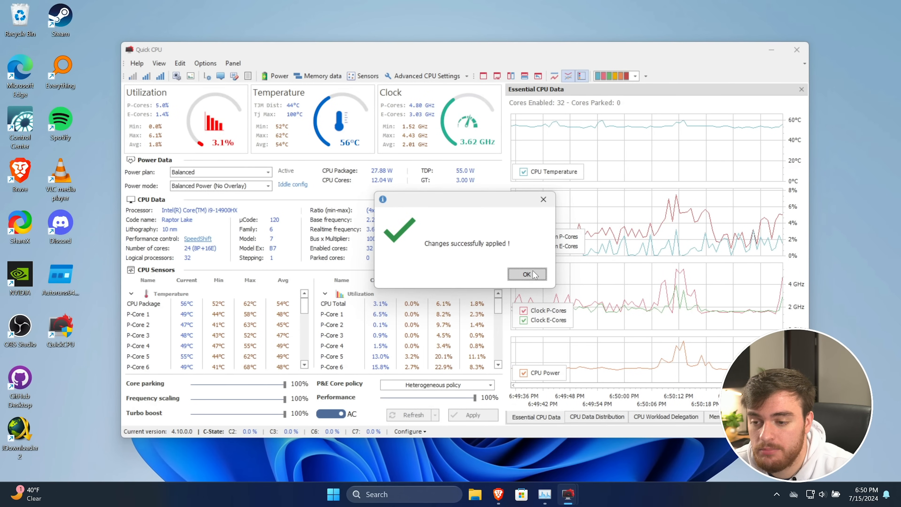
{"action": "left_click", "coordinate": [526, 275]}
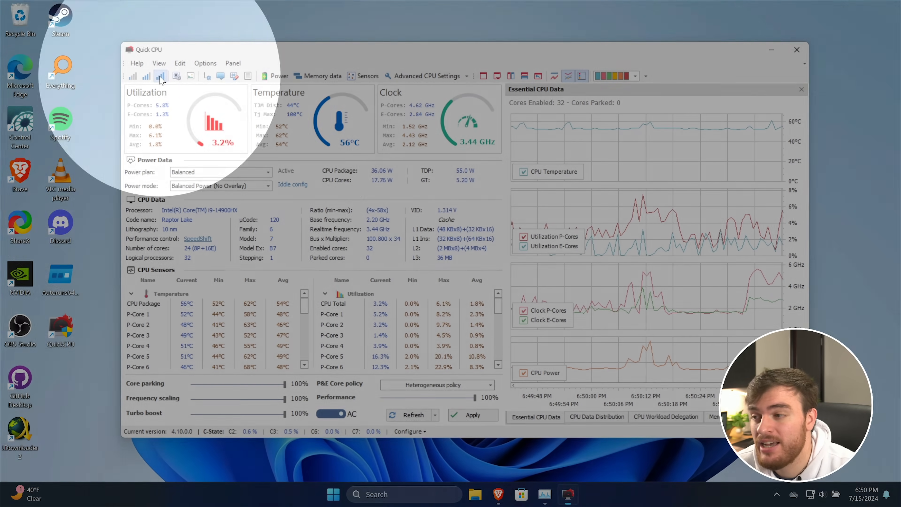
Apply the Maximum performance CPU settings, including setting and activating the QuickCpu power plan.
{"action": "left_click", "coordinate": [161, 78]}
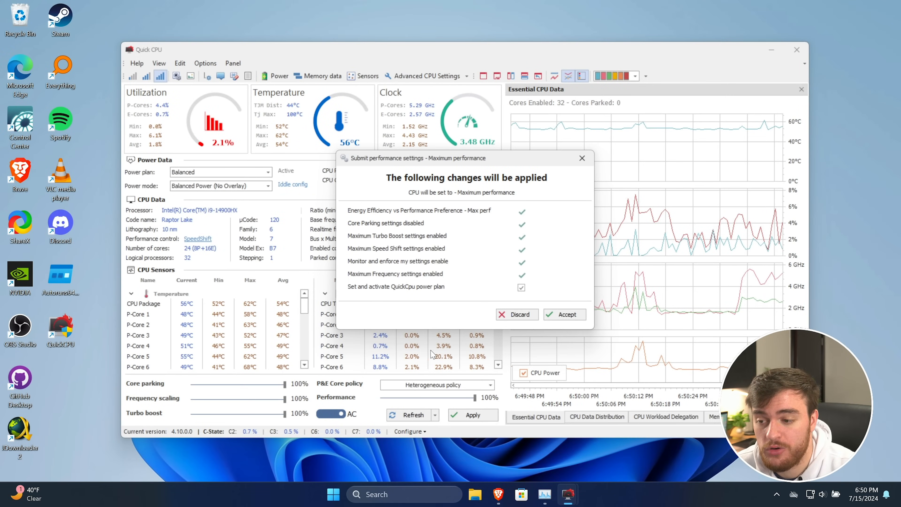
{"action": "left_click", "coordinate": [561, 315]}
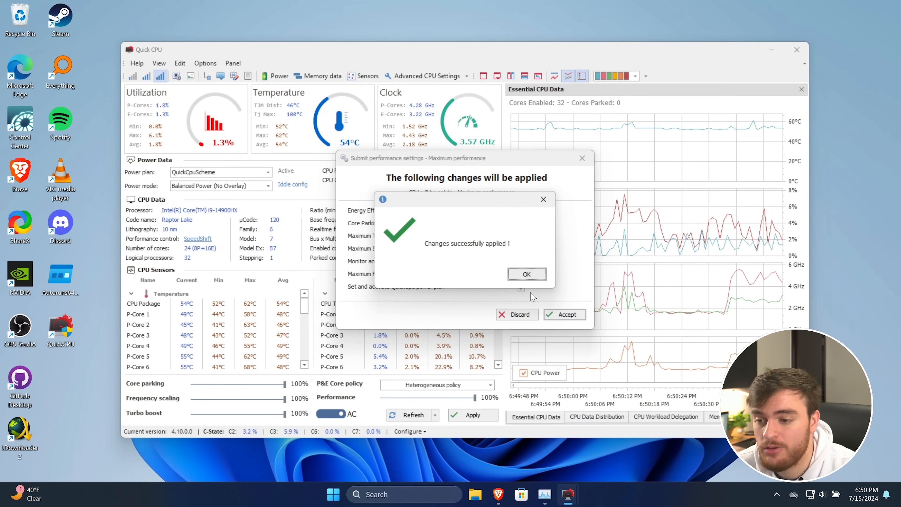
{"action": "left_click", "coordinate": [526, 277]}
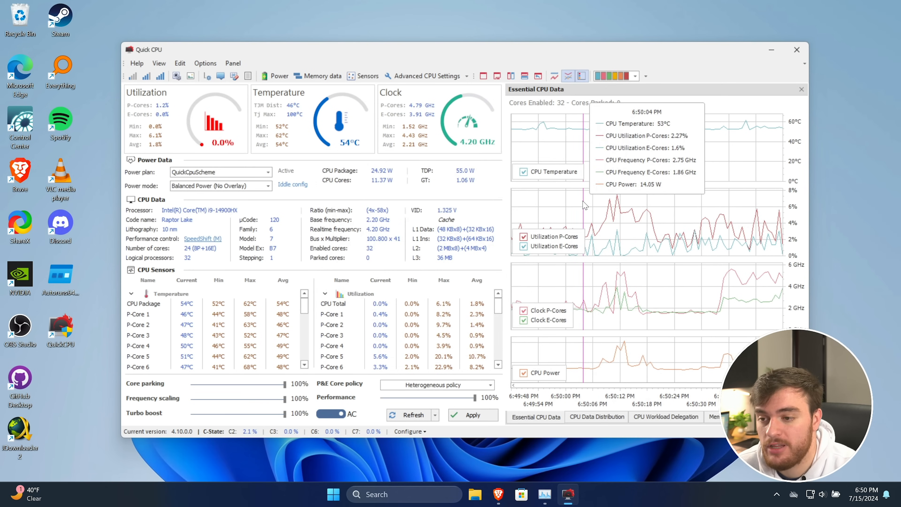
Open the Windows Power Options and select the QuickCpuScheme power plan.
{"action": "key", "text": "super"}
{"action": "type", "text": "power"}
{"action": "key", "text": "Down"}
{"action": "key", "text": "Down"}
{"action": "key", "text": "Down"}
{"action": "key", "text": "Down"}
{"action": "key", "text": "Down"}
{"action": "key", "text": "Return"}
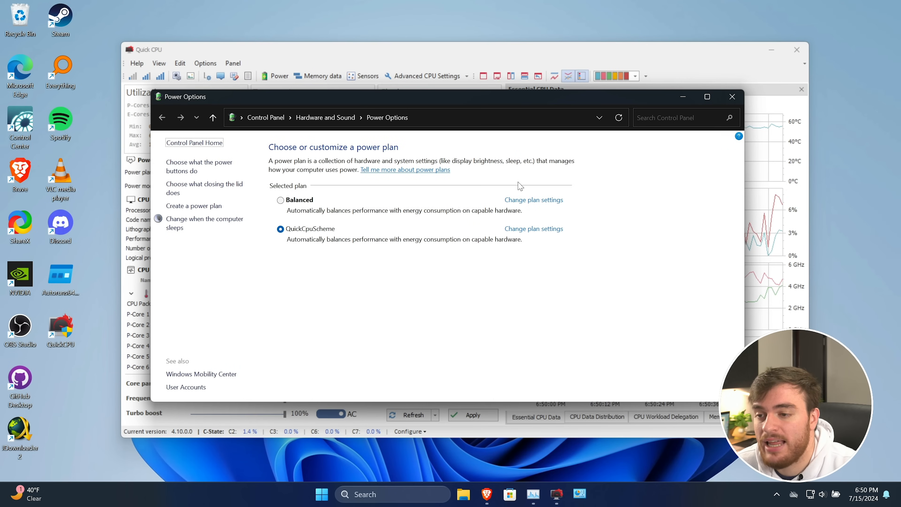
{"action": "left_click", "coordinate": [299, 230]}
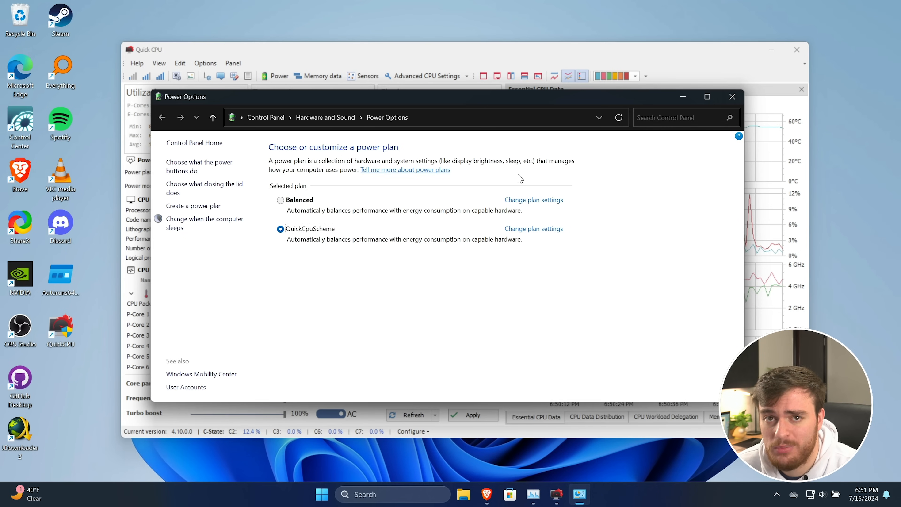
Minimize the Power Options window and close Quick CPU.
{"action": "left_click", "coordinate": [682, 96]}
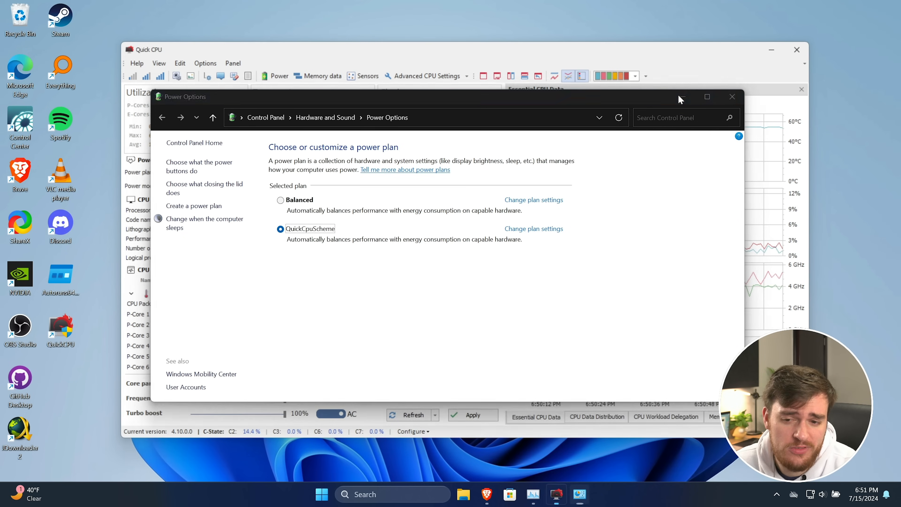
{"action": "left_click_drag", "start_coordinate": [697, 54], "coordinate": [703, 58]}
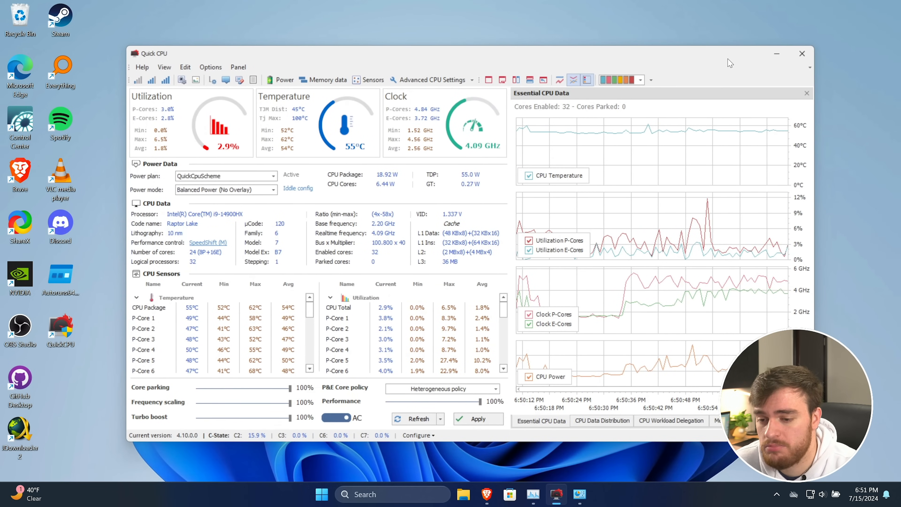
{"action": "left_click", "coordinate": [802, 53]}
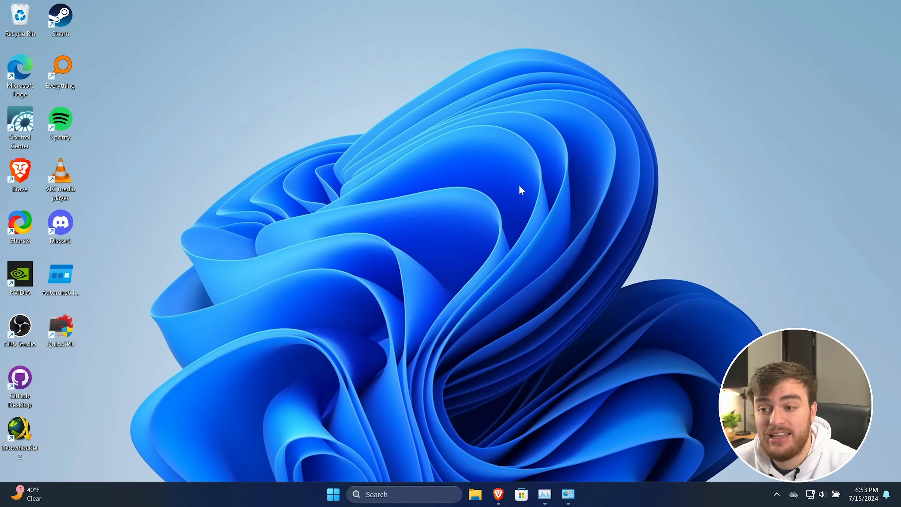
Open the Registry Editor and allow it to make changes to the device.
{"action": "key", "text": "super"}
{"action": "type", "text": "regedit"}
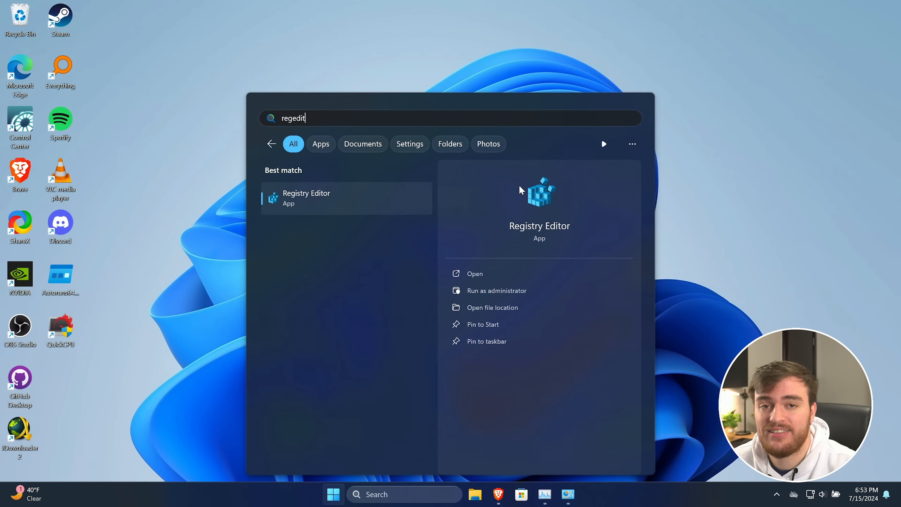
{"action": "left_click", "coordinate": [314, 201]}
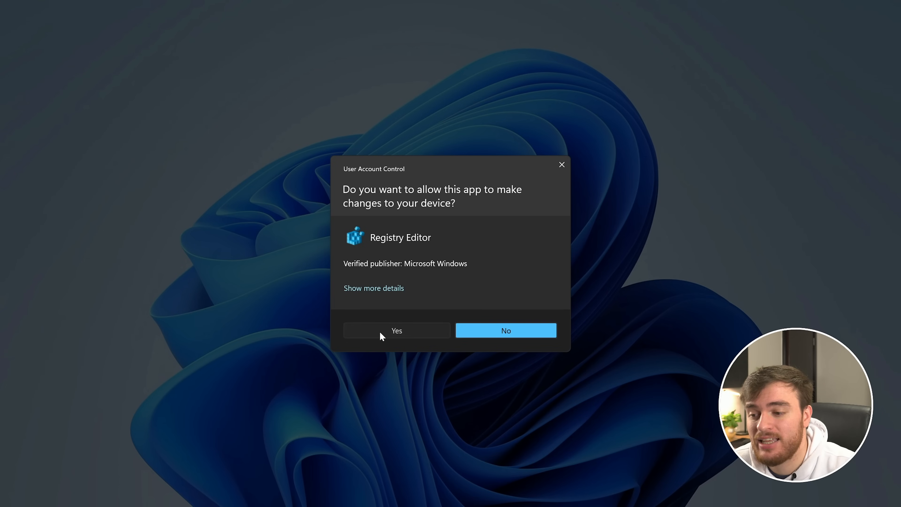
{"action": "left_click", "coordinate": [380, 332]}
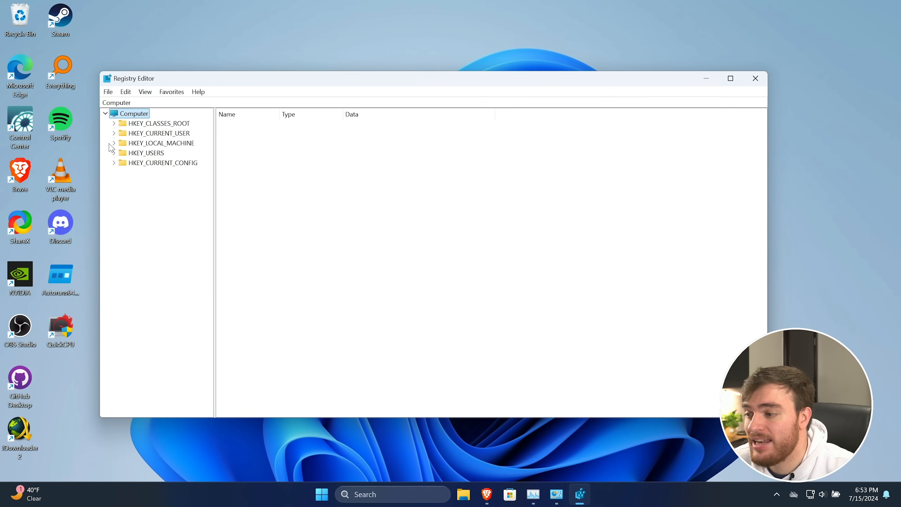
Navigate to the registry key HKEY_LOCAL_MACHINE\SYSTEM\CurrentControlSet\Control\Session Manager\kernel.
{"action": "left_click", "coordinate": [113, 143]}
{"action": "left_click", "coordinate": [122, 203]}
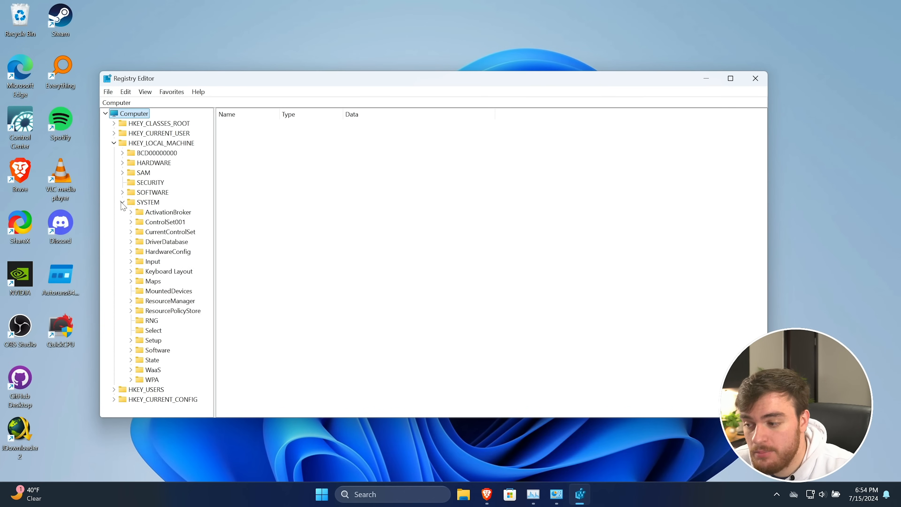
{"action": "left_click", "coordinate": [131, 232]}
{"action": "left_click", "coordinate": [139, 242]}
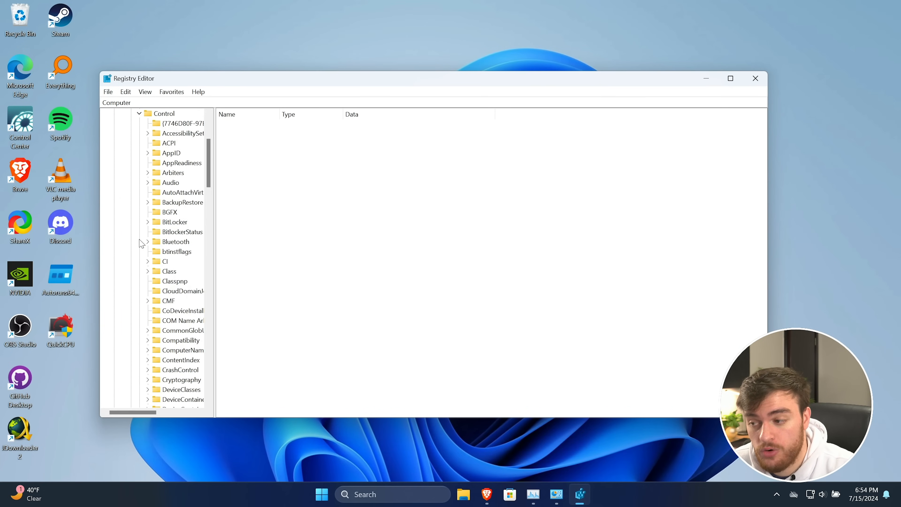
{"action": "scroll", "coordinate": [156, 234], "scroll_direction": "down", "scroll_amount": 20}
{"action": "left_click", "coordinate": [178, 300]}
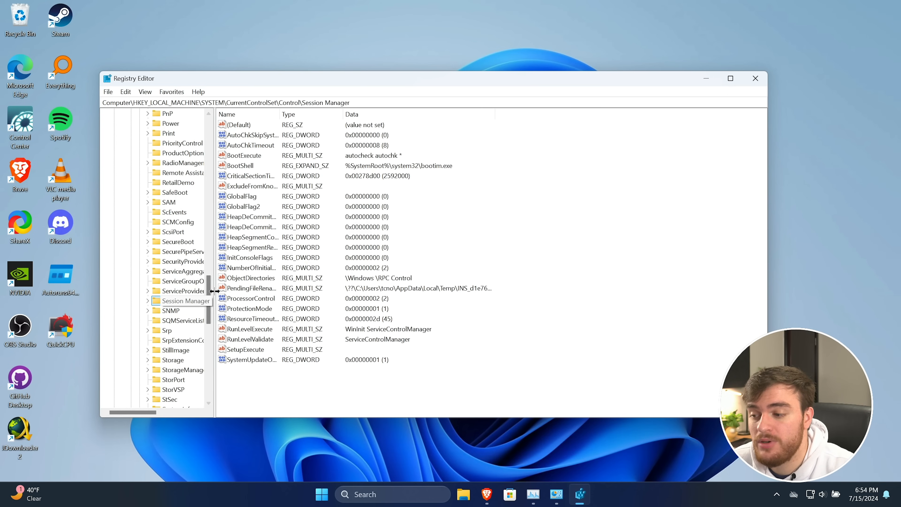
{"action": "left_click_drag", "start_coordinate": [236, 289], "coordinate": [237, 290]}
{"action": "left_click", "coordinate": [148, 301]}
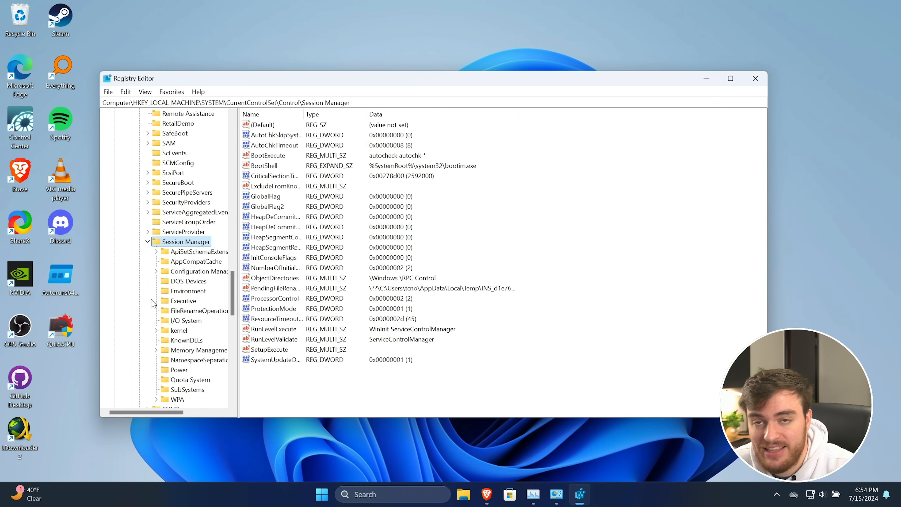
{"action": "double_click", "coordinate": [175, 331]}
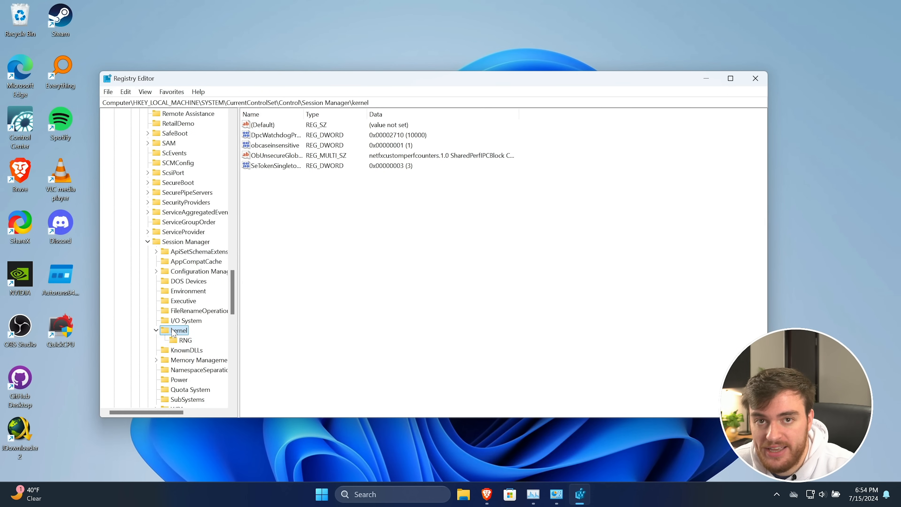
Create a DWORD (32-bit) value named GlobalTimerResolutionRequests in the kernel key.
{"action": "right_click", "coordinate": [354, 191]}
{"action": "mouse_move", "coordinate": [380, 198]}
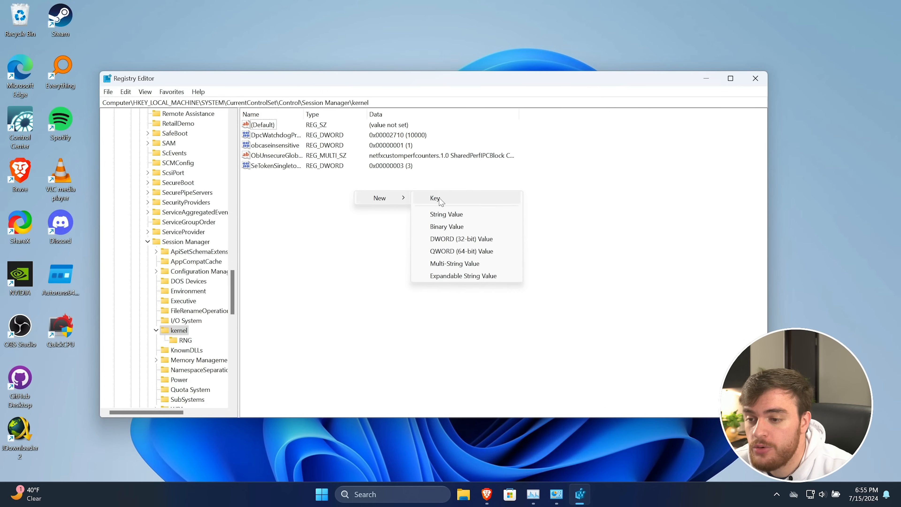
{"action": "left_click", "coordinate": [490, 240]}
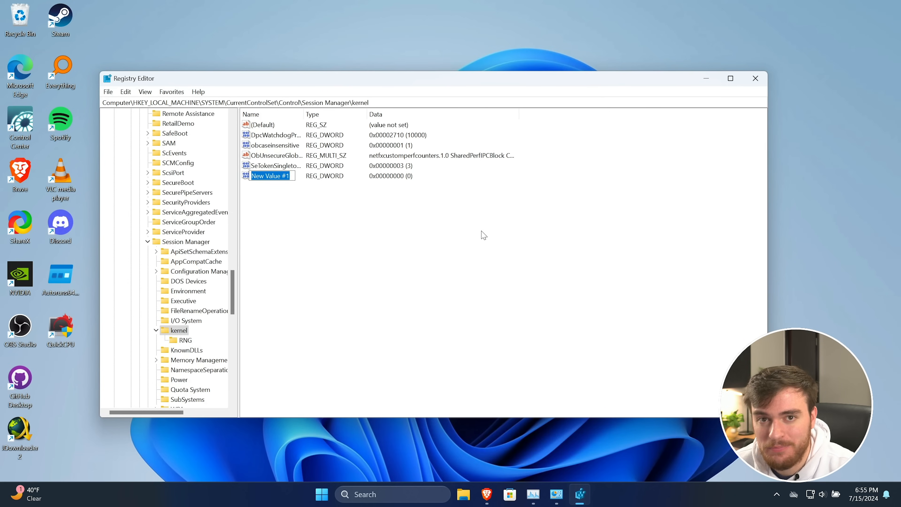
{"action": "type", "text": "GlobalTimerResolutionRequests"}
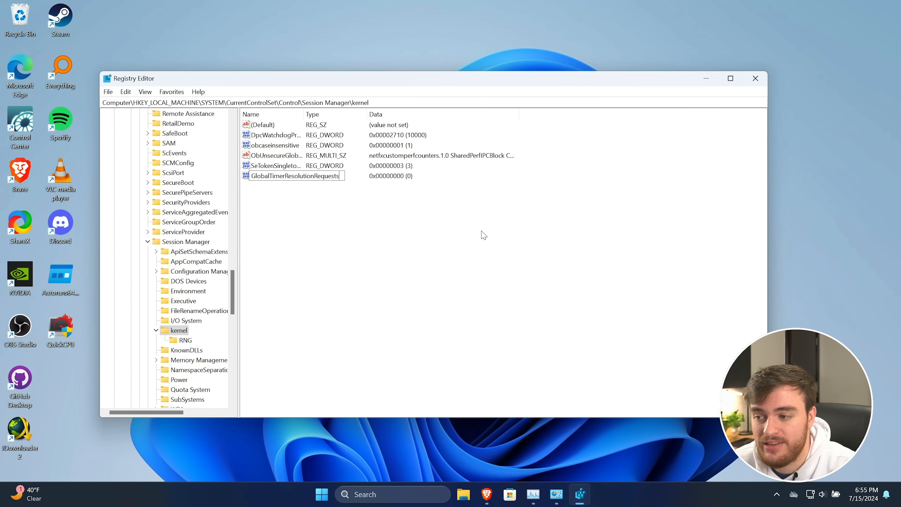
Set the GlobalTimerResolutionRequests value data to 1 and close the Registry Editor.
{"action": "key", "text": "Return"}
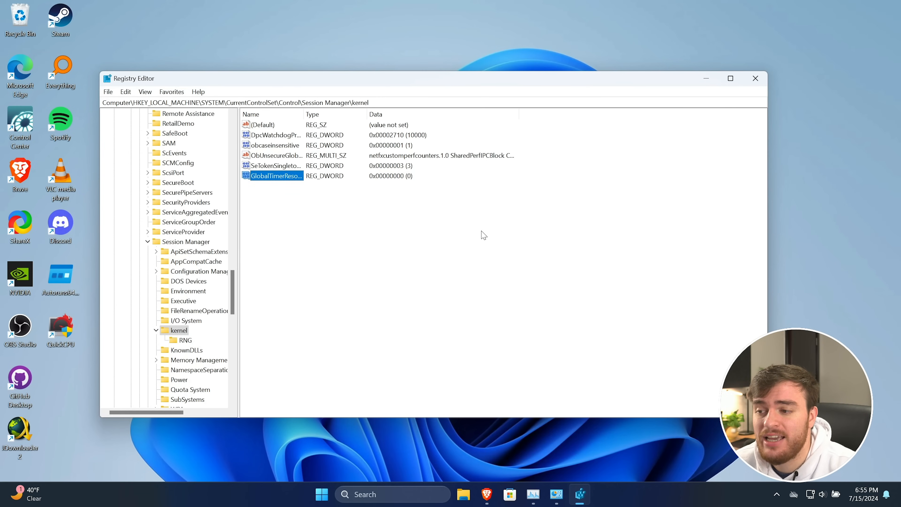
{"action": "key", "text": "Return"}
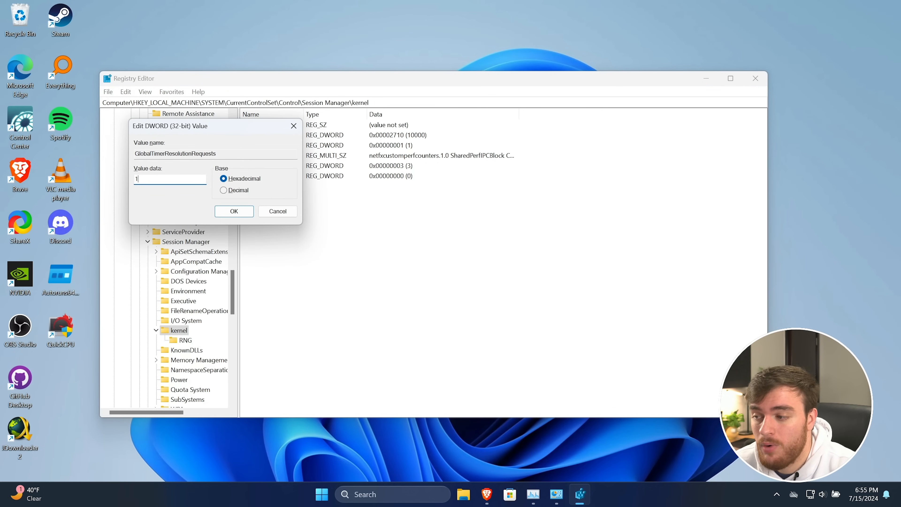
{"action": "key", "text": "Return"}
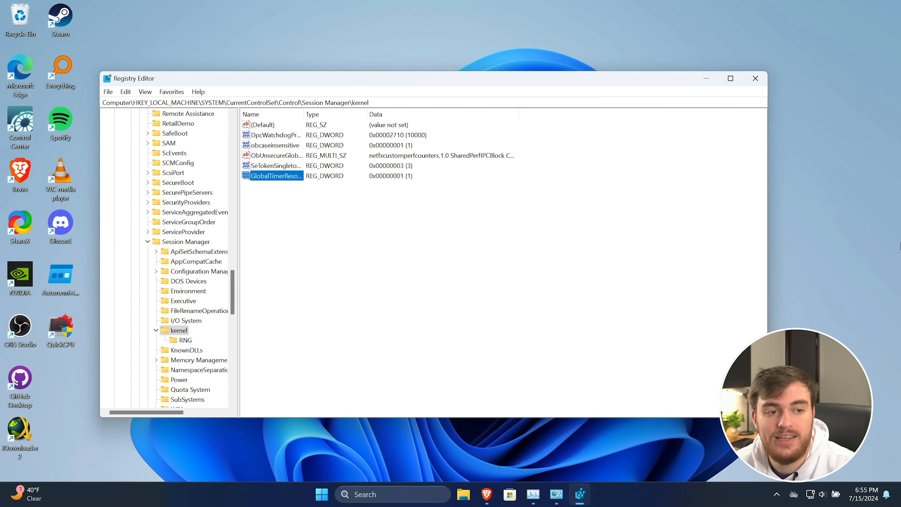
{"action": "left_click", "coordinate": [756, 78]}
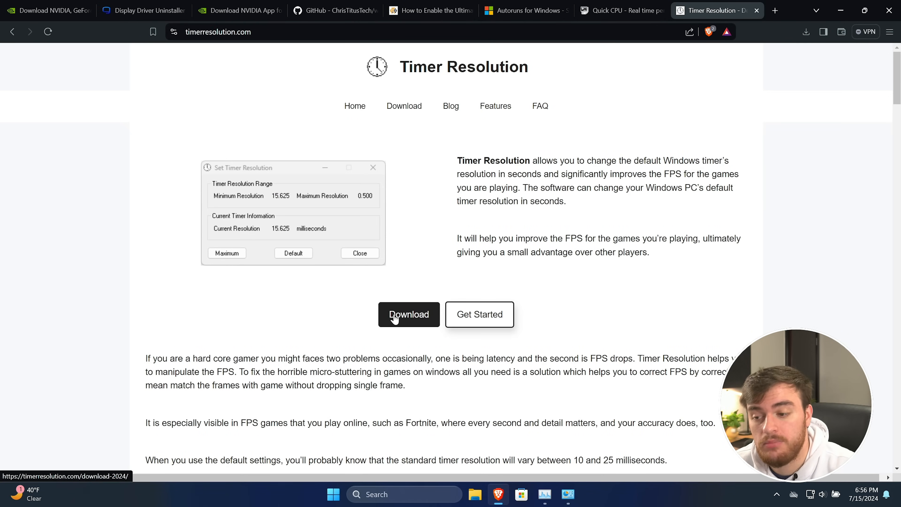
Download Timer Resolution 1.2 from timerresolution.com in the Brave browser and open the downloaded zip archive.
{"action": "left_click", "coordinate": [409, 314]}
{"action": "left_click", "coordinate": [440, 400]}
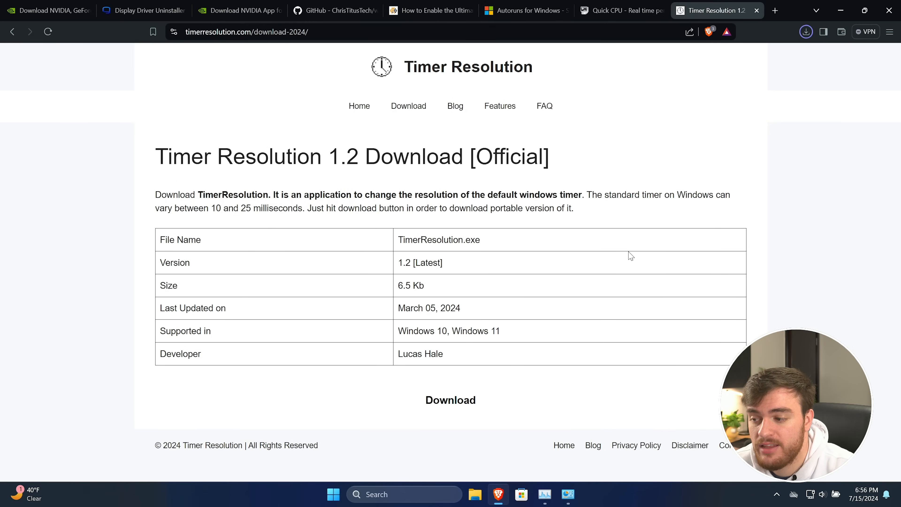
{"action": "left_click", "coordinate": [760, 57]}
Copy TimerResolution.exe from the zip archive to the desktop and close the archive window.
{"action": "left_click", "coordinate": [341, 180]}
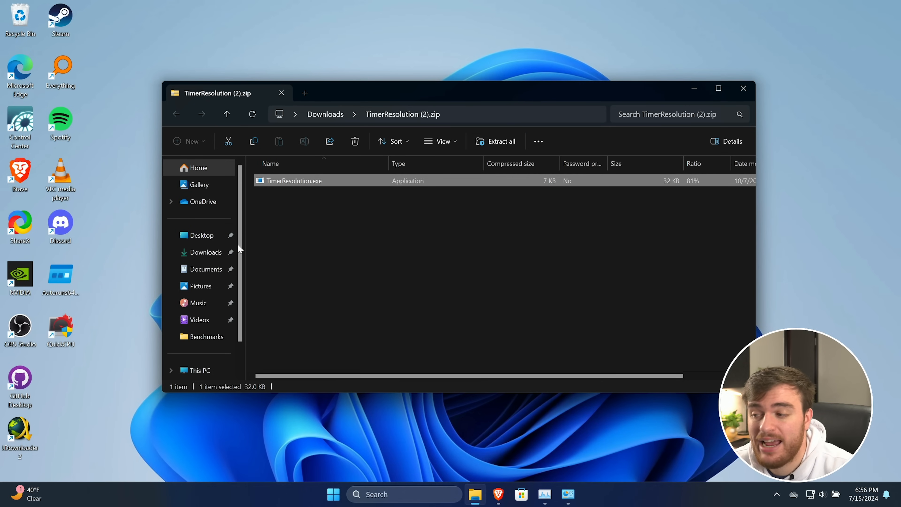
{"action": "left_click_drag", "start_coordinate": [238, 246], "coordinate": [65, 401]}
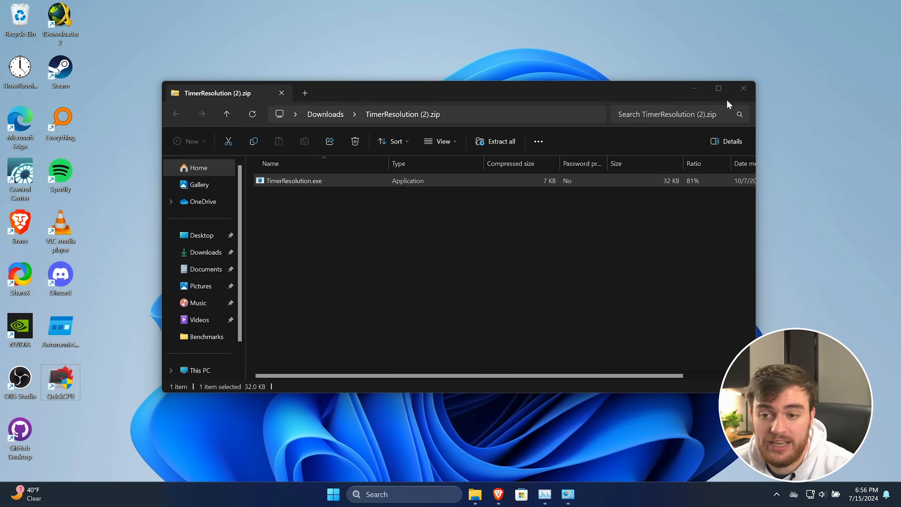
{"action": "left_click_drag", "start_coordinate": [666, 93], "coordinate": [677, 92]}
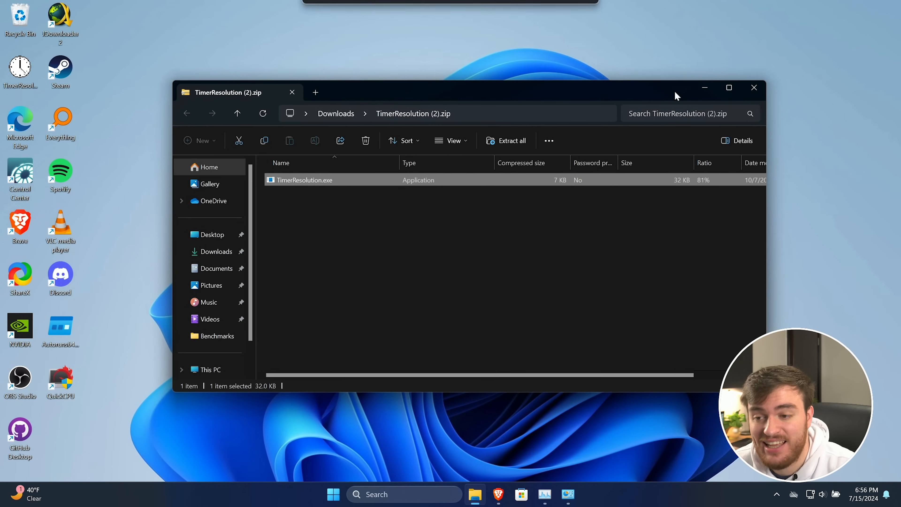
{"action": "left_click", "coordinate": [754, 88]}
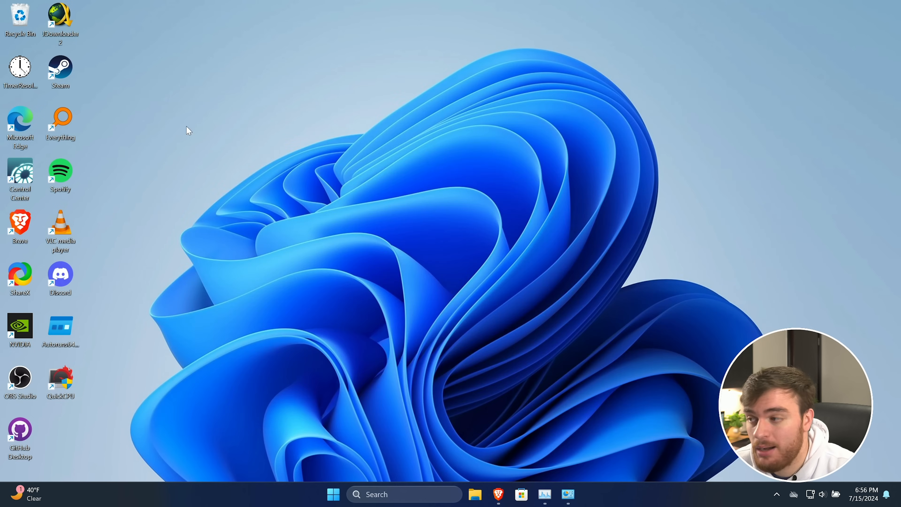
Run TimerResolution from the desktop and set the timer resolution to Maximum.
{"action": "left_click_drag", "start_coordinate": [20, 67], "coordinate": [465, 171]}
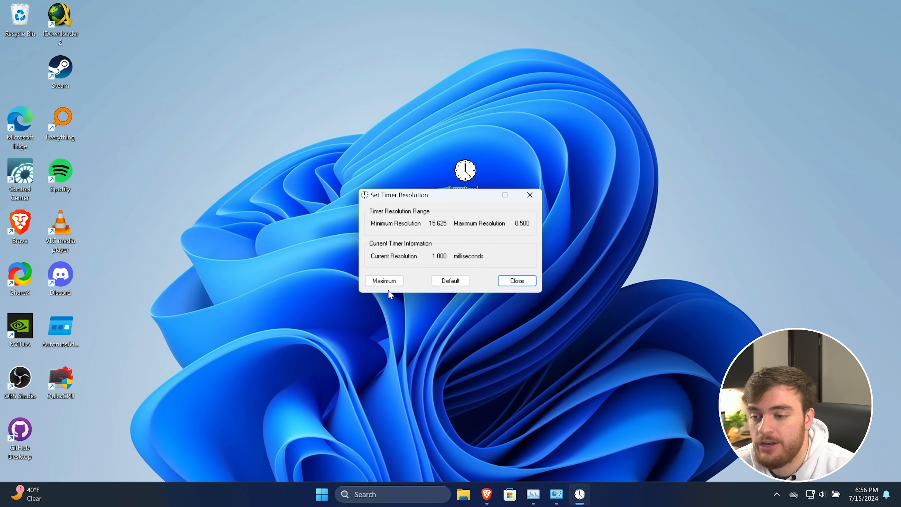
{"action": "left_click", "coordinate": [383, 281]}
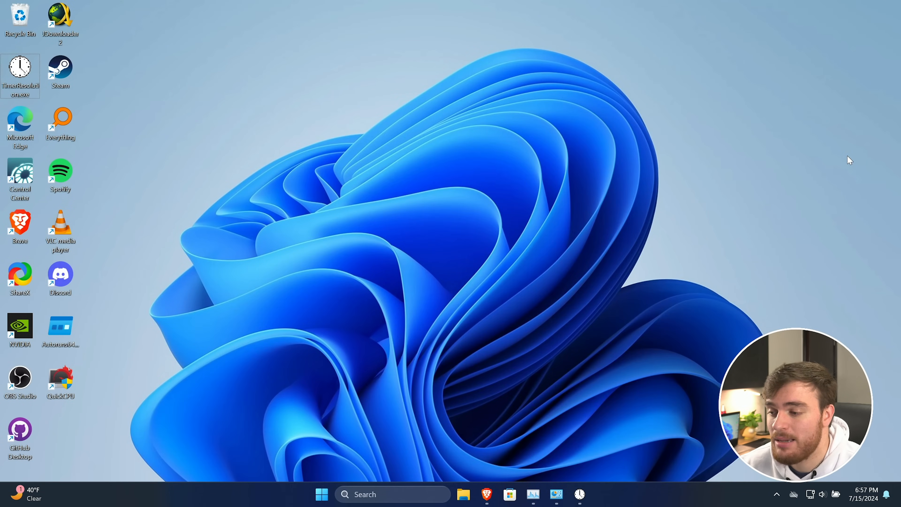
Open Discord and bring up the Advanced page of its user settings.
{"action": "left_click", "coordinate": [52, 286]}
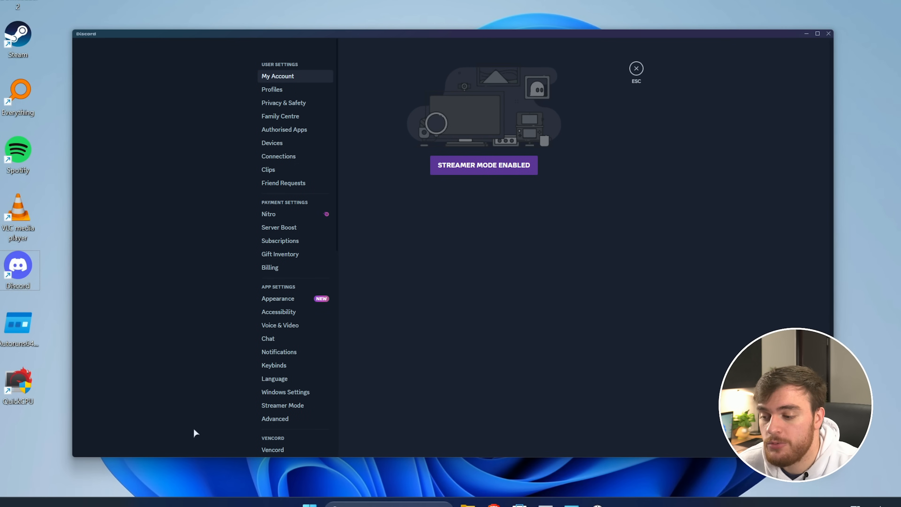
{"action": "scroll", "coordinate": [310, 302], "scroll_direction": "down", "scroll_amount": 7}
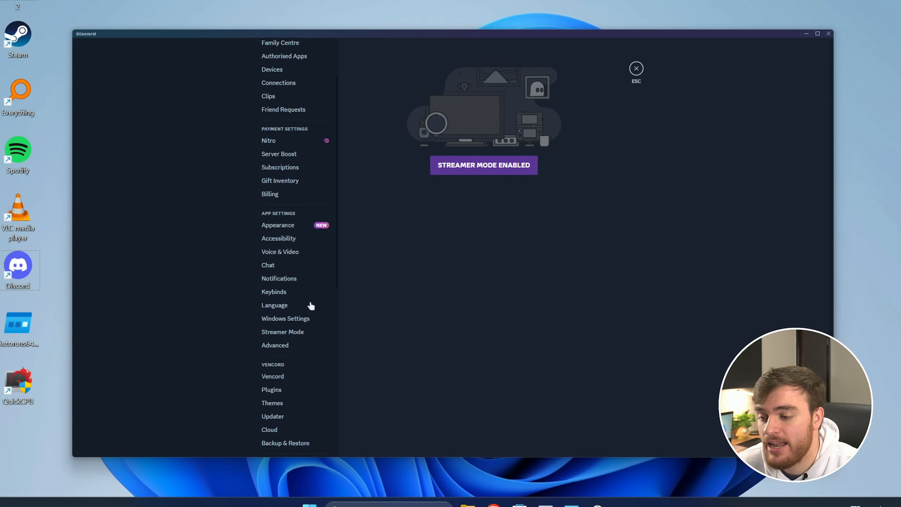
{"action": "left_click", "coordinate": [306, 340]}
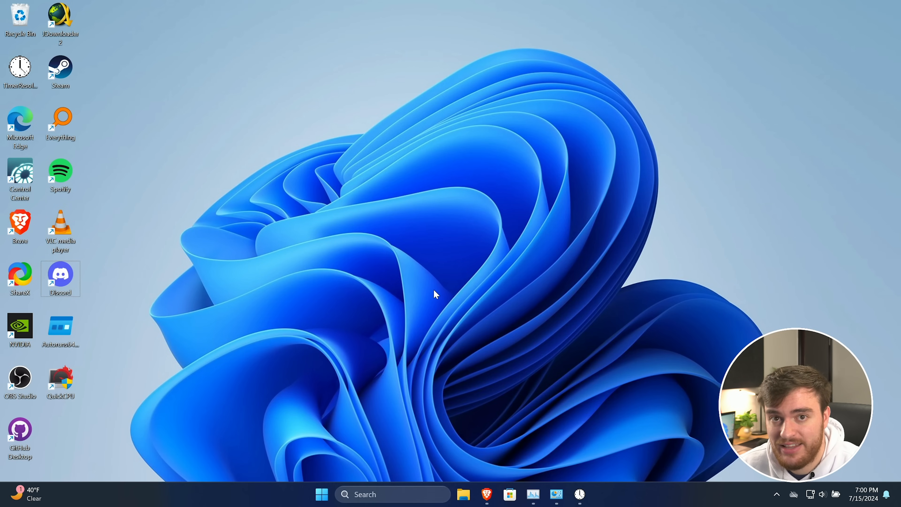
Open Defragment and Optimize Drives and optimize the C: drive.
{"action": "key", "text": "super"}
{"action": "type", "text": "defr"}
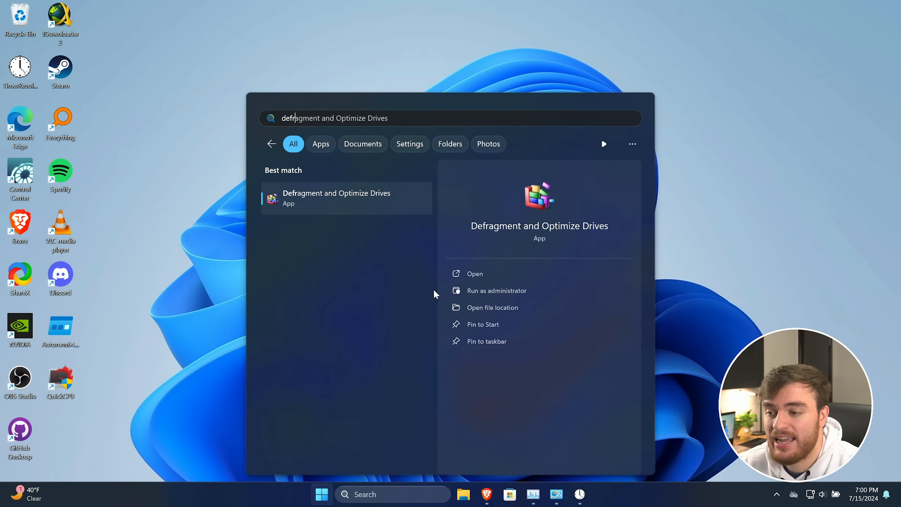
{"action": "left_click", "coordinate": [382, 202]}
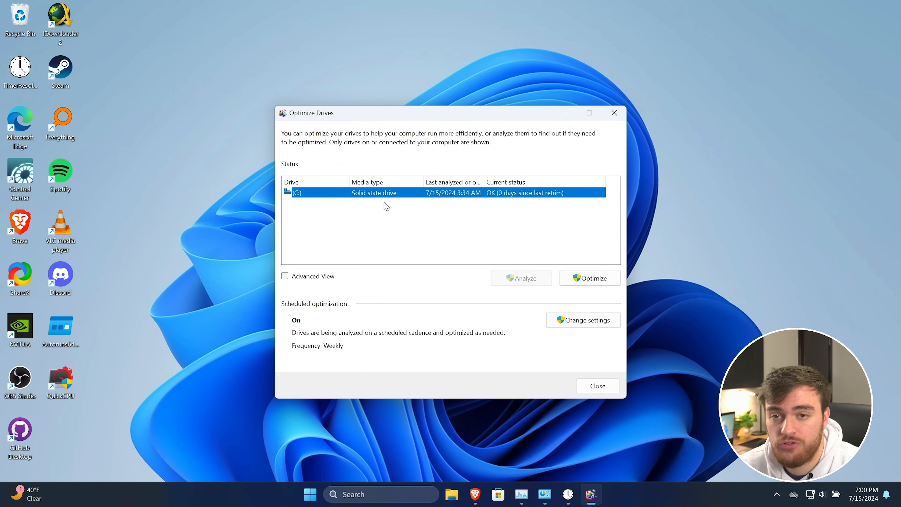
{"action": "left_click", "coordinate": [595, 284]}
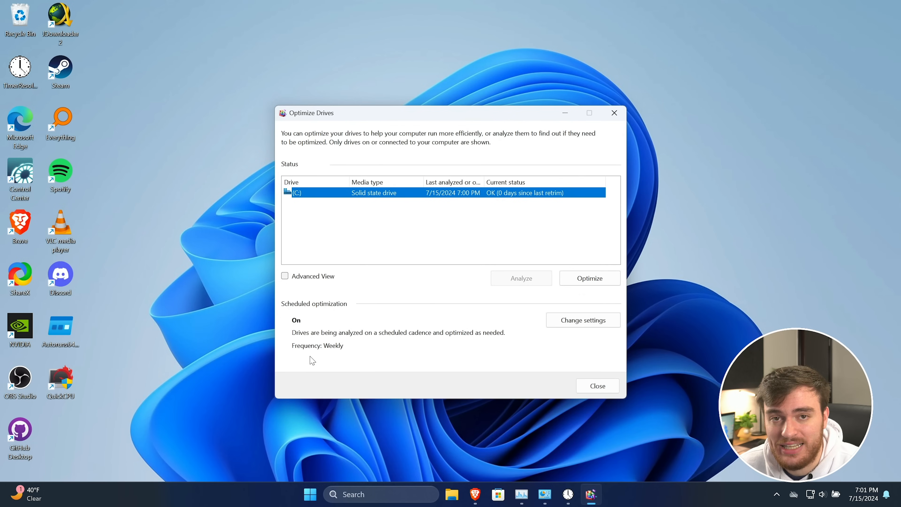
Review the frequency options of the drive optimization schedule and cancel without changing them.
{"action": "left_click", "coordinate": [589, 323]}
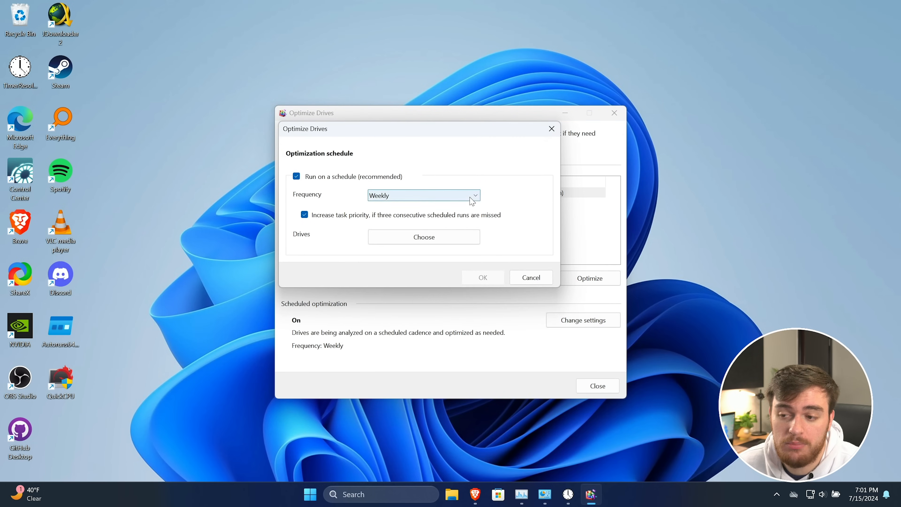
{"action": "left_click", "coordinate": [475, 196]}
{"action": "left_click", "coordinate": [502, 162]}
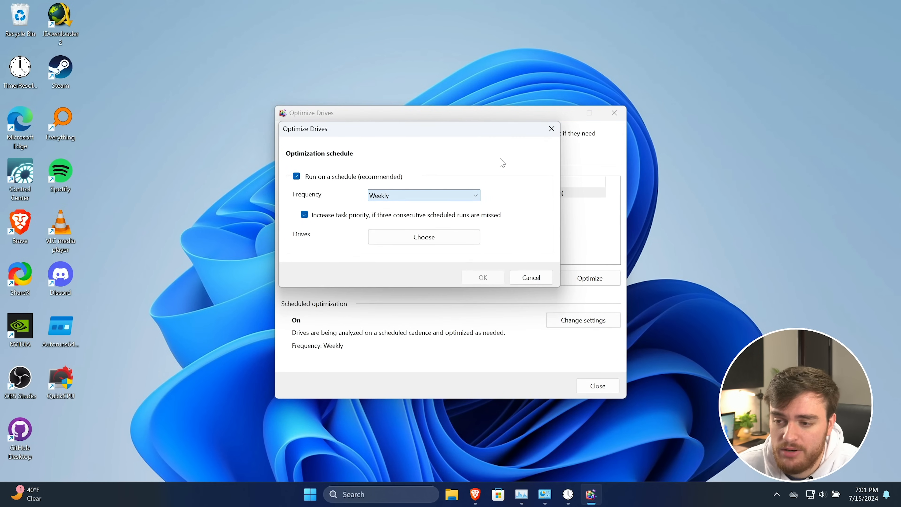
{"action": "left_click", "coordinate": [531, 278]}
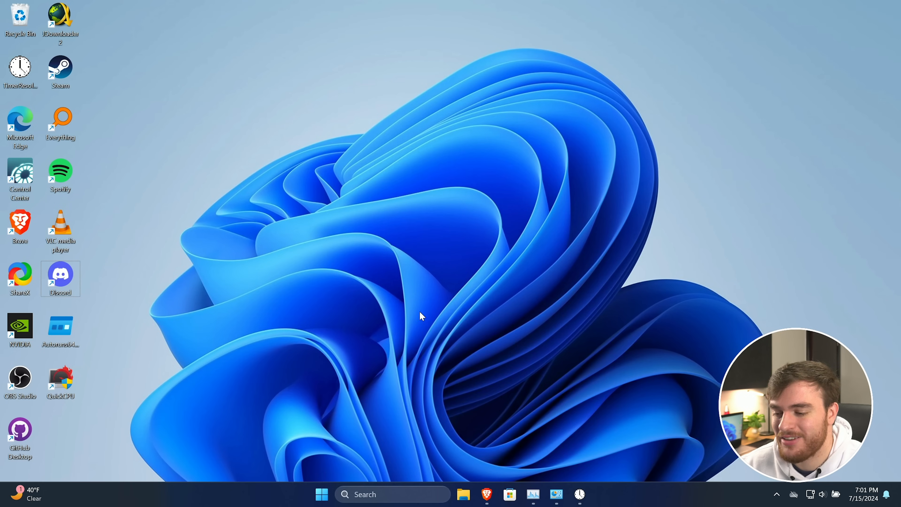
Display the computer's shut down and restart options and dismiss them.
{"action": "left_click", "coordinate": [322, 494]}
{"action": "left_click", "coordinate": [581, 458]}
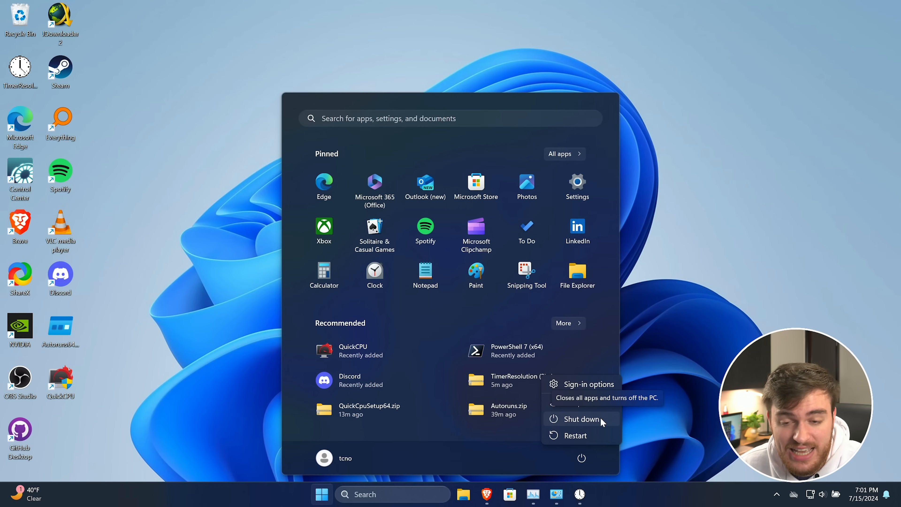
{"action": "left_click", "coordinate": [678, 419]}
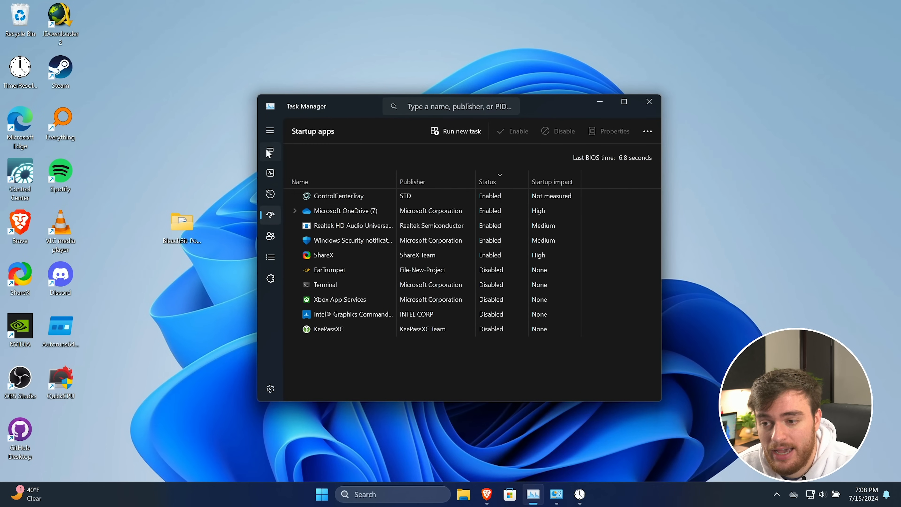
View the running processes and the performance overview in Task Manager.
{"action": "left_click", "coordinate": [270, 152]}
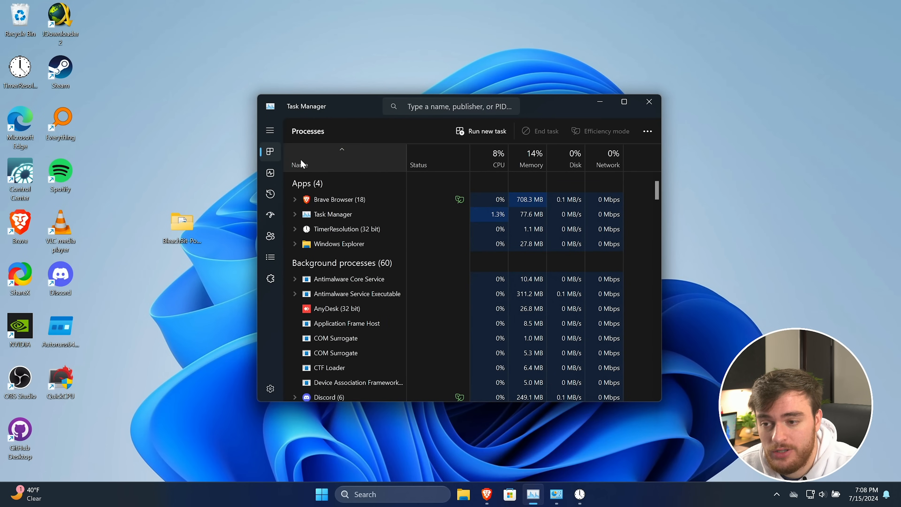
{"action": "left_click", "coordinate": [271, 175]}
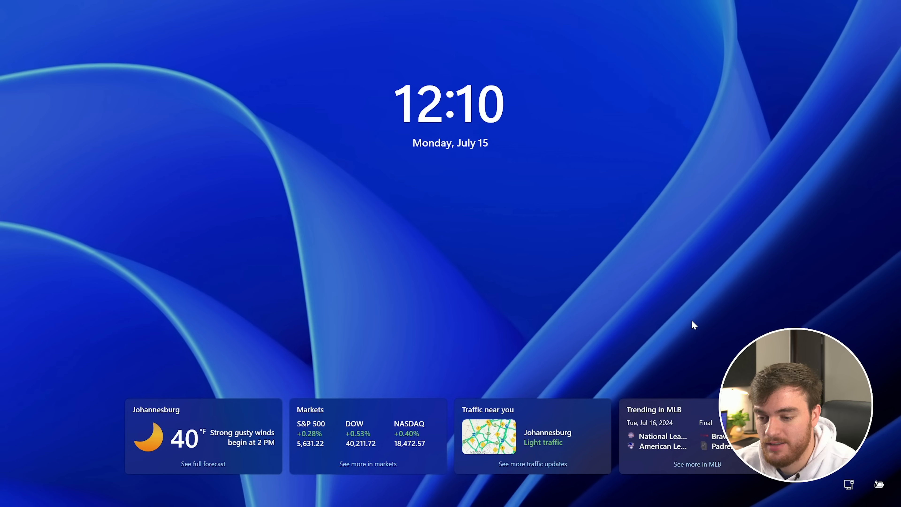
Dismiss the lock screen and open Task Manager to examine CPU performance after the restart.
{"action": "left_click", "coordinate": [608, 352]}
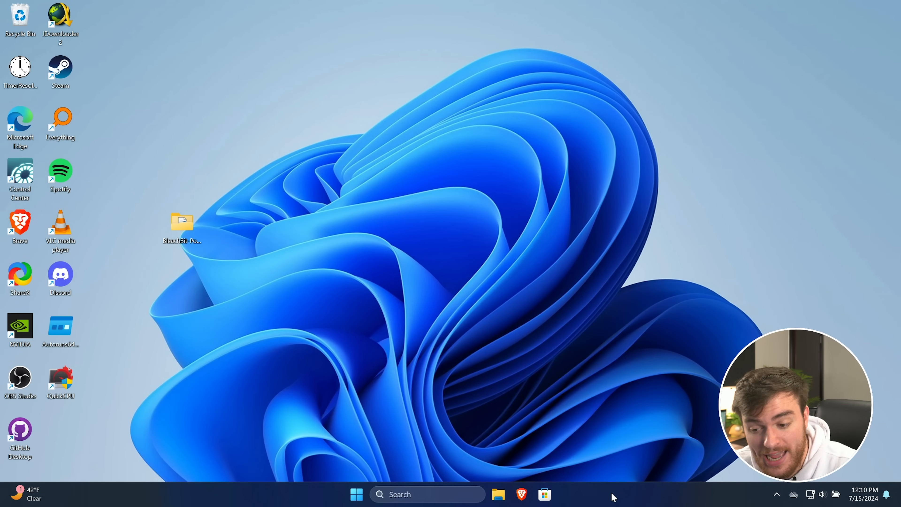
{"action": "right_click", "coordinate": [612, 494]}
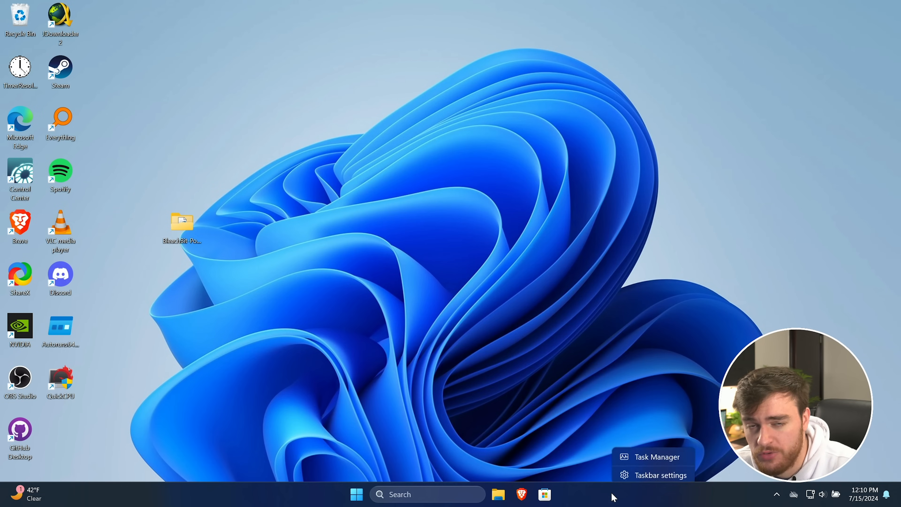
{"action": "left_click", "coordinate": [677, 454]}
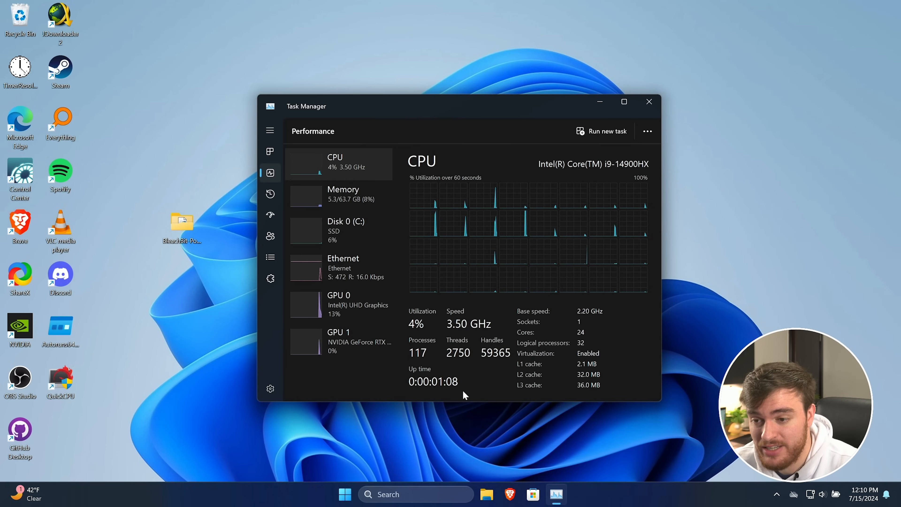
Examine memory usage in Task Manager, open the Brave browser for comparison, and return to the CPU performance view.
{"action": "left_click", "coordinate": [368, 202]}
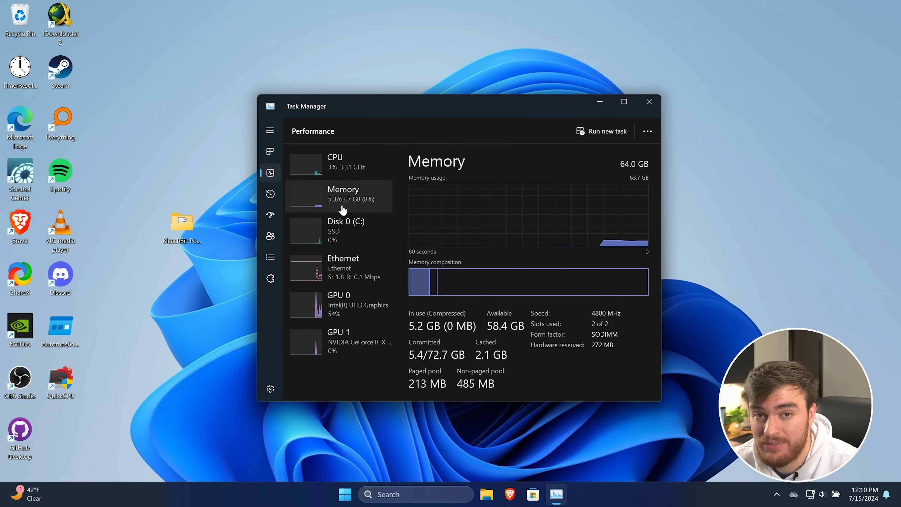
{"action": "left_click", "coordinate": [511, 491]}
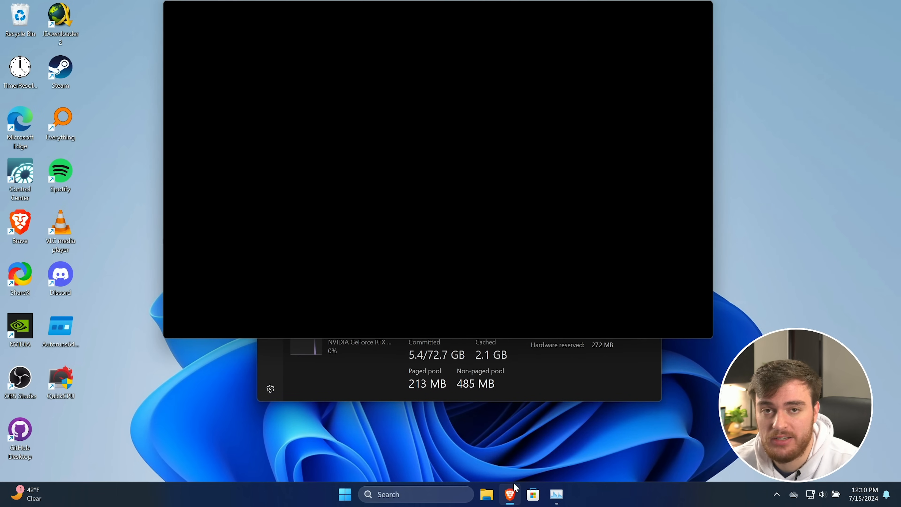
{"action": "left_click", "coordinate": [526, 372]}
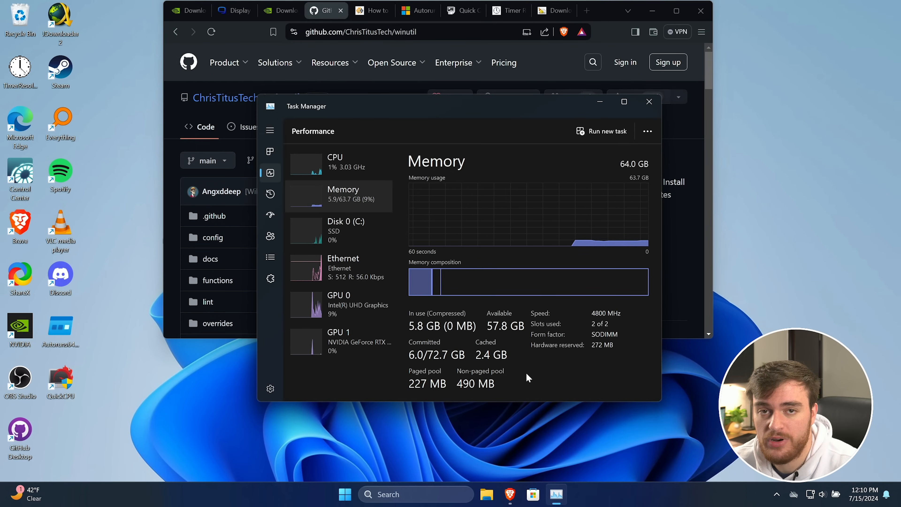
{"action": "left_click", "coordinate": [365, 168]}
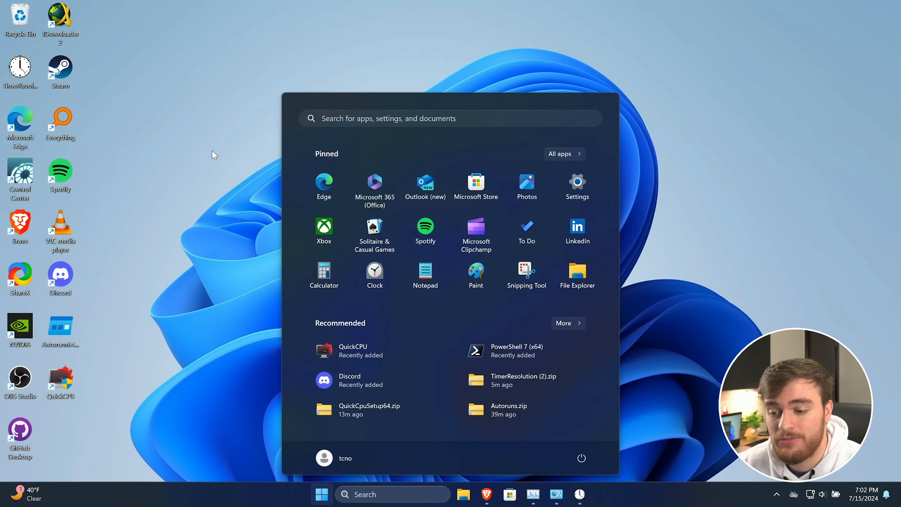
Search for Terminal and run it as administrator, allowing it to make changes to the device.
{"action": "left_click", "coordinate": [214, 153]}
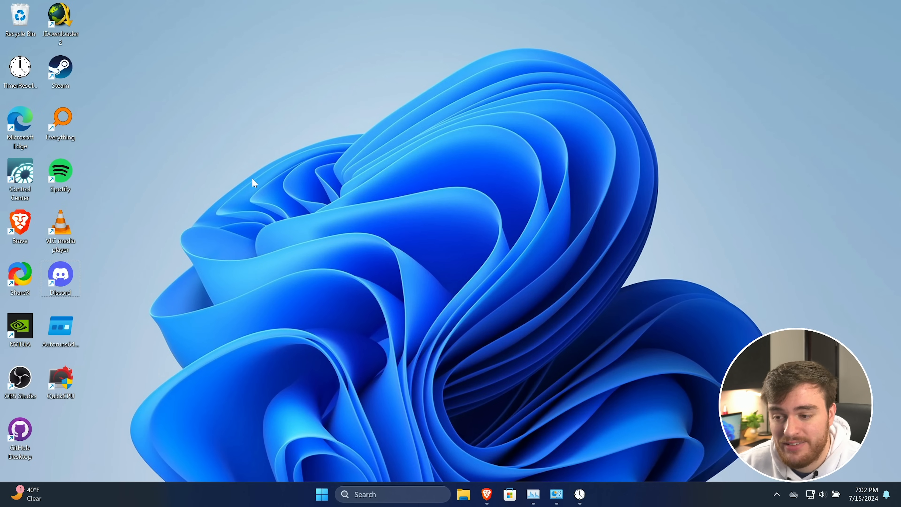
{"action": "key", "text": "super"}
{"action": "type", "text": "terminal"}
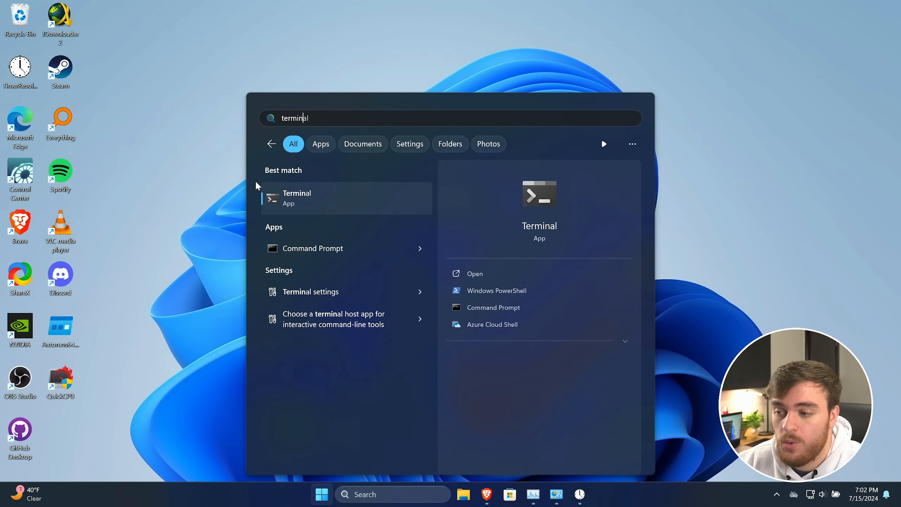
{"action": "right_click", "coordinate": [360, 192]}
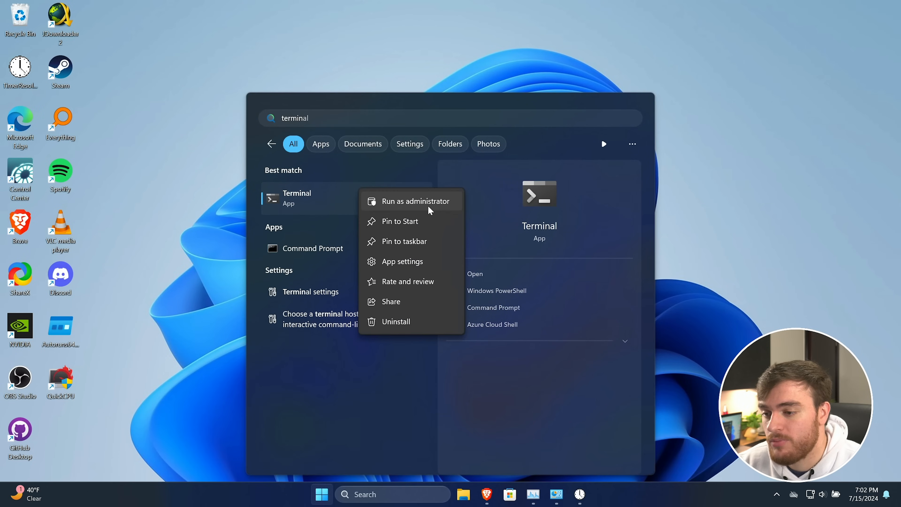
{"action": "left_click", "coordinate": [419, 199]}
{"action": "left_click", "coordinate": [387, 334]}
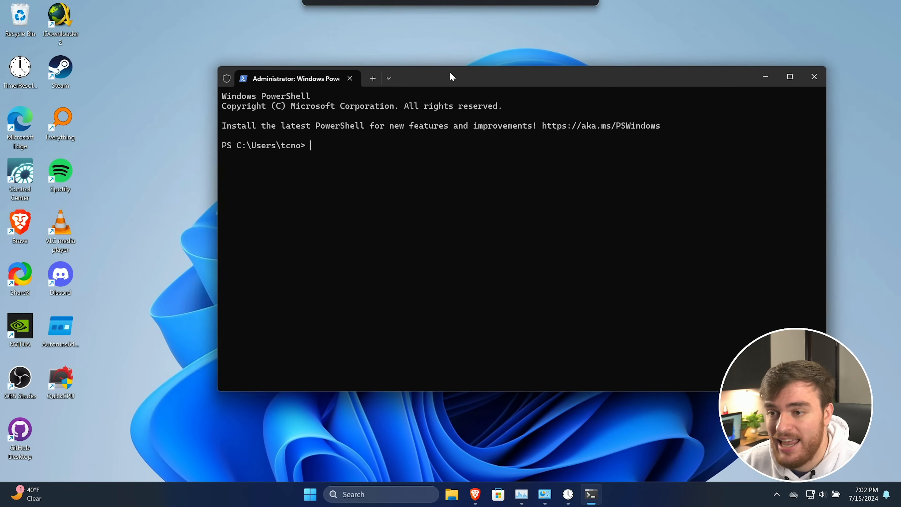
Run a system file scan with sfc /scannow in the administrator PowerShell session.
{"action": "left_click_drag", "start_coordinate": [449, 72], "coordinate": [415, 74]}
{"action": "type", "text": "sfc /"}
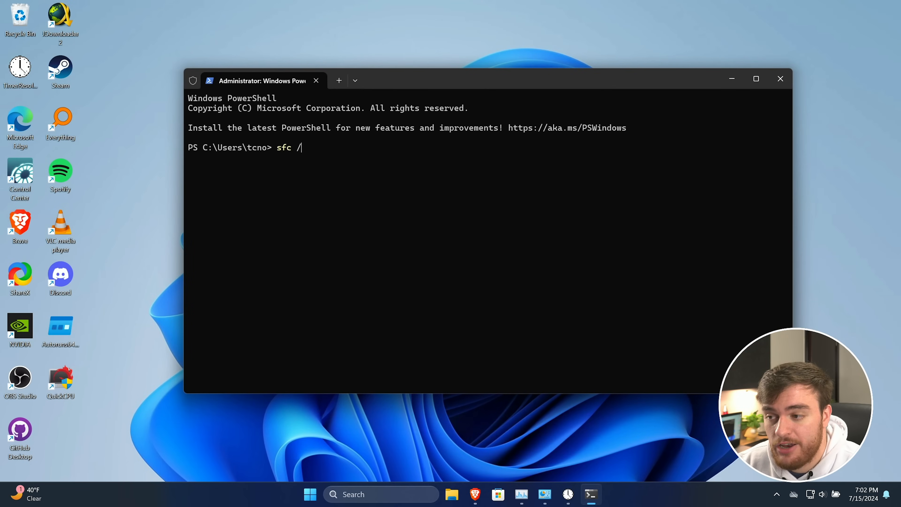
{"action": "type", "text": "scannow"}
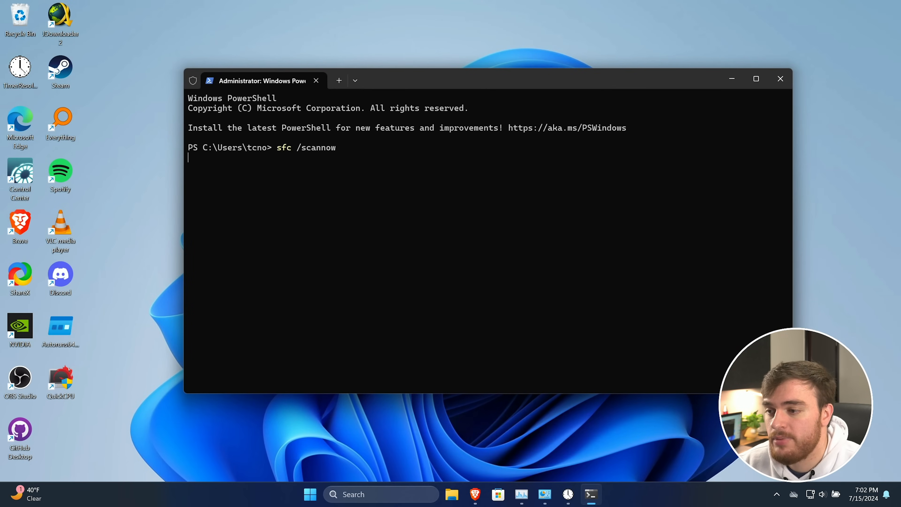
{"action": "key", "text": "Return"}
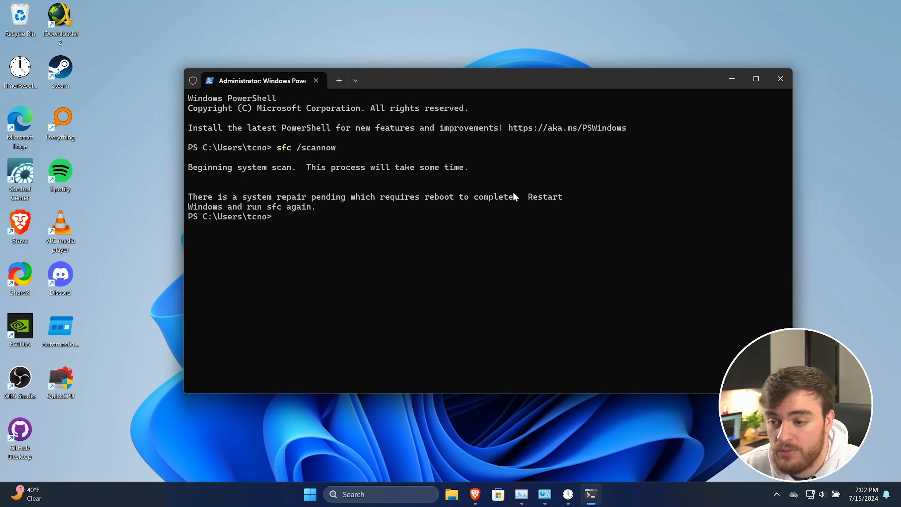
{"action": "left_click_drag", "start_coordinate": [514, 193], "coordinate": [165, 201]}
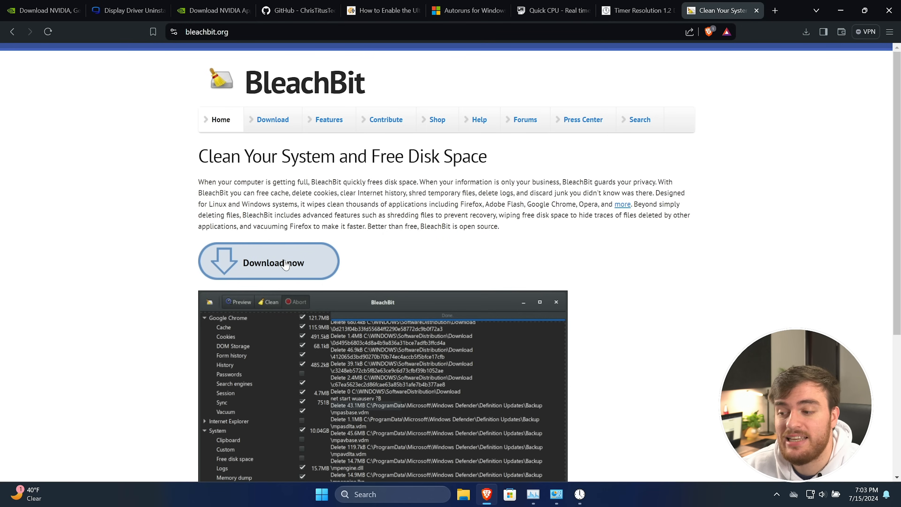
Download the portable Windows build of BleachBit as BleachBit-4.6.0-portable.zip into Downloads and open the archive.
{"action": "left_click", "coordinate": [286, 265]}
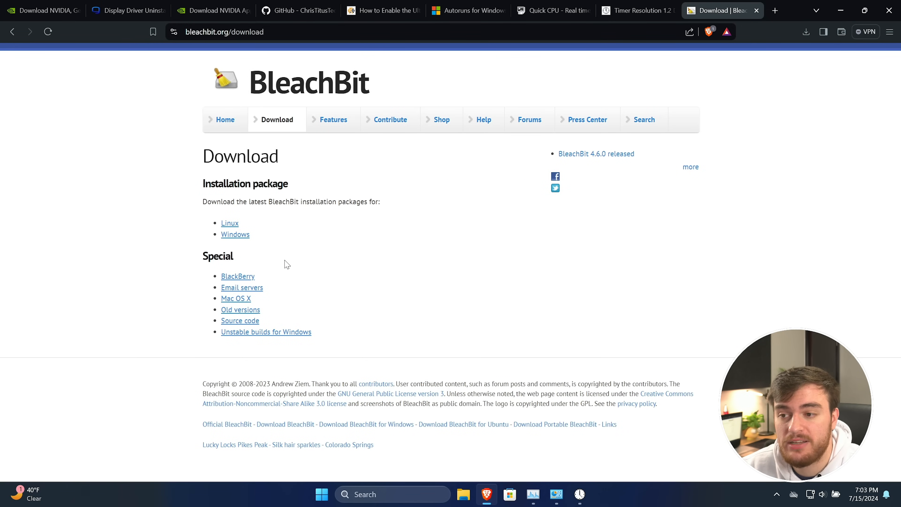
{"action": "left_click", "coordinate": [237, 234]}
{"action": "left_click", "coordinate": [274, 216]}
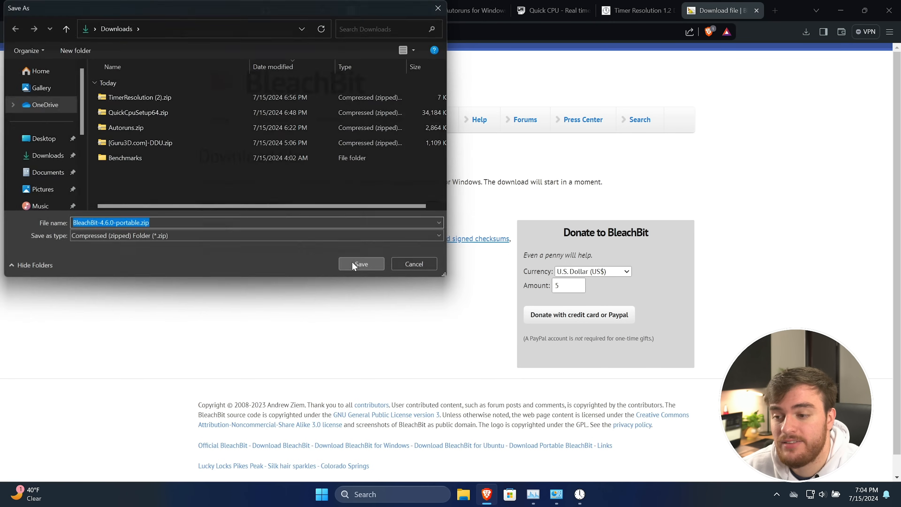
{"action": "left_click", "coordinate": [354, 263]}
{"action": "left_click", "coordinate": [802, 33]}
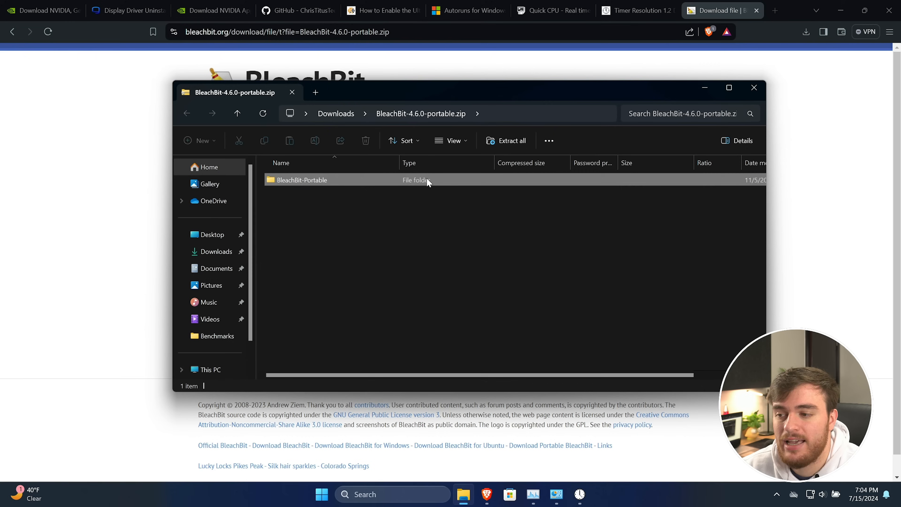
Copy the BleachBit-Portable folder from the zip archive to the desktop and close the archive window.
{"action": "left_click", "coordinate": [429, 181]}
{"action": "left_click", "coordinate": [841, 10]}
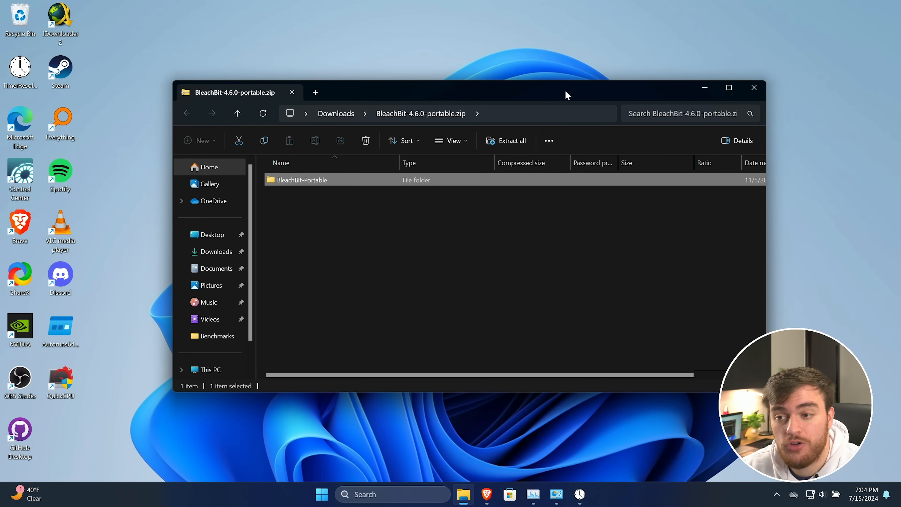
{"action": "left_click_drag", "start_coordinate": [565, 91], "coordinate": [575, 88]}
{"action": "left_click_drag", "start_coordinate": [437, 180], "coordinate": [161, 235]}
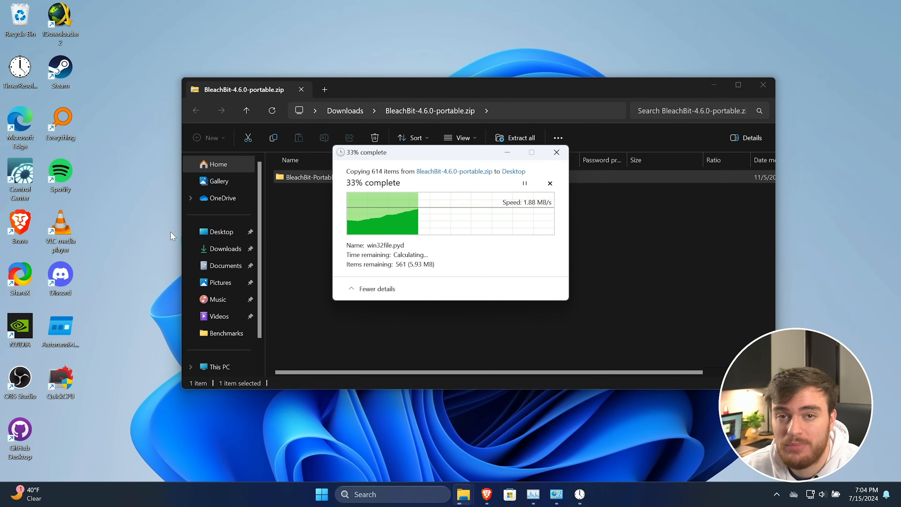
{"action": "left_click_drag", "start_coordinate": [444, 157], "coordinate": [475, 163]}
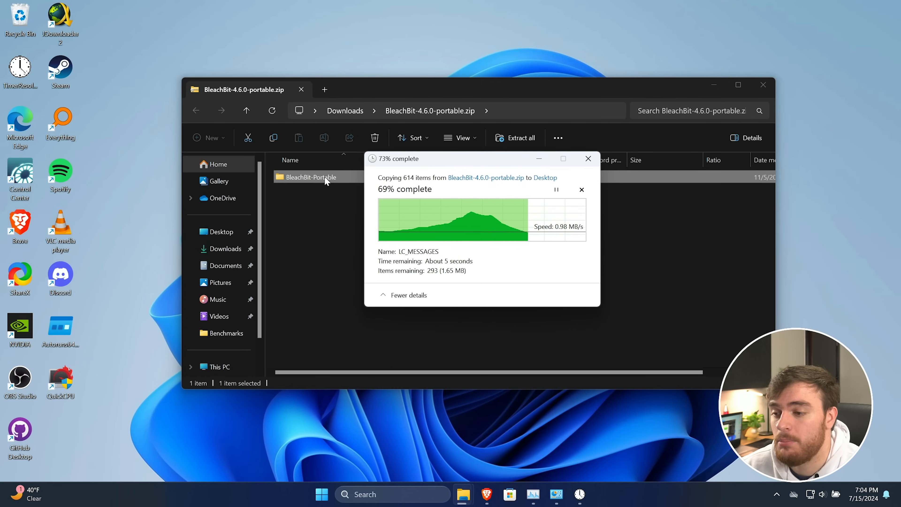
{"action": "left_click", "coordinate": [761, 89]}
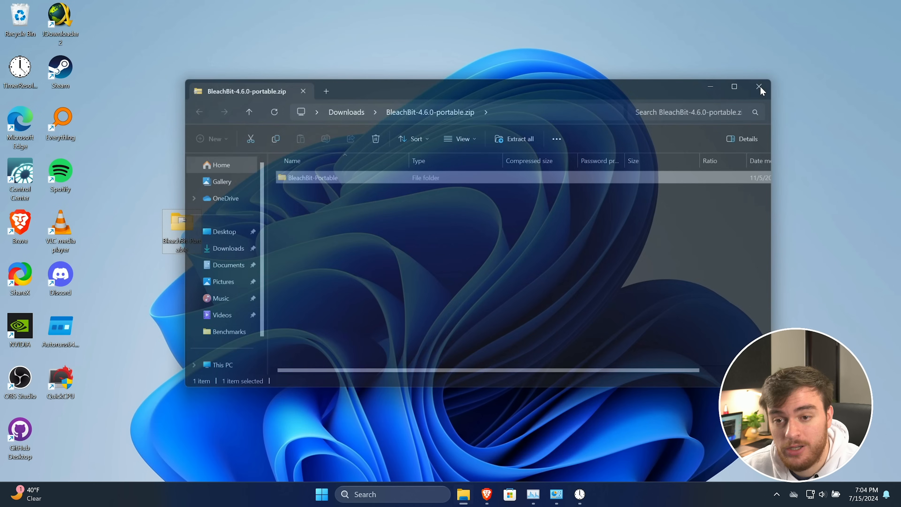
Open the BleachBit-Portable folder on the desktop and try to run bleachbit.exe as administrator.
{"action": "double_click", "coordinate": [181, 227]}
{"action": "scroll", "coordinate": [415, 247], "scroll_direction": "down", "scroll_amount": 6}
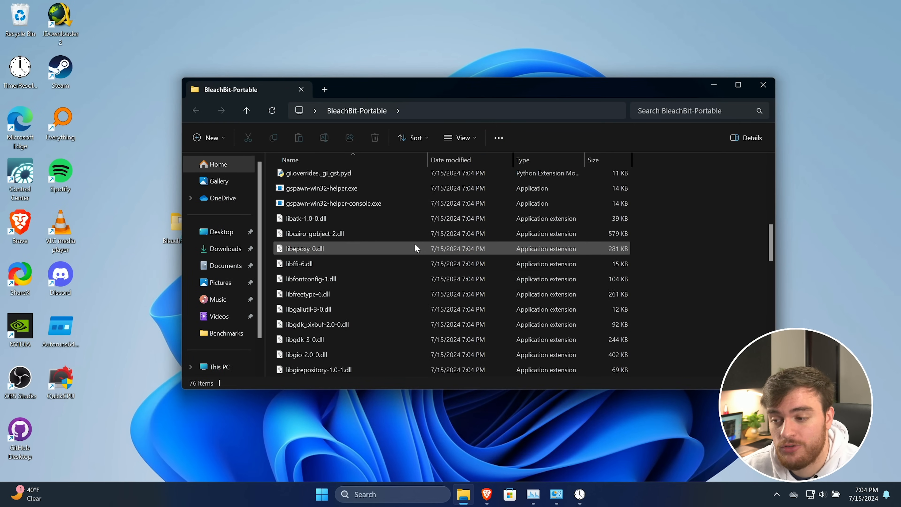
{"action": "scroll", "coordinate": [412, 249], "scroll_direction": "down", "scroll_amount": 9}
{"action": "scroll", "coordinate": [380, 253], "scroll_direction": "up", "scroll_amount": 12}
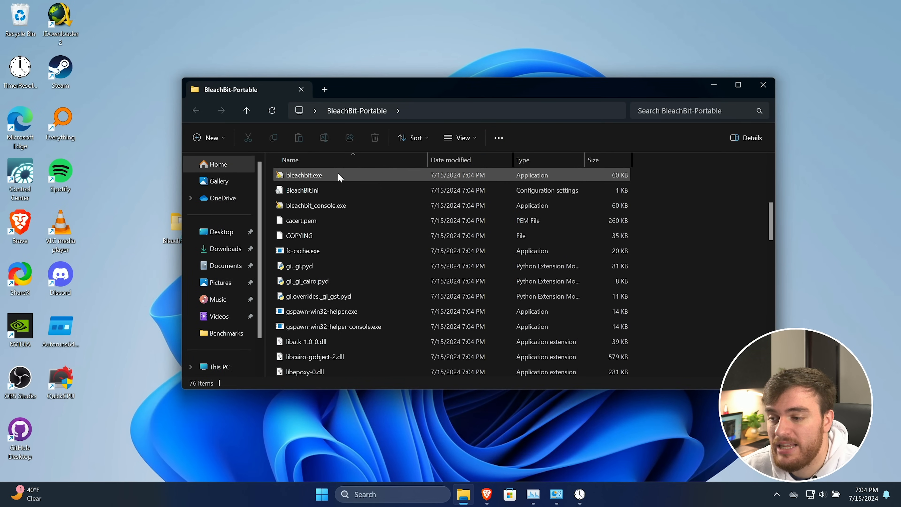
{"action": "left_click", "coordinate": [339, 178]}
{"action": "right_click", "coordinate": [524, 176]}
{"action": "left_click", "coordinate": [568, 185]}
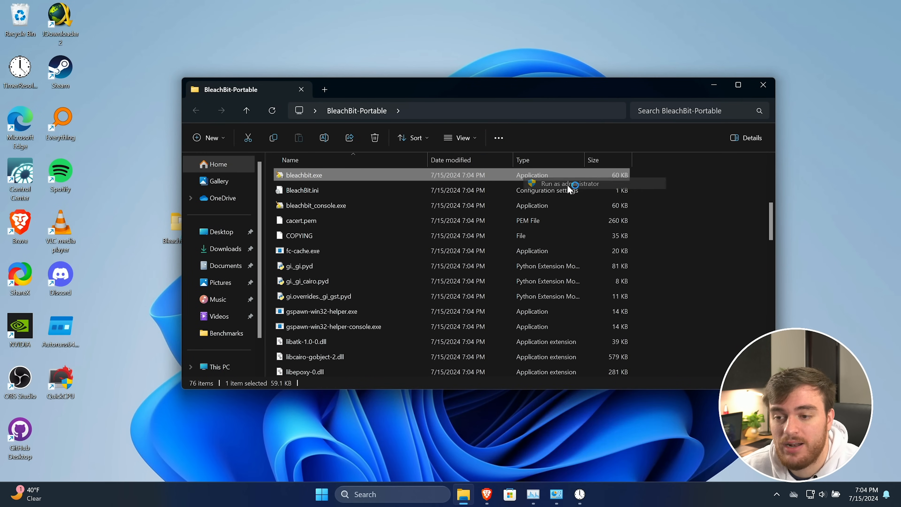
{"action": "left_click", "coordinate": [505, 356]}
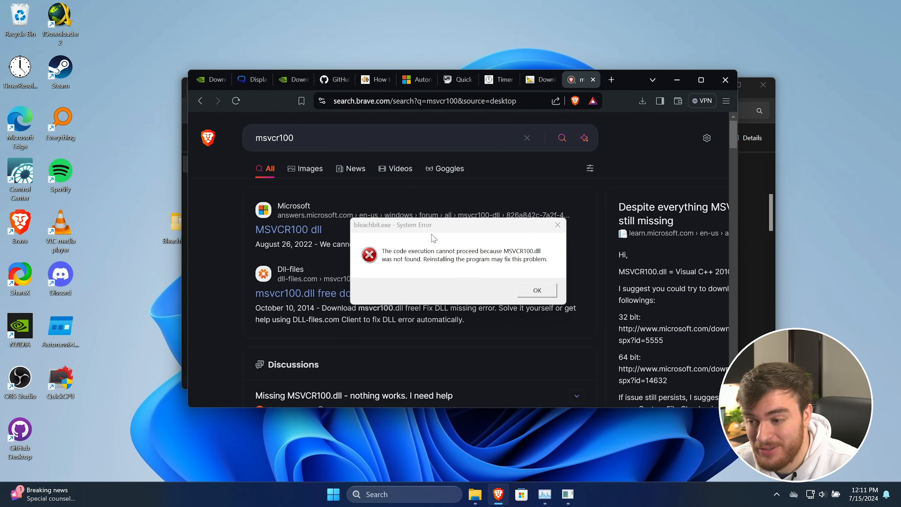
Dismiss the bleachbit.exe system error about the missing MSVCR100.dll.
{"action": "left_click_drag", "start_coordinate": [433, 225], "coordinate": [598, 225]}
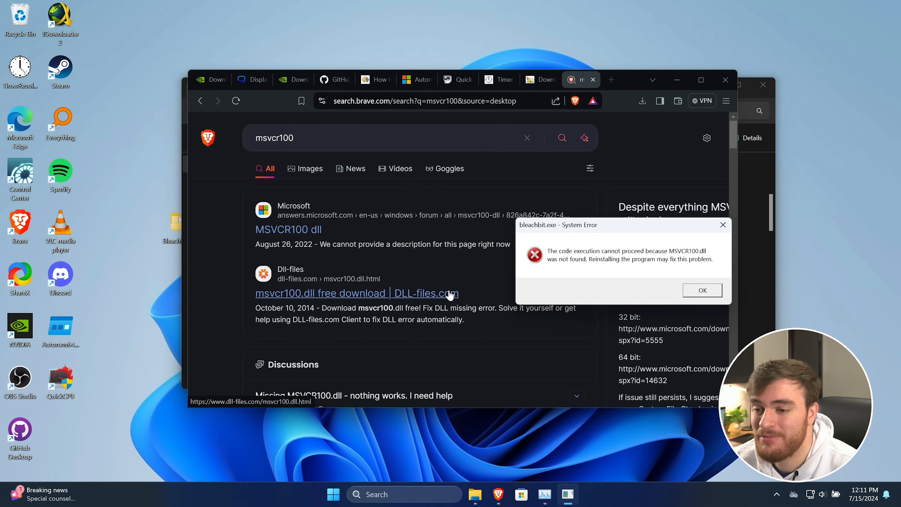
{"action": "left_click_drag", "start_coordinate": [572, 229], "coordinate": [378, 242]}
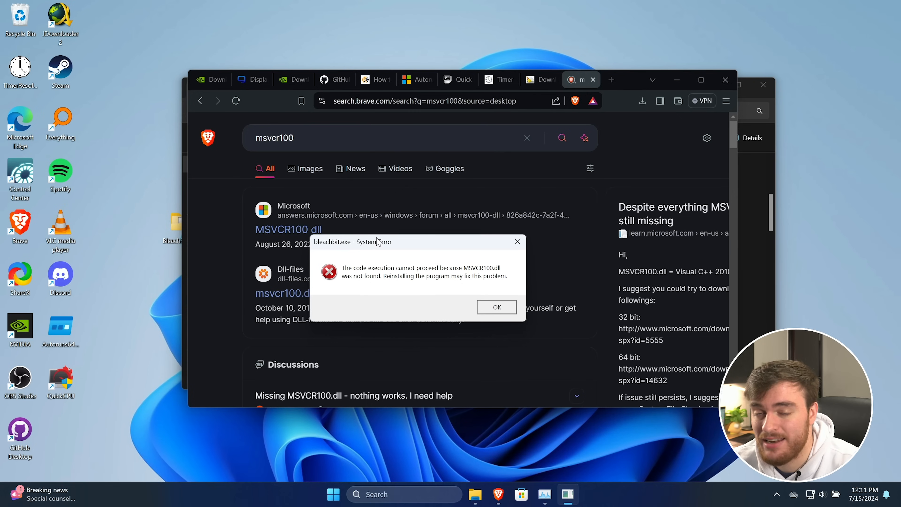
{"action": "left_click", "coordinate": [490, 305]}
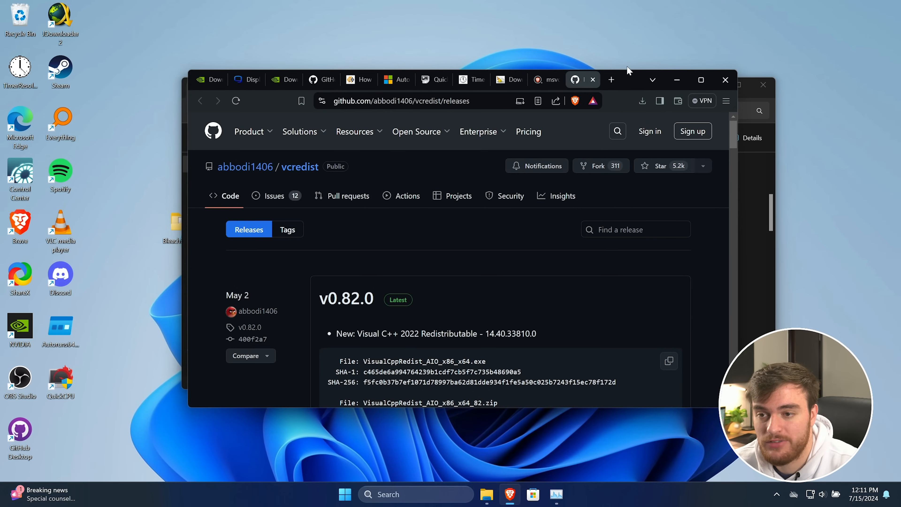
Open the vcredist repository's main page and examine the README's list of included Visual C++ runtimes.
{"action": "double_click", "coordinate": [624, 71]}
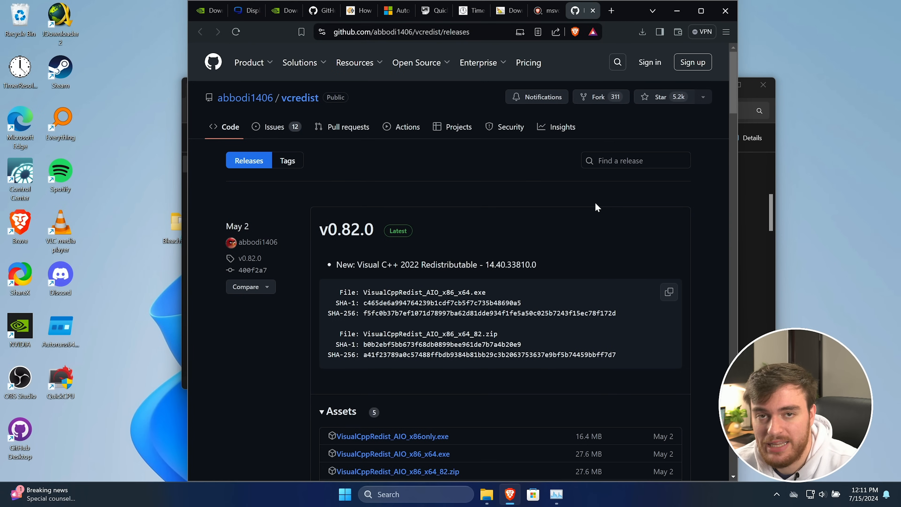
{"action": "middle_click", "coordinate": [301, 99]}
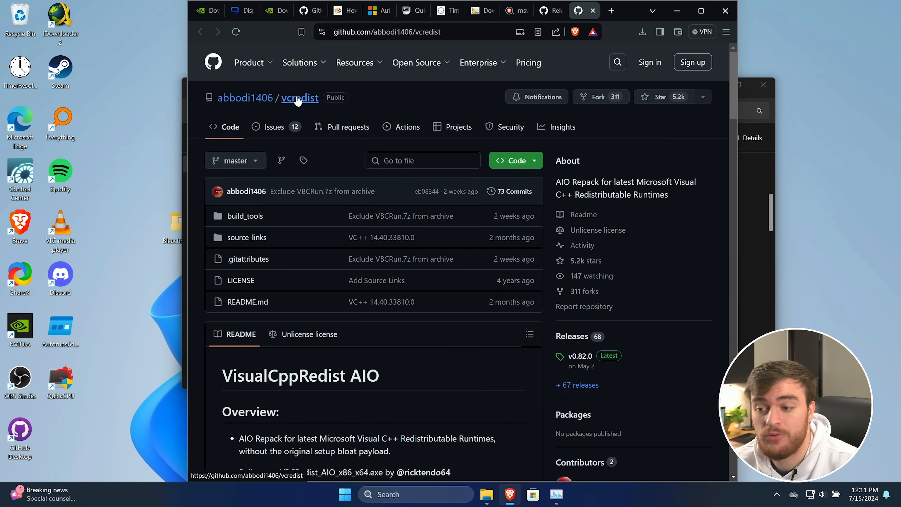
{"action": "scroll", "coordinate": [390, 245], "scroll_direction": "down", "scroll_amount": 8}
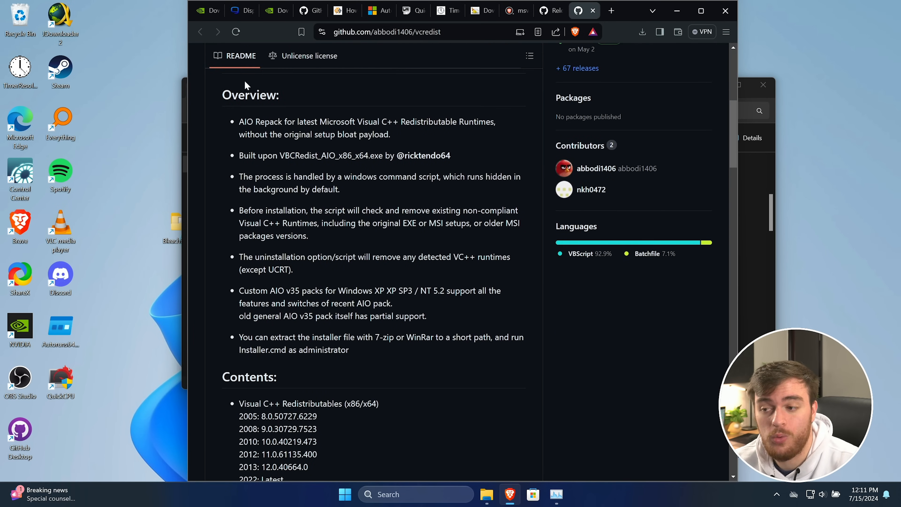
{"action": "scroll", "coordinate": [246, 85], "scroll_direction": "down", "scroll_amount": 5}
{"action": "left_click_drag", "start_coordinate": [240, 192], "coordinate": [356, 385]}
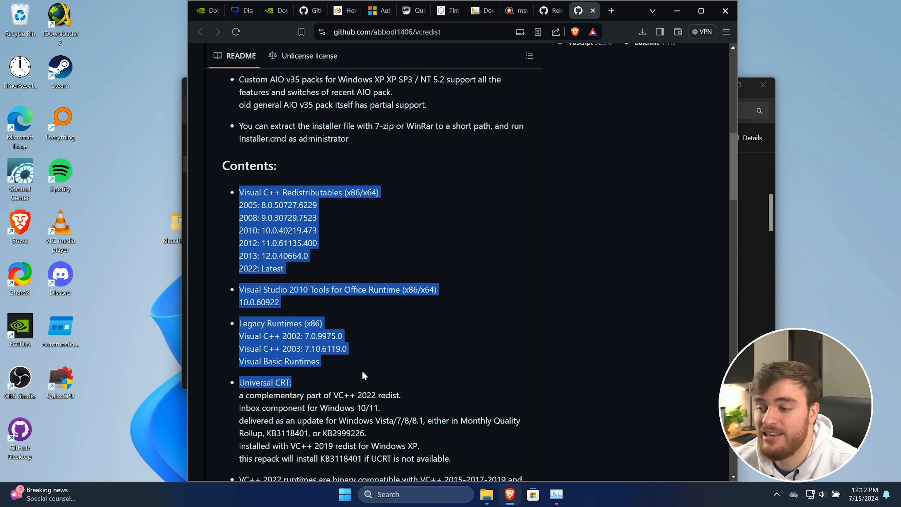
{"action": "left_click", "coordinate": [364, 376]}
{"action": "scroll", "coordinate": [468, 376], "scroll_direction": "up", "scroll_amount": 15}
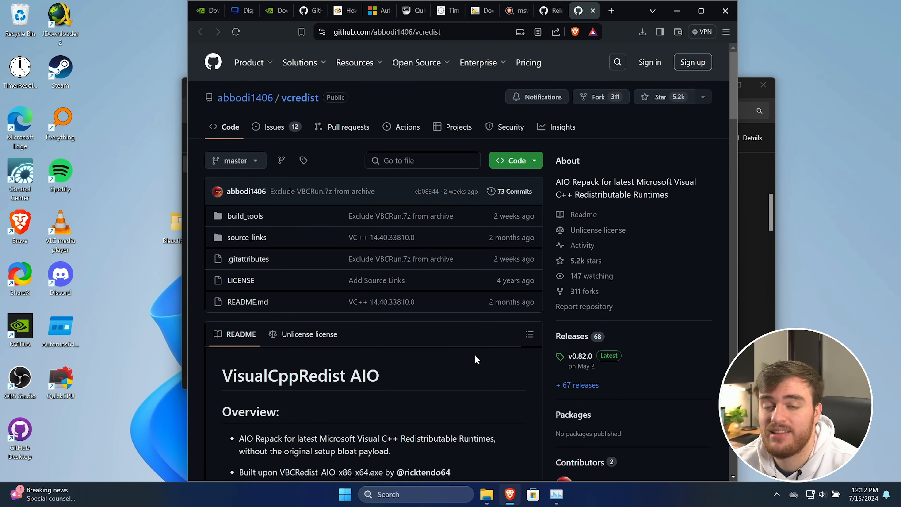
Download VisualCppRedist_AIO_x86_x64.exe from the v0.82.0 assets on the vcredist releases page.
{"action": "left_click", "coordinate": [572, 336]}
{"action": "scroll", "coordinate": [504, 320], "scroll_direction": "down", "scroll_amount": 6}
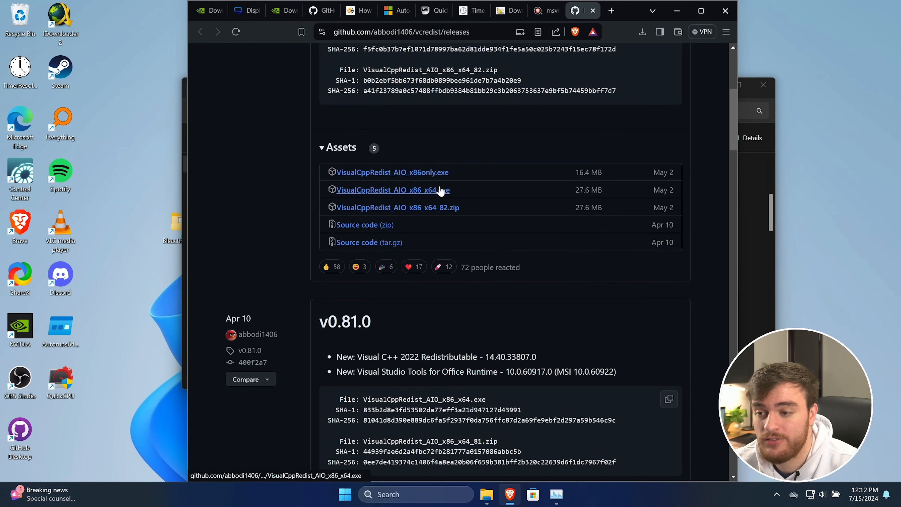
{"action": "left_click", "coordinate": [425, 191]}
{"action": "left_click", "coordinate": [544, 260]}
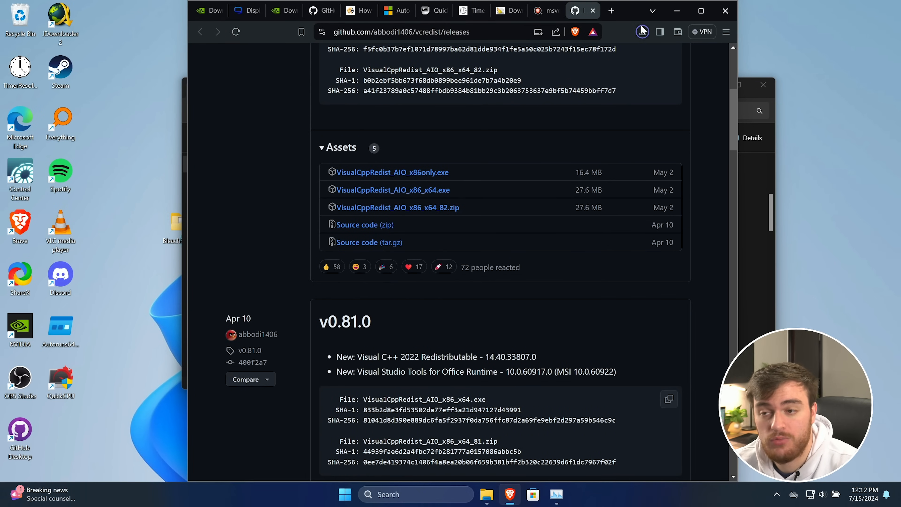
Launch the downloaded Visual C++ redistributable installer, allow it to make changes to the device, and finish the installation.
{"action": "left_click", "coordinate": [642, 32]}
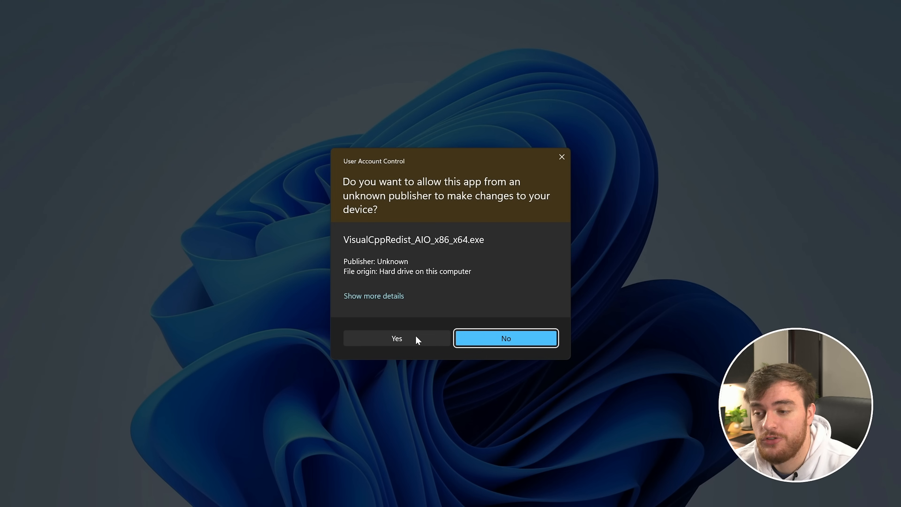
{"action": "left_click", "coordinate": [416, 338]}
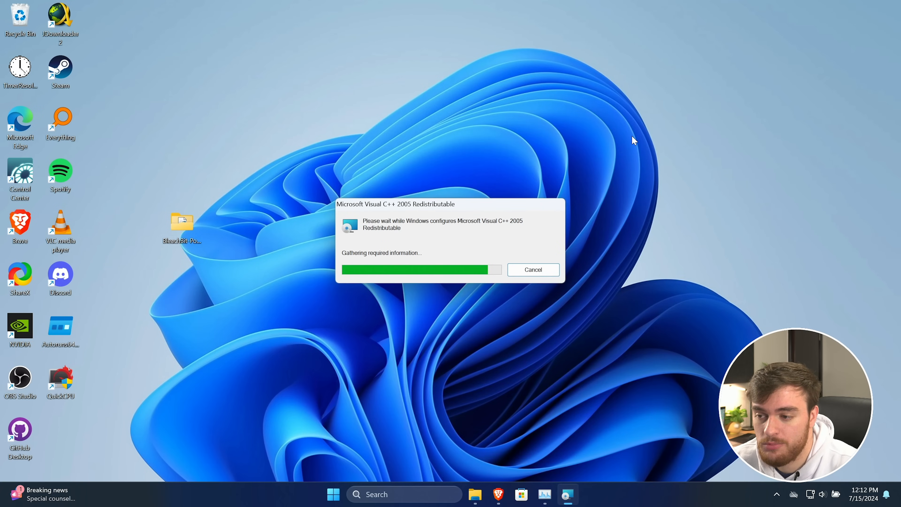
{"action": "left_click", "coordinate": [549, 341]}
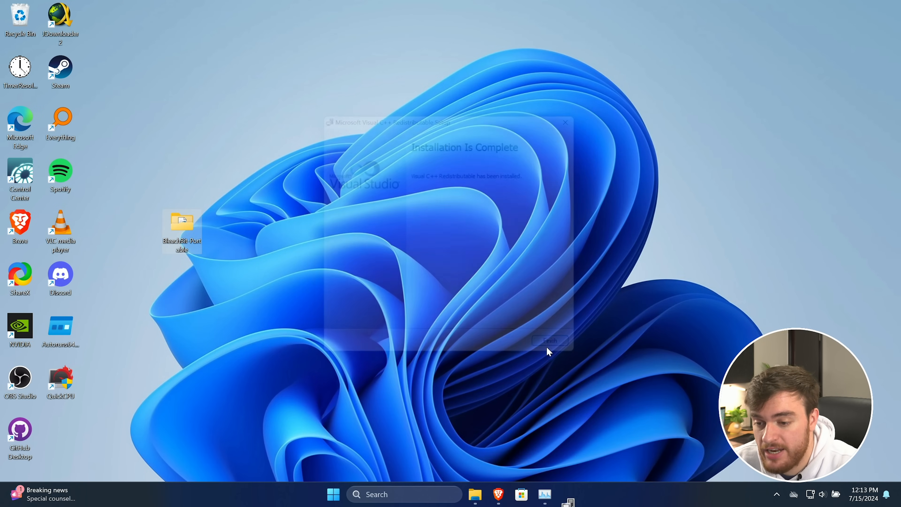
Return to the BleachBit-Portable folder and run bleachbit.exe as administrator again, approving the elevation request.
{"action": "left_click", "coordinate": [486, 494]}
{"action": "right_click", "coordinate": [377, 217]}
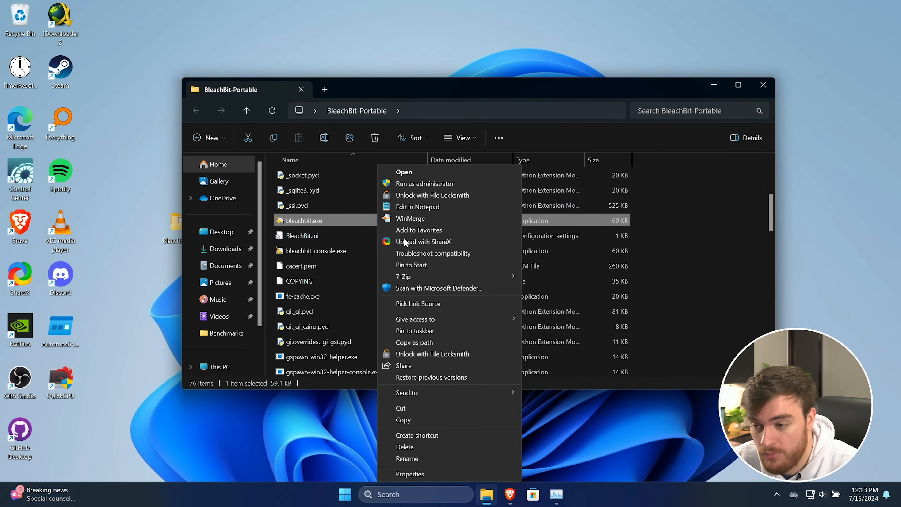
{"action": "left_click", "coordinate": [418, 183]}
{"action": "left_click", "coordinate": [401, 360]}
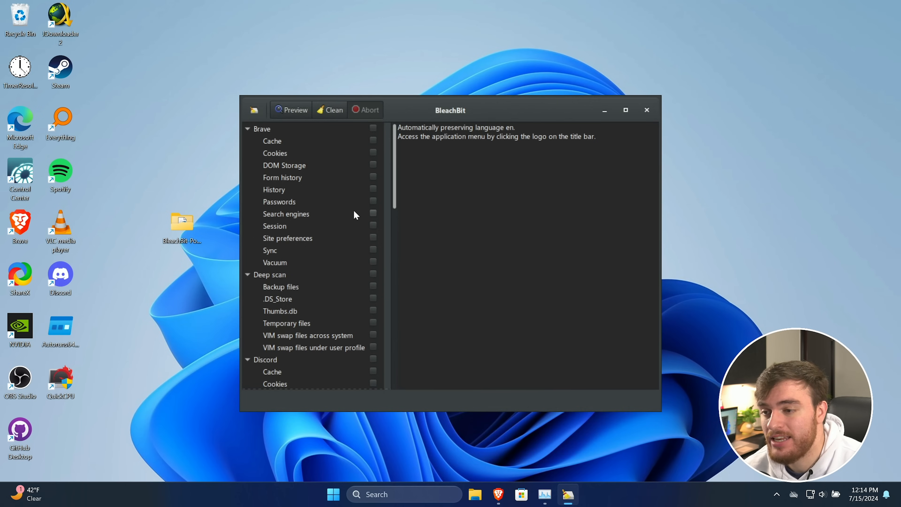
Look over the available cleaning options and mark only the Cache under Brave for cleaning.
{"action": "scroll", "coordinate": [354, 211], "scroll_direction": "down", "scroll_amount": 10}
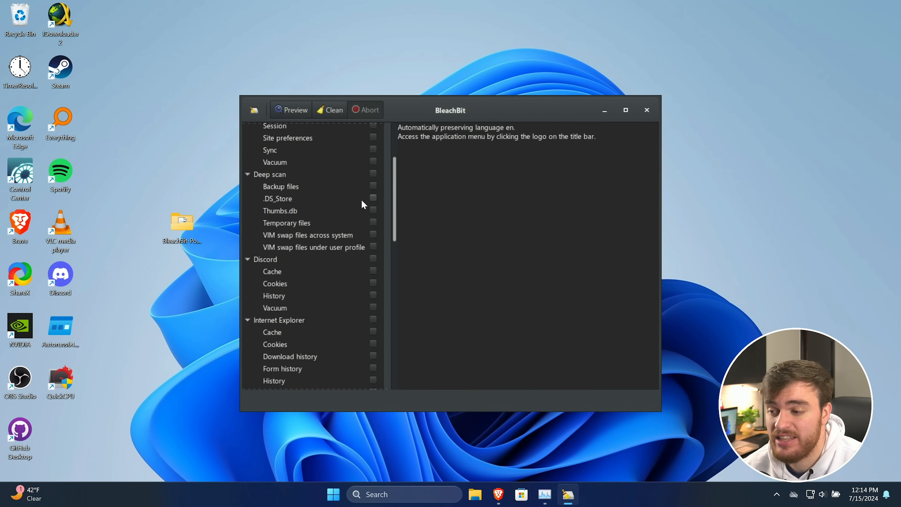
{"action": "scroll", "coordinate": [348, 179], "scroll_direction": "down", "scroll_amount": 6}
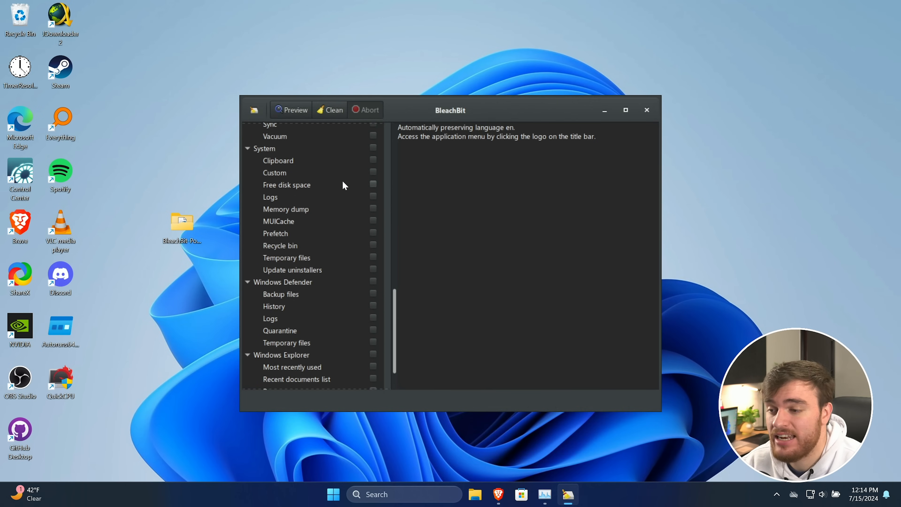
{"action": "scroll", "coordinate": [342, 180], "scroll_direction": "up", "scroll_amount": 15}
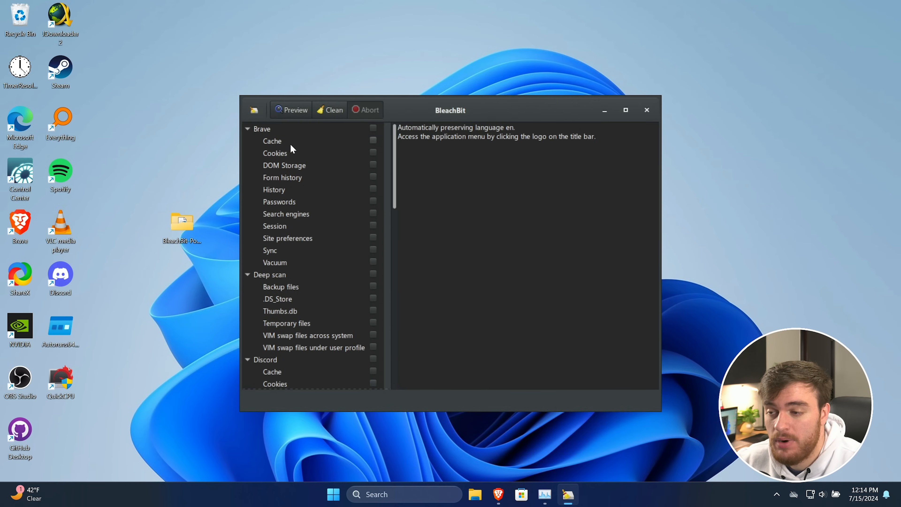
{"action": "left_click", "coordinate": [374, 140]}
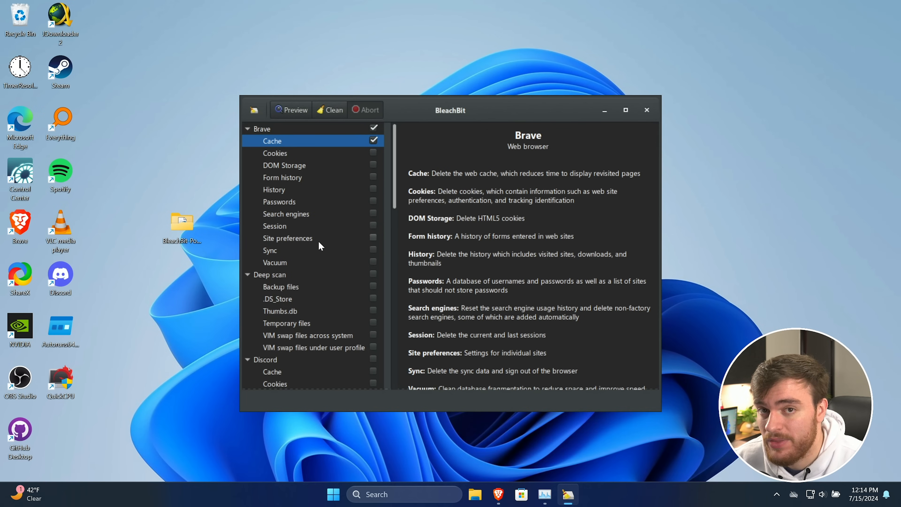
{"action": "scroll", "coordinate": [307, 240], "scroll_direction": "down", "scroll_amount": 1}
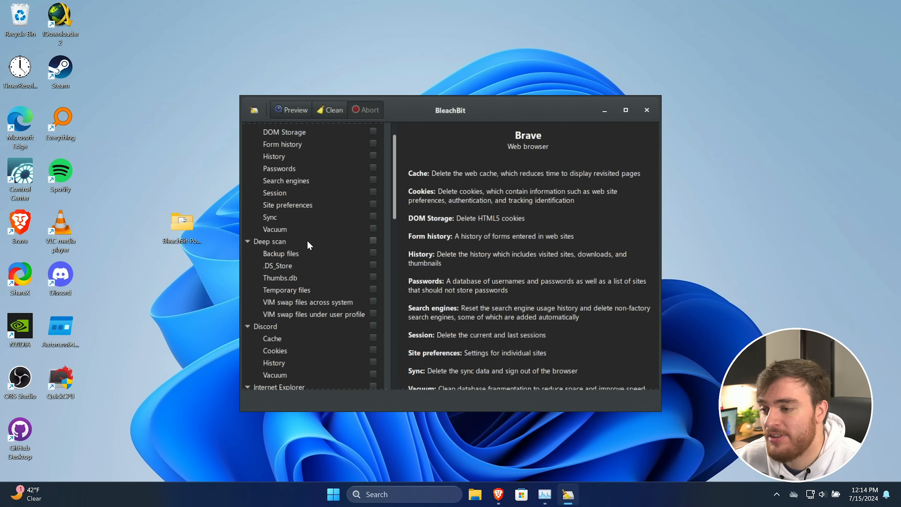
{"action": "scroll", "coordinate": [306, 238], "scroll_direction": "up", "scroll_amount": 1}
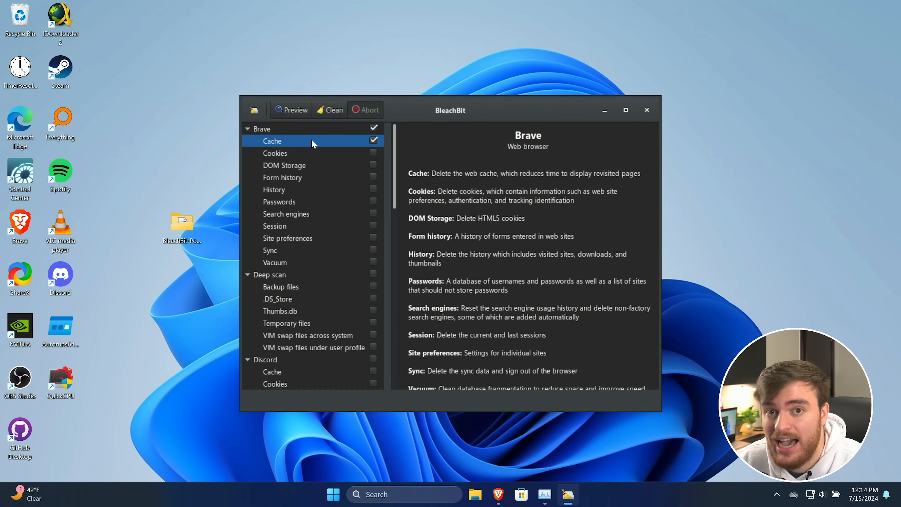
Examine the descriptions of the Deep scan cleaning options, including .DS_Store and Thumbs.db.
{"action": "scroll", "coordinate": [305, 163], "scroll_direction": "down", "scroll_amount": 3}
{"action": "left_click", "coordinate": [291, 176]}
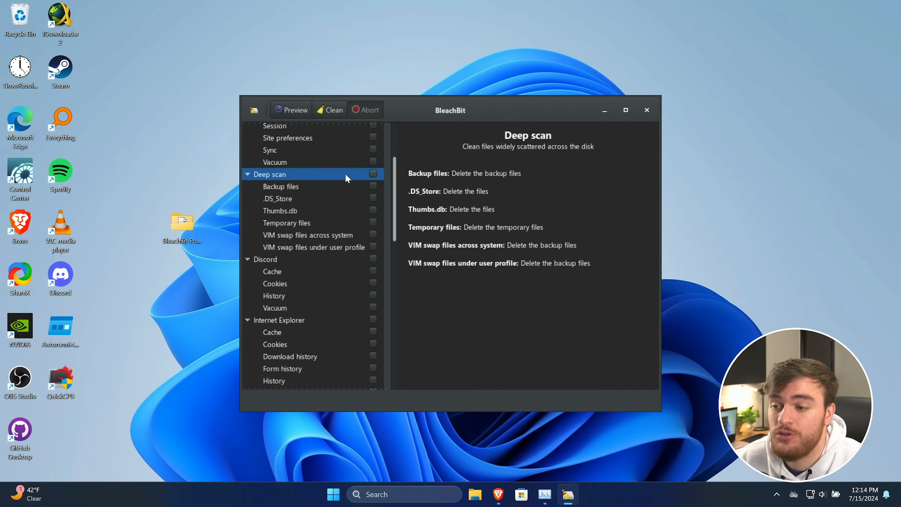
{"action": "left_click", "coordinate": [342, 197]}
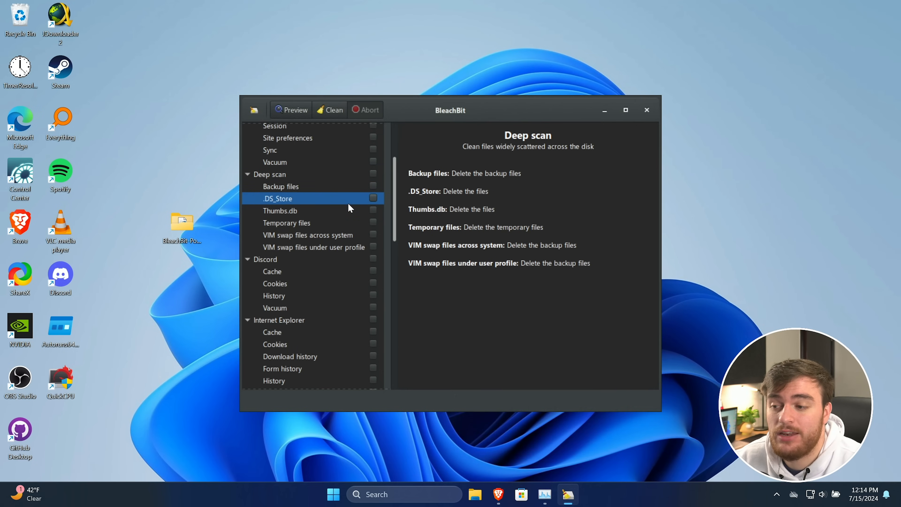
{"action": "left_click", "coordinate": [348, 210]}
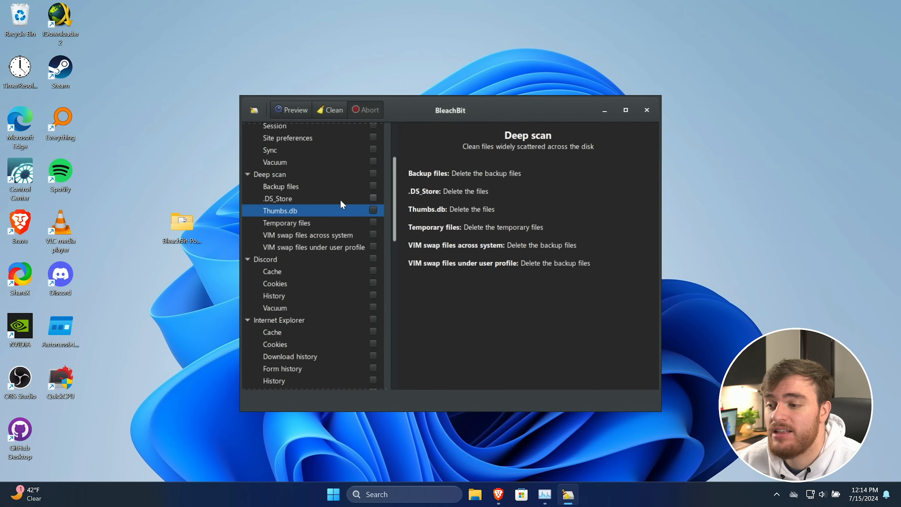
{"action": "left_click", "coordinate": [341, 201]}
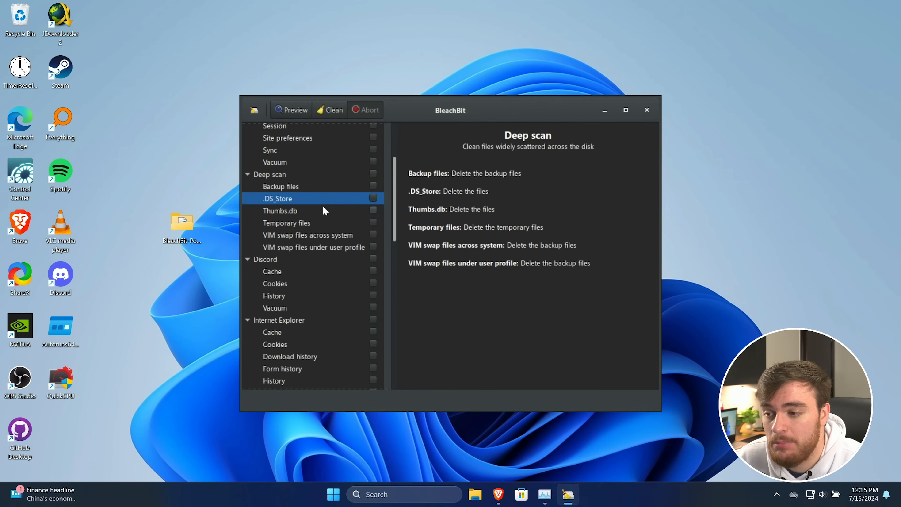
Try to enable the Temporary files option under Deep scan.
{"action": "left_click", "coordinate": [319, 224]}
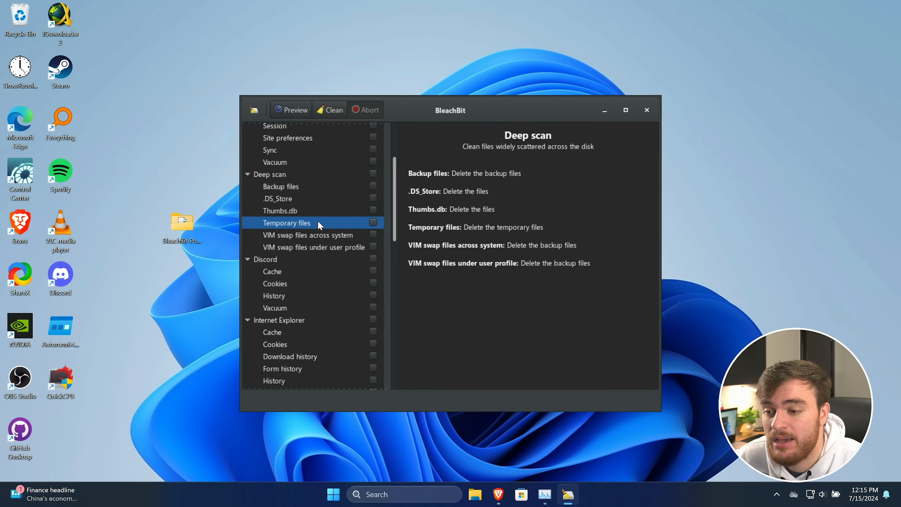
{"action": "left_click", "coordinate": [374, 220]}
{"action": "left_click", "coordinate": [415, 284]}
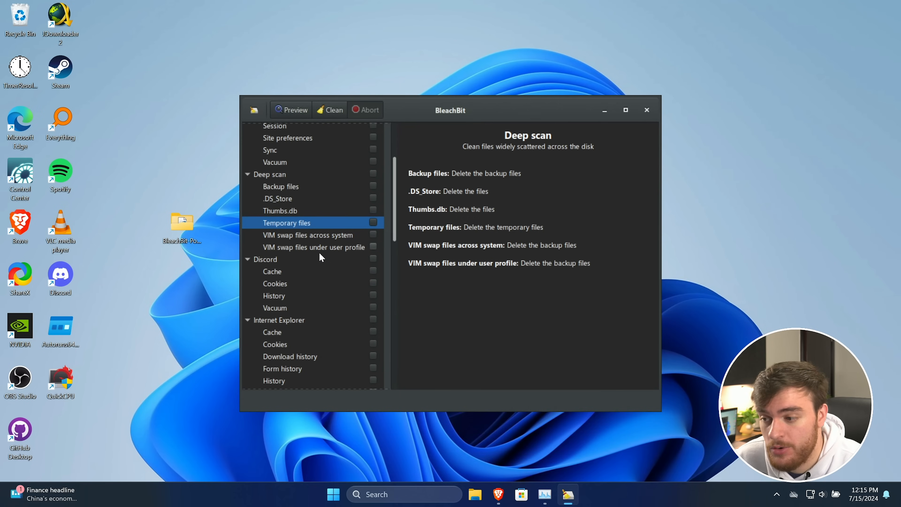
Examine the Discord cleaning options, highlighting the description of what deleting its Cache clears.
{"action": "left_click", "coordinate": [321, 259]}
{"action": "left_click", "coordinate": [359, 272]}
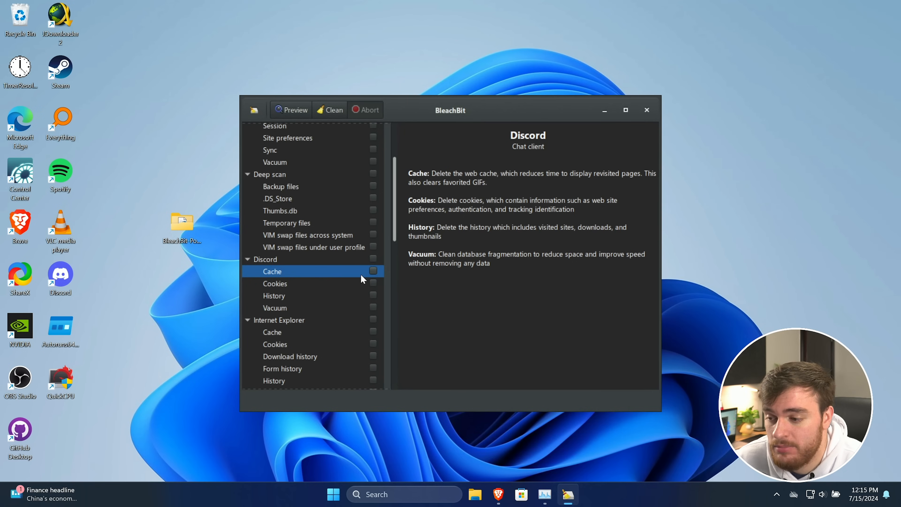
{"action": "scroll", "coordinate": [340, 257], "scroll_direction": "down", "scroll_amount": 3}
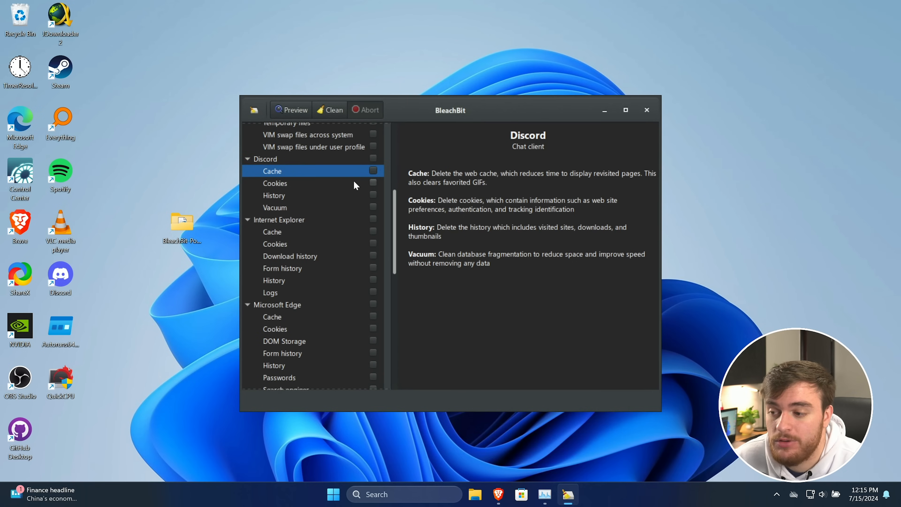
{"action": "scroll", "coordinate": [354, 185], "scroll_direction": "down", "scroll_amount": 1}
{"action": "left_click_drag", "start_coordinate": [488, 184], "coordinate": [425, 182]}
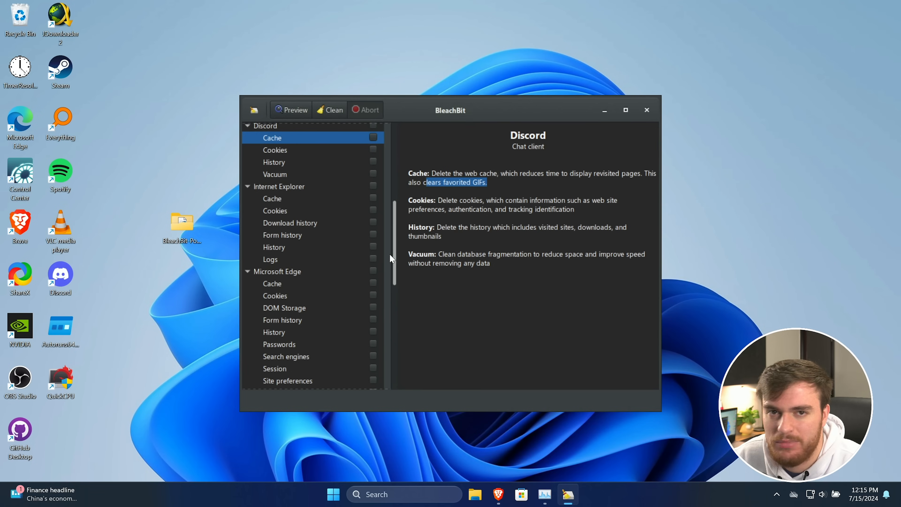
Under System, mark Memory dump, MUICache, Prefetch, Recycle bin, Temporary files and Update uninstallers for cleaning.
{"action": "scroll", "coordinate": [321, 209], "scroll_direction": "down", "scroll_amount": 6}
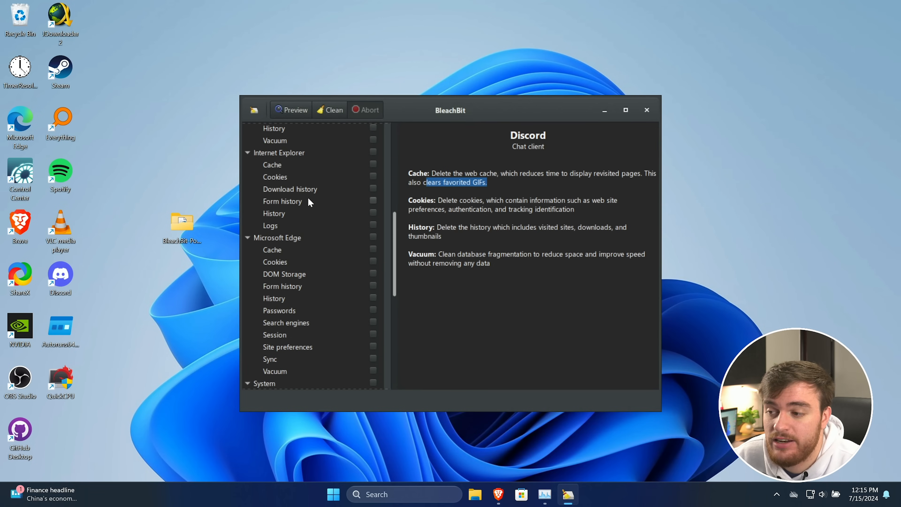
{"action": "scroll", "coordinate": [287, 237], "scroll_direction": "down", "scroll_amount": 1}
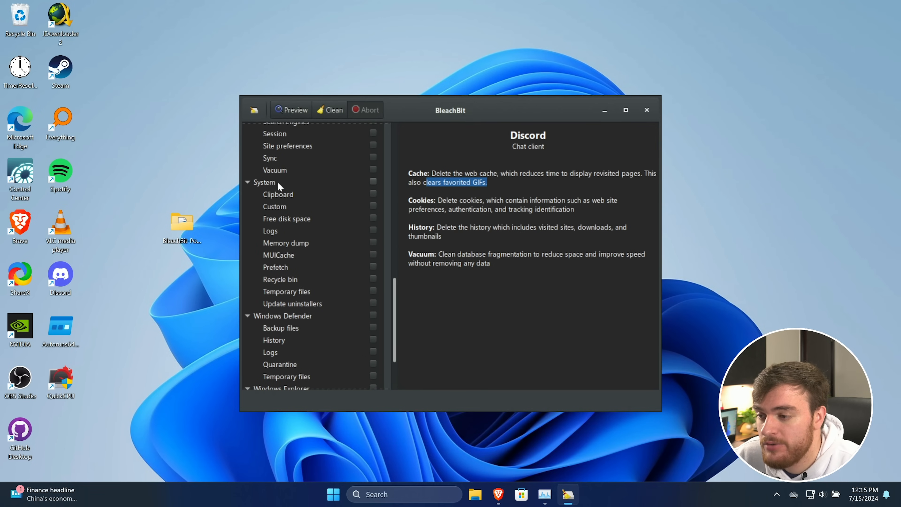
{"action": "left_click", "coordinate": [277, 182]}
{"action": "left_click", "coordinate": [372, 242]}
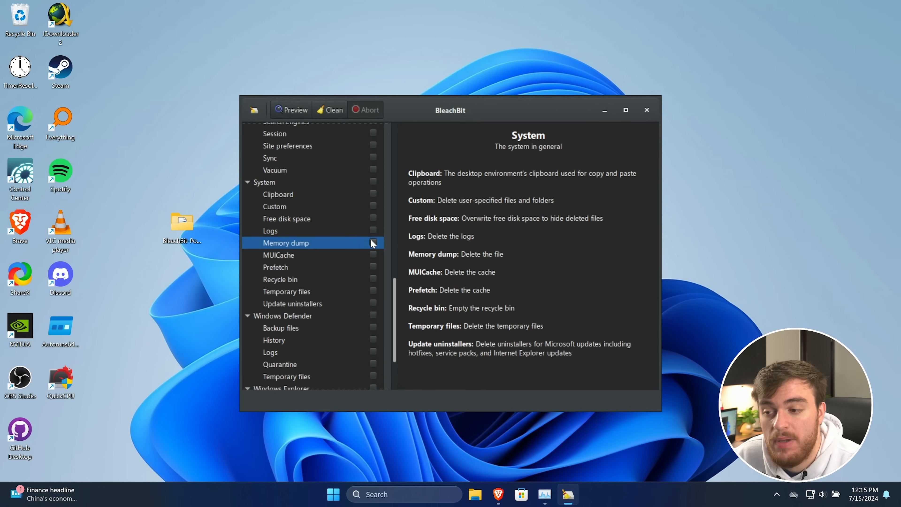
{"action": "left_click", "coordinate": [373, 254]}
{"action": "left_click", "coordinate": [373, 266]}
{"action": "left_click", "coordinate": [373, 278]}
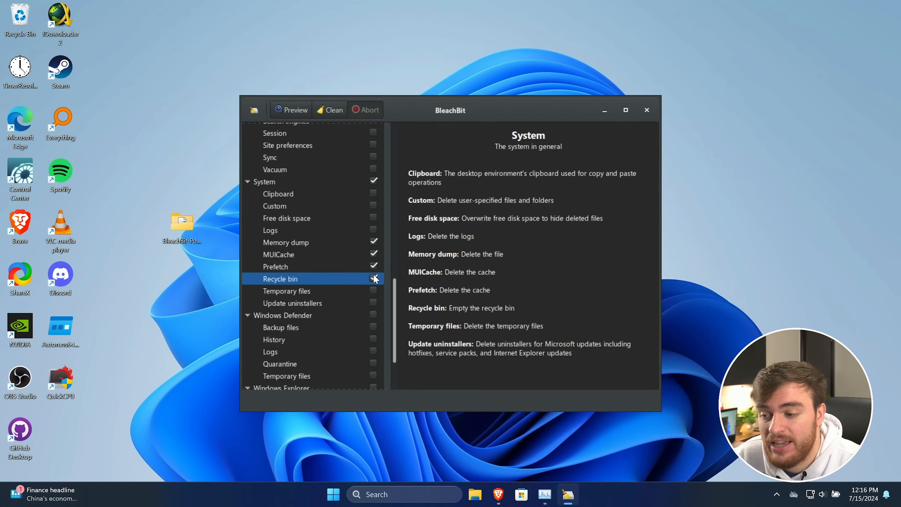
{"action": "left_click", "coordinate": [373, 290]}
{"action": "left_click", "coordinate": [373, 302]}
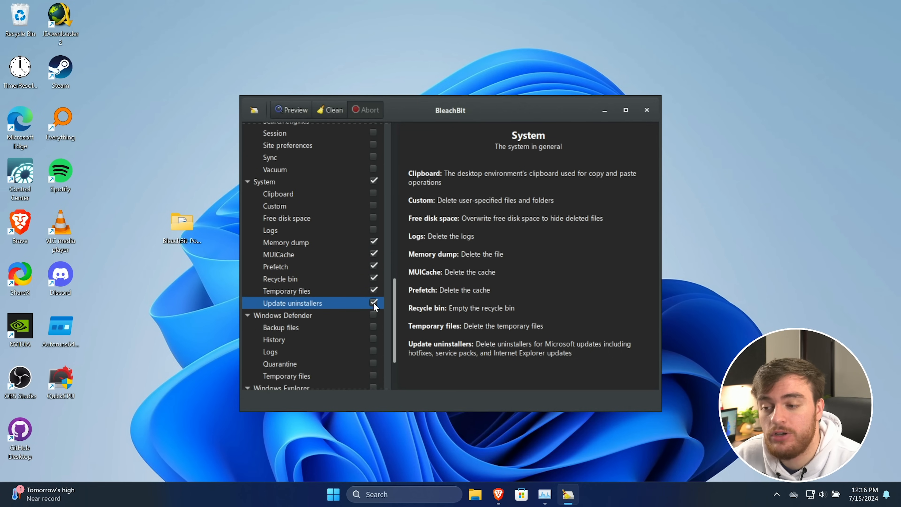
Review the descriptions of the System cleaning options, highlighting the explanation of Update uninstallers.
{"action": "left_click", "coordinate": [342, 282]}
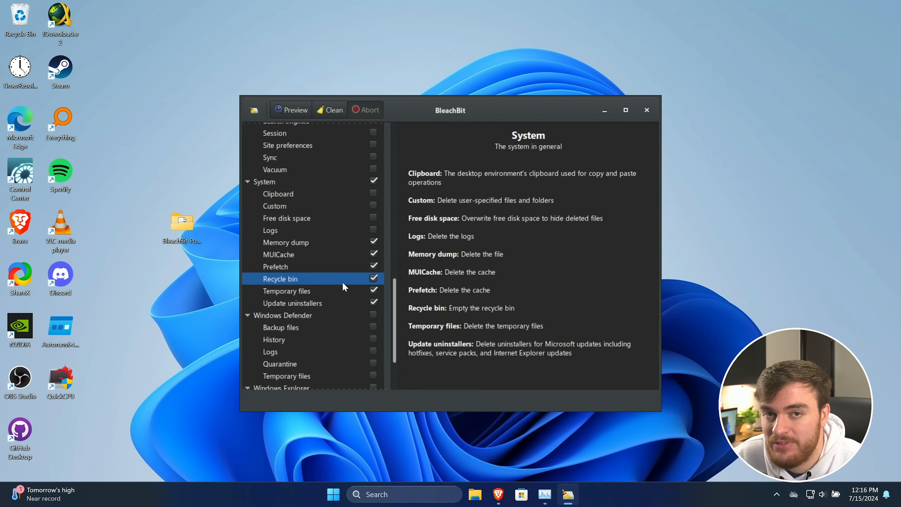
{"action": "left_click", "coordinate": [318, 300]}
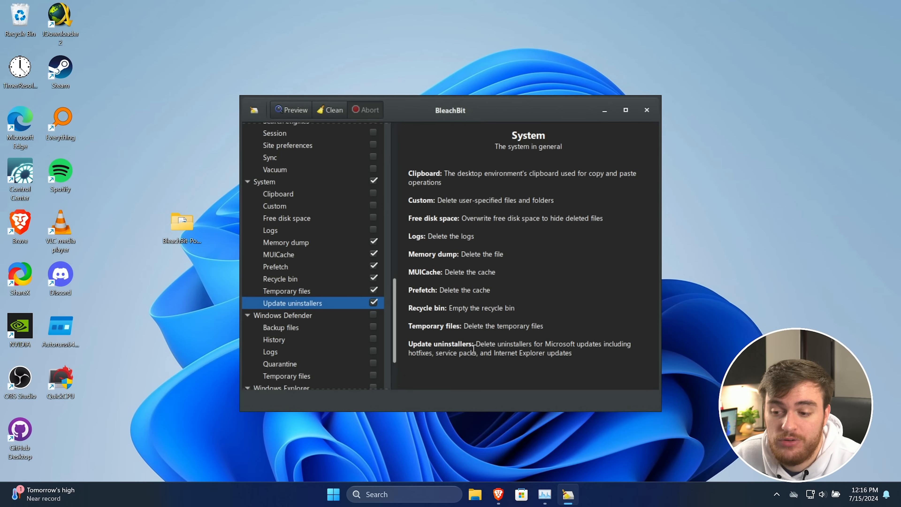
{"action": "left_click_drag", "start_coordinate": [476, 344], "coordinate": [578, 354]}
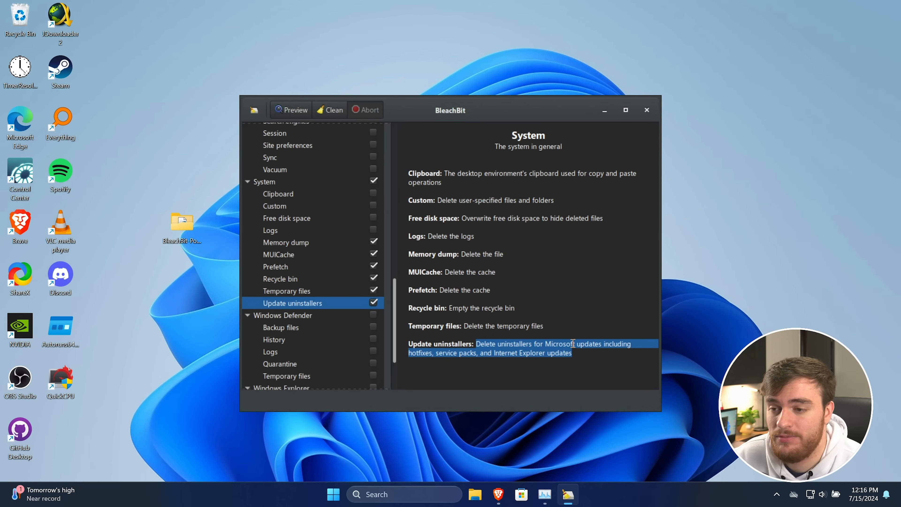
{"action": "left_click", "coordinate": [331, 257]}
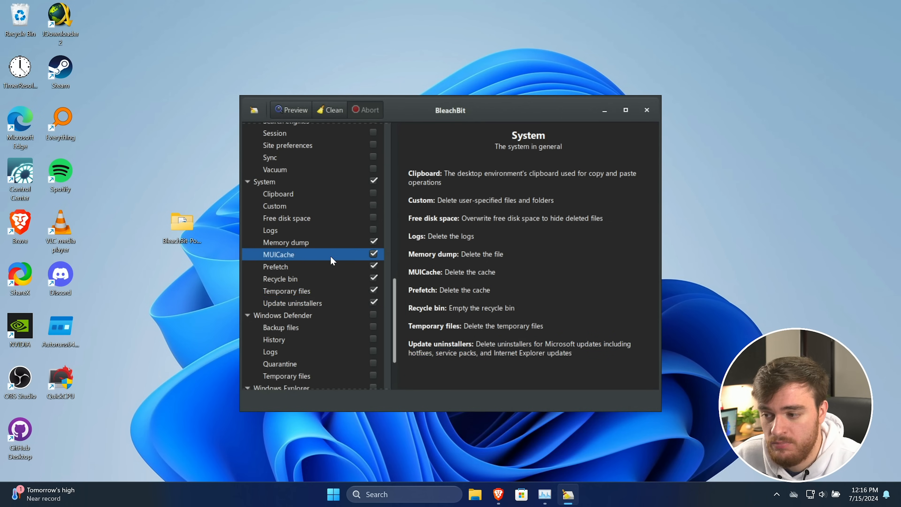
{"action": "left_click", "coordinate": [326, 243]}
{"action": "left_click", "coordinate": [317, 270]}
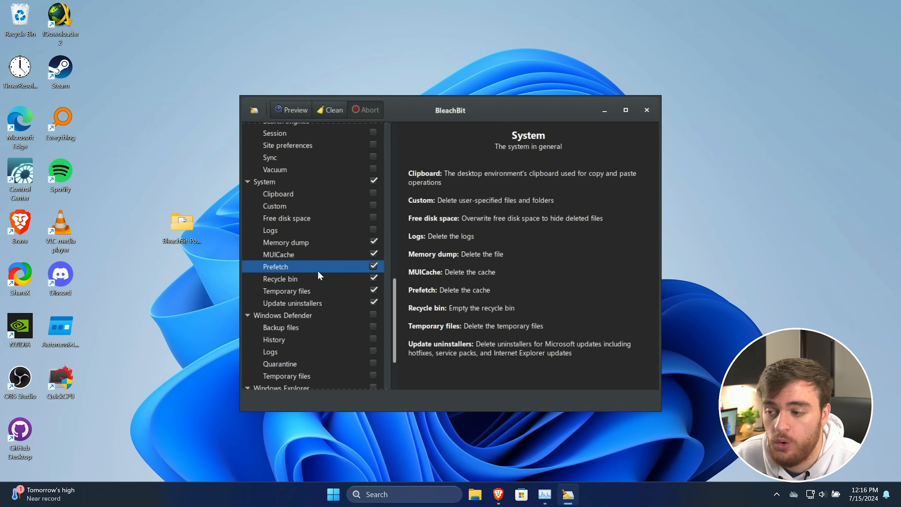
{"action": "left_click", "coordinate": [342, 229]}
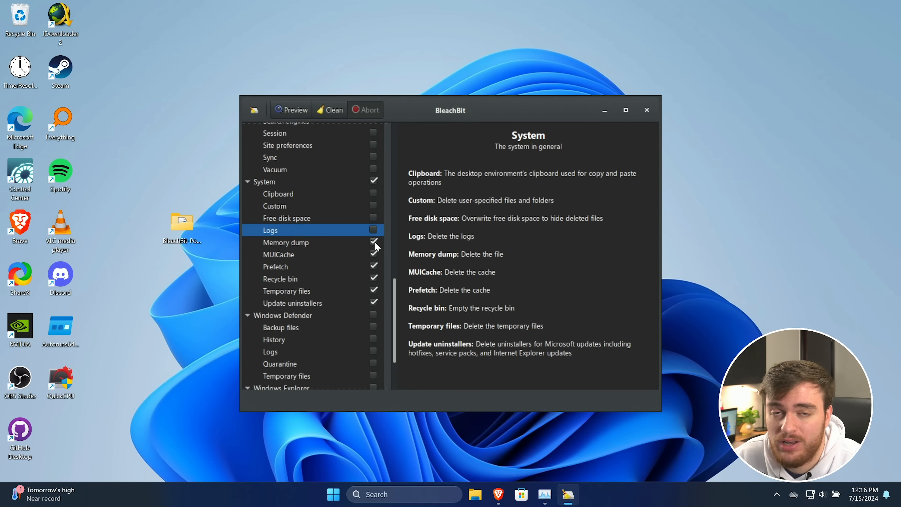
Check the remaining Windows Defender and Windows Explorer options, and run a preview of the selected cleanup instead of deleting files.
{"action": "scroll", "coordinate": [375, 242], "scroll_direction": "down", "scroll_amount": 3}
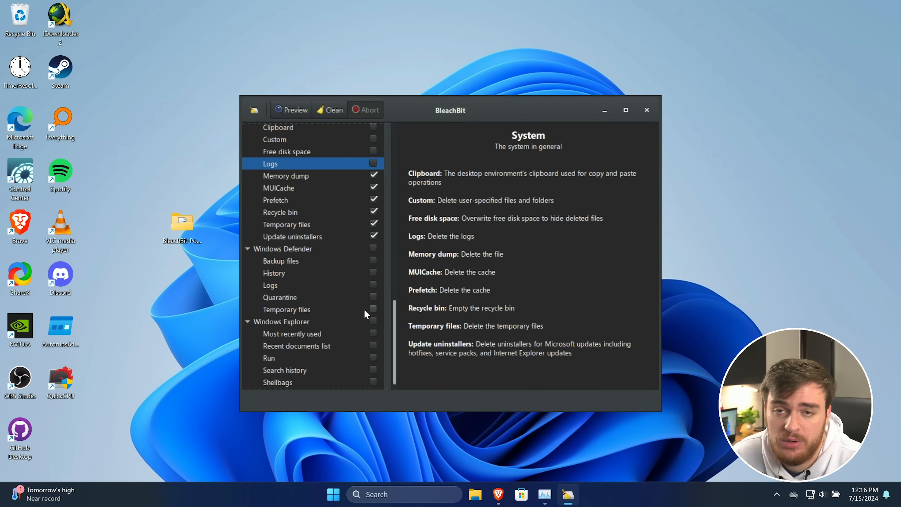
{"action": "scroll", "coordinate": [363, 313], "scroll_direction": "down", "scroll_amount": 1}
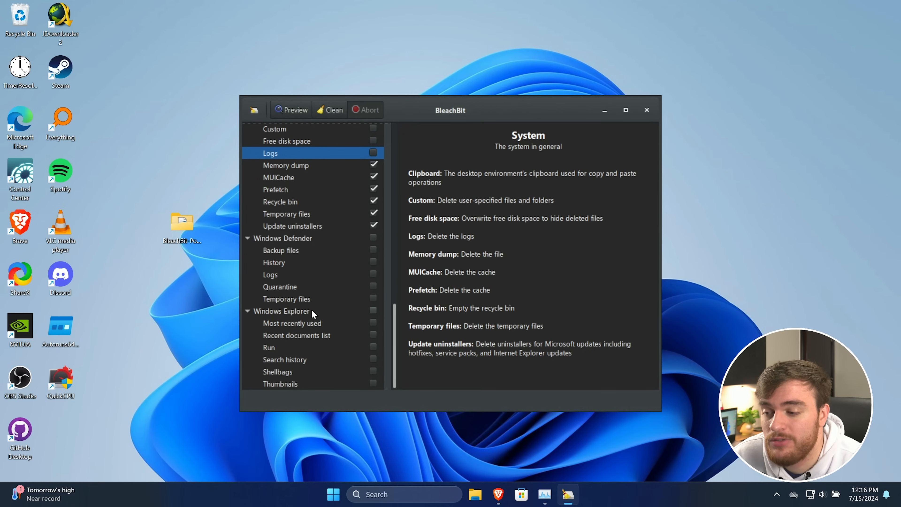
{"action": "scroll", "coordinate": [330, 374], "scroll_direction": "up", "scroll_amount": 10}
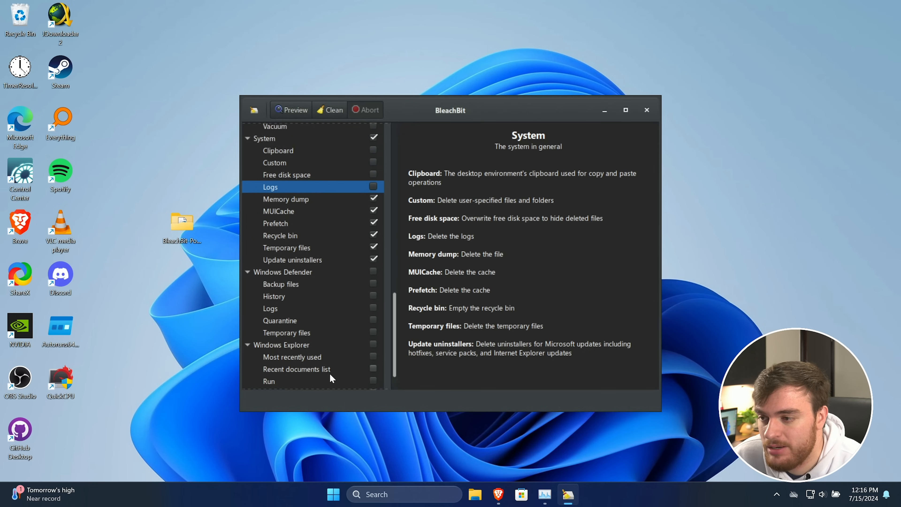
{"action": "scroll", "coordinate": [339, 277], "scroll_direction": "up", "scroll_amount": 10}
{"action": "left_click", "coordinate": [330, 110]}
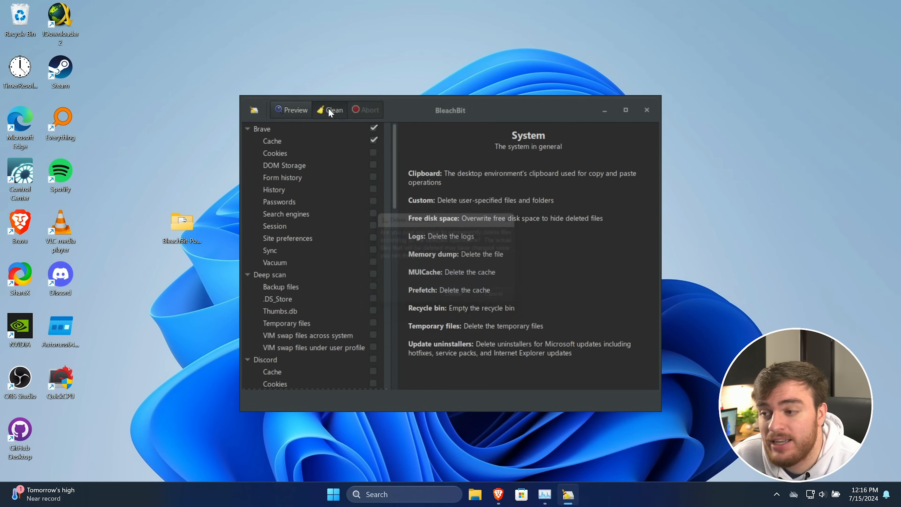
{"action": "left_click", "coordinate": [506, 303]}
{"action": "left_click", "coordinate": [291, 110]}
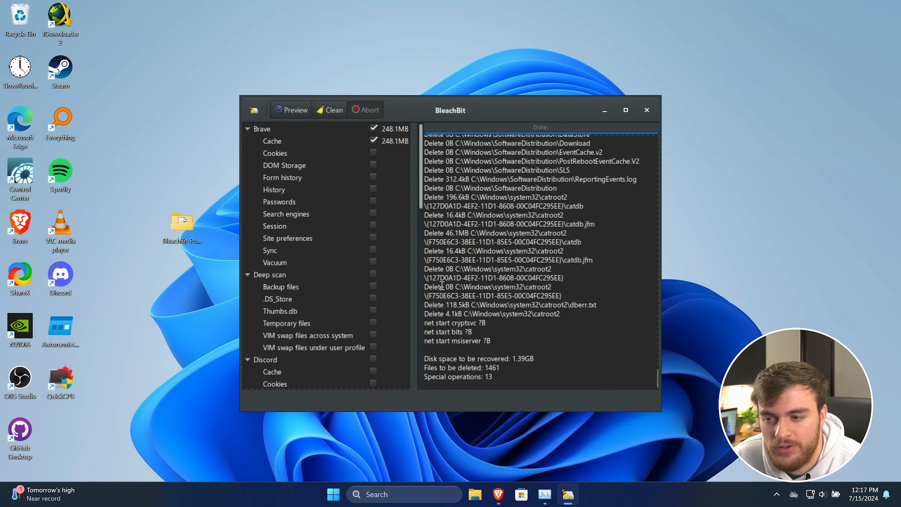
Examine the preview's list of files to delete and highlight the disk space to be recovered.
{"action": "scroll", "coordinate": [535, 317], "scroll_direction": "up", "scroll_amount": 5}
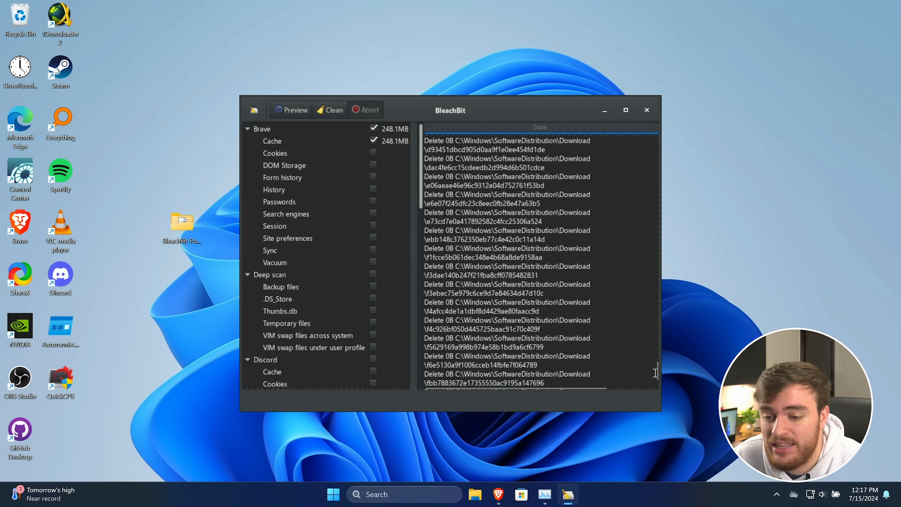
{"action": "left_click_drag", "start_coordinate": [655, 373], "coordinate": [654, 138]}
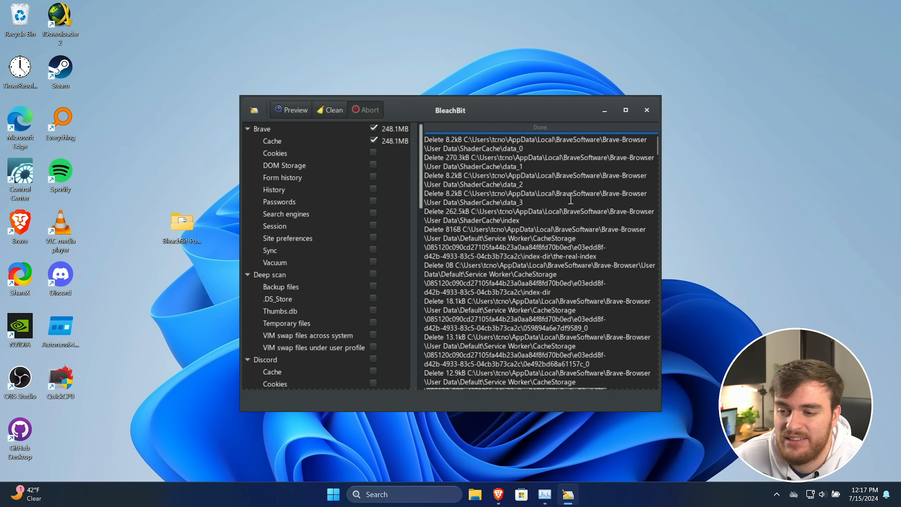
{"action": "left_click_drag", "start_coordinate": [657, 139], "coordinate": [645, 383]}
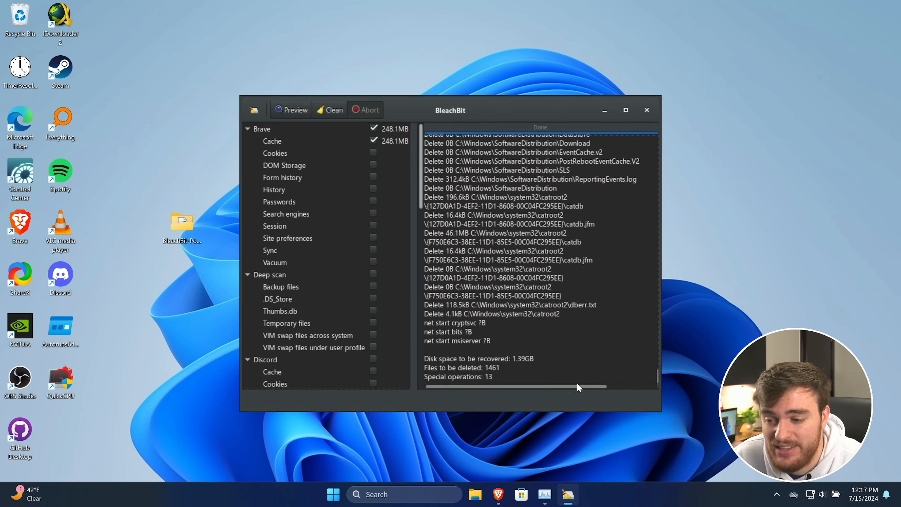
{"action": "left_click_drag", "start_coordinate": [539, 359], "coordinate": [409, 359]}
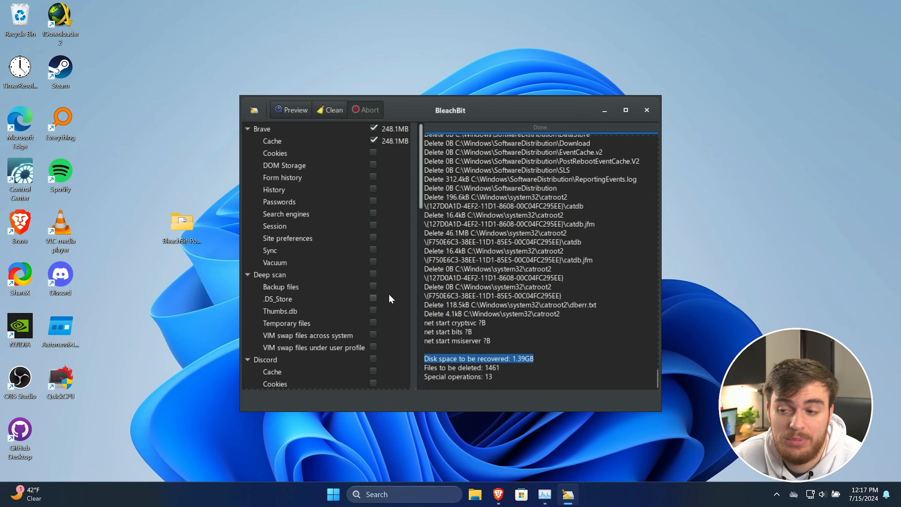
Recheck the marked cleaning options, including Update uninstallers, and run the cleanup, confirming permanent deletion of the selected files.
{"action": "scroll", "coordinate": [388, 299], "scroll_direction": "down", "scroll_amount": 1}
{"action": "scroll", "coordinate": [388, 299], "scroll_direction": "up", "scroll_amount": 1}
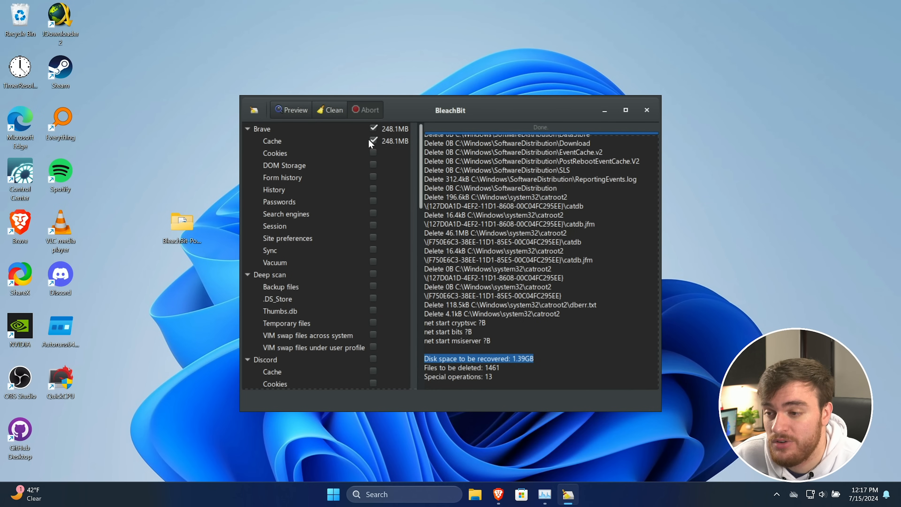
{"action": "scroll", "coordinate": [357, 206], "scroll_direction": "down", "scroll_amount": 14}
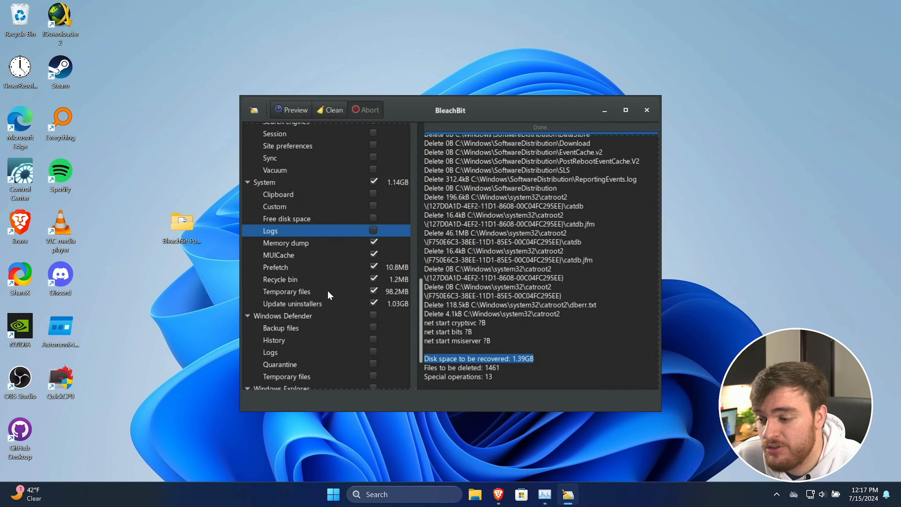
{"action": "left_click", "coordinate": [314, 304]}
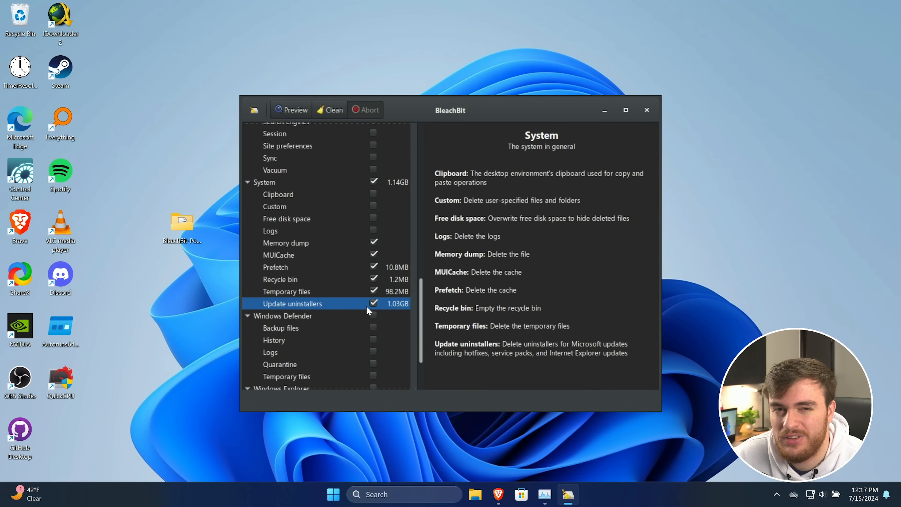
{"action": "left_click", "coordinate": [330, 109]}
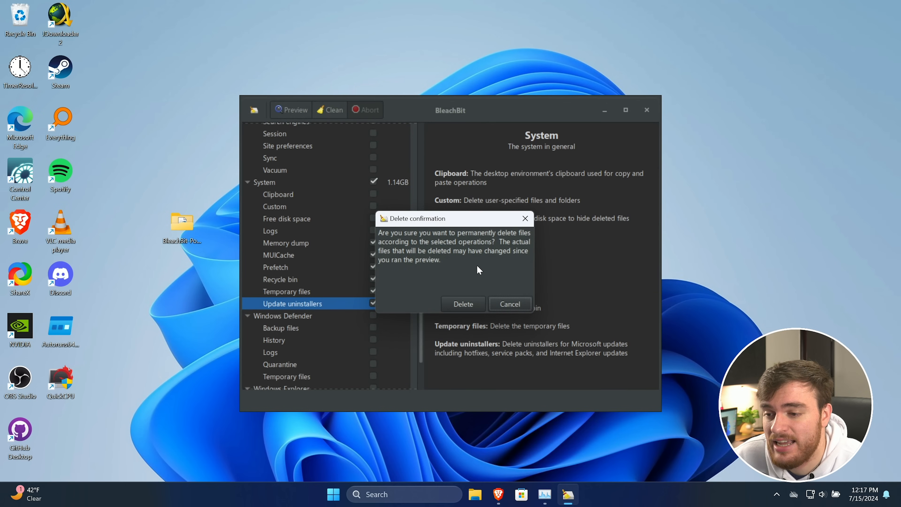
{"action": "left_click", "coordinate": [464, 304]}
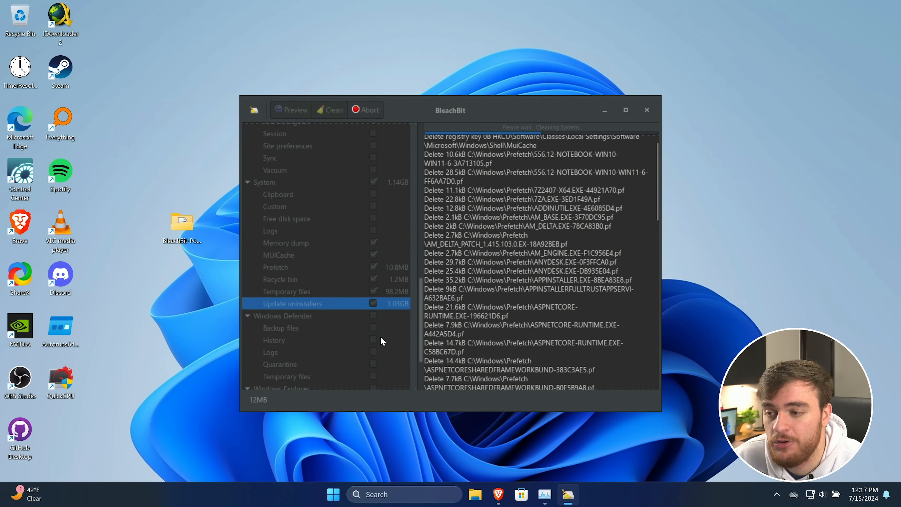
Close BleachBit after the cleanup finishes and move the BleachBit-Portable folder beside GitHub Desktop on the desktop.
{"action": "scroll", "coordinate": [381, 337], "scroll_direction": "up", "scroll_amount": 1}
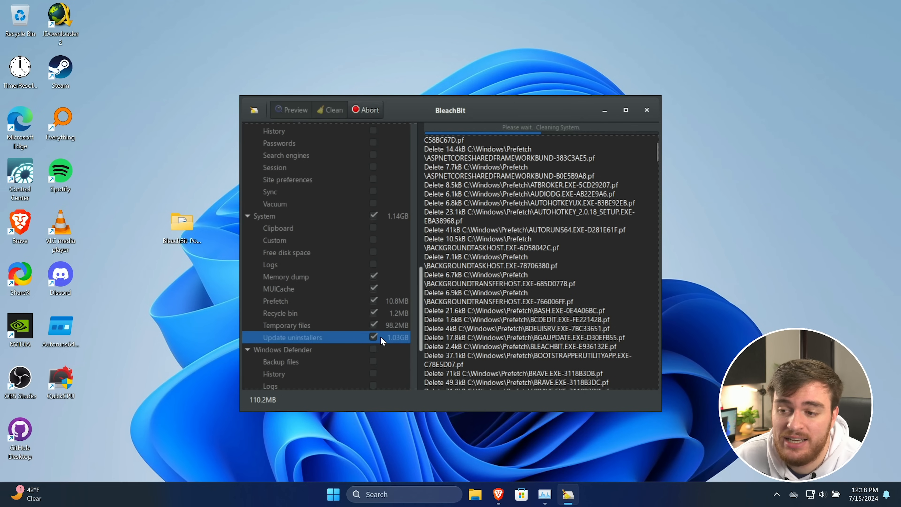
{"action": "scroll", "coordinate": [390, 294], "scroll_direction": "up", "scroll_amount": 1}
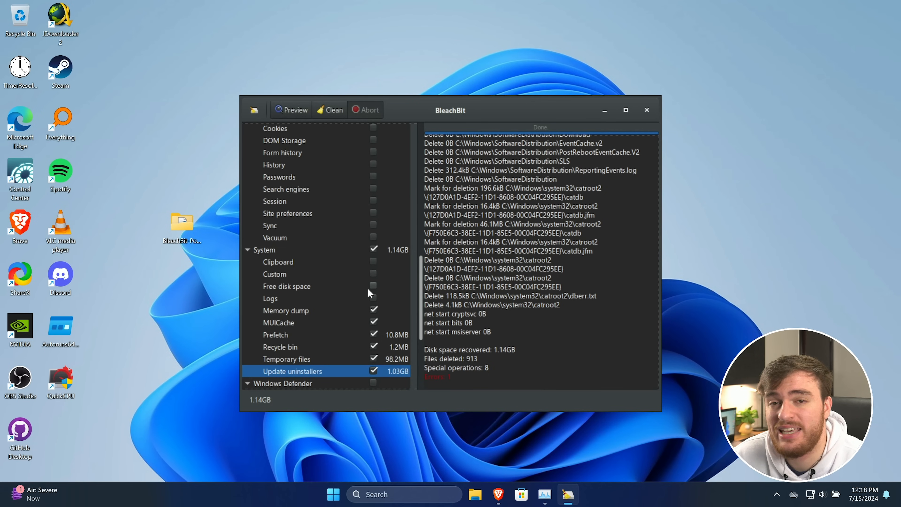
{"action": "scroll", "coordinate": [355, 288], "scroll_direction": "up", "scroll_amount": 10}
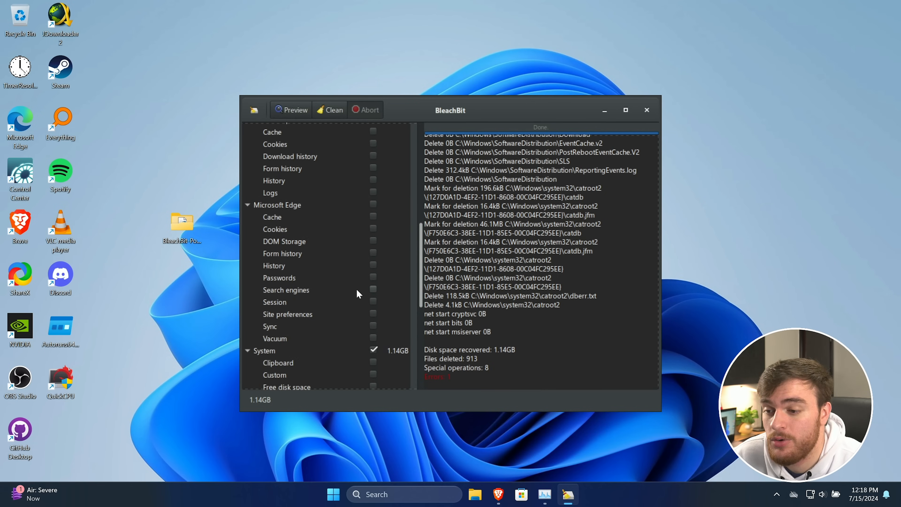
{"action": "scroll", "coordinate": [318, 188], "scroll_direction": "up", "scroll_amount": 3}
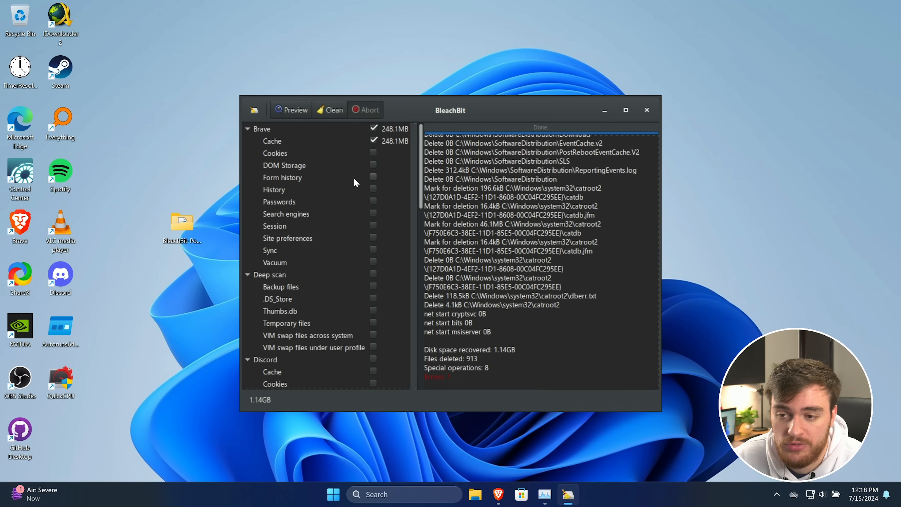
{"action": "left_click_drag", "start_coordinate": [490, 107], "coordinate": [549, 113]}
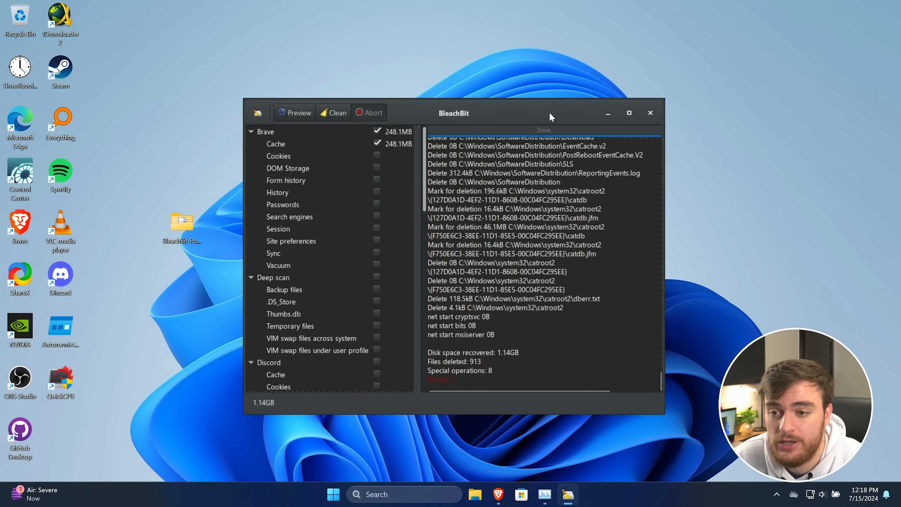
{"action": "left_click", "coordinate": [653, 112]}
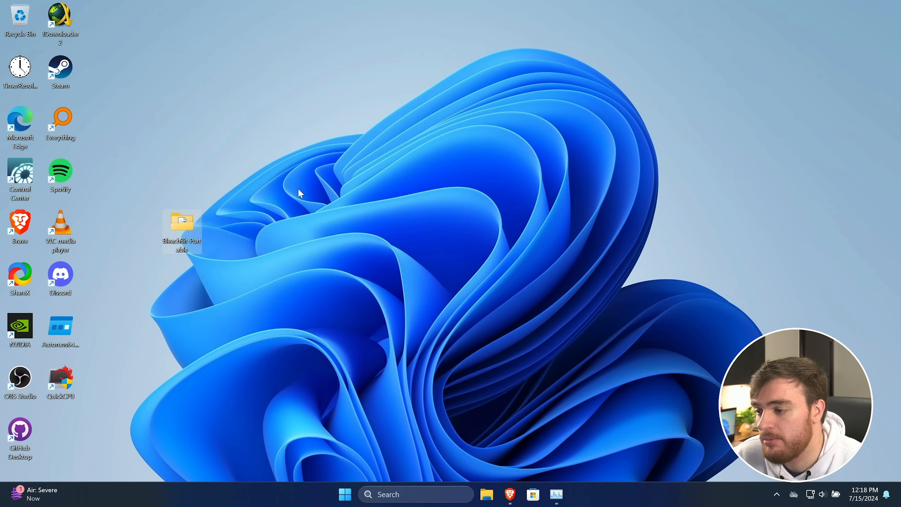
{"action": "left_click_drag", "start_coordinate": [181, 225], "coordinate": [90, 434]}
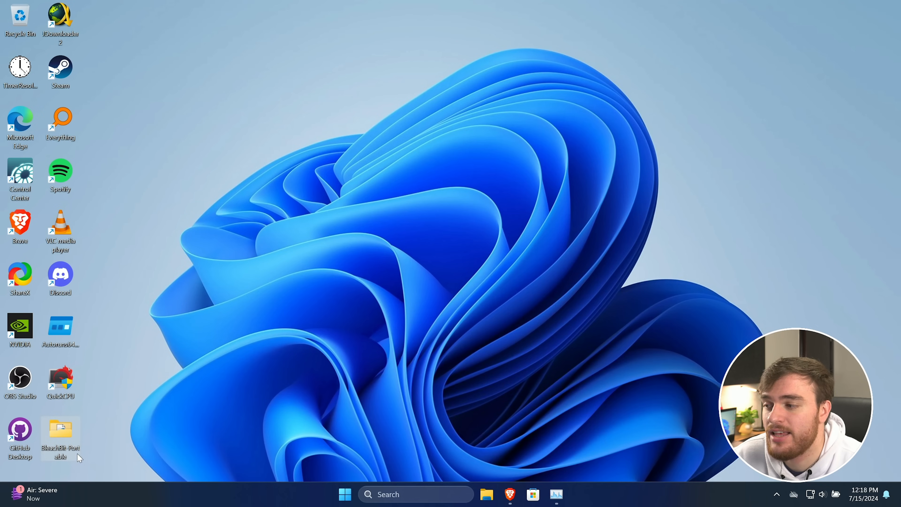
{"action": "left_click", "coordinate": [277, 335]}
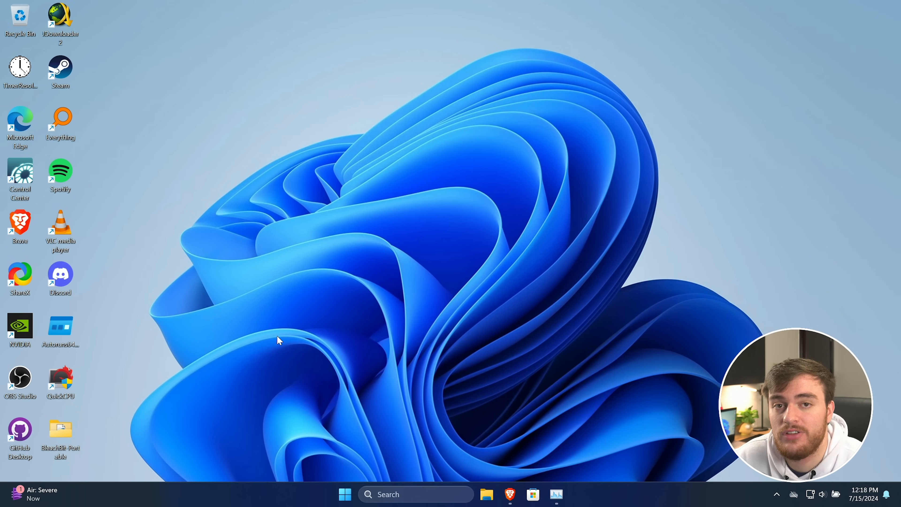
Open the Start menu to look at its Windows 11 layout and close it again.
{"action": "left_click", "coordinate": [346, 497]}
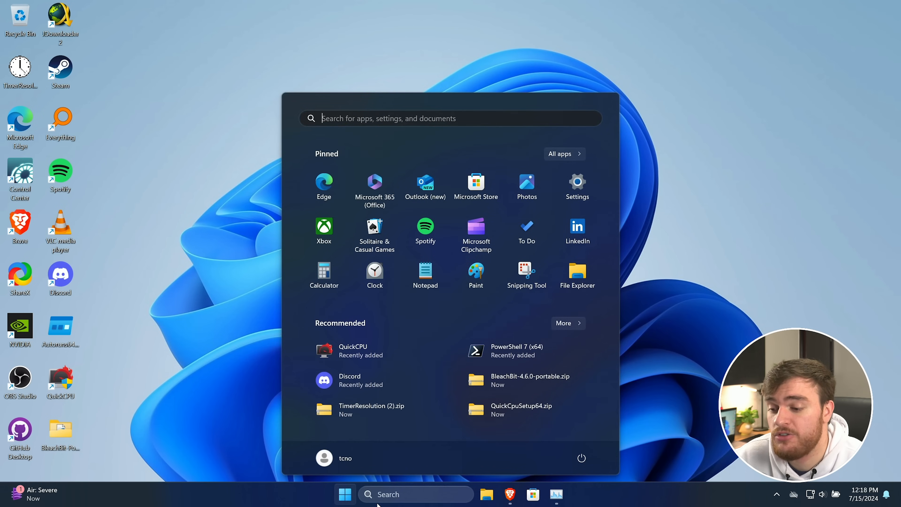
{"action": "left_click", "coordinate": [346, 498]}
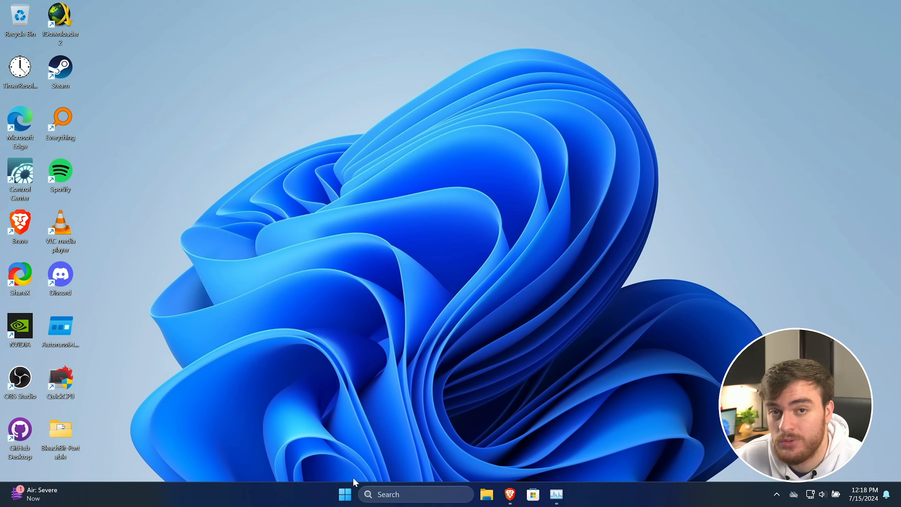
Switch to Brave, open the latest ExplorerPatcher release on GitHub, 22621.3527.65.5, and download ep_setup.exe.
{"action": "left_click", "coordinate": [505, 501]}
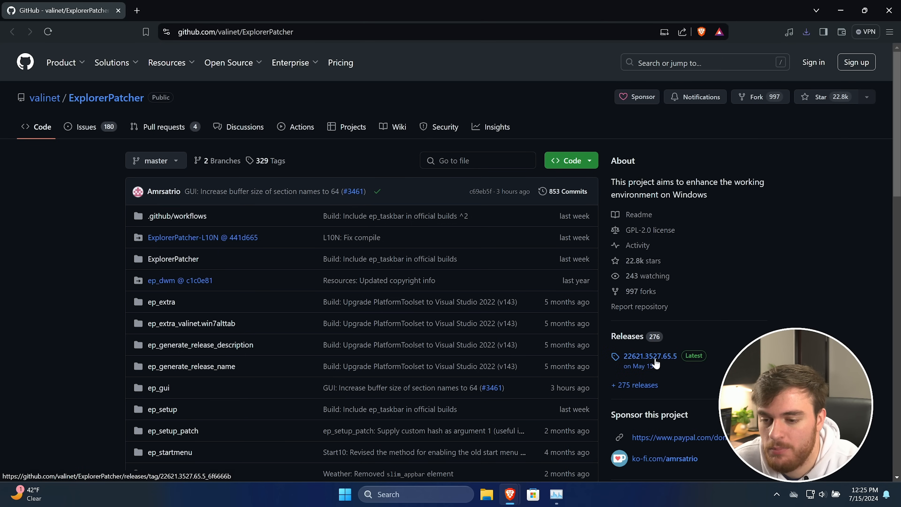
{"action": "left_click", "coordinate": [636, 366]}
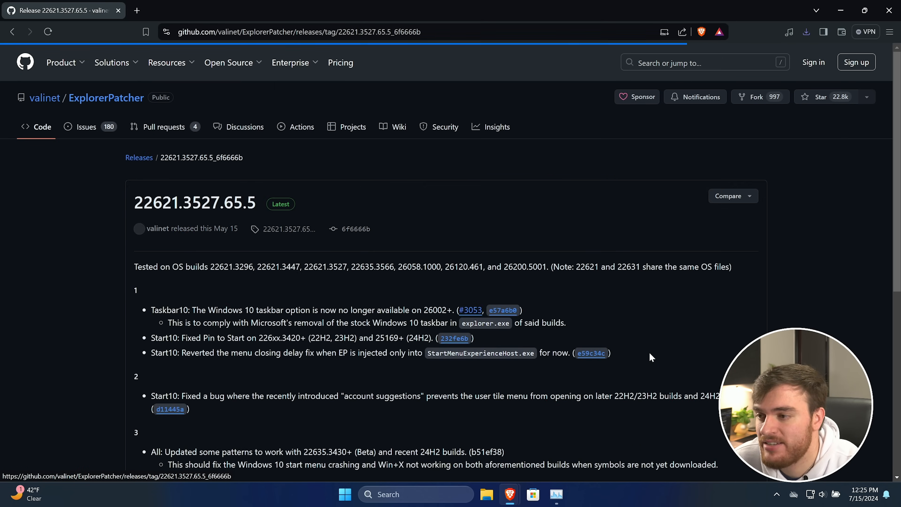
{"action": "scroll", "coordinate": [529, 285], "scroll_direction": "down", "scroll_amount": 10}
{"action": "left_click", "coordinate": [187, 339]}
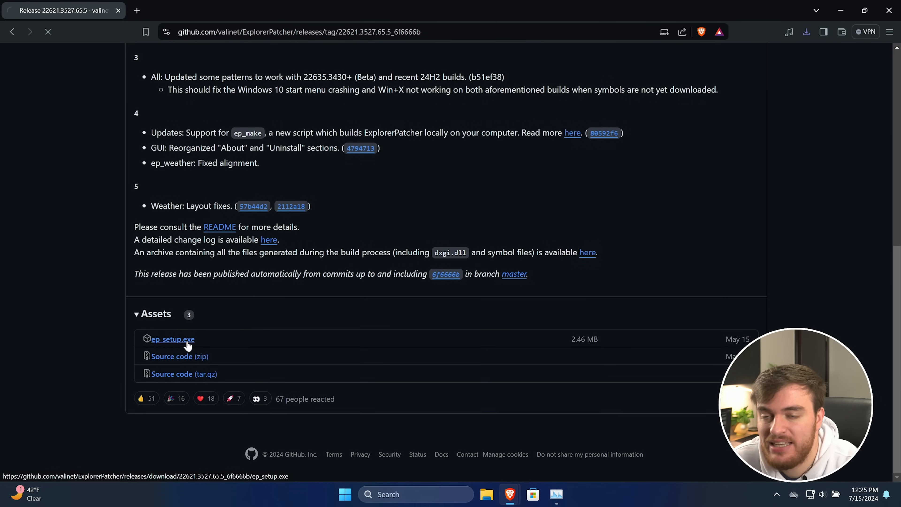
{"action": "left_click", "coordinate": [361, 263]}
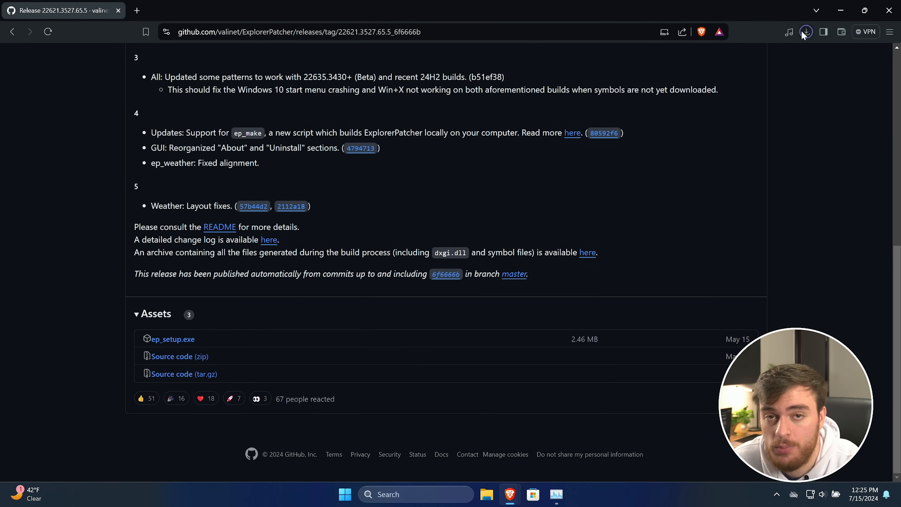
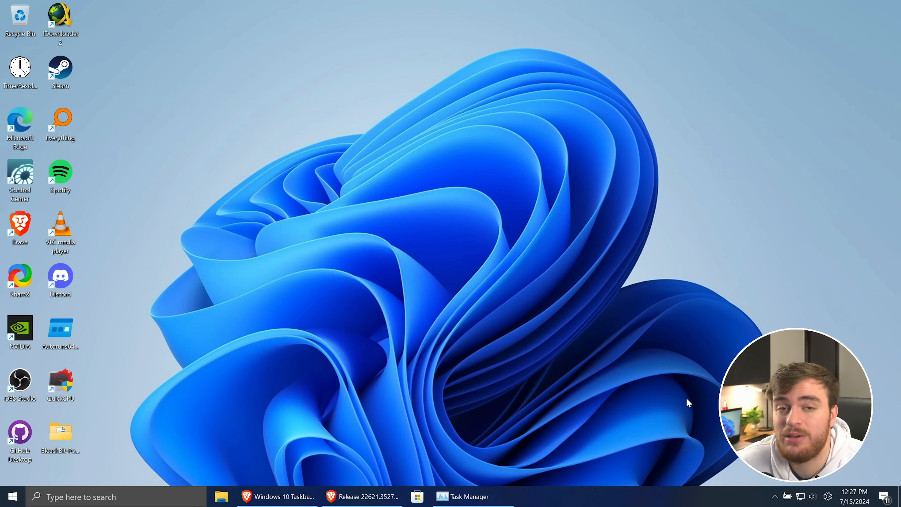
Check the Start menu with the Windows 10 style taskbar in place, and open ExplorerPatcher's taskbar Properties.
{"action": "left_click", "coordinate": [113, 492]}
{"action": "left_click", "coordinate": [12, 497]}
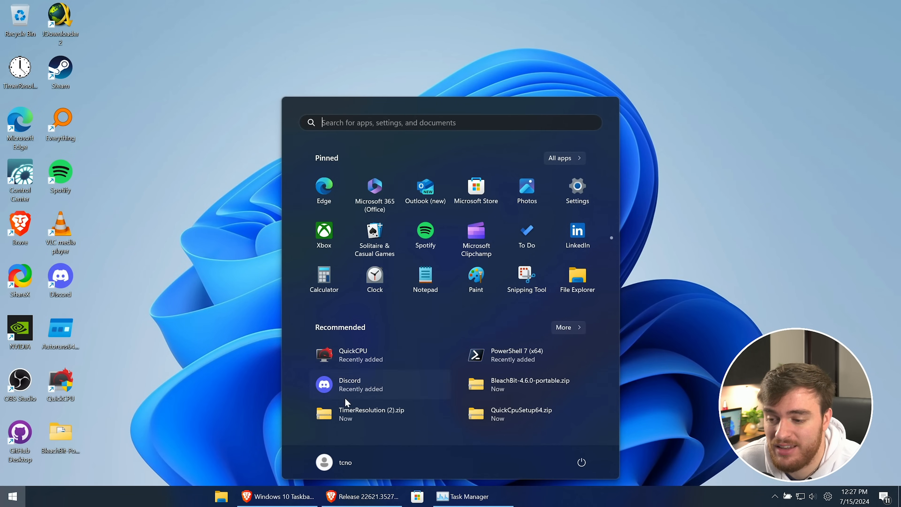
{"action": "left_click", "coordinate": [636, 495]}
{"action": "right_click", "coordinate": [635, 495]}
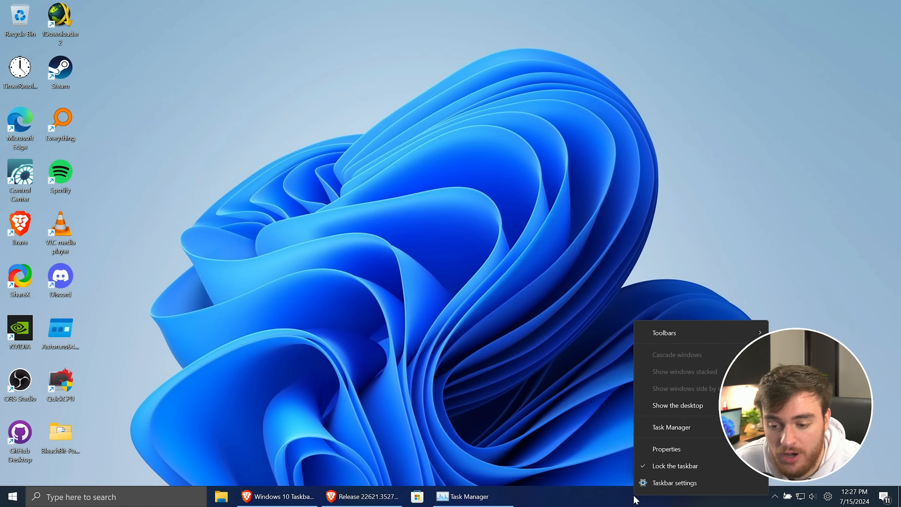
{"action": "left_click", "coordinate": [692, 448]}
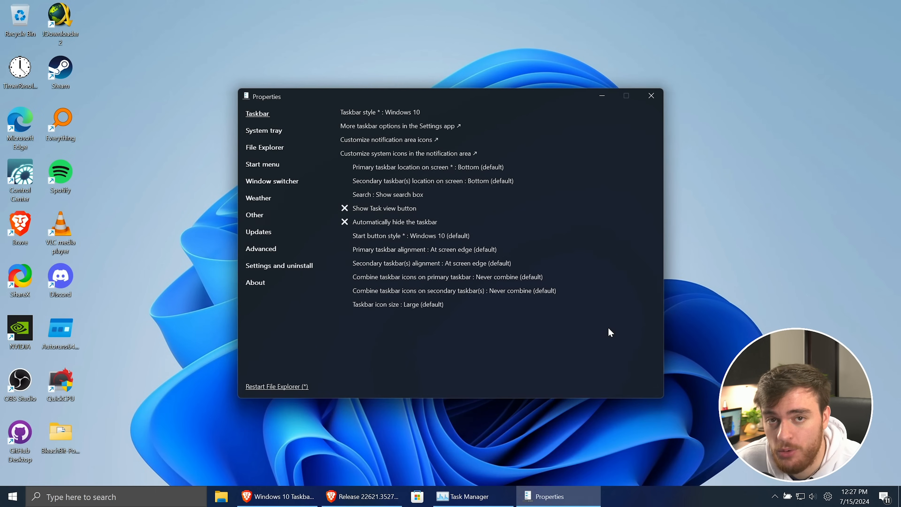
{"action": "left_click_drag", "start_coordinate": [386, 94], "coordinate": [387, 93]}
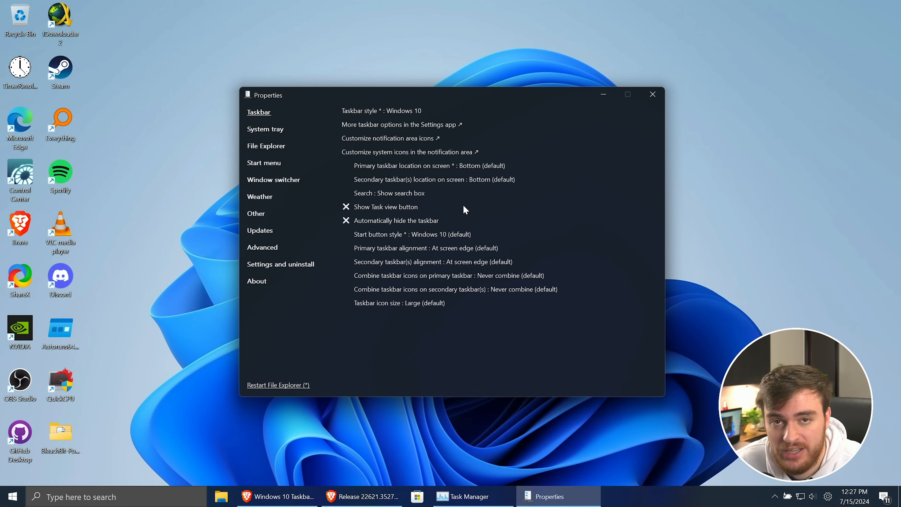
Set the taskbar style to Windows 11 (default) and restart File Explorer to apply it.
{"action": "left_click", "coordinate": [361, 110]}
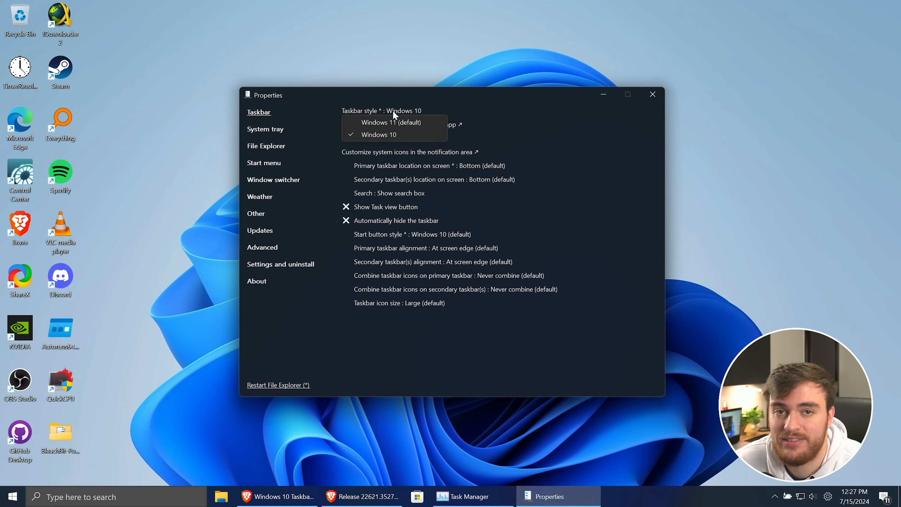
{"action": "left_click", "coordinate": [407, 125]}
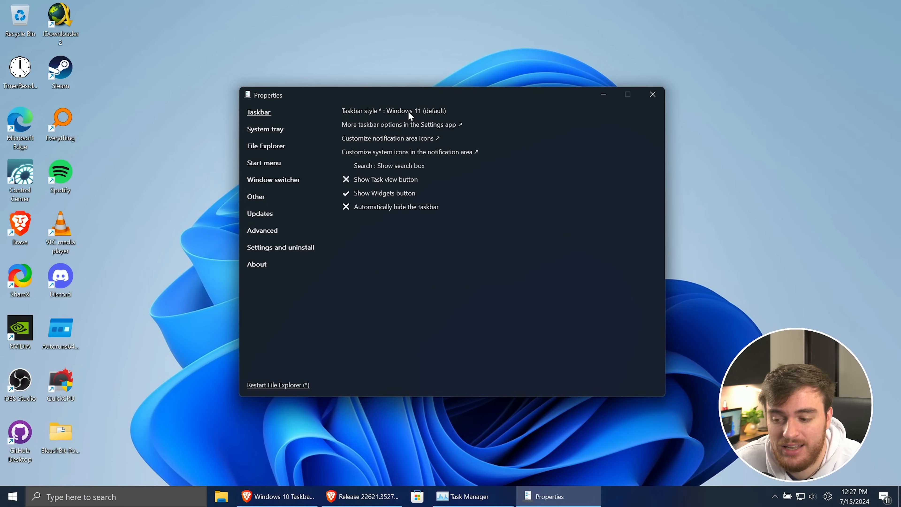
{"action": "left_click", "coordinate": [276, 386]}
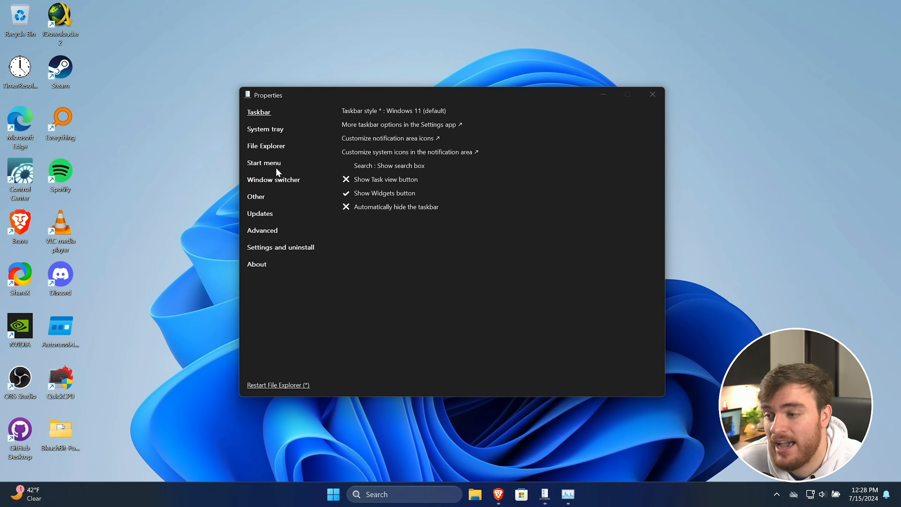
Set the Start menu style to Windows 10 and restart File Explorer to apply it.
{"action": "left_click", "coordinate": [267, 165]}
{"action": "left_click", "coordinate": [407, 110]}
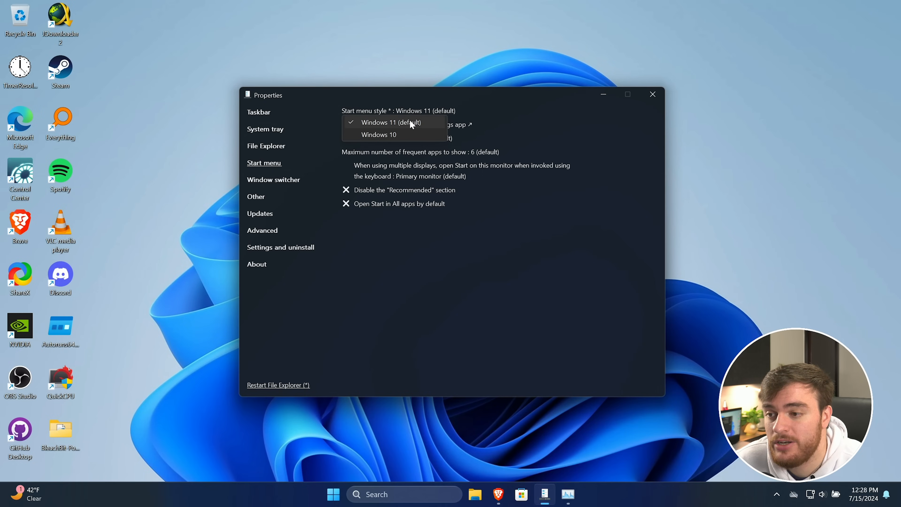
{"action": "left_click", "coordinate": [397, 132]}
{"action": "left_click", "coordinate": [294, 385]}
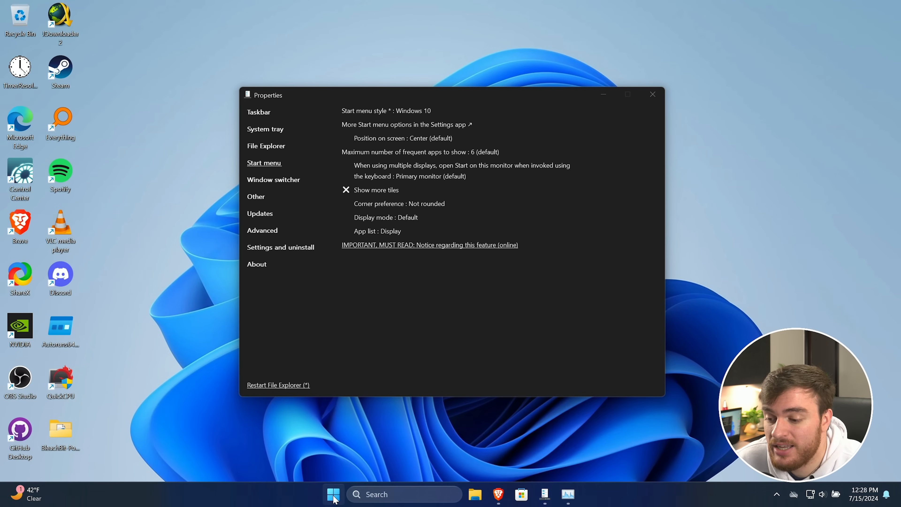
Open the restyled Start menu and browse through its list of installed apps and tiles.
{"action": "left_click", "coordinate": [333, 495]}
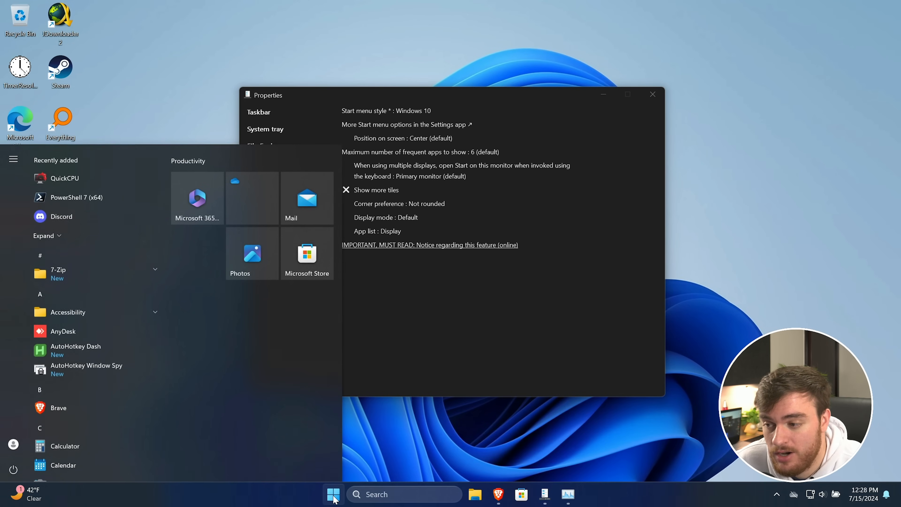
{"action": "left_click", "coordinate": [334, 498]}
{"action": "left_click", "coordinate": [334, 497]}
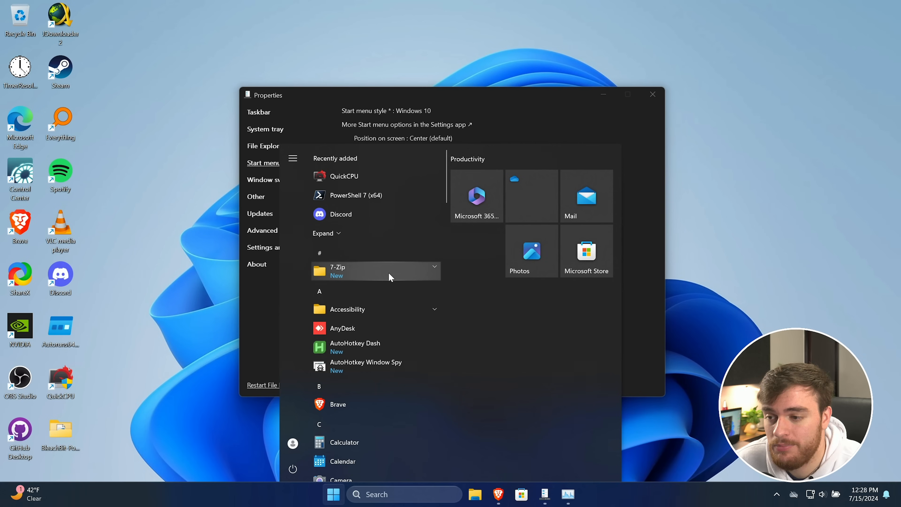
{"action": "scroll", "coordinate": [389, 280], "scroll_direction": "down", "scroll_amount": 15}
{"action": "scroll", "coordinate": [381, 329], "scroll_direction": "up", "scroll_amount": 15}
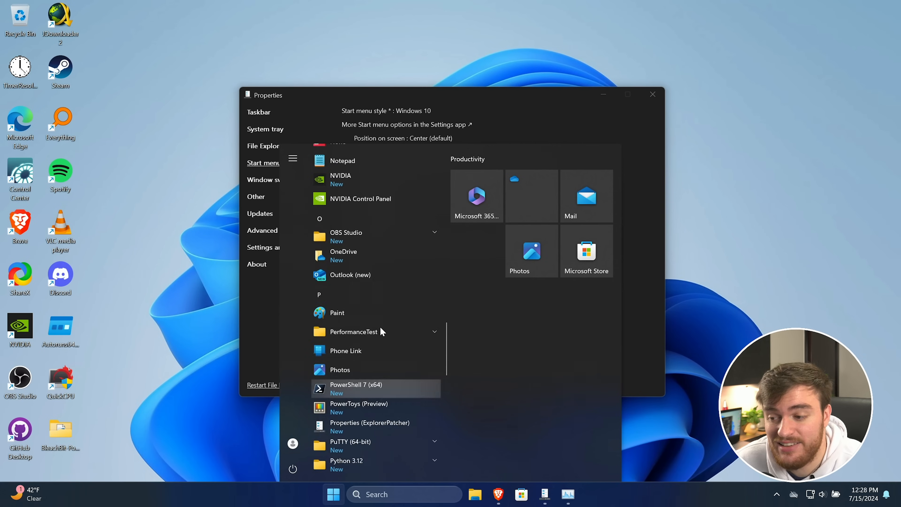
Set the taskbar style to Windows 10 and restart File Explorer to apply it.
{"action": "left_click", "coordinate": [261, 112]}
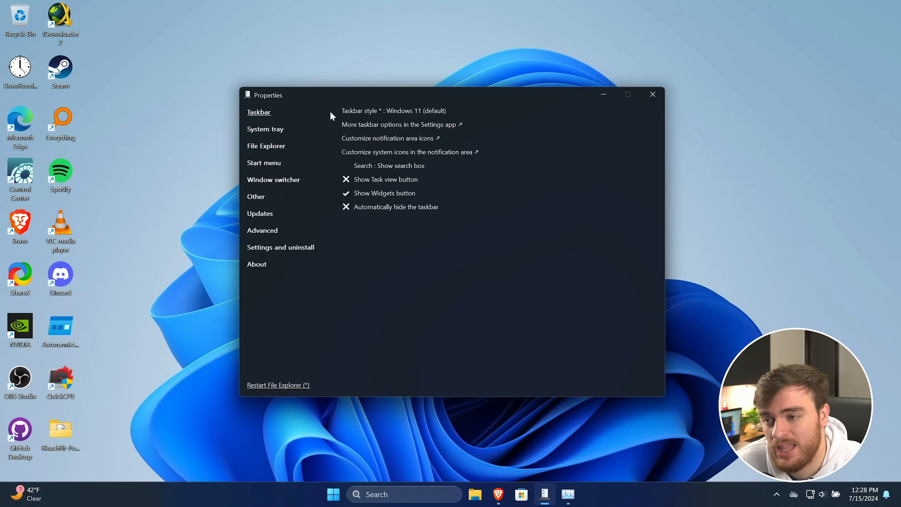
{"action": "left_click", "coordinate": [351, 108]}
{"action": "left_click", "coordinate": [396, 135]}
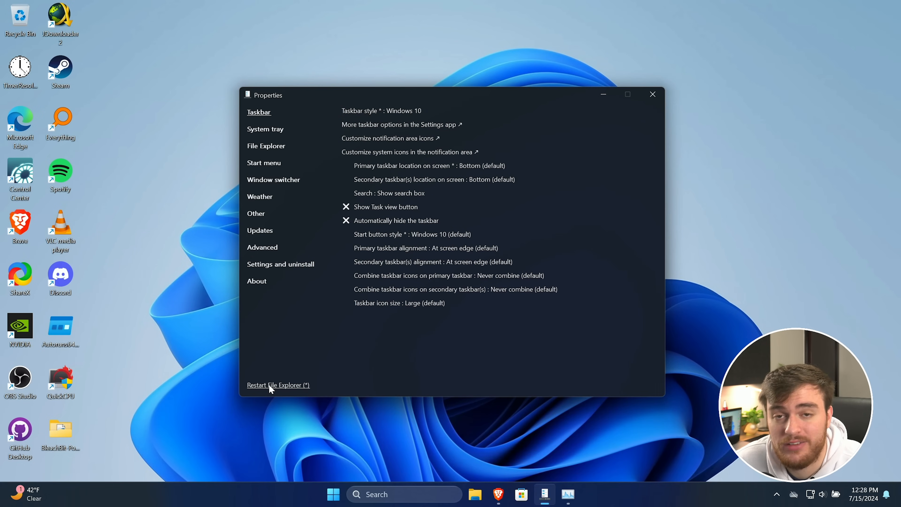
Preview the window switcher with the Windows 11 (default) style on the open windows.
{"action": "left_click", "coordinate": [395, 111]}
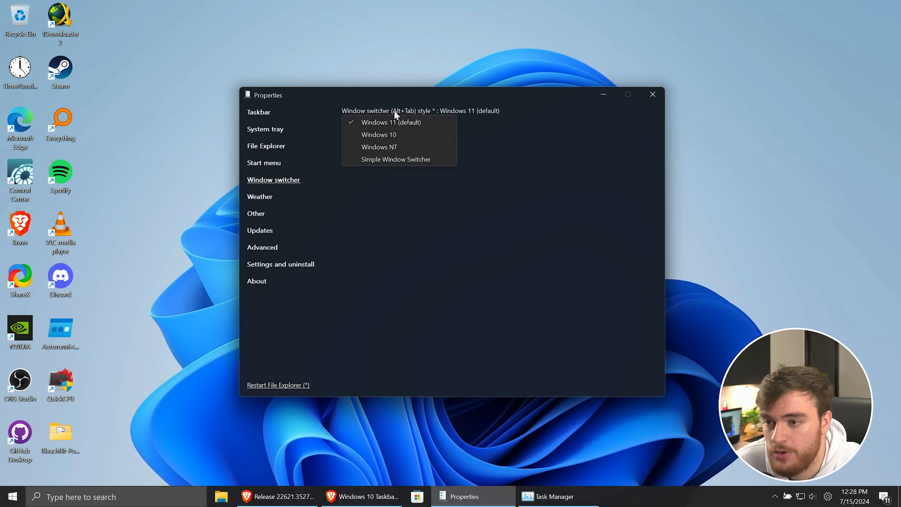
{"action": "key", "text": "alt+Tab"}
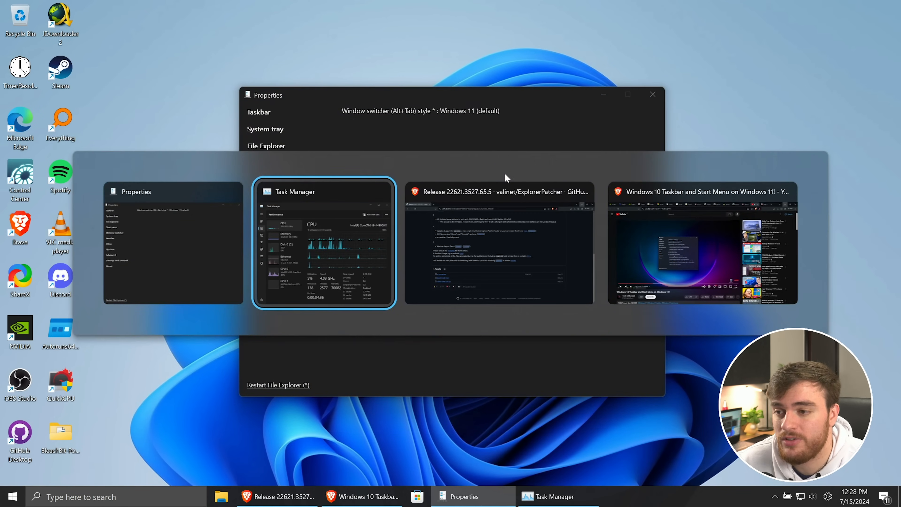
{"action": "key", "text": "Escape"}
Set the window switcher style to Windows NT and try switching between the open windows.
{"action": "left_click", "coordinate": [458, 111]}
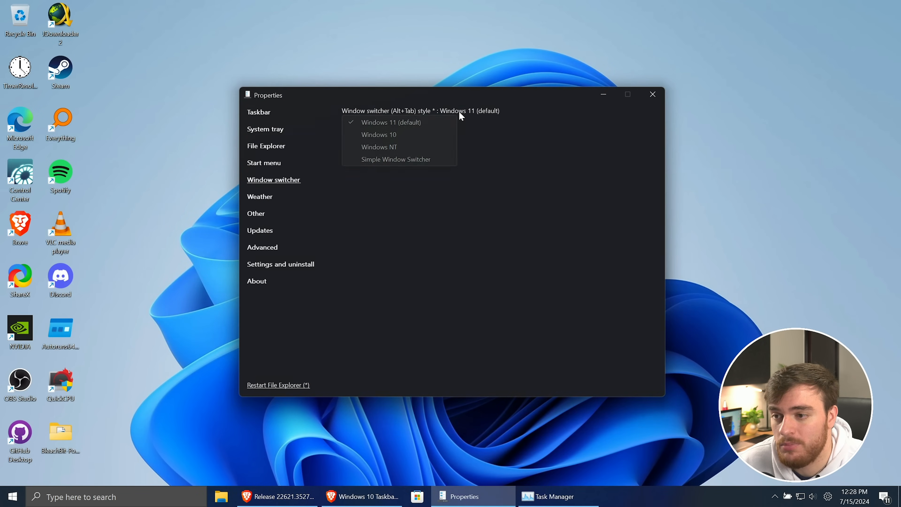
{"action": "left_click", "coordinate": [392, 138]}
{"action": "key", "text": "alt+Tab"}
{"action": "left_click", "coordinate": [449, 214]}
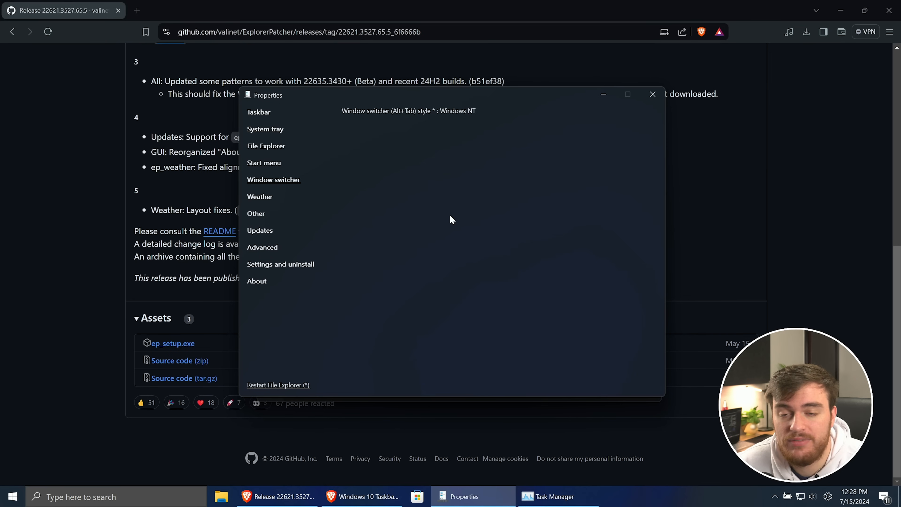
{"action": "key", "text": "alt+Tab"}
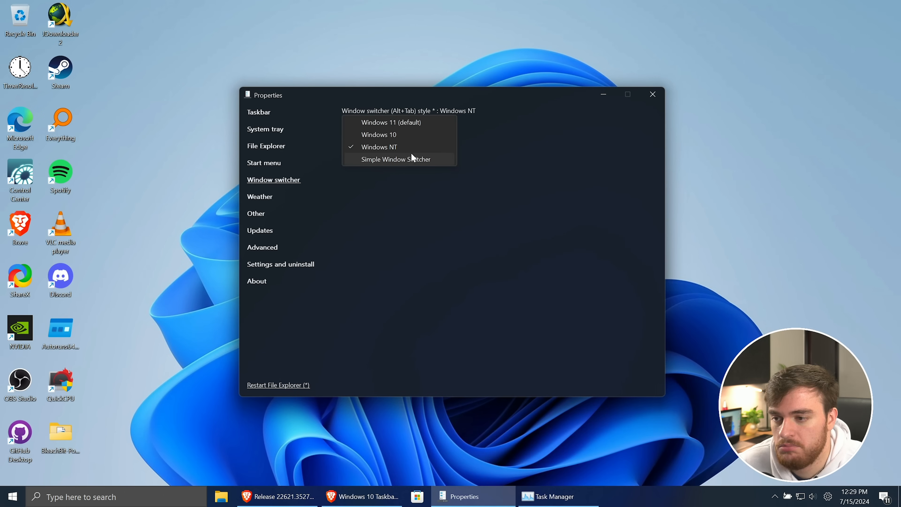
Try the Simple Window Switcher style on the open windows, and restore the Windows 11 (default) style.
{"action": "left_click", "coordinate": [407, 159]}
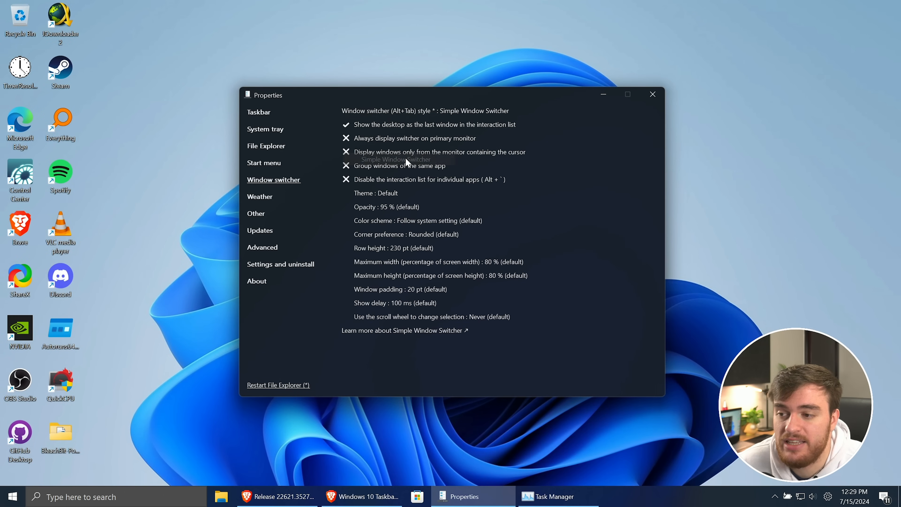
{"action": "key", "text": "alt+Tab"}
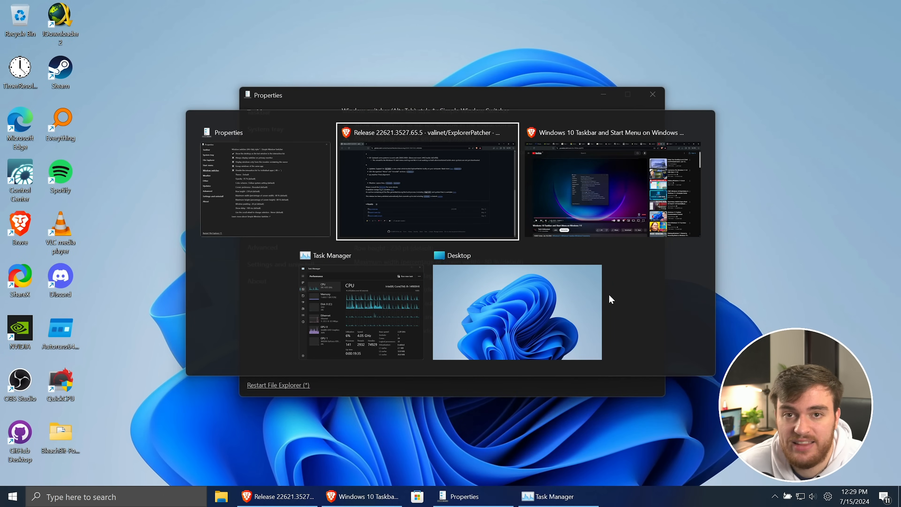
{"action": "left_click", "coordinate": [605, 45]}
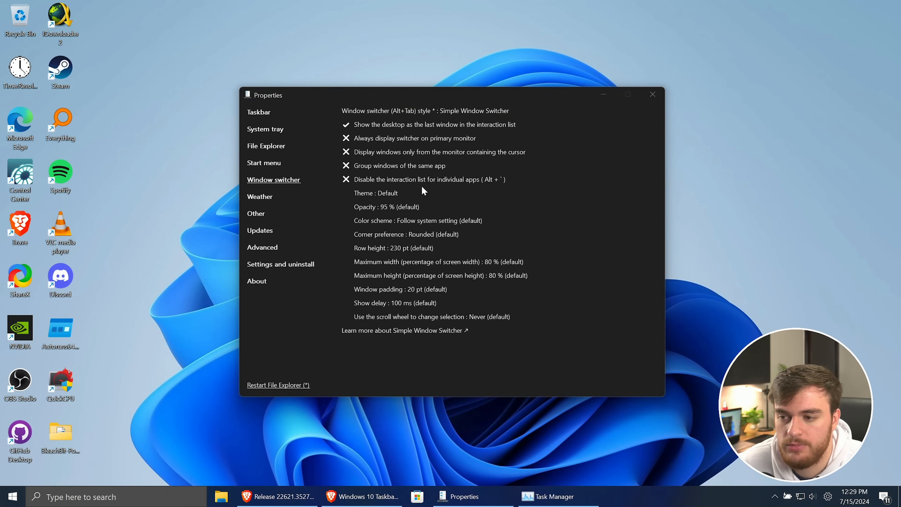
{"action": "left_click", "coordinate": [380, 112]}
{"action": "left_click", "coordinate": [381, 123]}
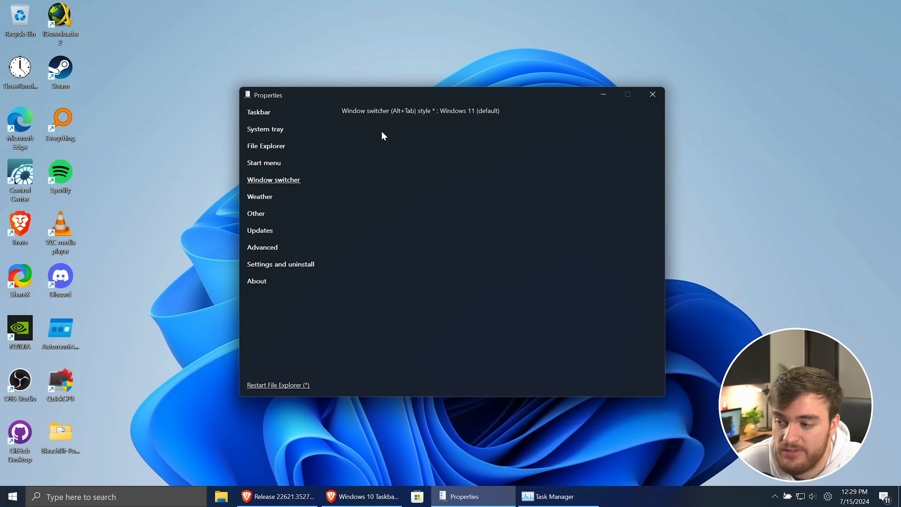
Try showing Weather on the taskbar, view the widget, and turn the option off again.
{"action": "left_click", "coordinate": [265, 200]}
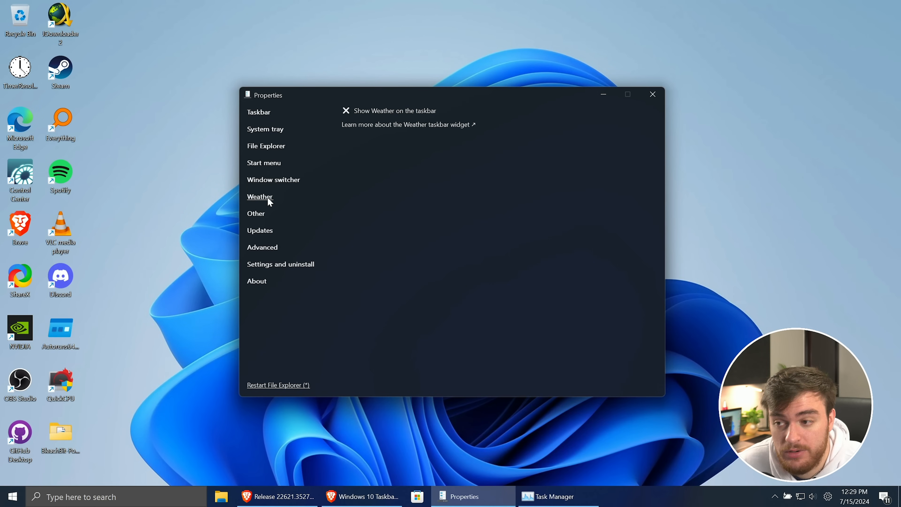
{"action": "left_click", "coordinate": [346, 112]}
{"action": "left_click", "coordinate": [756, 499]}
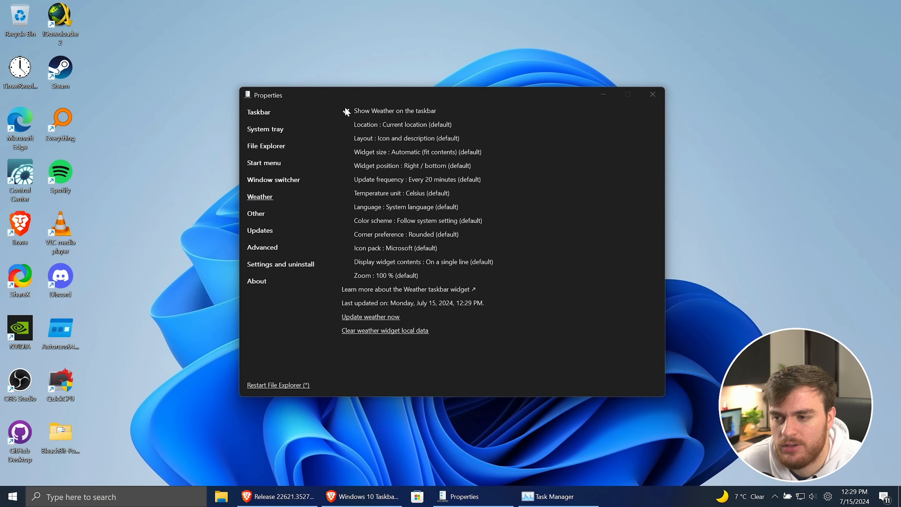
{"action": "left_click", "coordinate": [346, 111]}
Review the File Explorer and system tray settings, and open the Windows 10 volume flyout from the sound icon.
{"action": "left_click", "coordinate": [321, 139]}
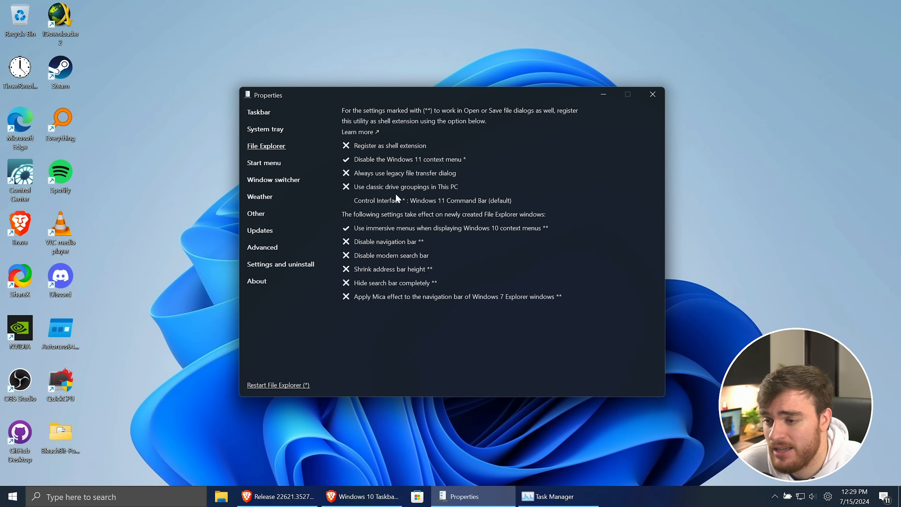
{"action": "left_click", "coordinate": [273, 134]}
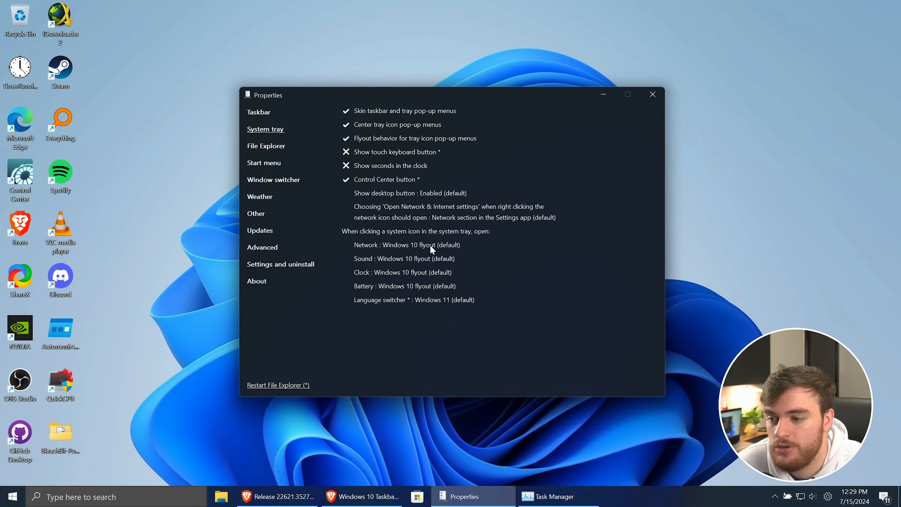
{"action": "left_click", "coordinate": [410, 257]}
{"action": "left_click", "coordinate": [520, 250]}
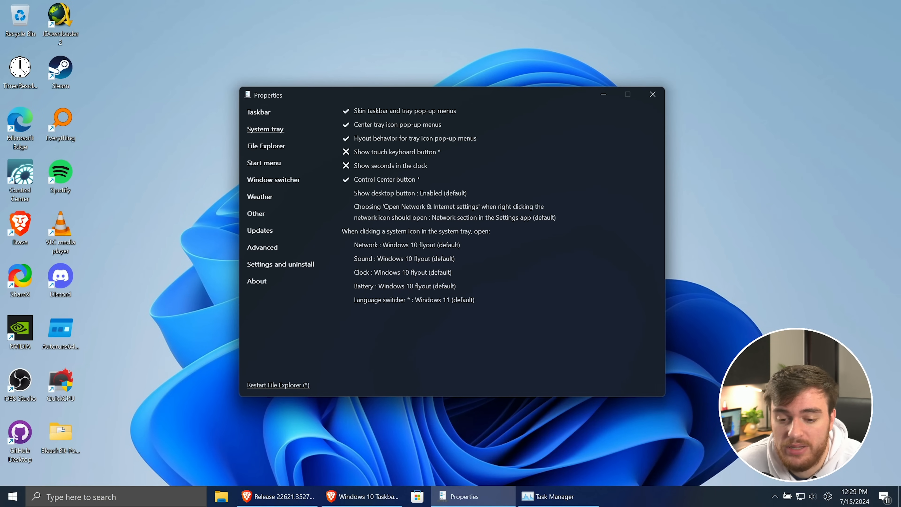
{"action": "left_click", "coordinate": [814, 499]}
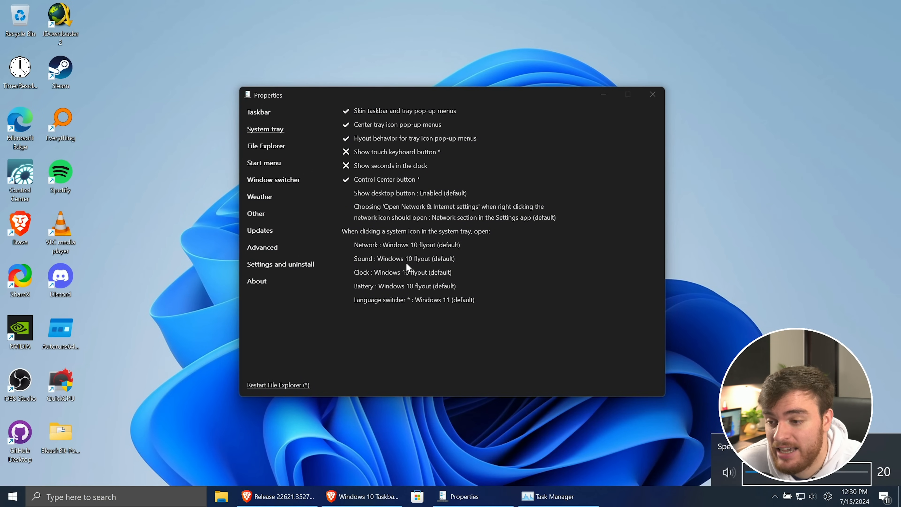
Set the sound icon to open the Windows 7 flyout and bring up the volume control to check it.
{"action": "left_click", "coordinate": [391, 263]}
{"action": "left_click", "coordinate": [391, 279]}
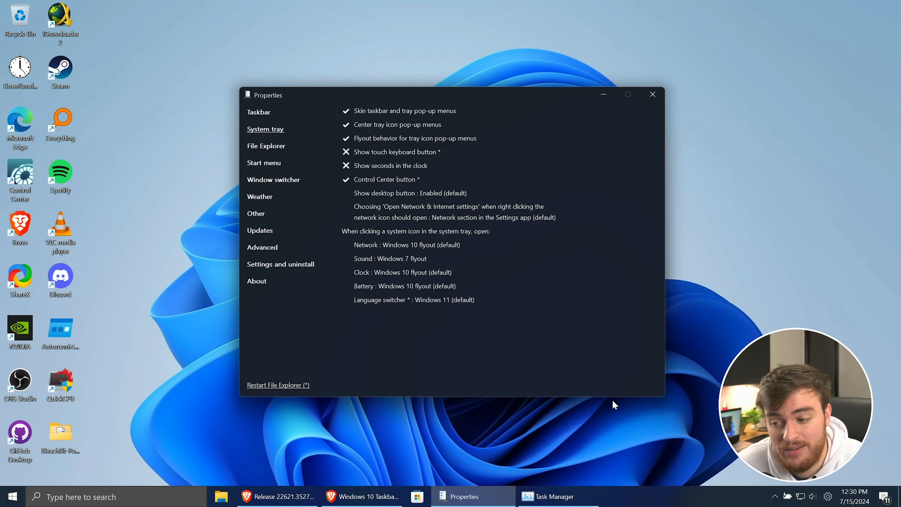
{"action": "left_click", "coordinate": [815, 499]}
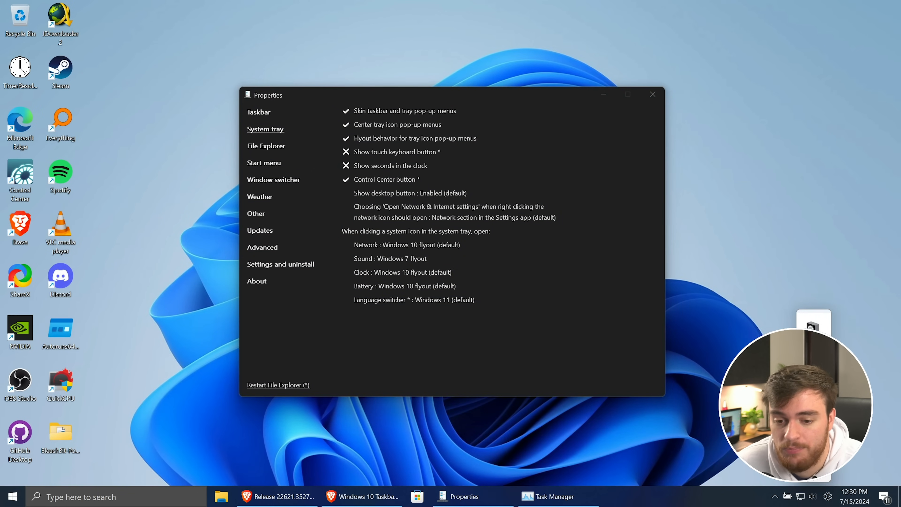
Check the available clock flyout styles and open the Windows 10 calendar flyout from the taskbar clock.
{"action": "left_click", "coordinate": [419, 272]}
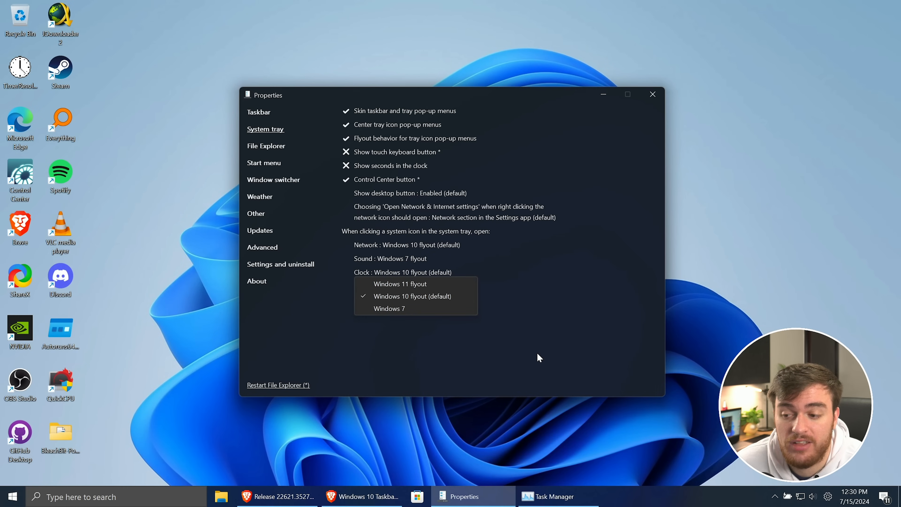
{"action": "left_click", "coordinate": [537, 355]}
{"action": "left_click", "coordinate": [421, 273]}
{"action": "left_click", "coordinate": [854, 496]}
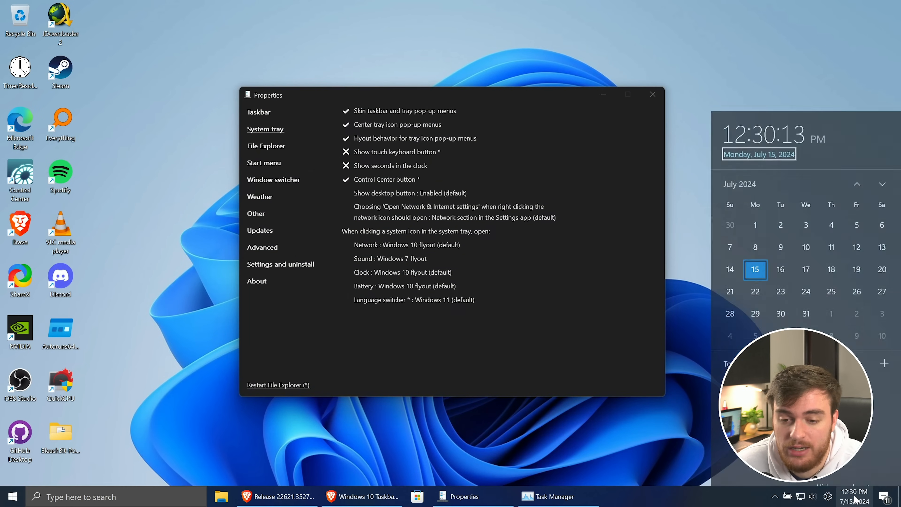
Try the Windows 11 flyout for the clock, and restore the Windows 10 flyout (default).
{"action": "left_click", "coordinate": [399, 272]}
{"action": "left_click", "coordinate": [402, 283]}
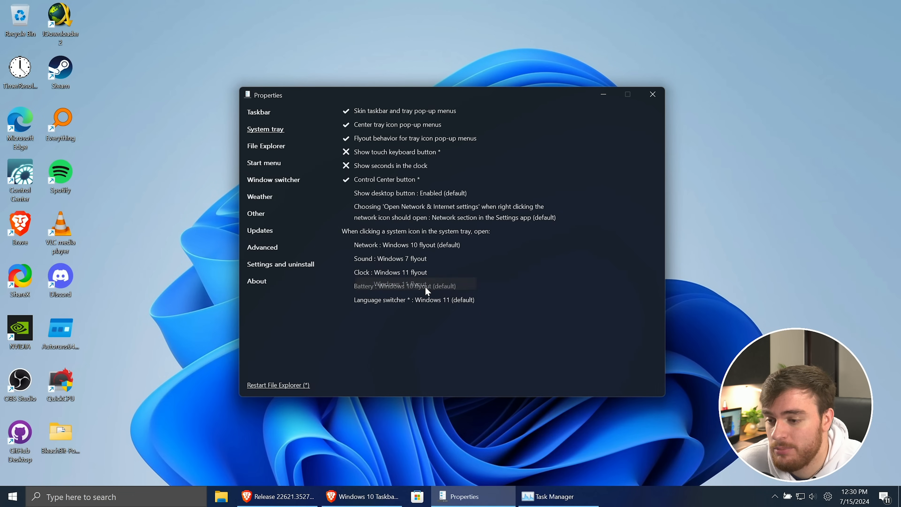
{"action": "left_click", "coordinate": [854, 495]}
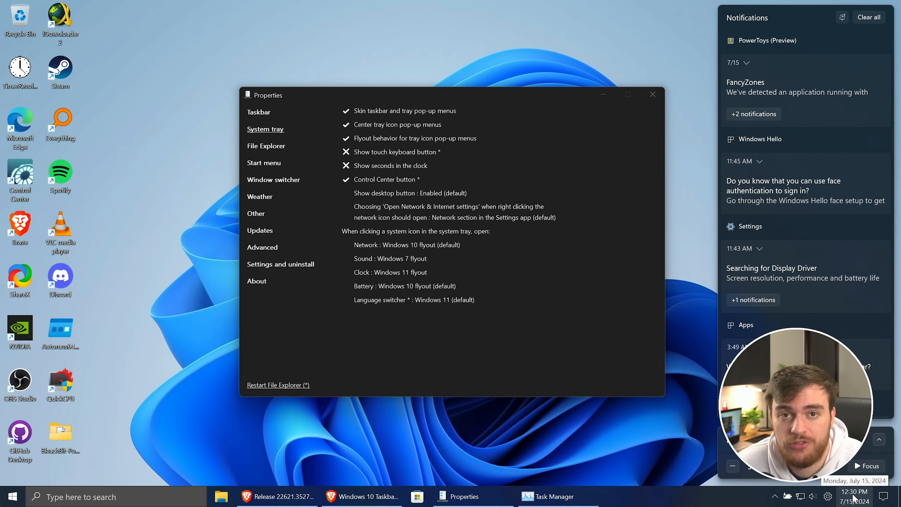
{"action": "left_click", "coordinate": [853, 497]}
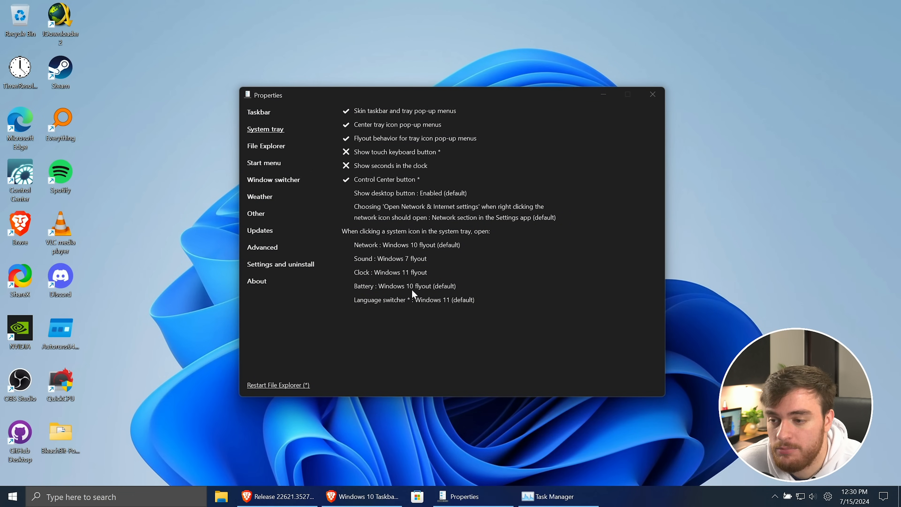
{"action": "left_click", "coordinate": [406, 272]}
{"action": "left_click", "coordinate": [421, 296]}
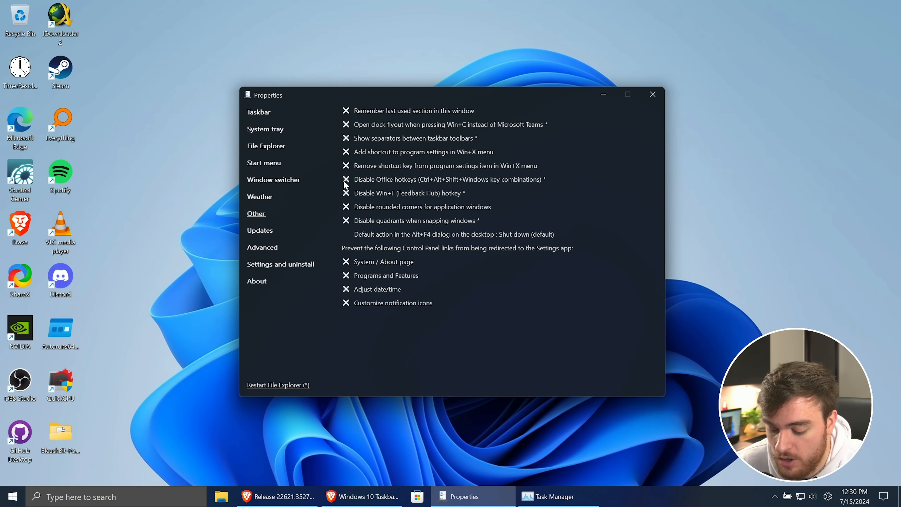
Test the Office hotkey, close the Microsoft 365 window it opens, and disable Office hotkeys.
{"action": "key", "text": "ctrl+alt+shift+super"}
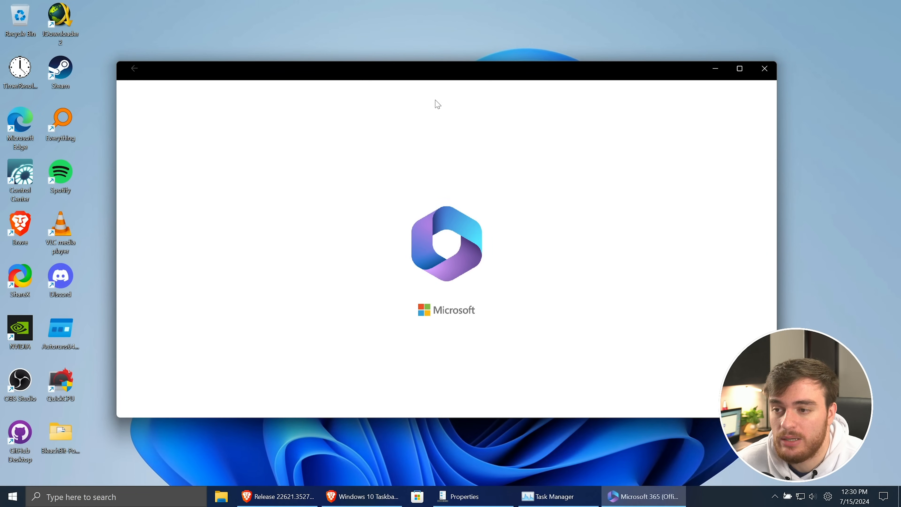
{"action": "left_click_drag", "start_coordinate": [463, 75], "coordinate": [473, 74]}
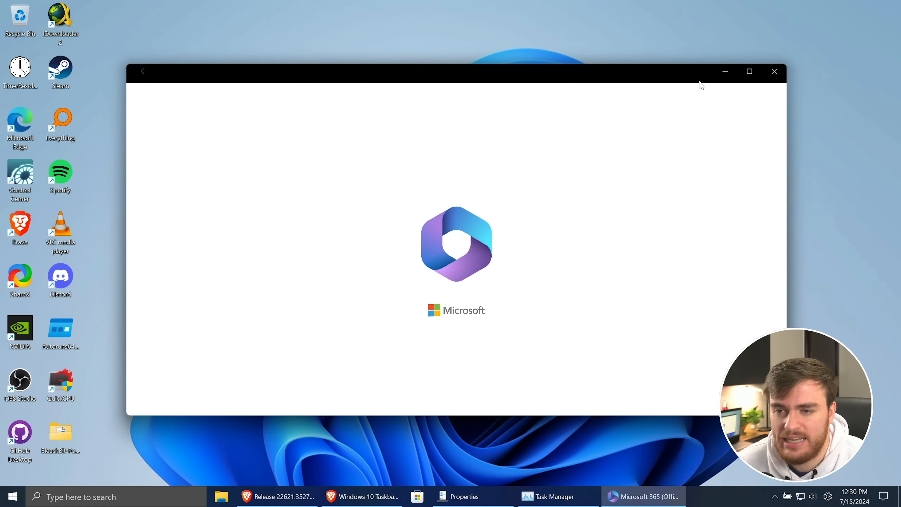
{"action": "left_click", "coordinate": [775, 72]}
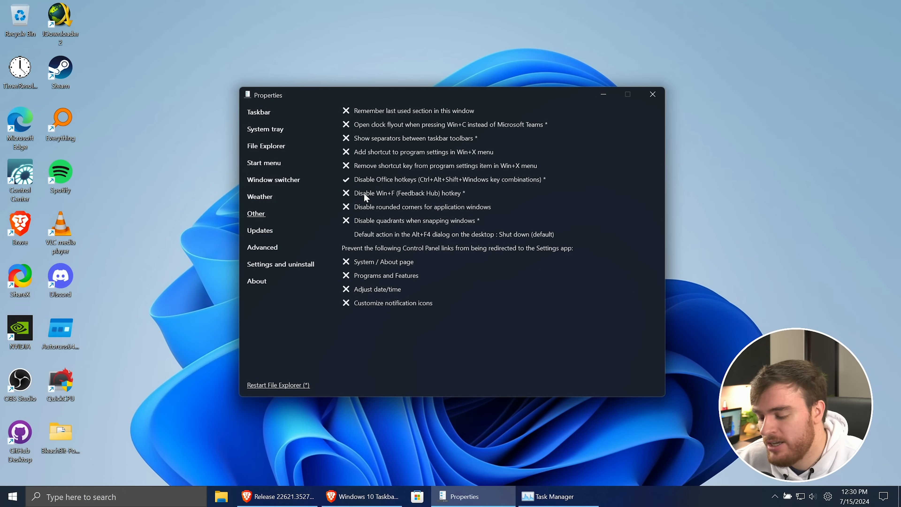
Test the Feedback Hub hotkey and disable it in the Other settings.
{"action": "key", "text": "super+f"}
{"action": "left_click", "coordinate": [552, 26]}
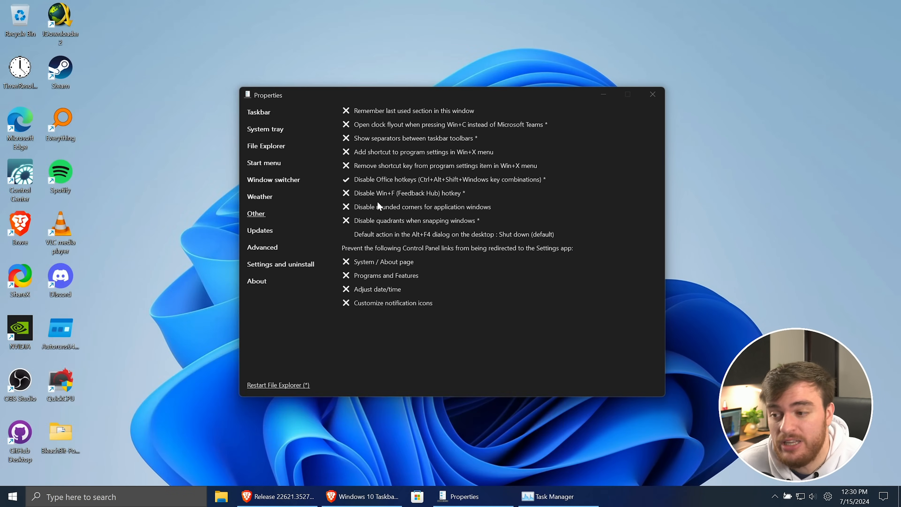
{"action": "left_click", "coordinate": [346, 193]}
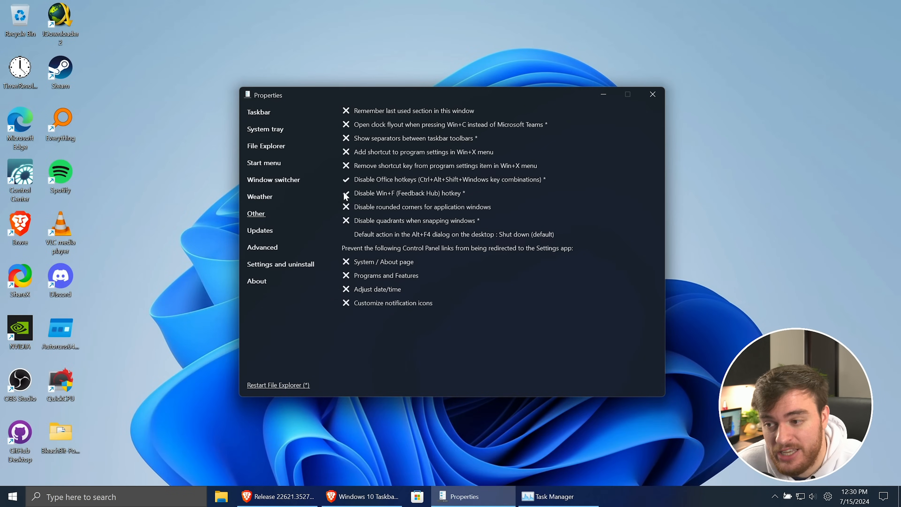
Try disabling rounded corners for application windows, inspect the Run dialog and a File Explorer window, and turn rounded corners back on.
{"action": "left_click", "coordinate": [347, 209]}
{"action": "left_click", "coordinate": [404, 328]}
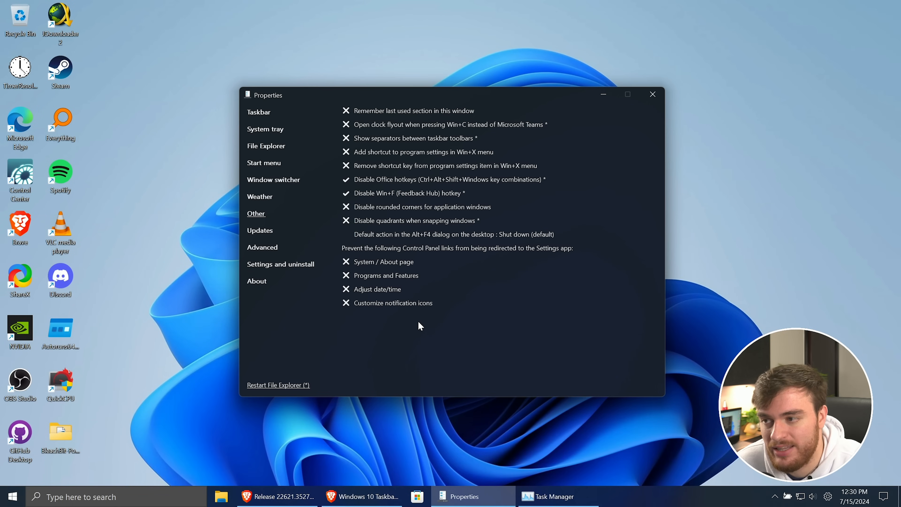
{"action": "key", "text": "super+r"}
{"action": "key", "text": "super+e"}
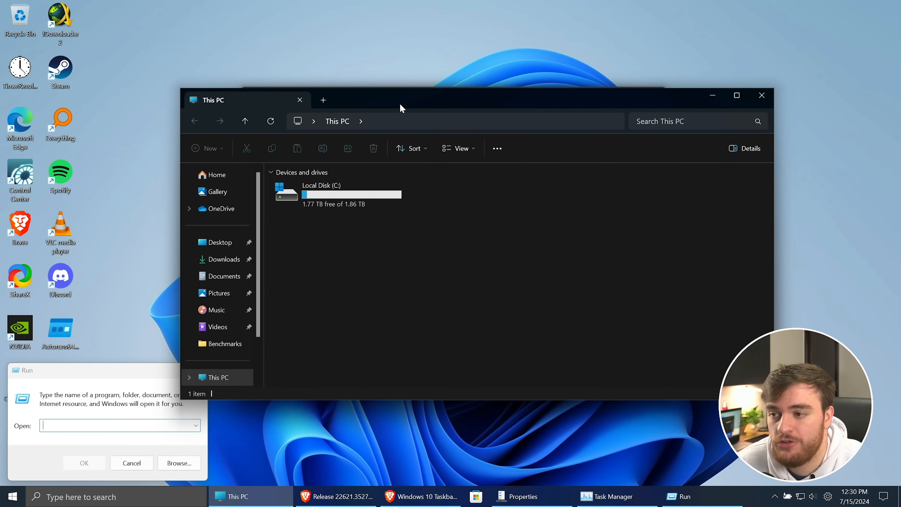
{"action": "mouse_move", "coordinate": [398, 95]}
{"action": "left_mouse_down"}
{"action": "mouse_move", "coordinate": [395, 80]}
{"action": "mouse_move", "coordinate": [387, 95]}
{"action": "mouse_move", "coordinate": [396, 83]}
{"action": "left_mouse_up"}
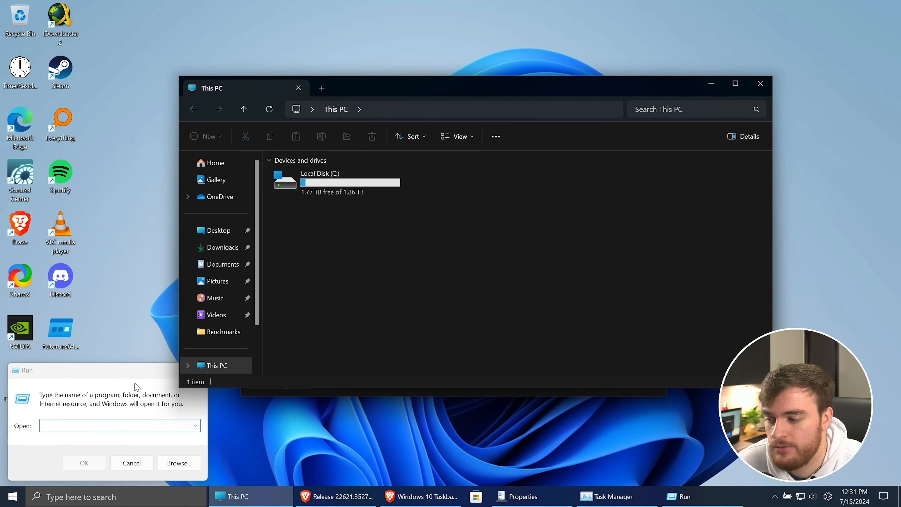
{"action": "left_click", "coordinate": [132, 463]}
{"action": "left_click", "coordinate": [761, 84]}
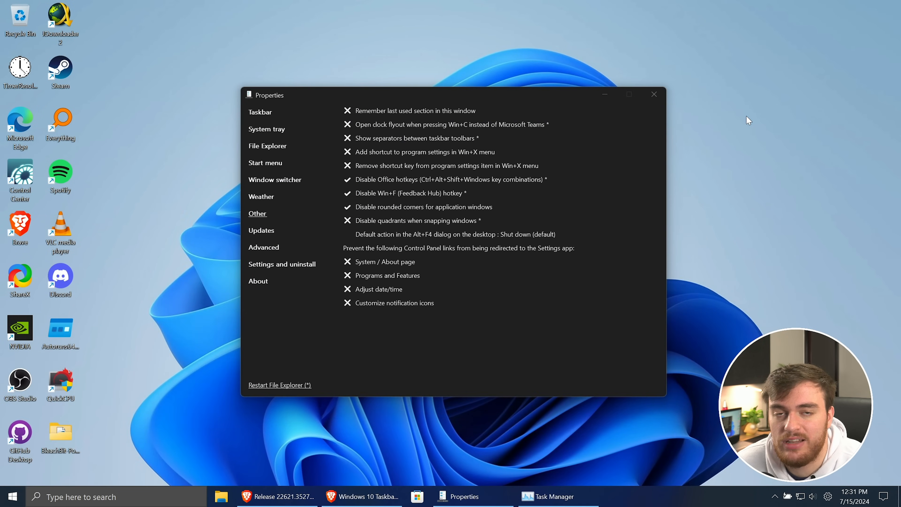
{"action": "left_click", "coordinate": [372, 208]}
Look over the Advanced and Taskbar settings and minimize the Properties window.
{"action": "left_click", "coordinate": [264, 248]}
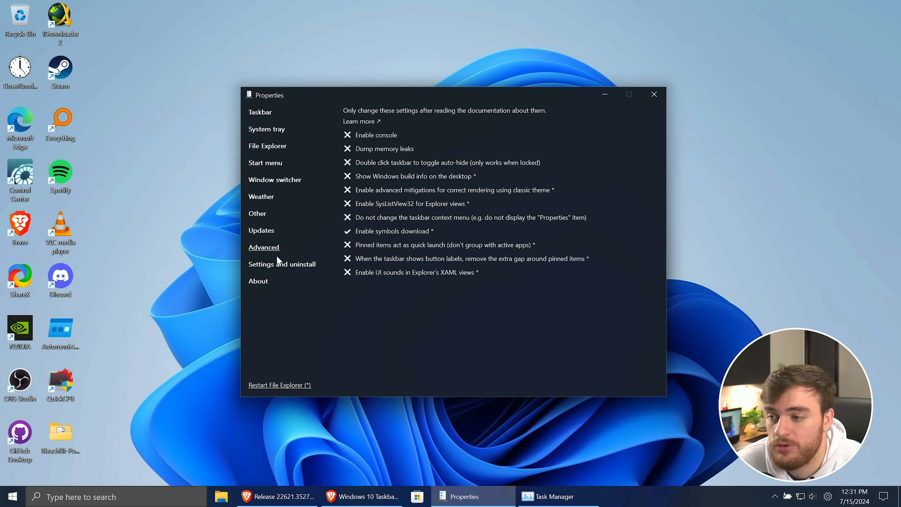
{"action": "left_click", "coordinate": [262, 117]}
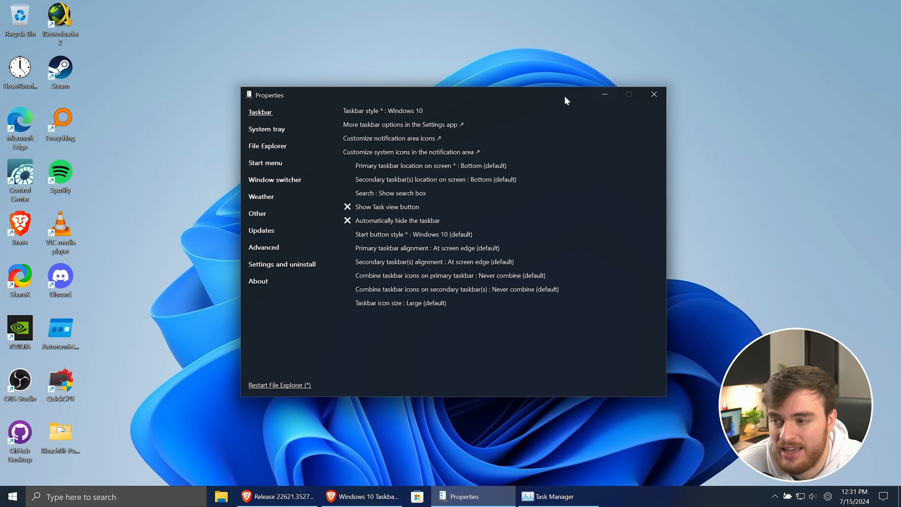
{"action": "left_click", "coordinate": [597, 95]}
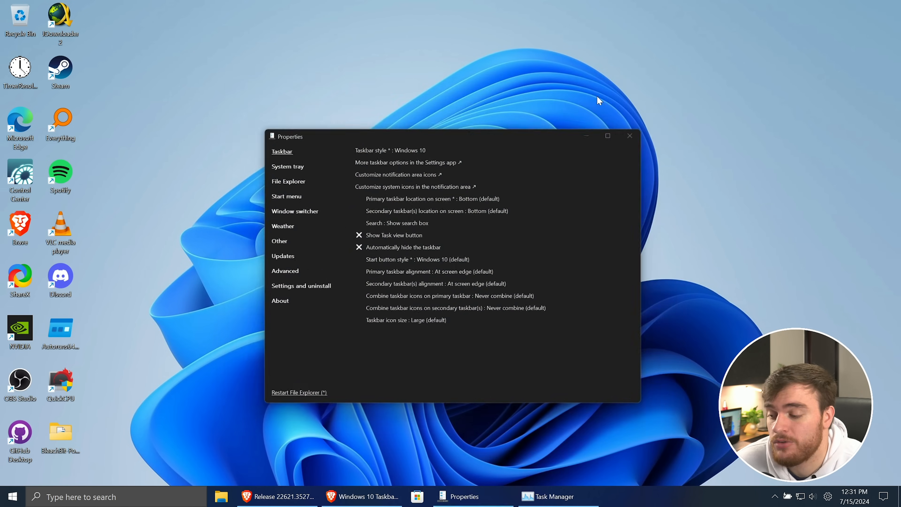
Unpin the Microsoft 365, OneDrive, Mail, Photos and Microsoft Store tiles from the Start menu and close it.
{"action": "left_click", "coordinate": [12, 499]}
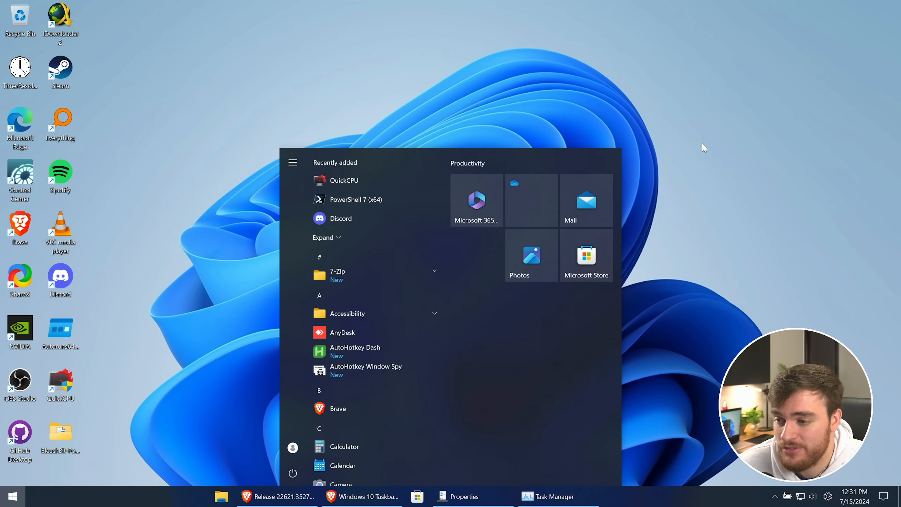
{"action": "right_click", "coordinate": [461, 208]}
{"action": "left_click", "coordinate": [564, 215]}
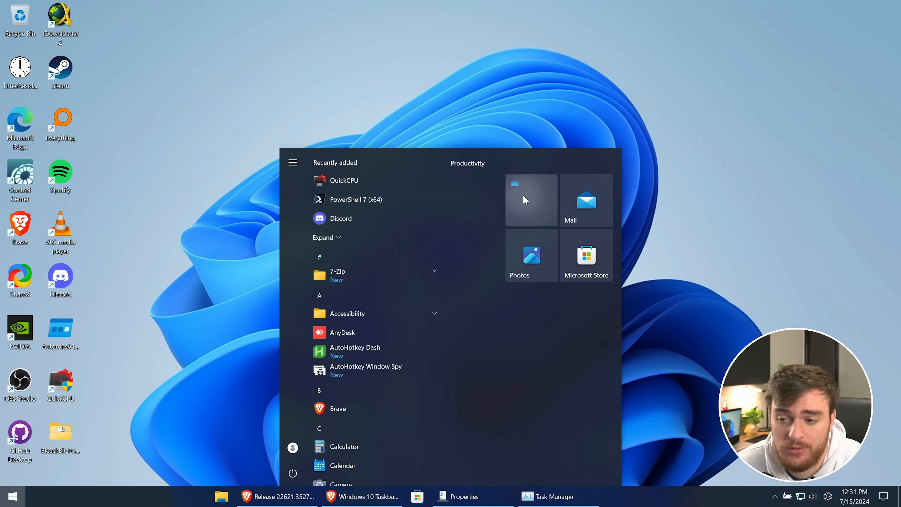
{"action": "right_click", "coordinate": [520, 199]}
{"action": "left_click", "coordinate": [532, 208]}
{"action": "right_click", "coordinate": [591, 203]}
{"action": "left_click", "coordinate": [599, 210]}
{"action": "right_click", "coordinate": [543, 215]}
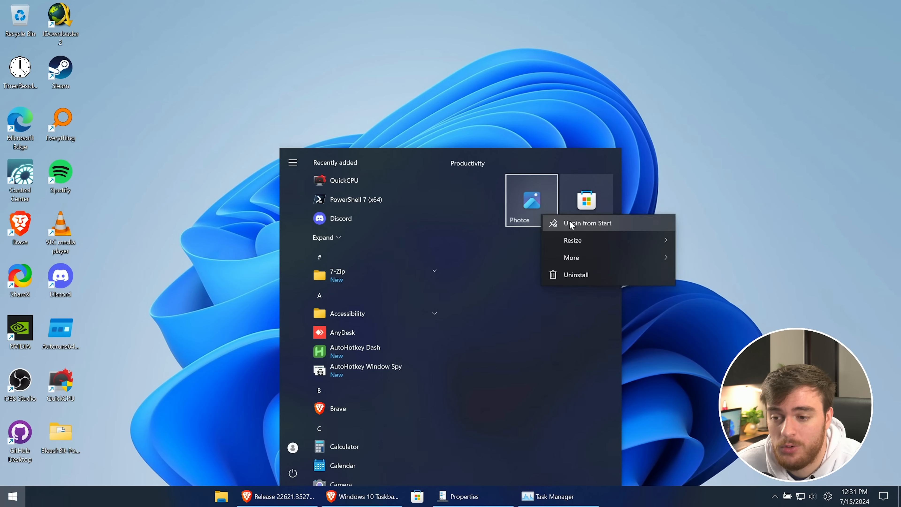
{"action": "left_click", "coordinate": [571, 223]}
{"action": "left_click", "coordinate": [551, 117]}
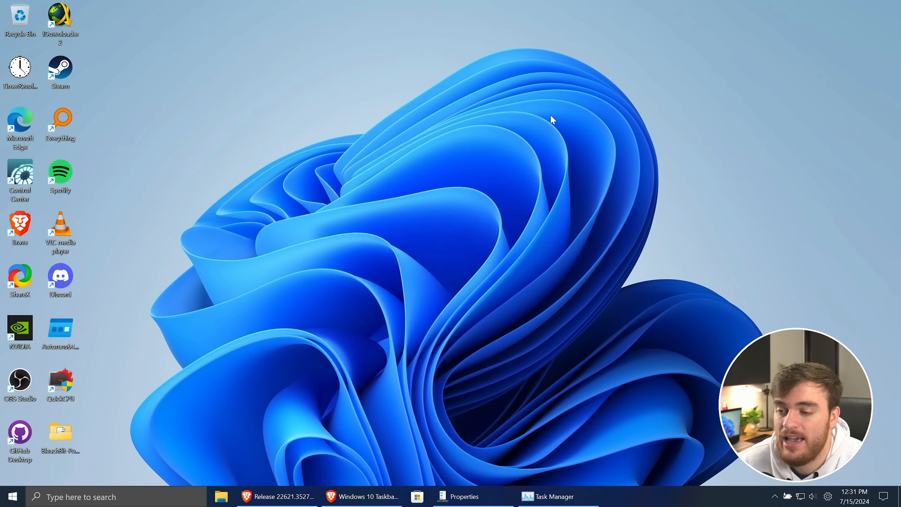
Search for the Settings app, launch it and show the list of installed apps.
{"action": "key", "text": "super"}
{"action": "type", "text": "settings"}
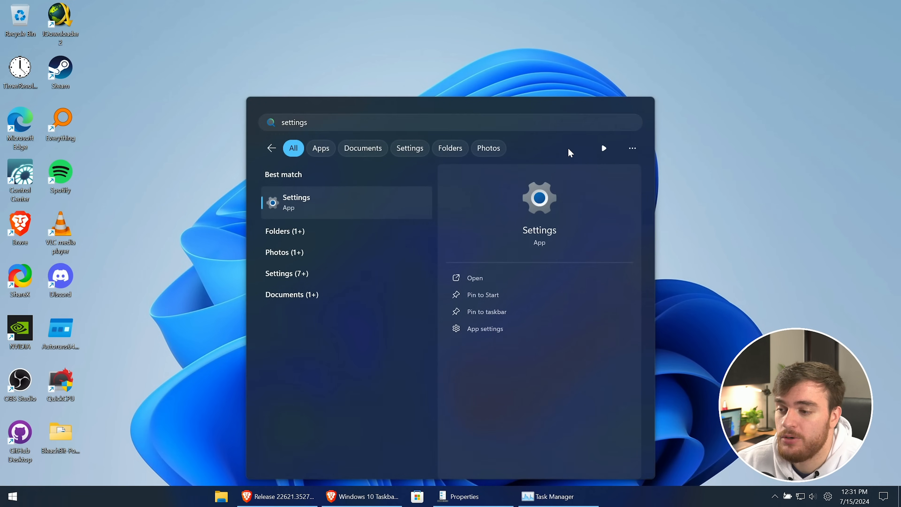
{"action": "key", "text": "Return"}
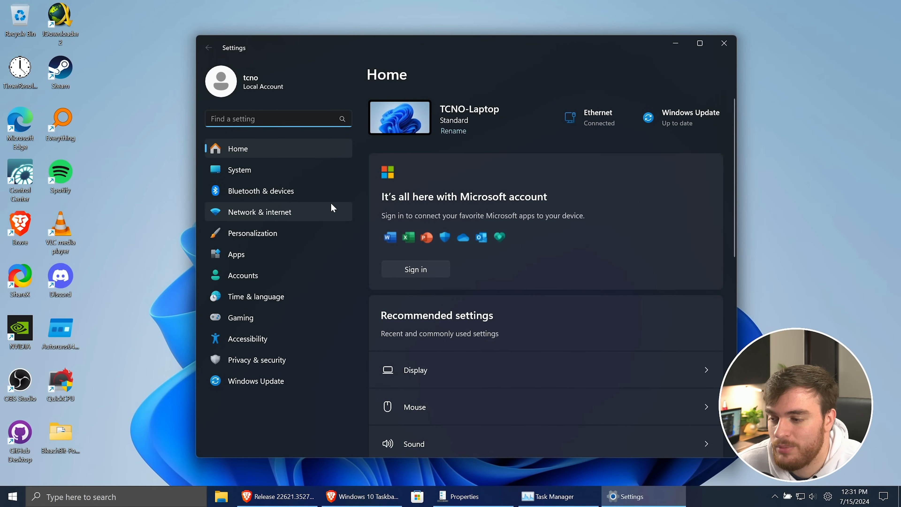
{"action": "left_click", "coordinate": [252, 254]}
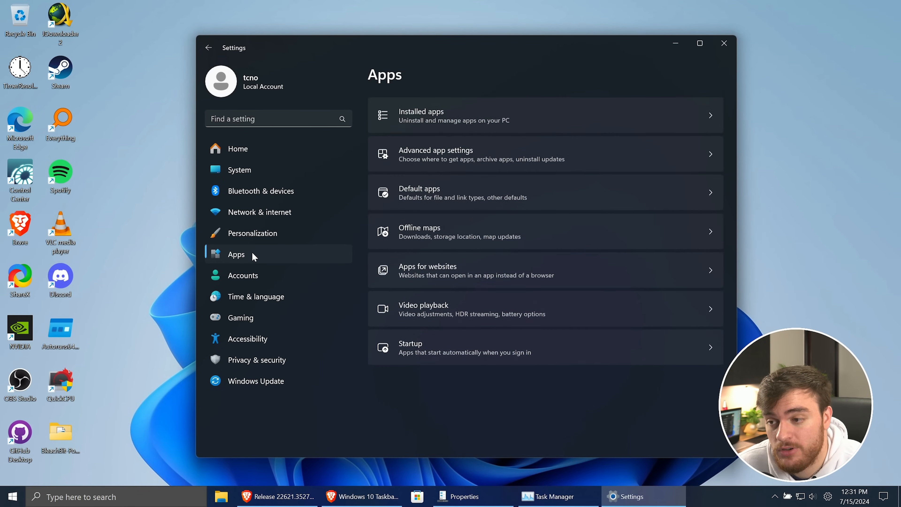
{"action": "left_click", "coordinate": [448, 119]}
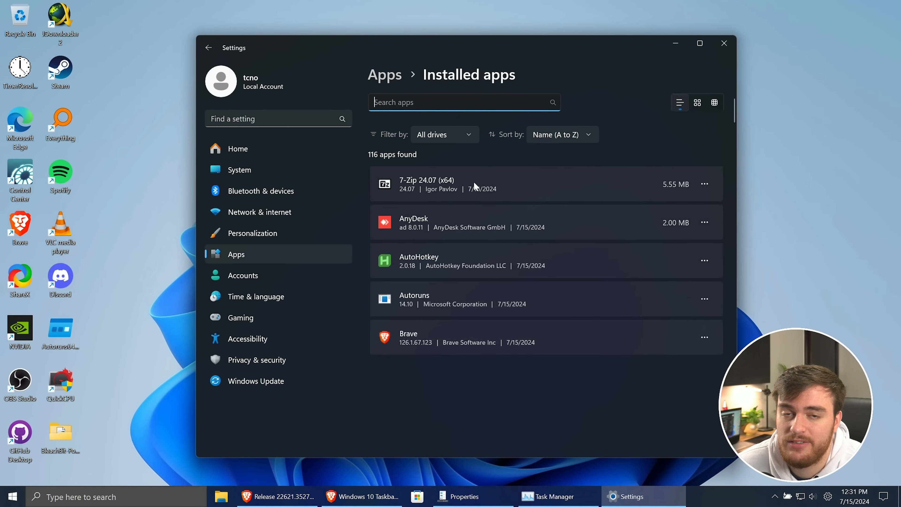
Uninstall Cortana and Feedback Hub from the installed apps.
{"action": "scroll", "coordinate": [475, 201], "scroll_direction": "down", "scroll_amount": 6}
{"action": "scroll", "coordinate": [485, 215], "scroll_direction": "down", "scroll_amount": 2}
{"action": "left_click", "coordinate": [704, 145]}
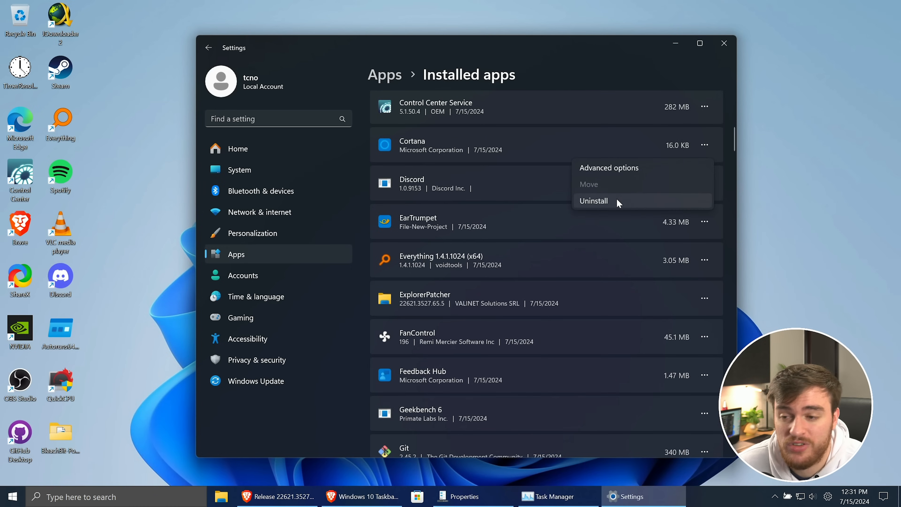
{"action": "left_click", "coordinate": [538, 161]}
{"action": "scroll", "coordinate": [510, 225], "scroll_direction": "down", "scroll_amount": 3}
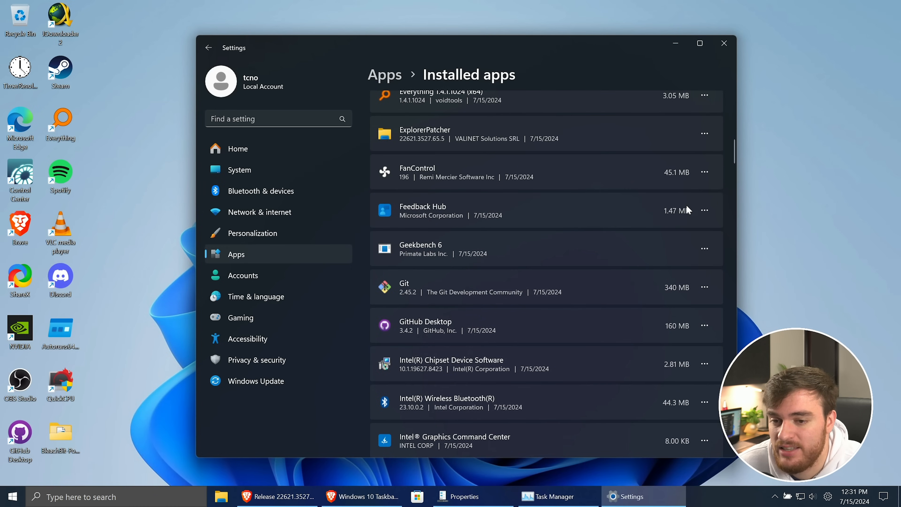
{"action": "left_click", "coordinate": [704, 210]}
{"action": "left_click", "coordinate": [603, 262]}
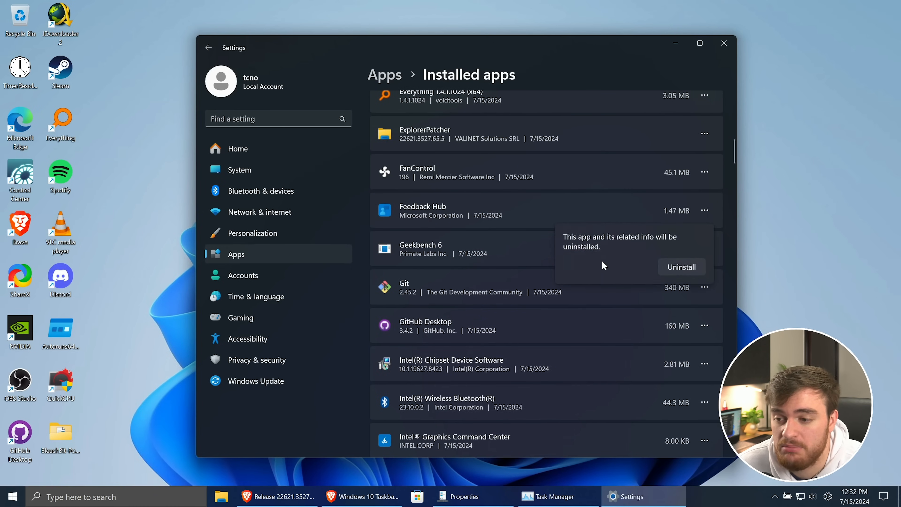
{"action": "left_click", "coordinate": [681, 267]}
Uninstall Maps and Microsoft 365 (Office) from the installed apps.
{"action": "scroll", "coordinate": [628, 280], "scroll_direction": "down", "scroll_amount": 10}
{"action": "left_click", "coordinate": [704, 176]}
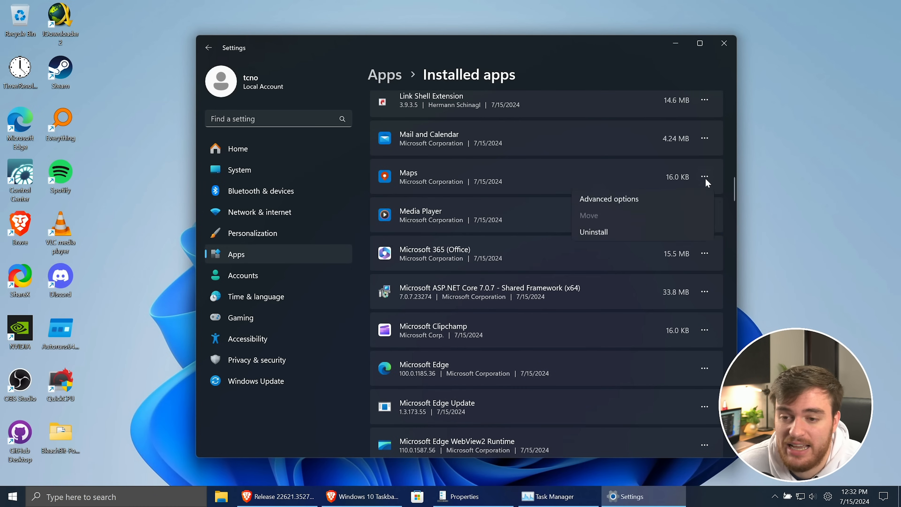
{"action": "left_click", "coordinate": [639, 233]}
{"action": "left_click", "coordinate": [669, 232]}
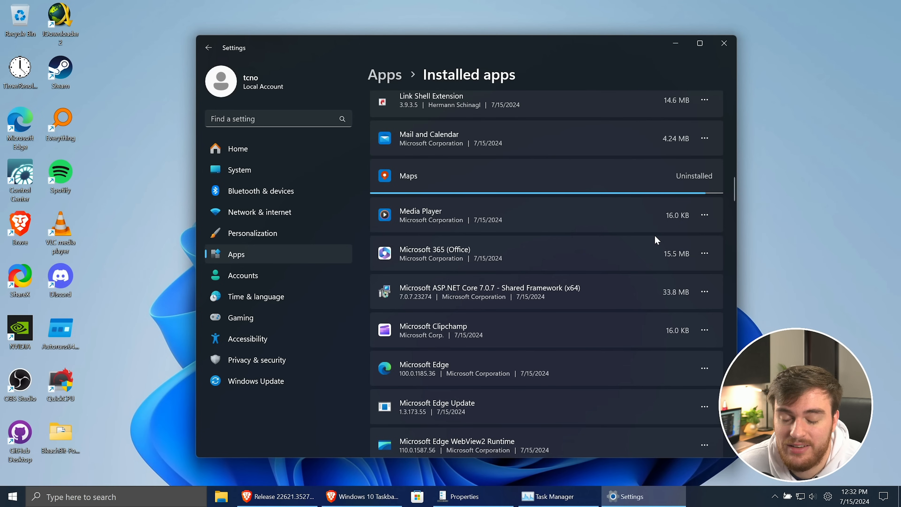
{"action": "left_click", "coordinate": [704, 214]}
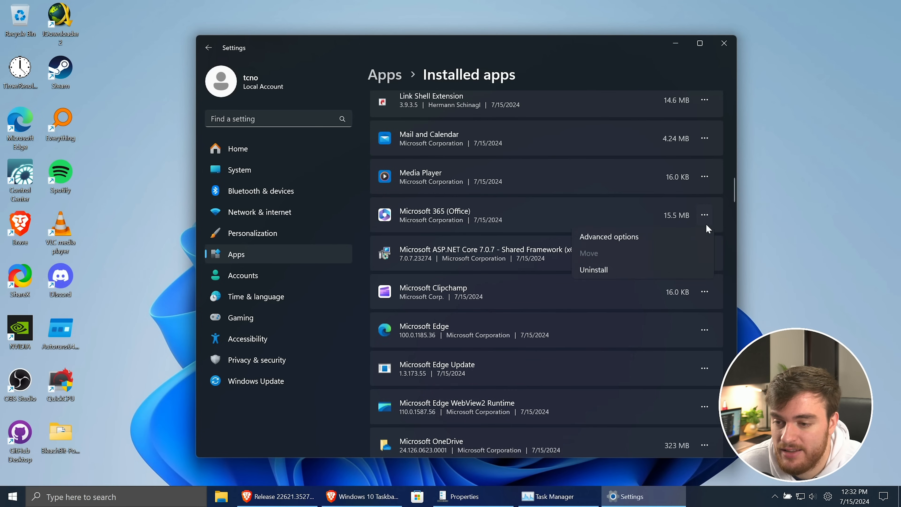
{"action": "left_click", "coordinate": [670, 266]}
{"action": "left_click", "coordinate": [682, 272]}
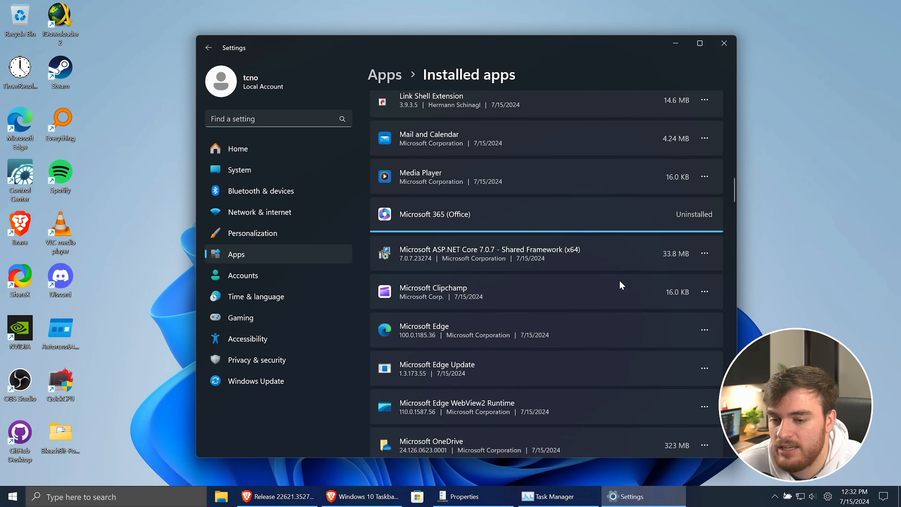
Uninstall Microsoft Clipchamp and Microsoft To Do from the installed apps.
{"action": "left_click", "coordinate": [705, 292]}
{"action": "left_click", "coordinate": [672, 347]}
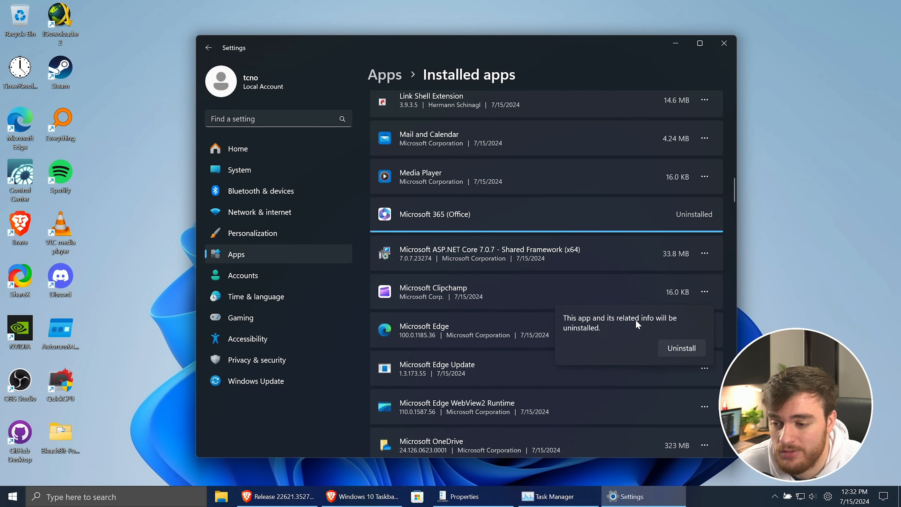
{"action": "left_click", "coordinate": [689, 350]}
{"action": "scroll", "coordinate": [556, 203], "scroll_direction": "down", "scroll_amount": 5}
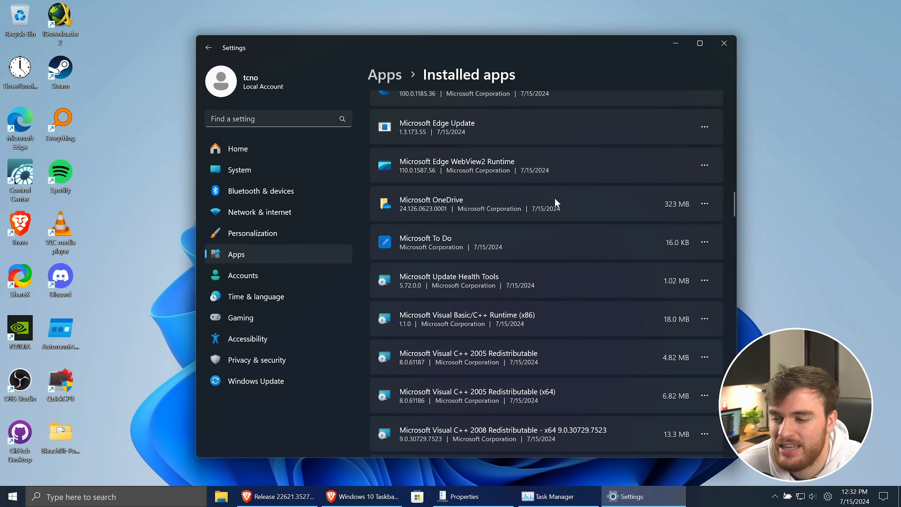
{"action": "left_click", "coordinate": [705, 242]}
{"action": "left_click", "coordinate": [666, 302]}
{"action": "left_click", "coordinate": [689, 303]}
Uninstall the Movies & TV and News apps.
{"action": "scroll", "coordinate": [565, 315], "scroll_direction": "down", "scroll_amount": 15}
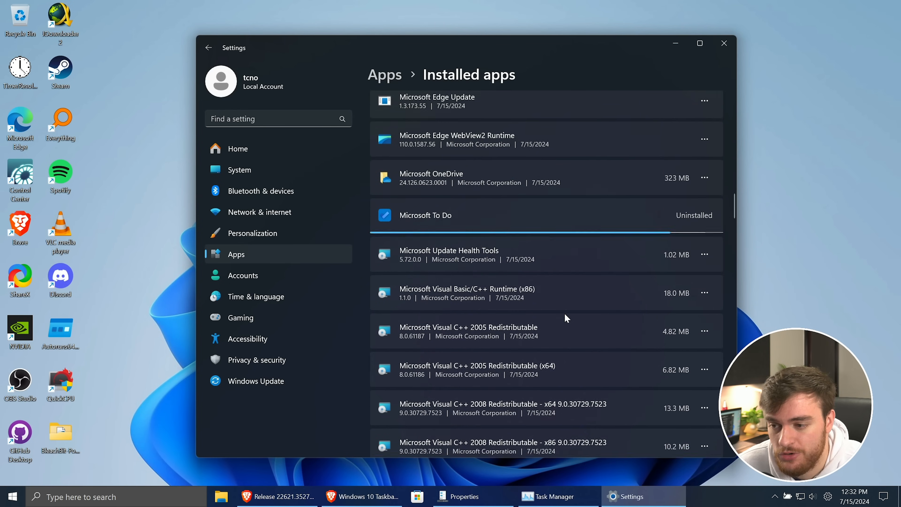
{"action": "left_click", "coordinate": [704, 250]}
{"action": "left_click", "coordinate": [663, 310]}
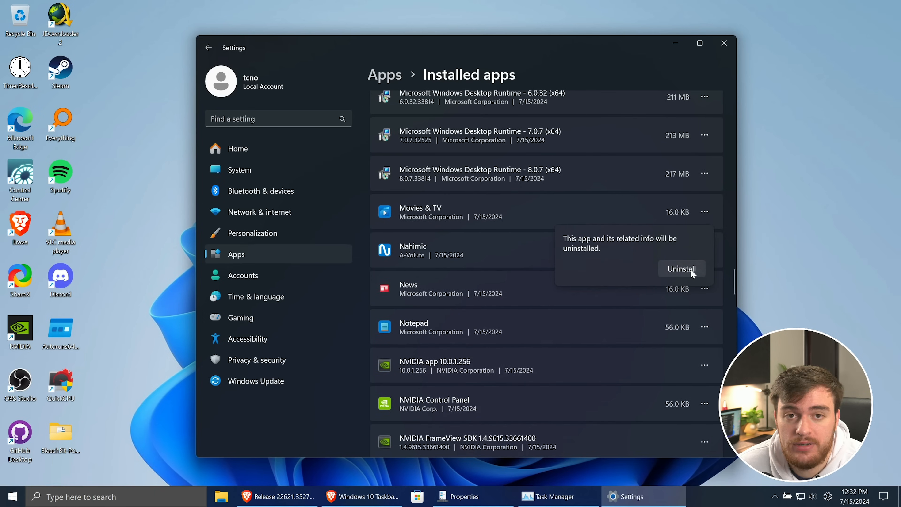
{"action": "left_click", "coordinate": [682, 269]}
{"action": "left_click", "coordinate": [704, 234]}
{"action": "left_click", "coordinate": [635, 290]}
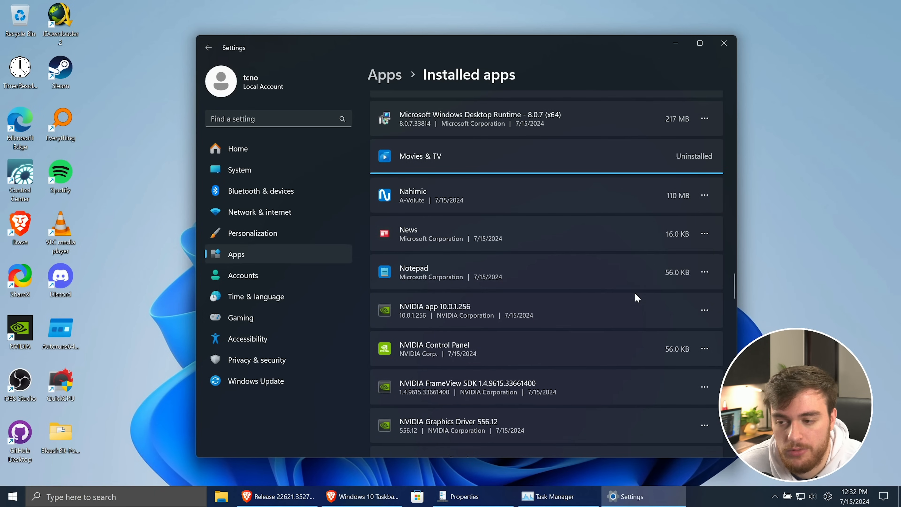
{"action": "left_click", "coordinate": [680, 288]}
Uninstall the Outlook (new) and People apps.
{"action": "scroll", "coordinate": [635, 291], "scroll_direction": "down", "scroll_amount": 10}
{"action": "left_click", "coordinate": [704, 194]}
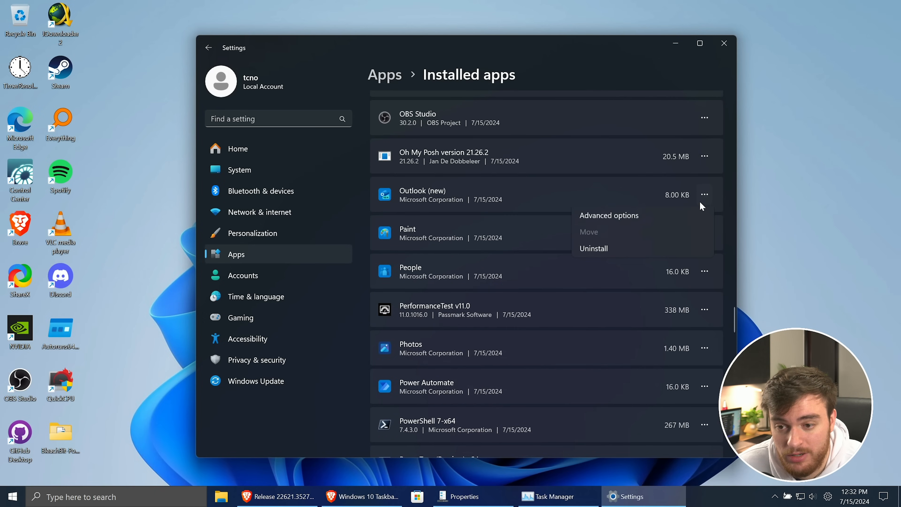
{"action": "left_click", "coordinate": [649, 249]}
{"action": "left_click", "coordinate": [680, 249]}
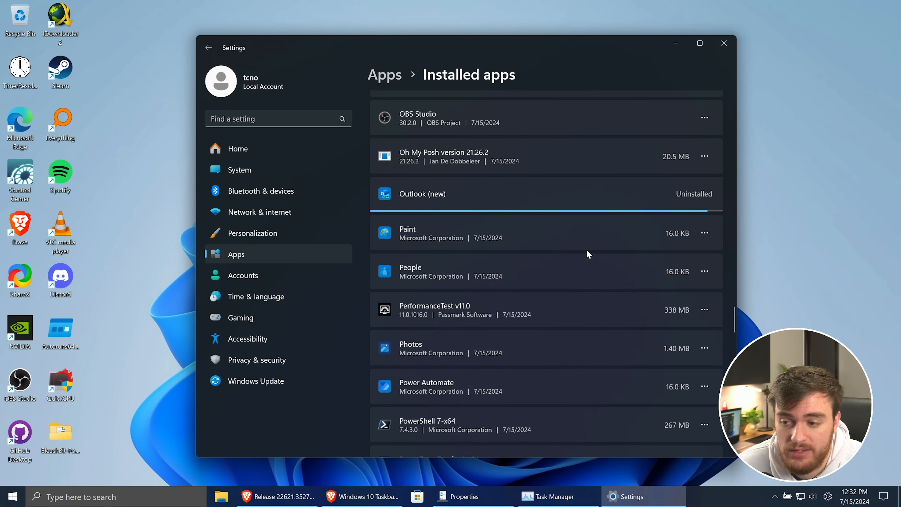
{"action": "left_click", "coordinate": [704, 270]}
{"action": "left_click", "coordinate": [649, 327]}
Uninstall Quick Assist from the installed apps.
{"action": "scroll", "coordinate": [587, 195], "scroll_direction": "down", "scroll_amount": 5}
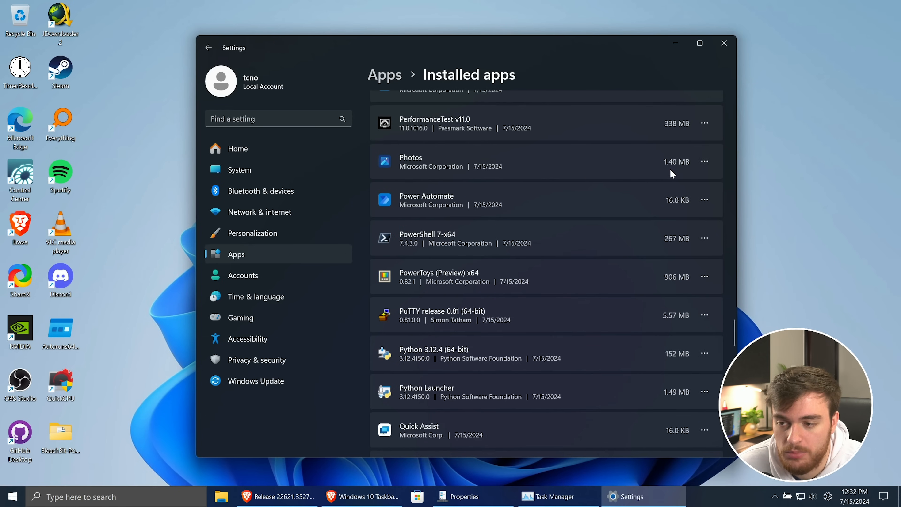
{"action": "scroll", "coordinate": [673, 174], "scroll_direction": "down", "scroll_amount": 5}
{"action": "left_click", "coordinate": [705, 211]}
{"action": "left_click", "coordinate": [664, 262]}
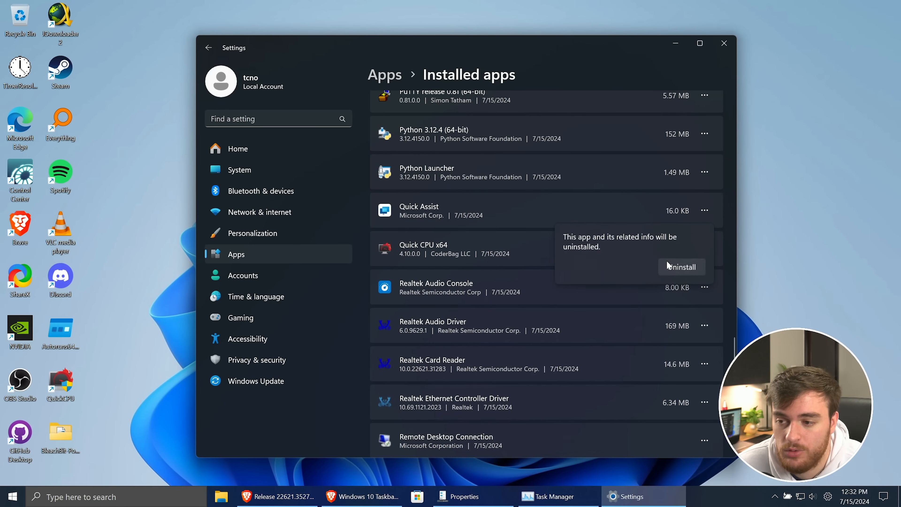
{"action": "left_click", "coordinate": [679, 268]}
Uninstall Solitaire & Casual Games and Sound Recorder.
{"action": "scroll", "coordinate": [602, 247], "scroll_direction": "down", "scroll_amount": 5}
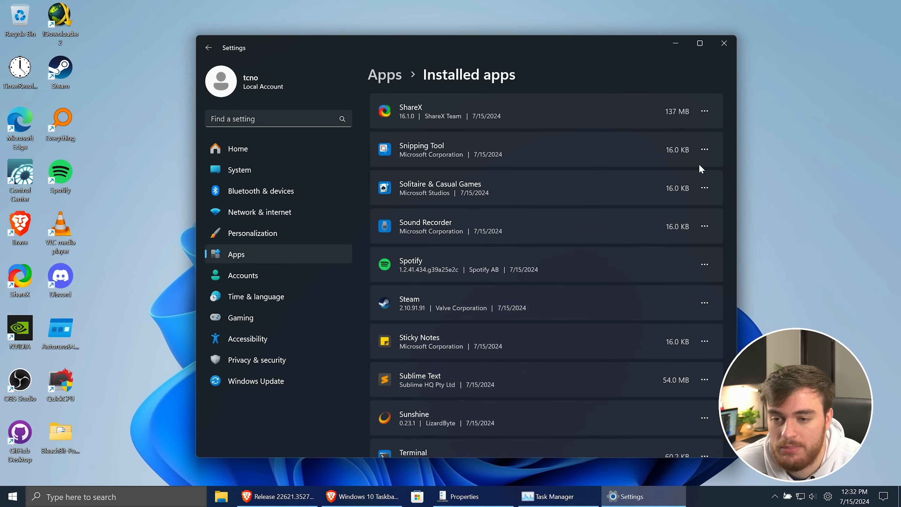
{"action": "left_click", "coordinate": [705, 187]}
{"action": "left_click", "coordinate": [672, 245]}
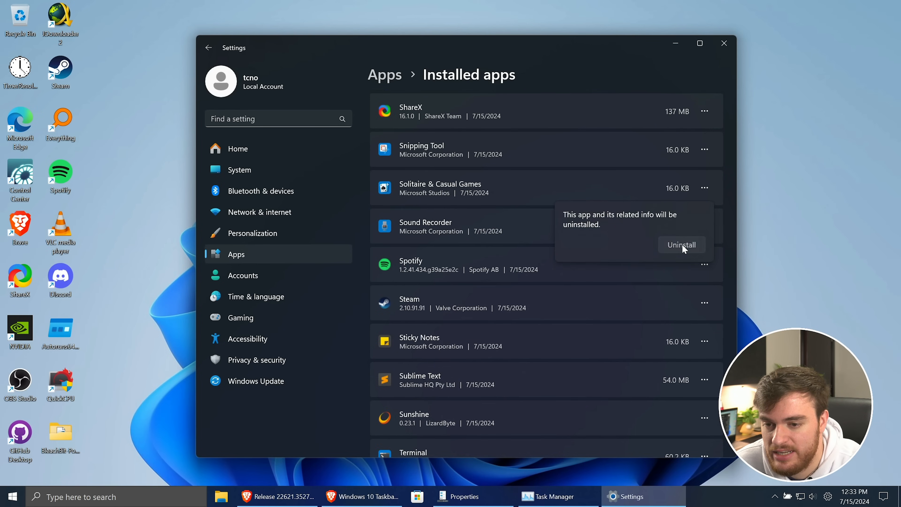
{"action": "left_click", "coordinate": [682, 244]}
{"action": "left_click", "coordinate": [705, 226]}
{"action": "left_click", "coordinate": [590, 282]}
{"action": "left_click", "coordinate": [682, 282]}
Check the rest of the installed apps list for unwanted apps and close Settings.
{"action": "scroll", "coordinate": [704, 175], "scroll_direction": "down", "scroll_amount": 10}
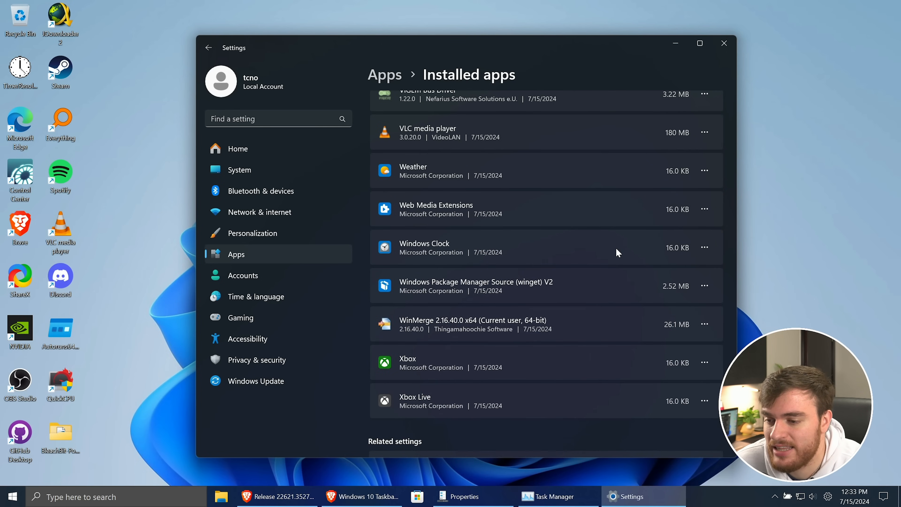
{"action": "scroll", "coordinate": [618, 252], "scroll_direction": "down", "scroll_amount": 5}
{"action": "scroll", "coordinate": [381, 390], "scroll_direction": "up", "scroll_amount": 15}
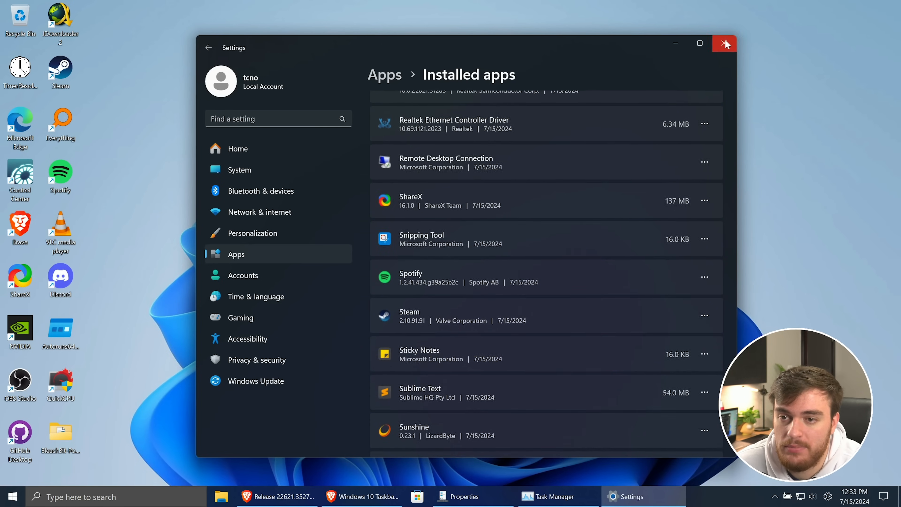
{"action": "left_click", "coordinate": [725, 42]}
Look through the Start menu's full app list for remaining unwanted apps.
{"action": "key", "text": "super"}
{"action": "scroll", "coordinate": [514, 262], "scroll_direction": "down", "scroll_amount": 10}
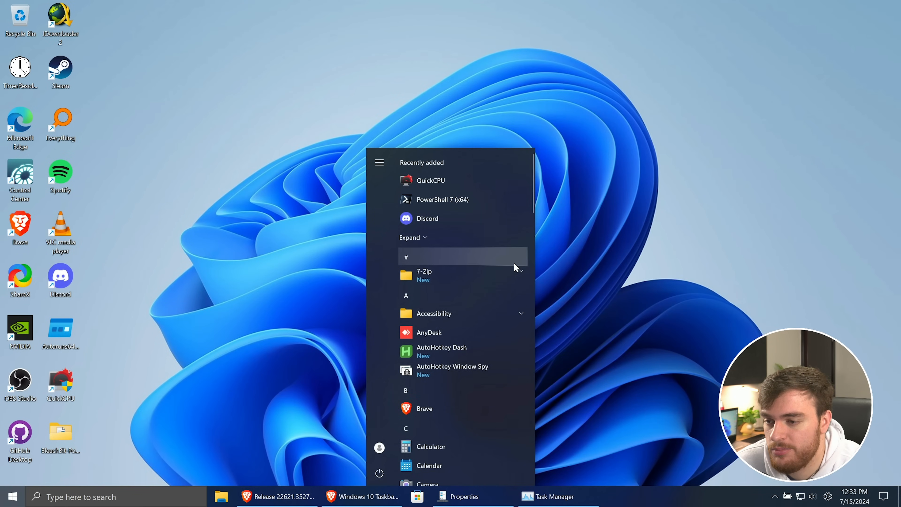
{"action": "scroll", "coordinate": [512, 265], "scroll_direction": "down", "scroll_amount": 15}
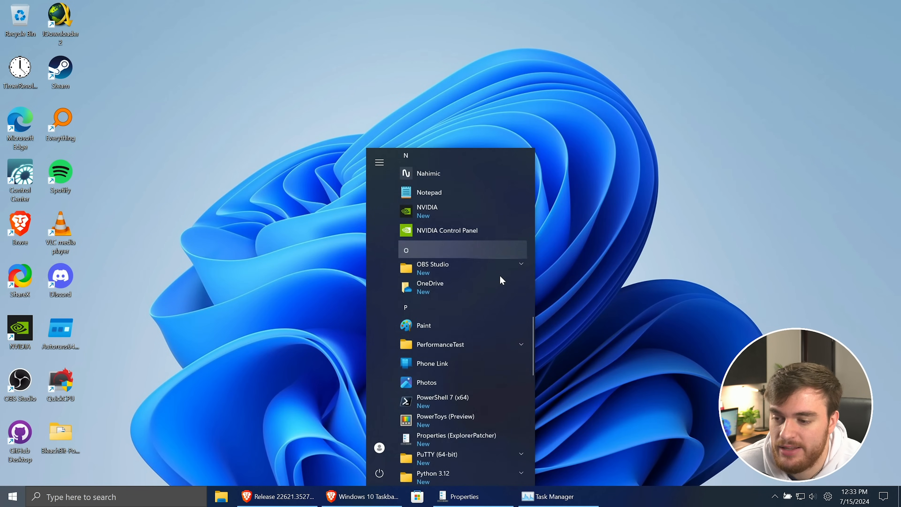